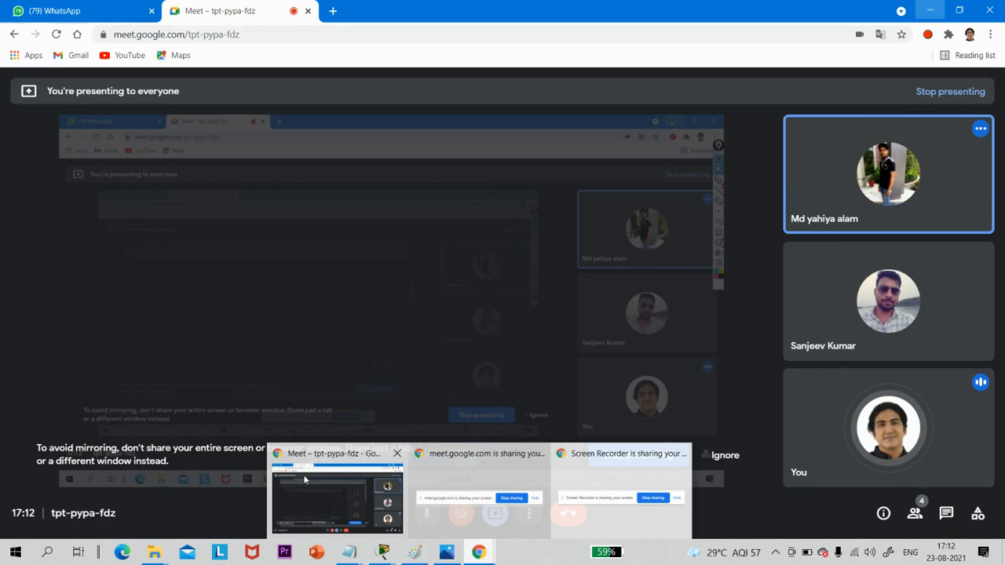
# - Switch to WhatsApp, open the Static Routing Lab task image in the CCNA 1st July batch chat, and examine its topology diagram
pyautogui.click(303, 474)
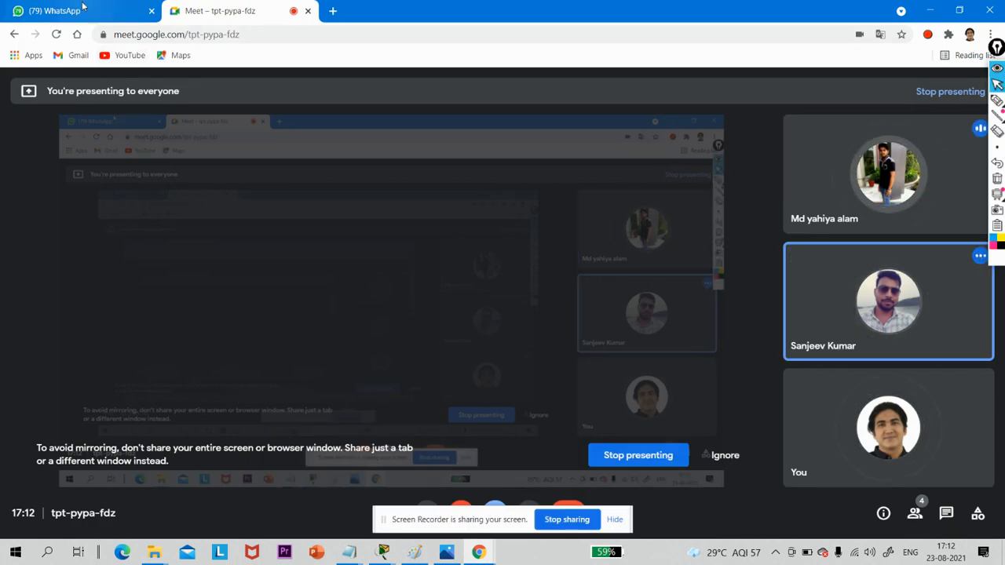
pyautogui.click(82, 8)
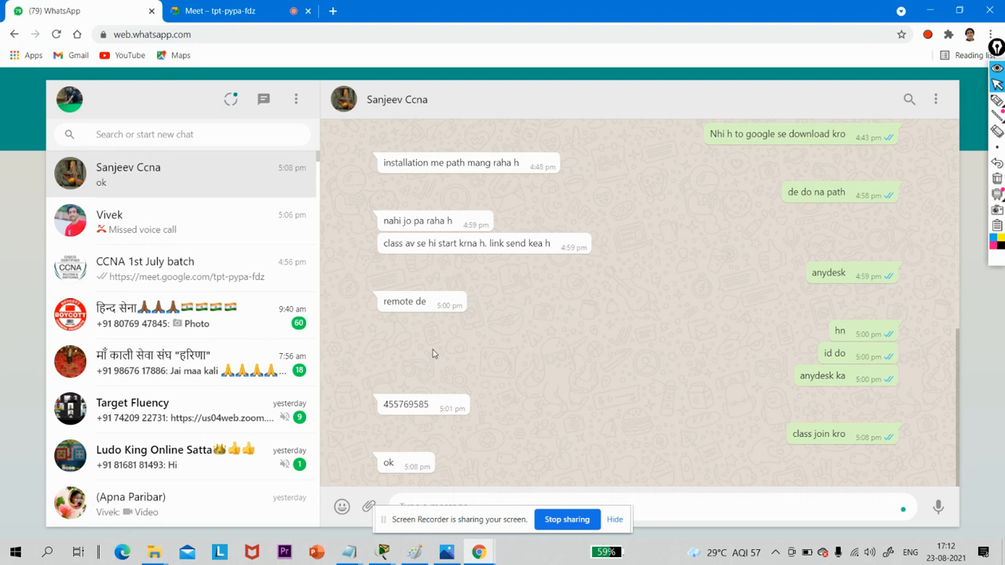
pyautogui.click(182, 267)
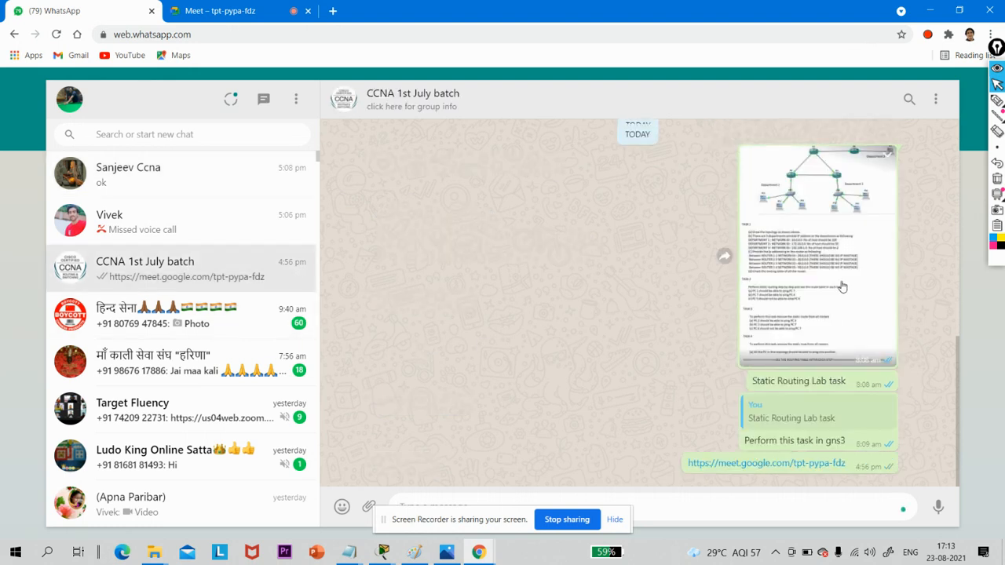
pyautogui.click(842, 286)
pyautogui.click(478, 176)
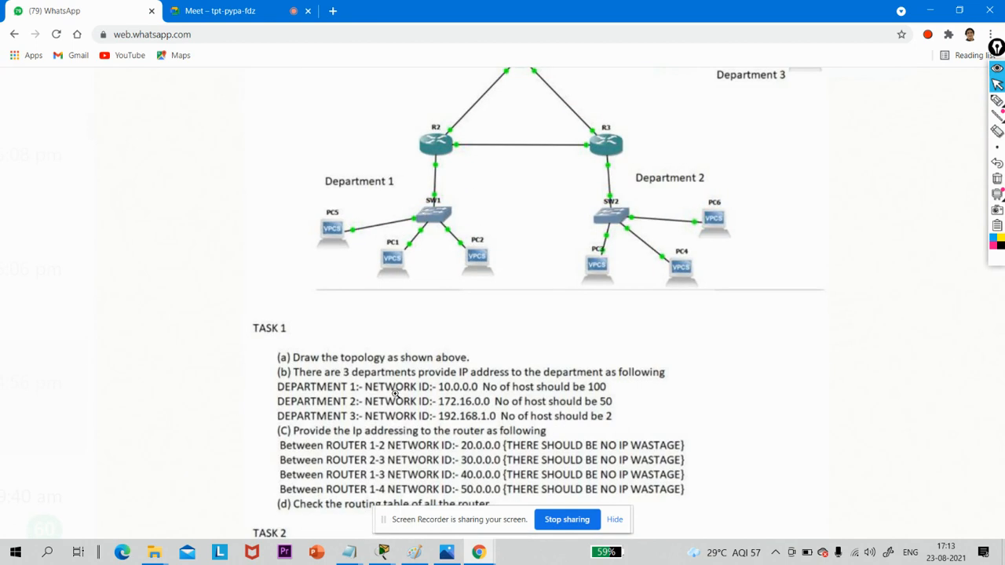
pyautogui.scroll(3, 682, 168)
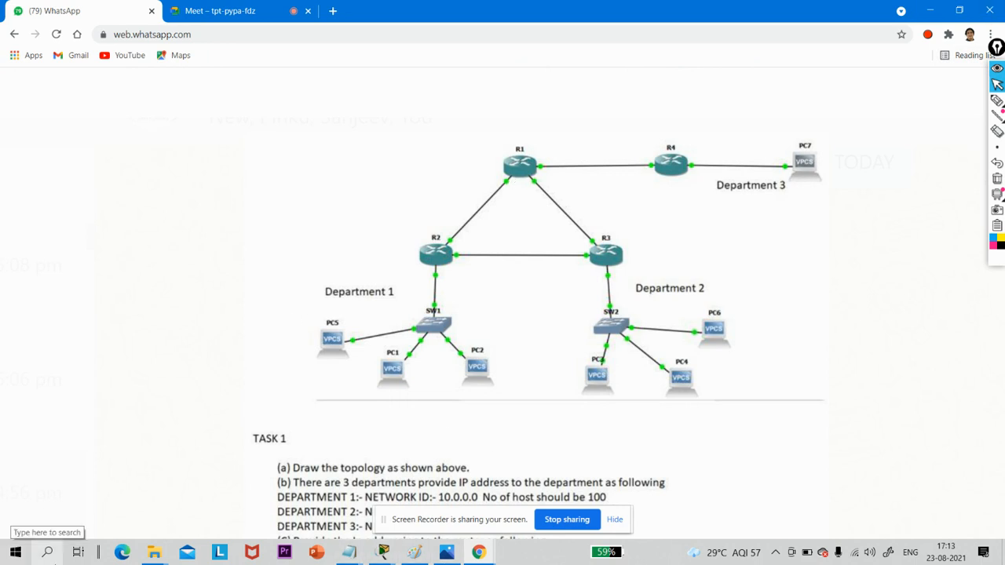
# - Search the computer for gns and launch GNS3
pyautogui.click(48, 552)
pyautogui.write('gns')
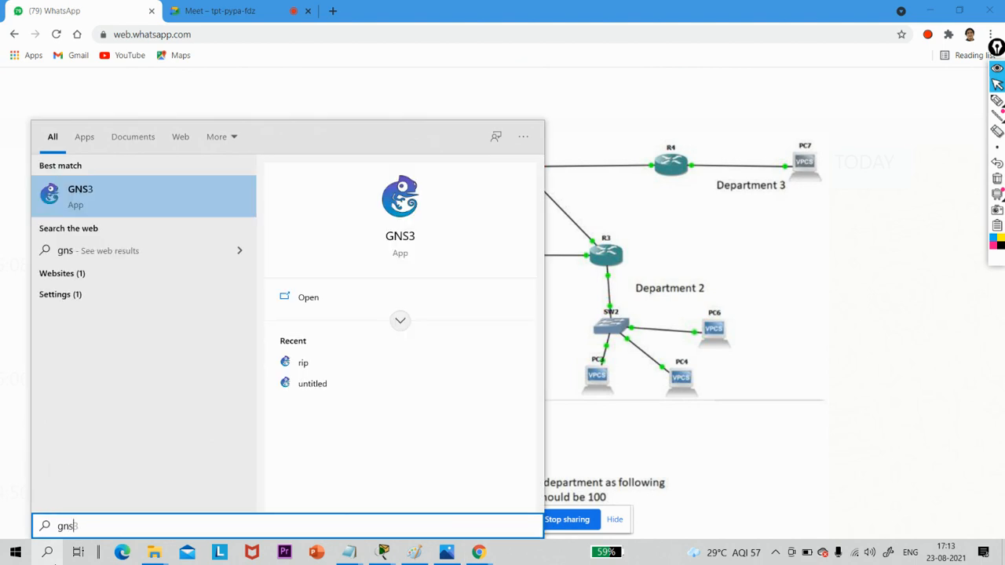
pyautogui.press('Return')
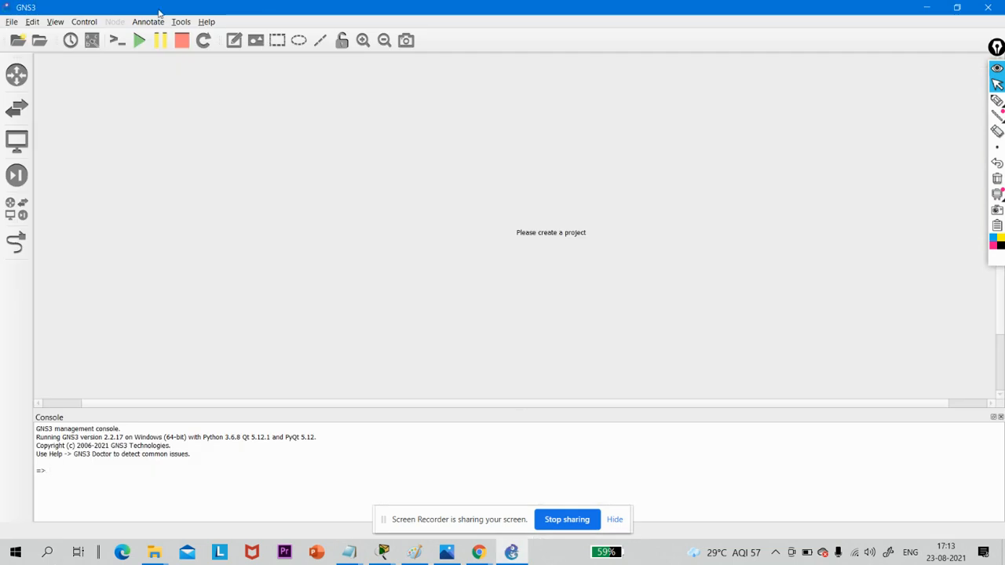
# - Create a new blank project named untitledst
pyautogui.click(12, 22)
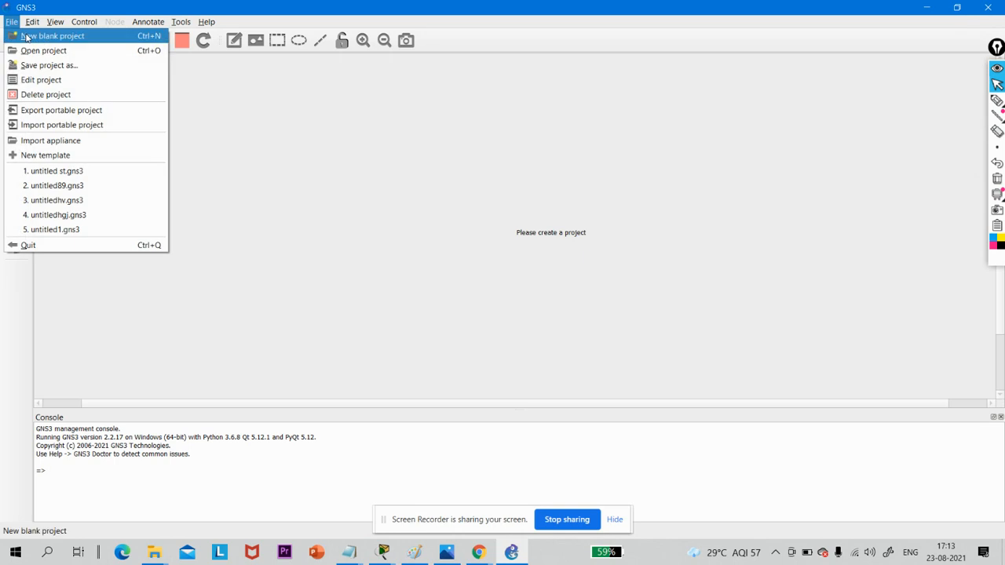
pyautogui.click(27, 38)
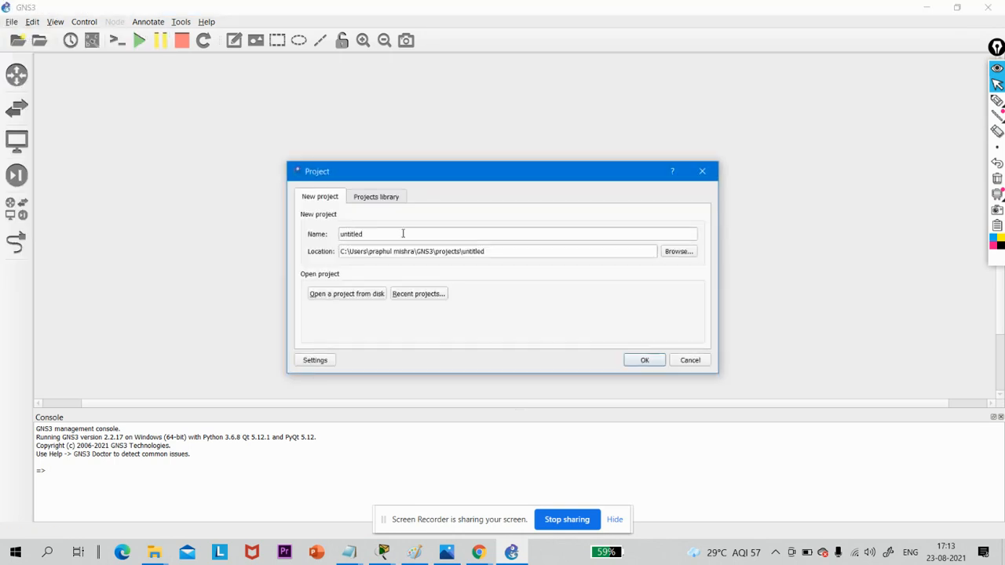
pyautogui.click(402, 233)
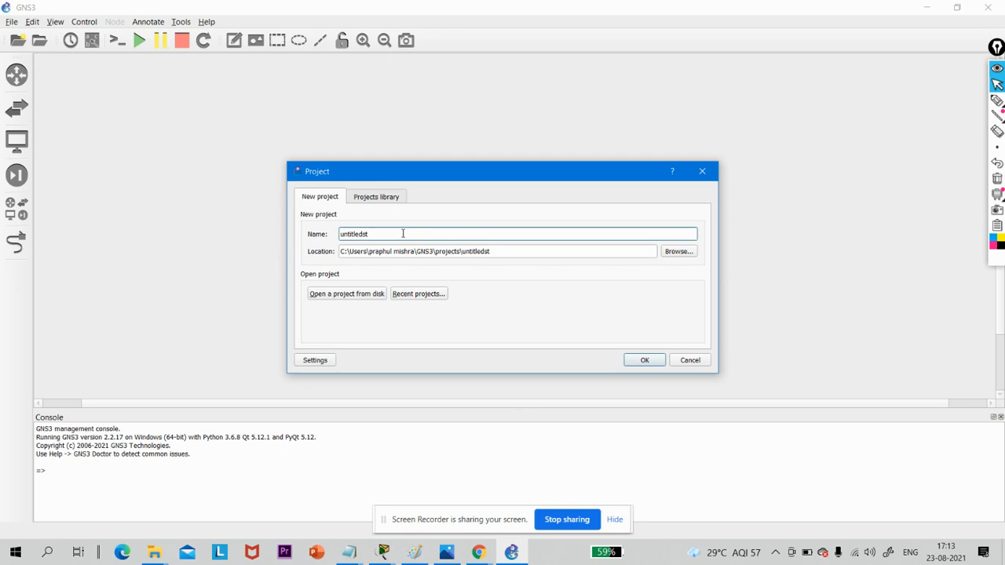
pyautogui.press('Return')
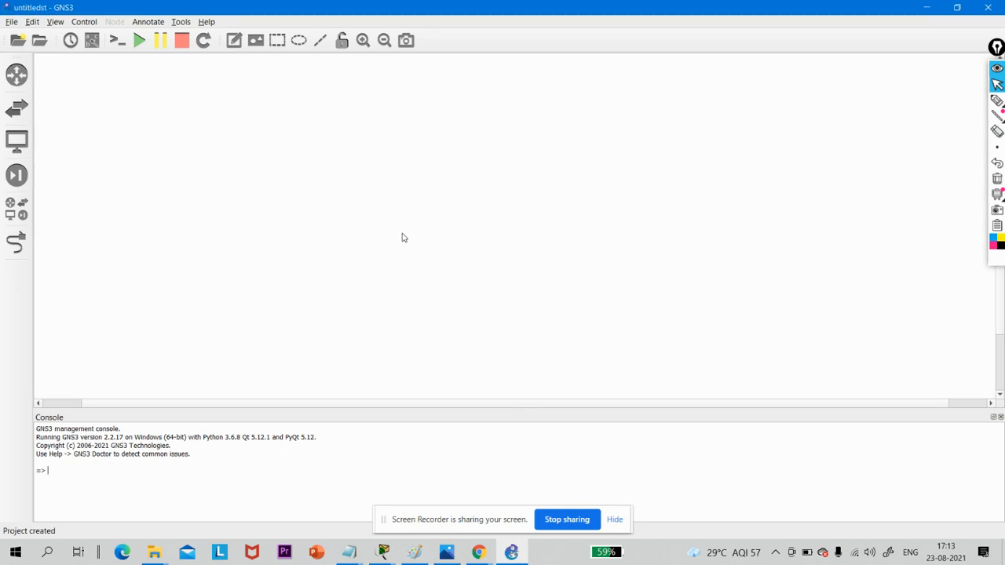
pyautogui.click(12, 22)
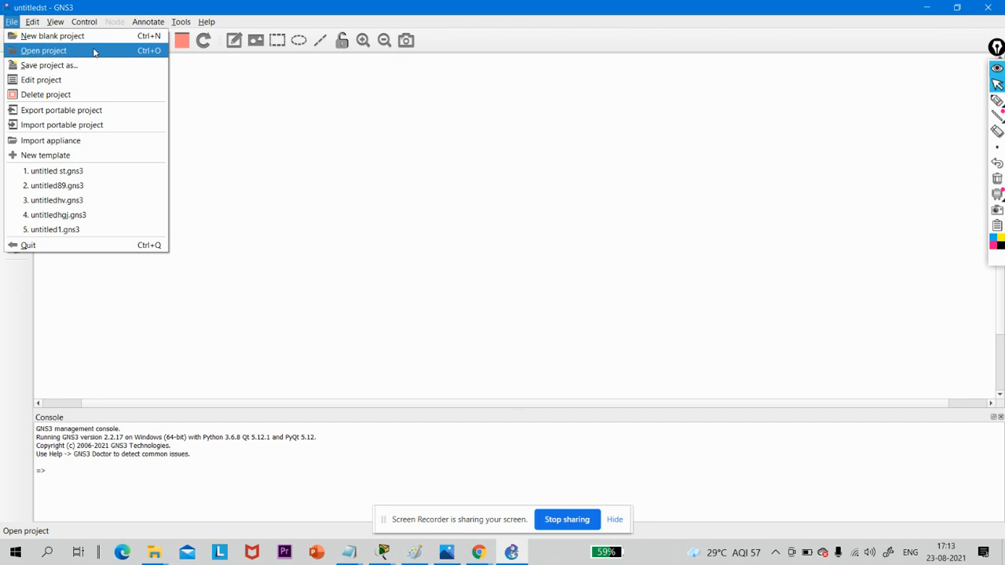
pyautogui.click(256, 134)
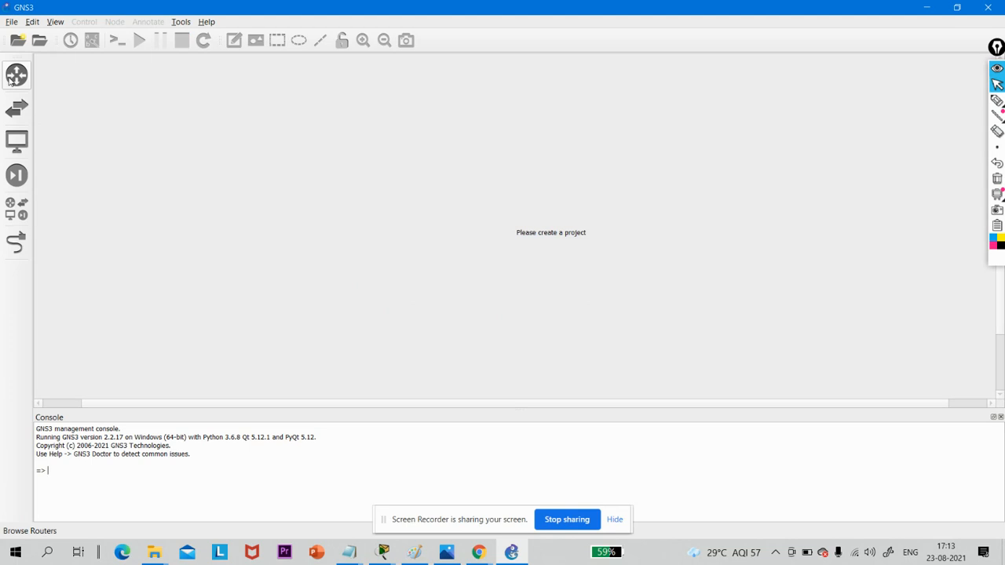
# - Display the available router devices and create a new blank project named staticrouting
pyautogui.click(10, 79)
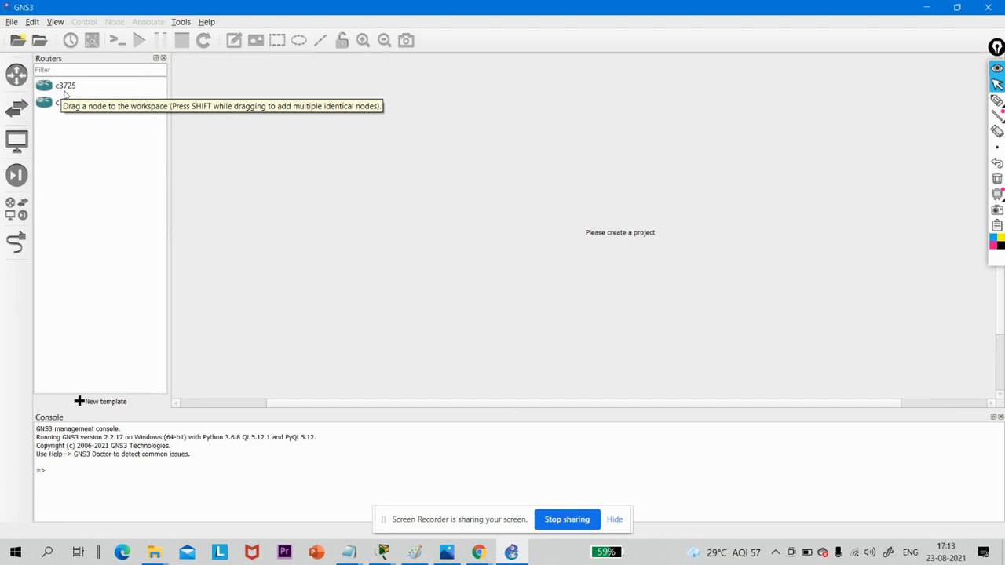
pyautogui.click(11, 22)
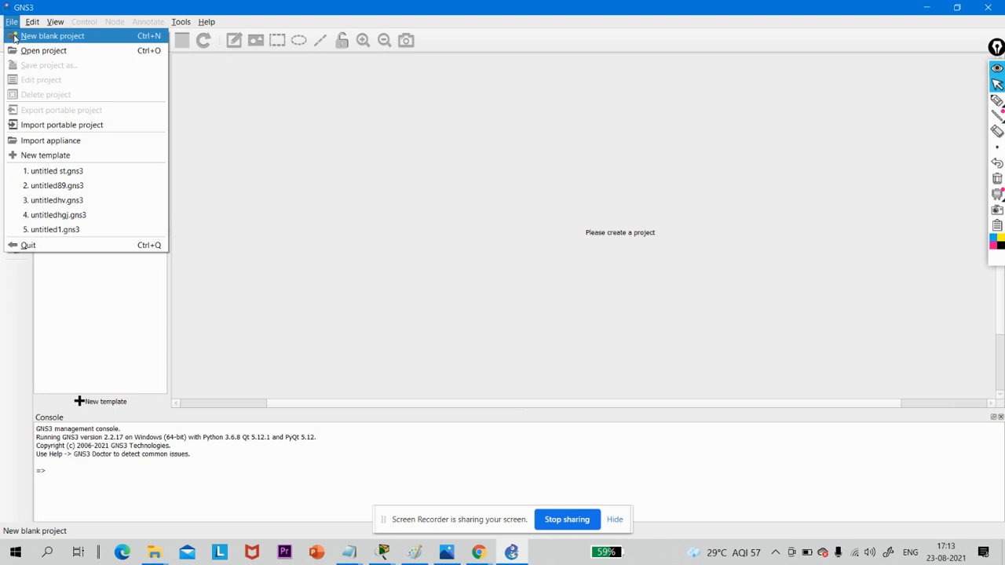
pyautogui.click(15, 36)
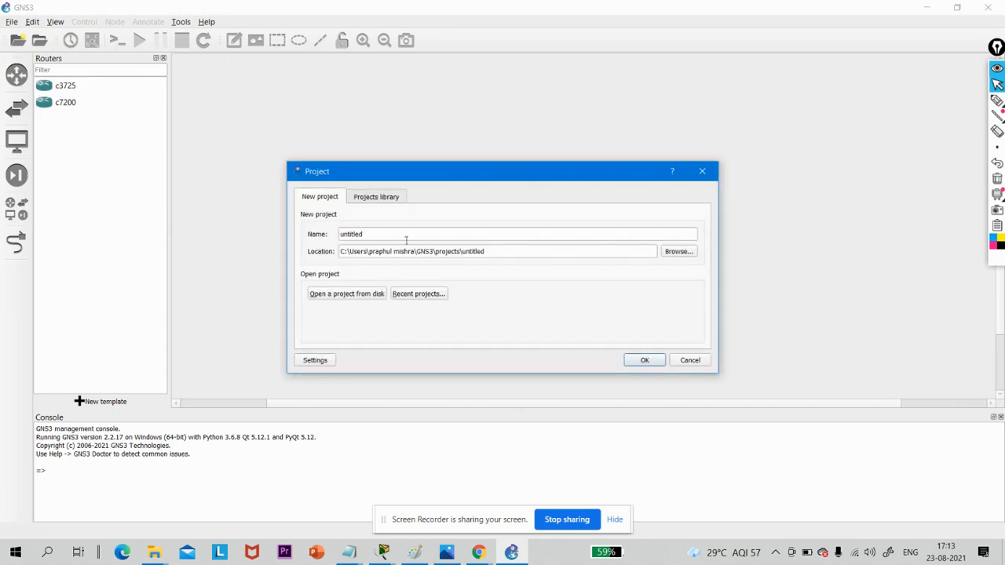
pyautogui.click(407, 235)
pyautogui.doubleClick(406, 235)
pyautogui.press('BackSpace')
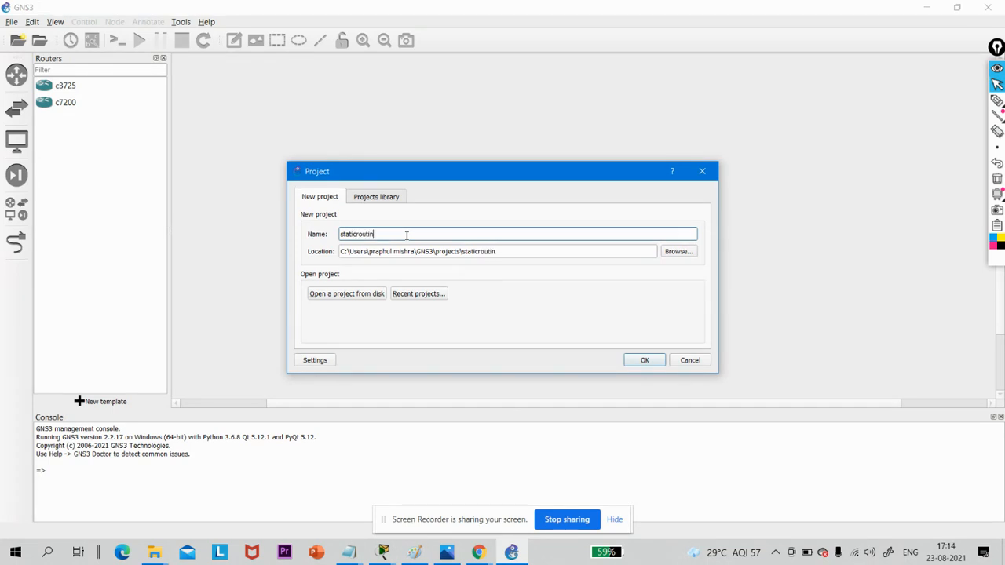
pyautogui.write('staticrouting')
pyautogui.press('Return')
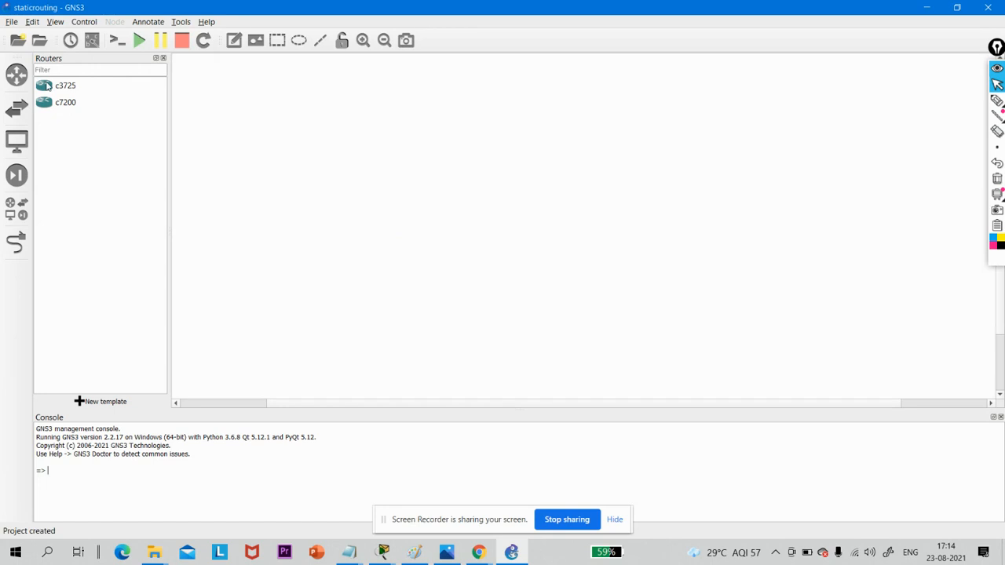
# - Place four c7200 routers on the canvas, three arranged in a triangle and the fourth to the right of the apex router
pyautogui.click(67, 109)
pyautogui.moveTo(67, 109); pyautogui.dragTo(461, 135)
pyautogui.moveTo(92, 103); pyautogui.dragTo(492, 228)
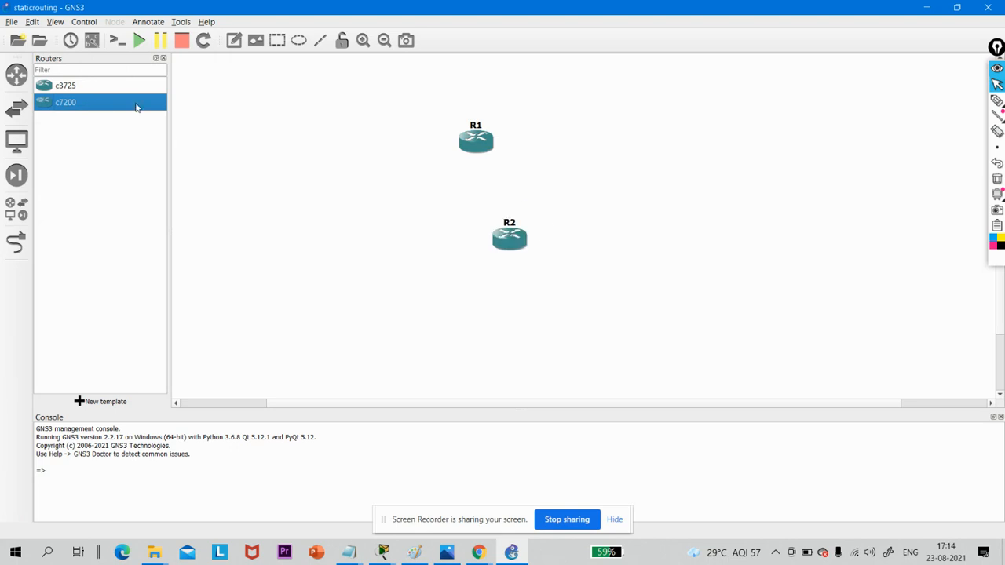
pyautogui.moveTo(149, 110); pyautogui.dragTo(607, 244)
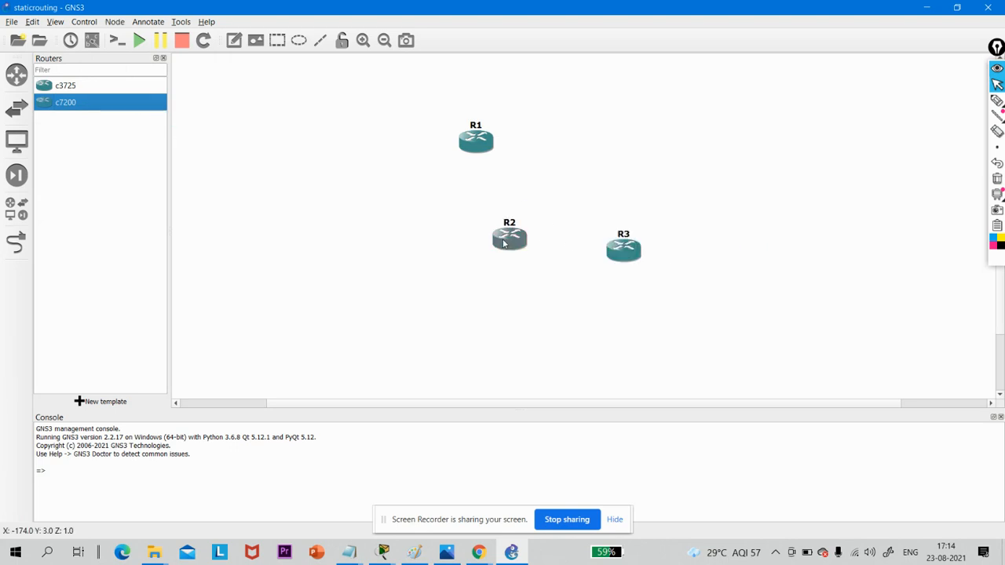
pyautogui.moveTo(505, 244); pyautogui.dragTo(395, 241)
pyautogui.moveTo(627, 255); pyautogui.dragTo(597, 252)
pyautogui.moveTo(407, 239); pyautogui.dragTo(396, 240)
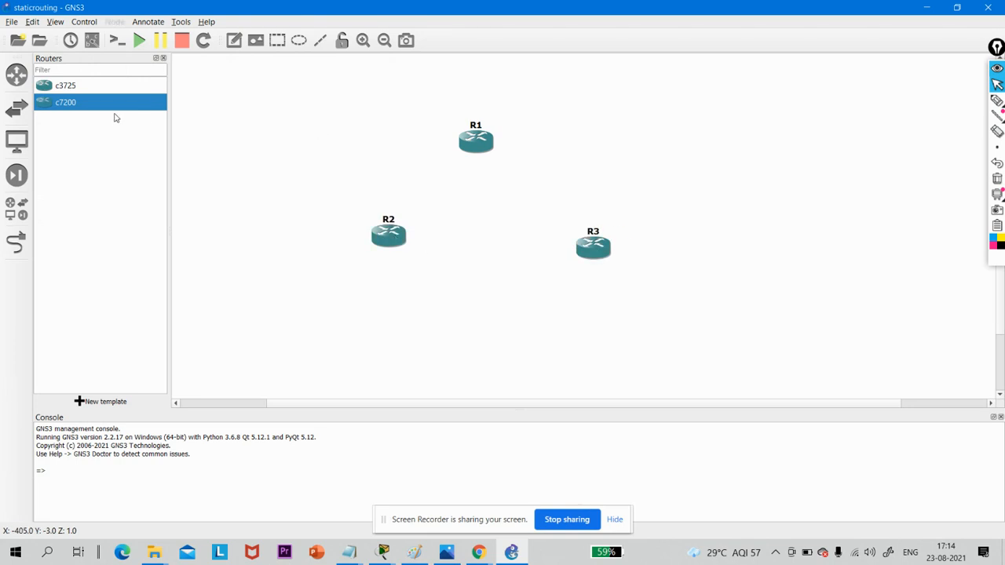
pyautogui.moveTo(115, 102); pyautogui.dragTo(747, 129)
pyautogui.click(236, 168)
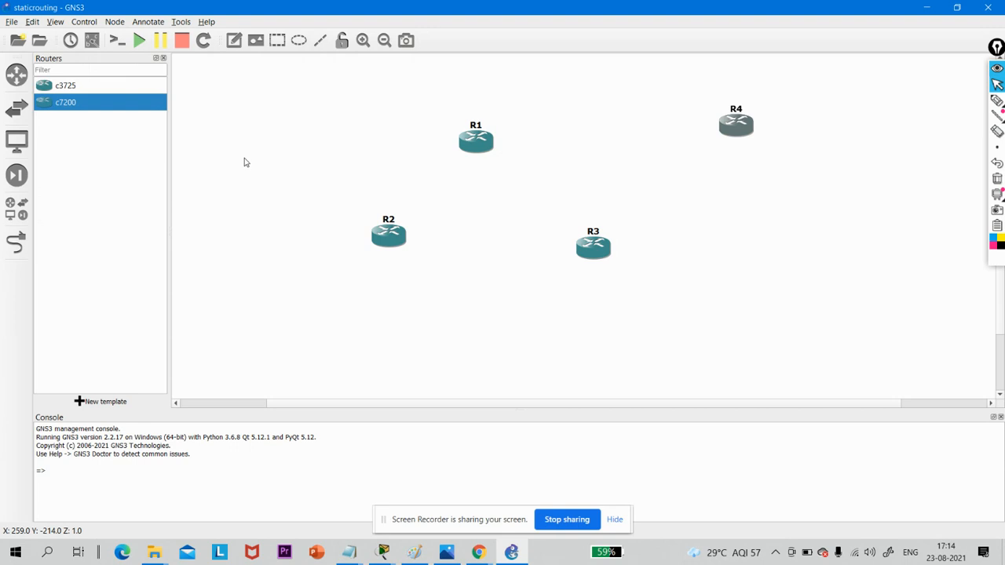
# - Link R1's FastEthernet0/0 to R4's FastEthernet0/0
pyautogui.click(18, 244)
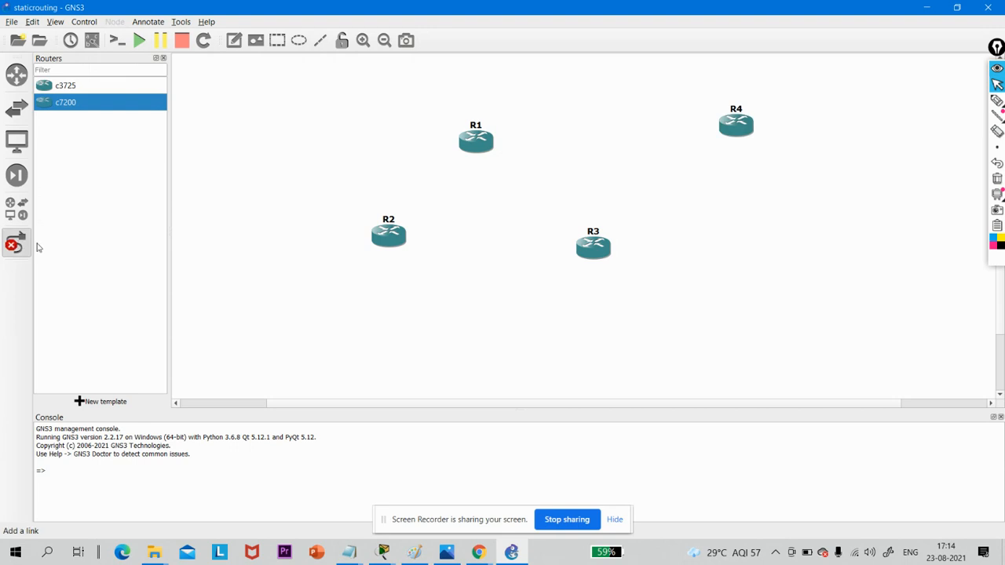
pyautogui.click(481, 138)
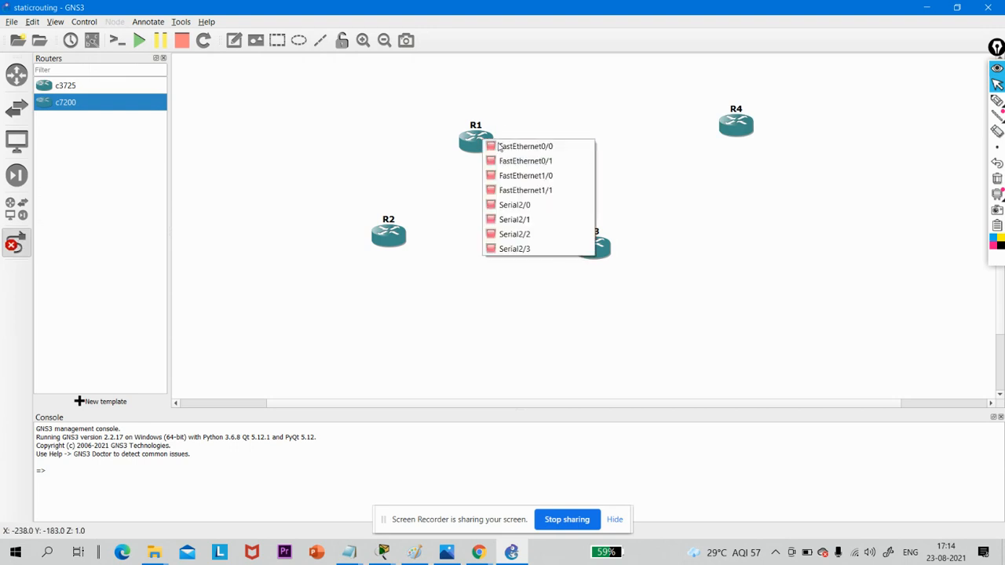
pyautogui.click(506, 144)
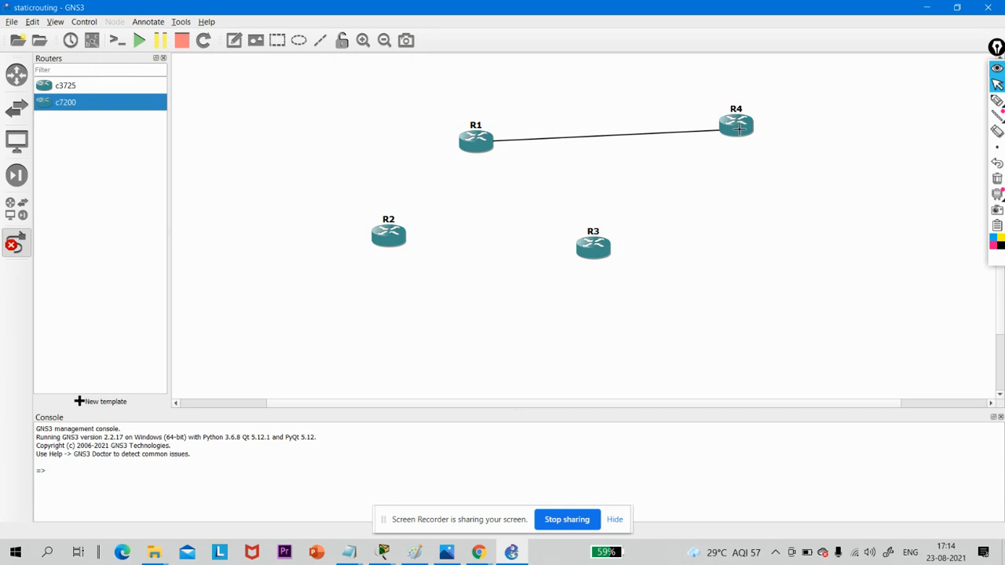
pyautogui.click(740, 130)
pyautogui.click(777, 137)
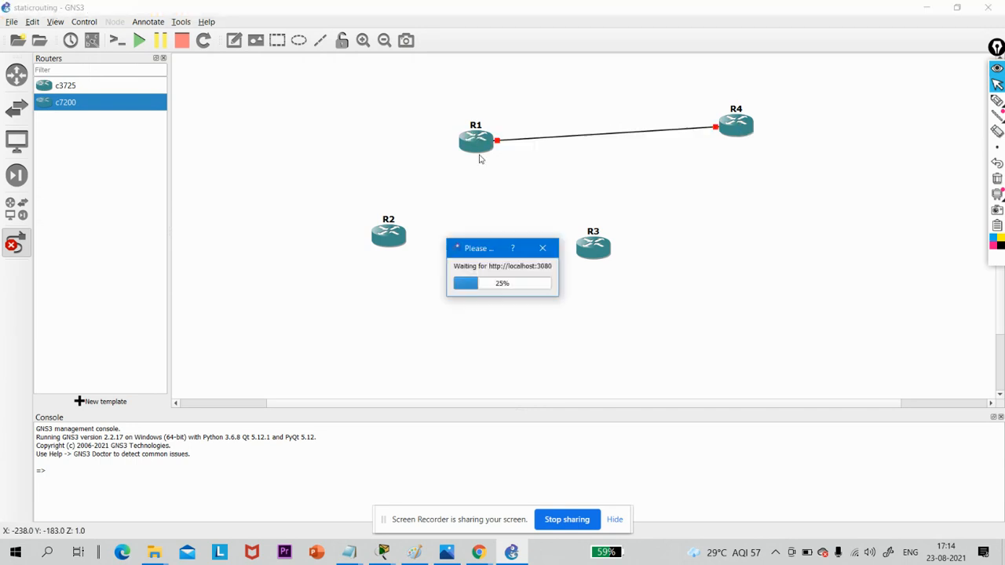
# - Try to link R1's FastEthernet0/1 to R2's FastEthernet0/0
pyautogui.click(477, 153)
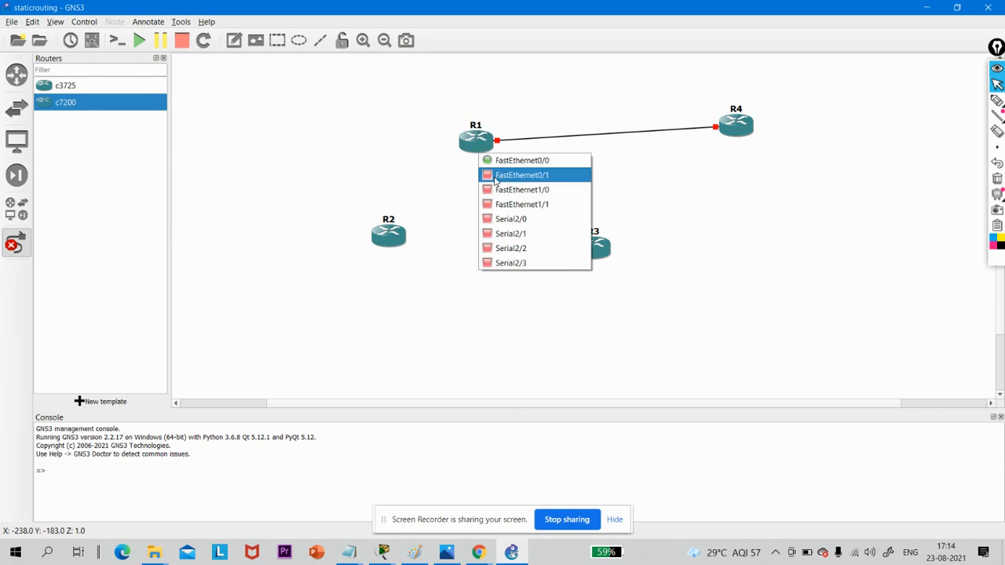
pyautogui.click(494, 174)
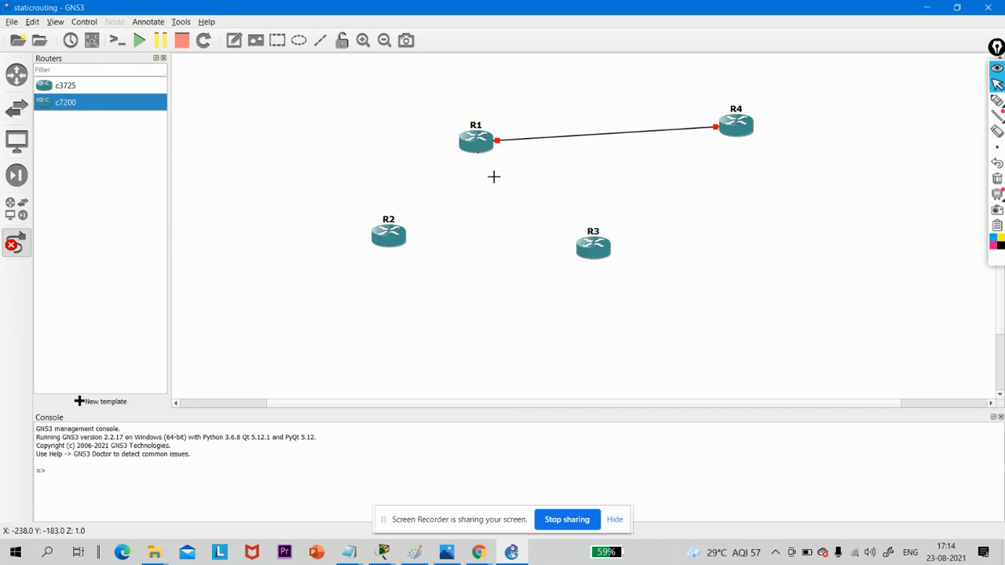
pyautogui.click(392, 240)
pyautogui.click(403, 248)
# - Link R2's FastEthernet0/0 to R3's FastEthernet0/0
pyautogui.click(400, 239)
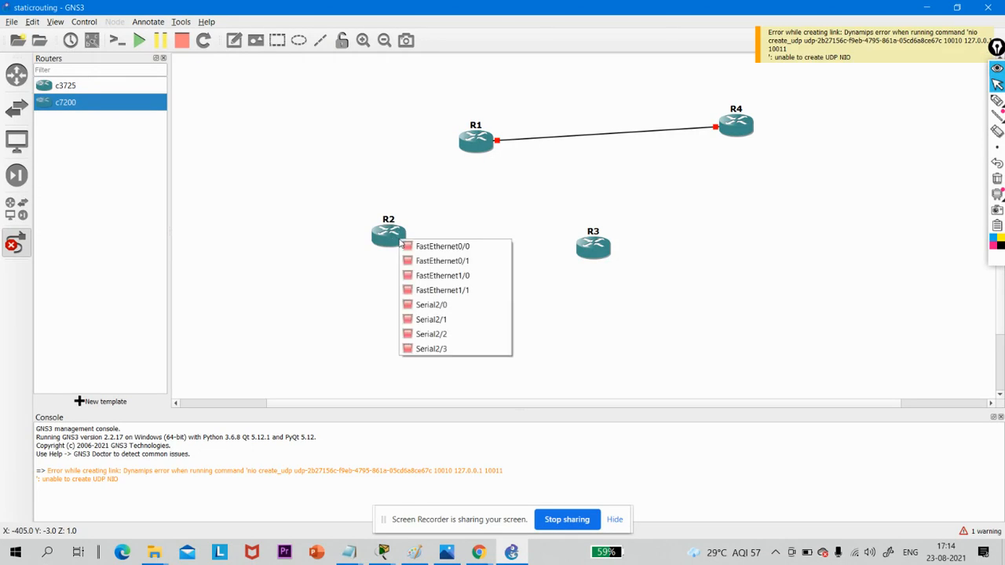
pyautogui.click(411, 247)
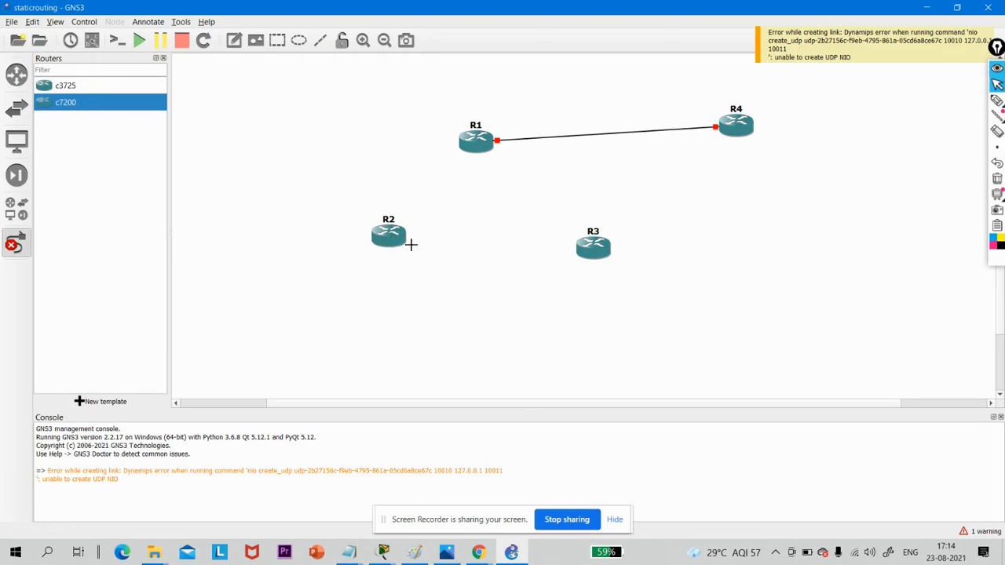
pyautogui.click(590, 243)
pyautogui.click(606, 250)
# - Link R1's FastEthernet0/1 to R2's FastEthernet0/1
pyautogui.click(481, 139)
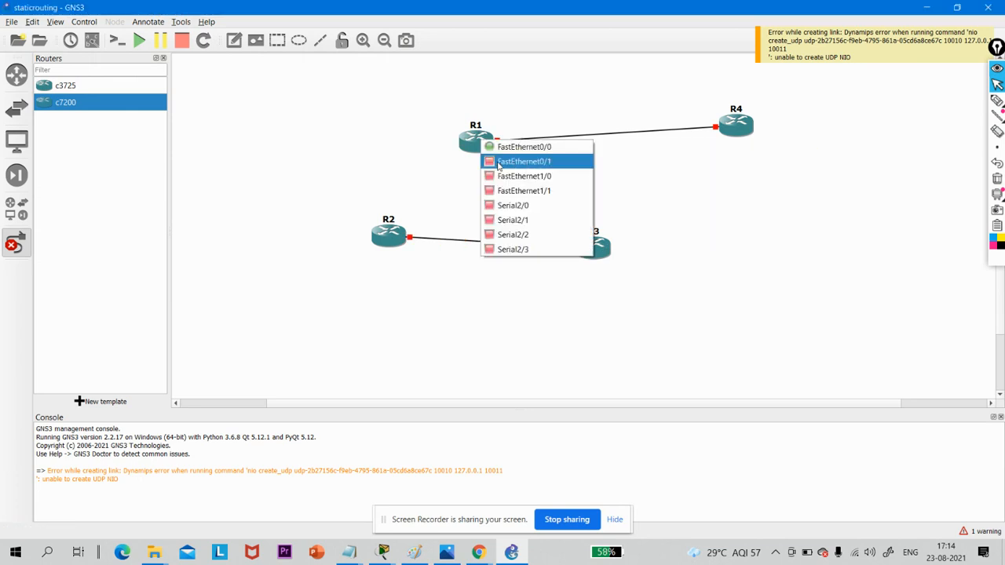
pyautogui.click(507, 161)
pyautogui.click(378, 239)
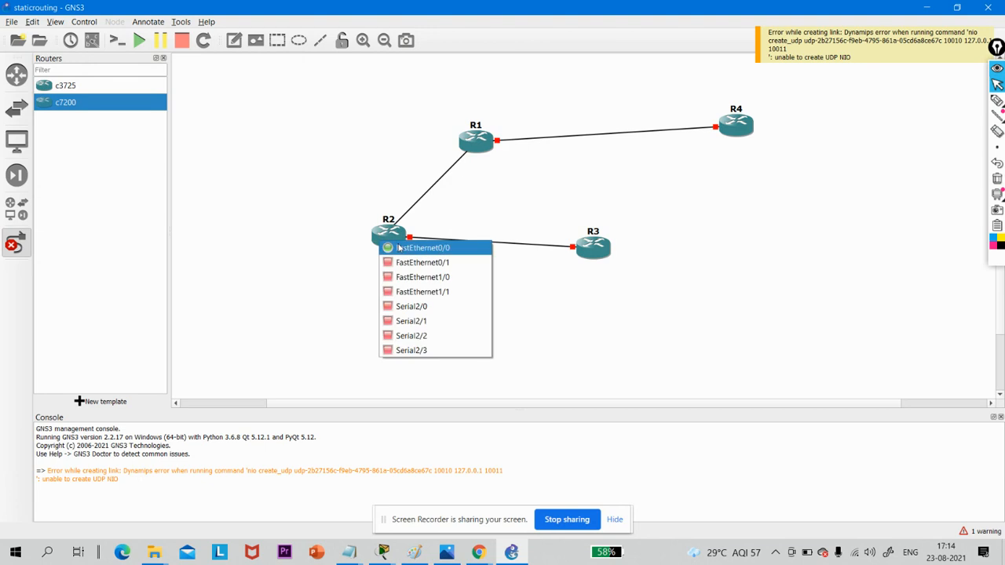
pyautogui.click(411, 264)
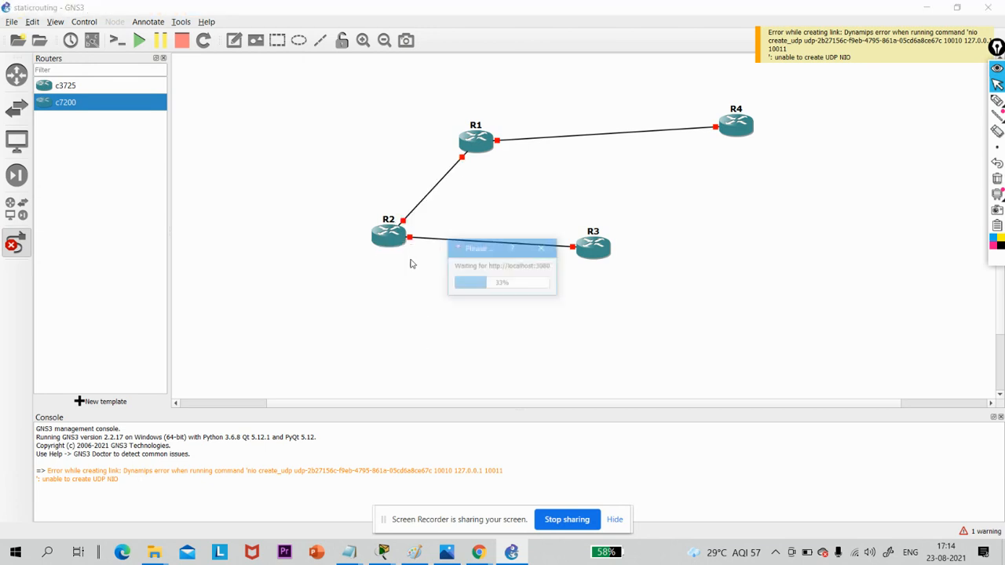
# - Link R1 to R3's FastEthernet0/1 and move R4 level with R1
pyautogui.click(485, 142)
pyautogui.click(509, 177)
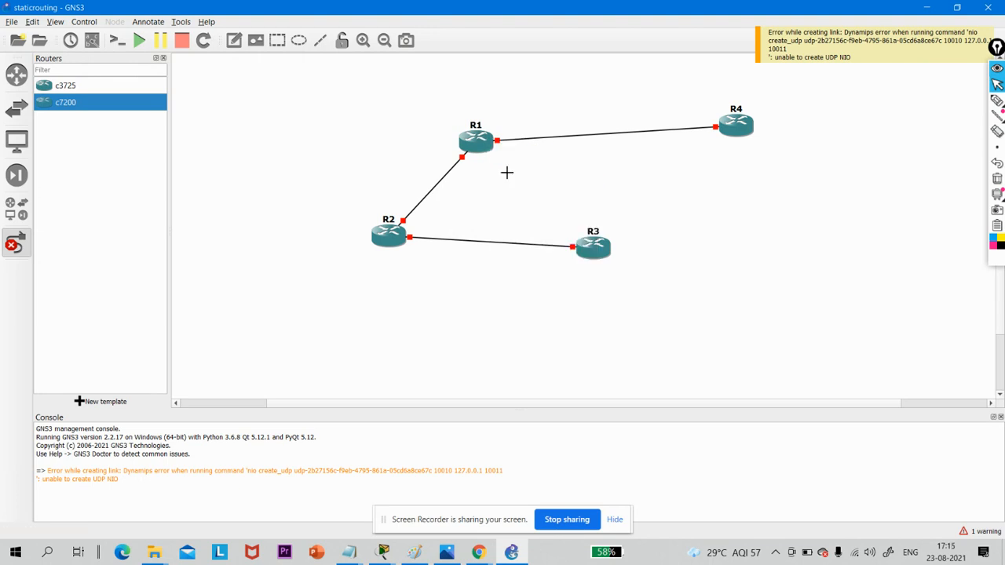
pyautogui.click(594, 250)
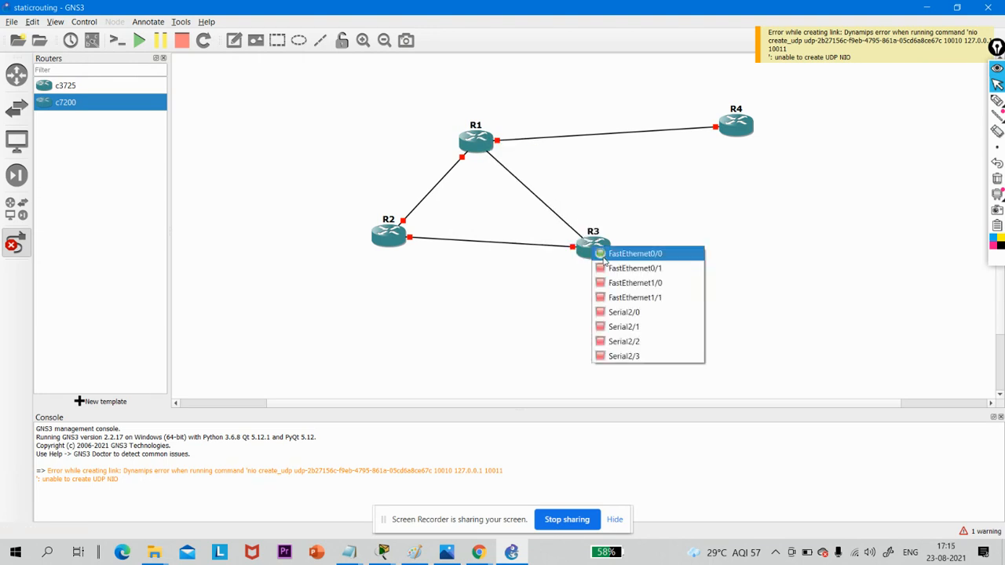
pyautogui.click(604, 268)
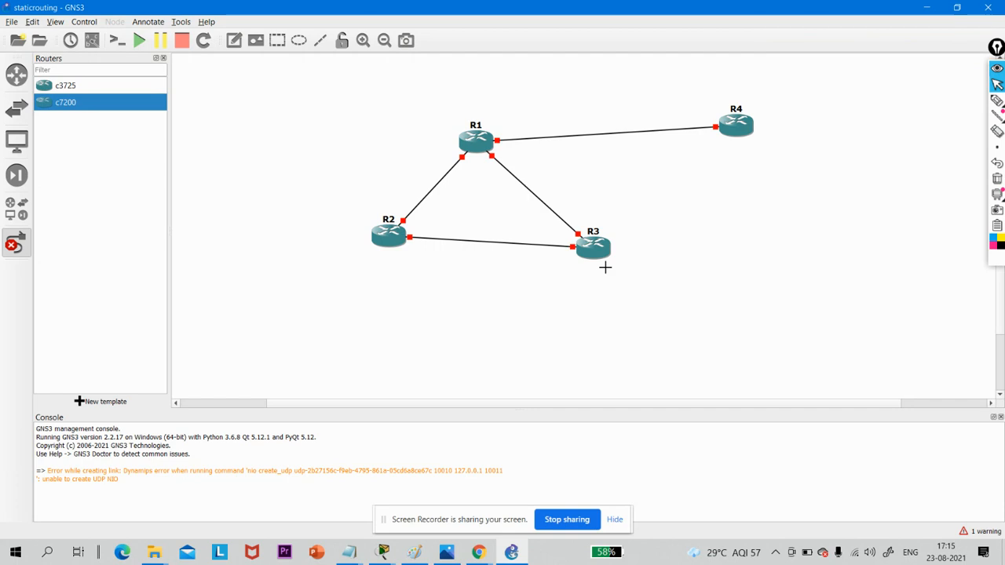
pyautogui.click(17, 243)
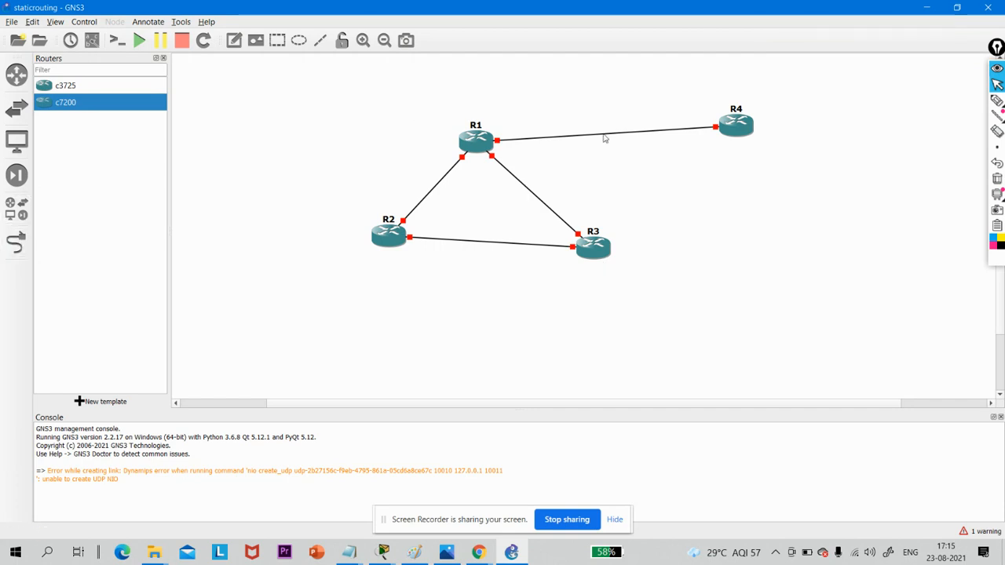
pyautogui.moveTo(751, 137)
pyautogui.mouseDown()
pyautogui.moveTo(740, 133)
pyautogui.moveTo(738, 158)
pyautogui.moveTo(735, 149)
pyautogui.mouseUp()
pyautogui.click(377, 171)
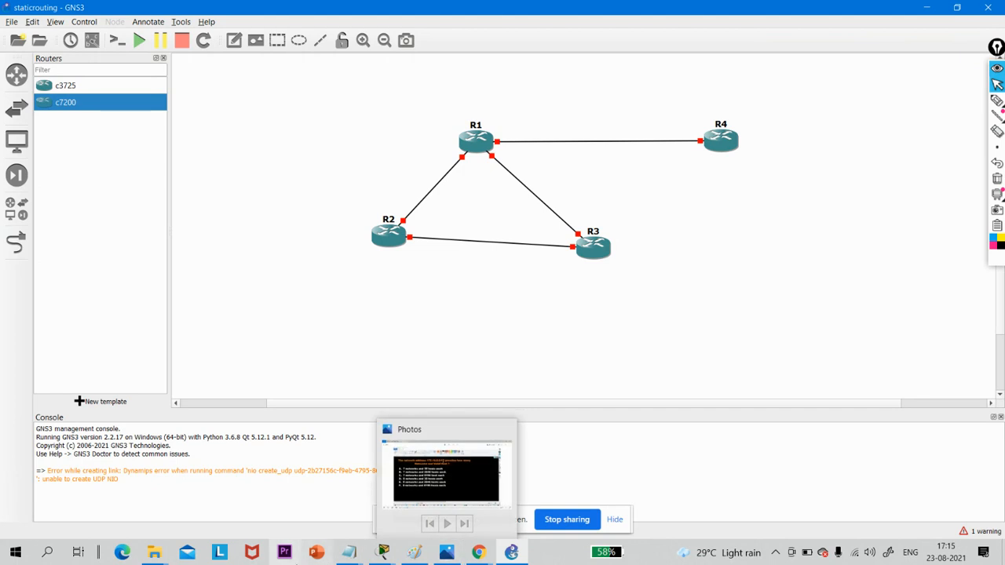
# - Switch to Chrome to admit the waiting participant to the Meet call and view the task sheet's topology, and return to GNS3
pyautogui.moveTo(476, 553)
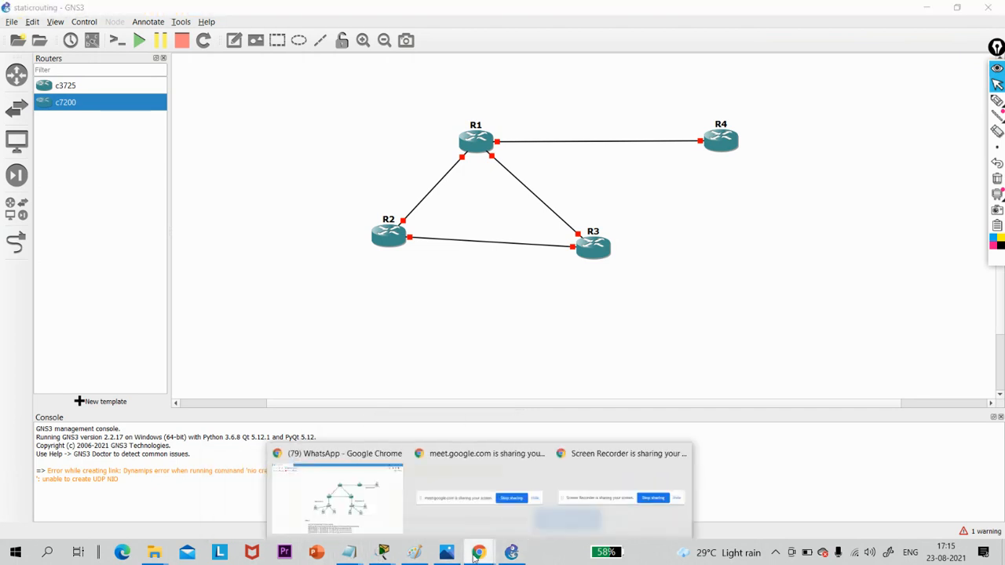
pyautogui.click(343, 484)
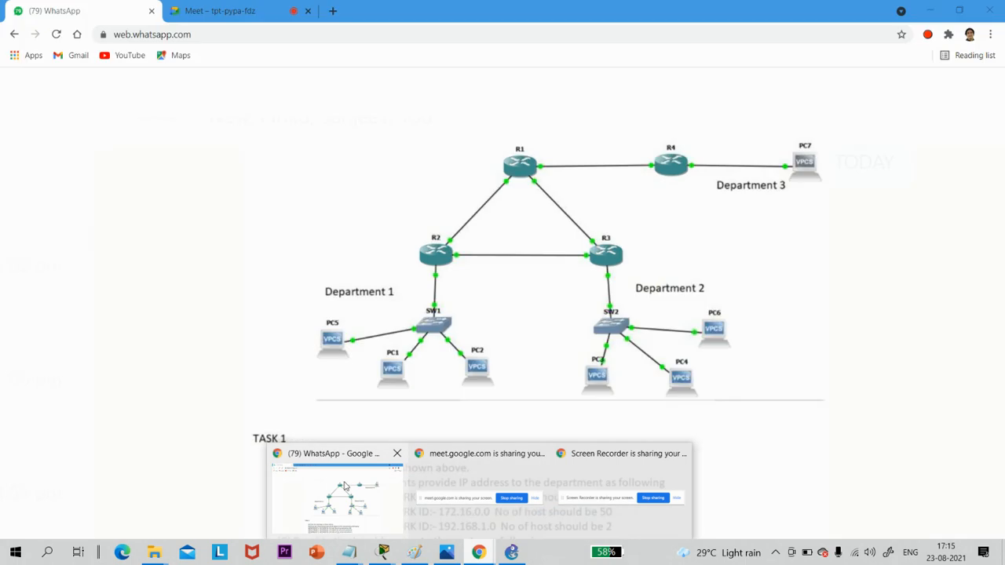
pyautogui.click(203, 7)
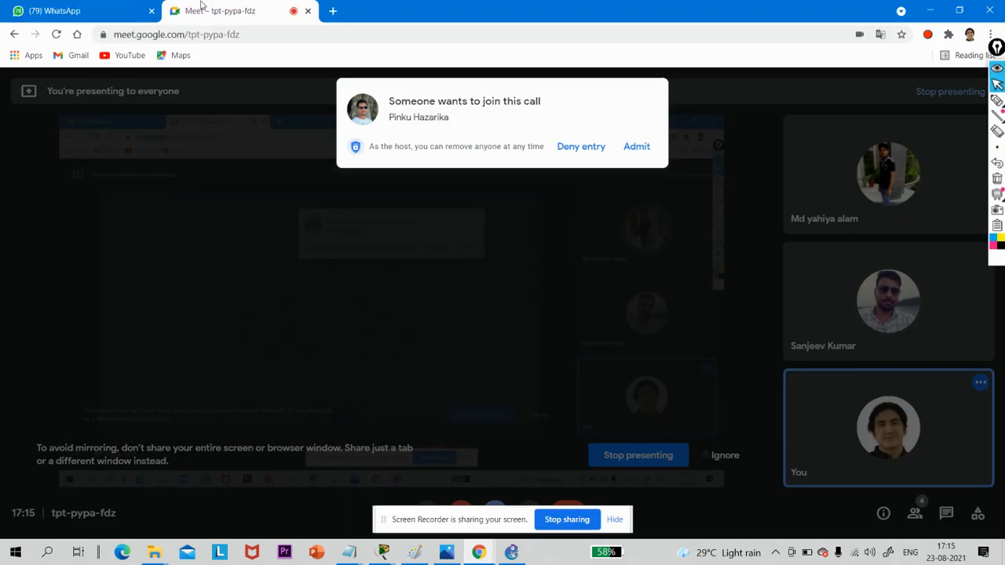
pyautogui.click(638, 148)
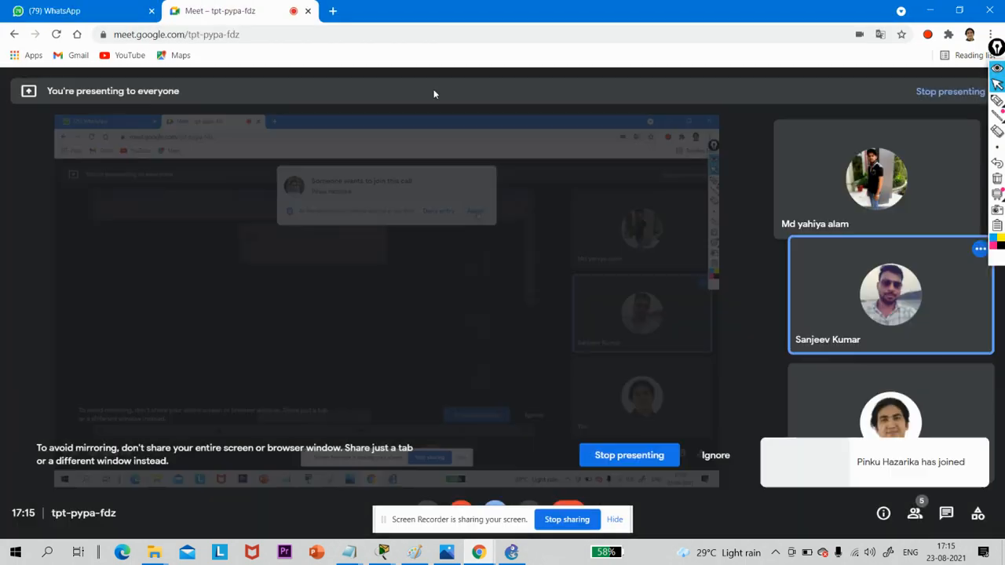
pyautogui.click(135, 6)
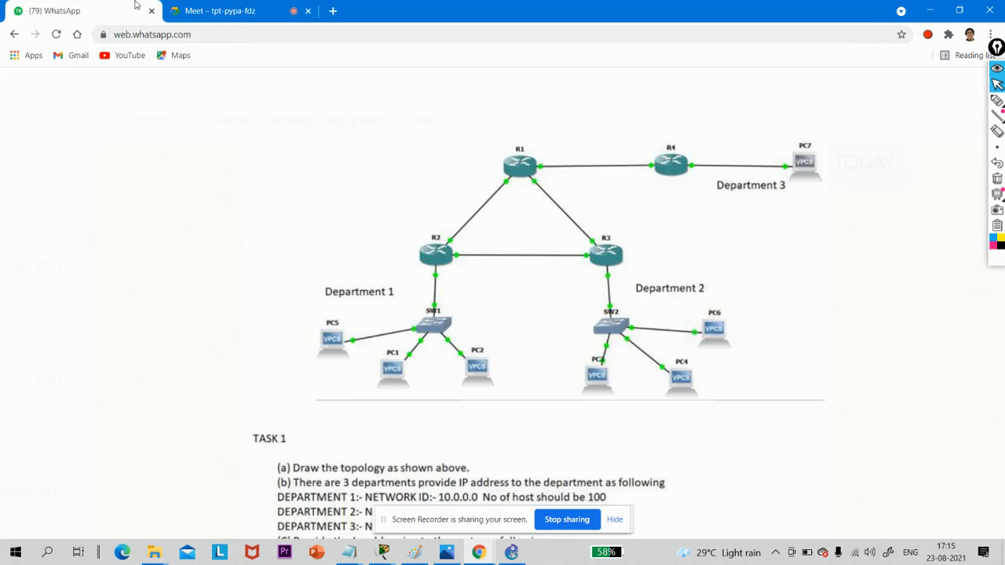
pyautogui.click(925, 9)
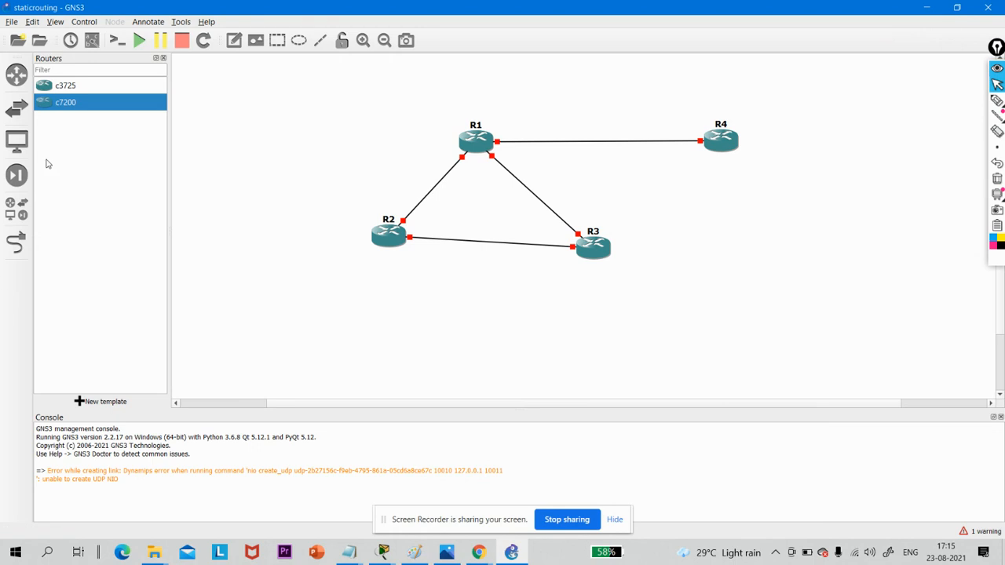
# - Add three Ethernet switches: one below R2, one below R3, and one beside R4
pyautogui.click(20, 225)
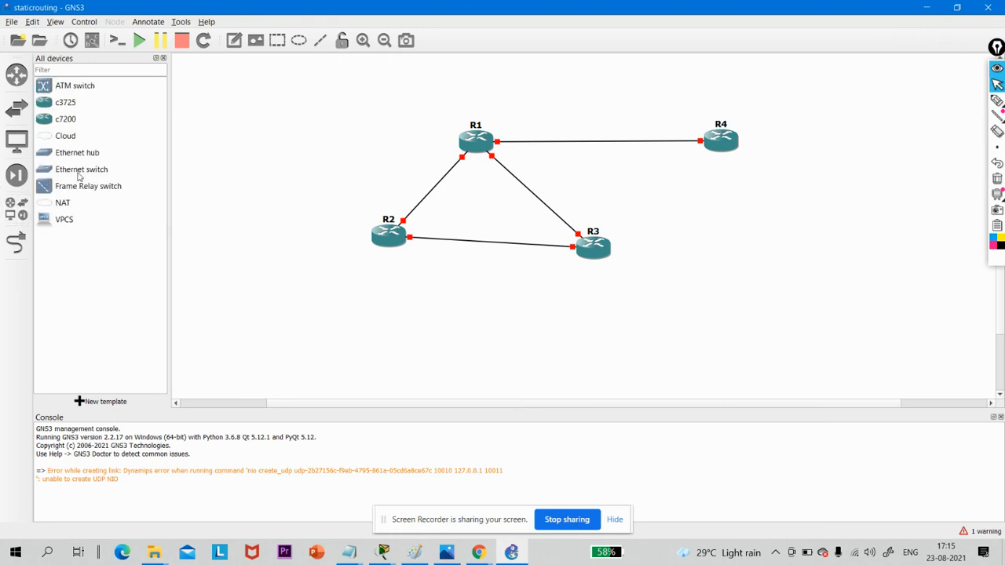
pyautogui.moveTo(79, 176); pyautogui.dragTo(359, 318)
pyautogui.moveTo(117, 168); pyautogui.dragTo(608, 334)
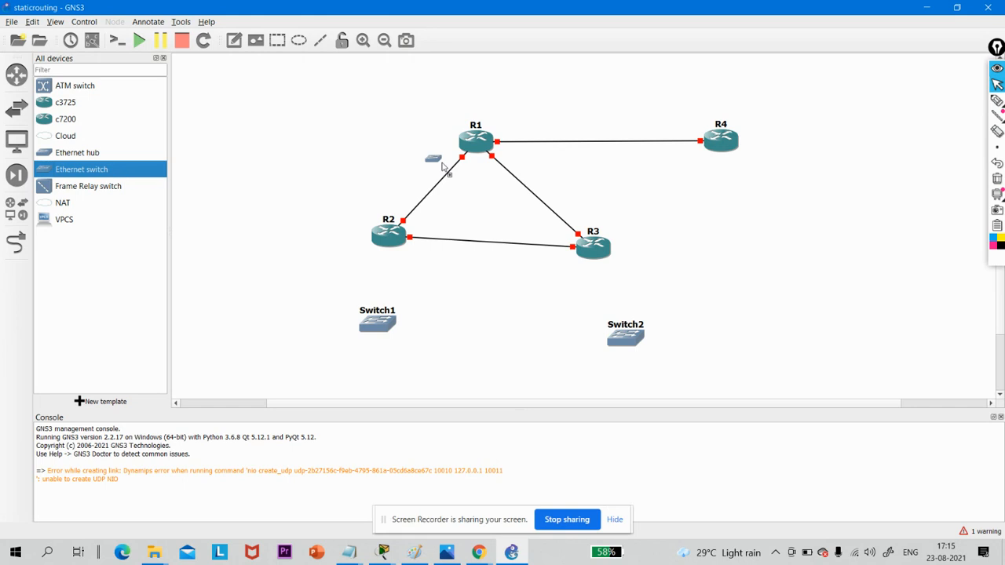
# - Reposition the four routers higher in the workspace, with R1, R2 and R3 as a triangle and R4 roughly level with R1
pyautogui.click(384, 41)
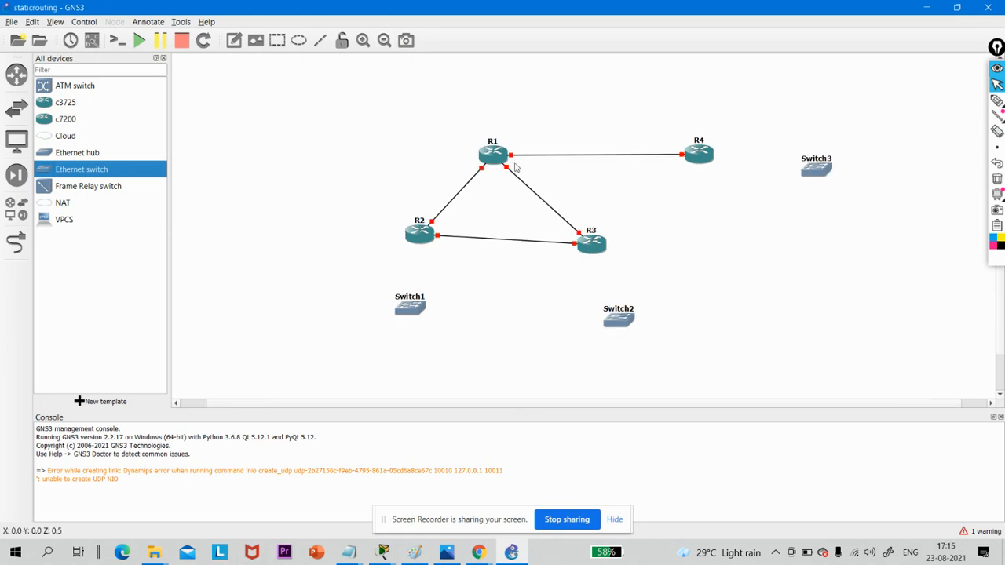
pyautogui.moveTo(492, 157); pyautogui.dragTo(450, 114)
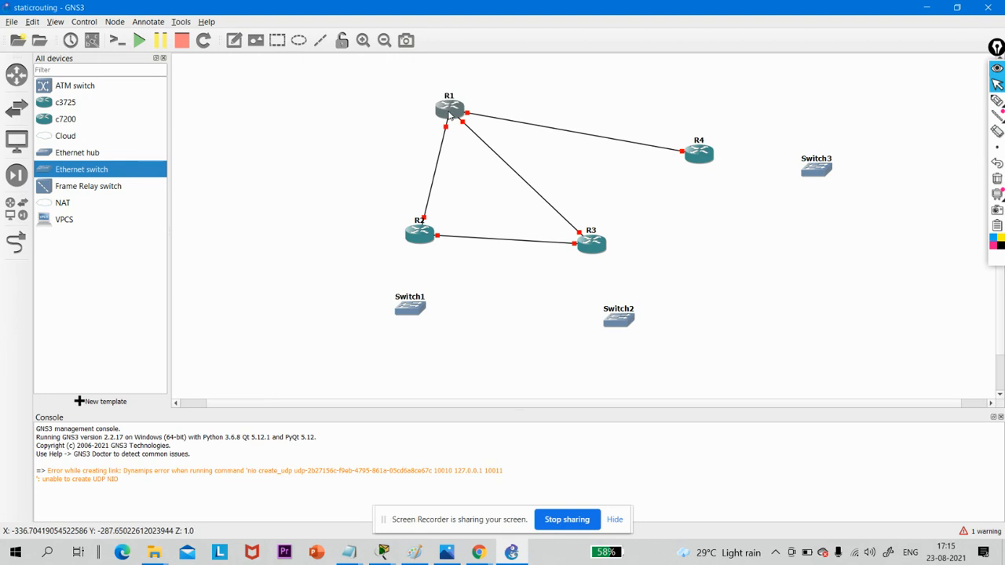
pyautogui.moveTo(420, 240); pyautogui.dragTo(392, 199)
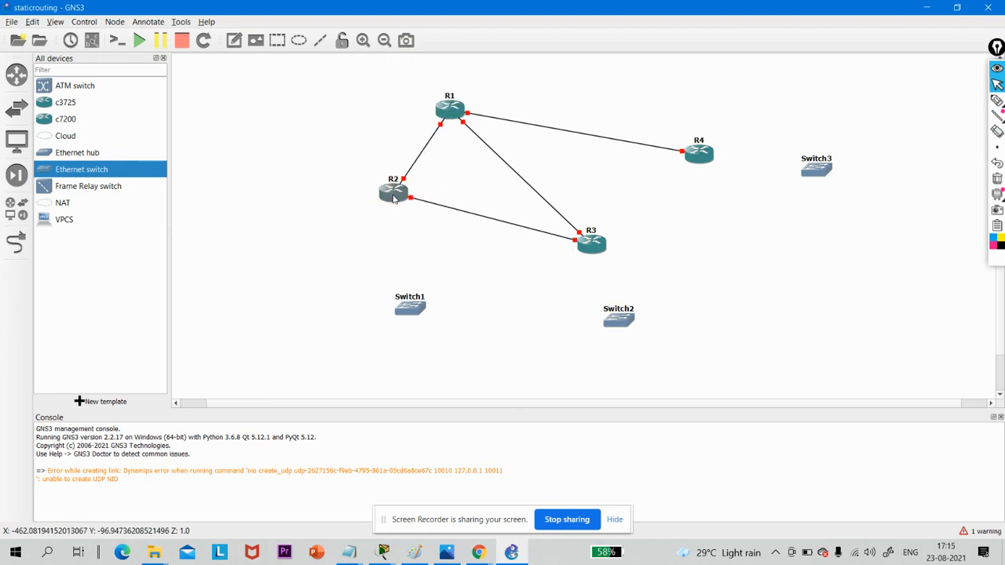
pyautogui.moveTo(596, 245); pyautogui.dragTo(557, 195)
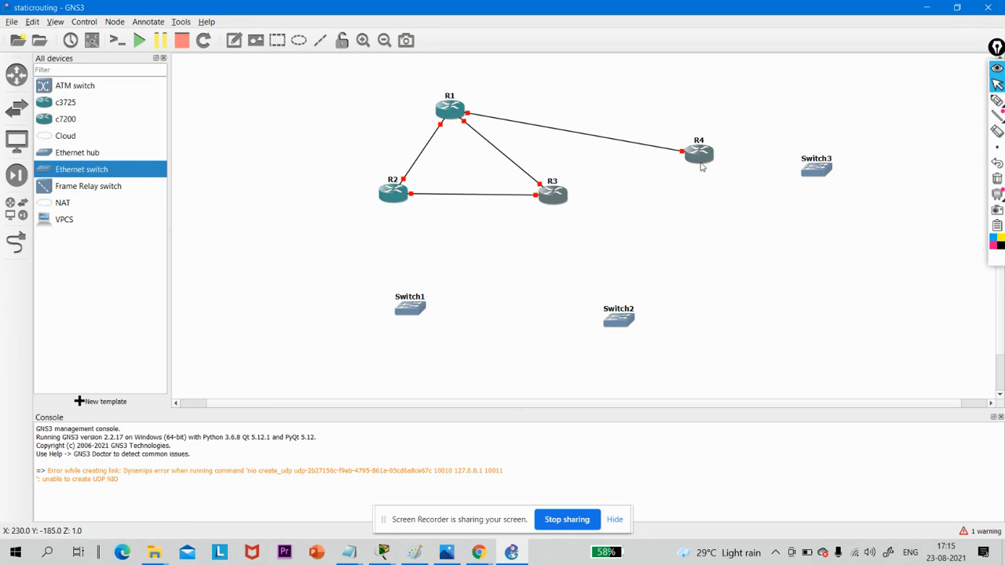
pyautogui.moveTo(700, 165); pyautogui.dragTo(642, 127)
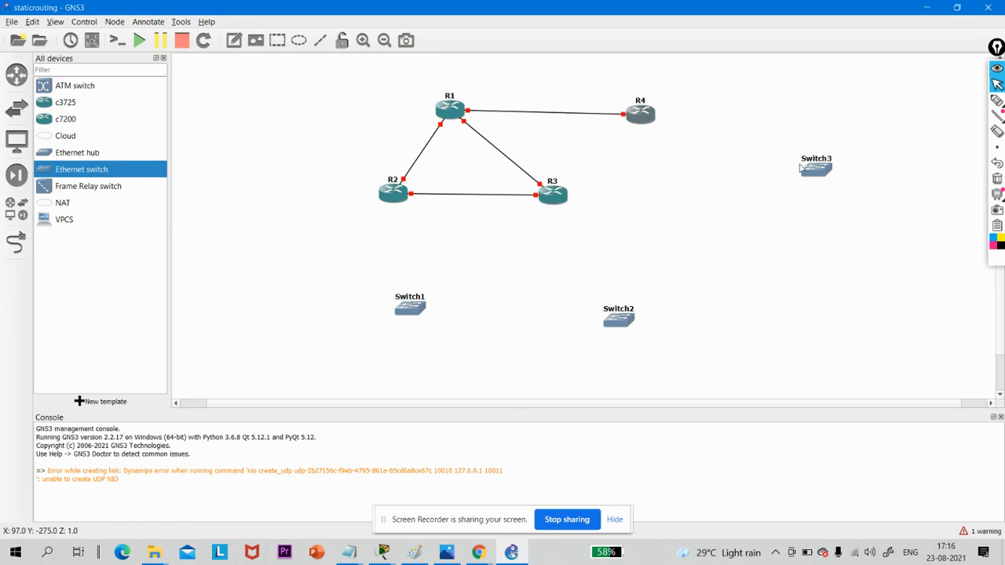
# - Move Switch3 closer to R4, Switch1 below R2, and Switch2 below R3
pyautogui.moveTo(812, 175); pyautogui.dragTo(766, 132)
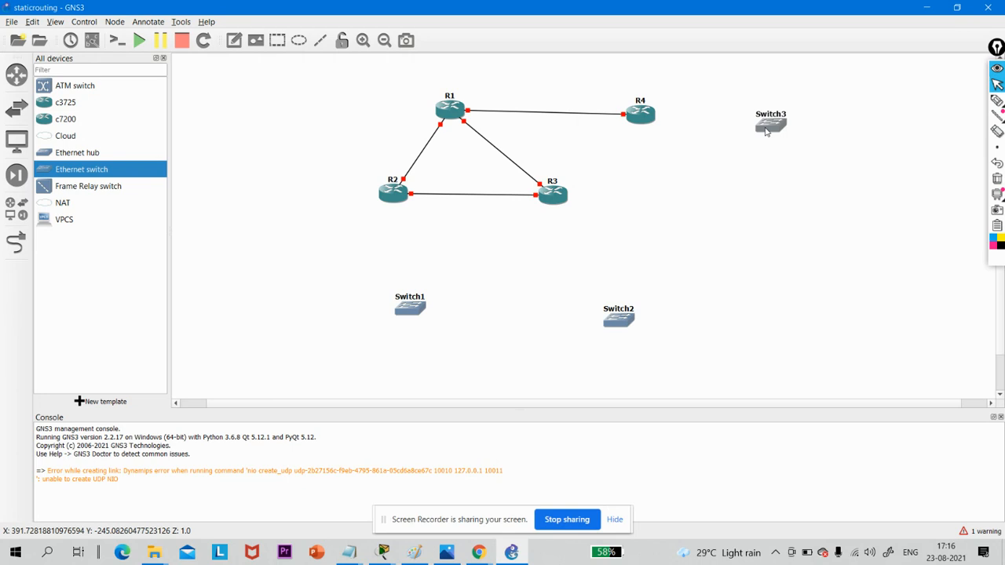
pyautogui.moveTo(411, 313); pyautogui.dragTo(383, 275)
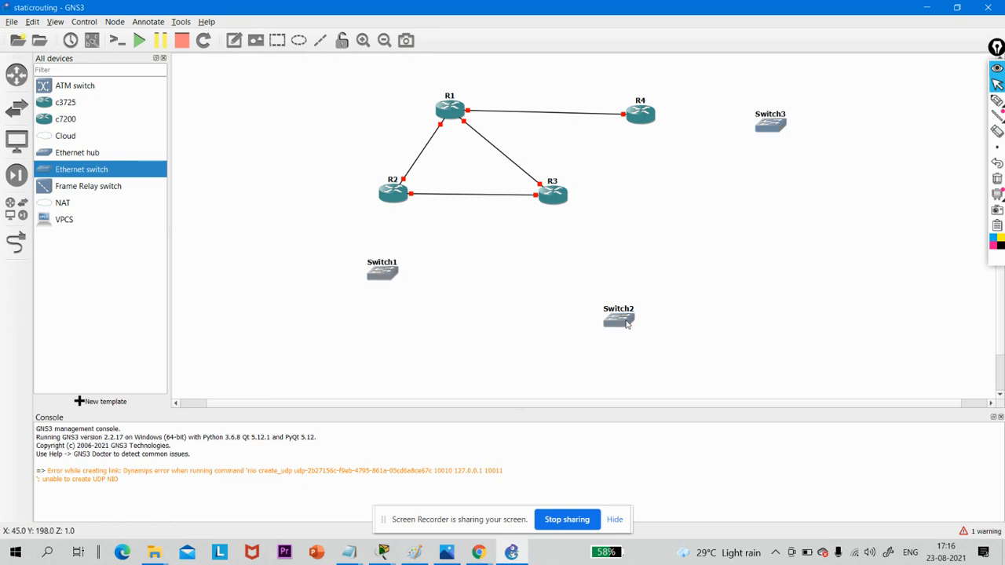
pyautogui.moveTo(627, 324); pyautogui.dragTo(586, 289)
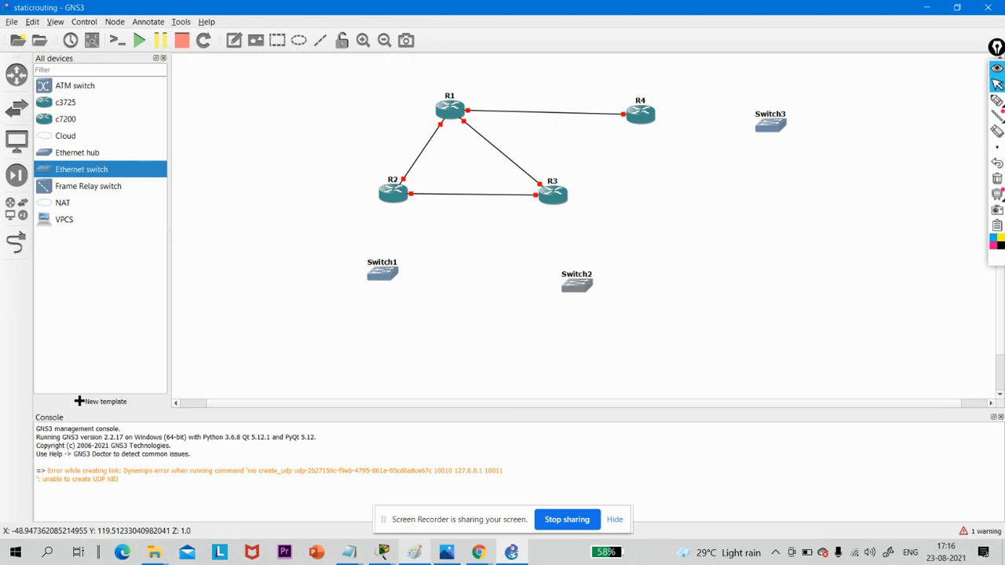
# - Check the topology on the task sheet in Chrome and delete the selected Switch2 and Switch3
pyautogui.moveTo(478, 552)
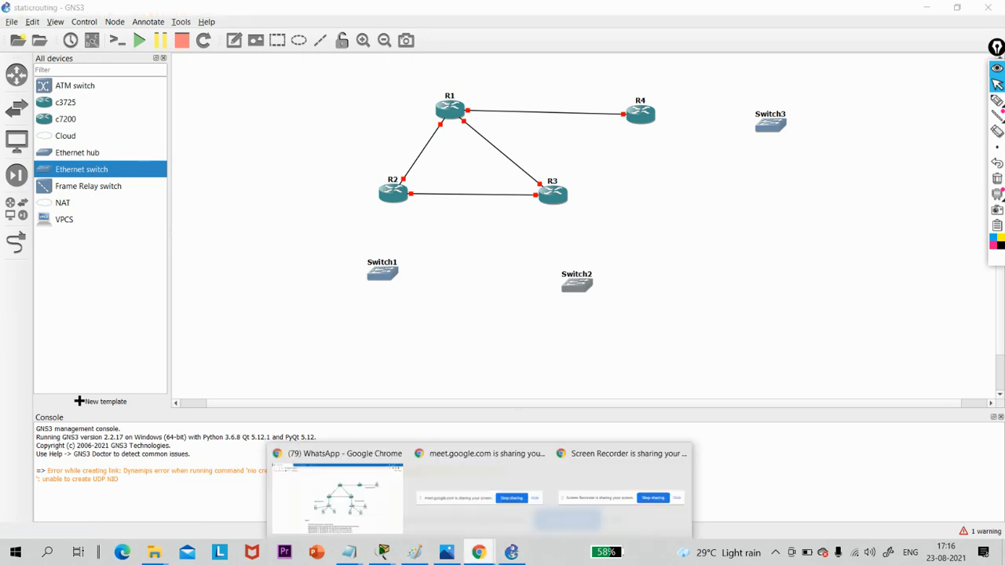
pyautogui.moveTo(358, 511)
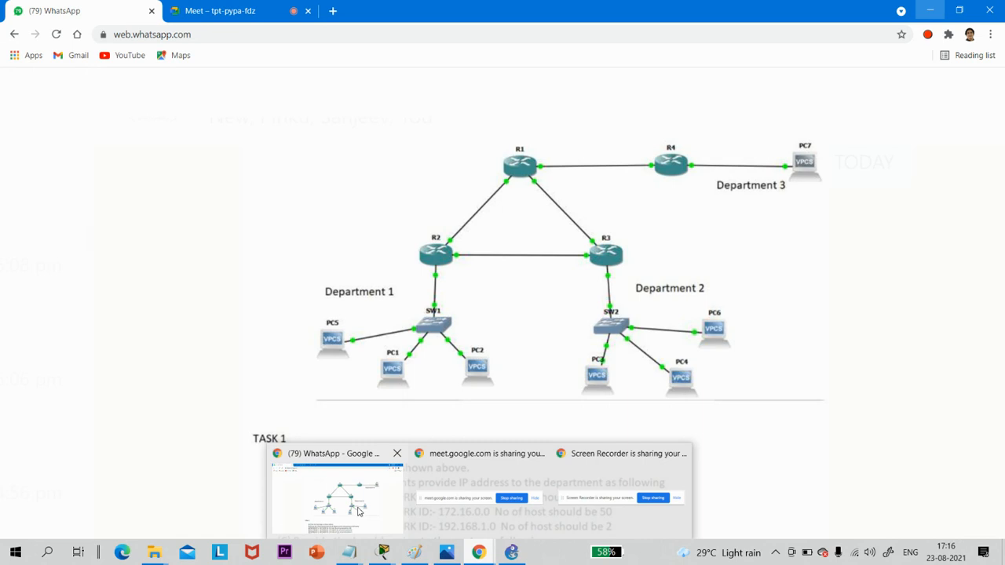
pyautogui.click(514, 557)
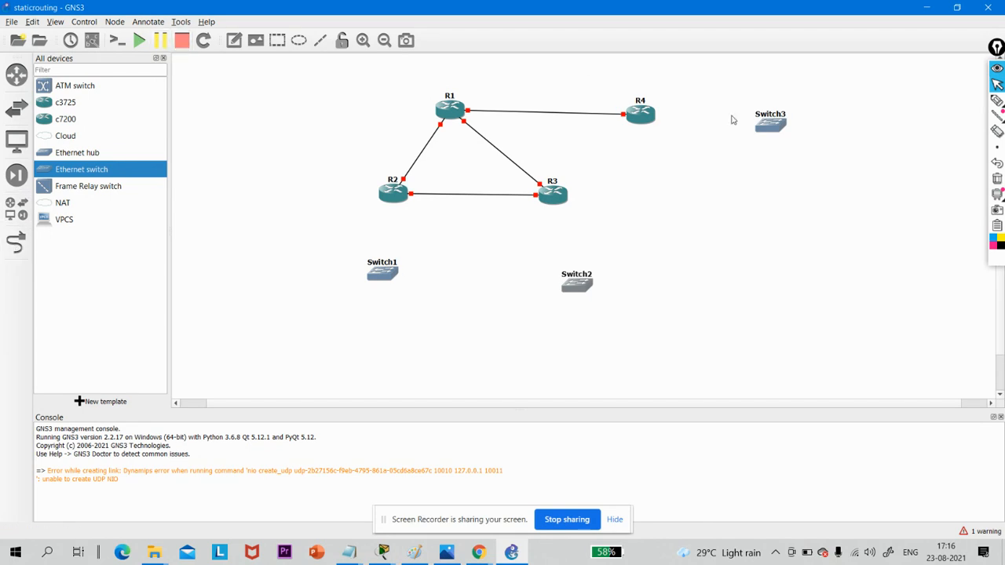
pyautogui.rightClick(773, 131)
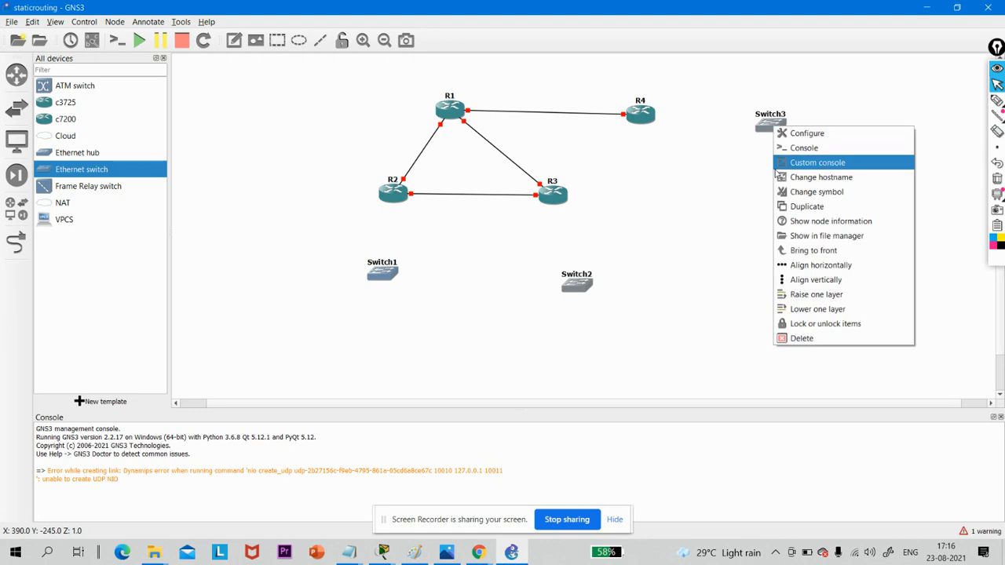
pyautogui.click(792, 339)
pyautogui.click(540, 290)
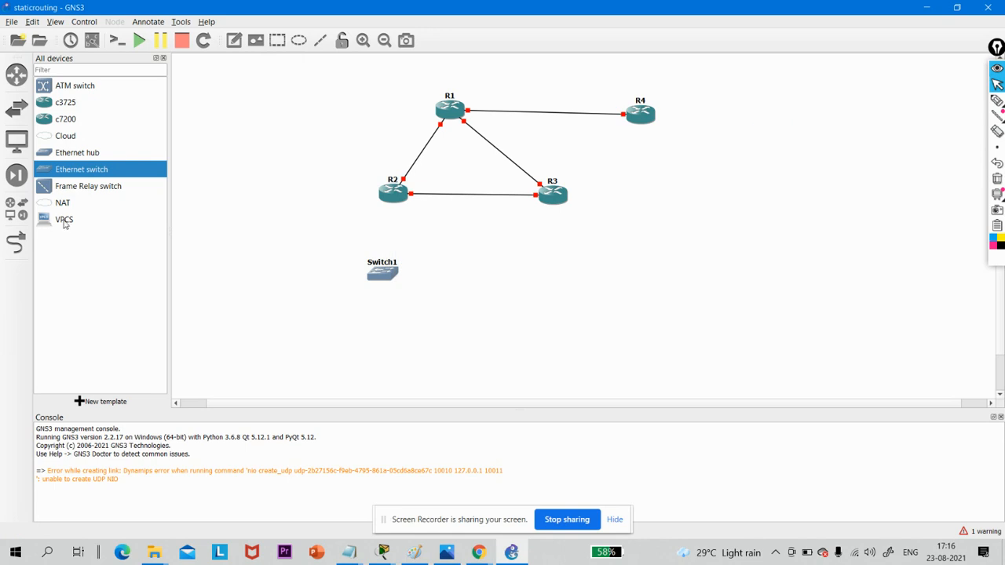
# - Add four VPCS nodes: PC1 below Switch1, and PC2, PC3 and PC4 around R2 and Switch1
pyautogui.moveTo(66, 223); pyautogui.dragTo(396, 349)
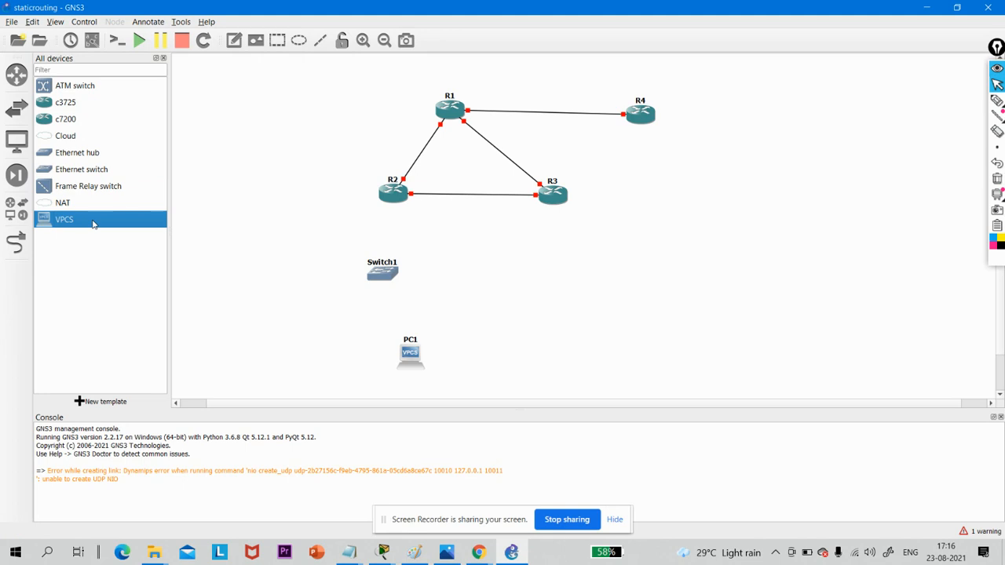
pyautogui.moveTo(92, 225); pyautogui.dragTo(323, 228)
pyautogui.moveTo(108, 222); pyautogui.dragTo(322, 168)
pyautogui.moveTo(126, 225); pyautogui.dragTo(258, 245)
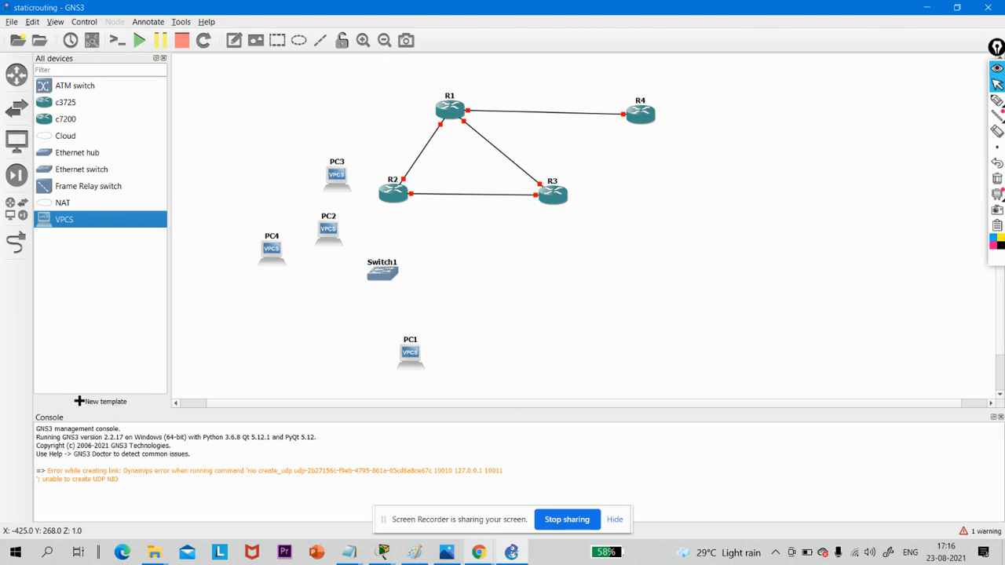
# - Check the task sheet's topology, move PC2 next to PC1, and add a fifth VPCS to the same row below Switch1
pyautogui.click(345, 488)
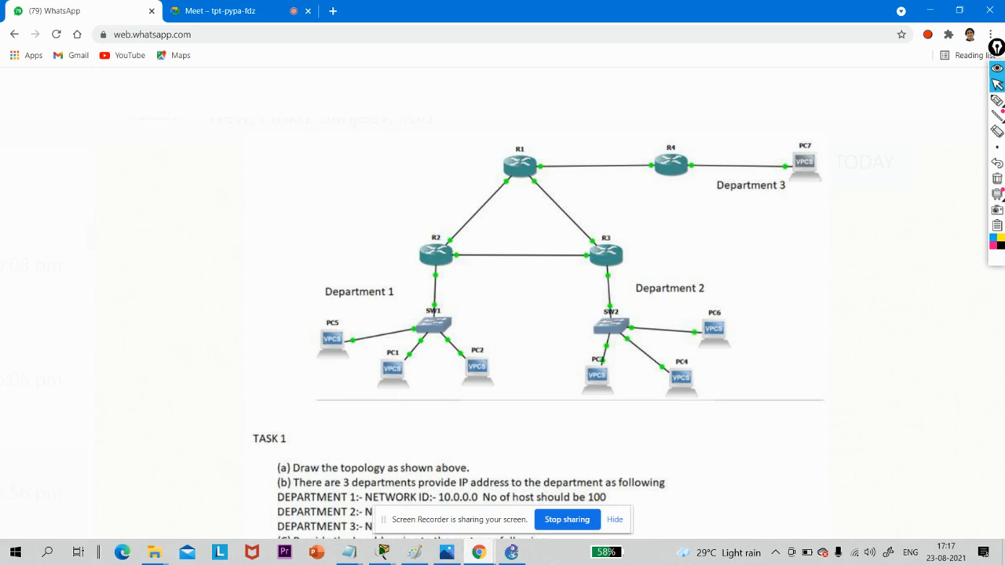
pyautogui.moveTo(477, 559)
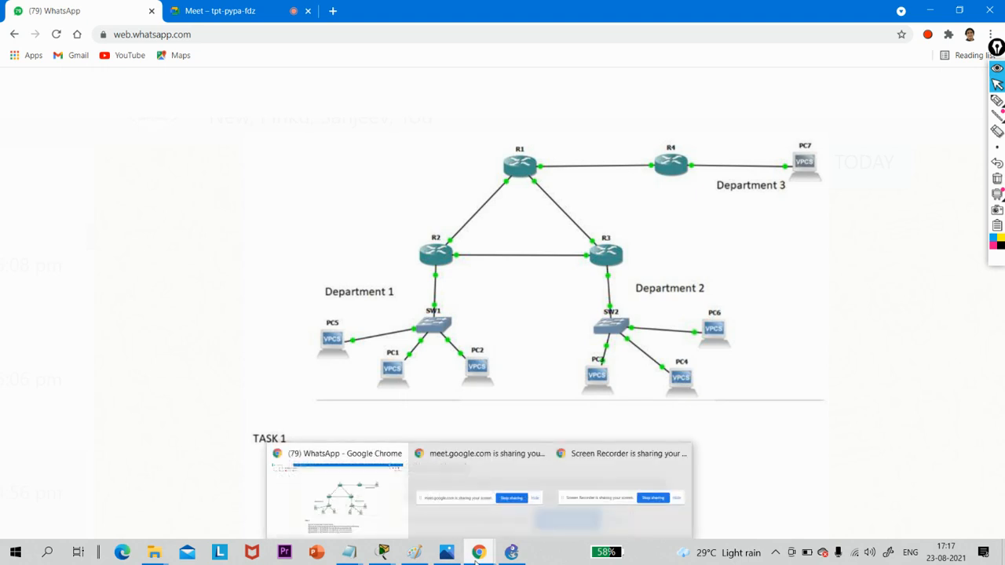
pyautogui.click(511, 552)
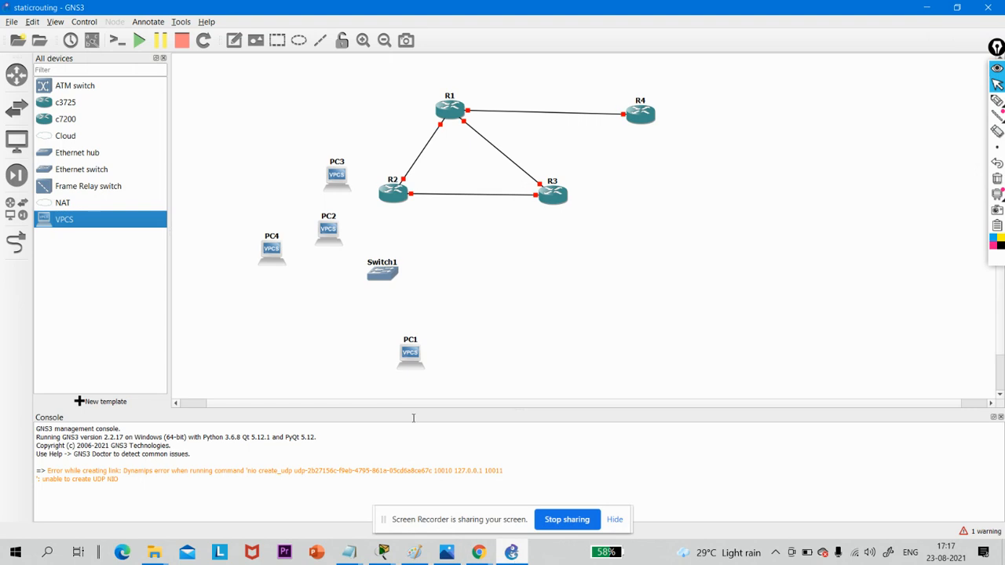
pyautogui.moveTo(328, 228); pyautogui.dragTo(354, 349)
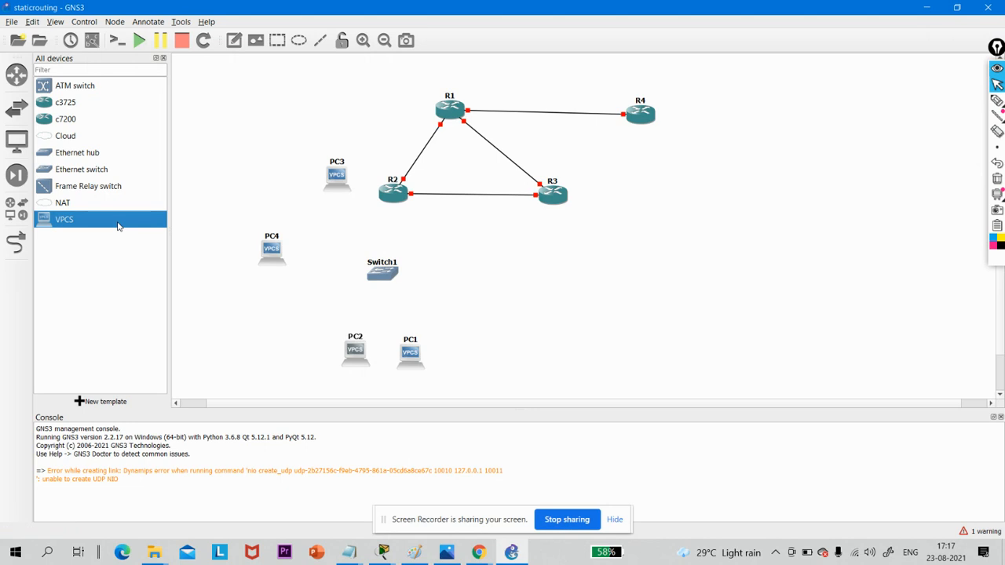
pyautogui.moveTo(118, 226); pyautogui.dragTo(275, 349)
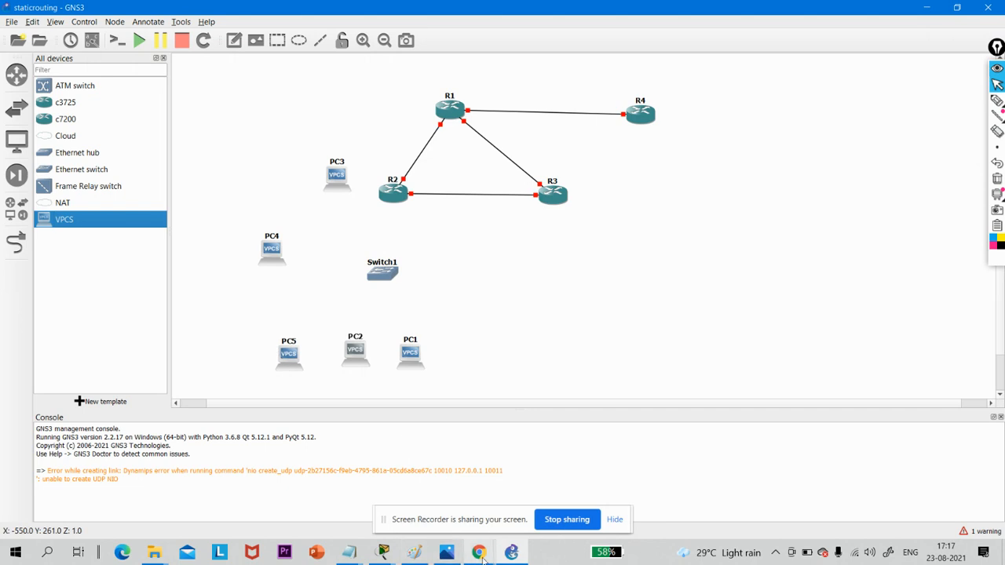
# - Move PC3 and PC4 side by side to the Department 2 area below R3
pyautogui.moveTo(483, 557)
pyautogui.moveTo(346, 505)
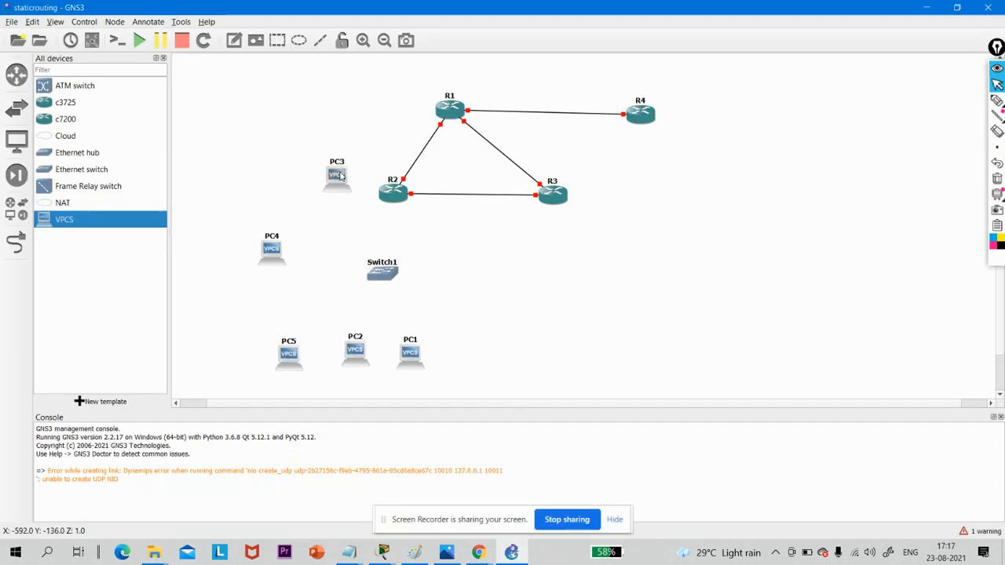
pyautogui.moveTo(340, 176); pyautogui.dragTo(568, 327)
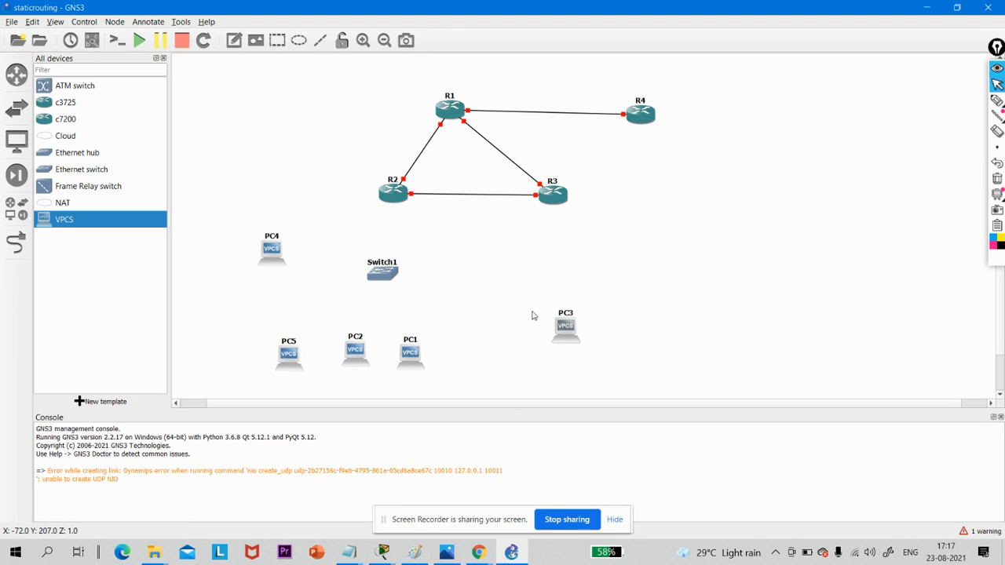
pyautogui.moveTo(274, 252); pyautogui.dragTo(638, 328)
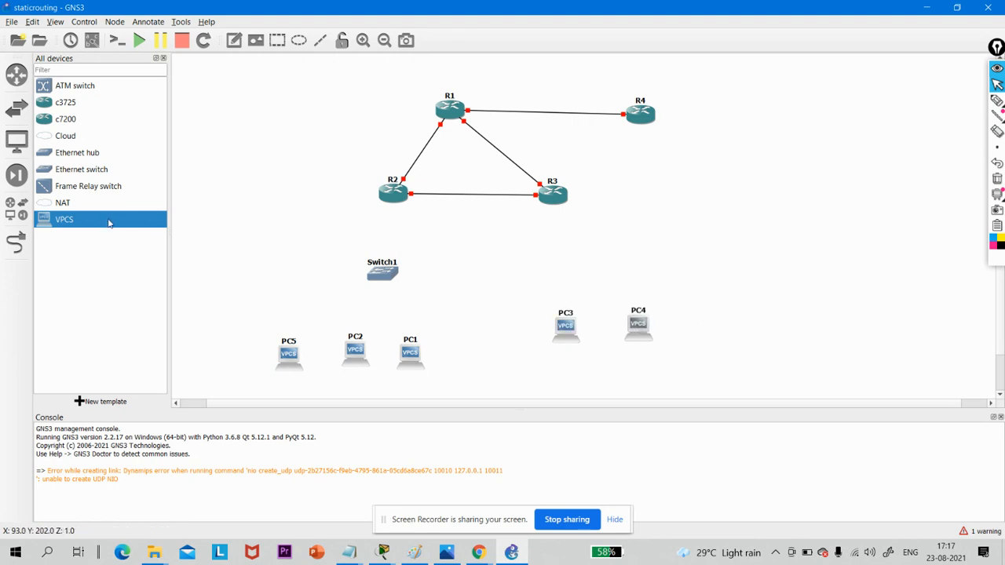
# - Add two more VPCS nodes: PC6 beside PC4 in the row below R3, and PC7 on the far side of R4
pyautogui.moveTo(108, 223); pyautogui.dragTo(782, 136)
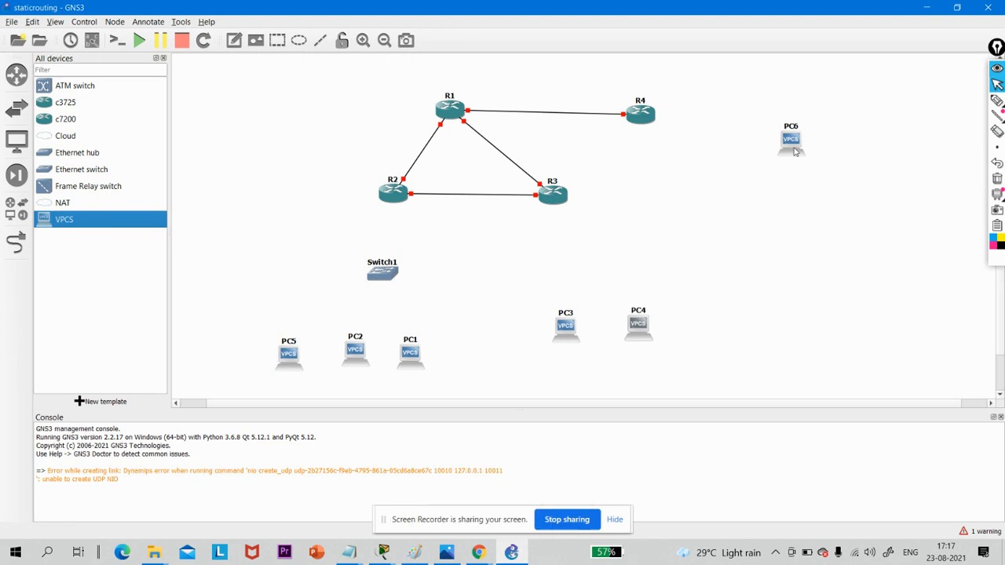
pyautogui.moveTo(794, 152); pyautogui.dragTo(712, 339)
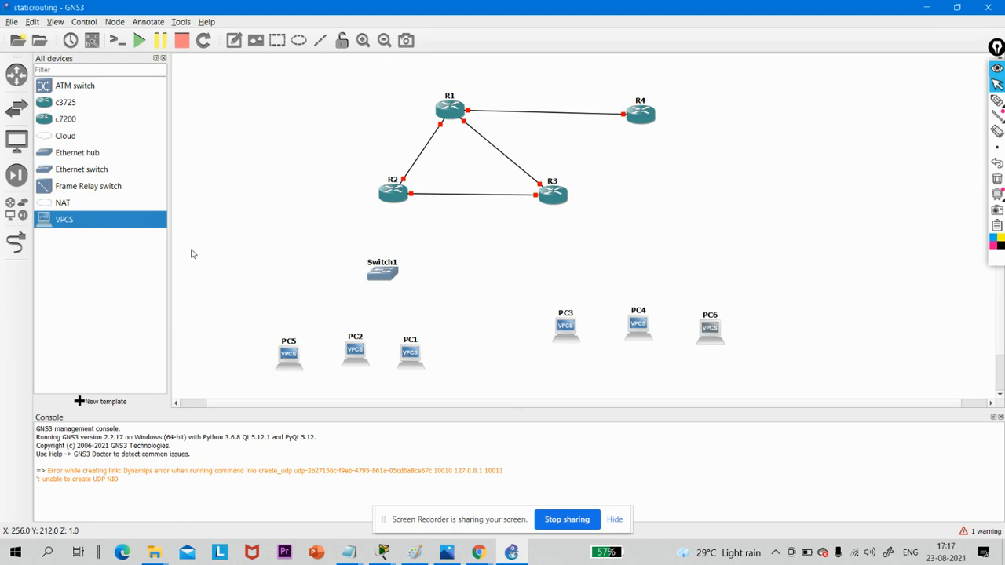
pyautogui.moveTo(141, 222); pyautogui.dragTo(832, 139)
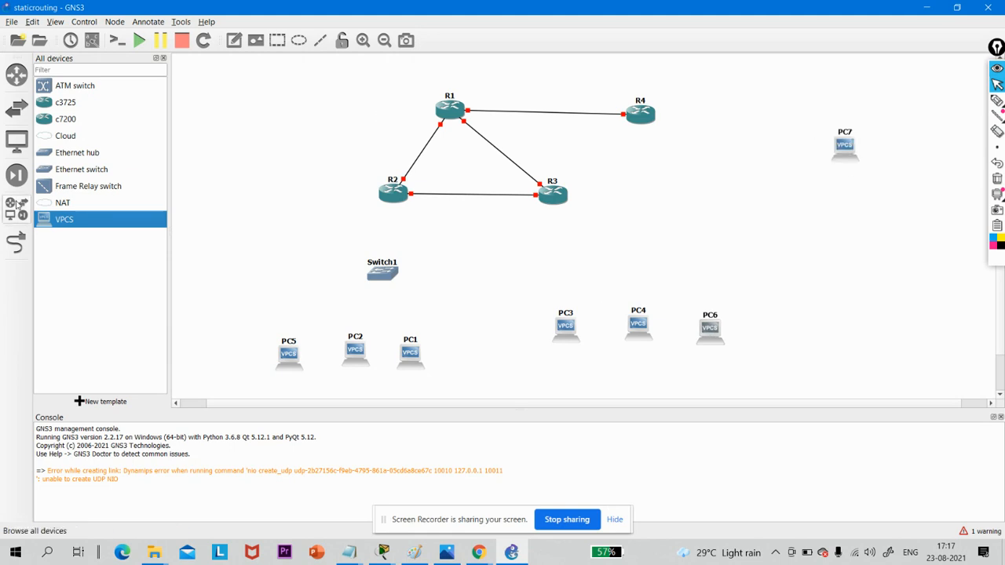
# - Add an Ethernet switch between R3 and the row of PC3, PC4 and PC6
pyautogui.click(22, 202)
pyautogui.click(12, 204)
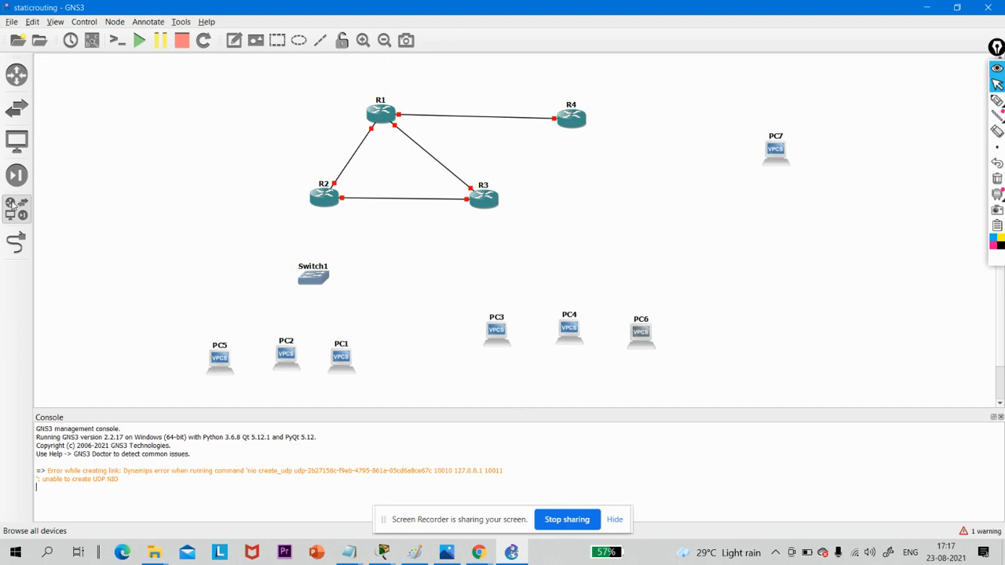
pyautogui.click(89, 170)
pyautogui.moveTo(88, 170); pyautogui.dragTo(574, 269)
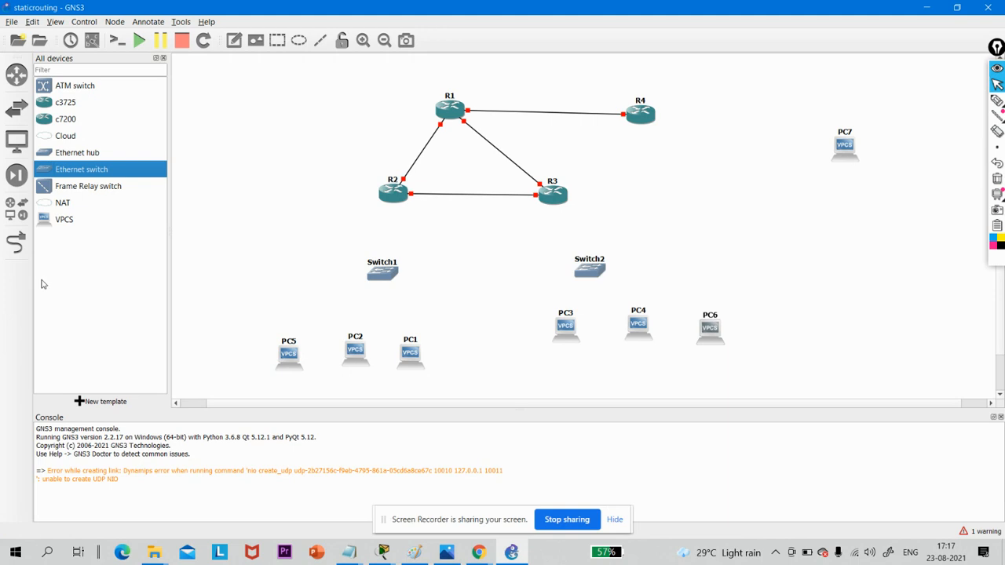
# - Link R2's FastEthernet1/0 to Ethernet0 of Switch1
pyautogui.click(15, 243)
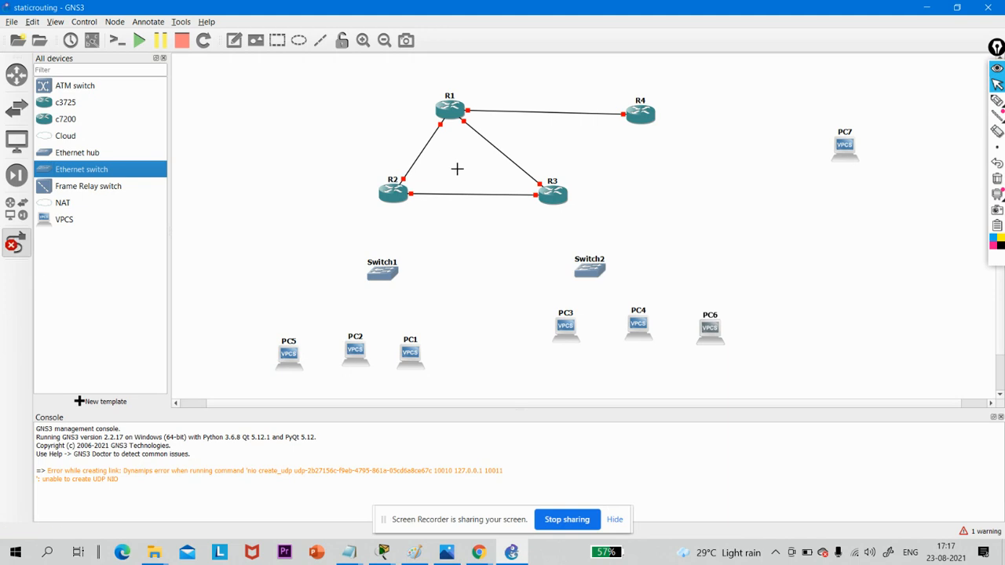
pyautogui.click(395, 198)
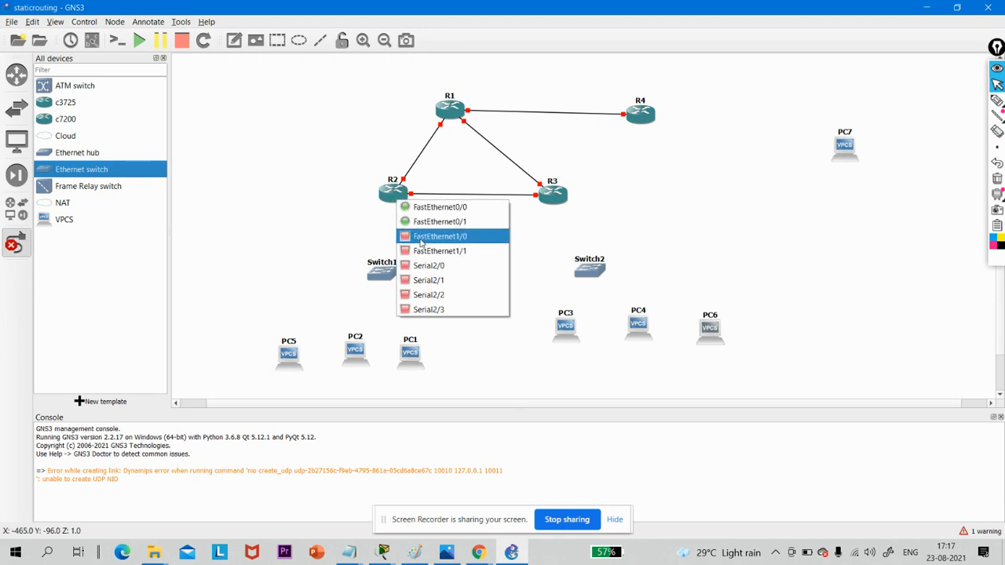
pyautogui.click(424, 233)
pyautogui.click(381, 275)
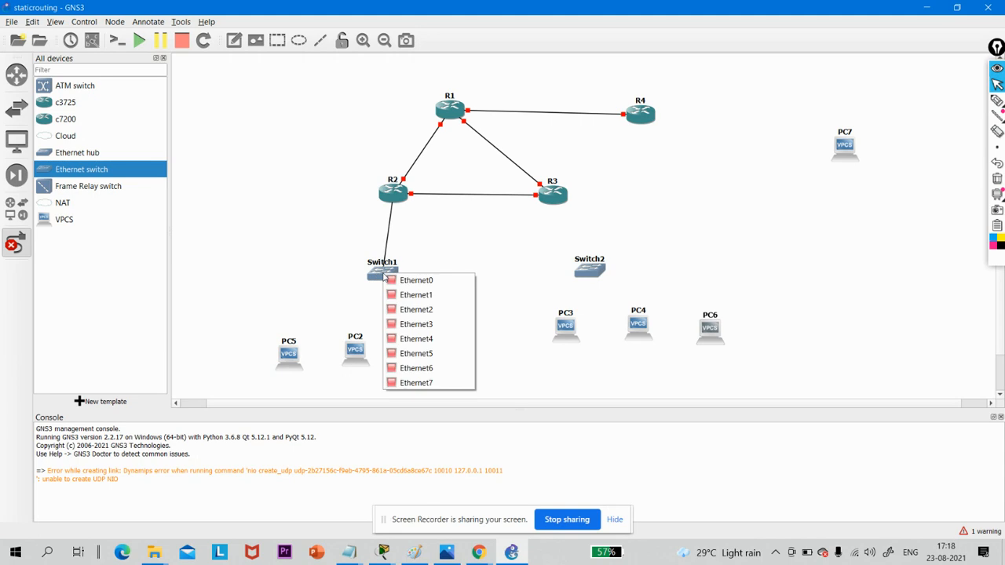
pyautogui.click(396, 279)
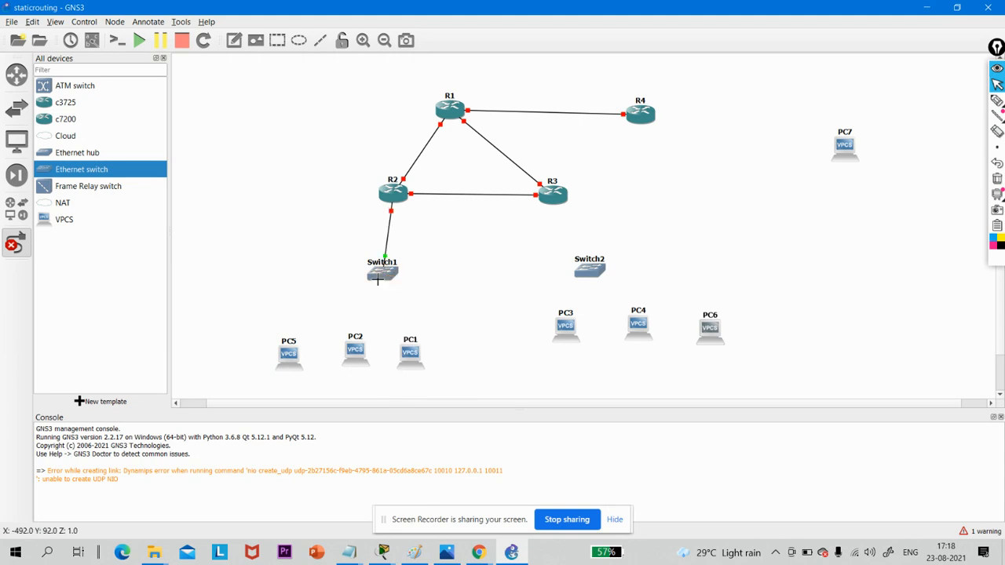
# - Link Switch1's Ethernet1, Ethernet2 and Ethernet3 to Ethernet0 of PC5, PC2 and PC1 respectively
pyautogui.click(376, 276)
pyautogui.click(392, 300)
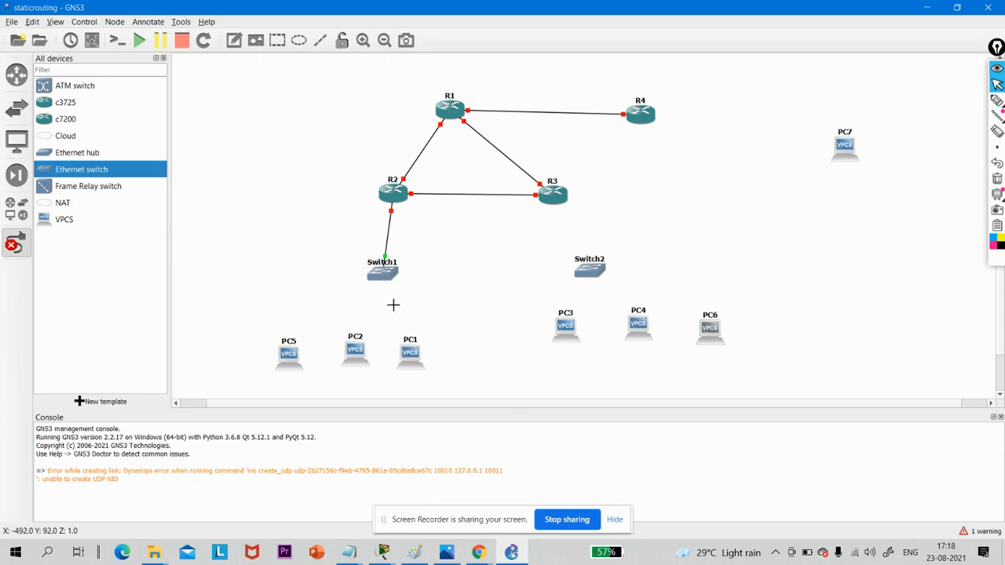
pyautogui.click(290, 353)
pyautogui.click(302, 358)
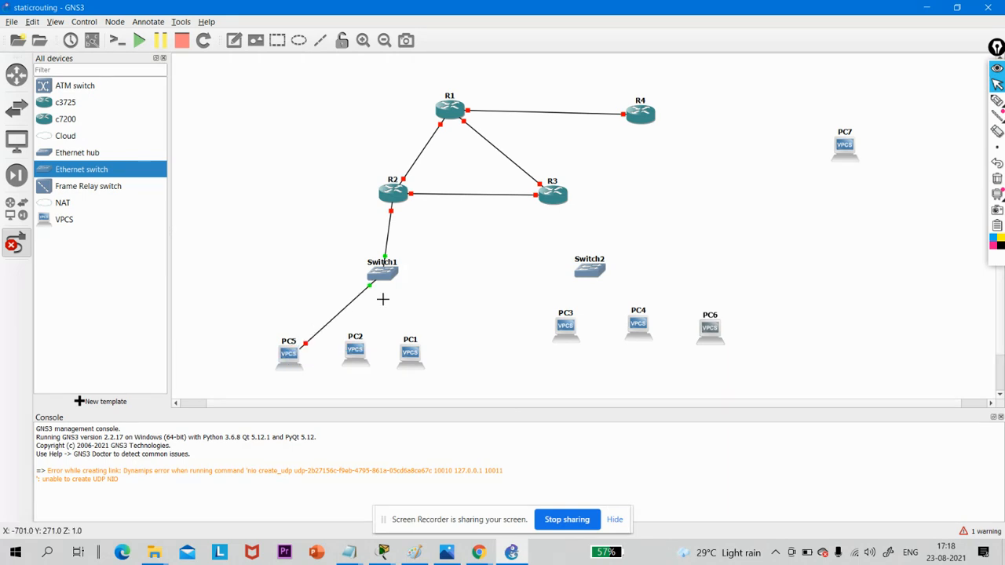
pyautogui.click(383, 274)
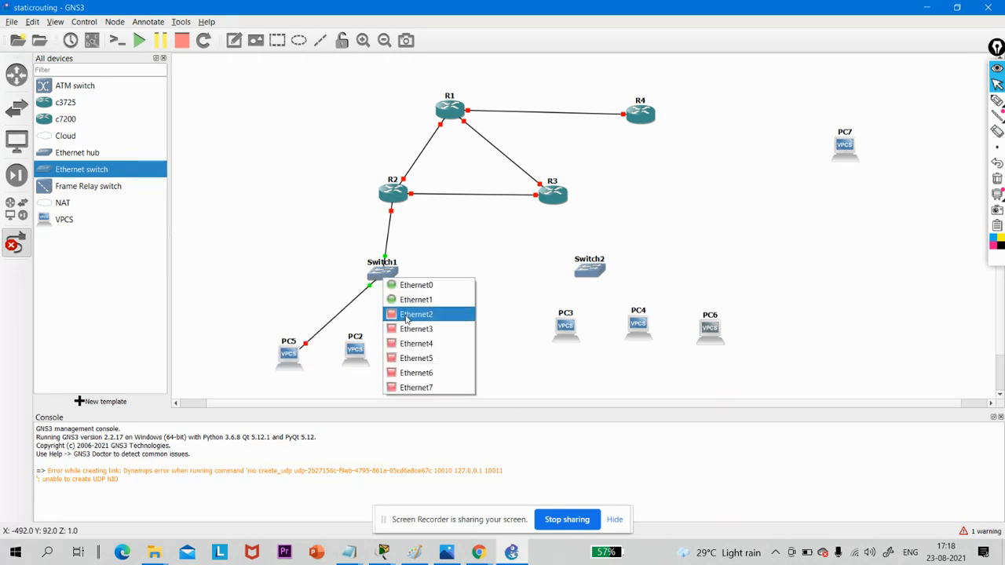
pyautogui.click(416, 314)
pyautogui.click(355, 345)
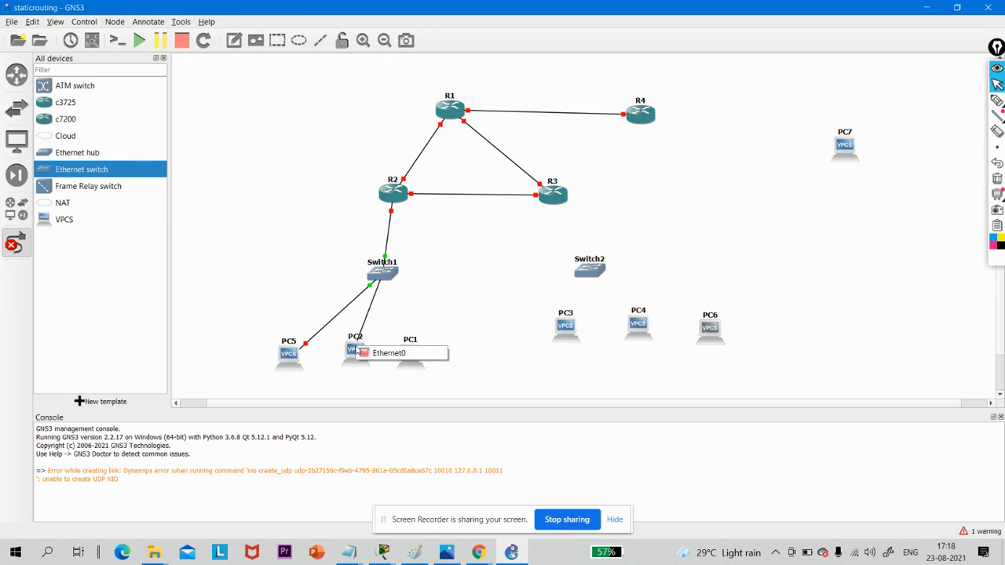
pyautogui.click(369, 351)
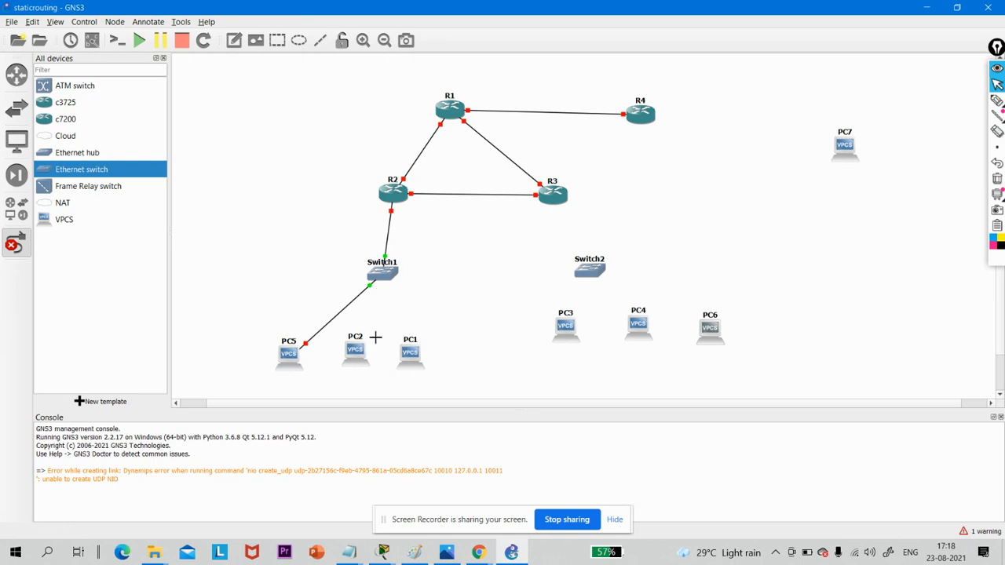
pyautogui.click(389, 271)
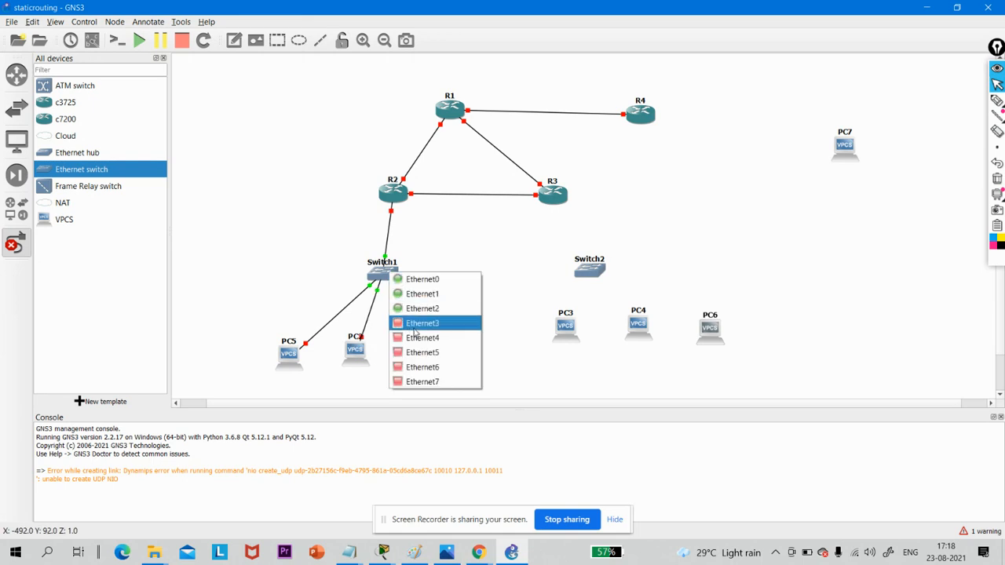
pyautogui.click(416, 325)
pyautogui.click(410, 357)
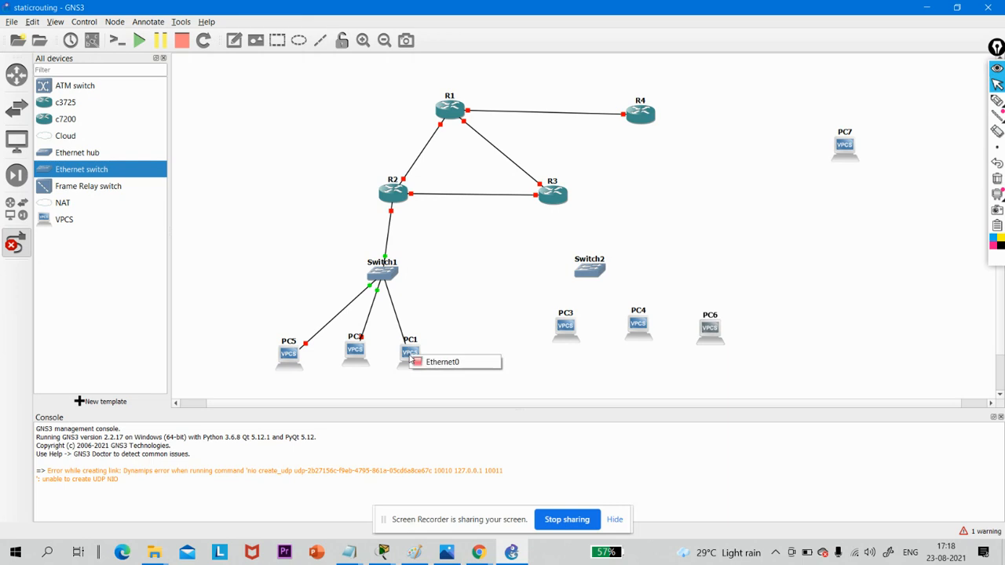
pyautogui.click(436, 362)
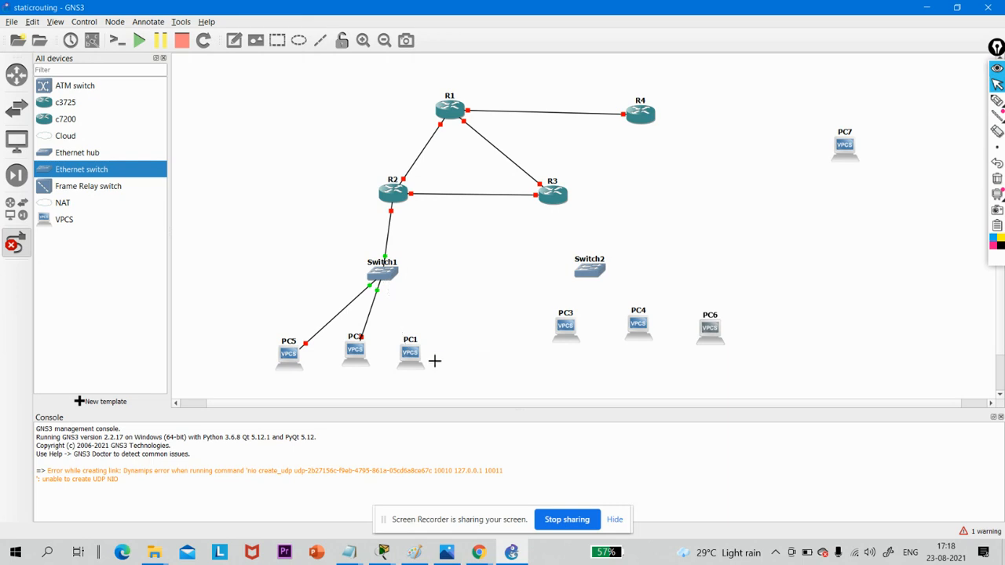
# - Link R3's FastEthernet1/0 to Ethernet0 of Switch2
pyautogui.click(553, 195)
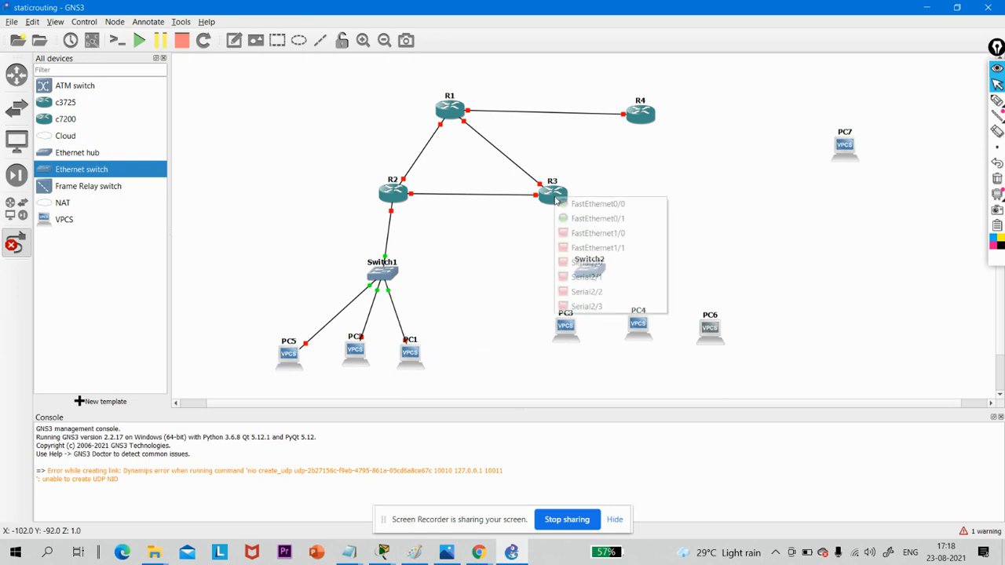
pyautogui.click(585, 235)
pyautogui.click(589, 274)
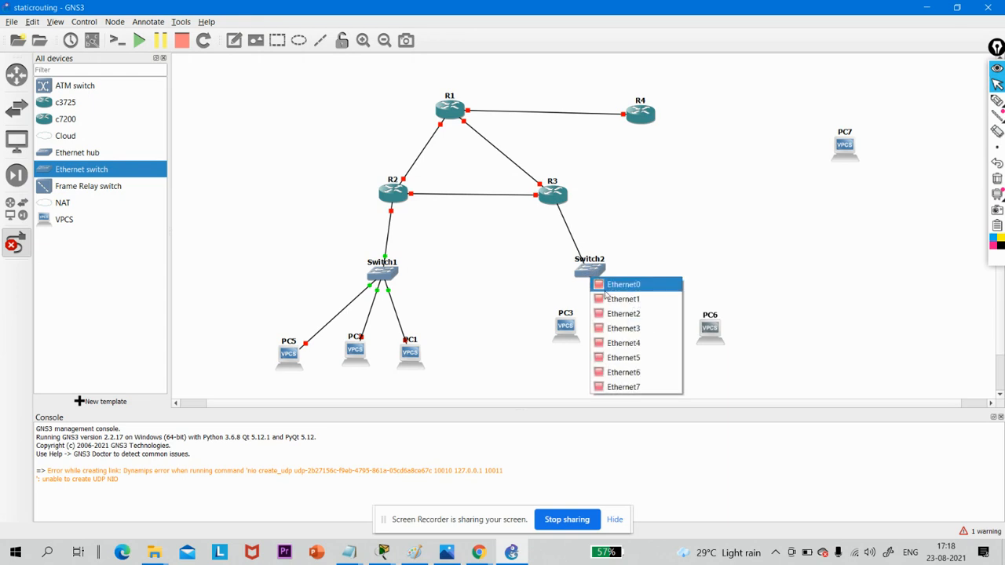
pyautogui.click(604, 290)
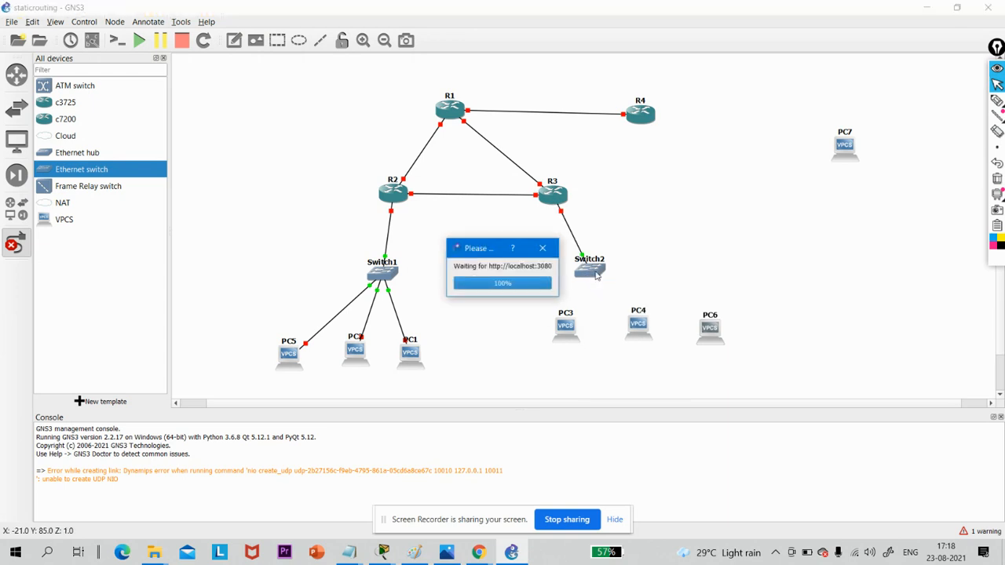
# - Link Switch2's Ethernet1, Ethernet2 and Ethernet3 to Ethernet0 of PC3, PC4 and PC6 respectively
pyautogui.click(595, 274)
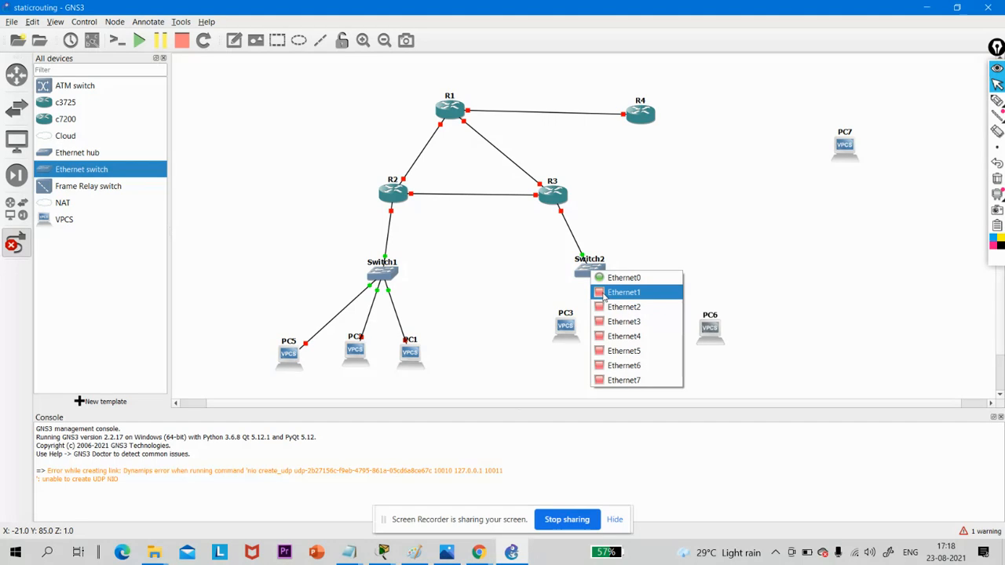
pyautogui.click(624, 291)
pyautogui.click(567, 324)
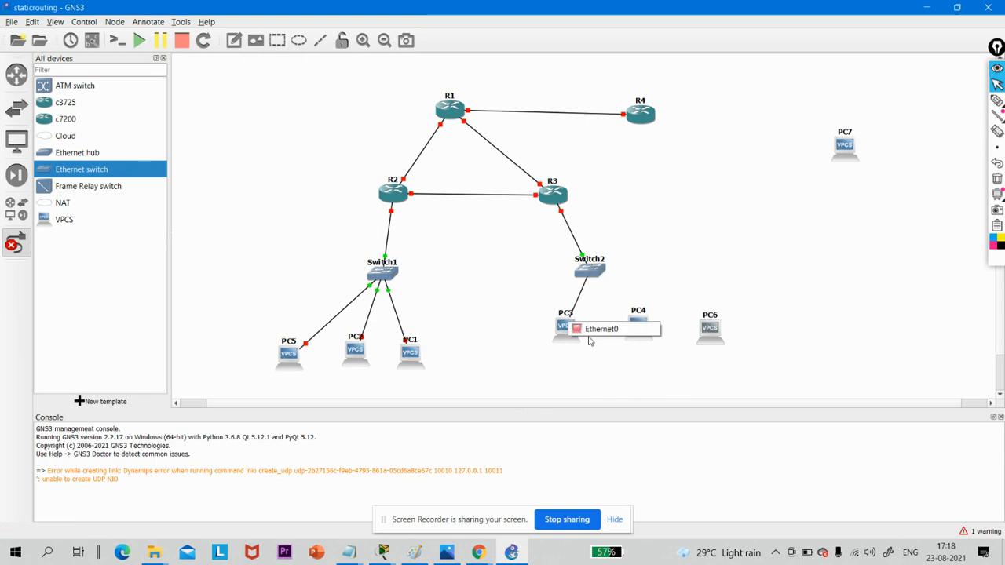
pyautogui.click(589, 330)
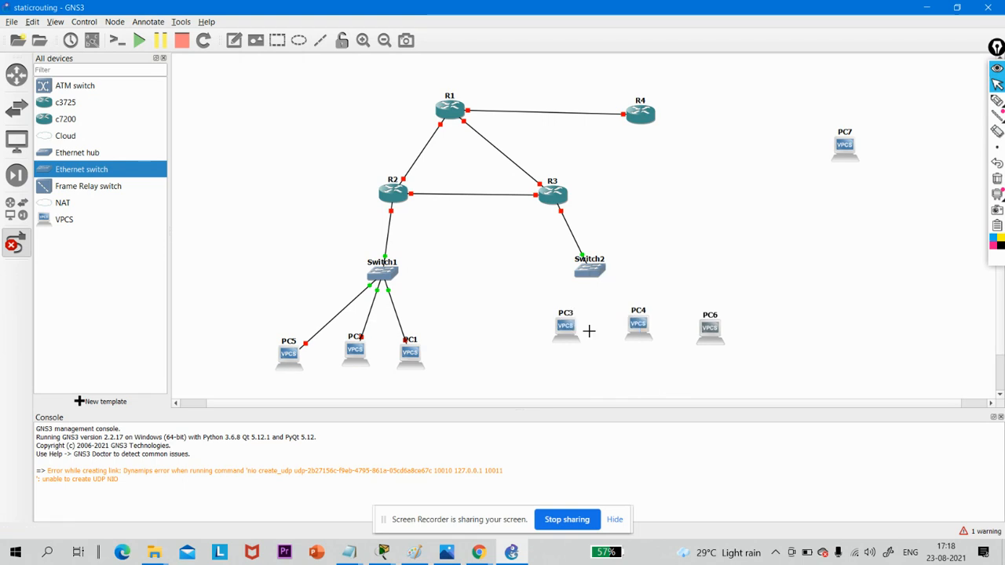
pyautogui.click(596, 274)
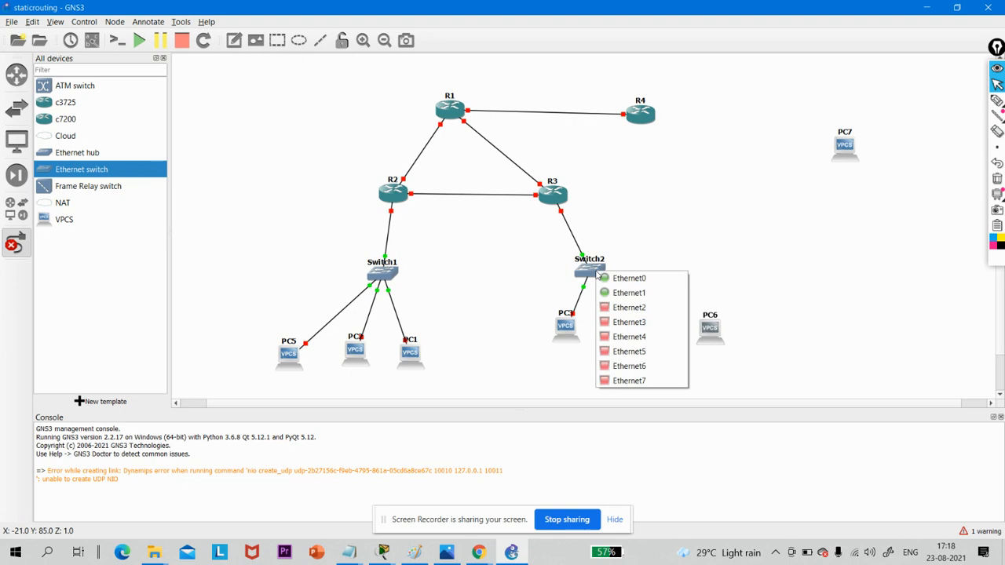
pyautogui.click(619, 308)
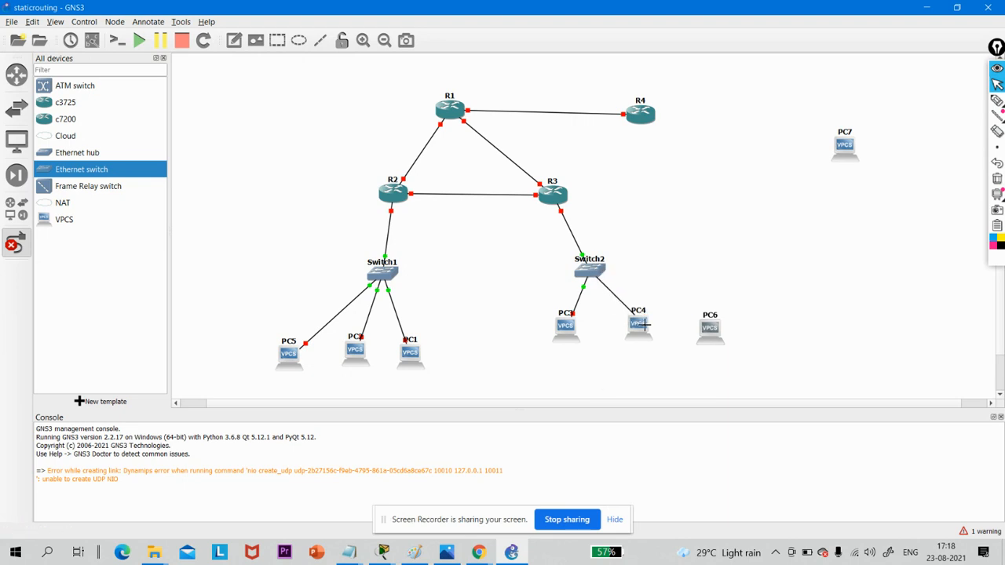
pyautogui.click(642, 324)
pyautogui.click(654, 333)
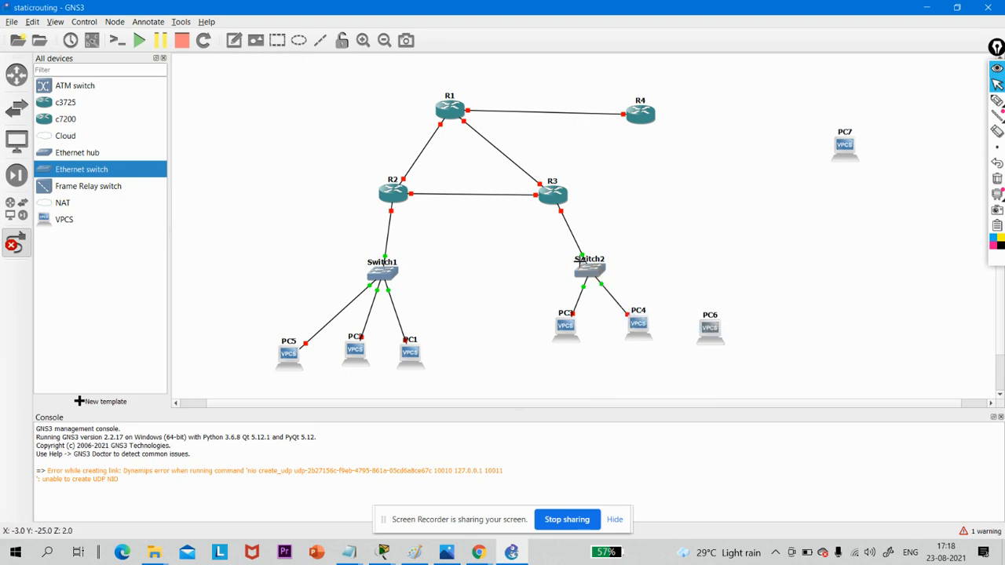
pyautogui.click(592, 269)
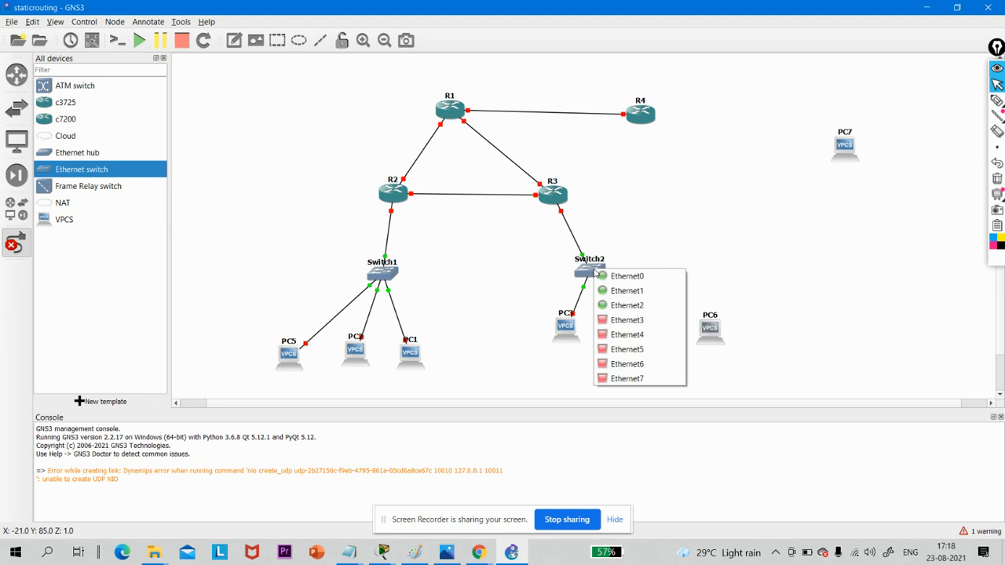
pyautogui.click(624, 321)
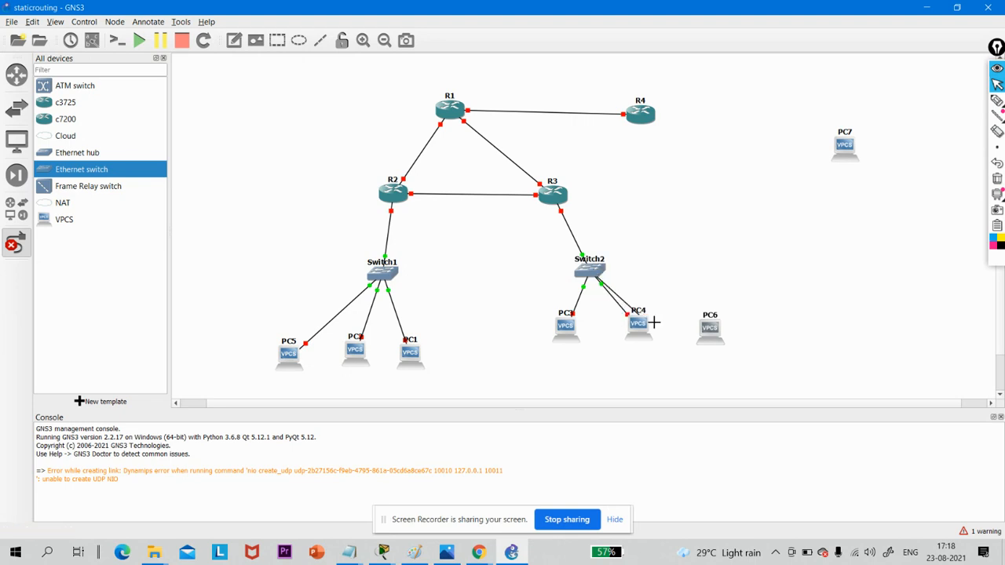
pyautogui.click(711, 330)
pyautogui.click(724, 336)
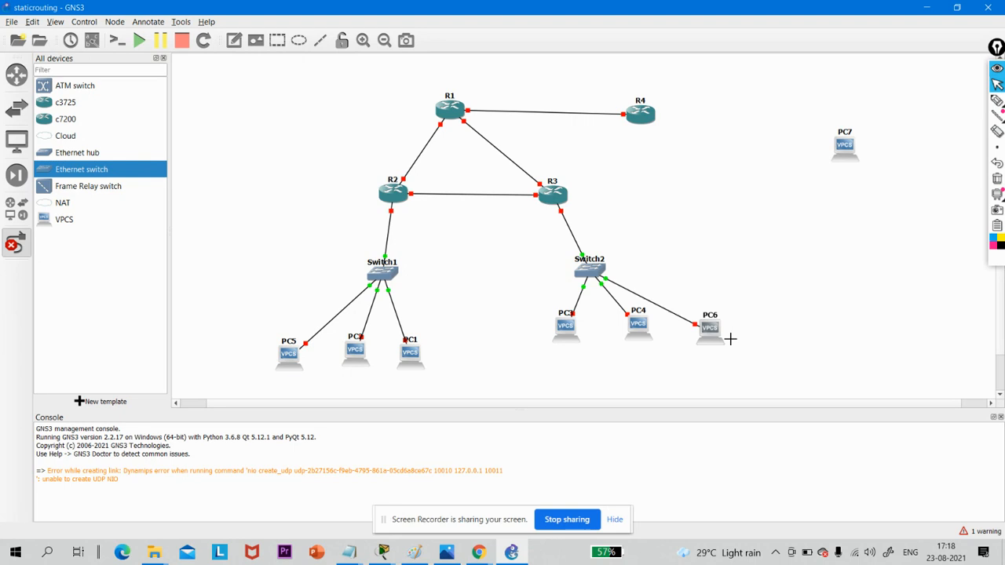
# - Link R4's FastEthernet0/1 to Ethernet0 of PC7 and stop adding links
pyautogui.click(647, 114)
pyautogui.click(663, 133)
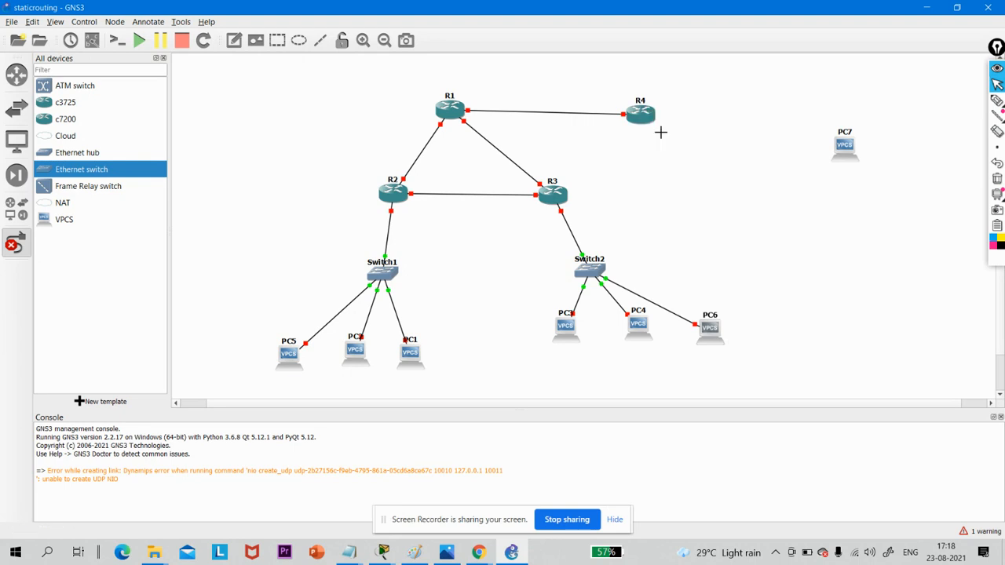
pyautogui.click(848, 147)
pyautogui.click(856, 154)
pyautogui.click(14, 248)
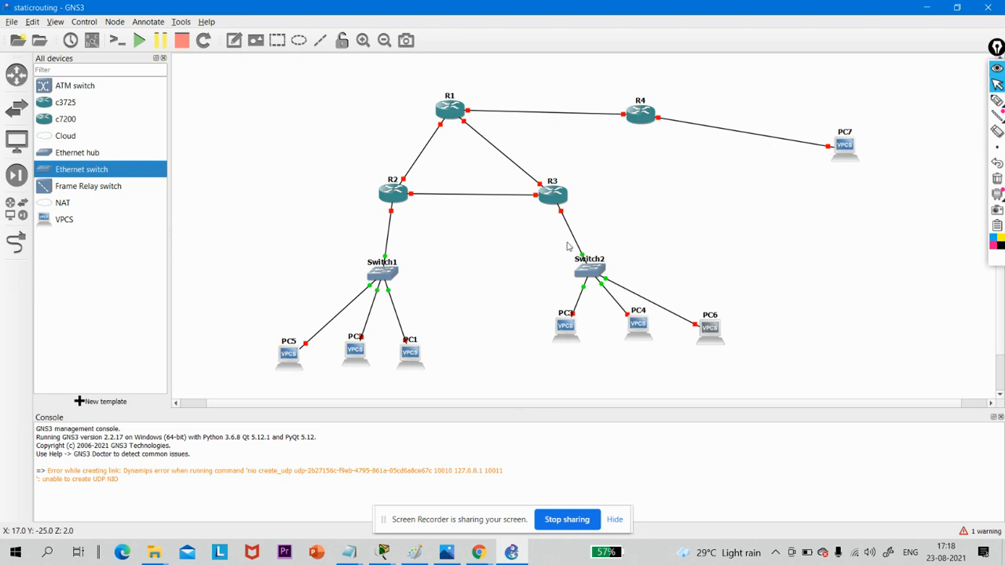
# - Tidy the layout of Switch2, PC3, PC4 and PC6, bring PC7 level with R4, and show the interface labels
pyautogui.moveTo(603, 275); pyautogui.dragTo(581, 271)
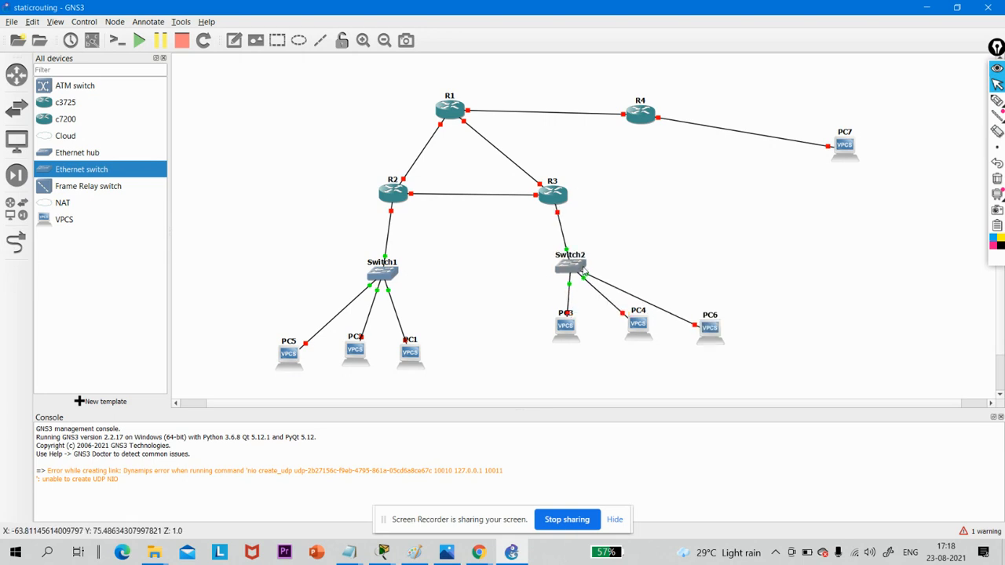
pyautogui.moveTo(556, 346); pyautogui.dragTo(534, 357)
pyautogui.moveTo(639, 333); pyautogui.dragTo(626, 341)
pyautogui.moveTo(711, 333); pyautogui.dragTo(705, 323)
pyautogui.moveTo(848, 149); pyautogui.dragTo(809, 121)
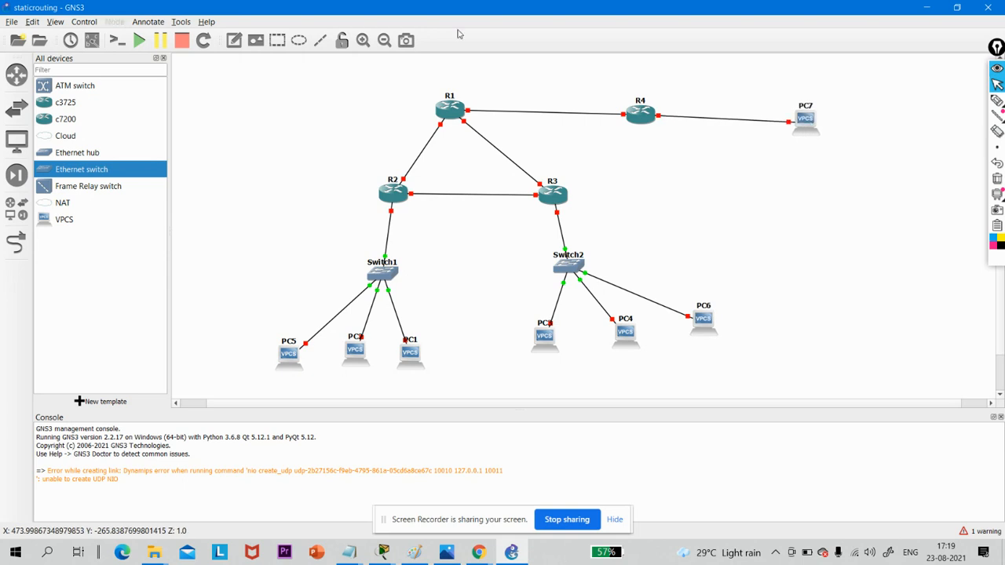
pyautogui.click(92, 41)
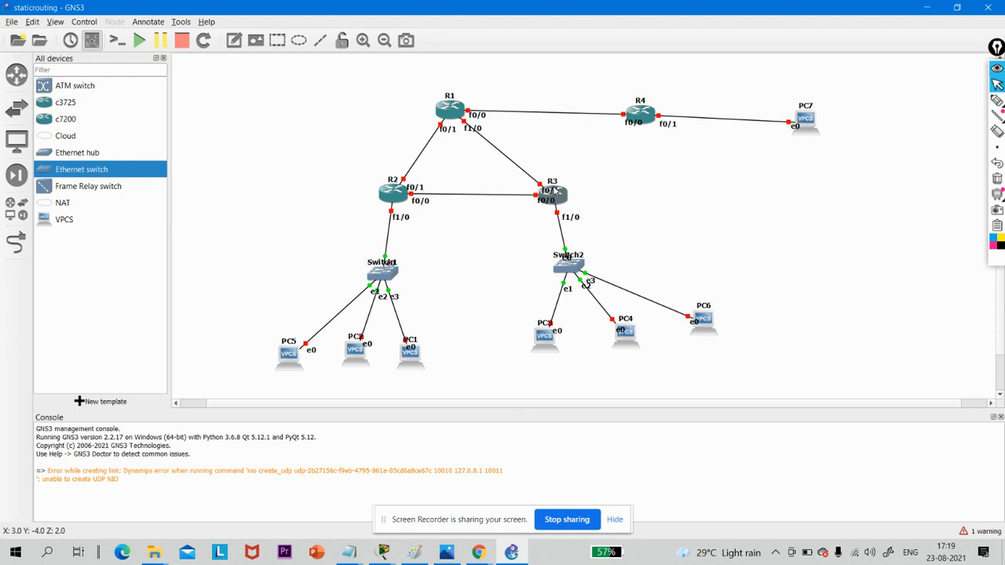
# - Move the overlapping interface labels around R3, R2, R1 and R4 clear of the router icons and links
pyautogui.moveTo(554, 191); pyautogui.dragTo(556, 169)
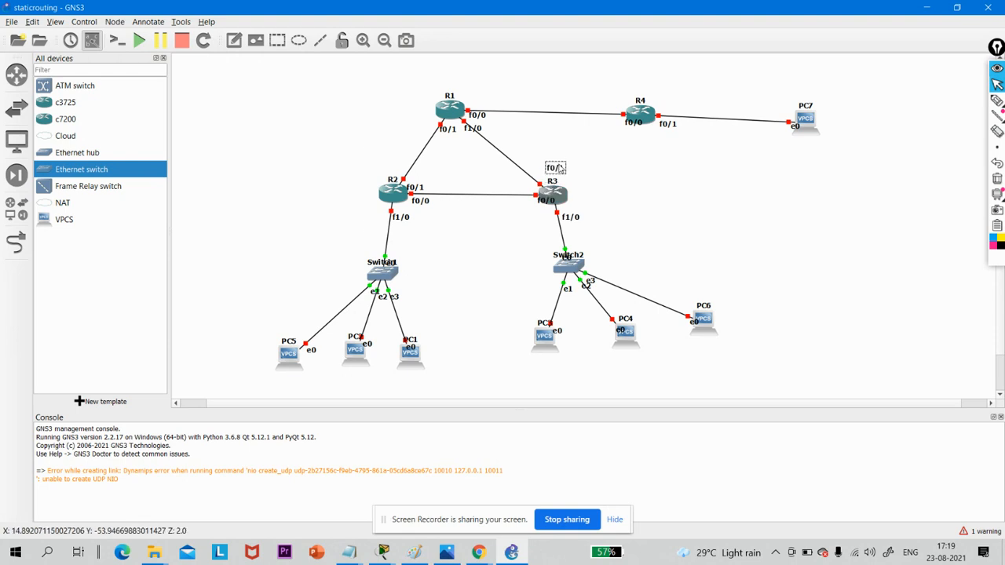
pyautogui.moveTo(547, 206); pyautogui.dragTo(539, 217)
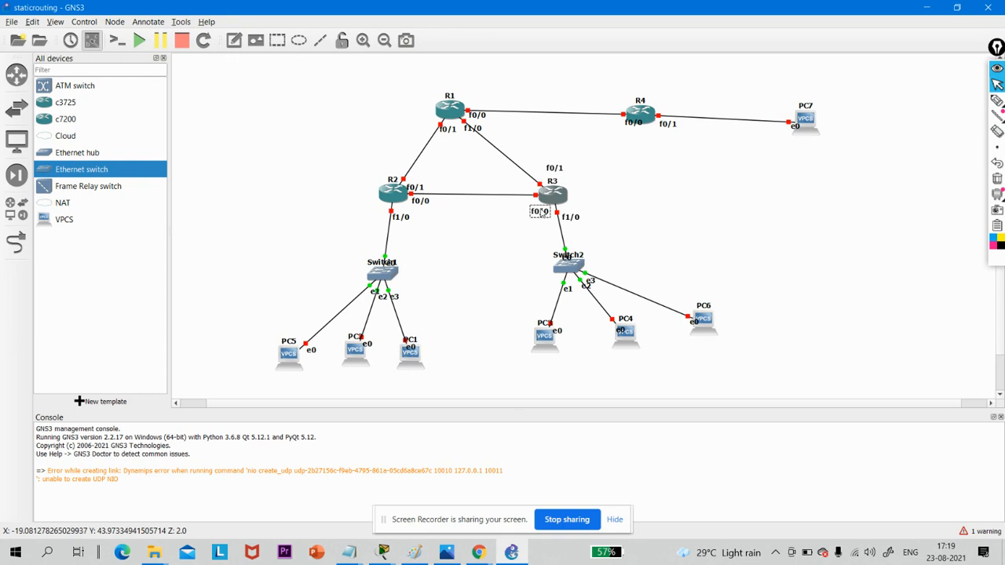
pyautogui.moveTo(419, 189); pyautogui.dragTo(398, 161)
pyautogui.moveTo(449, 134); pyautogui.dragTo(491, 99)
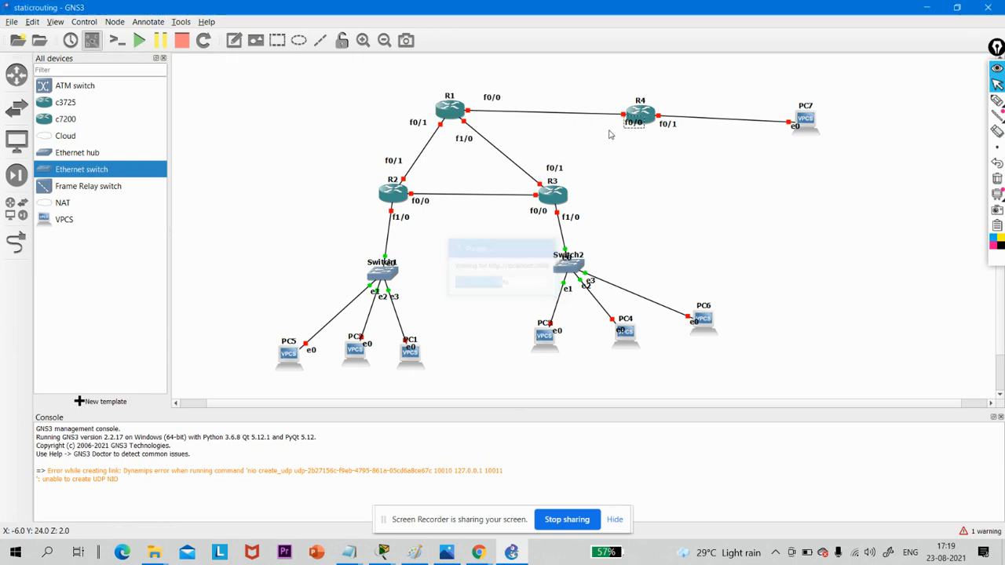
pyautogui.moveTo(628, 129); pyautogui.dragTo(612, 130)
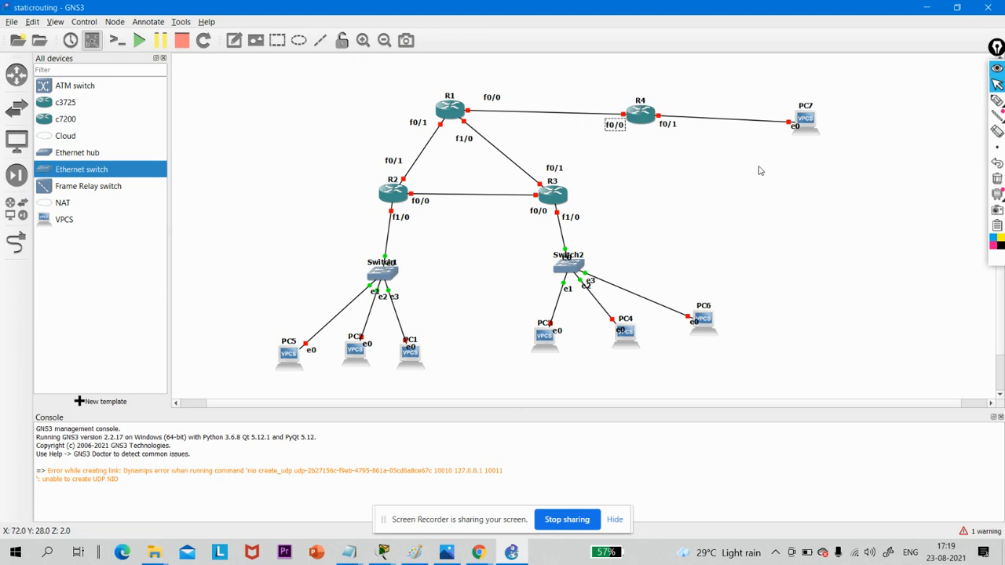
pyautogui.click(740, 217)
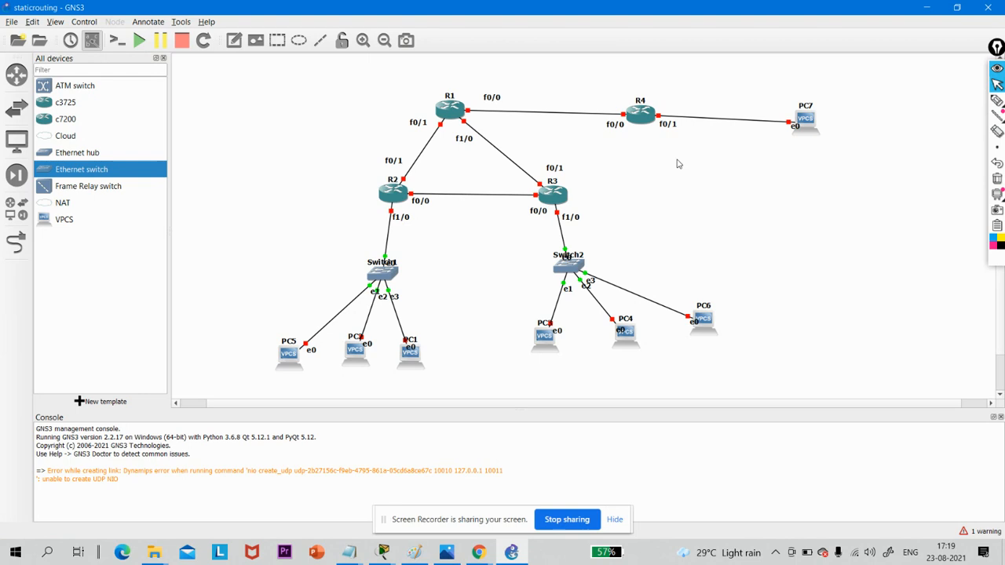
# - Add a note beside Switch1 reading "dept 1" with 10.0.0.0 on its second line
pyautogui.click(234, 41)
pyautogui.click(237, 261)
pyautogui.write('Dept 1')
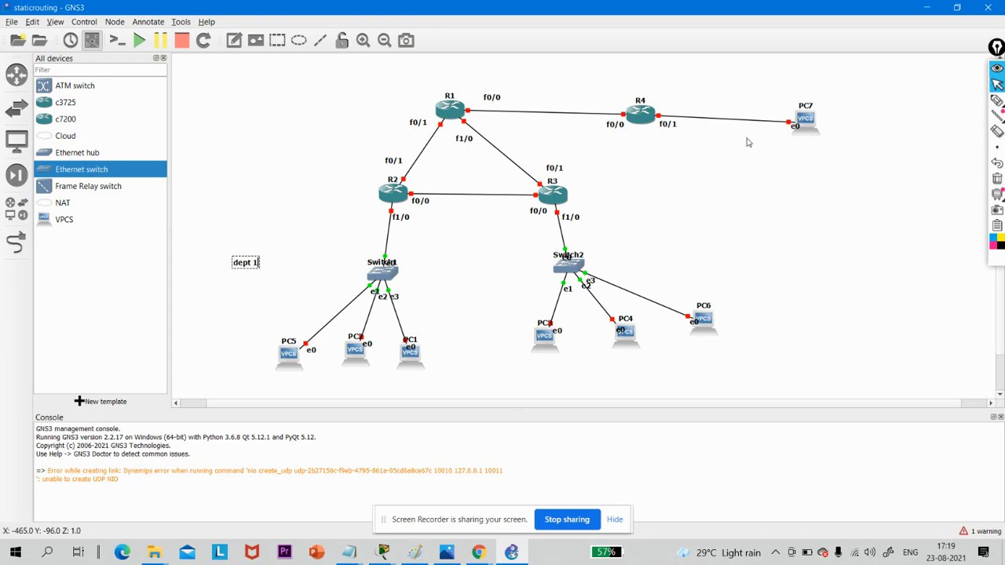
pyautogui.press('Return')
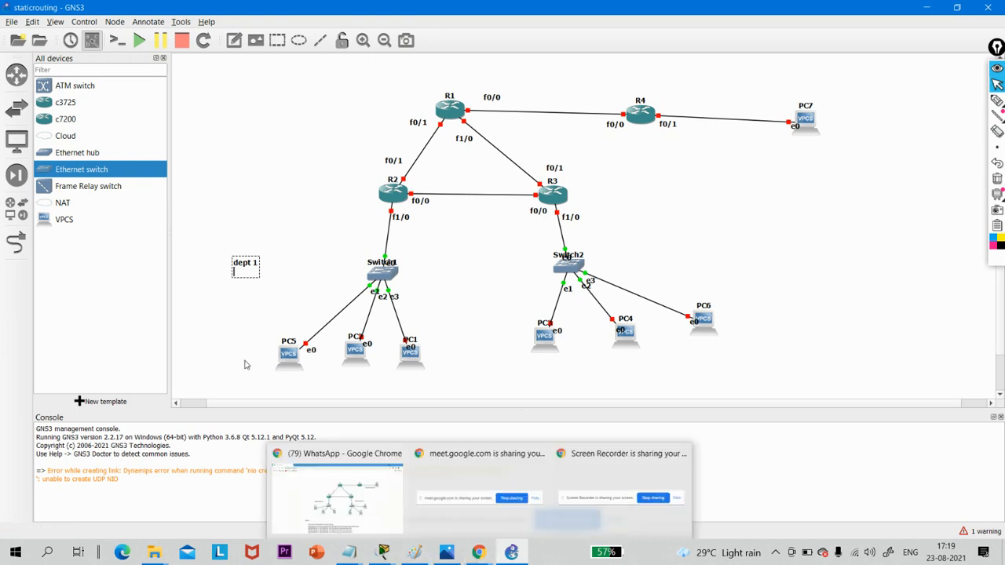
pyautogui.write('10')
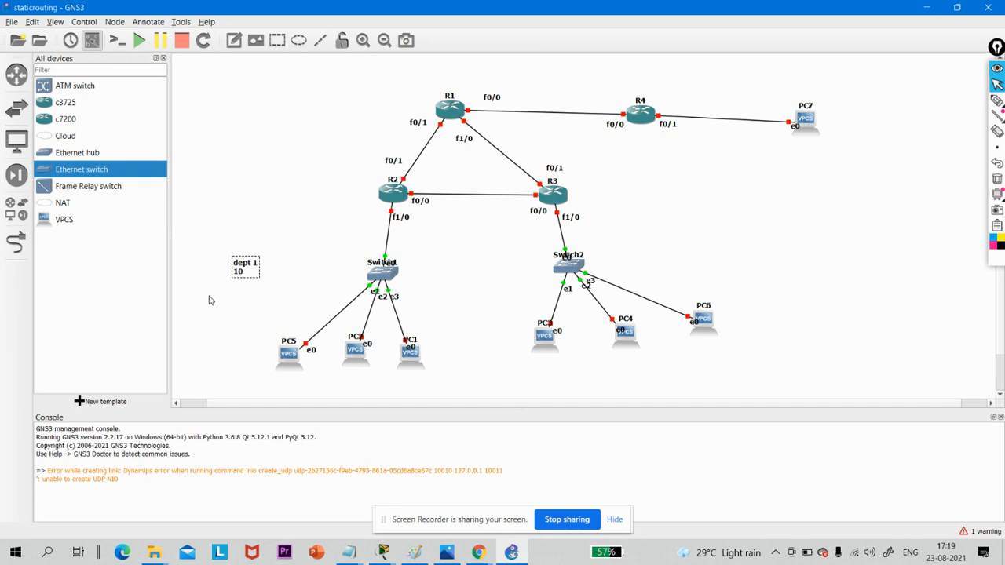
pyautogui.write('.0..0')
pyautogui.press('BackSpace')
pyautogui.write('0.0.0')
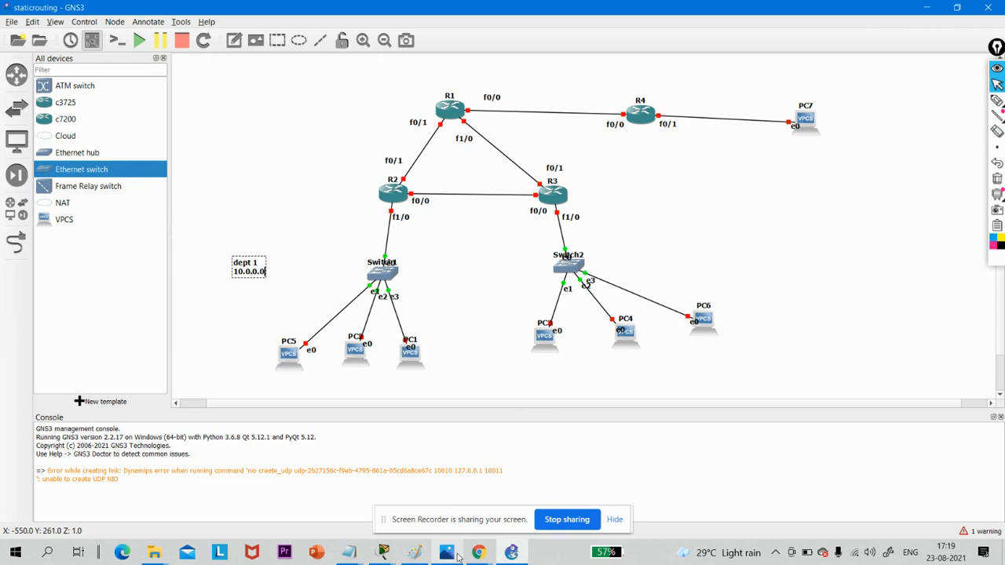
# - Check the departments' host counts on the task sheet in Chrome and add the line "100 user" to the dept 1 note
pyautogui.moveTo(478, 553)
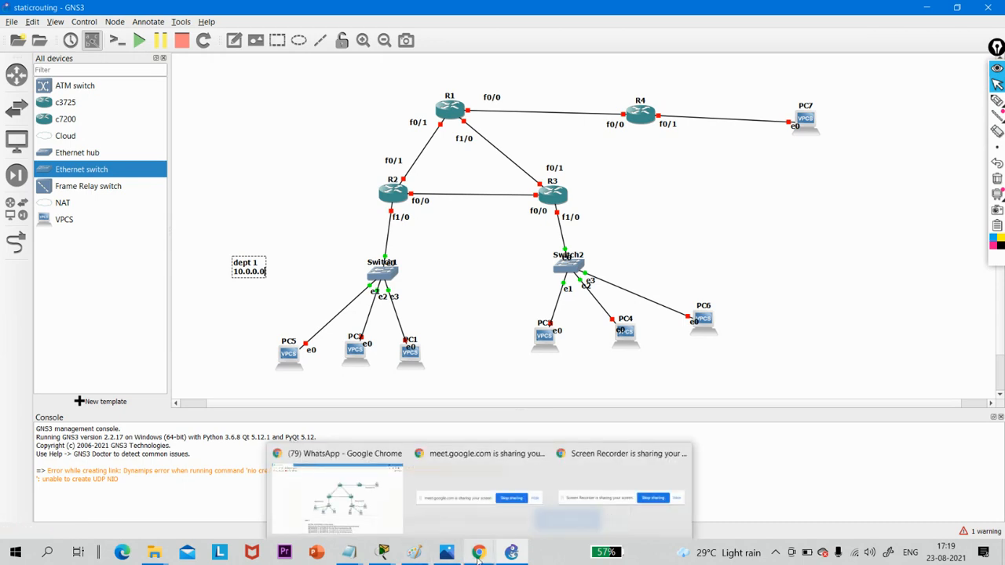
pyautogui.click(365, 497)
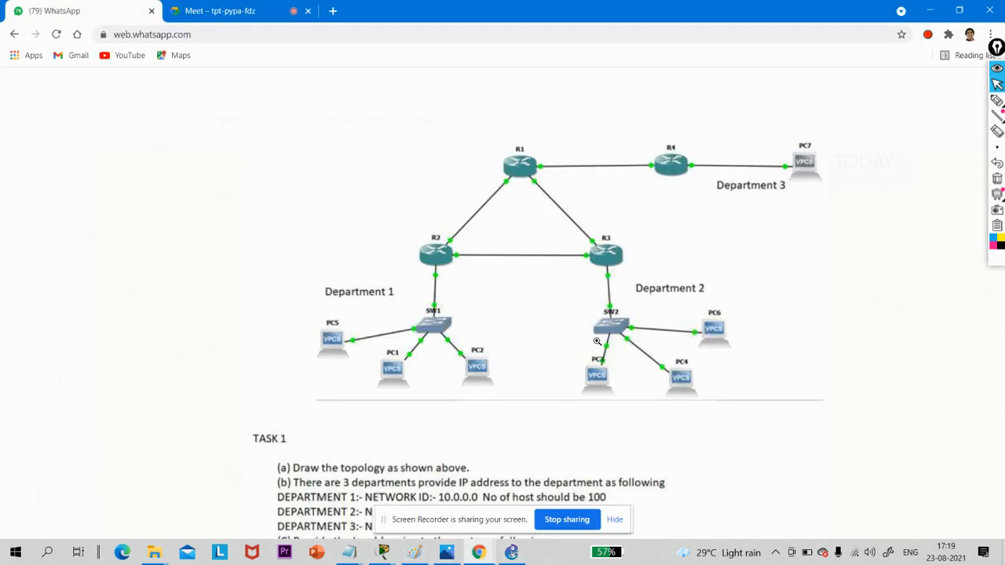
pyautogui.scroll(-3, 542, 348)
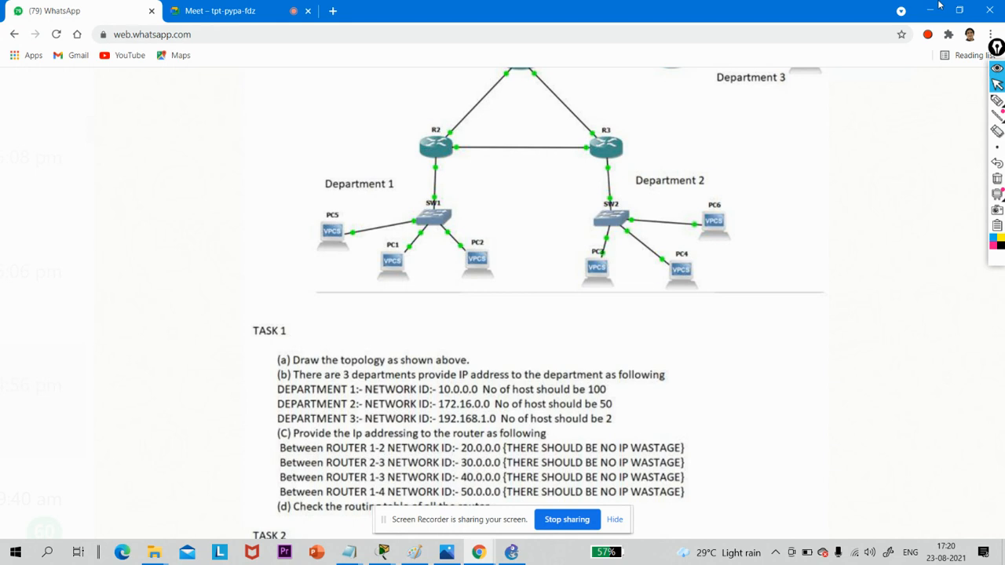
pyautogui.click(932, 9)
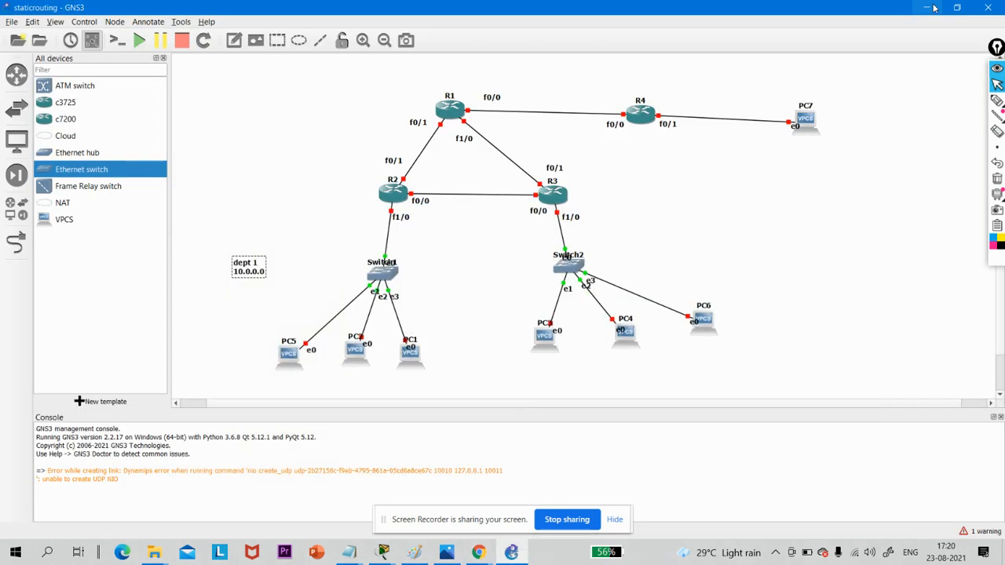
pyautogui.doubleClick(262, 270)
pyautogui.click(263, 270)
pyautogui.press('Return')
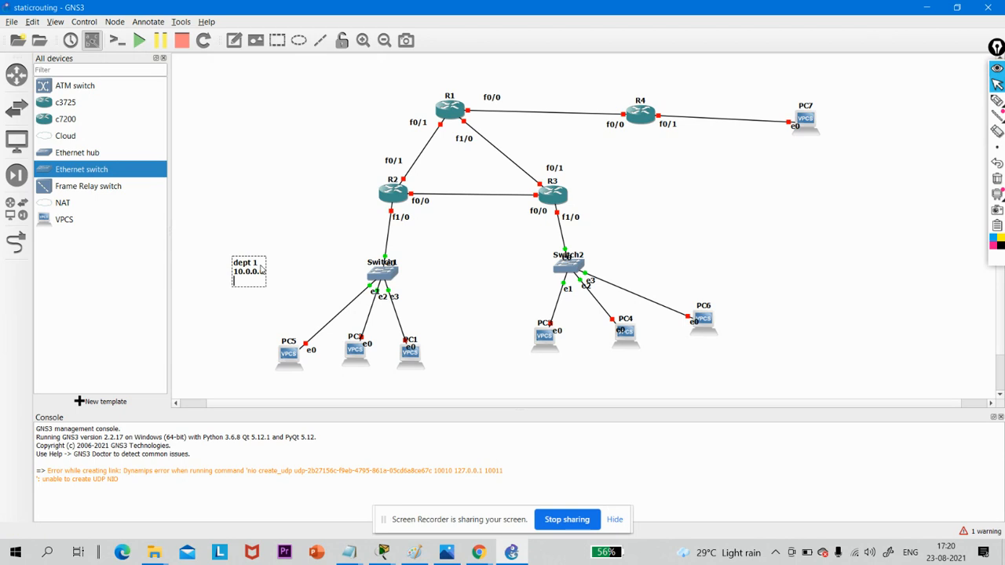
pyautogui.write('100 user')
pyautogui.click(255, 188)
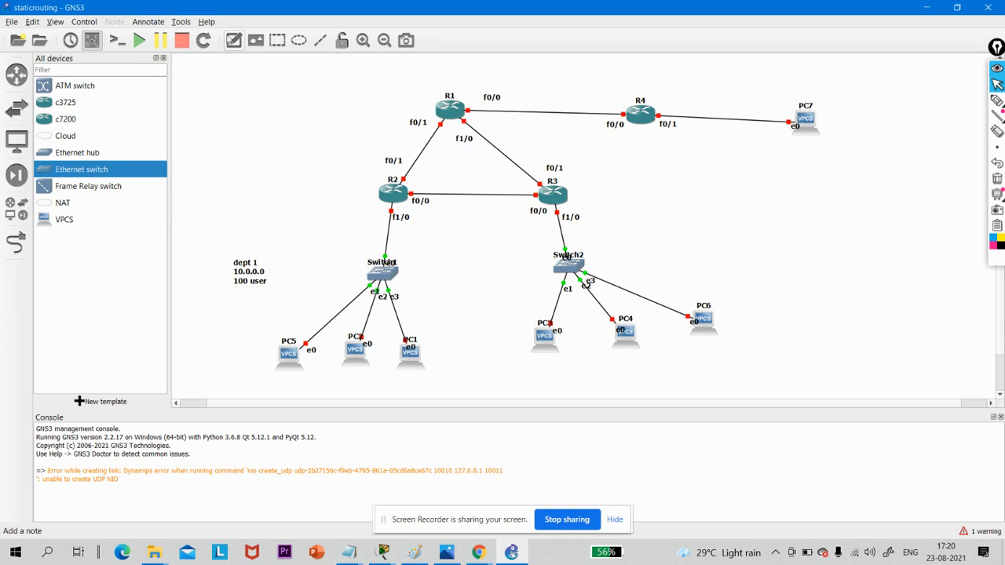
# - Place a note between Switch2 and R4's side of the topology, headed "dept 2", and start its second line
pyautogui.click(233, 40)
pyautogui.click(641, 246)
pyautogui.write('de')
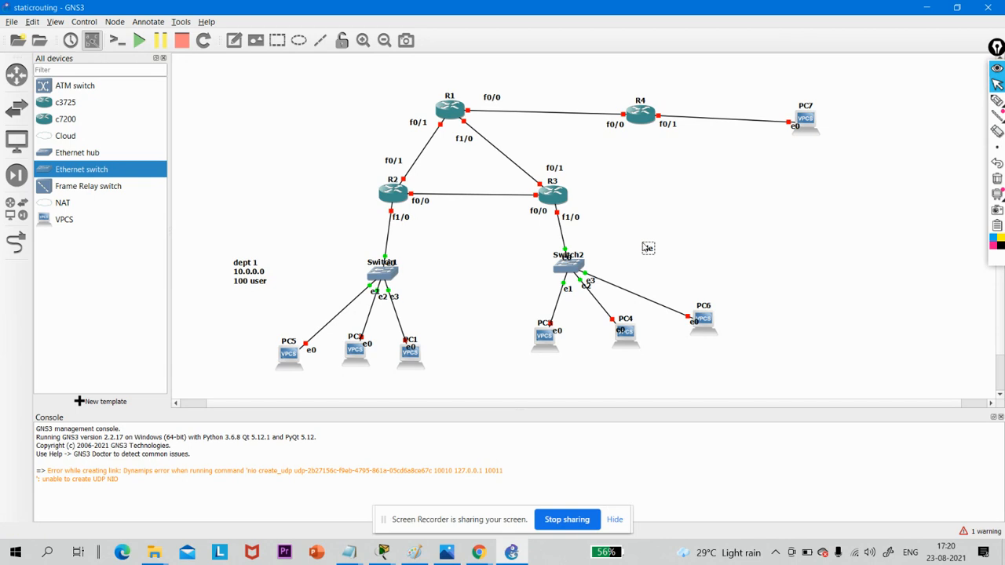
pyautogui.write('pt 2')
pyautogui.press('Return')
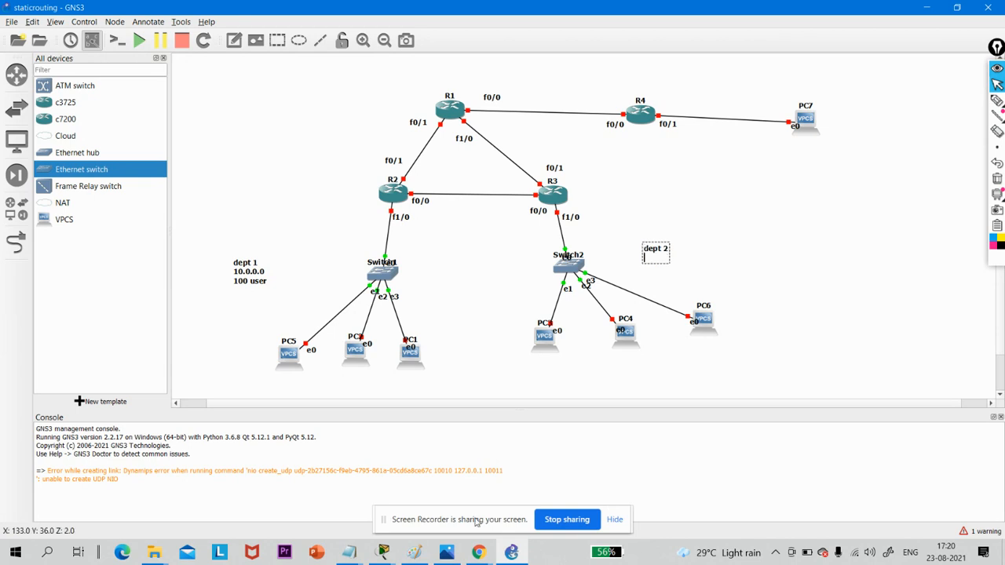
# - Complete the dept 2 note with the network 172.16.0.0 and the line "50 user"
pyautogui.click(478, 552)
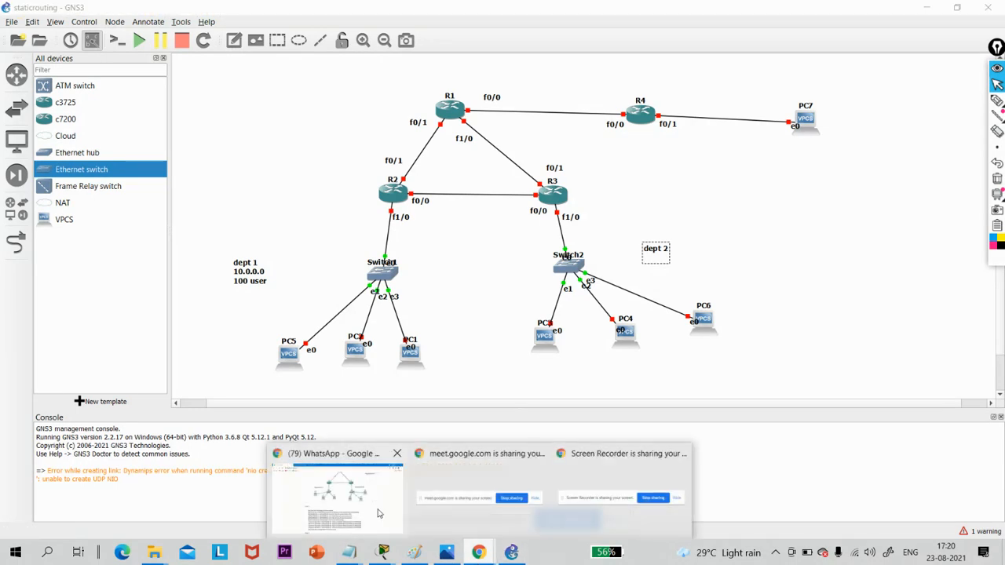
pyautogui.moveTo(377, 513)
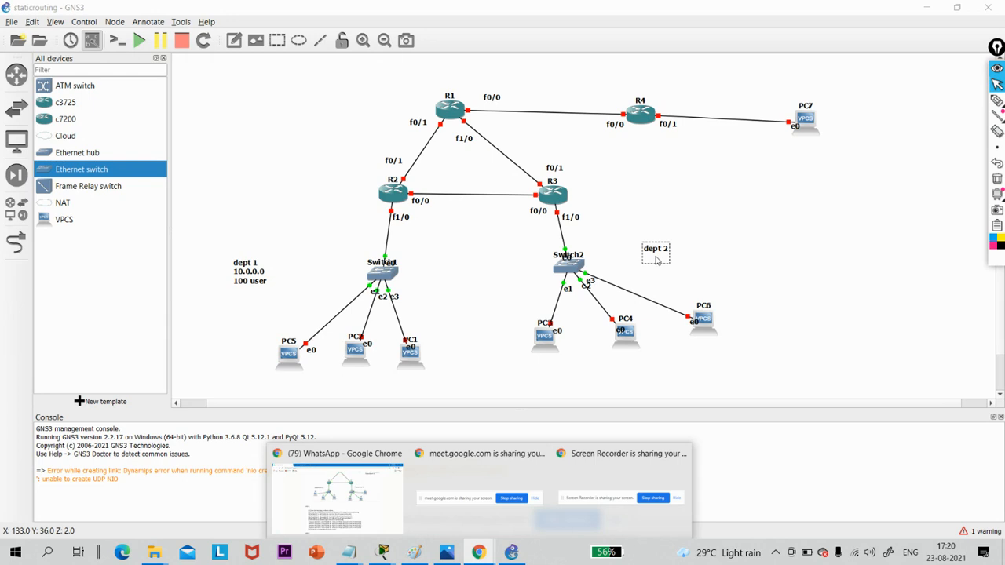
pyautogui.click(655, 259)
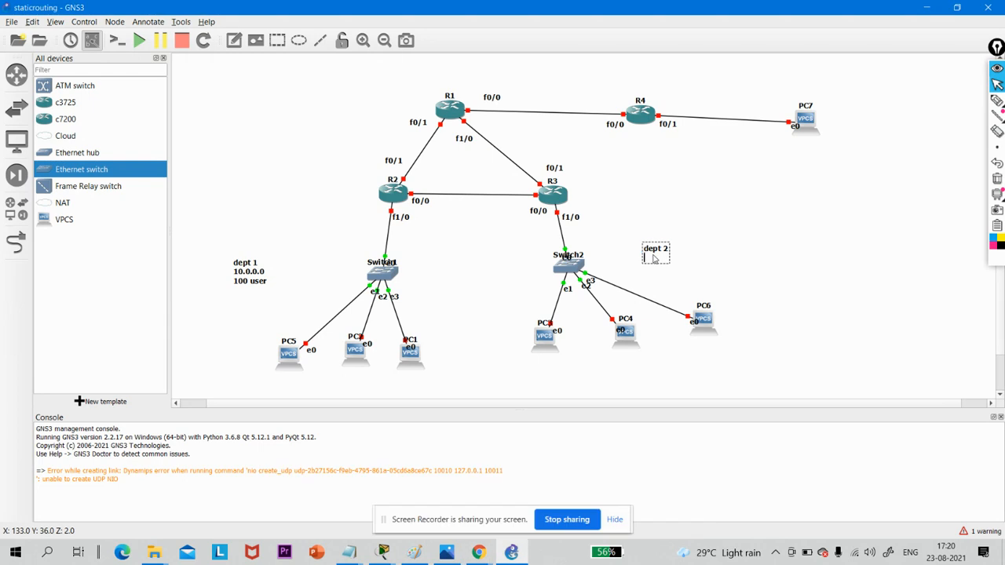
pyautogui.write('172.16.0.0')
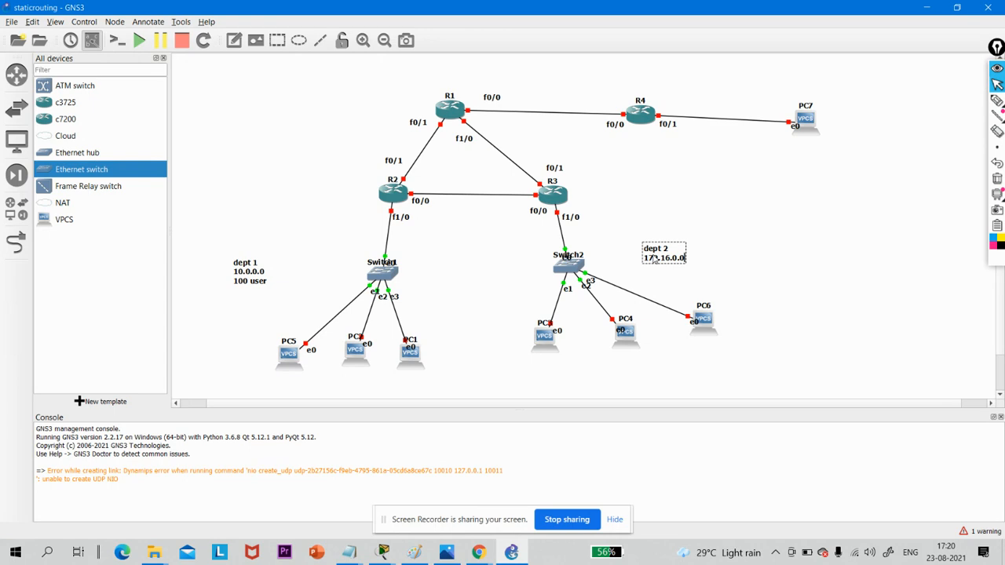
pyautogui.press('Return')
pyautogui.write('50 user')
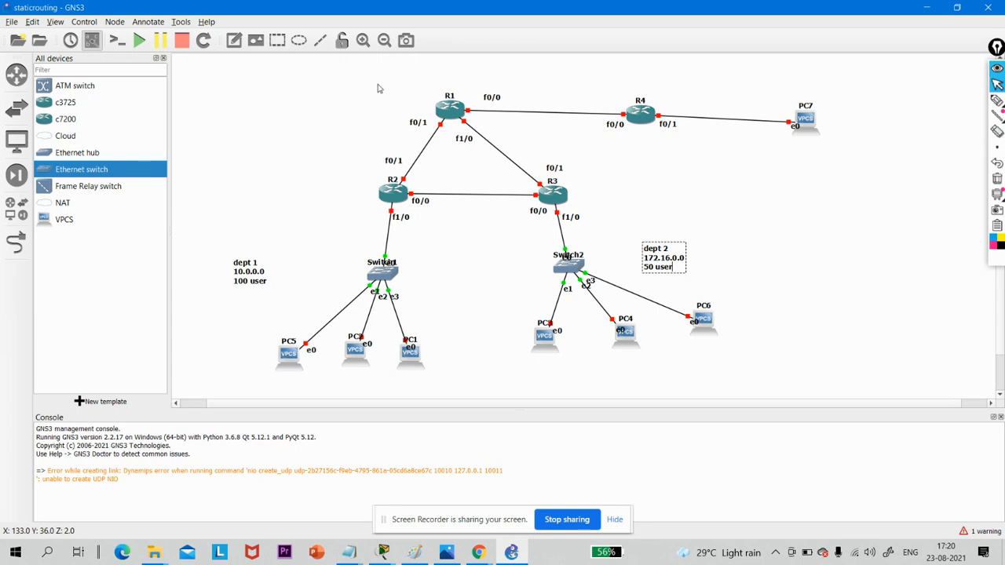
# - Place a note below the link between R4 and PC7, headed "dept 3", and start its second line
pyautogui.click(234, 41)
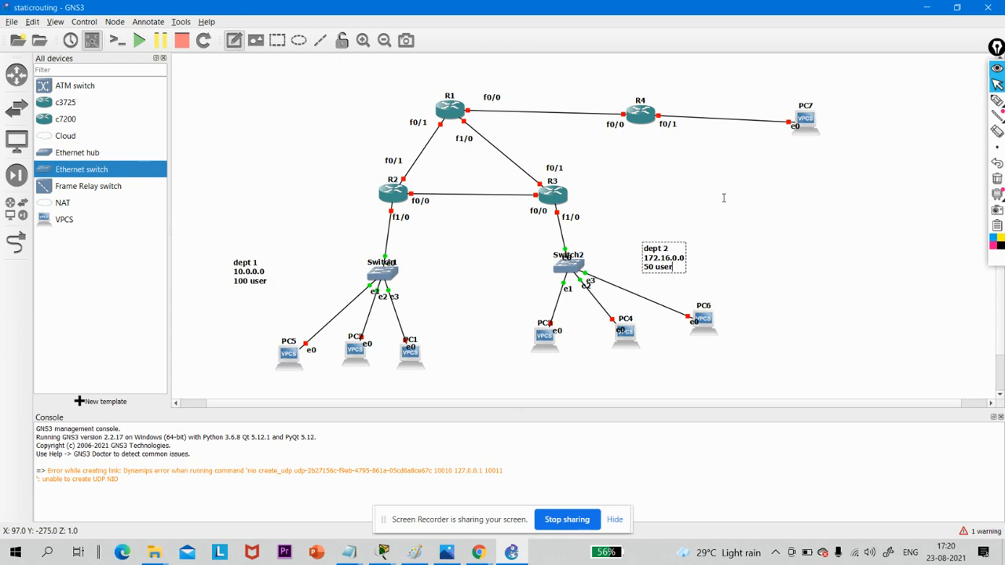
pyautogui.click(764, 152)
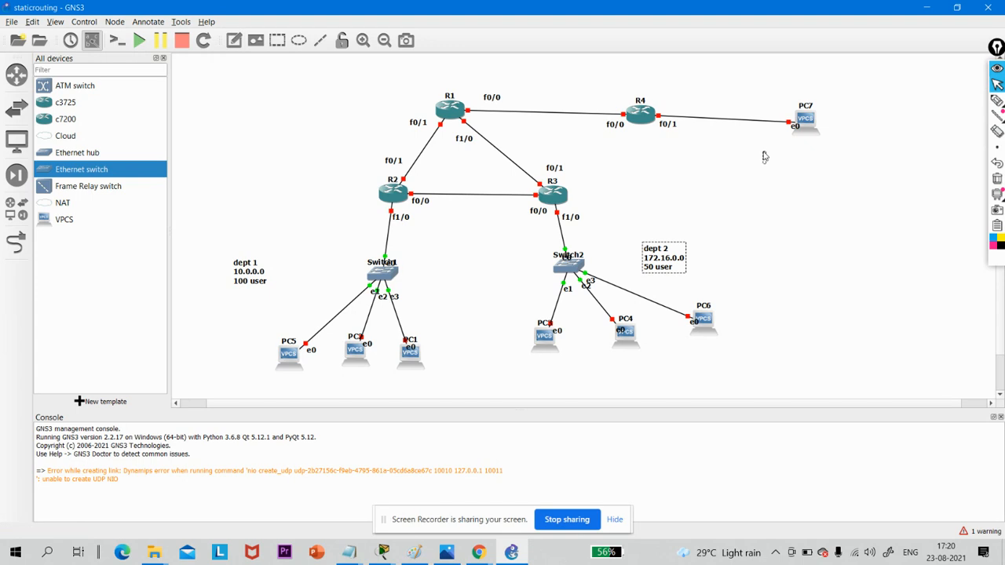
pyautogui.write('dept 3')
pyautogui.press('Return')
# - Complete the dept 3 note with the network 192.168.1.0 and the line "2 user", and finish editing it
pyautogui.write('172.168.')
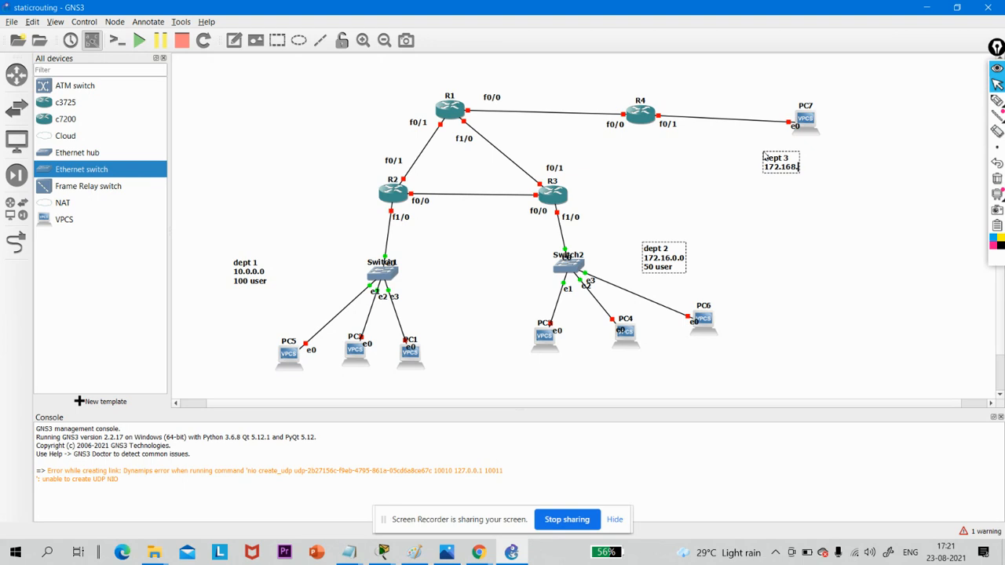
pyautogui.press('BackSpace')
pyautogui.press('BackSpace')
pyautogui.press('BackSpace')
pyautogui.press('BackSpace')
pyautogui.press('BackSpace')
pyautogui.press('BackSpace')
pyautogui.write('92.168.1.0')
pyautogui.press('Return')
pyautogui.write('2')
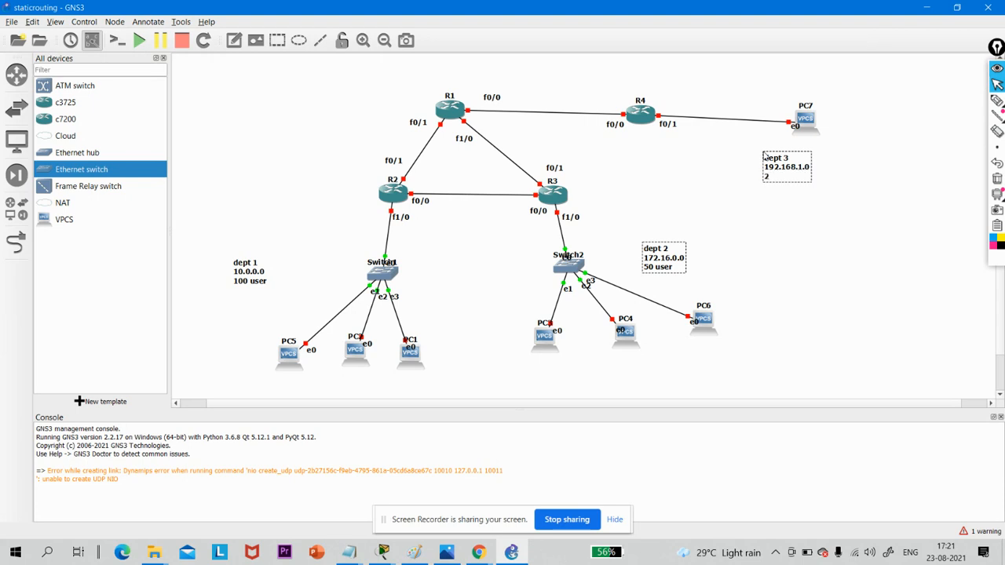
pyautogui.write(' user')
pyautogui.click(835, 269)
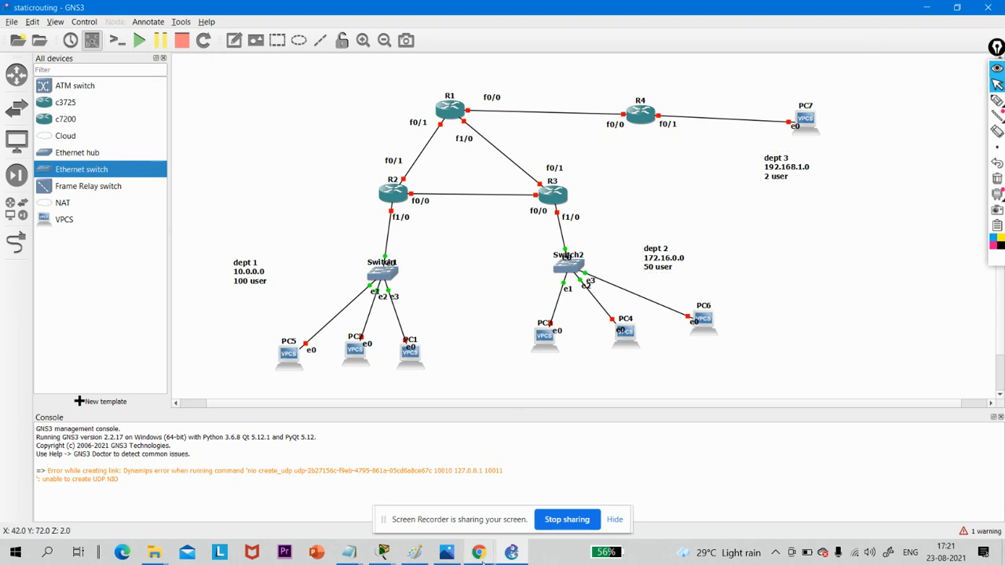
# - Check the router link networks on the task sheet in Chrome and add a 20.0.0.0 note beside the R1–R2 link
pyautogui.moveTo(485, 556)
pyautogui.click(321, 498)
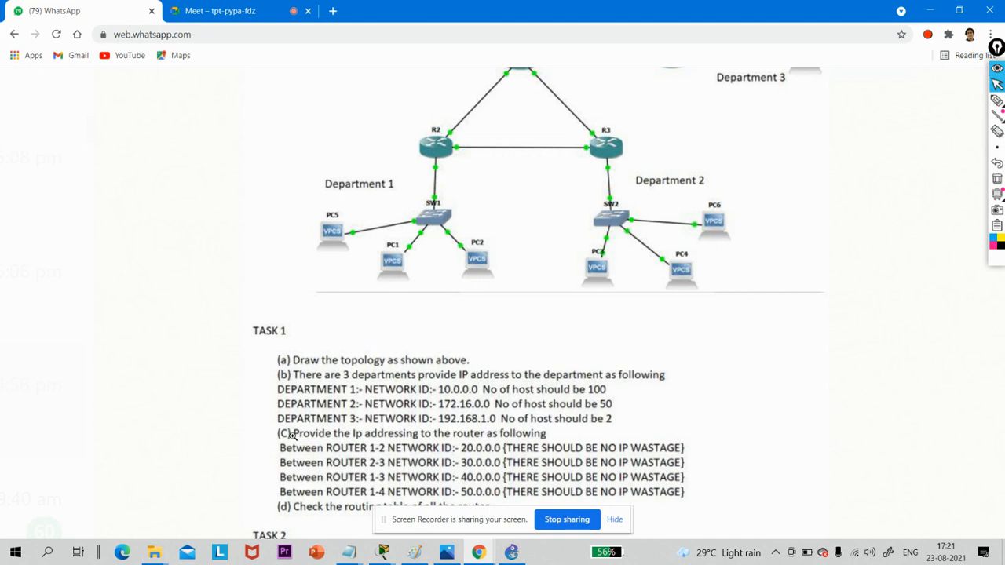
pyautogui.scroll(-1, 379, 422)
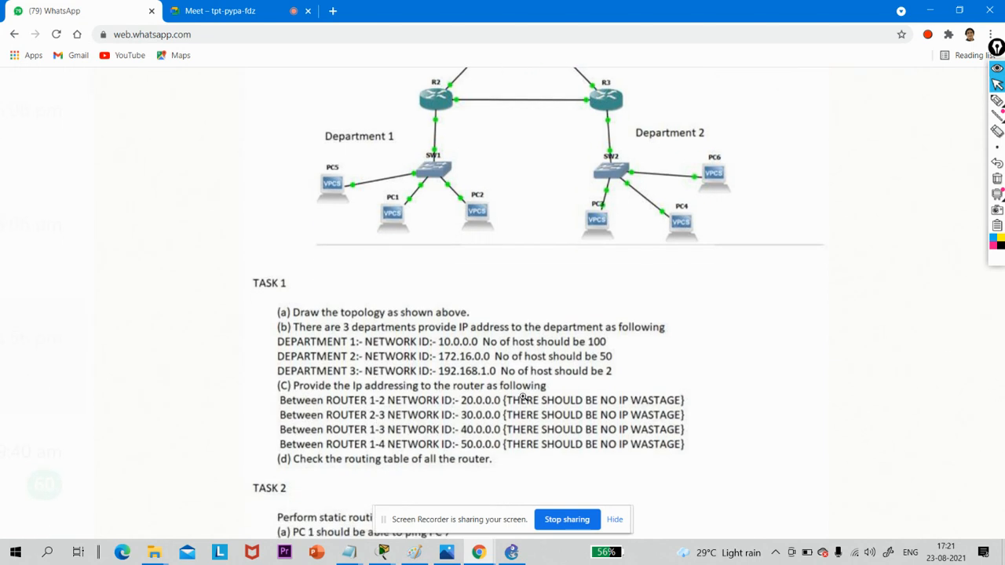
pyautogui.scroll(-1, 521, 396)
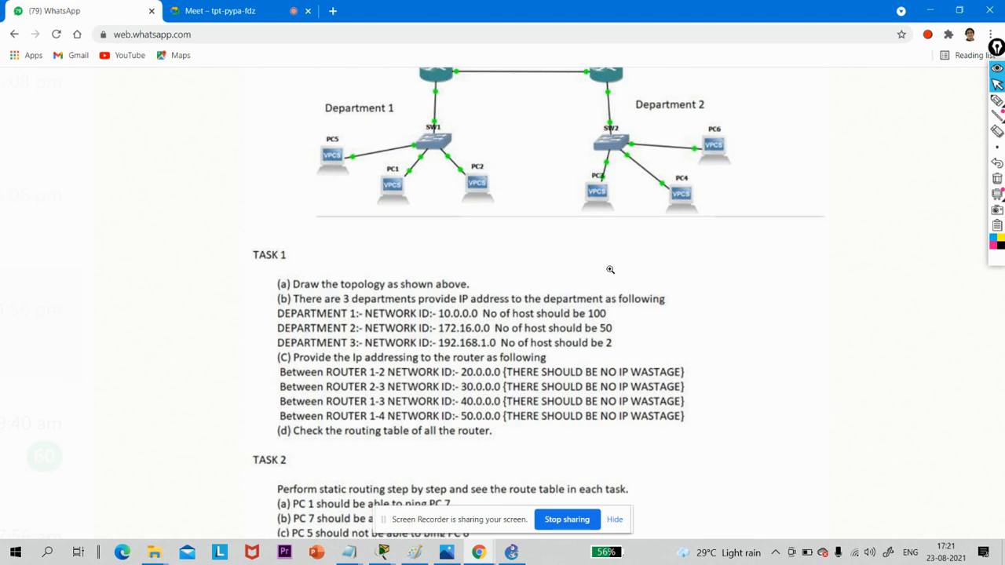
pyautogui.click(917, 14)
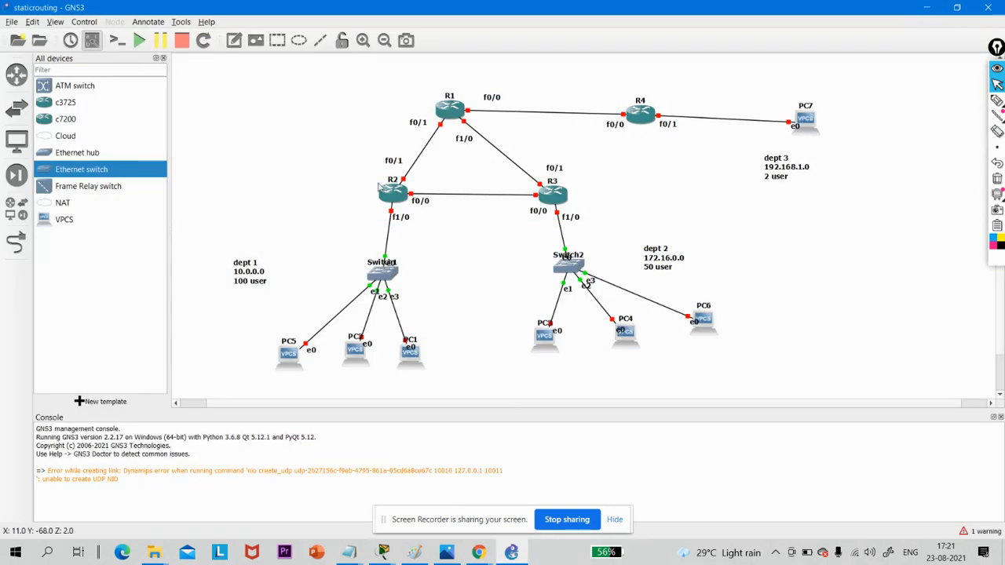
pyautogui.click(234, 40)
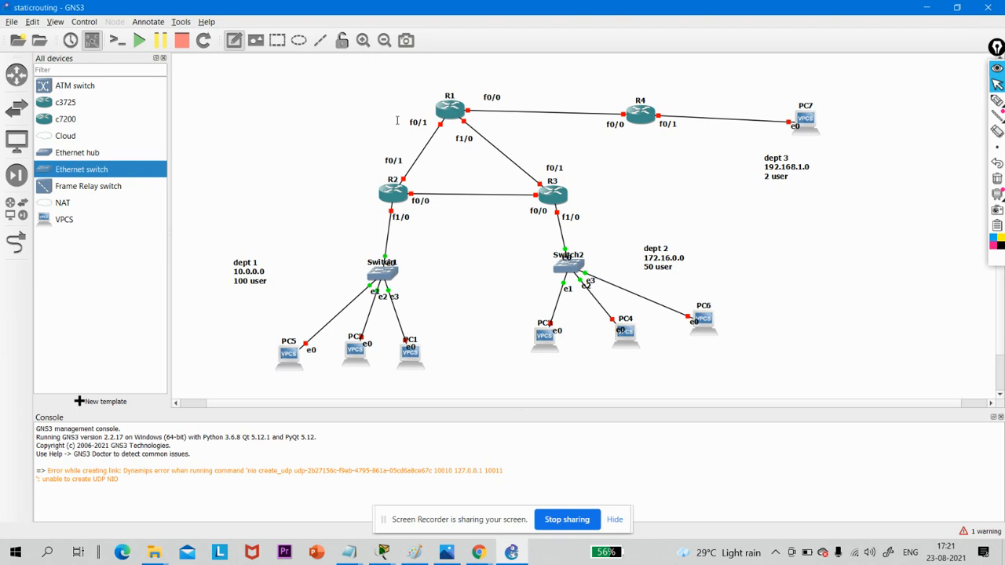
pyautogui.click(345, 132)
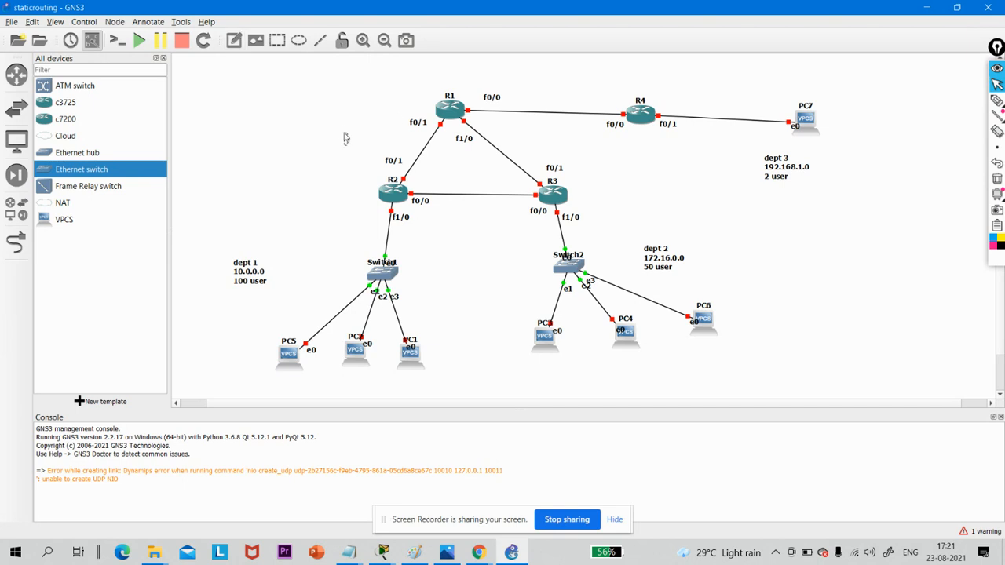
pyautogui.write('10.0.0.0')
pyautogui.click(239, 42)
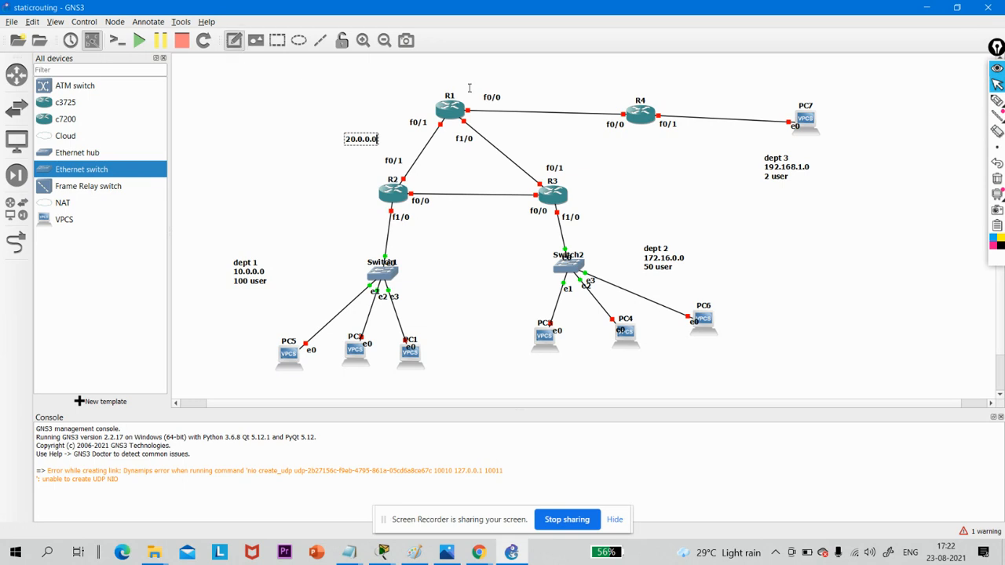
pyautogui.click(351, 82)
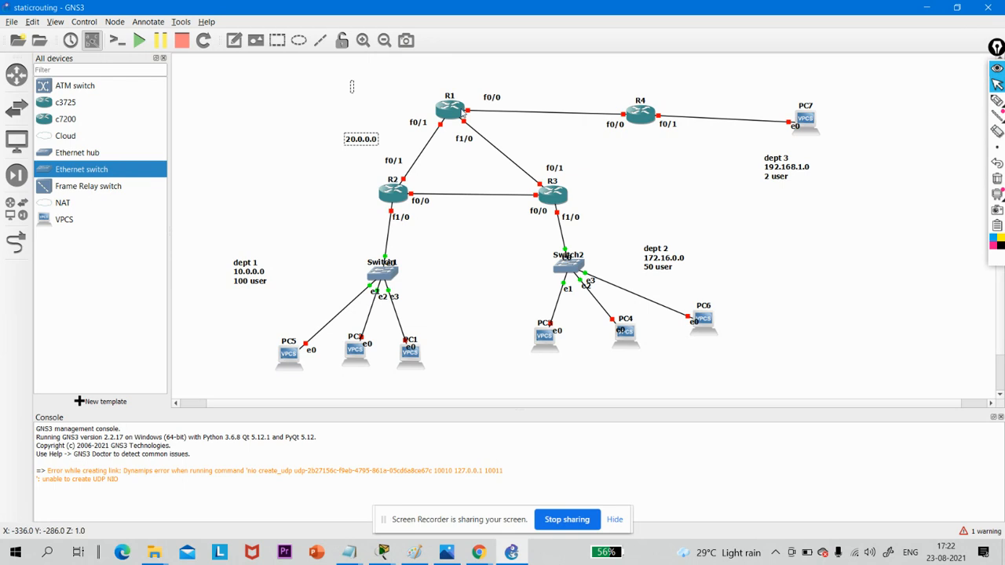
pyautogui.click(506, 147)
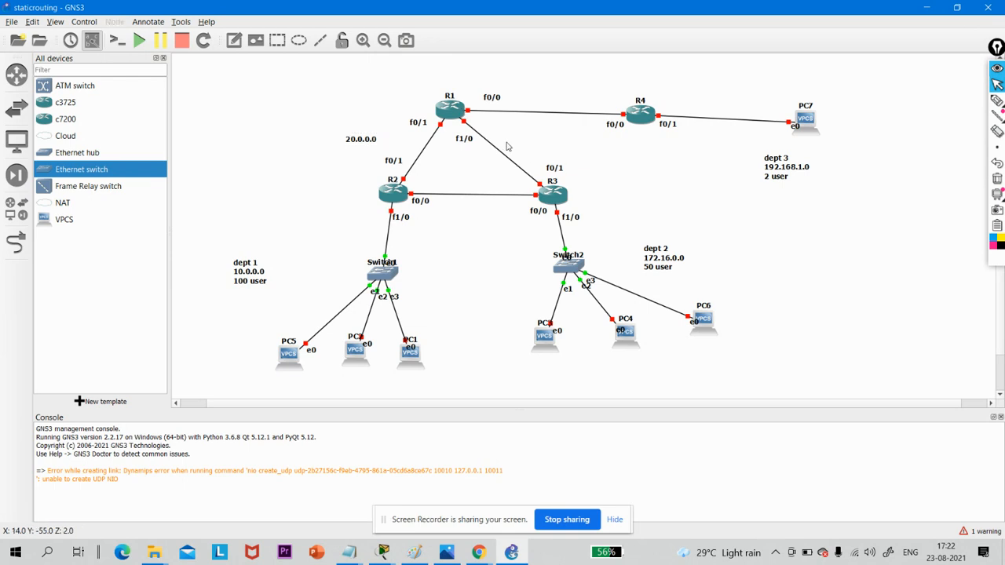
# - Add a 30.0.0.0 note on the link between R2 and R3
pyautogui.click(233, 40)
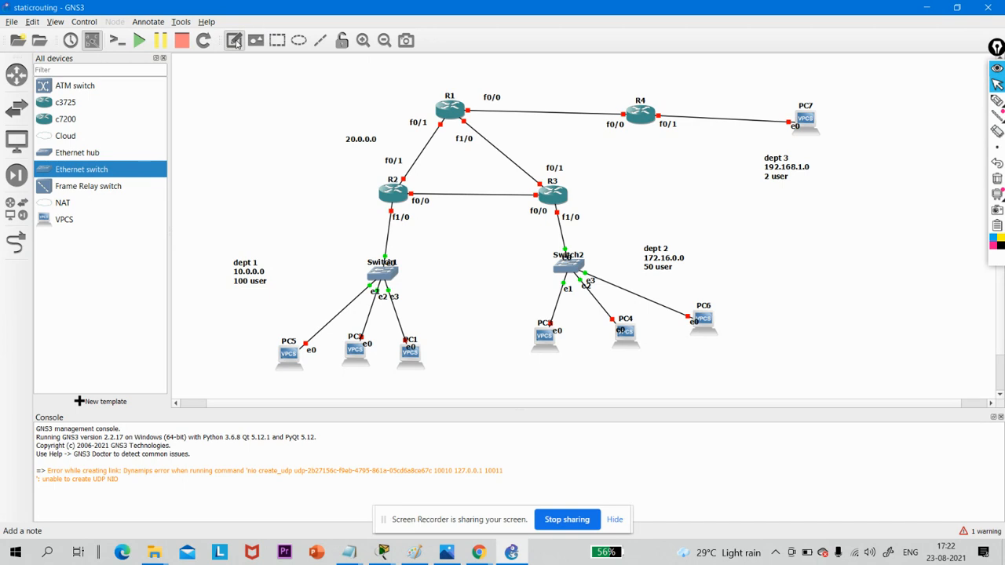
pyautogui.click(444, 187)
pyautogui.write('30')
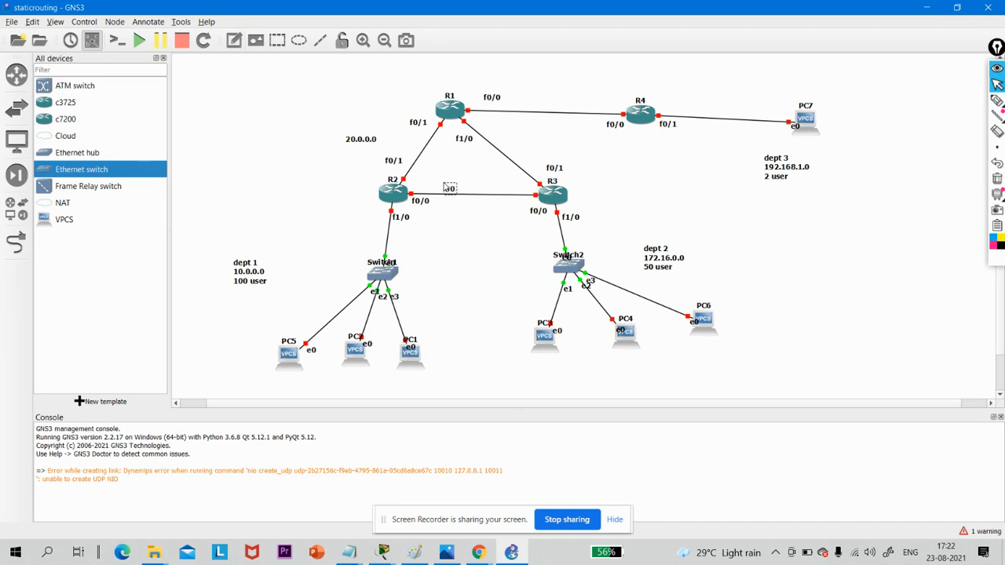
pyautogui.write('.0.0.0')
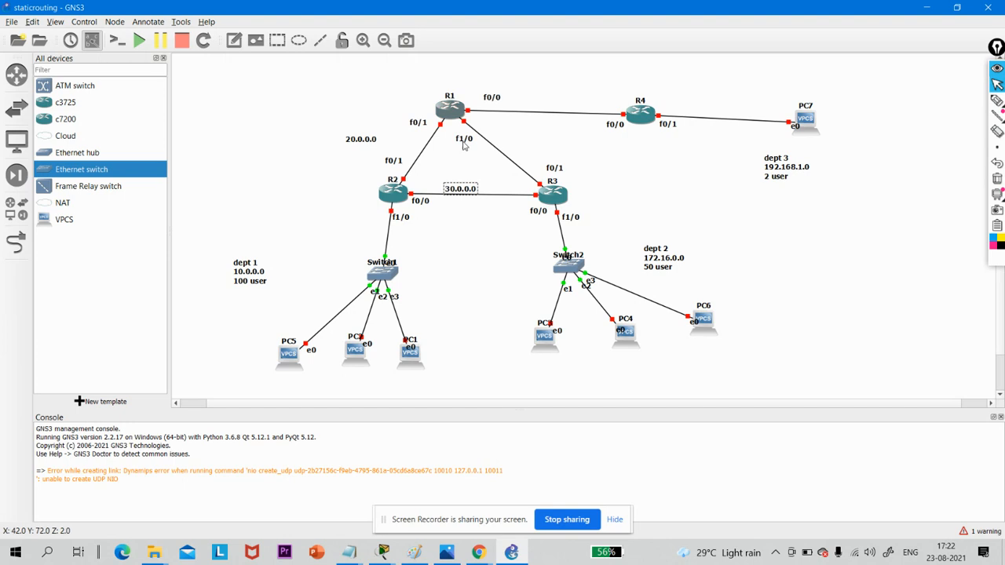
# - Add a 40.0.0.0 note on the link between R1 and R3, and finish editing it
pyautogui.click(234, 40)
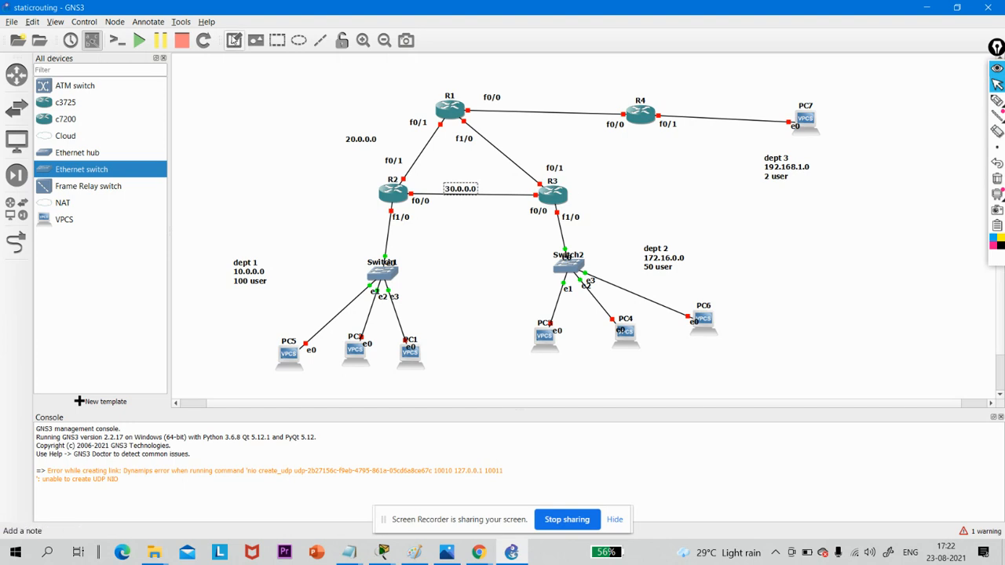
pyautogui.click(502, 145)
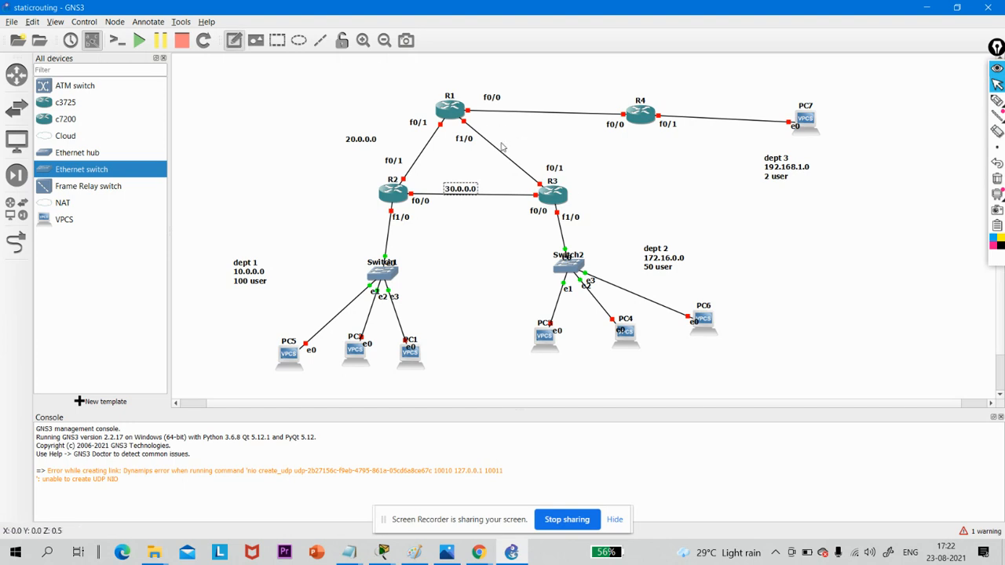
pyautogui.write('30.0.0.')
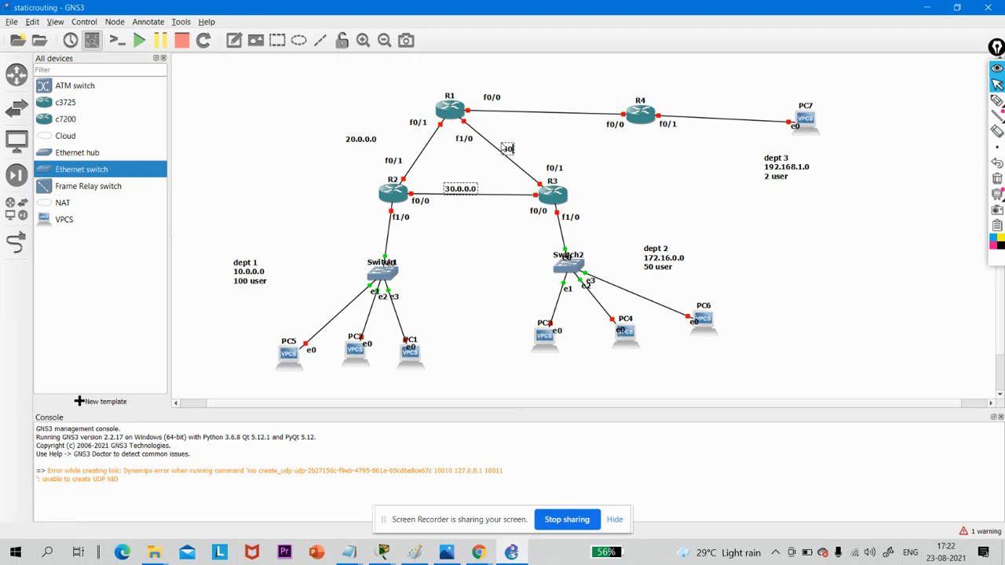
pyautogui.write('0')
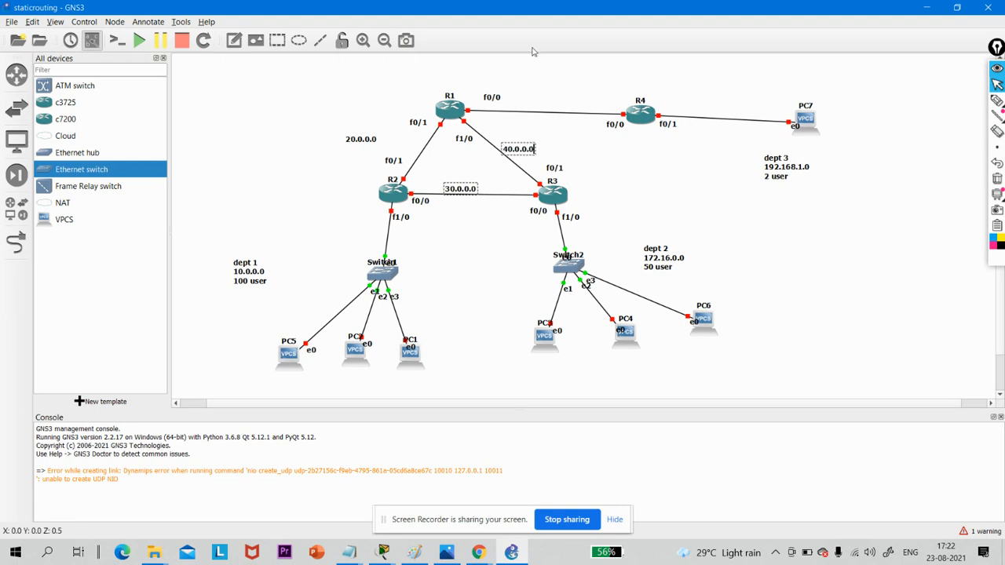
pyautogui.click(528, 89)
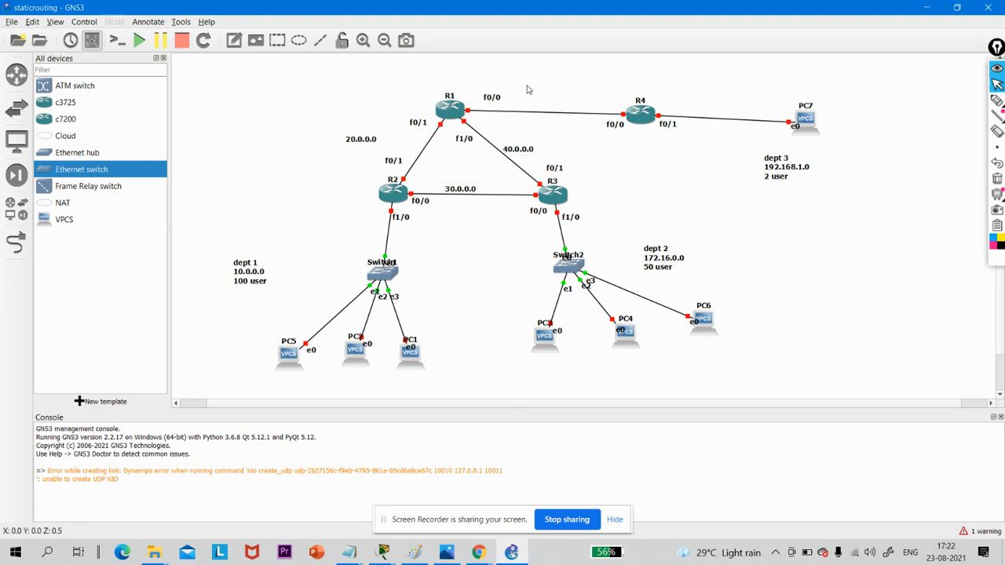
# - Add a 50.0.0.0 note above the link between R1 and R4, and finish editing it
pyautogui.click(234, 40)
pyautogui.click(523, 93)
pyautogui.click(234, 40)
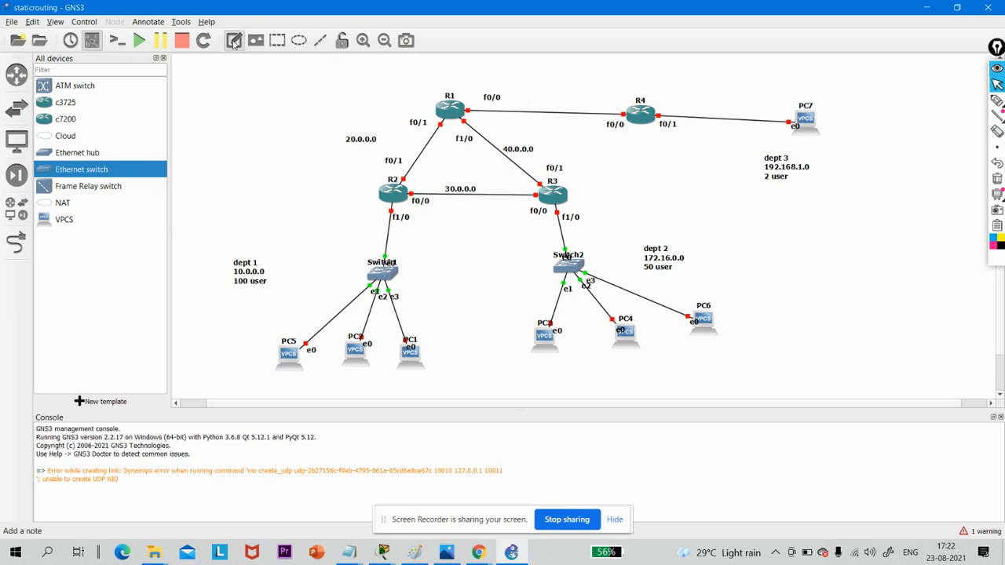
pyautogui.click(520, 92)
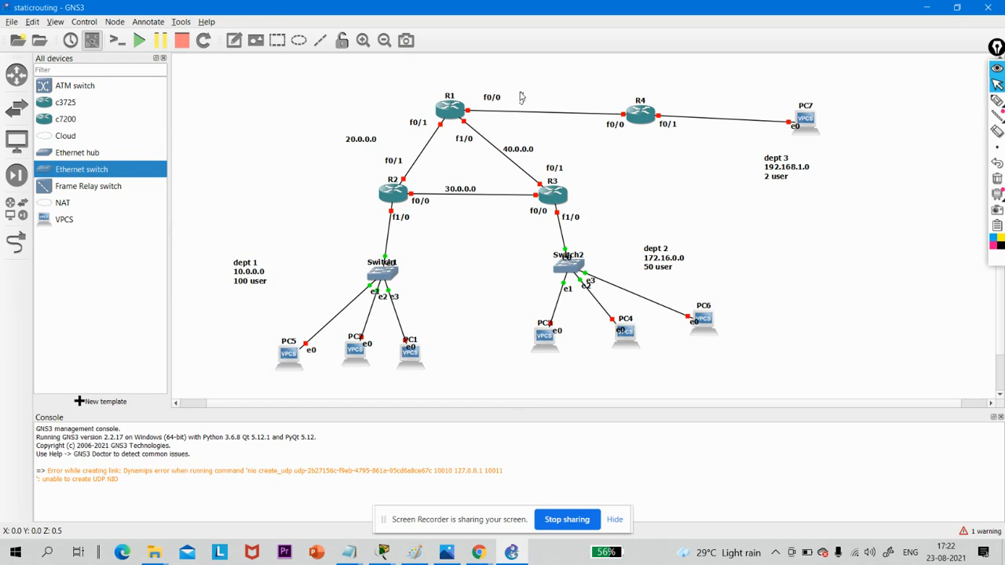
pyautogui.write('50.0.0.0')
pyautogui.click(309, 122)
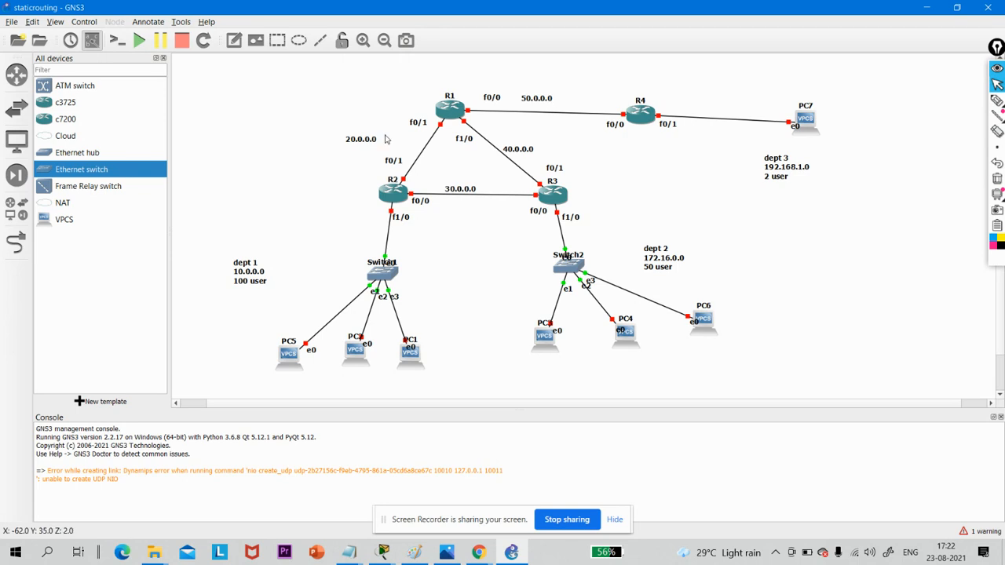
# - Move the 20.0.0.0 note closer to the R1–R2 link and centre the 30.0.0.0 note just above the R2–R3 link
pyautogui.moveTo(361, 140); pyautogui.dragTo(406, 144)
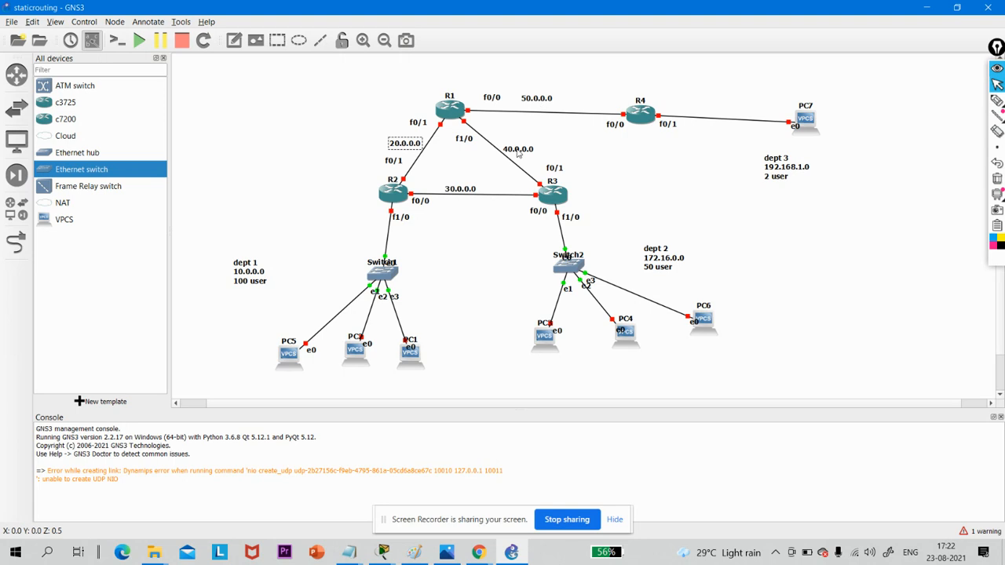
pyautogui.moveTo(471, 190); pyautogui.dragTo(480, 187)
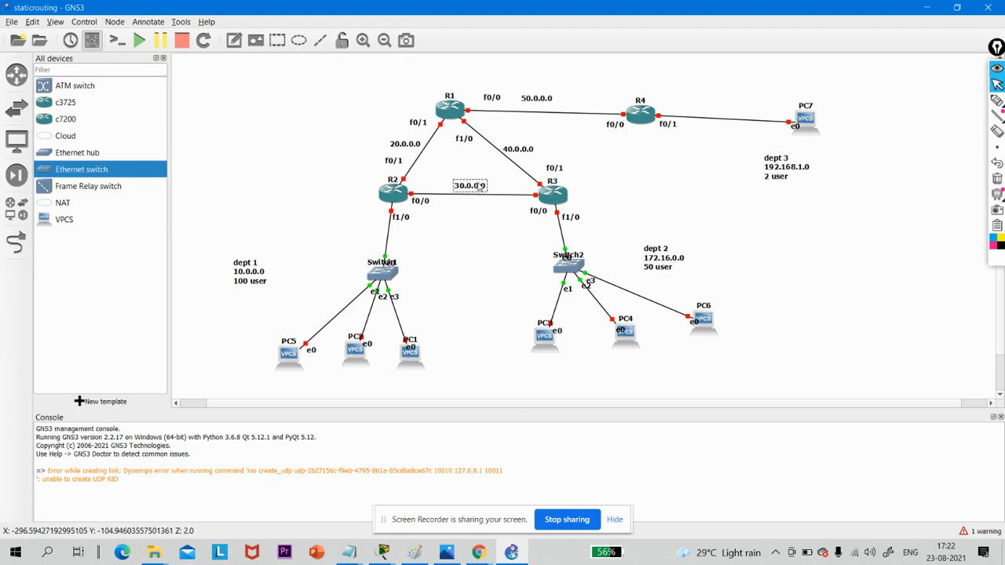
pyautogui.click(484, 258)
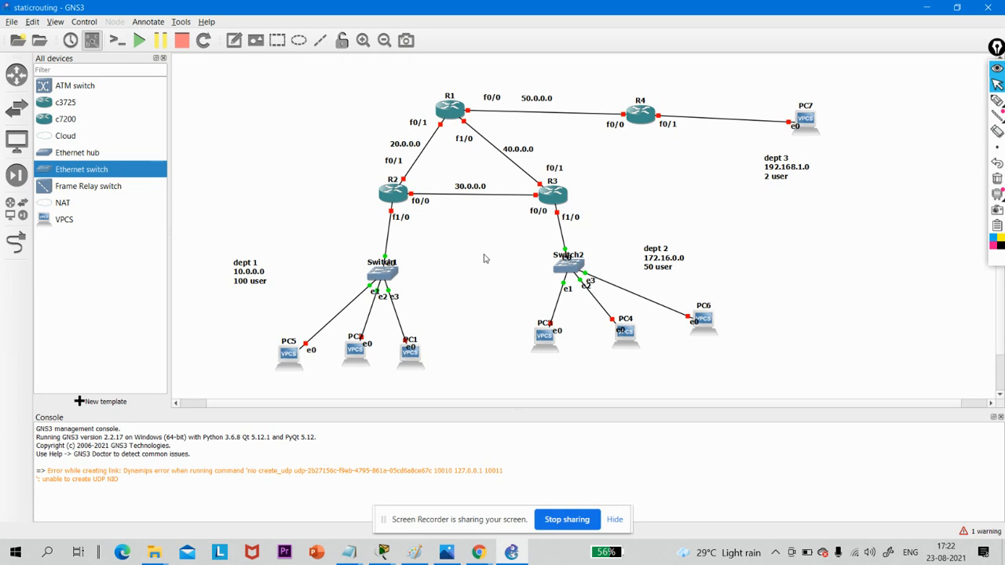
# - Move the dept 1 note closer to Switch1 and the dept 3 note beneath the R4–PC7 link
pyautogui.moveTo(238, 275); pyautogui.dragTo(313, 264)
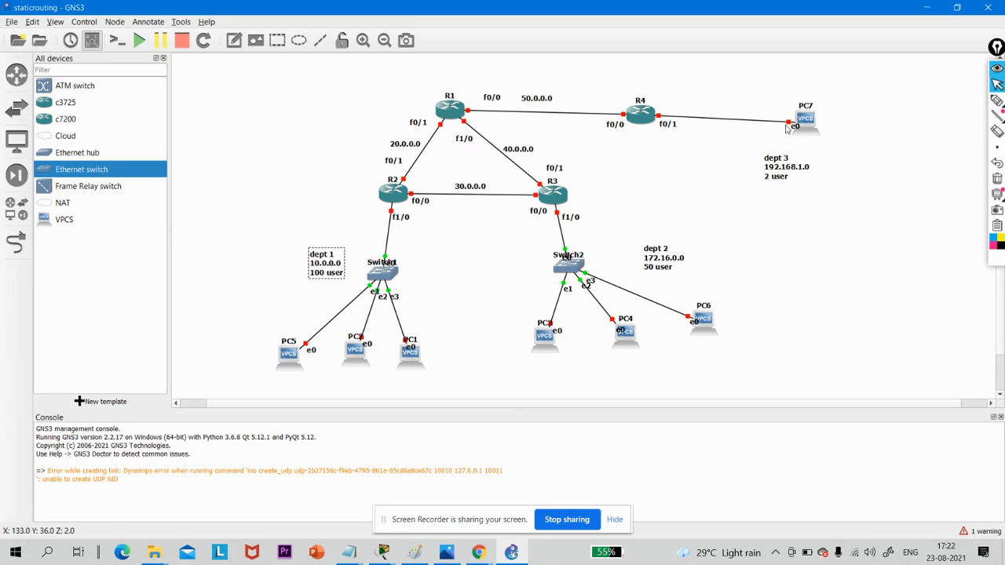
pyautogui.moveTo(779, 159); pyautogui.dragTo(736, 144)
pyautogui.click(801, 223)
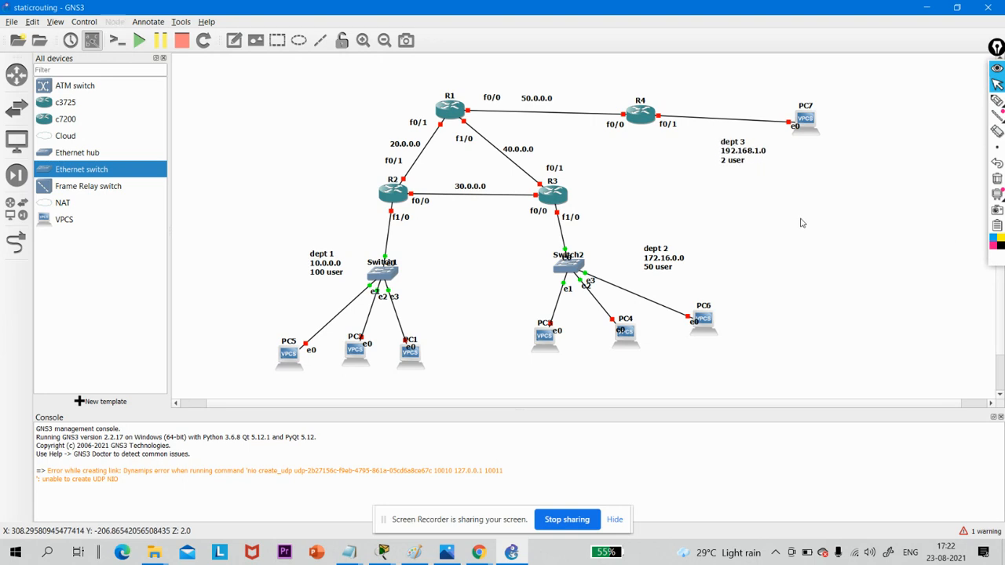
# - Set the screen annotation pen to black and handwrite 10.0.0.0 beside the dept 1 note
pyautogui.click(996, 101)
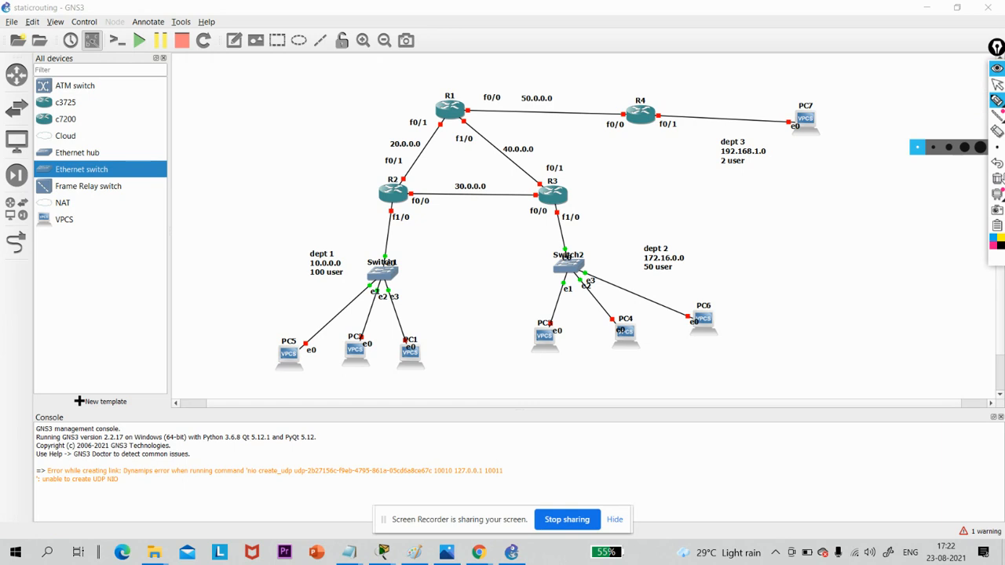
pyautogui.click(999, 246)
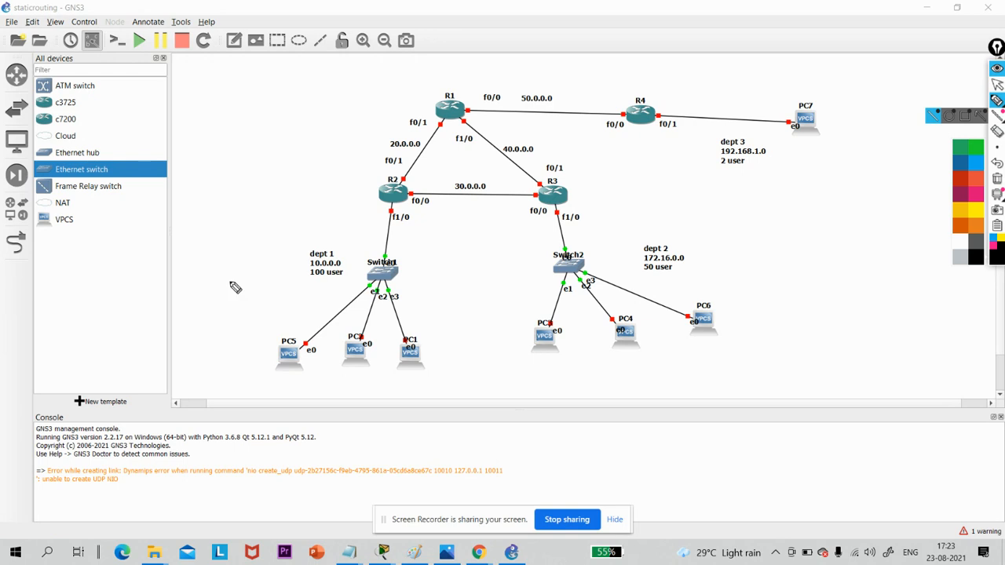
pyautogui.moveTo(126, 268)
pyautogui.mouseDown()
pyautogui.moveTo(138, 283)
pyautogui.moveTo(152, 262)
pyautogui.mouseUp()
pyautogui.click(159, 249)
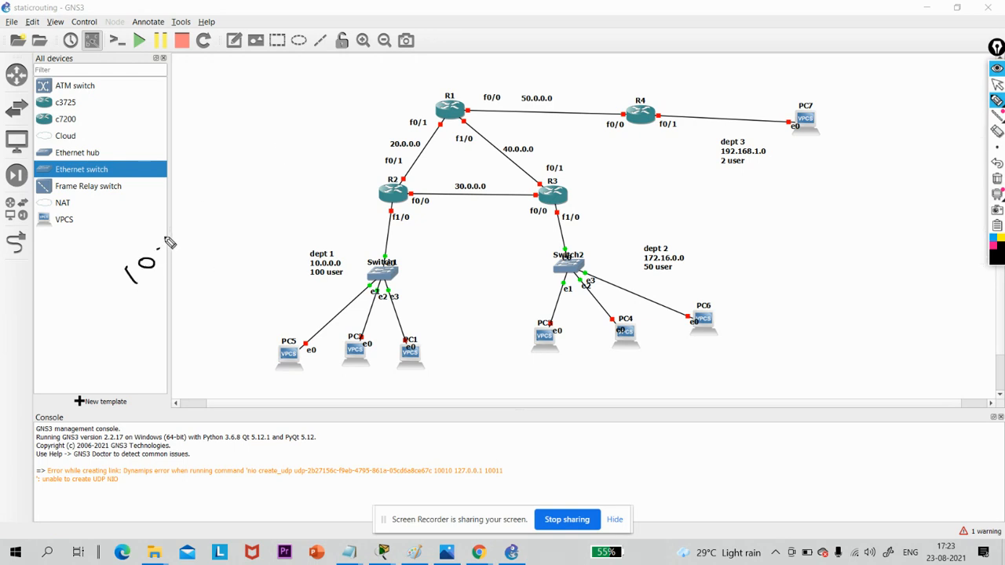
pyautogui.moveTo(181, 231); pyautogui.dragTo(179, 233)
pyautogui.click(187, 218)
pyautogui.moveTo(212, 200); pyautogui.dragTo(210, 203)
pyautogui.moveTo(246, 168)
pyautogui.mouseDown()
pyautogui.moveTo(232, 173)
pyautogui.moveTo(238, 183)
pyautogui.mouseUp()
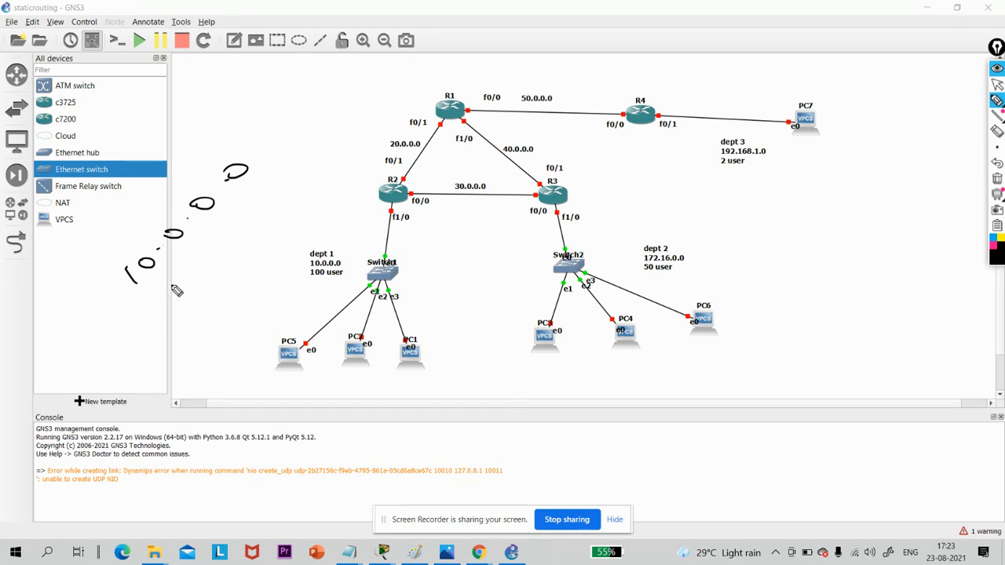
# - Handwrite 150 under the written 10.0.0.0, scribble a short remark below the dept 3 note, and clear all the ink
pyautogui.moveTo(166, 278)
pyautogui.mouseDown()
pyautogui.moveTo(179, 286)
pyautogui.moveTo(174, 269)
pyautogui.mouseUp()
pyautogui.moveTo(185, 245); pyautogui.dragTo(183, 249)
pyautogui.moveTo(142, 345)
pyautogui.mouseDown()
pyautogui.moveTo(163, 360)
pyautogui.moveTo(160, 316)
pyautogui.moveTo(166, 325)
pyautogui.mouseUp()
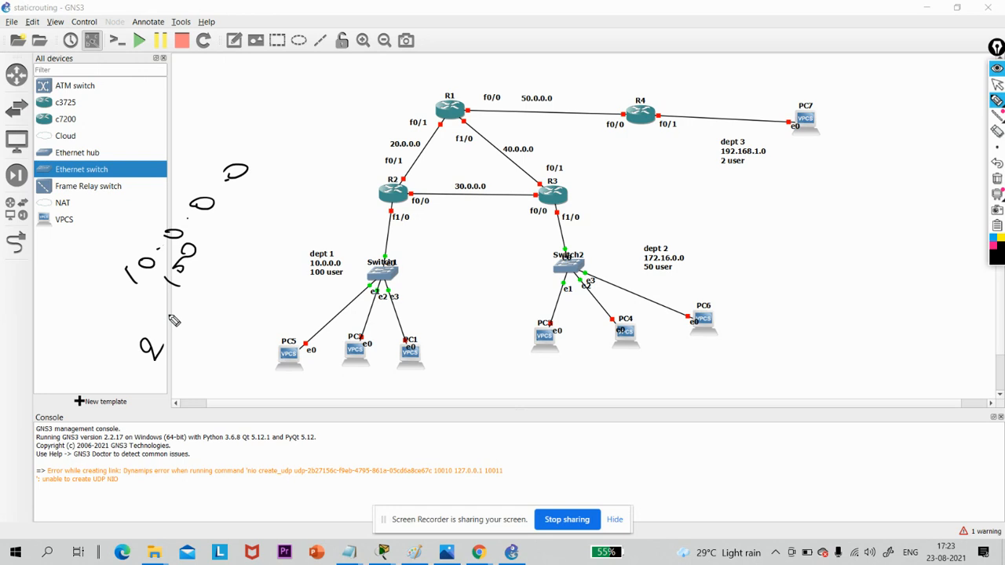
pyautogui.hotkey('ctrl', 'z')
pyautogui.moveTo(809, 188)
pyautogui.mouseDown()
pyautogui.moveTo(840, 196)
pyautogui.moveTo(825, 228)
pyautogui.mouseUp()
pyautogui.moveTo(838, 216); pyautogui.dragTo(860, 211)
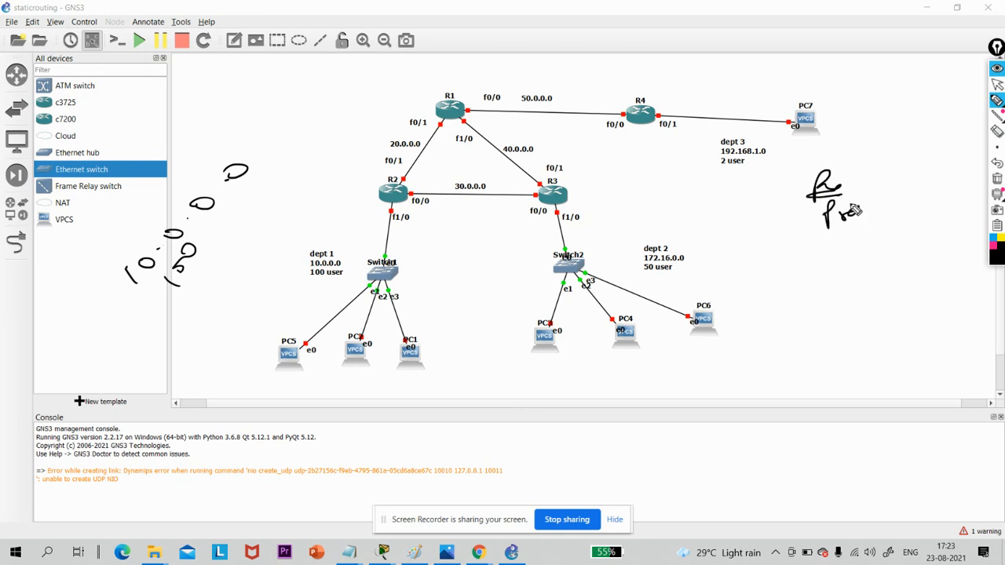
pyautogui.click(996, 179)
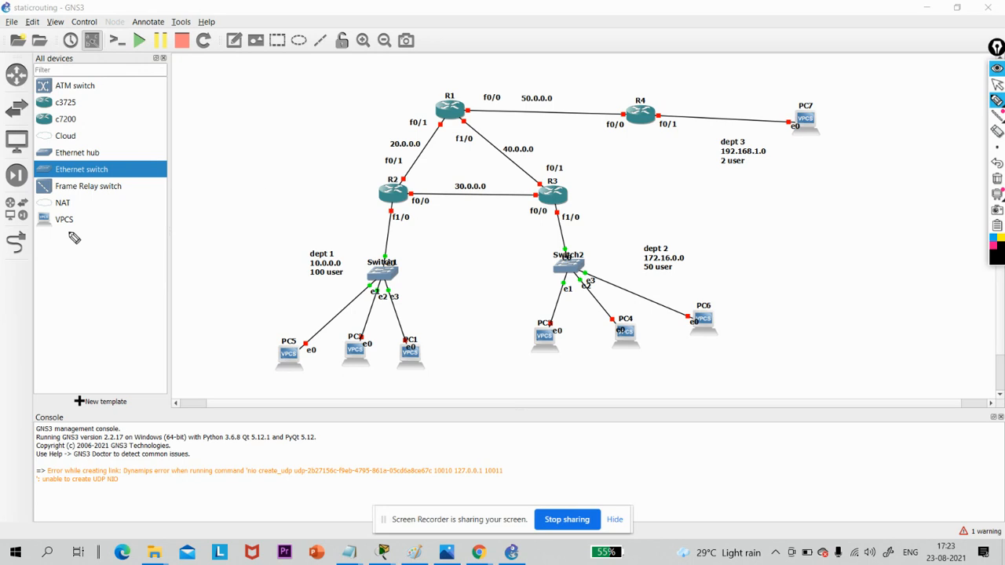
# - Handwrite the dept 1 host calculation 2^H - 2 ≥ 100 with the result H = 7 beside the topology
pyautogui.moveTo(87, 239)
pyautogui.mouseDown()
pyautogui.moveTo(88, 255)
pyautogui.moveTo(160, 226)
pyautogui.moveTo(178, 235)
pyautogui.mouseUp()
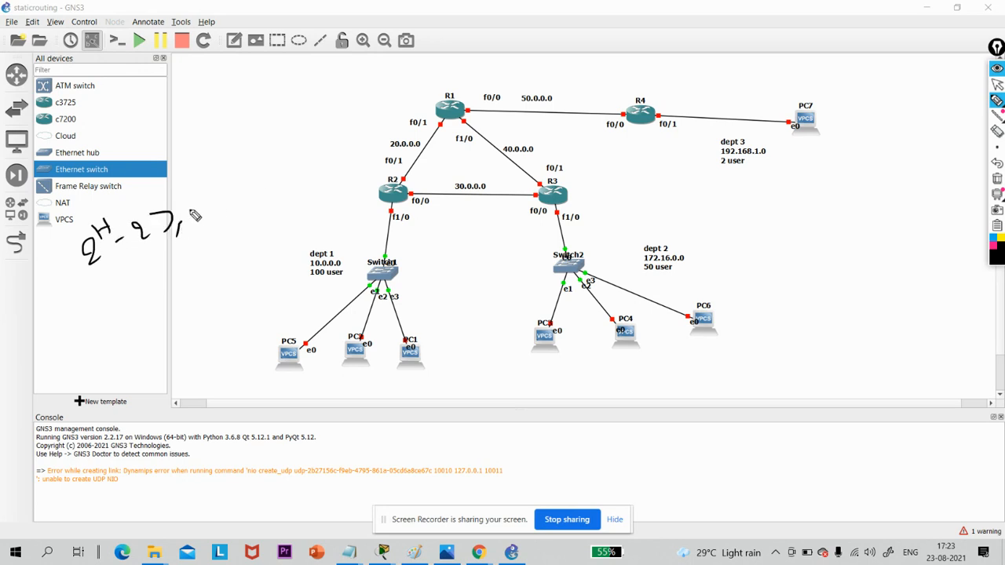
pyautogui.moveTo(202, 202)
pyautogui.mouseDown()
pyautogui.moveTo(198, 220)
pyautogui.moveTo(221, 196)
pyautogui.mouseUp()
pyautogui.moveTo(240, 185); pyautogui.dragTo(239, 187)
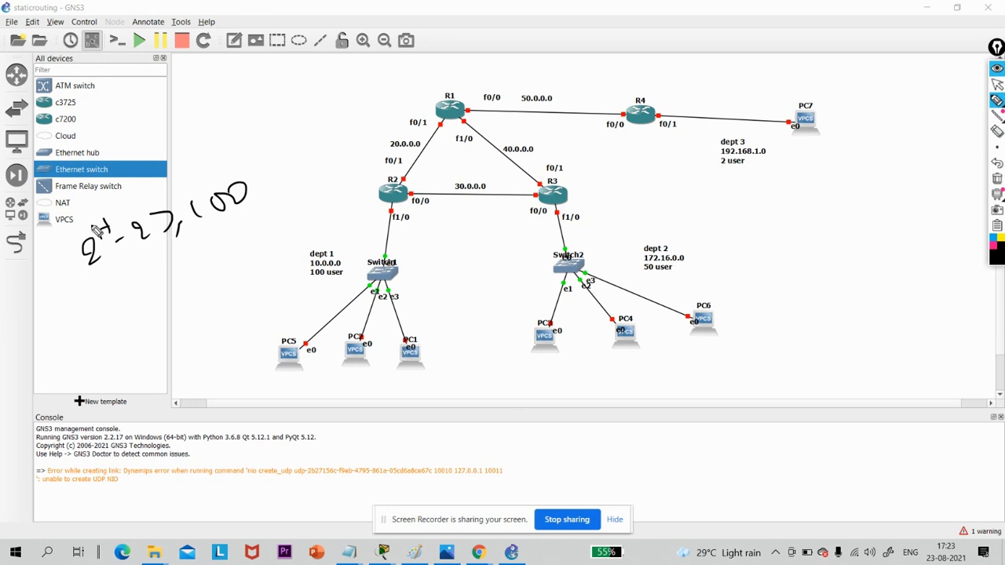
pyautogui.moveTo(103, 283); pyautogui.dragTo(99, 302)
pyautogui.moveTo(114, 281)
pyautogui.mouseDown()
pyautogui.moveTo(111, 299)
pyautogui.moveTo(115, 290)
pyautogui.mouseUp()
pyautogui.moveTo(125, 285); pyautogui.dragTo(135, 282)
pyautogui.moveTo(130, 291)
pyautogui.mouseDown()
pyautogui.moveTo(162, 259)
pyautogui.moveTo(161, 285)
pyautogui.mouseUp()
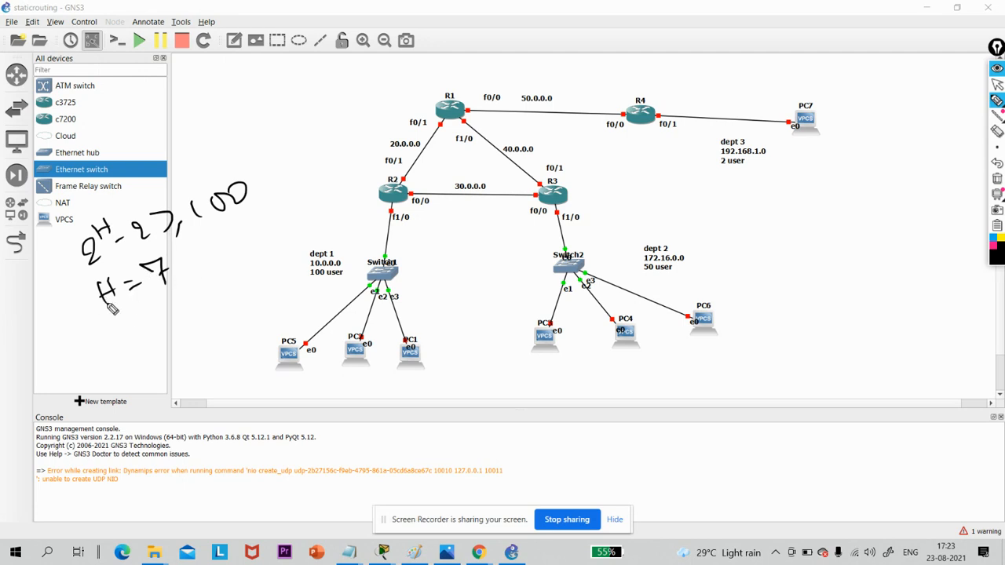
# - Handwrite the network bits as N = 25 under H = 7, with the subtraction 32 - 7 beside it
pyautogui.moveTo(111, 342)
pyautogui.mouseDown()
pyautogui.moveTo(132, 318)
pyautogui.moveTo(151, 321)
pyautogui.mouseUp()
pyautogui.moveTo(15, 291); pyautogui.dragTo(17, 300)
pyautogui.moveTo(25, 289)
pyautogui.mouseDown()
pyautogui.moveTo(33, 296)
pyautogui.moveTo(22, 320)
pyautogui.moveTo(60, 305)
pyautogui.mouseUp()
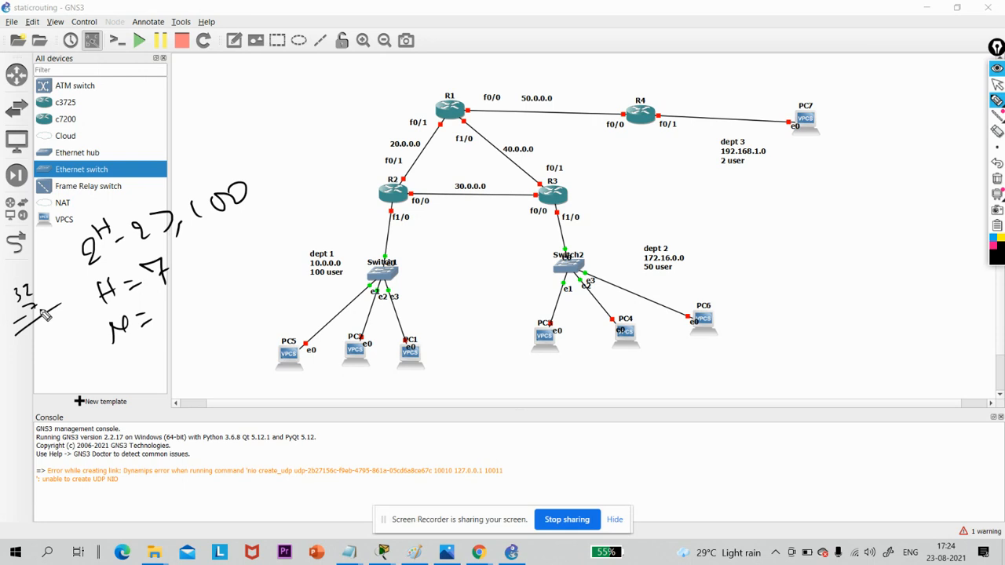
pyautogui.moveTo(160, 305); pyautogui.dragTo(179, 314)
pyautogui.moveTo(195, 292); pyautogui.dragTo(183, 316)
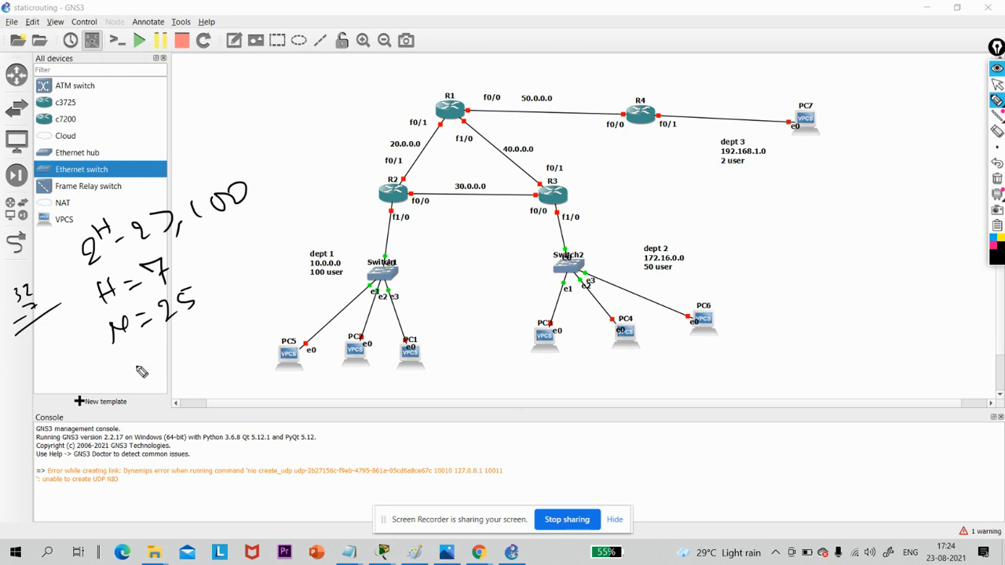
# - Handwrite the subnet 10.0.0.0/25 underlined, and the usable host calculation 128 - 2 = 126 with a circle around it
pyautogui.moveTo(130, 363); pyautogui.dragTo(131, 378)
pyautogui.moveTo(146, 361)
pyautogui.mouseDown()
pyautogui.moveTo(273, 332)
pyautogui.moveTo(261, 342)
pyautogui.mouseUp()
pyautogui.moveTo(167, 389); pyautogui.dragTo(237, 371)
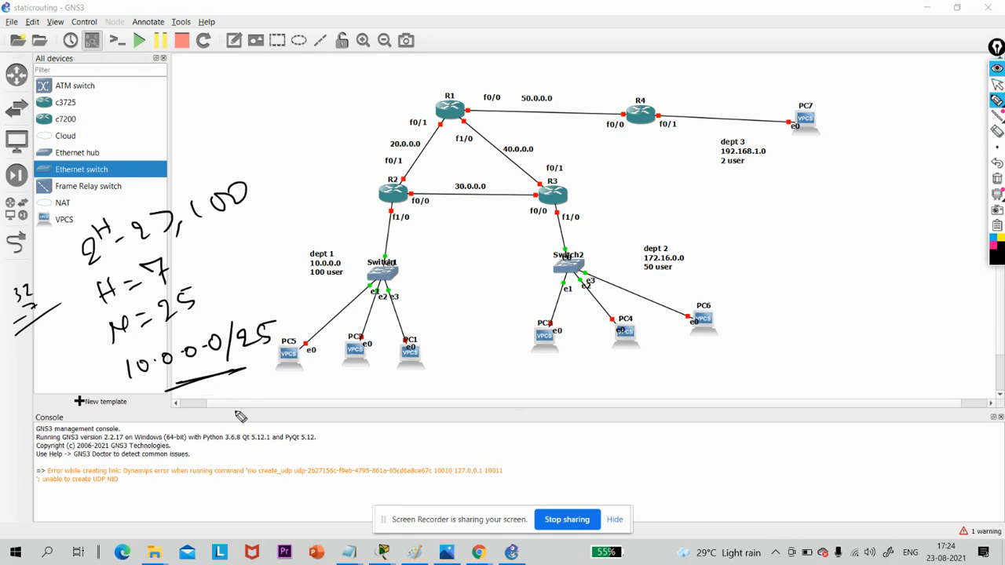
pyautogui.moveTo(246, 409)
pyautogui.mouseDown()
pyautogui.moveTo(244, 424)
pyautogui.moveTo(272, 421)
pyautogui.moveTo(284, 402)
pyautogui.moveTo(393, 396)
pyautogui.moveTo(438, 407)
pyautogui.moveTo(370, 437)
pyautogui.mouseUp()
pyautogui.moveTo(424, 390)
pyautogui.mouseDown()
pyautogui.moveTo(255, 481)
pyautogui.moveTo(440, 393)
pyautogui.mouseUp()
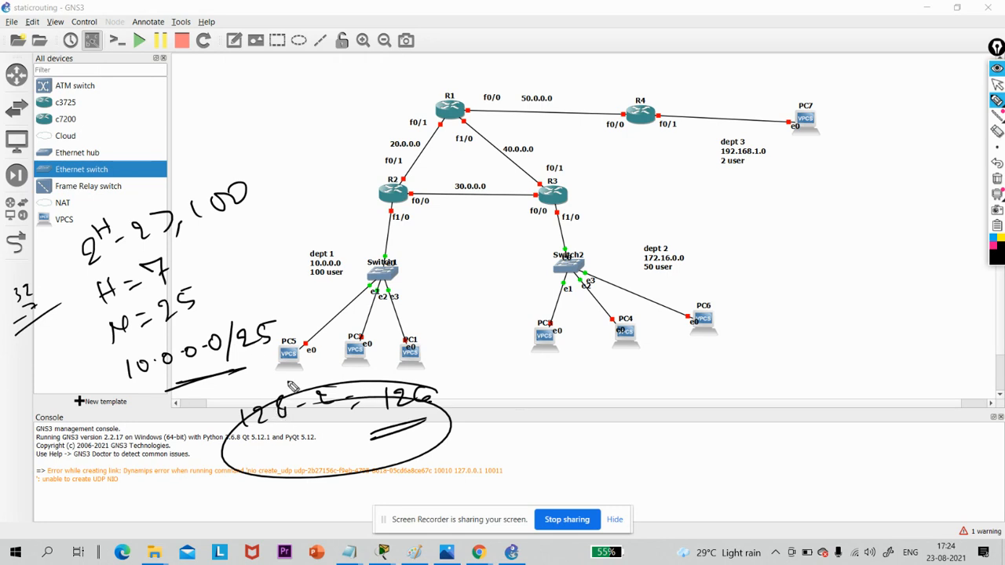
# - Clear all the handwritten ink and return to the normal pointer in the topology
pyautogui.click(998, 180)
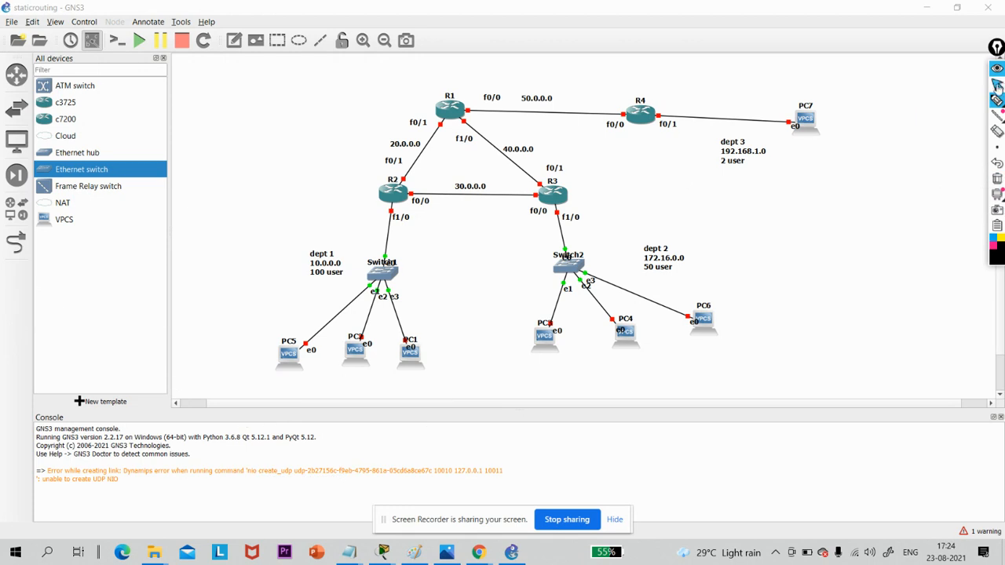
pyautogui.click(996, 85)
pyautogui.click(387, 196)
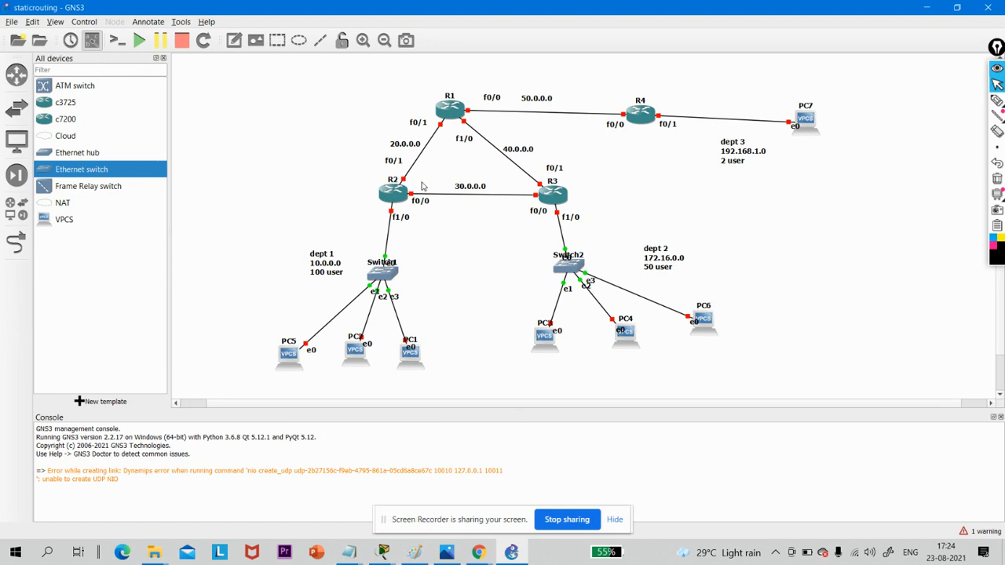
# - Dismiss R2's node properties unchanged, and start all devices in the topology
pyautogui.doubleClick(398, 200)
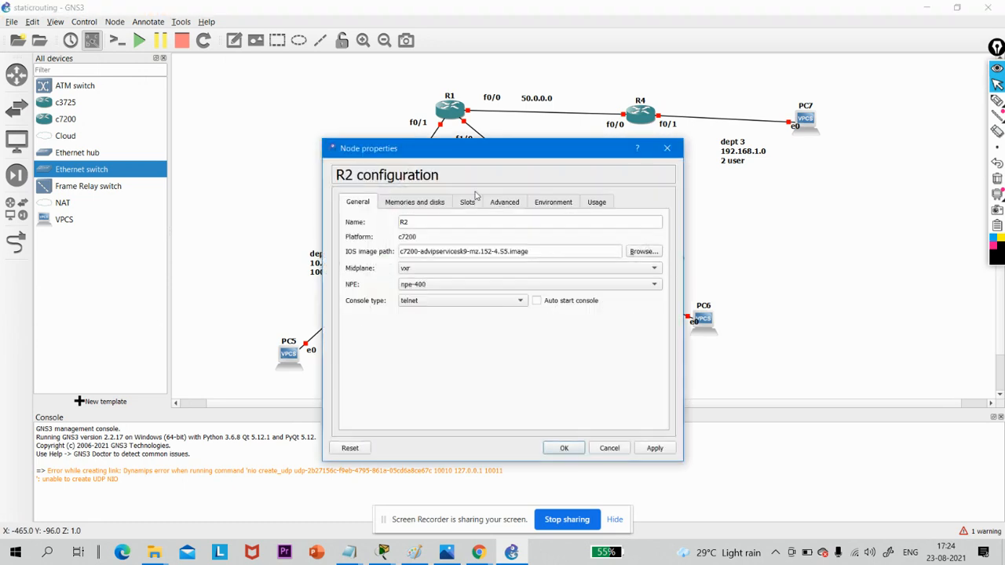
pyautogui.click(666, 148)
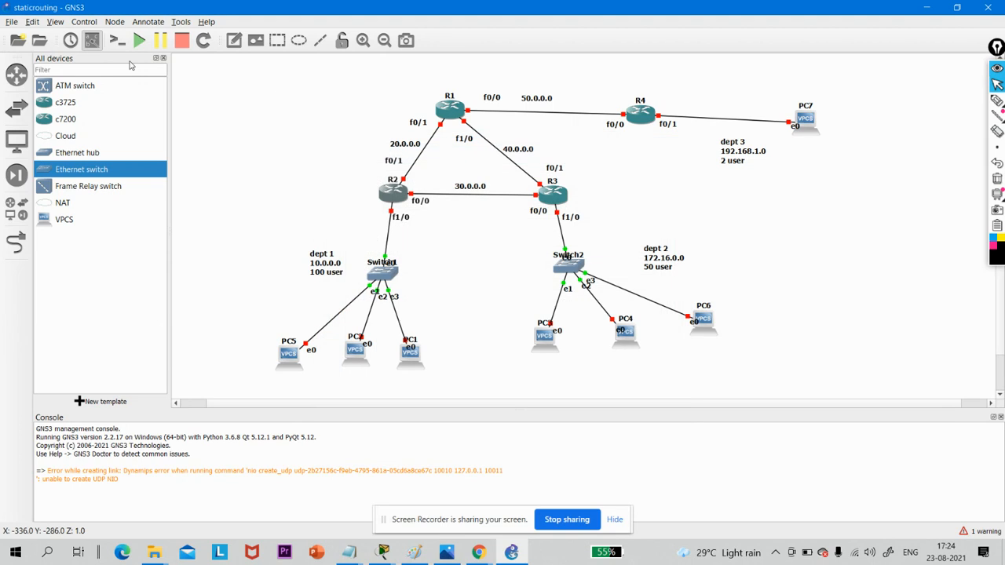
pyautogui.click(139, 42)
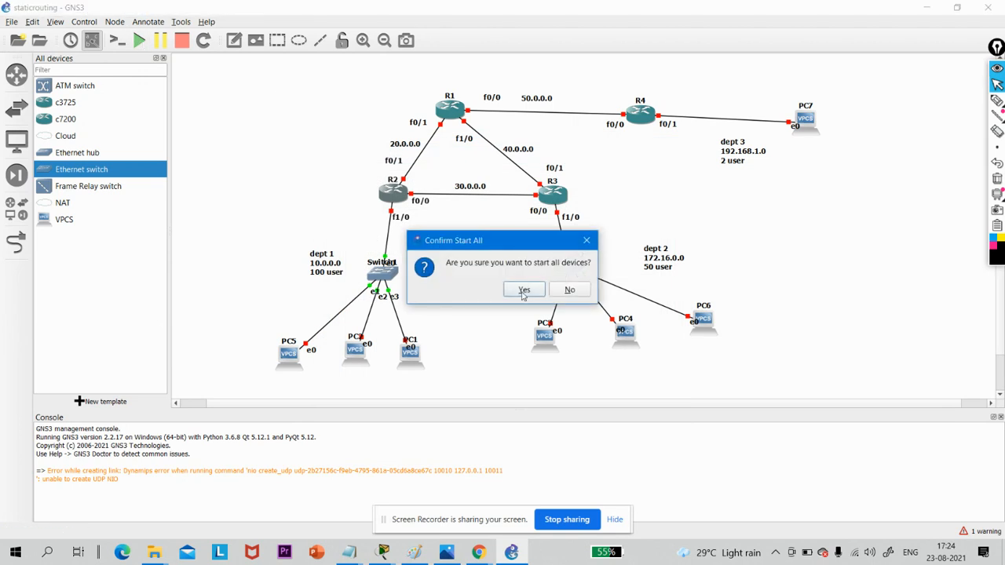
pyautogui.click(523, 292)
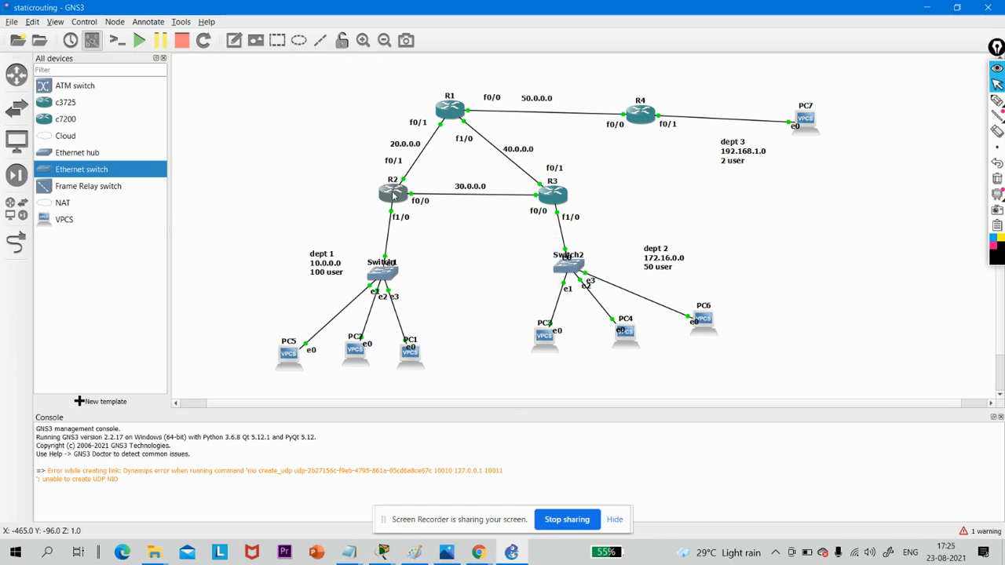
# - Open R2's console, move it clear of the routers in the topology, and bring up the R2 command prompt
pyautogui.doubleClick(393, 196)
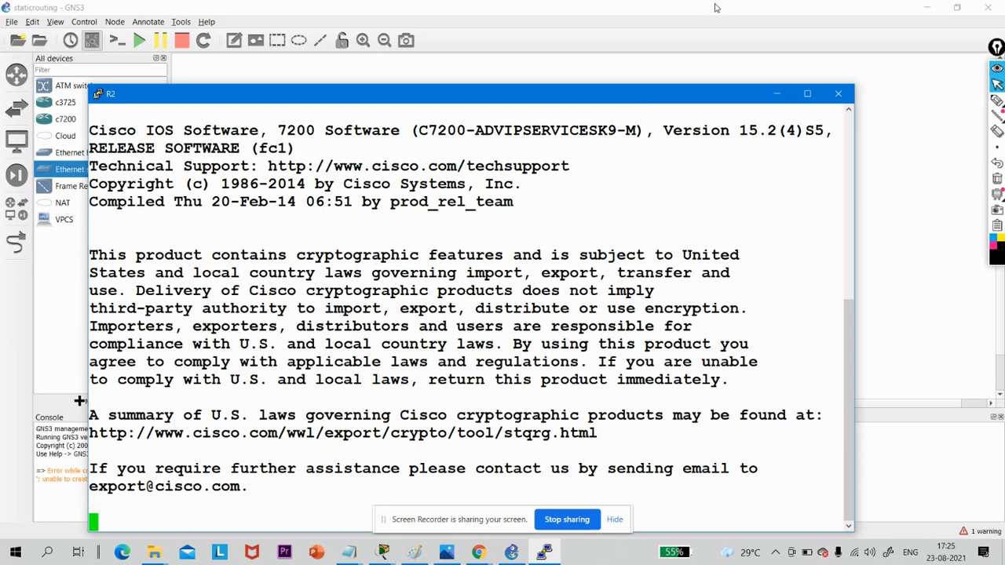
pyautogui.moveTo(625, 87); pyautogui.dragTo(957, 223)
pyautogui.press('Return')
pyautogui.press('Return')
pyautogui.press('Return')
pyautogui.press('Return')
pyautogui.press('Return')
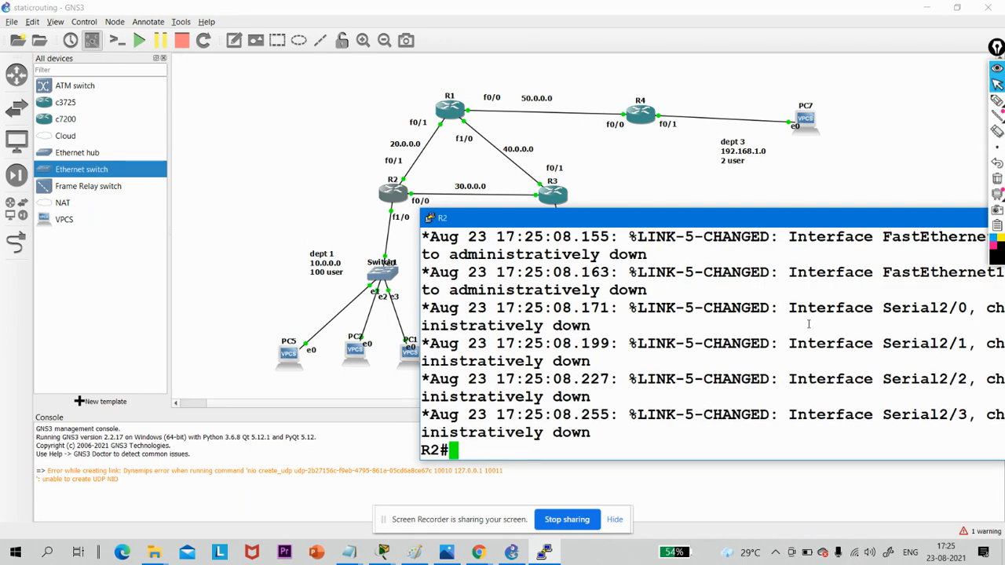
# - Enter global configuration mode on R2 with configure terminal
pyautogui.write('conf')
pyautogui.press('Tab')
pyautogui.write('t')
pyautogui.press('Tab')
pyautogui.press('Return')
pyautogui.press('Return')
pyautogui.press('Return')
pyautogui.press('Return')
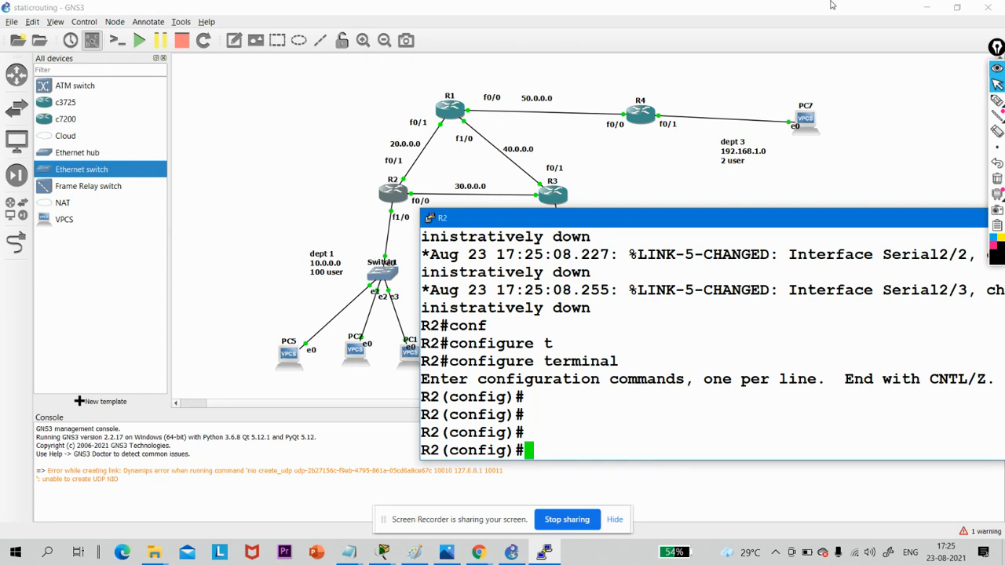
# - Enter interface f1/0 on R2 and enable it with no shutdown
pyautogui.write('int f1/0')
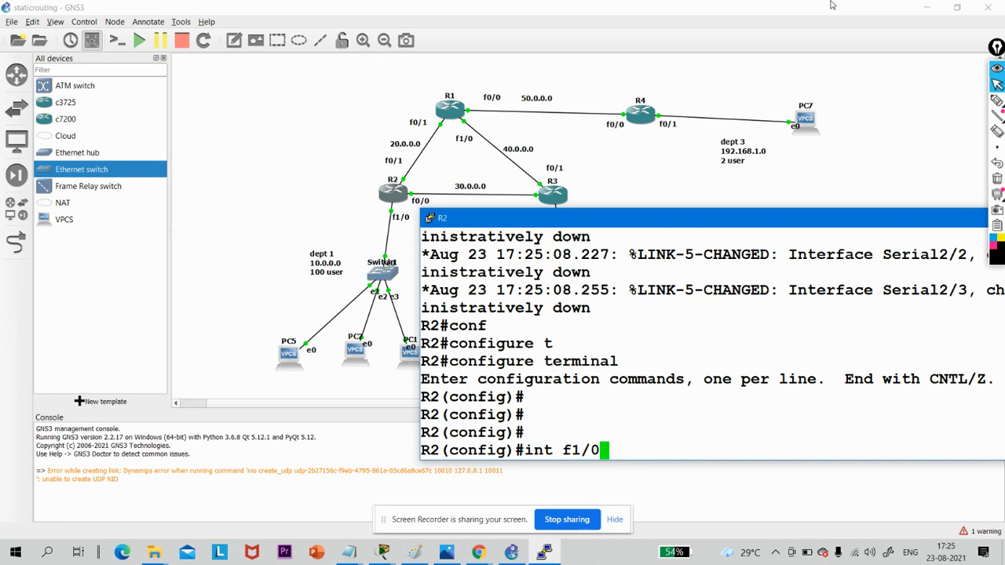
pyautogui.press('Return')
pyautogui.write('no sh')
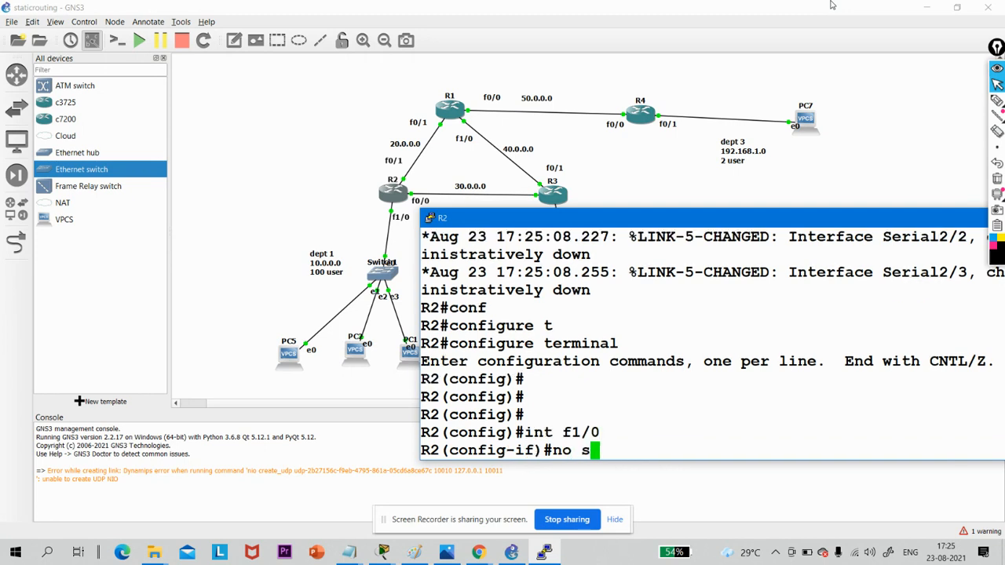
pyautogui.press('Tab')
pyautogui.press('Return')
# - Assign IP address 10.0.0.1 with mask 255.255.255.128 to R2's f1/0 interface
pyautogui.write('ip add')
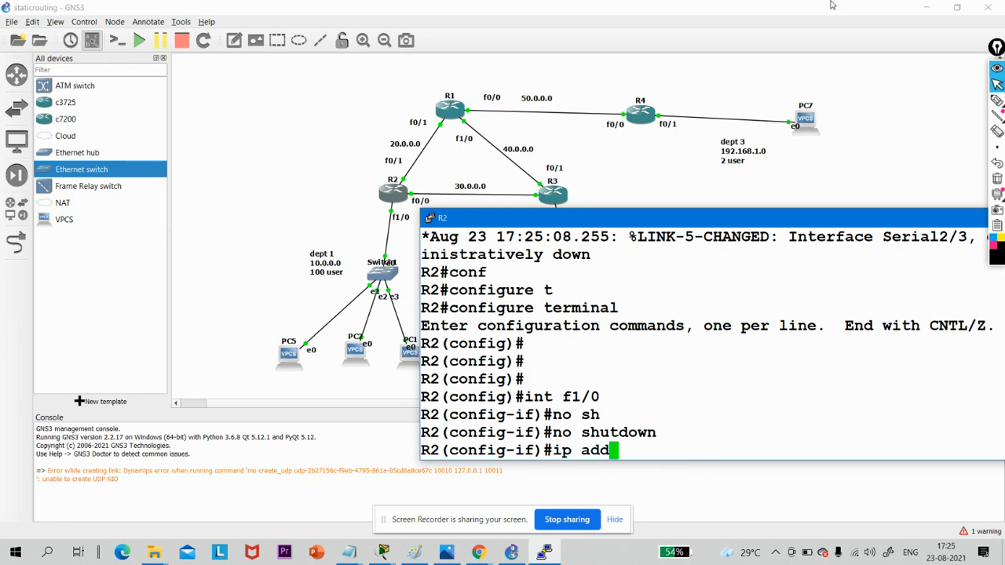
pyautogui.press('Tab')
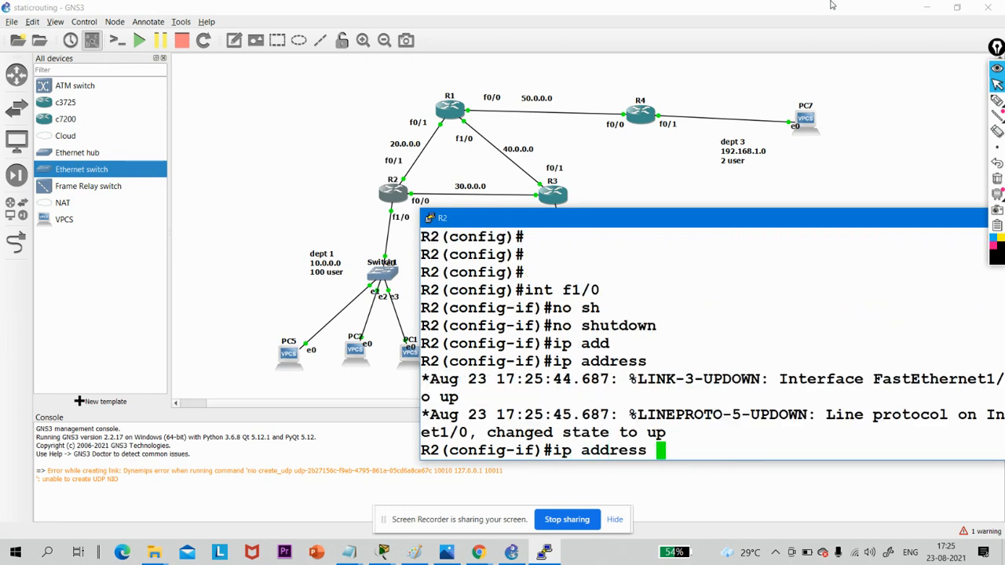
pyautogui.write('10.0.0.1')
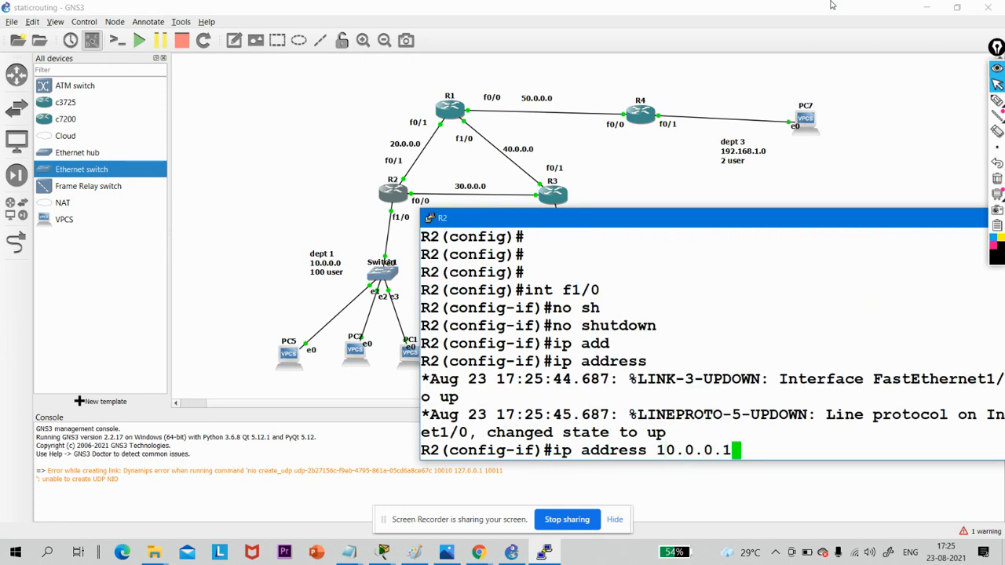
pyautogui.write(' 255.255.255.')
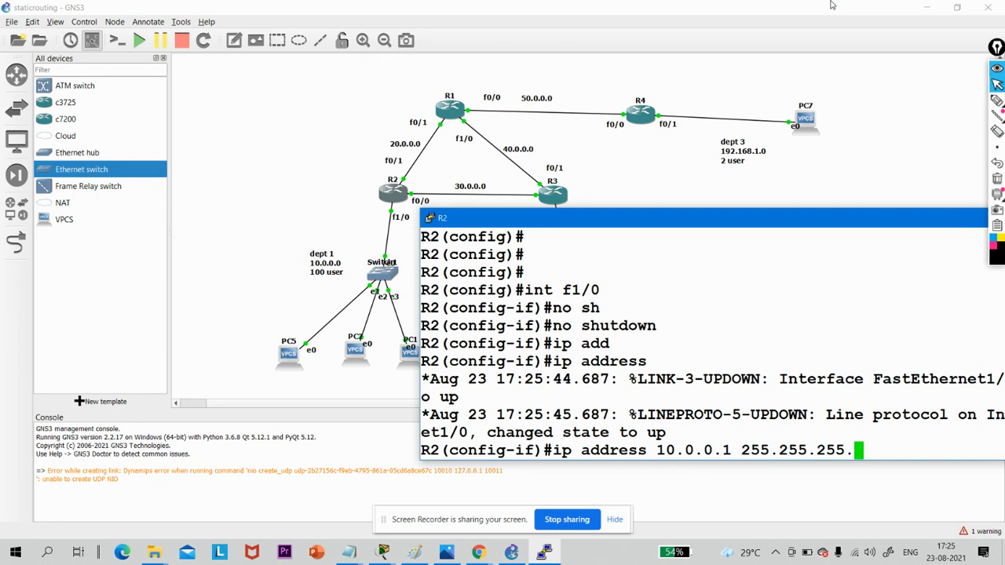
pyautogui.write('128')
pyautogui.press('Return')
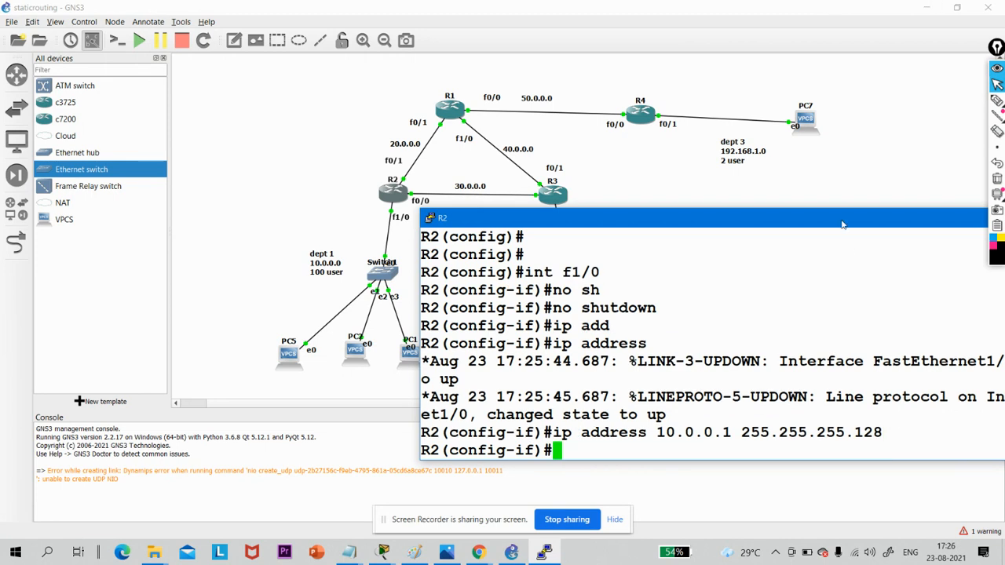
# - Minimize R2's console and open the console of PC5 in dept 1 at its command prompt
pyautogui.moveTo(841, 225); pyautogui.dragTo(555, 212)
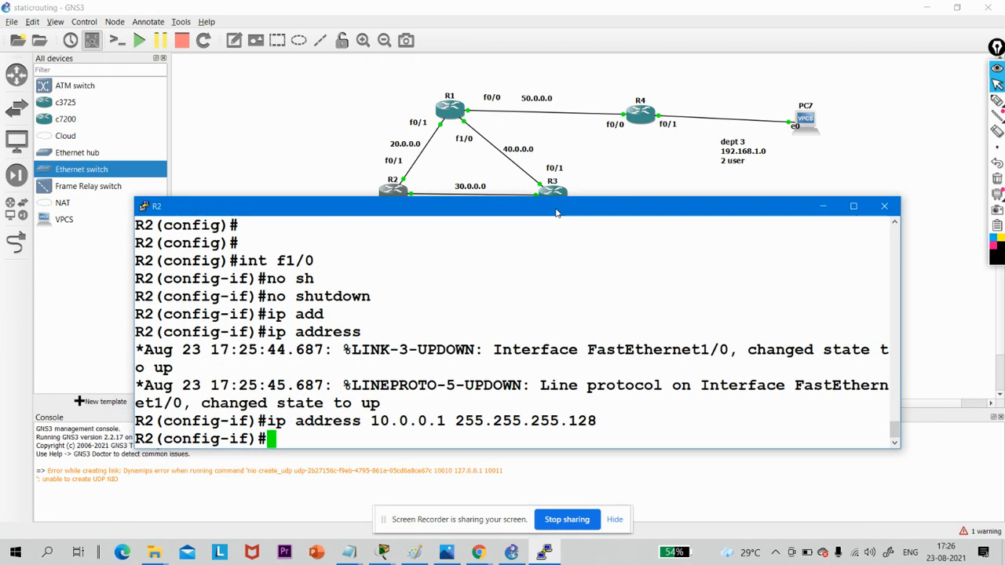
pyautogui.click(822, 208)
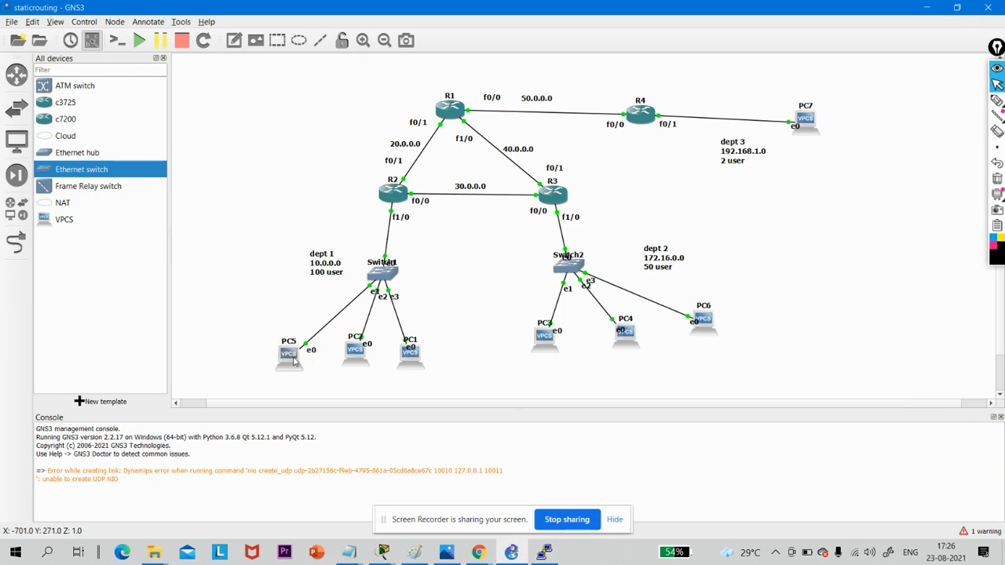
pyautogui.doubleClick(294, 361)
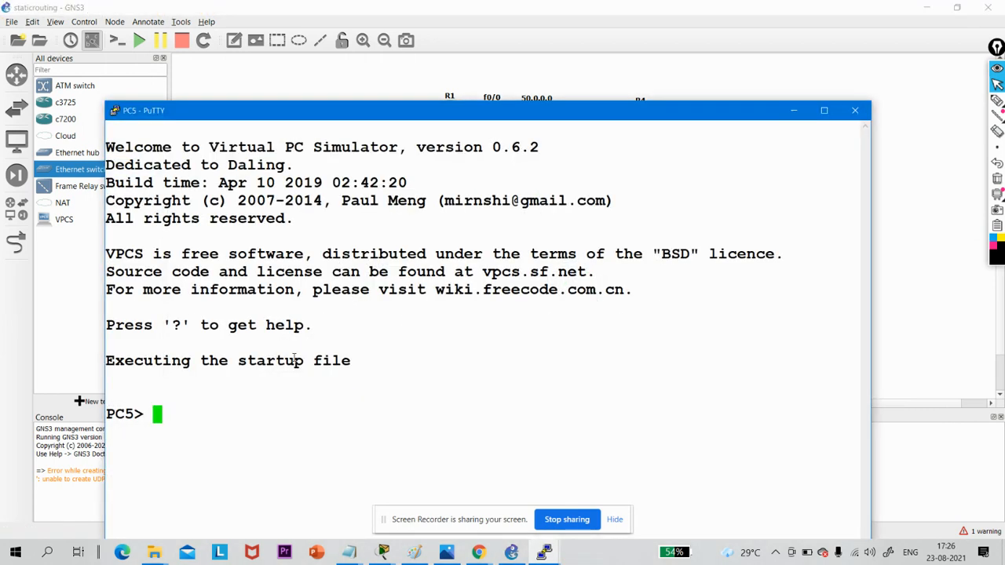
pyautogui.press('Return')
pyautogui.press('Return')
pyautogui.press('Return')
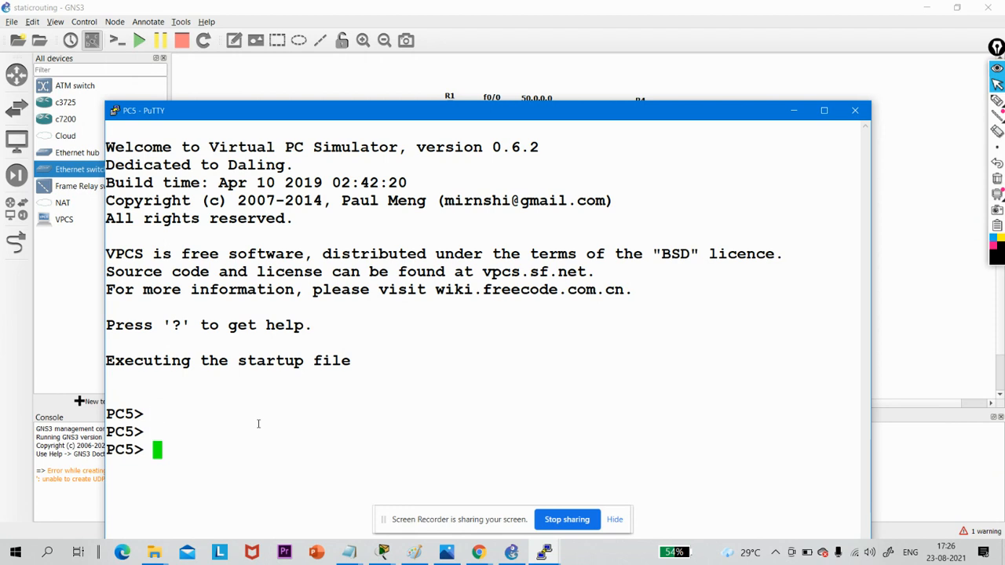
# - Display the help for the ip command on PC5 to examine its address, mask and gateway syntax
pyautogui.write('ip')
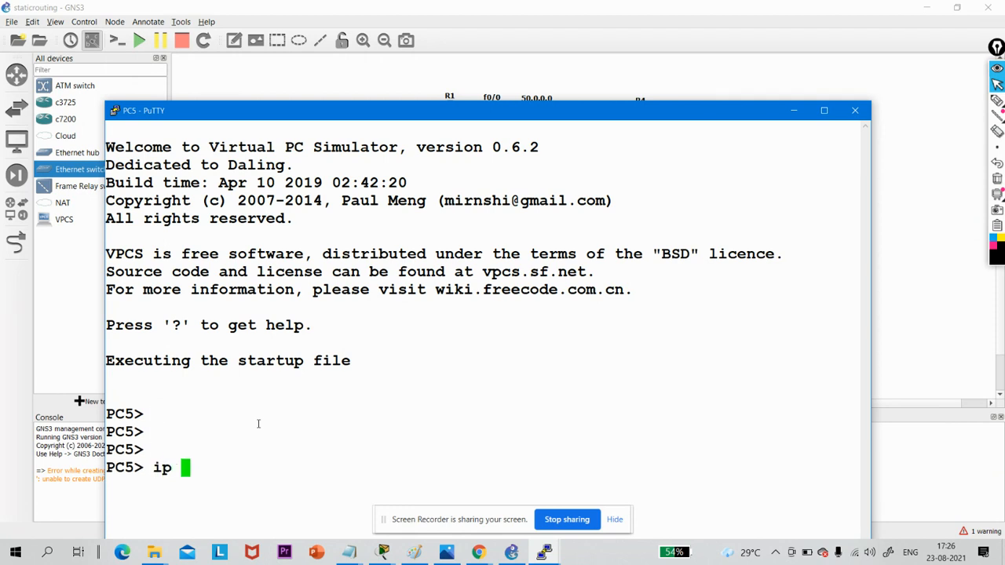
pyautogui.write(' ?')
pyautogui.press('Return')
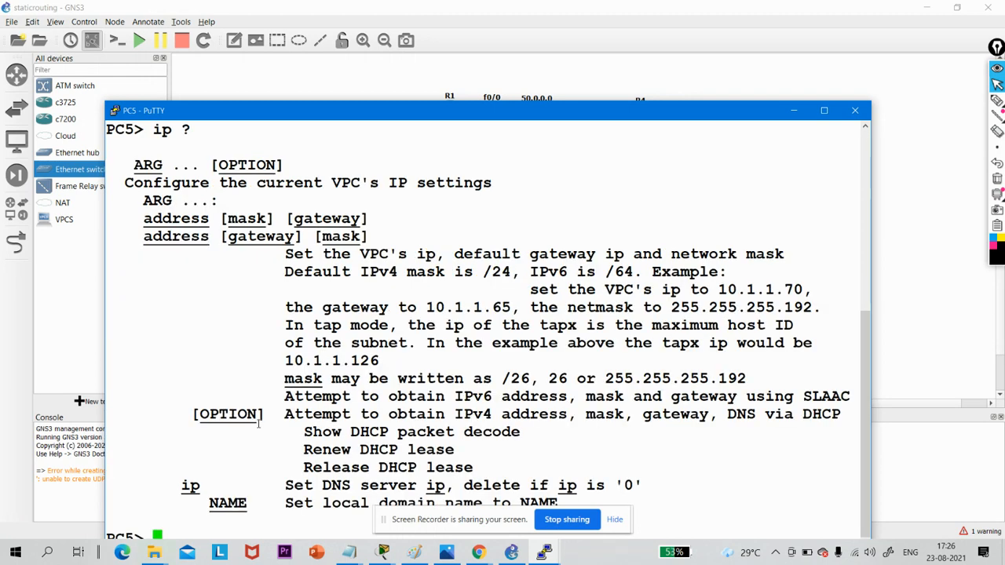
pyautogui.press('Return')
pyautogui.press('Return')
pyautogui.press('Return')
pyautogui.press('Return')
pyautogui.press('Return')
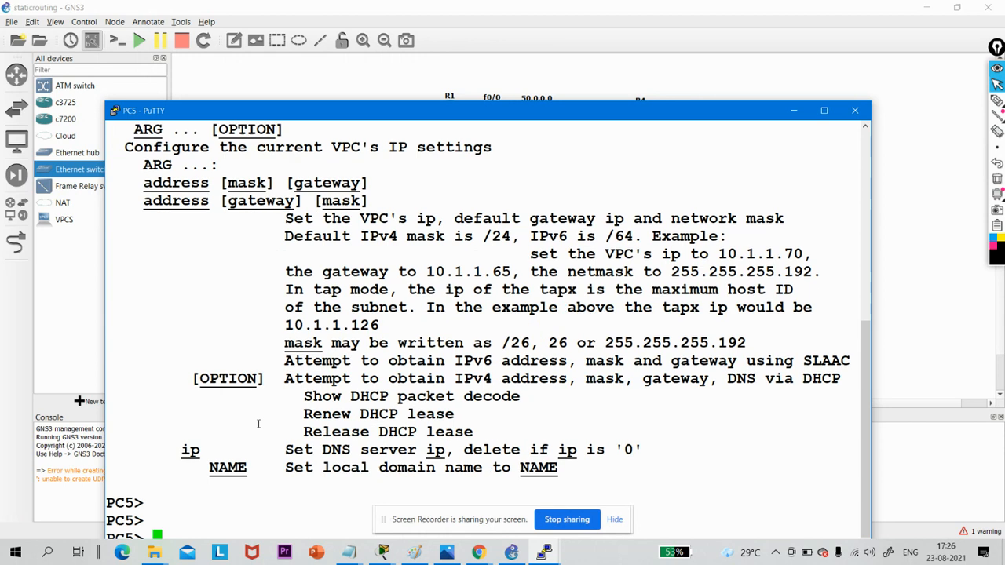
# - Assign PC5 the IP address 10.00000.0.2 with mask 255.255.255.128, moving its console below router R1
pyautogui.write('ip')
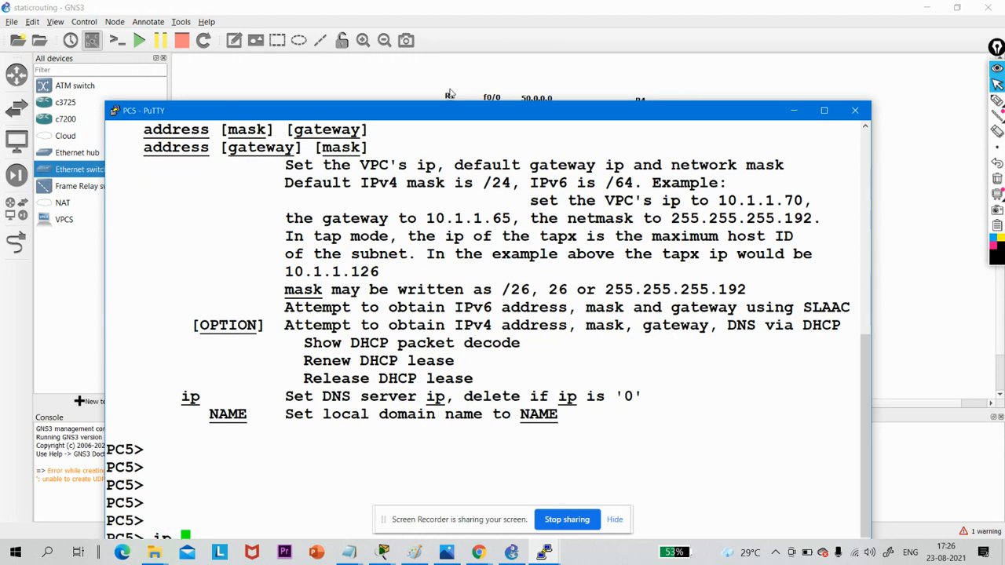
pyautogui.moveTo(517, 100); pyautogui.dragTo(510, 202)
pyautogui.write('10.00')
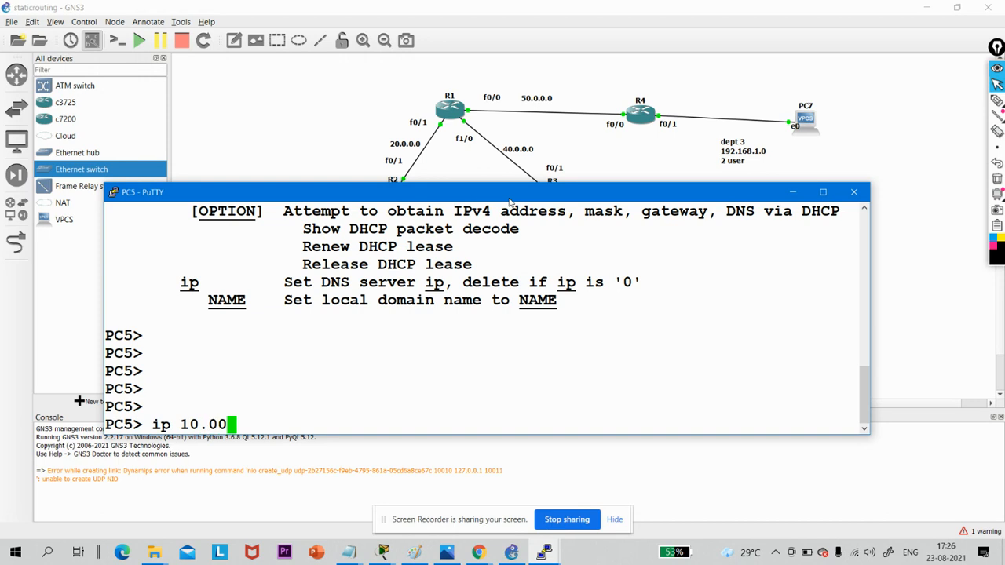
pyautogui.write('000')
pyautogui.write('.0.')
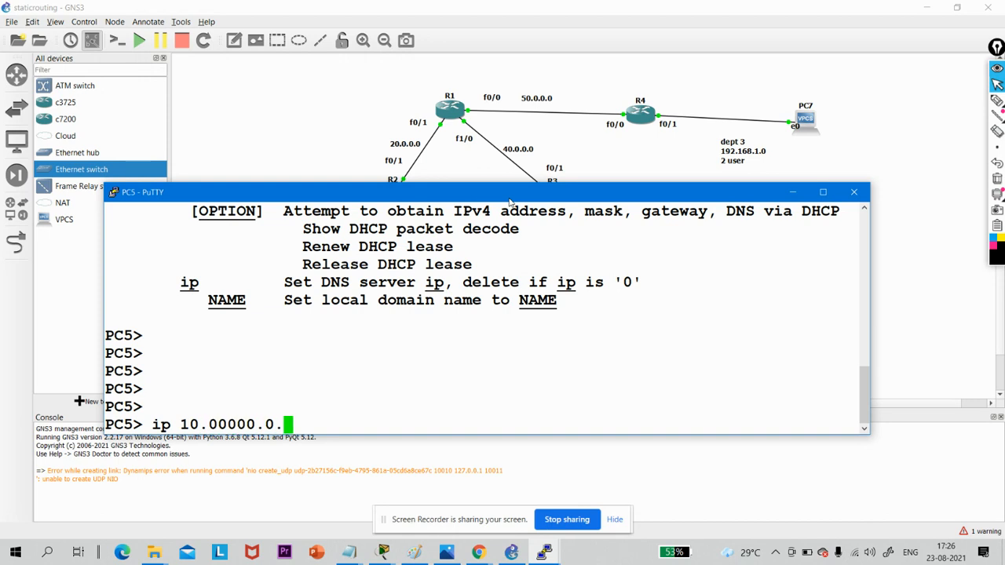
pyautogui.write('2 255.')
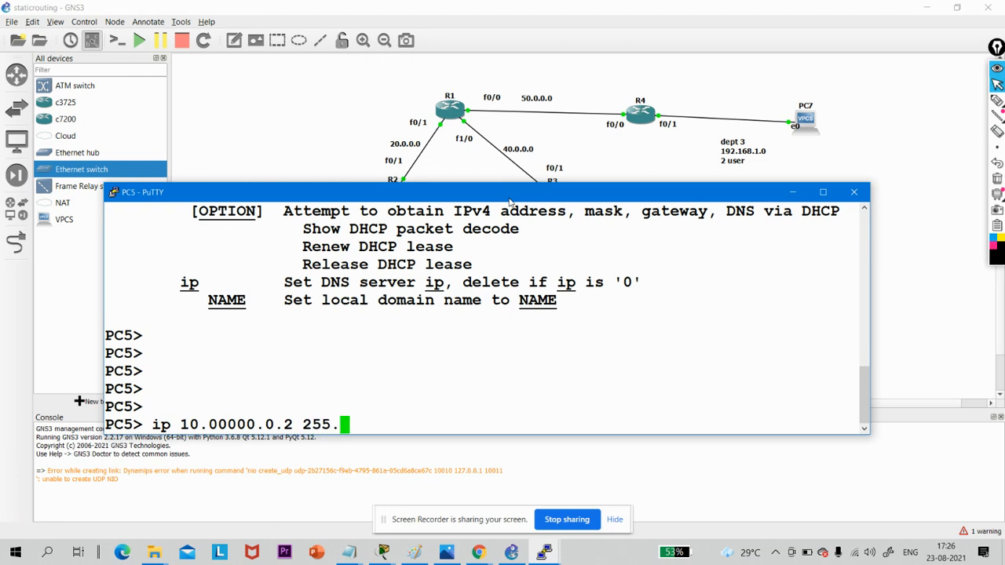
pyautogui.write('255.255.255')
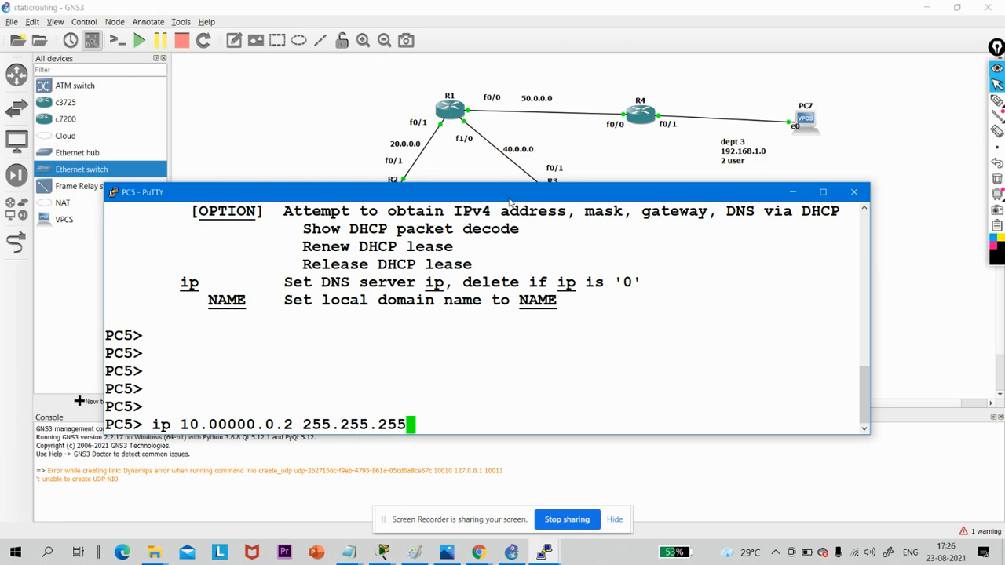
pyautogui.write('128')
pyautogui.press('Return')
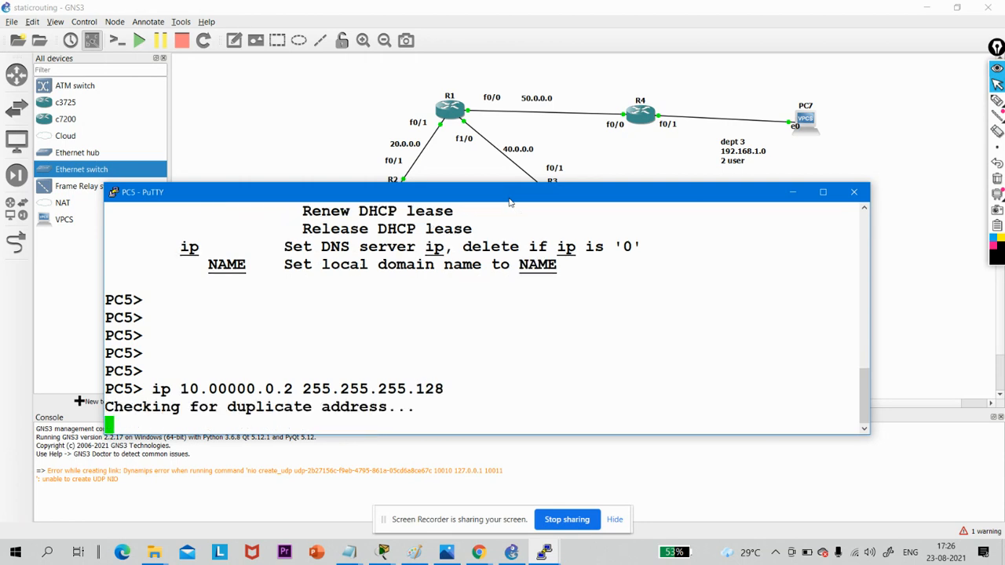
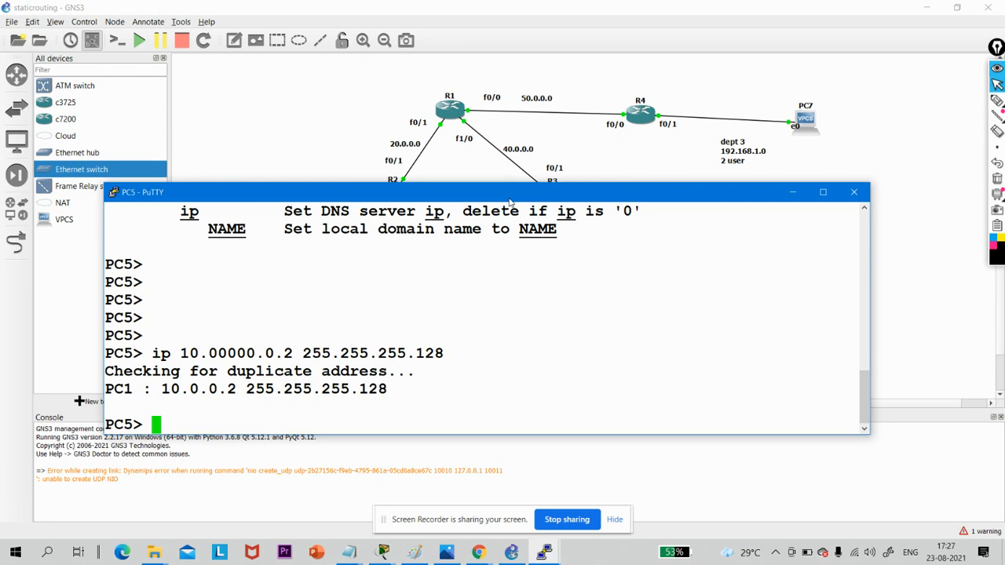
# - Try to reassign PC5 the address 10.00000.0.2 with mask 255.255.255.128, adding 10 as the gateway argument
pyautogui.press('Up')
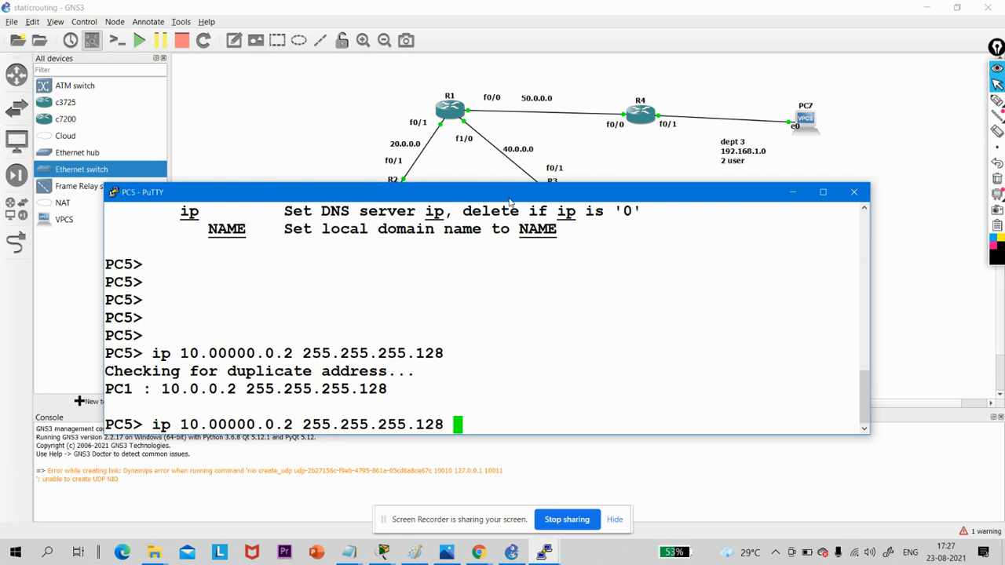
pyautogui.write('10')
pyautogui.press('Return')
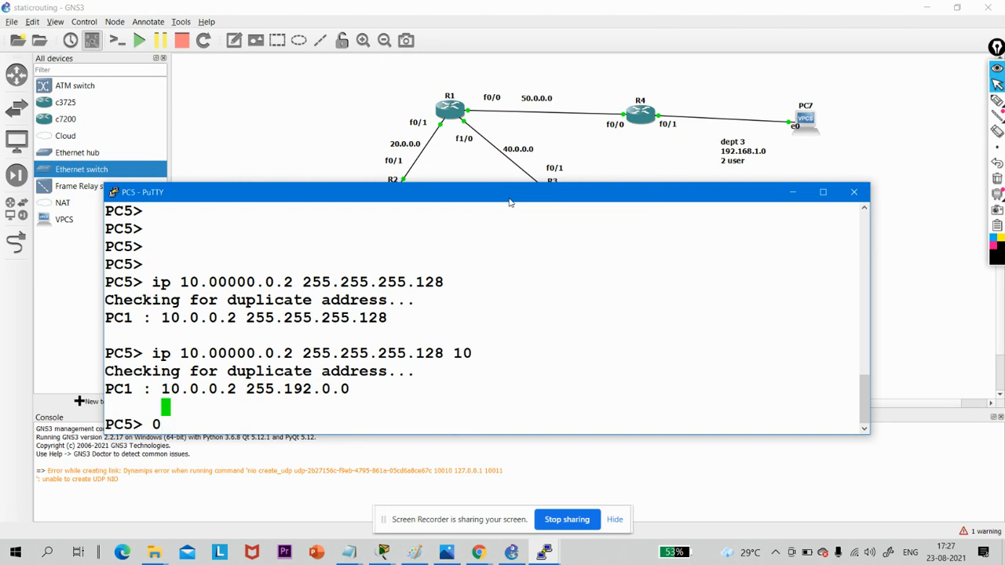
# - Compose a new ip command on PC5 with address 10.0.0.2 and mask 255.255.255.128
pyautogui.press('BackSpace')
pyautogui.press('BackSpace')
pyautogui.write('ip 1')
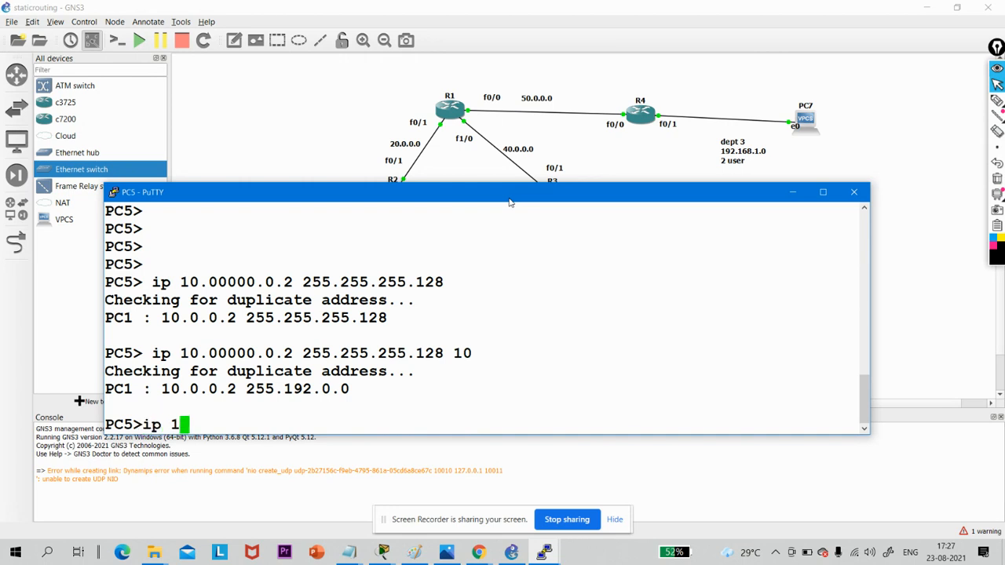
pyautogui.write('0.0.0.2')
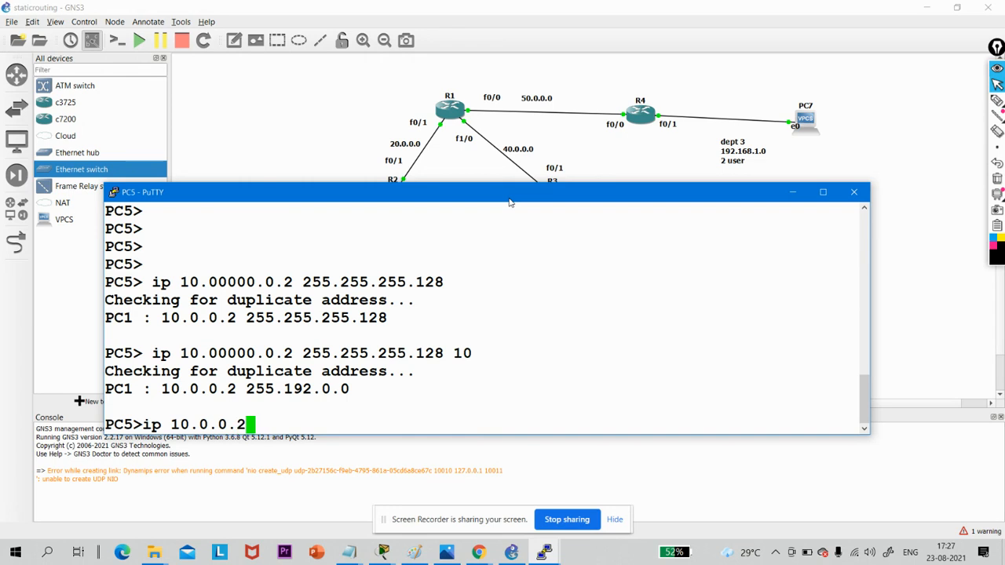
pyautogui.write(' 255.2')
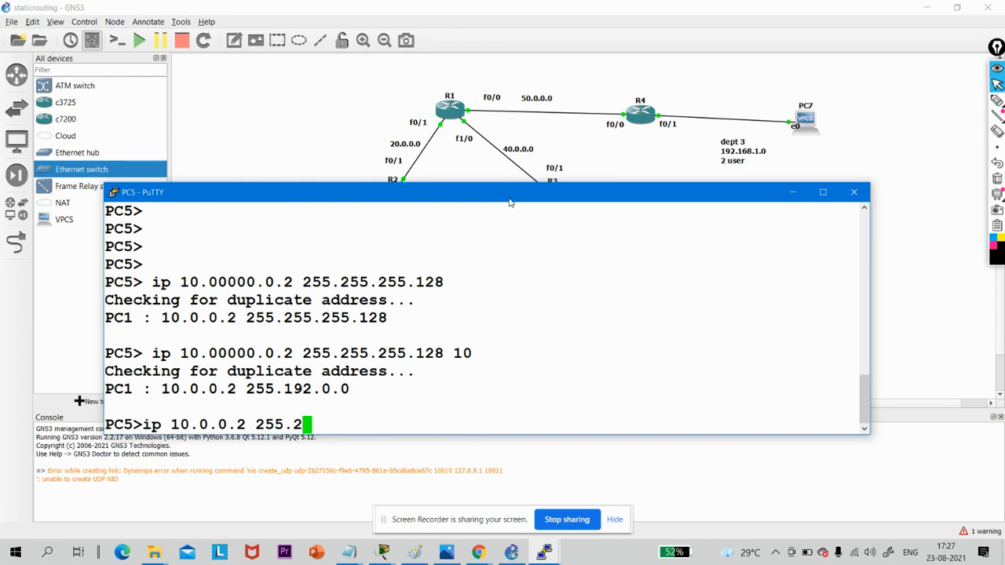
pyautogui.write('55.255')
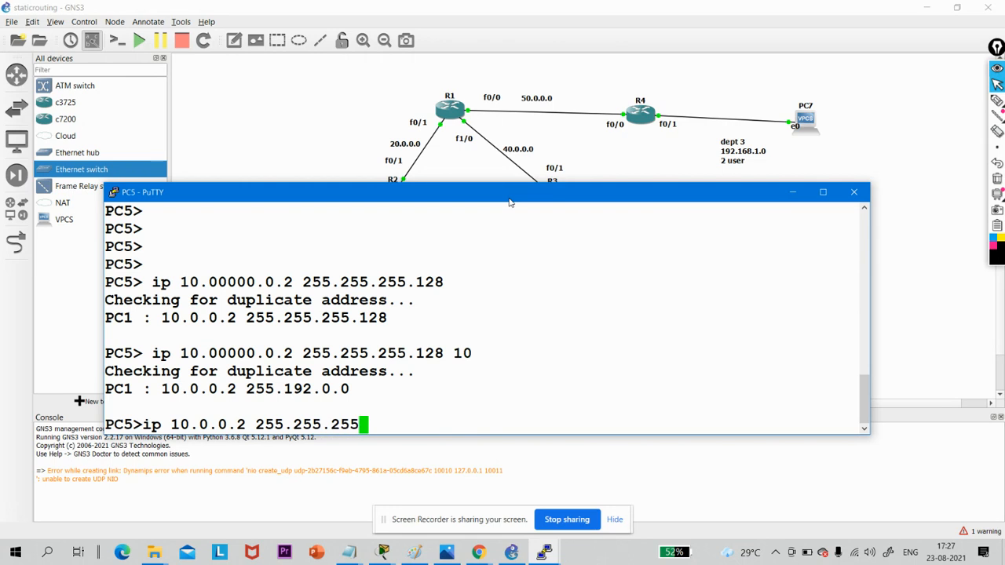
pyautogui.write('.128')
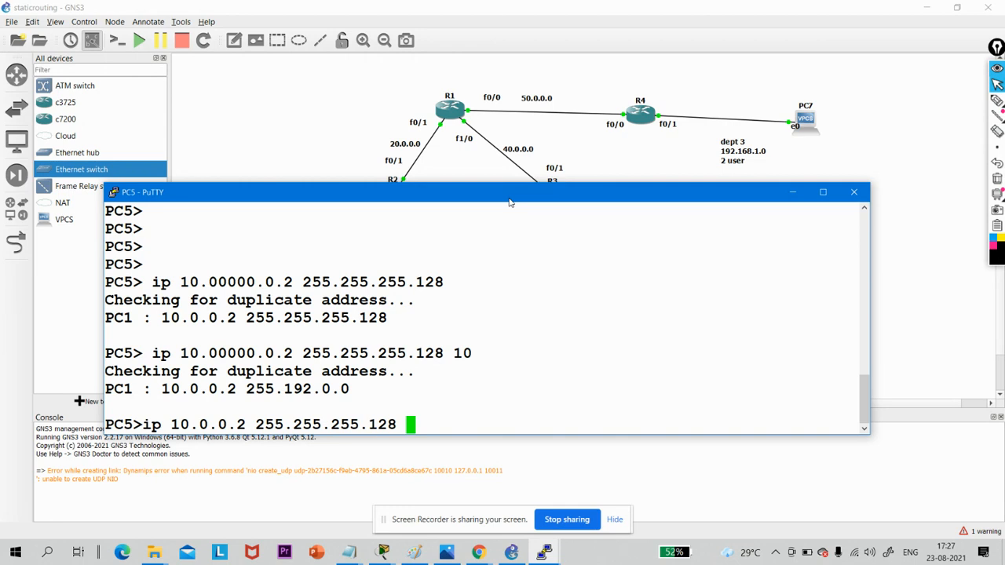
# - Replace the mask in PC5's ip command with prefix /25, add gateway 10.0.0.1, and run it
pyautogui.press('BackSpace')
pyautogui.press('BackSpace')
pyautogui.press('BackSpace')
pyautogui.press('BackSpace')
pyautogui.press('BackSpace')
pyautogui.press('BackSpace')
pyautogui.press('BackSpace')
pyautogui.press('BackSpace')
pyautogui.press('BackSpace')
pyautogui.press('BackSpace')
pyautogui.press('BackSpace')
pyautogui.press('BackSpace')
pyautogui.press('BackSpace')
pyautogui.press('BackSpace')
pyautogui.press('BackSpace')
pyautogui.press('BackSpace')
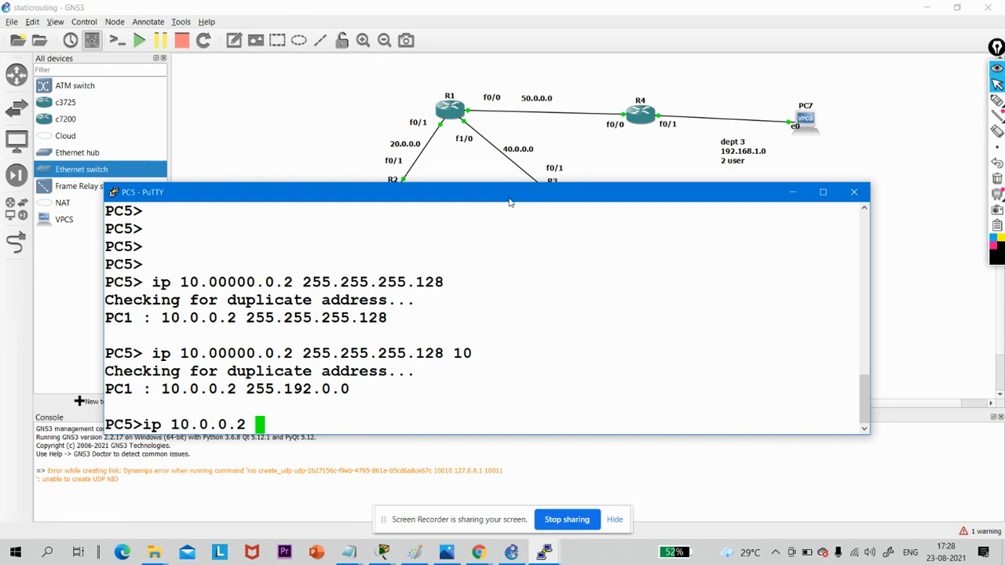
pyautogui.press('BackSpace')
pyautogui.write('/')
pyautogui.write('25')
pyautogui.write(' 10.0.0.')
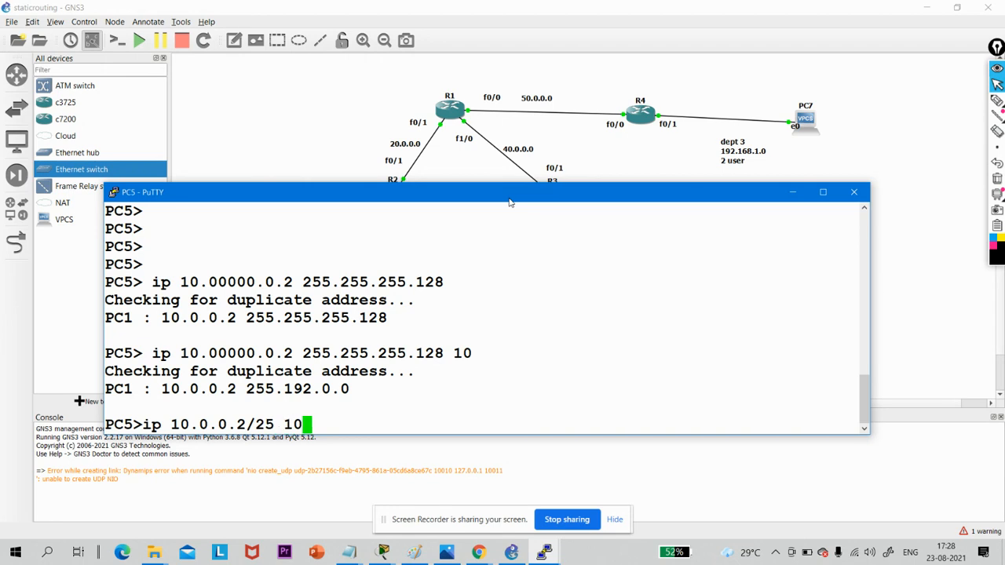
pyautogui.write('1')
pyautogui.press('Return')
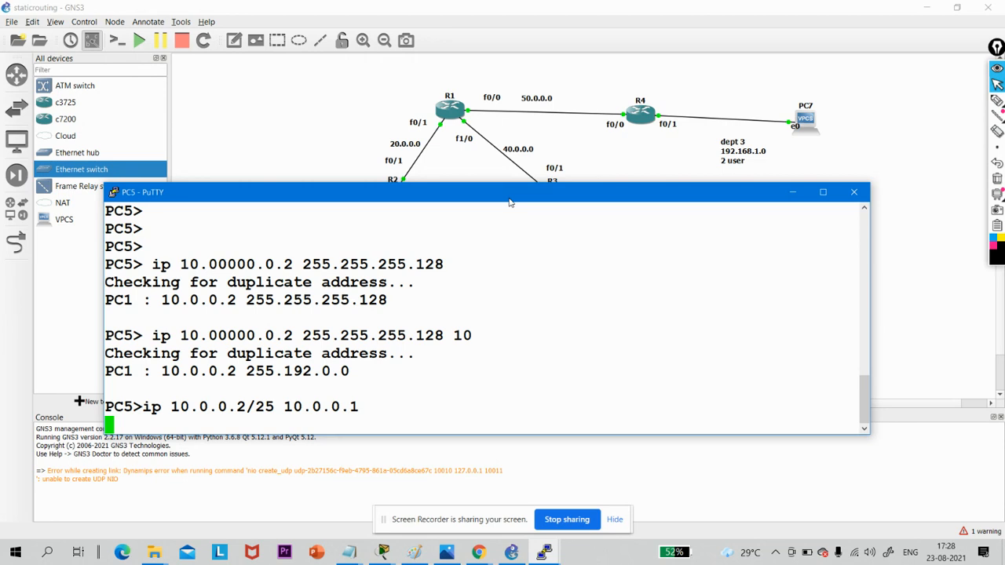
# - Check PC5's console for a response with blank lines and close its session
pyautogui.press('Return')
pyautogui.press('Return')
pyautogui.press('Return')
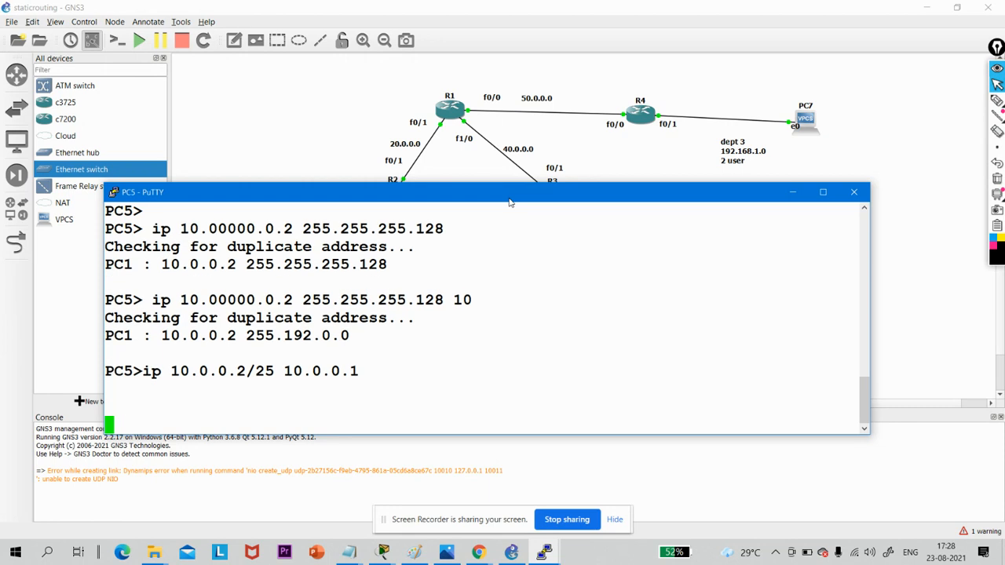
pyautogui.press('Return')
pyautogui.press('Return')
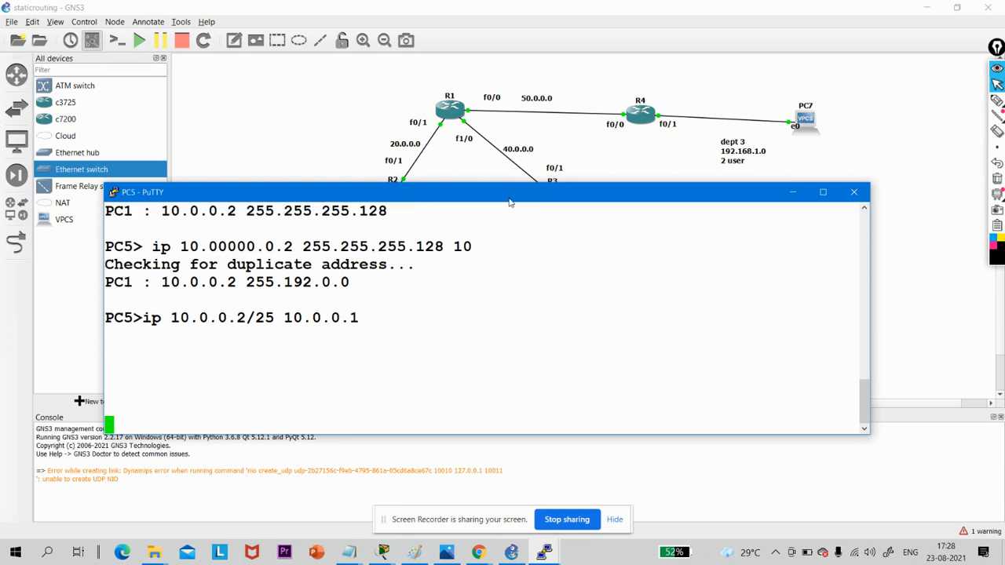
pyautogui.press('Return')
pyautogui.press('Return')
pyautogui.press('Return')
pyautogui.press('Return')
pyautogui.press('Return')
pyautogui.press('Return')
pyautogui.press('Return')
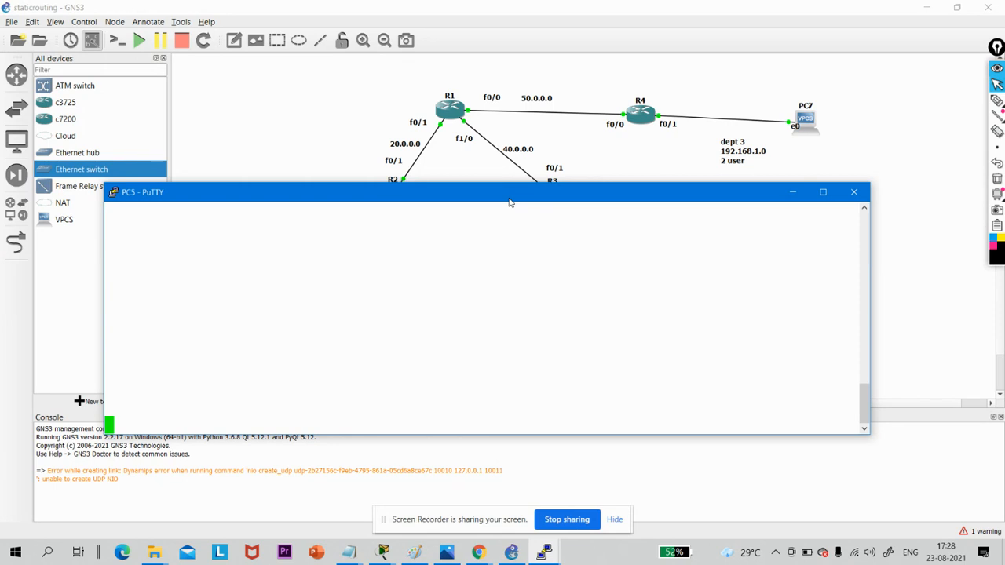
pyautogui.click(853, 193)
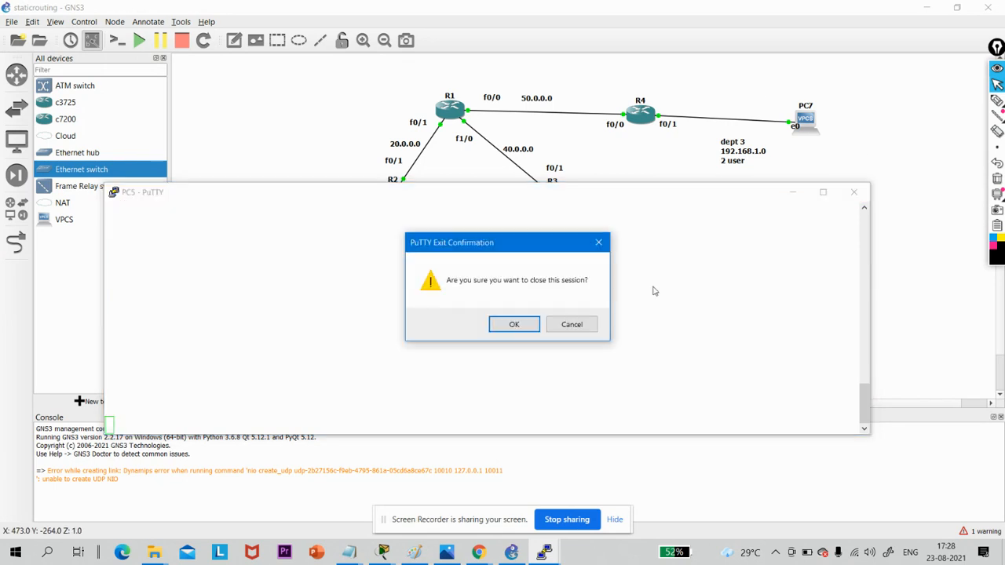
pyautogui.click(513, 325)
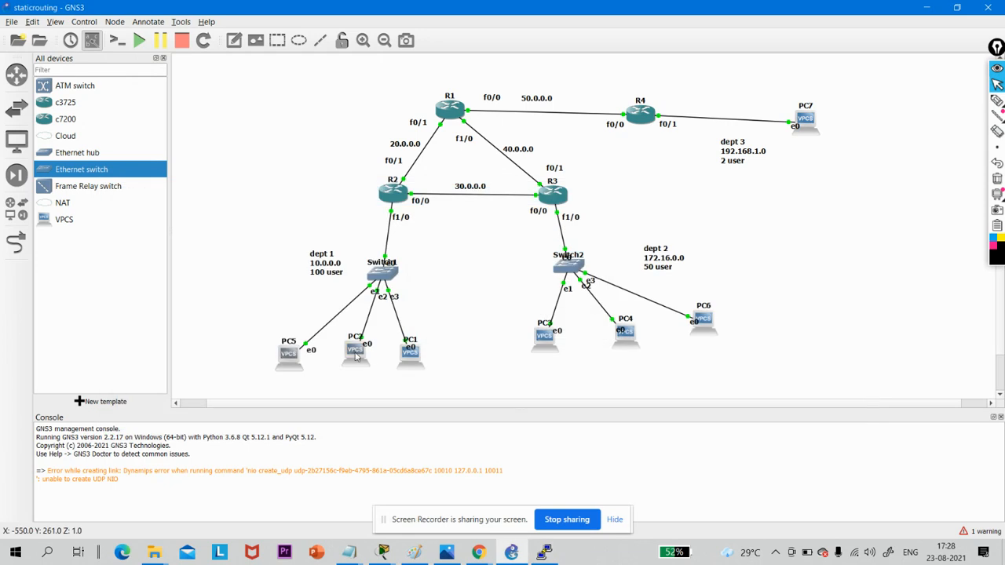
pyautogui.hotkey('alt', 'Tab')
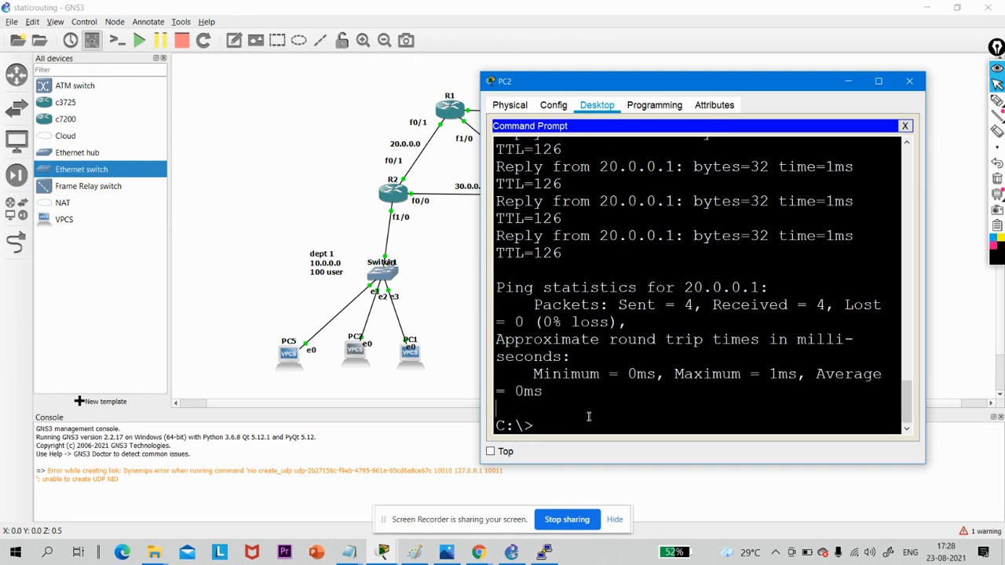
pyautogui.press('Return')
pyautogui.press('Return')
pyautogui.press('Return')
pyautogui.press('Return')
pyautogui.press('Return')
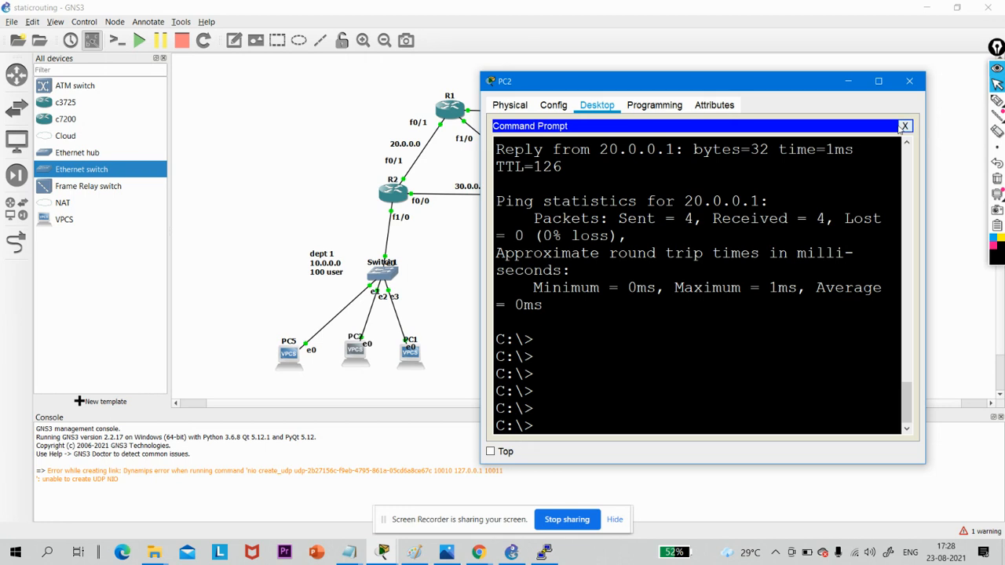
pyautogui.click(909, 81)
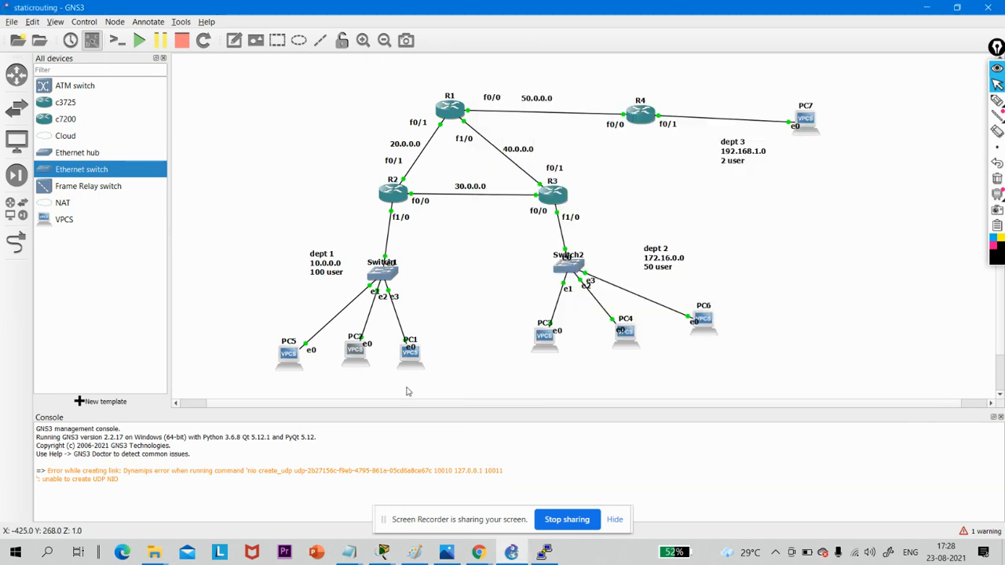
# - Open the console of PC2 in dept 1 and assign it the IP address 10.0.0.3 with a subnet mask
pyautogui.doubleClick(357, 353)
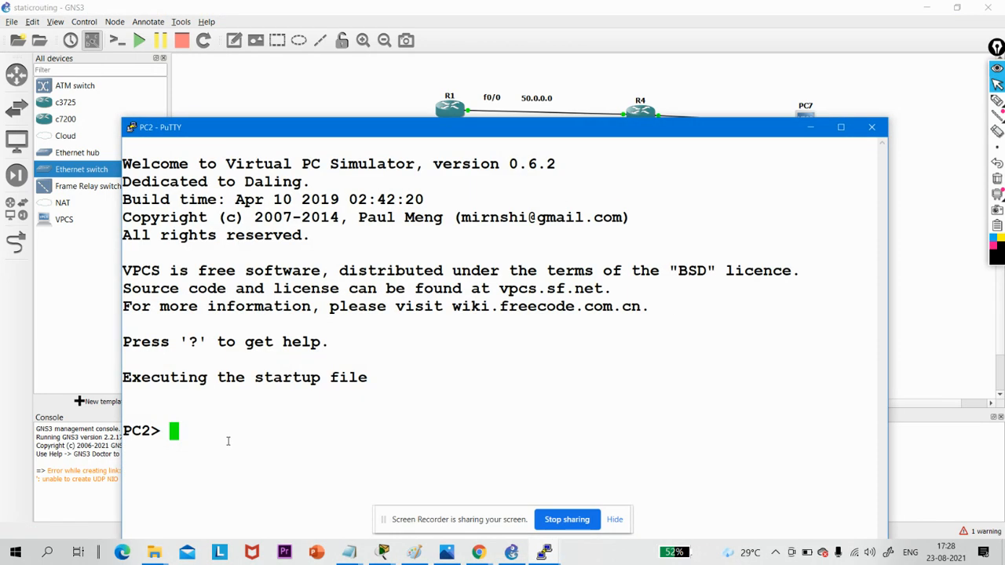
pyautogui.write('ip 10.0.0.3')
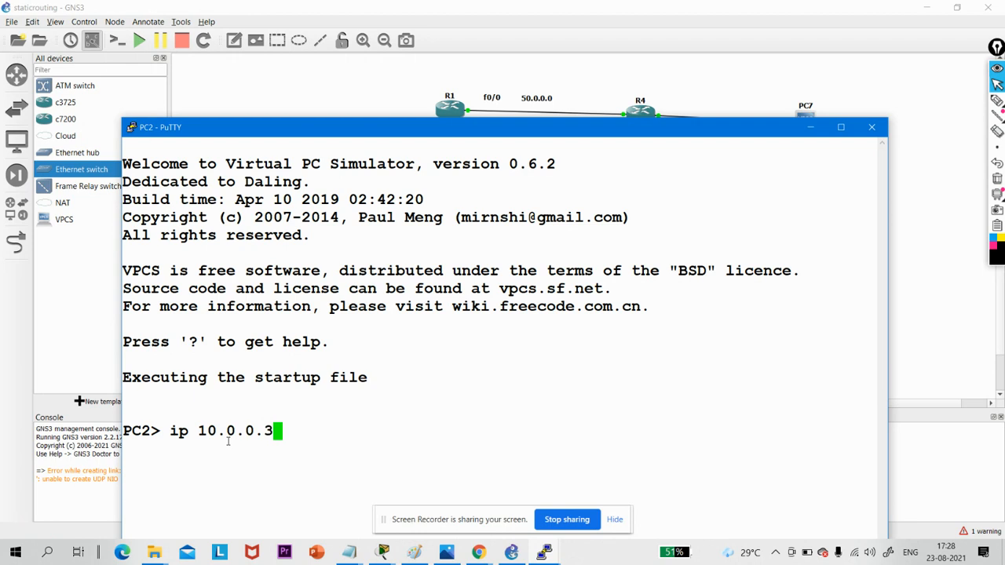
pyautogui.write(' 255.255.255')
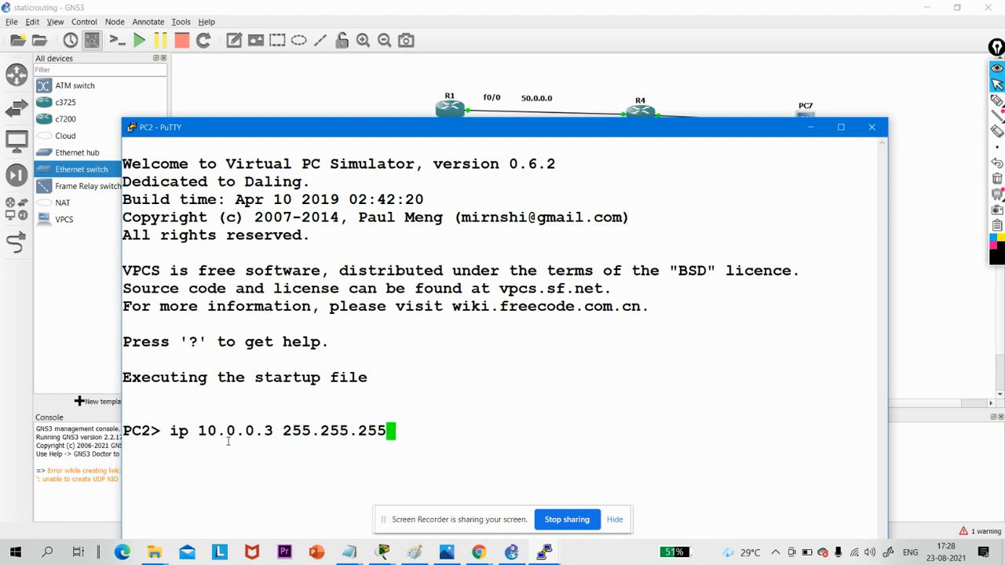
pyautogui.press('Return')
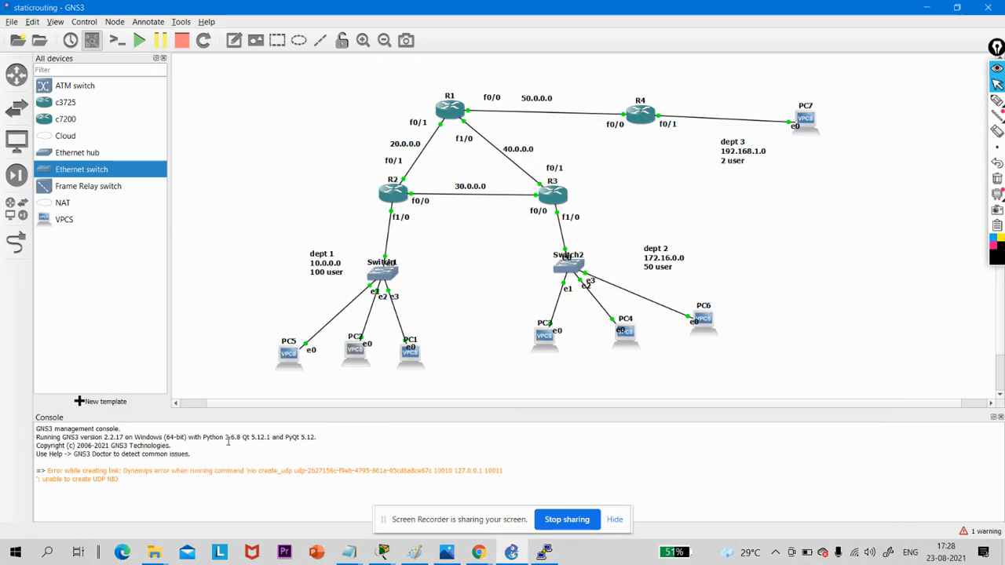
# - Open PC1's console and assign it IP address 10.0.0.3 with mask 255.255.255.128 and gateway 10.0.0.1
pyautogui.doubleClick(409, 353)
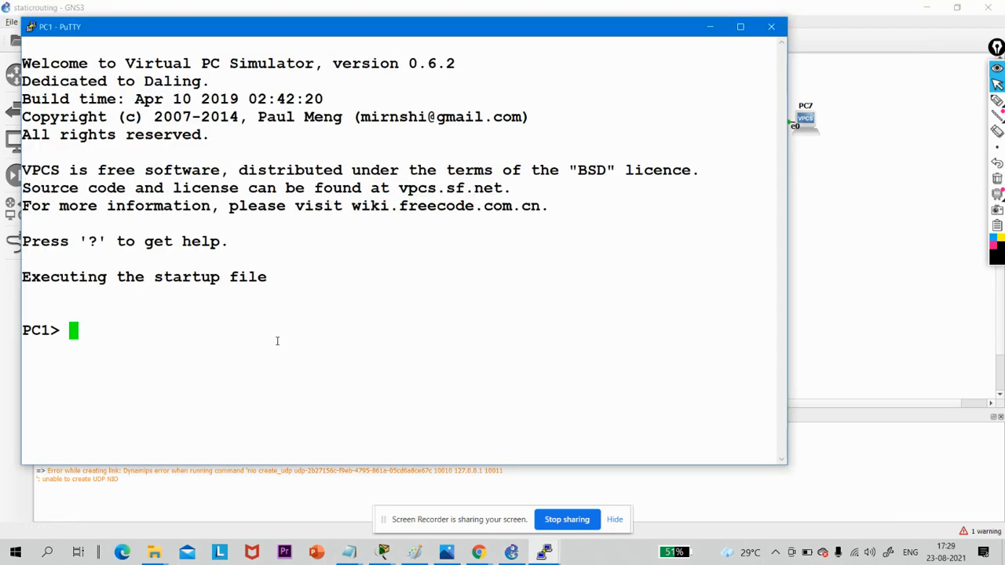
pyautogui.write('ip 10.0.0.')
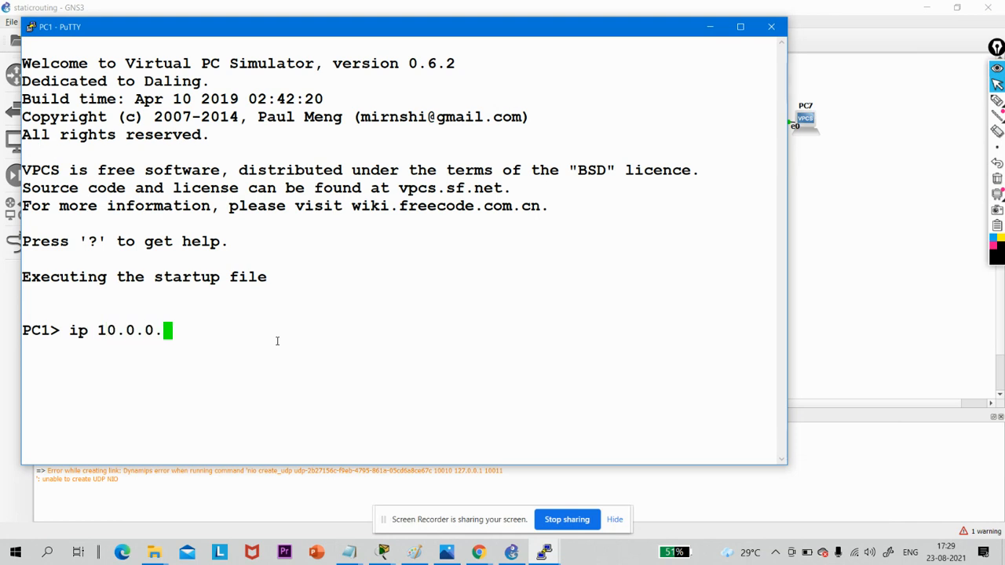
pyautogui.write('3 255.255.255.')
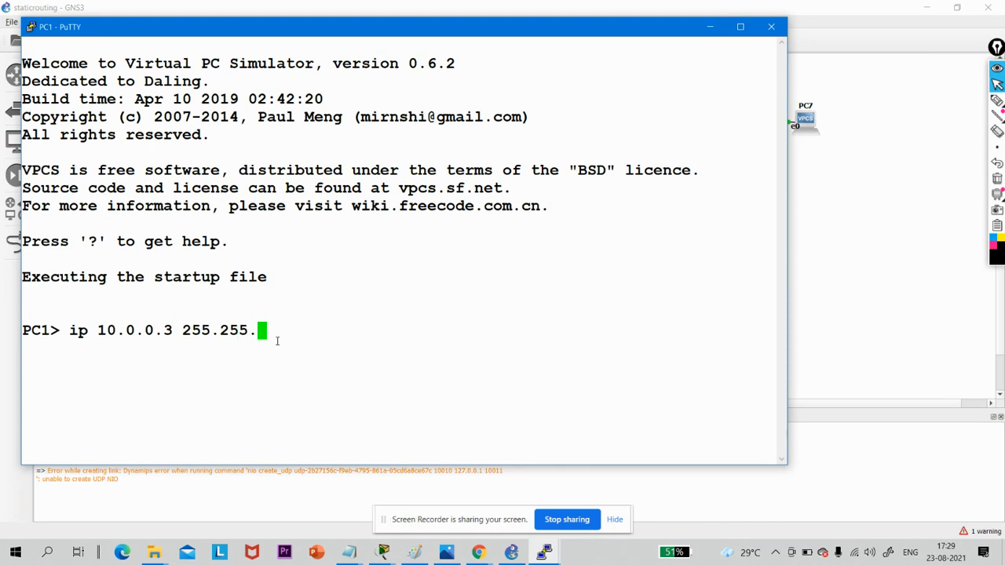
pyautogui.write('128 ')
pyautogui.write('10.0.0.')
pyautogui.write('1')
pyautogui.press('Return')
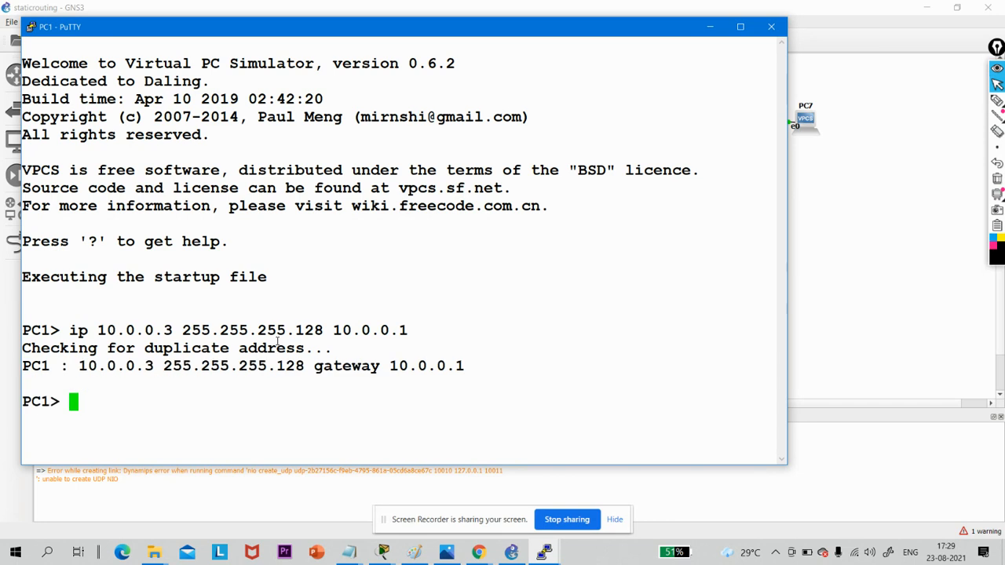
# - Try to display PC1's address settings with the commands show ip add and show ipv4
pyautogui.write('show i')
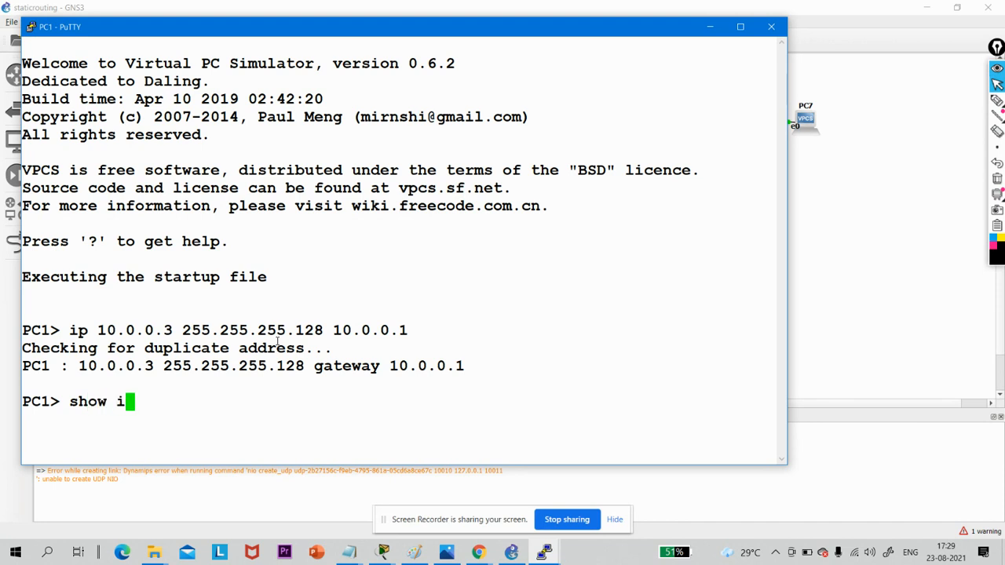
pyautogui.write('p add')
pyautogui.press('Return')
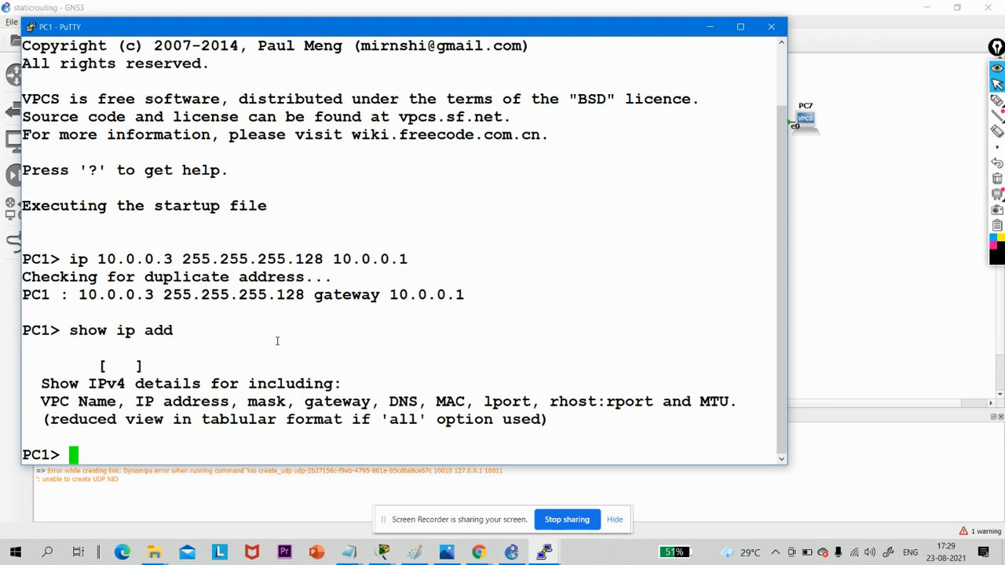
pyautogui.write('show ')
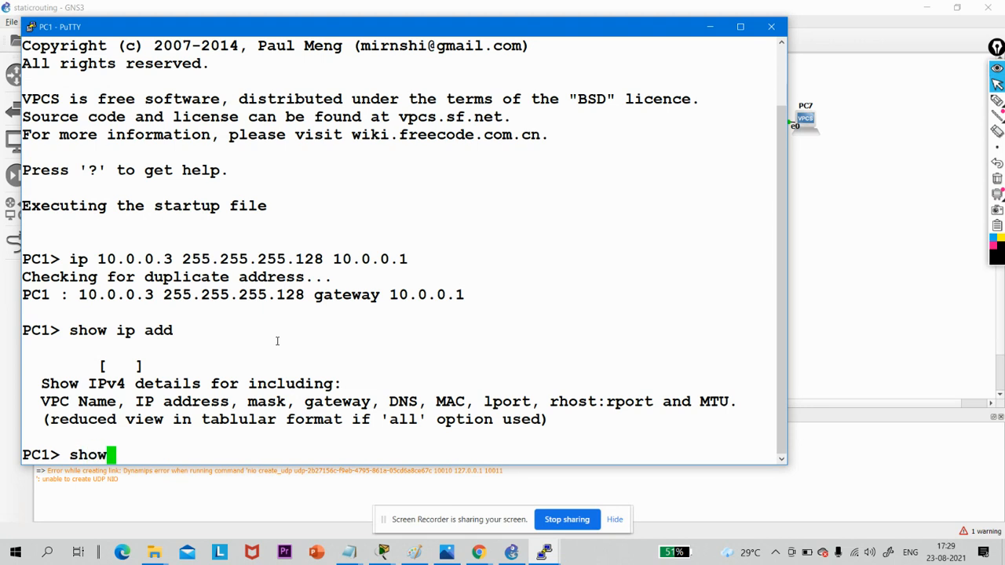
pyautogui.write('ip')
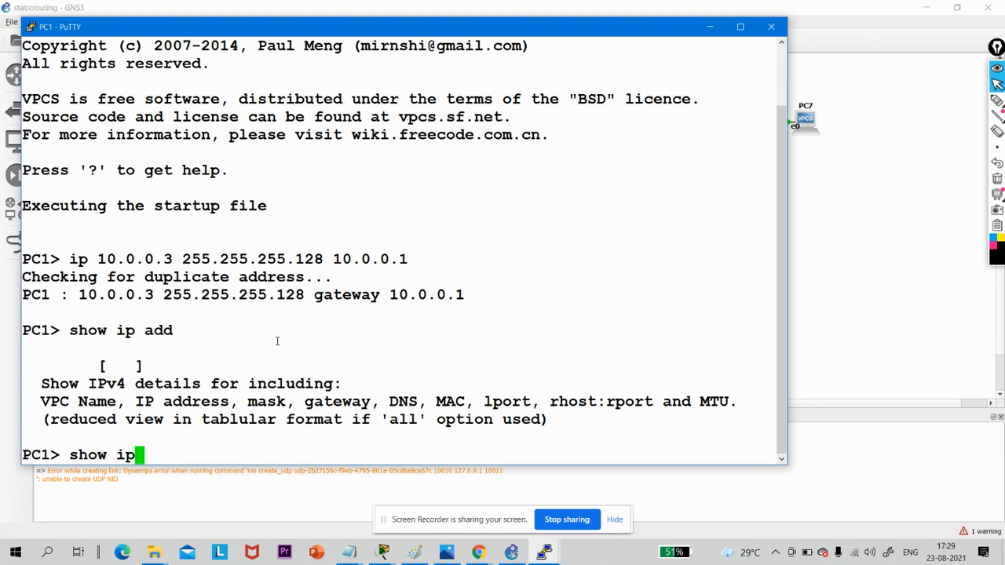
pyautogui.write('v4')
pyautogui.press('Return')
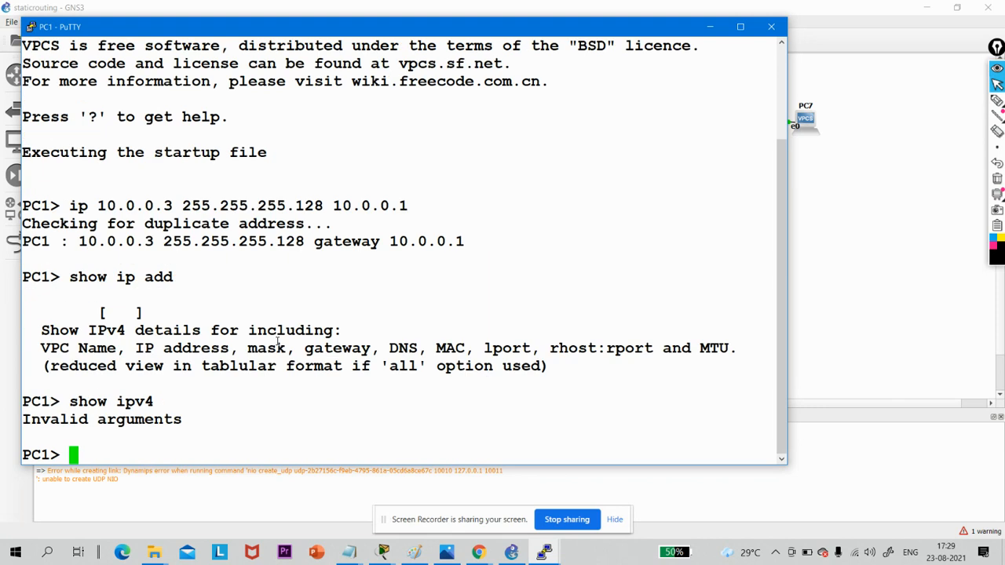
# - Display the help for the show command on PC1 to examine its available arguments
pyautogui.write('show ')
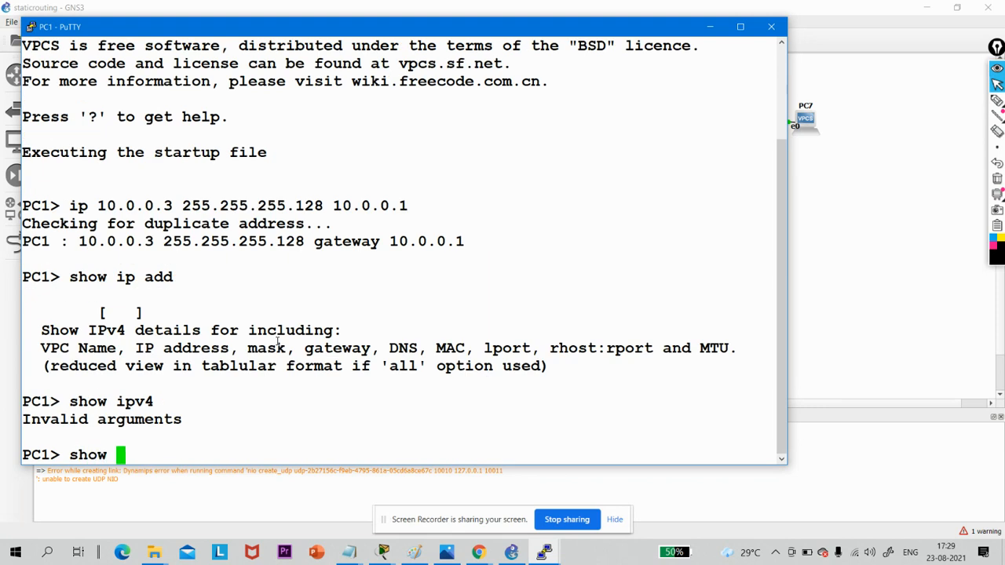
pyautogui.write('?')
pyautogui.press('Return')
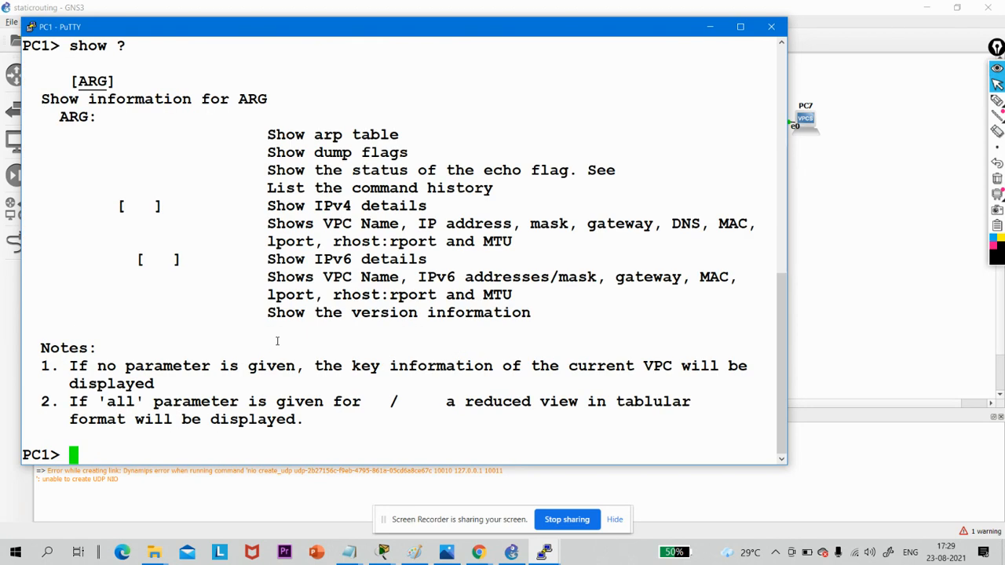
# - Display PC1's IP address, mask and gateway with show ip, and highlight the command in the console
pyautogui.write('show ip')
pyautogui.press('Return')
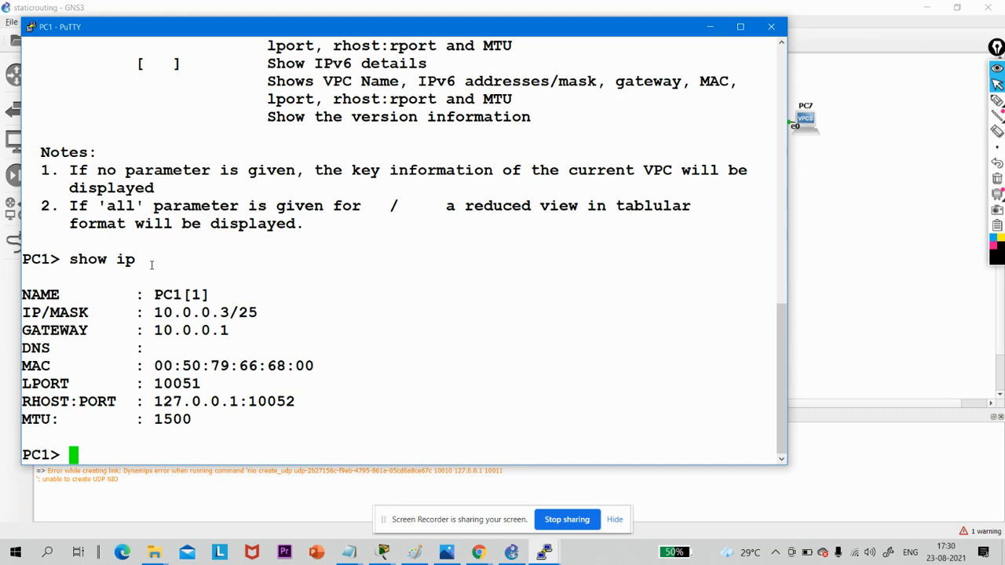
pyautogui.moveTo(151, 265); pyautogui.dragTo(84, 259)
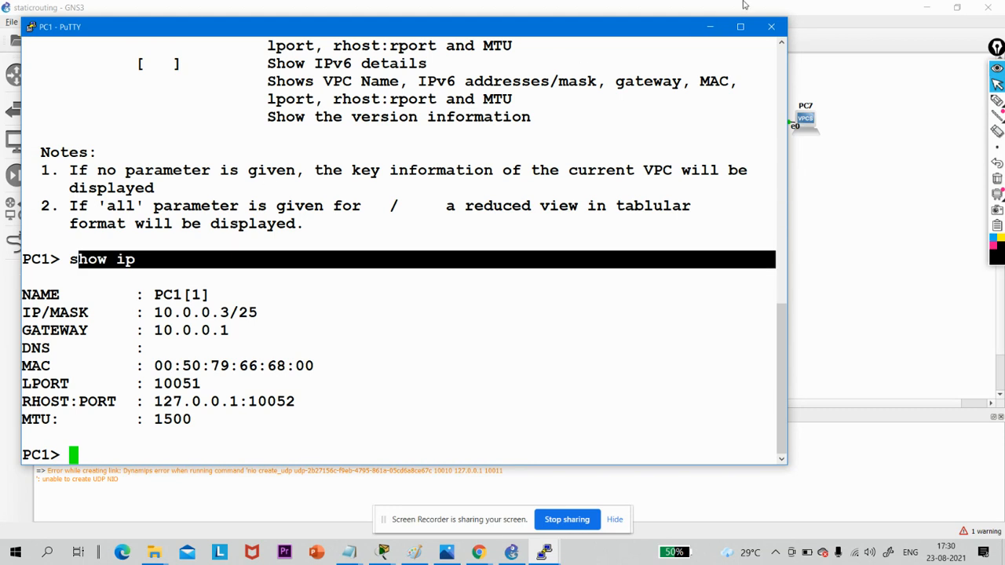
# - Minimize PC1's console, open PC5's console to try bringing up its prompt, and close the PC5 session
pyautogui.click(709, 26)
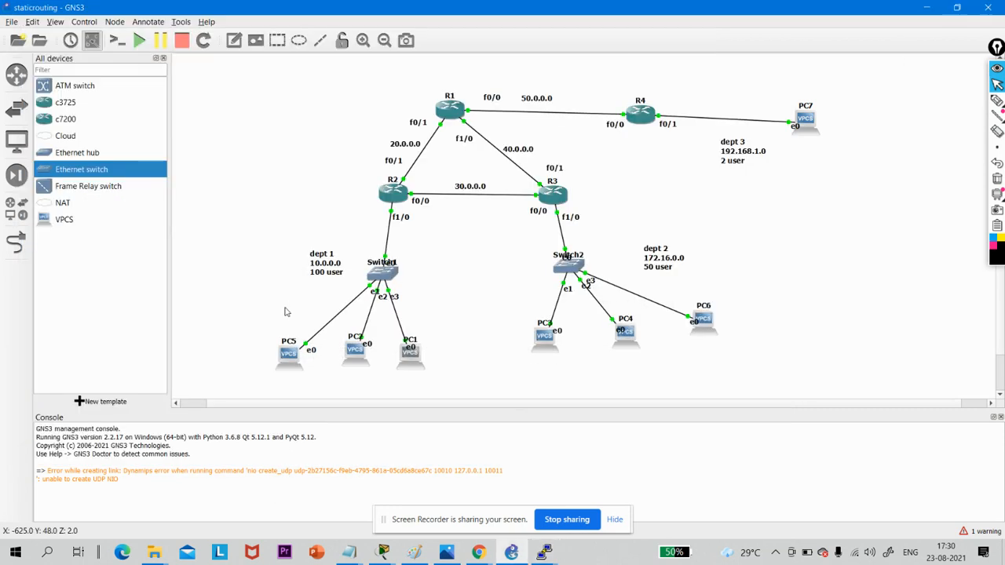
pyautogui.doubleClick(290, 359)
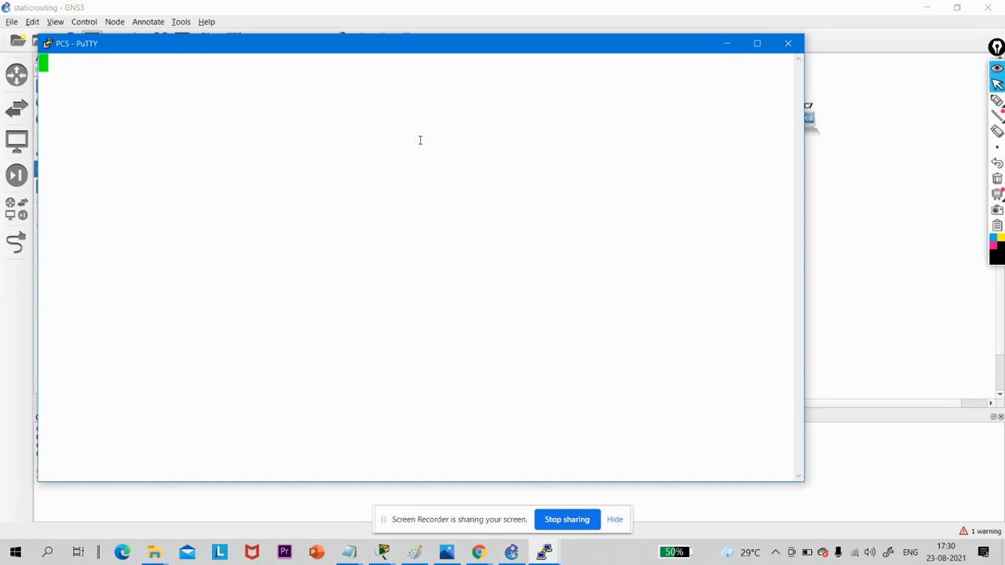
pyautogui.press('Return')
pyautogui.press('Return')
pyautogui.press('Return')
pyautogui.press('Return')
pyautogui.click(787, 43)
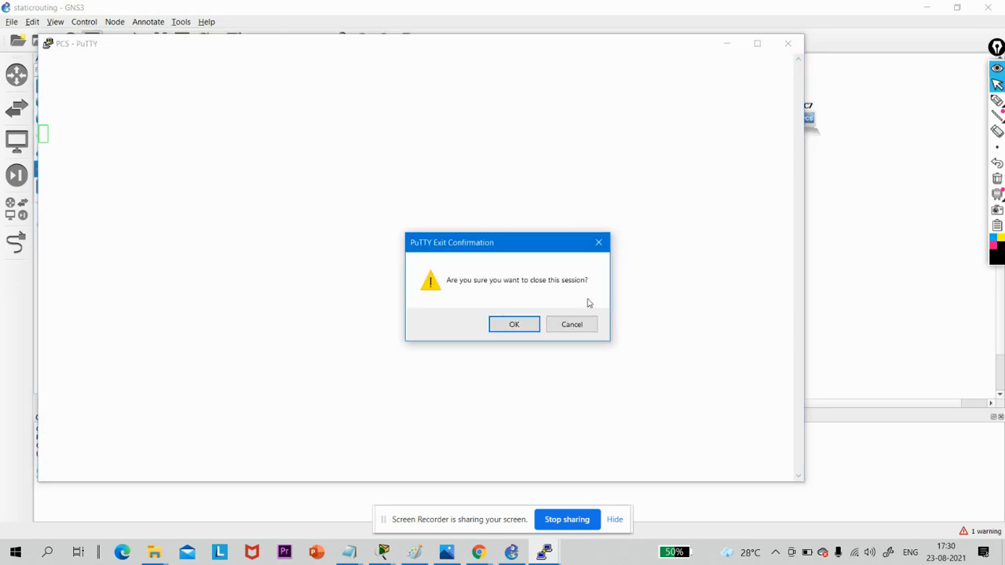
pyautogui.click(513, 324)
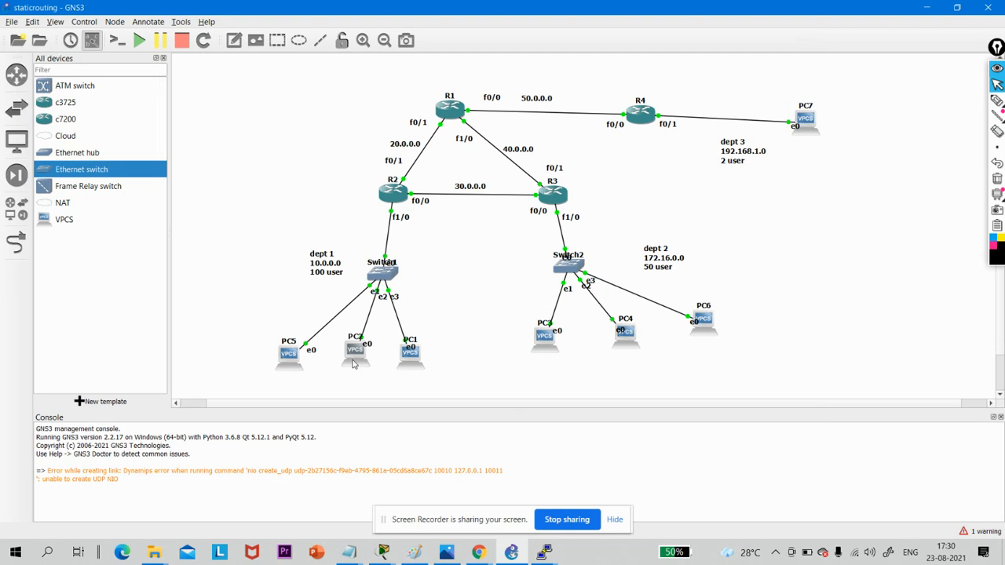
# - Try to close all console windows together, and reopen PC5's console to check for a prompt before closing it
pyautogui.rightClick(544, 552)
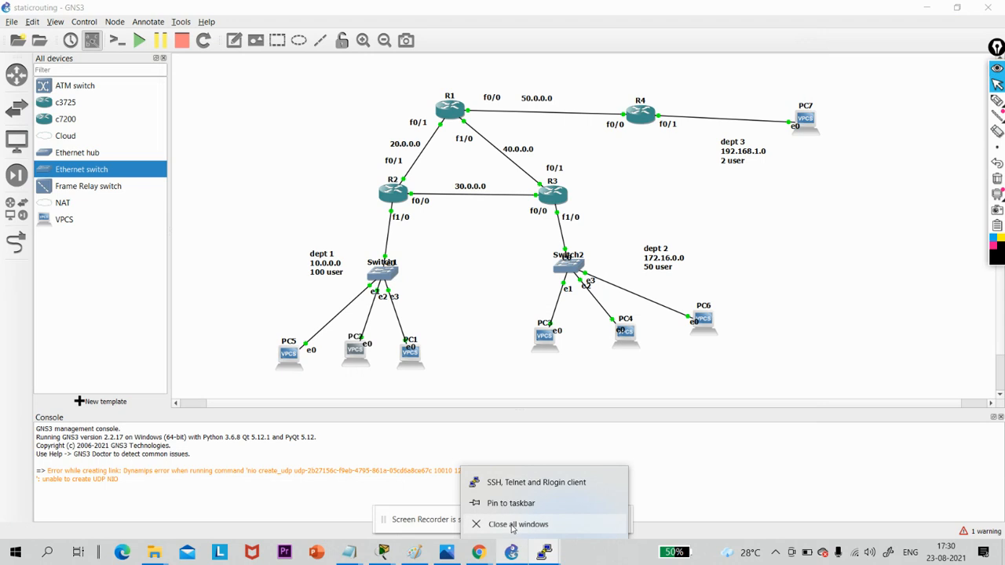
pyautogui.click(512, 526)
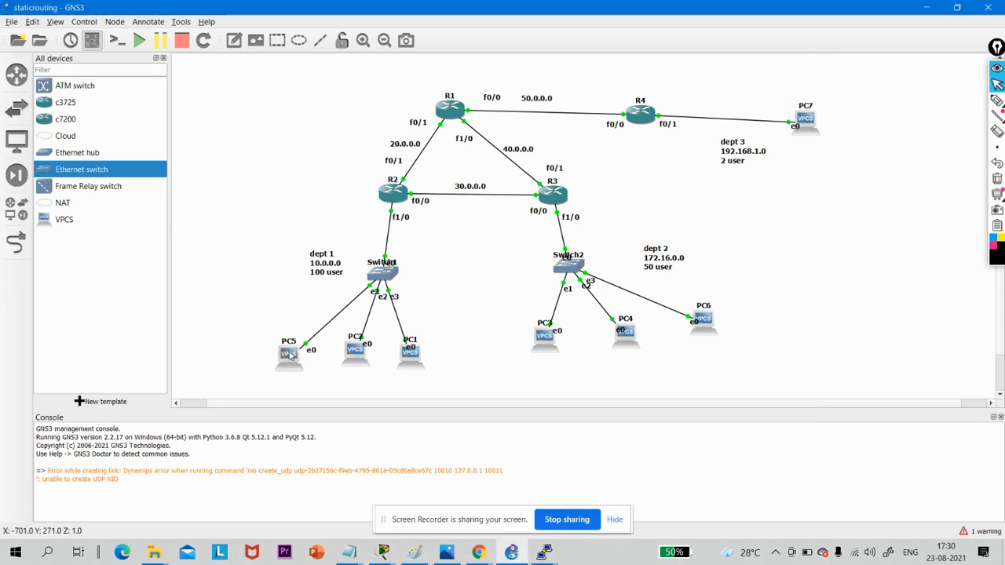
pyautogui.doubleClick(290, 354)
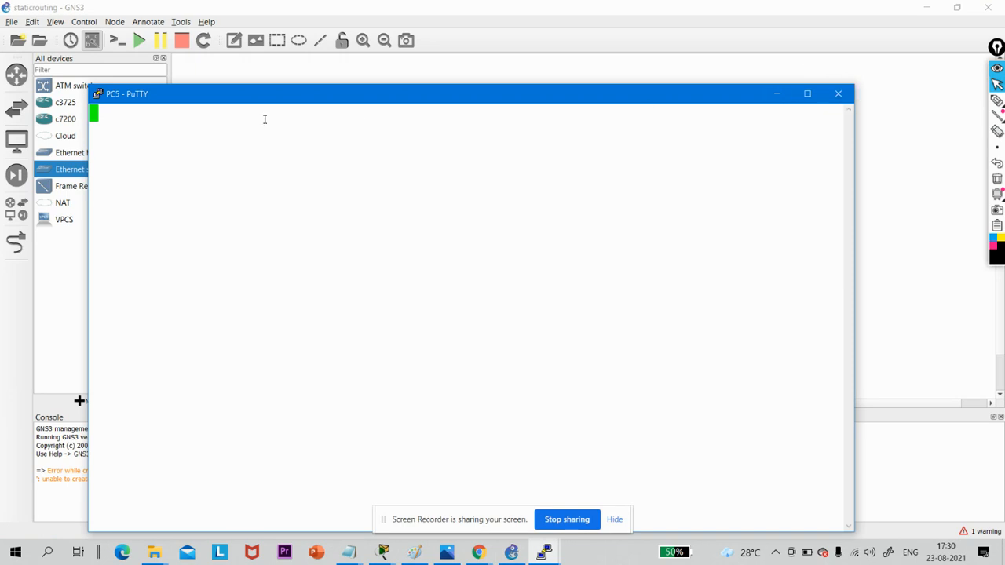
pyautogui.rightClick(247, 100)
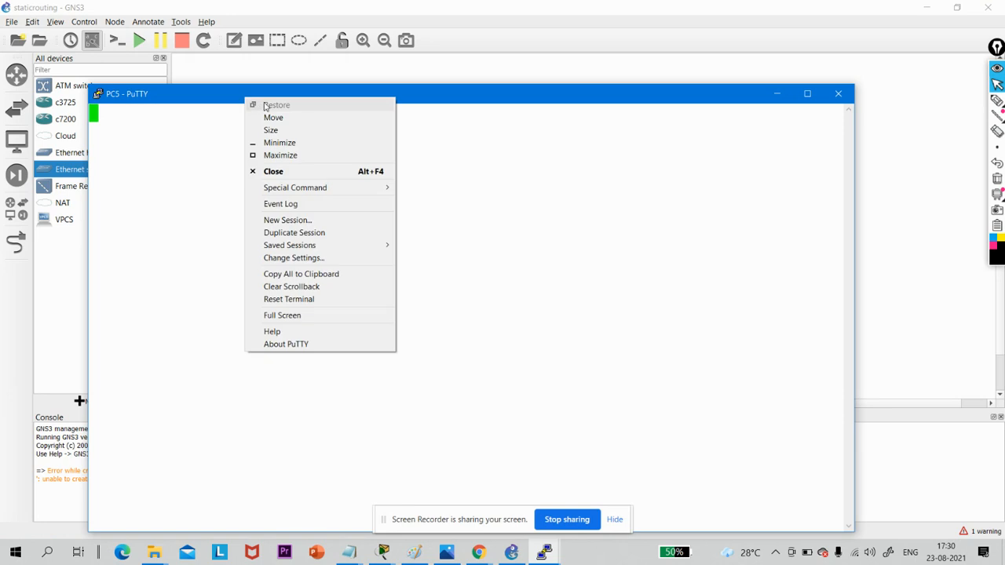
pyautogui.click(837, 94)
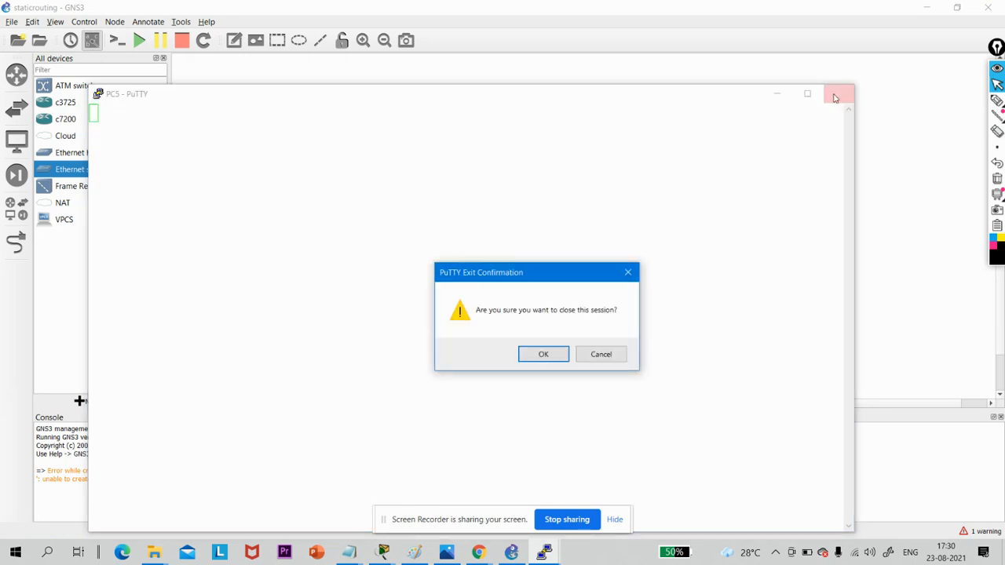
pyautogui.click(541, 353)
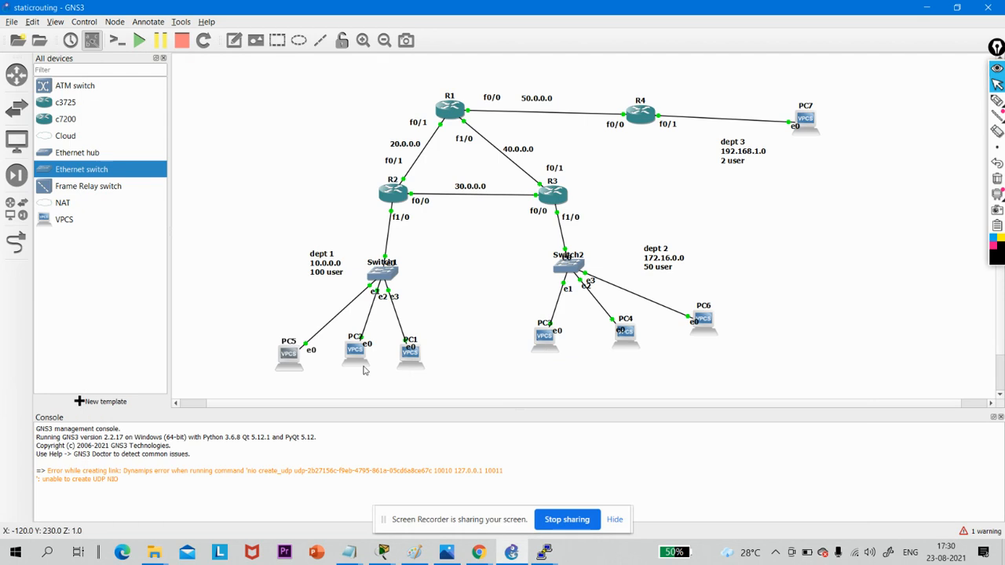
# - Examine PC5's node configuration and close it without changes
pyautogui.rightClick(288, 354)
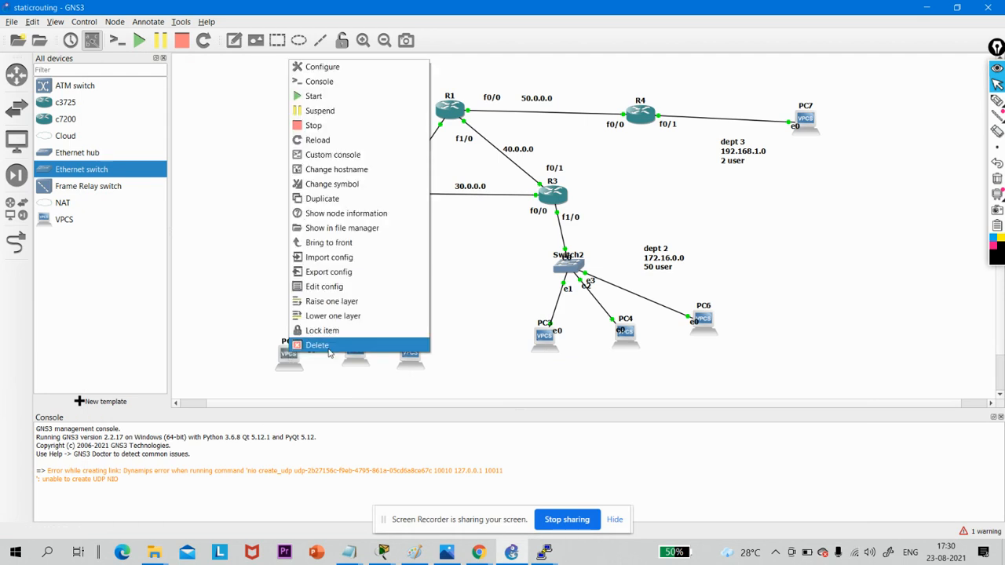
pyautogui.click(345, 70)
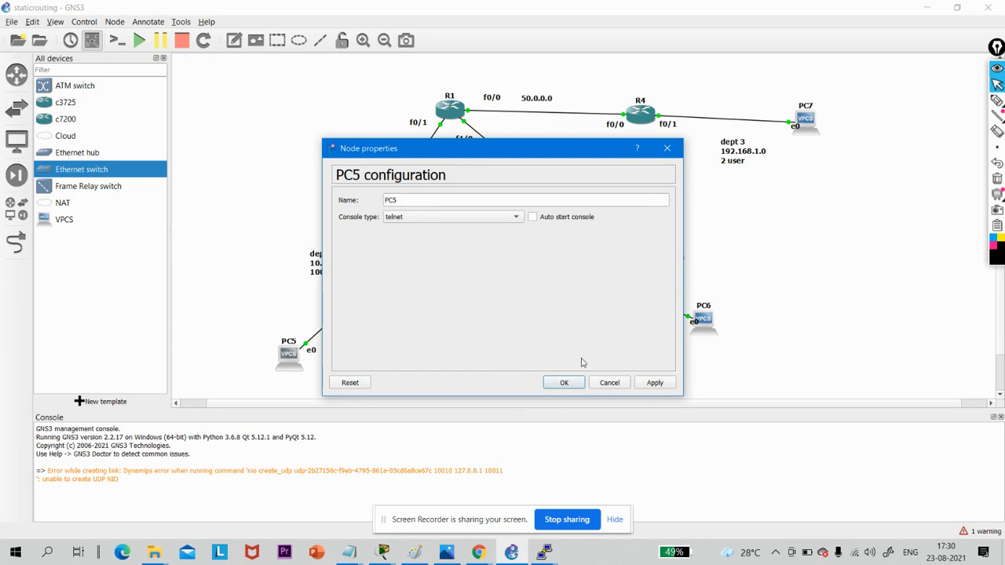
pyautogui.click(668, 148)
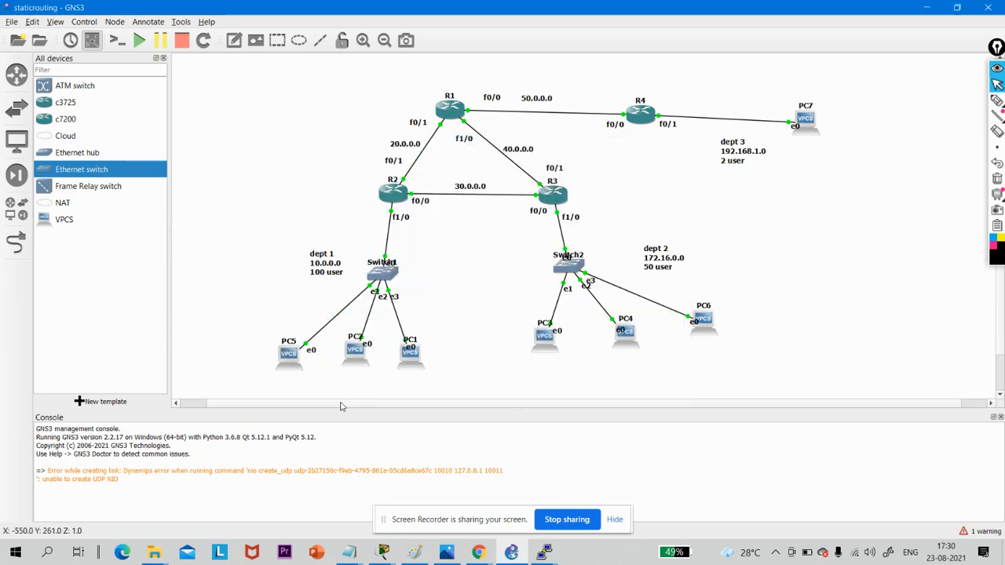
# - Reopen PC5's console, and close the console sessions of PC1 and PC5
pyautogui.doubleClick(288, 355)
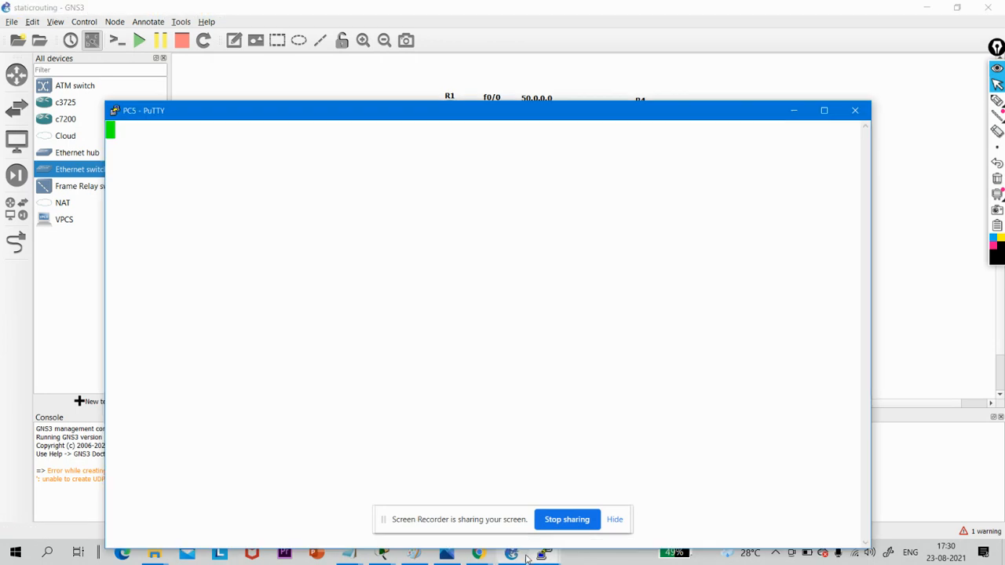
pyautogui.moveTo(527, 557)
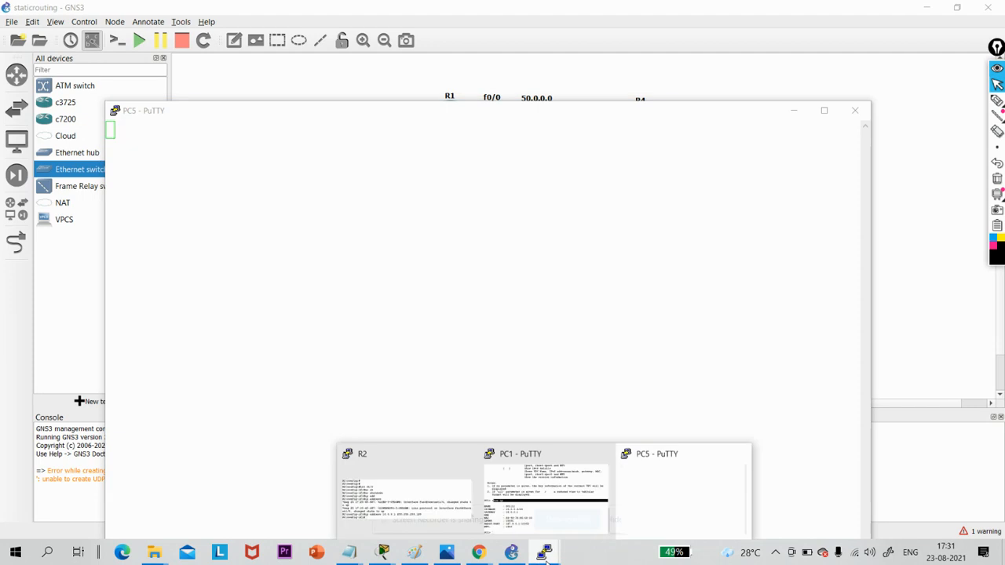
pyautogui.click(602, 453)
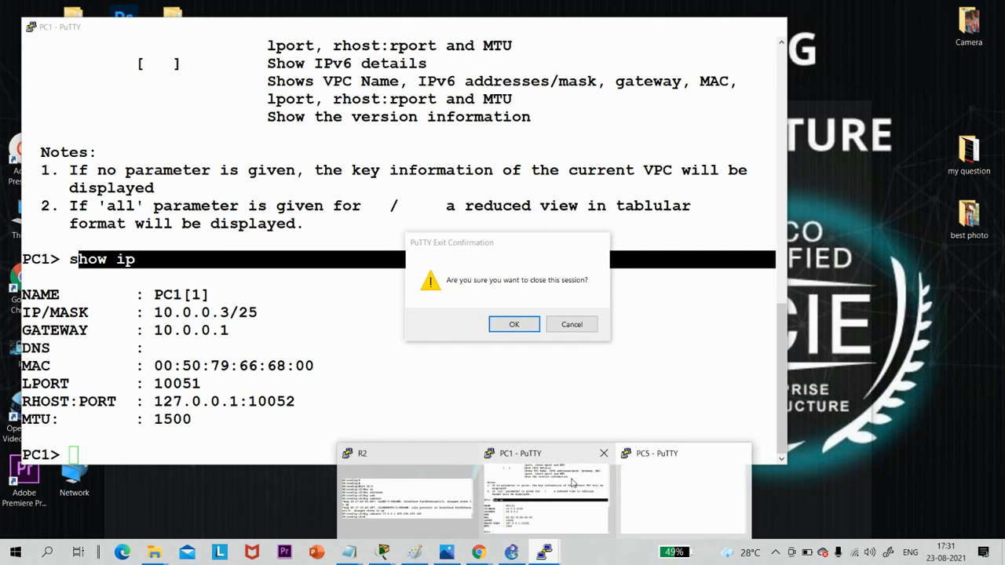
pyautogui.click(514, 324)
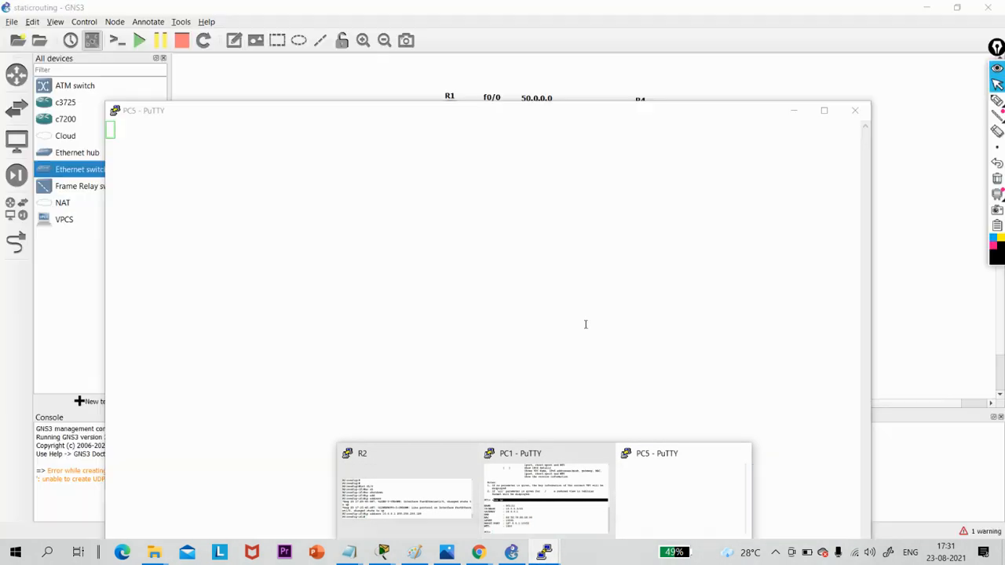
pyautogui.click(854, 110)
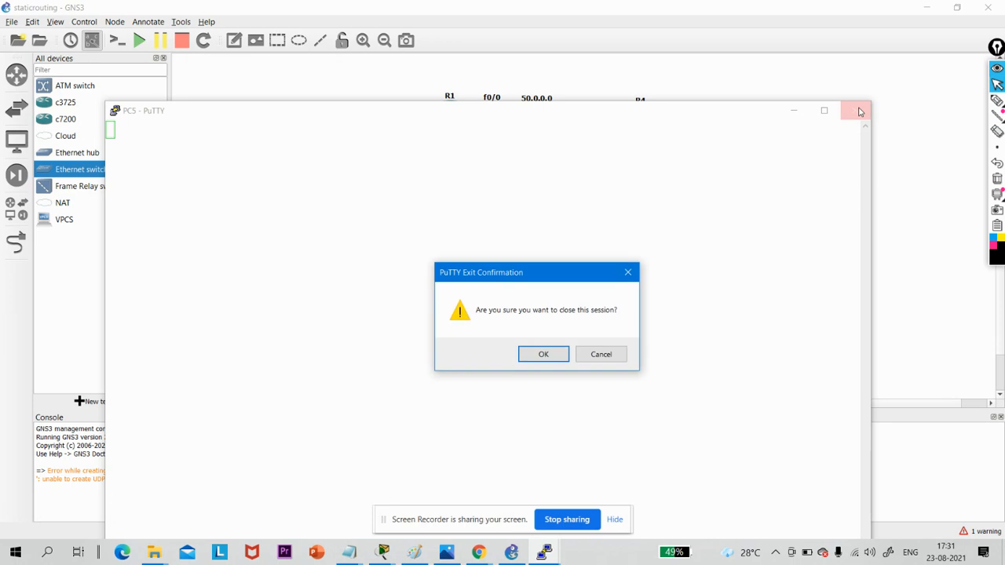
pyautogui.click(543, 354)
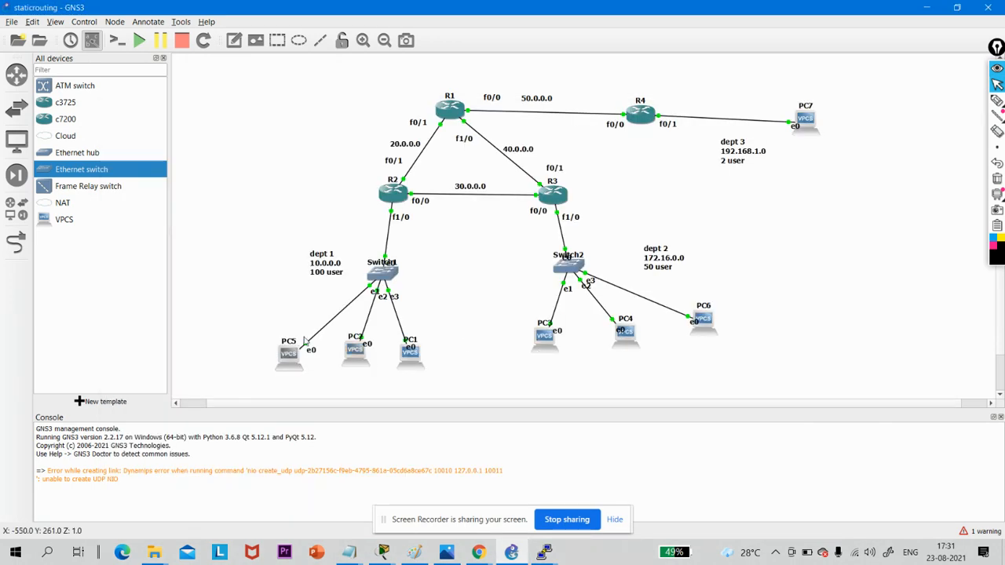
# - Delete the three dept 1 PCs PC5, PC2 and PC1 from the topology
pyautogui.click(248, 299)
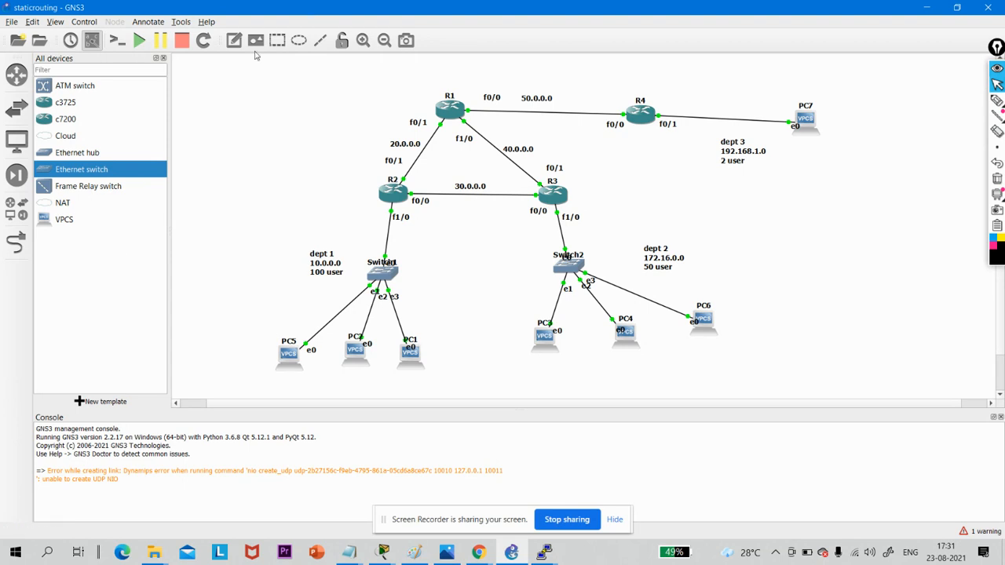
pyautogui.moveTo(264, 321); pyautogui.dragTo(452, 371)
pyautogui.press('Delete')
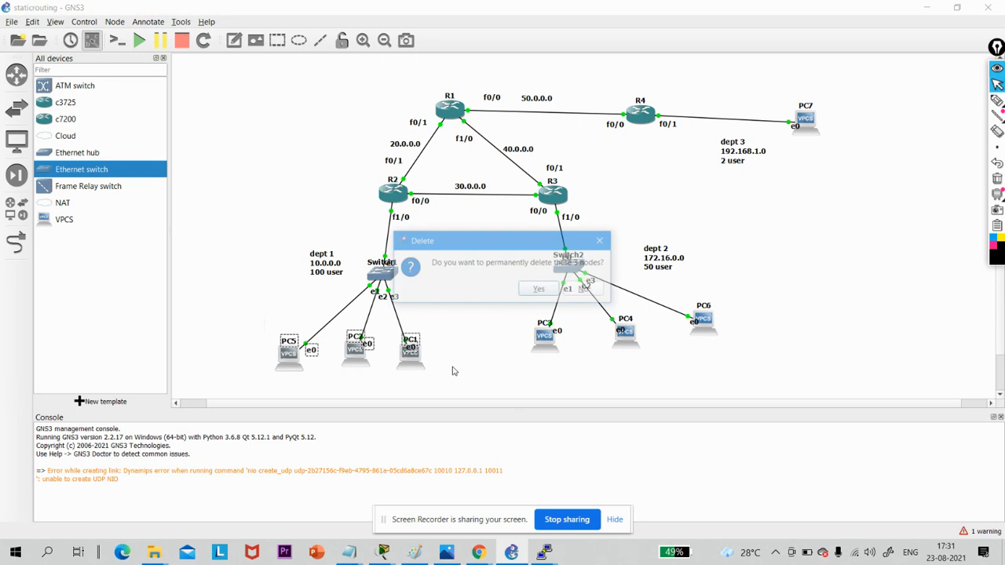
pyautogui.press('Return')
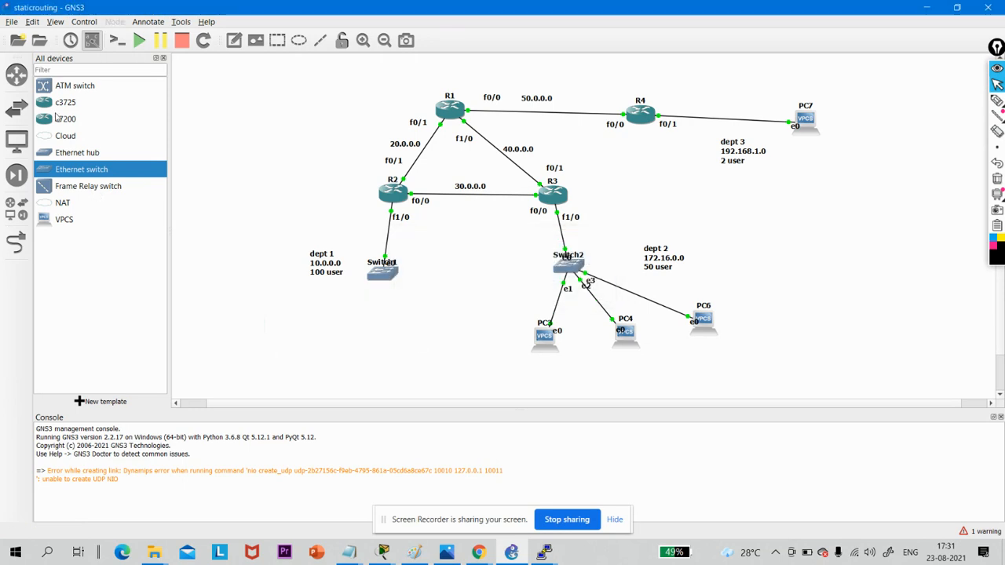
# - Place three c7200 routers below Switch1 in the dept 1 area
pyautogui.moveTo(61, 120); pyautogui.dragTo(332, 358)
pyautogui.moveTo(100, 119); pyautogui.dragTo(400, 355)
pyautogui.moveTo(109, 120); pyautogui.dragTo(275, 359)
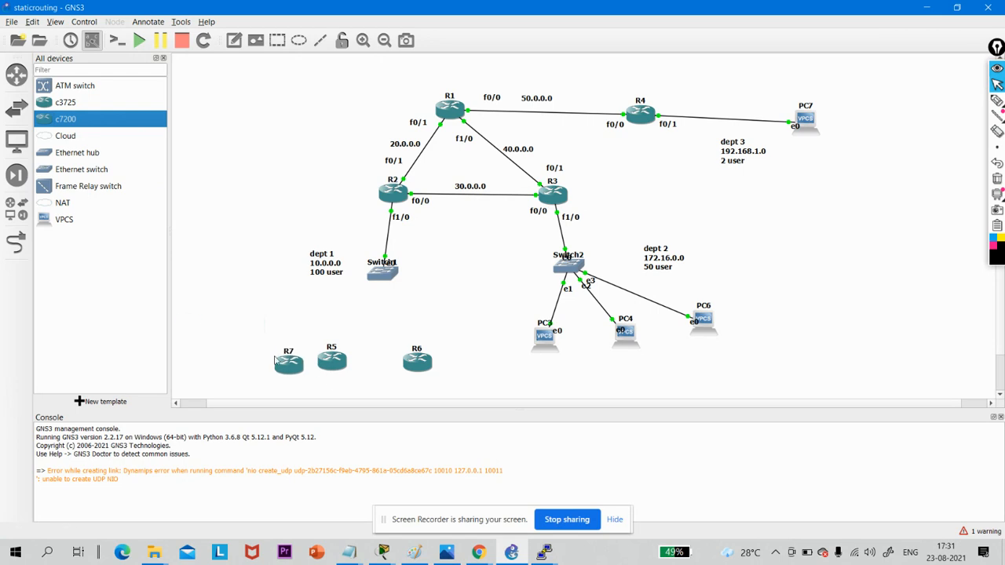
pyautogui.moveTo(266, 341); pyautogui.dragTo(458, 380)
pyautogui.rightClick(432, 368)
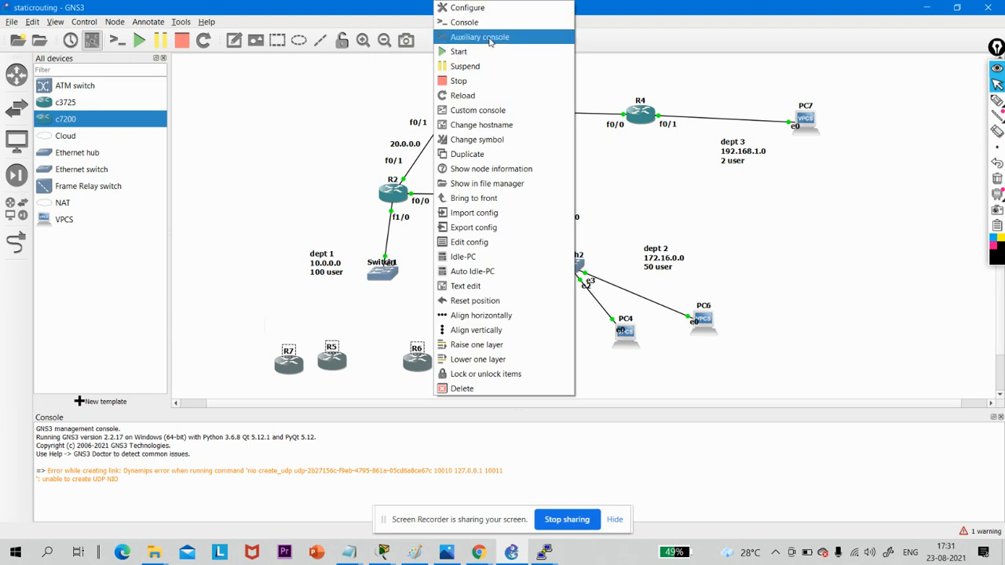
pyautogui.click(488, 124)
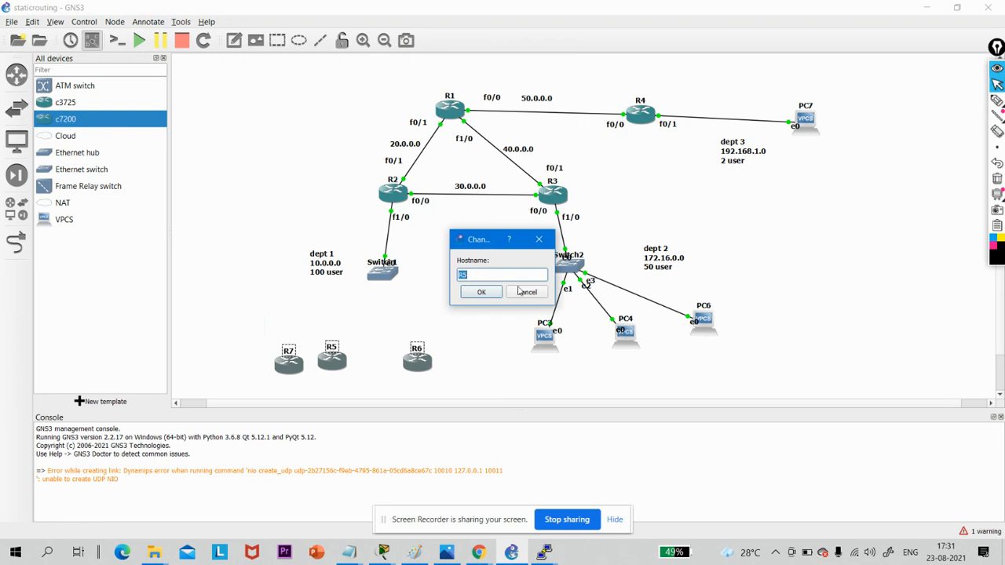
pyautogui.click(527, 291)
pyautogui.click(527, 292)
pyautogui.click(526, 292)
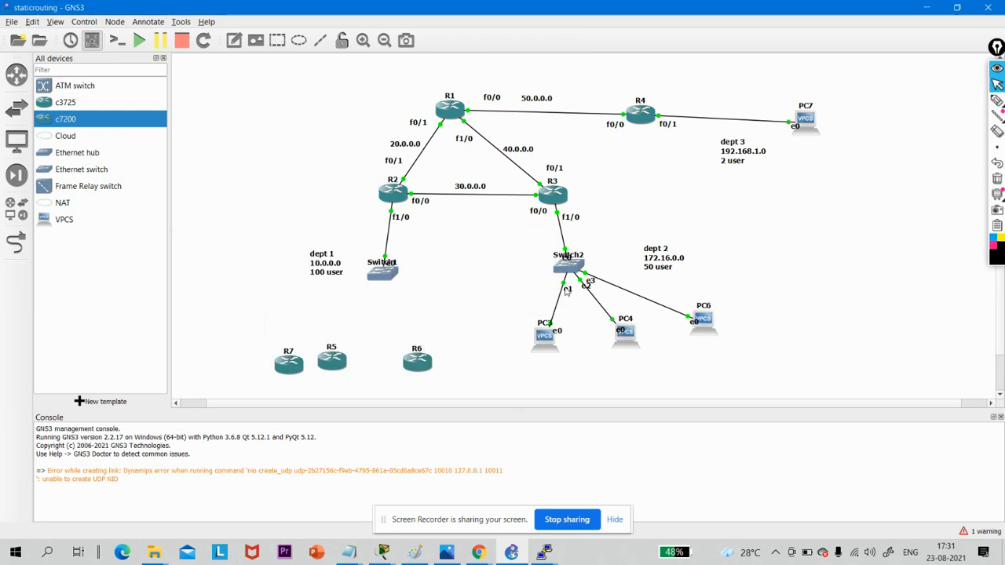
# - Check the console prompts of the dept 2 computers PC6, PC4 and PC3, leaving each session open and minimized
pyautogui.doubleClick(701, 325)
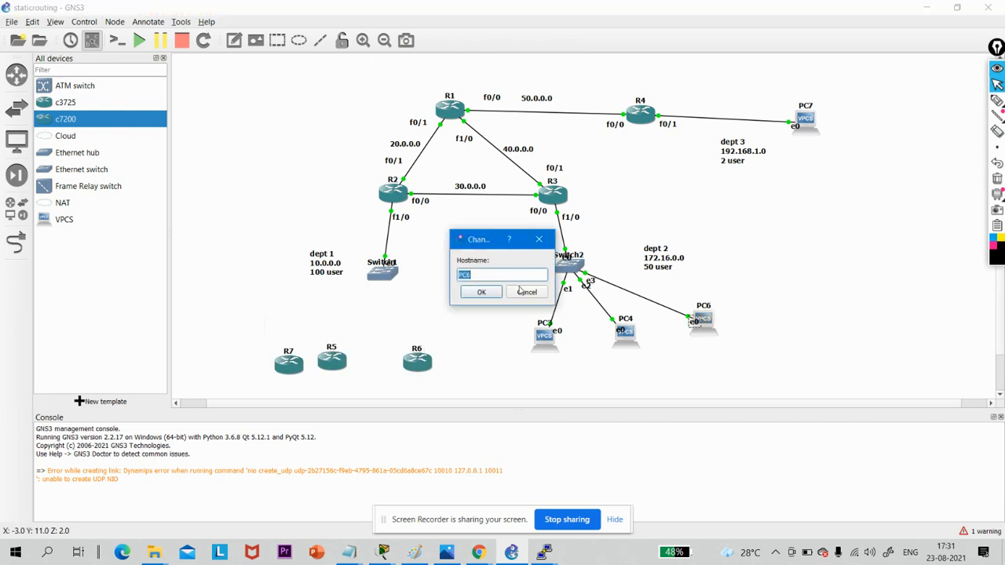
pyautogui.click(526, 292)
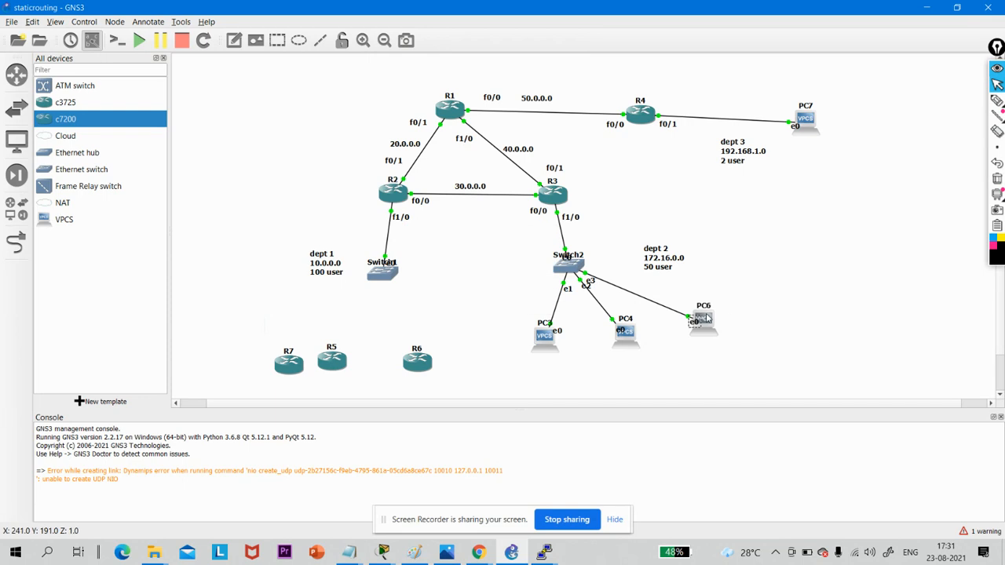
pyautogui.doubleClick(706, 318)
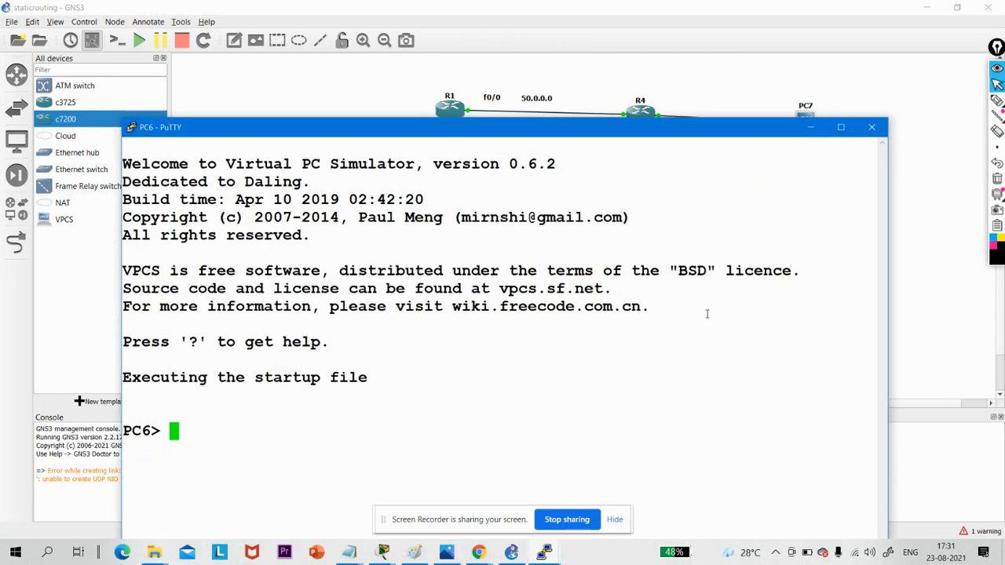
pyautogui.click(871, 128)
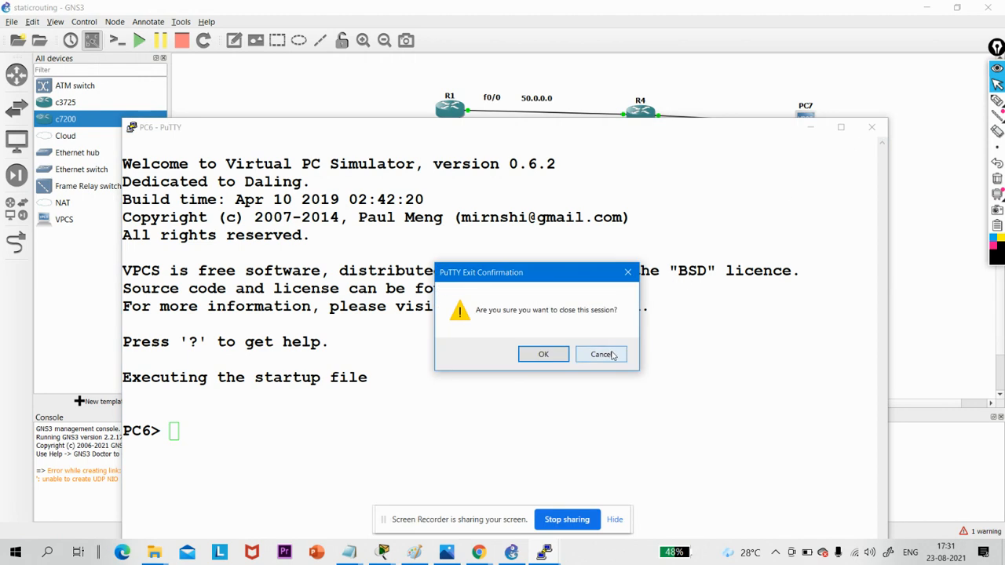
pyautogui.click(601, 354)
pyautogui.click(810, 127)
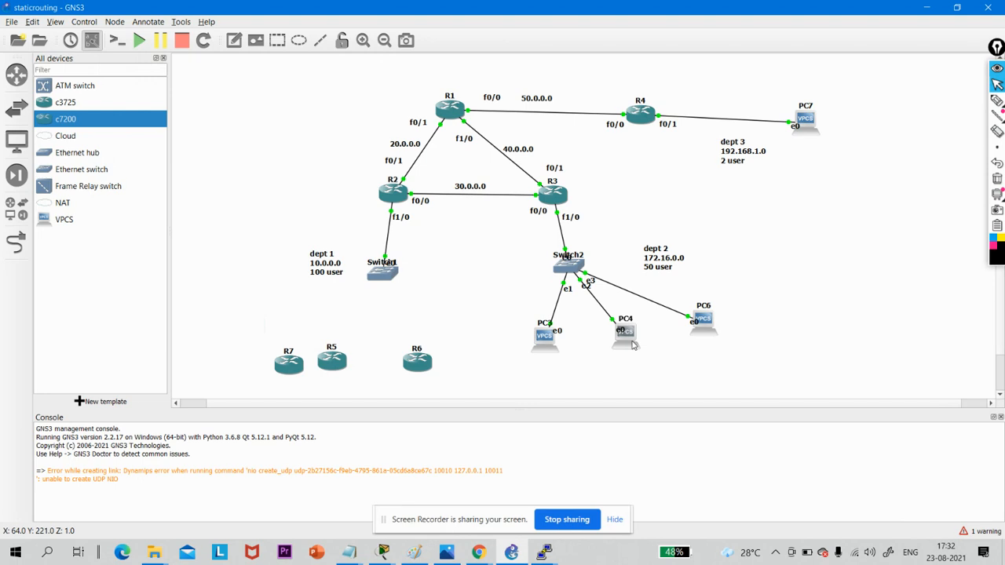
pyautogui.doubleClick(626, 334)
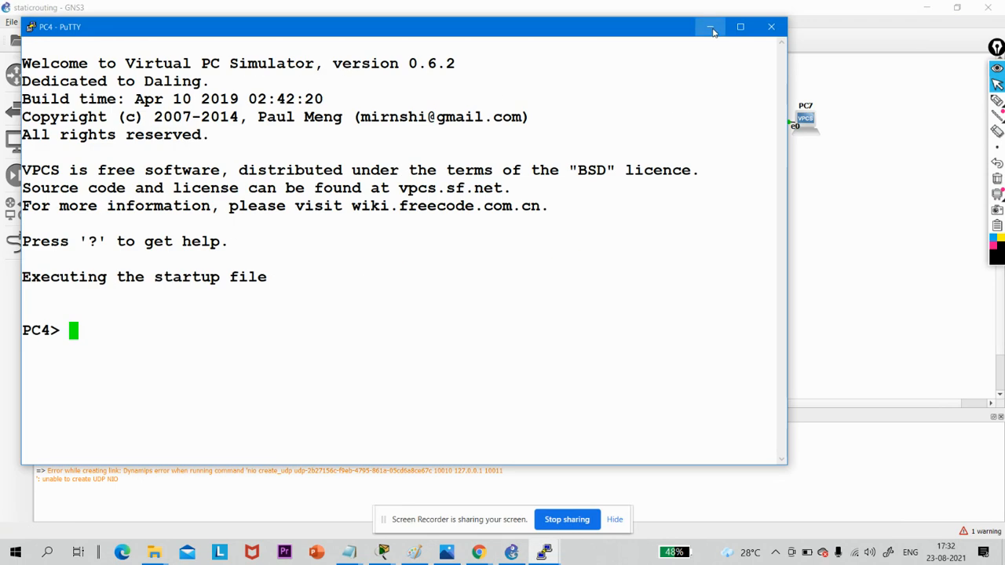
pyautogui.click(711, 30)
pyautogui.doubleClick(543, 338)
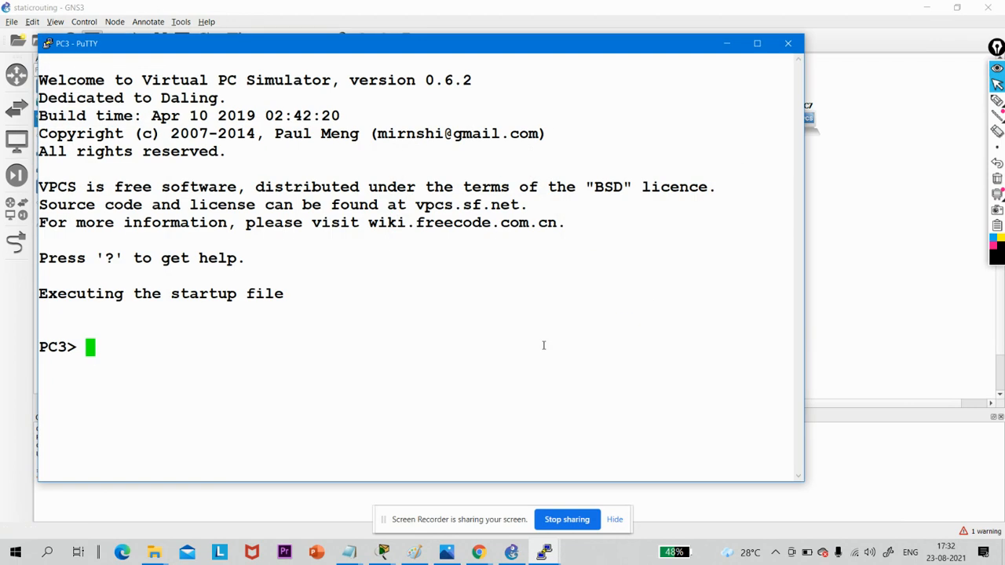
pyautogui.click(726, 46)
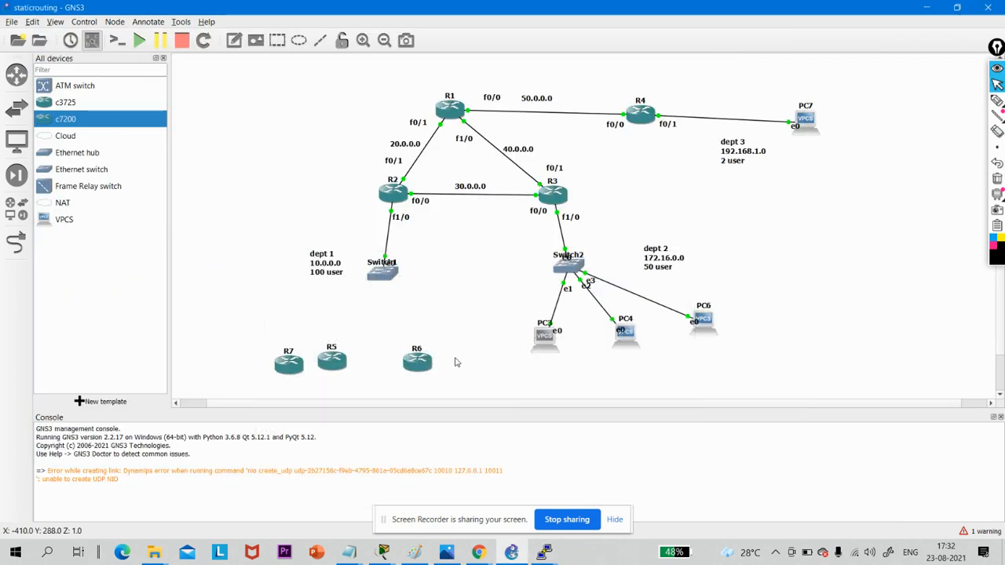
# - Delete the three unlinked routers R5, R6 and R7 from the dept 1 area
pyautogui.moveTo(455, 357); pyautogui.dragTo(260, 361)
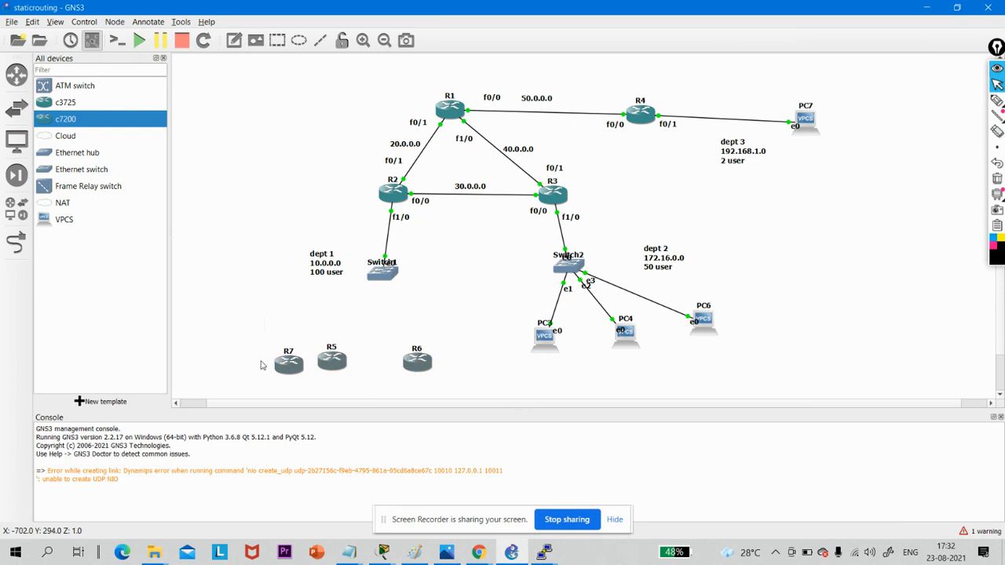
pyautogui.press('Delete')
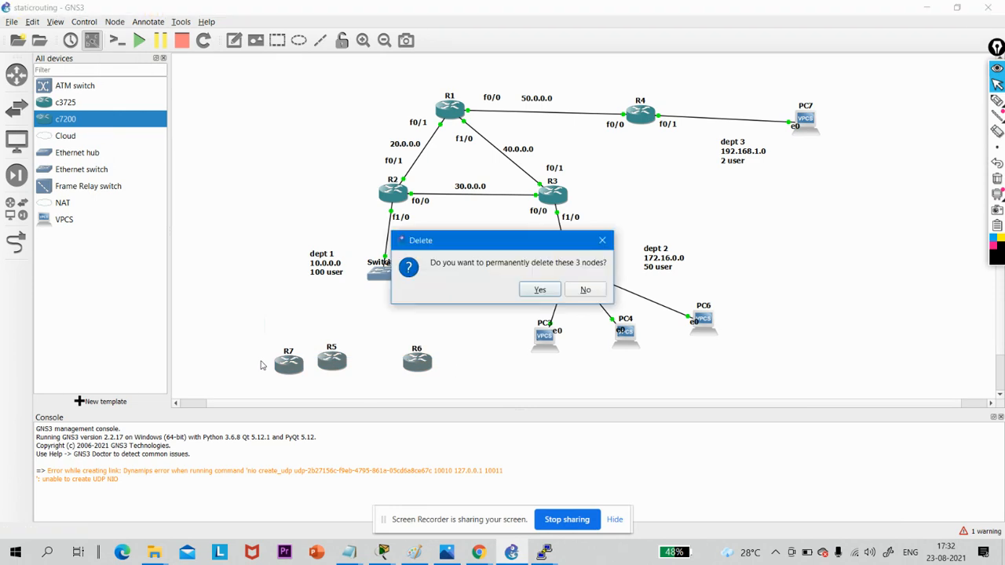
pyautogui.press('Return')
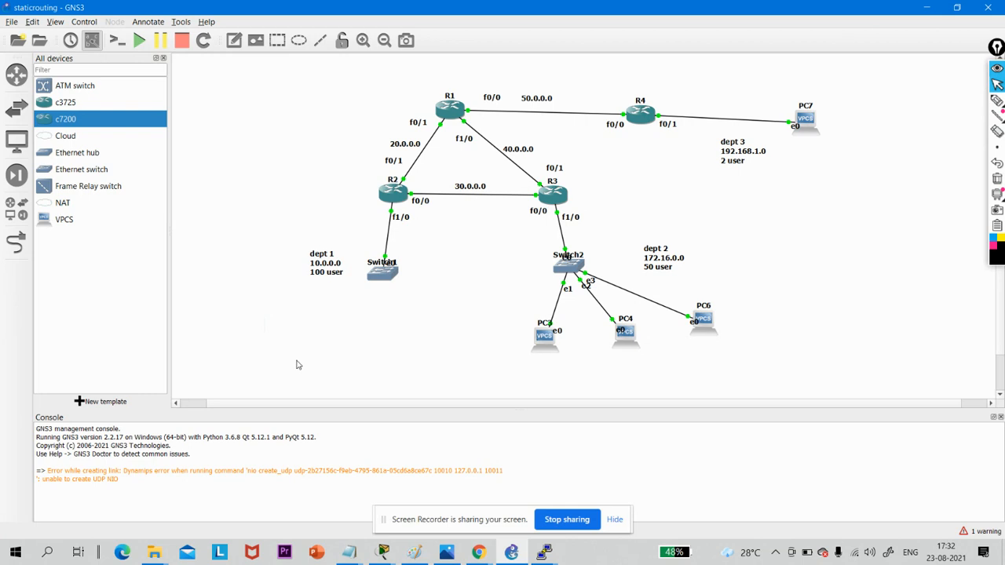
# - Place three VPCS computers below Switch1 in the dept 1 area
pyautogui.moveTo(67, 220); pyautogui.dragTo(314, 350)
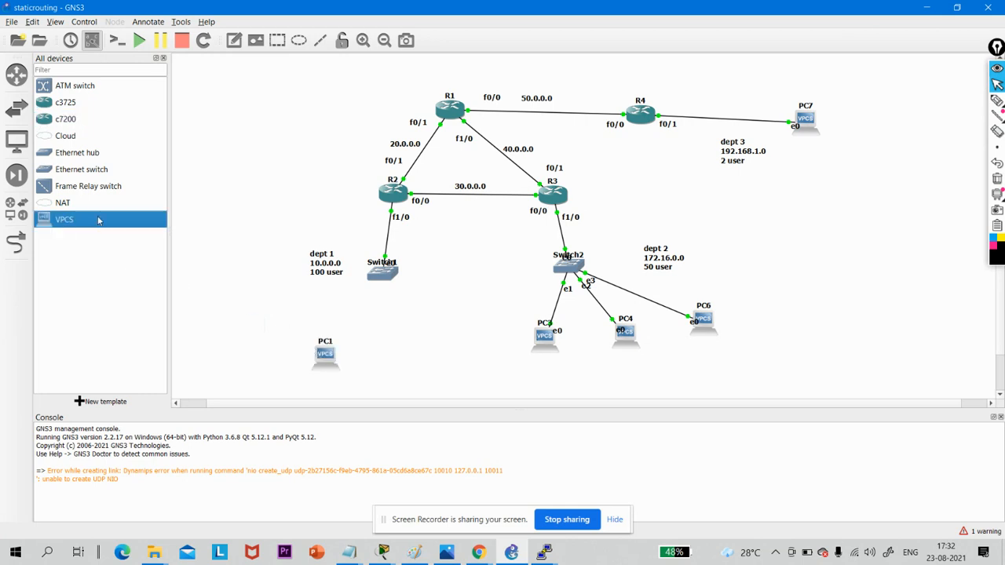
pyautogui.moveTo(98, 220); pyautogui.dragTo(404, 365)
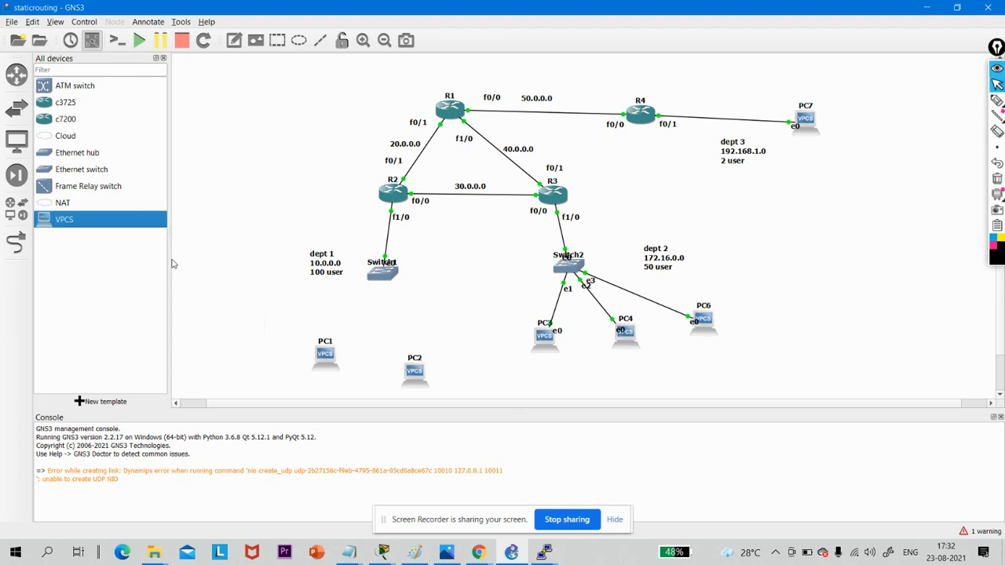
pyautogui.moveTo(116, 220); pyautogui.dragTo(265, 342)
# - Link Switch1's Ethernet1 port to Ethernet0 on PC5
pyautogui.click(15, 243)
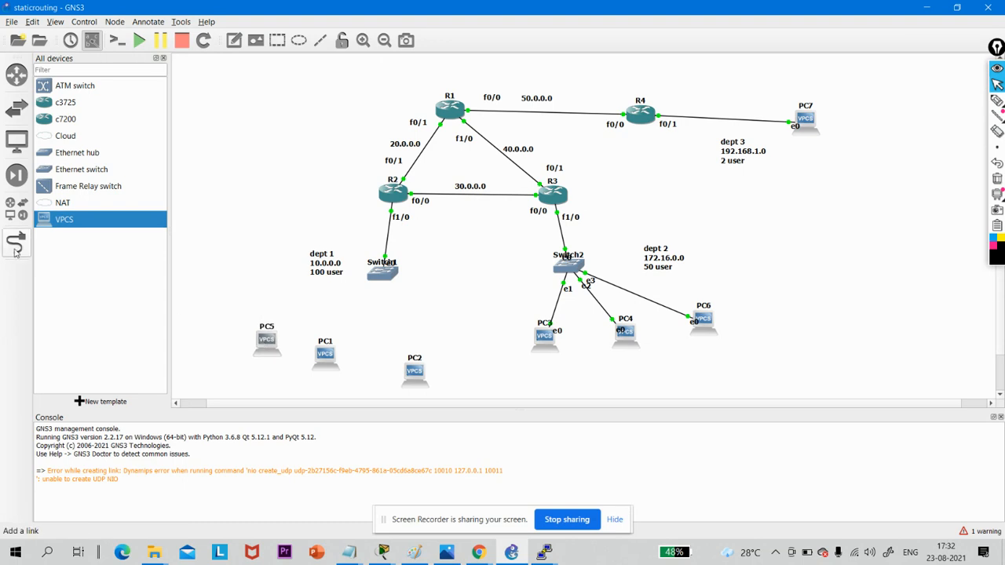
pyautogui.click(378, 275)
pyautogui.click(400, 299)
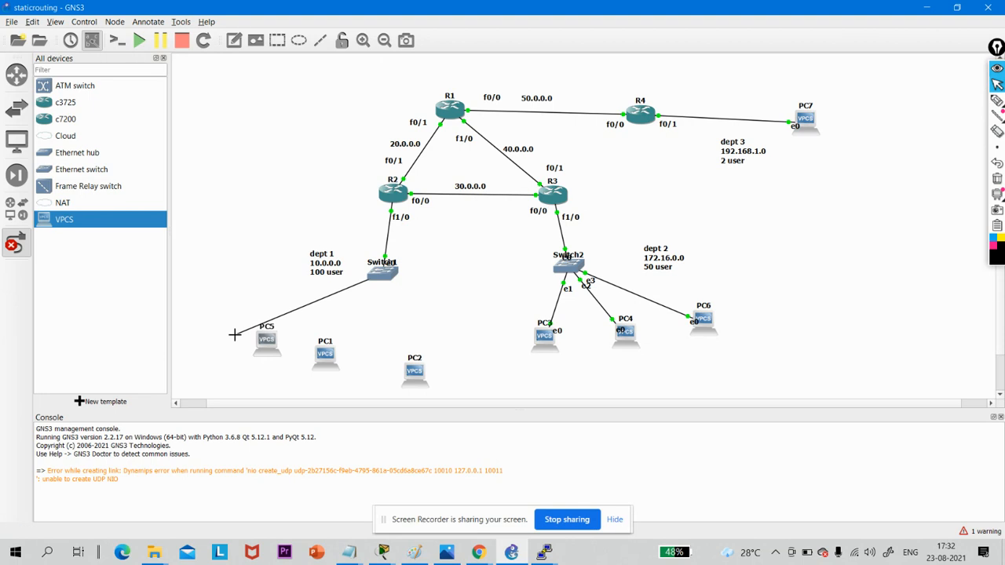
pyautogui.click(266, 343)
pyautogui.click(267, 350)
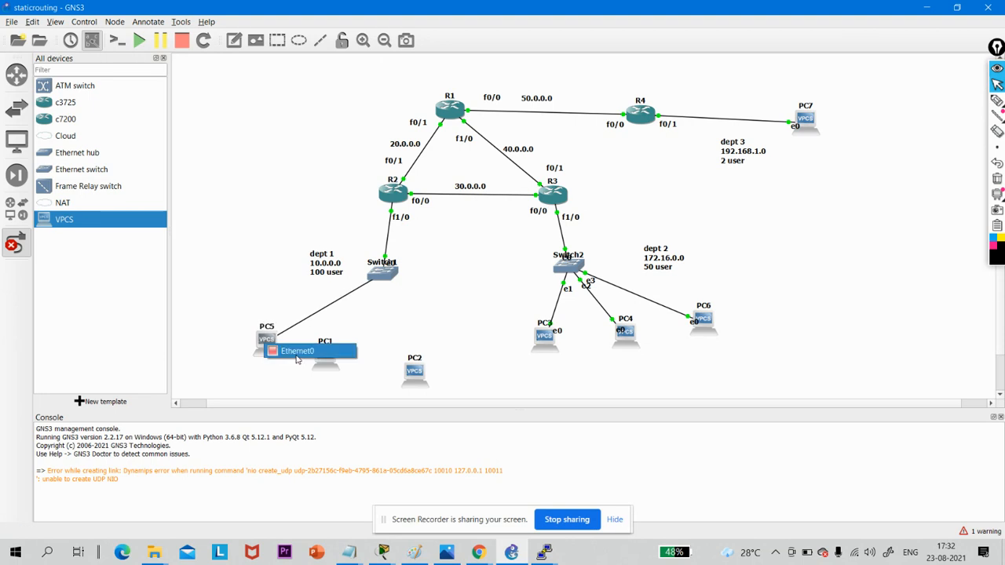
# - Link Switch1's Ethernet2 port to Ethernet0 on PC2
pyautogui.click(388, 279)
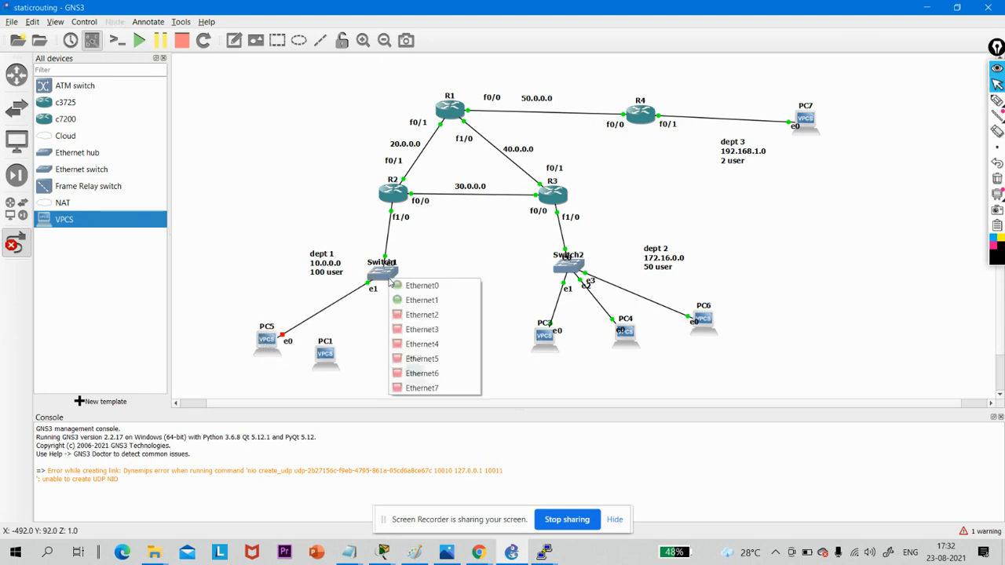
pyautogui.click(403, 314)
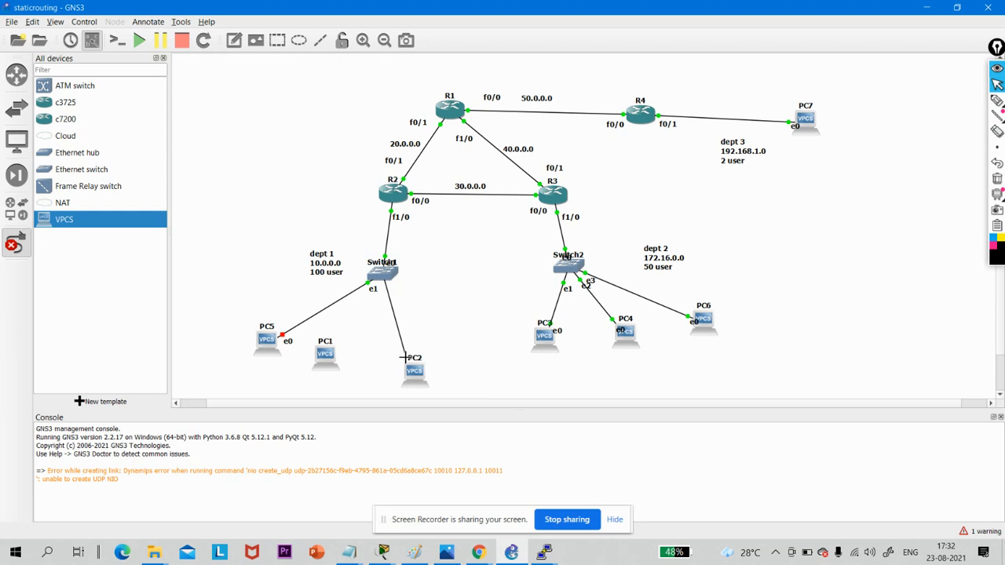
pyautogui.click(415, 372)
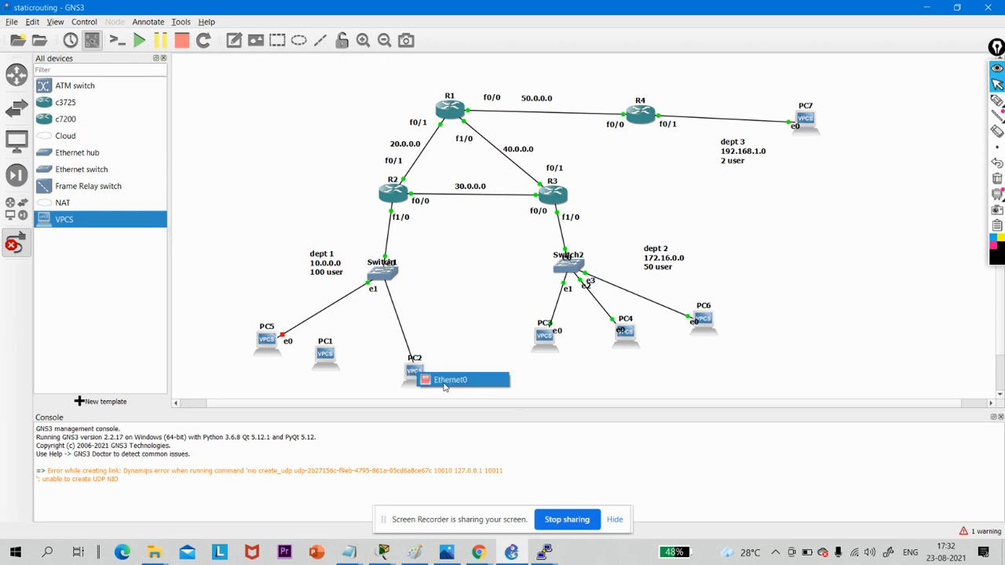
pyautogui.click(441, 383)
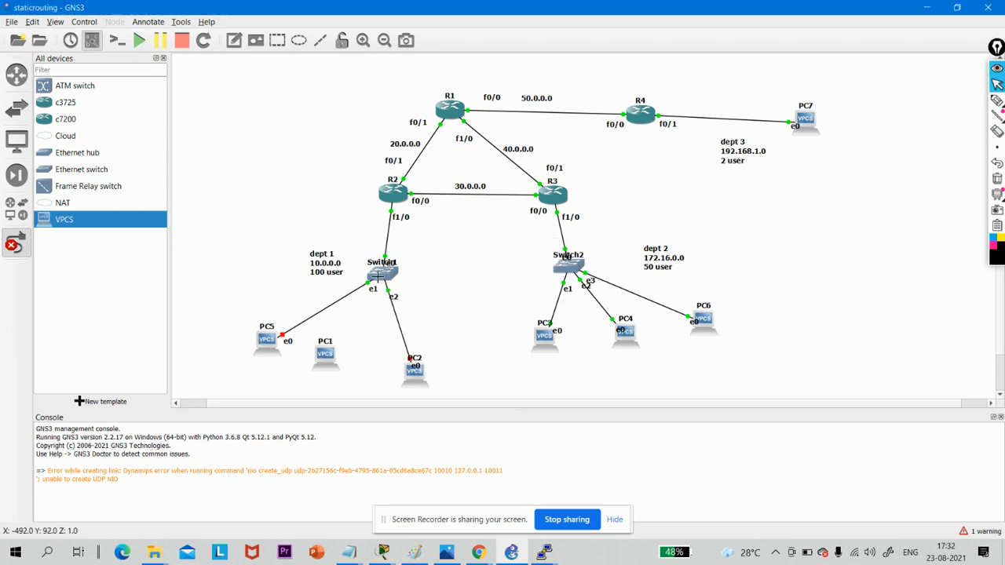
# - Link Switch1's Ethernet3 port to Ethernet0 on PC1 and finish adding links
pyautogui.click(384, 276)
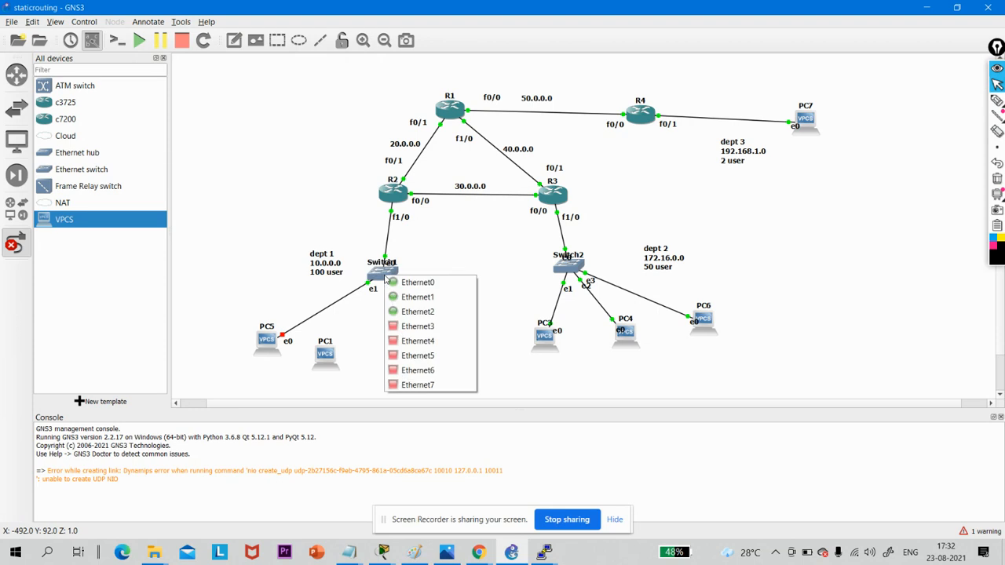
pyautogui.click(404, 326)
pyautogui.click(325, 353)
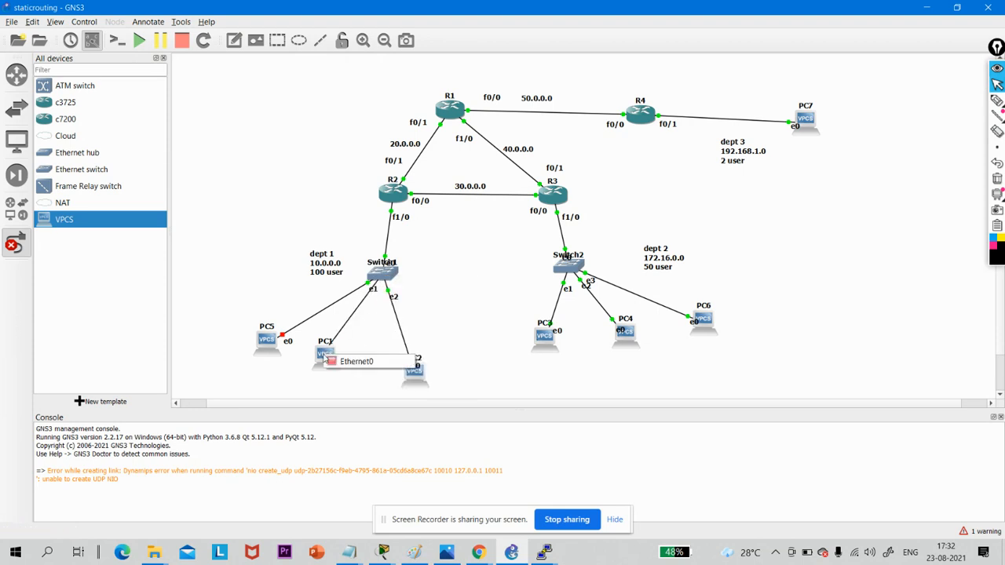
pyautogui.click(336, 359)
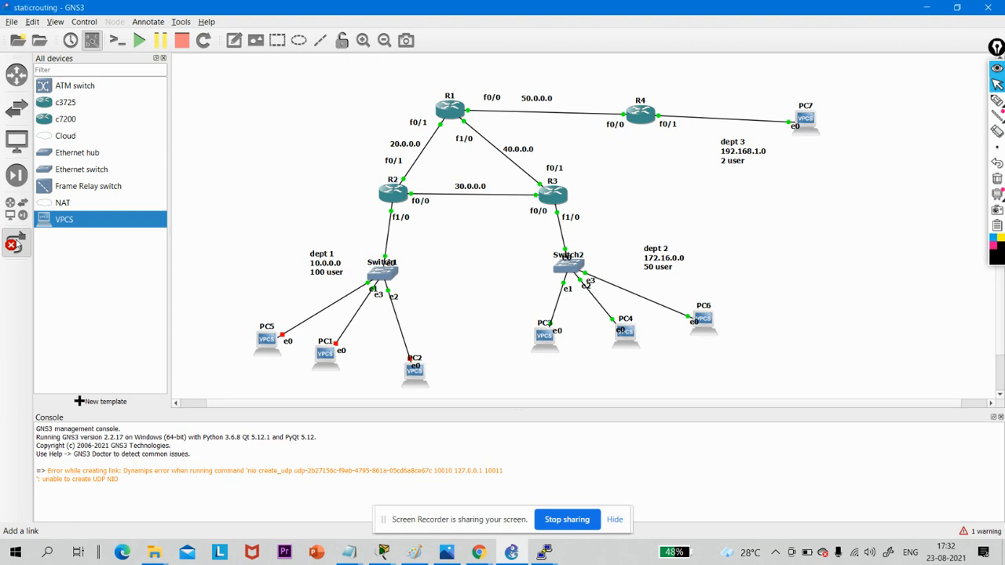
pyautogui.click(19, 244)
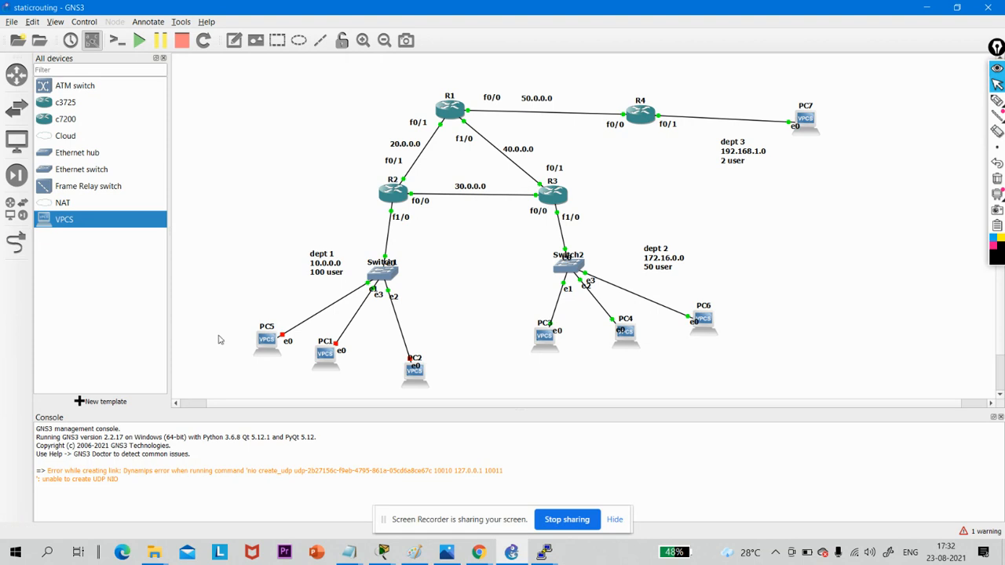
# - Start all devices in the topology and open PC5's console
pyautogui.doubleClick(267, 341)
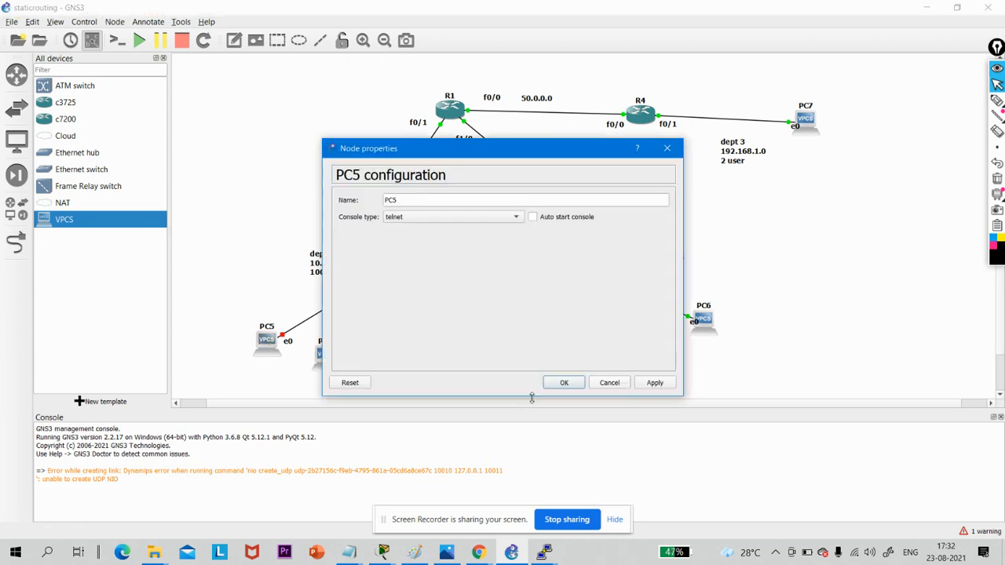
pyautogui.click(619, 384)
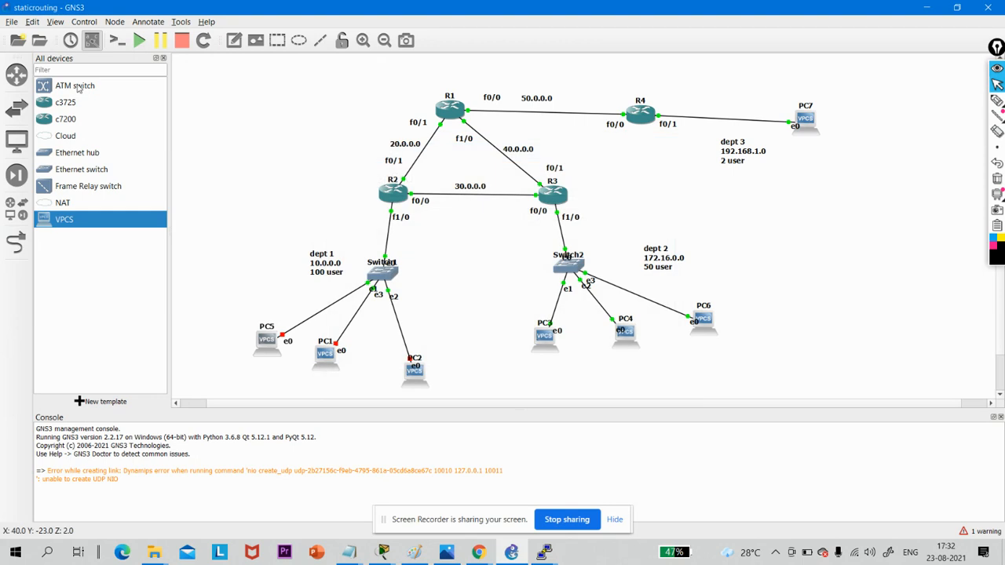
pyautogui.click(139, 40)
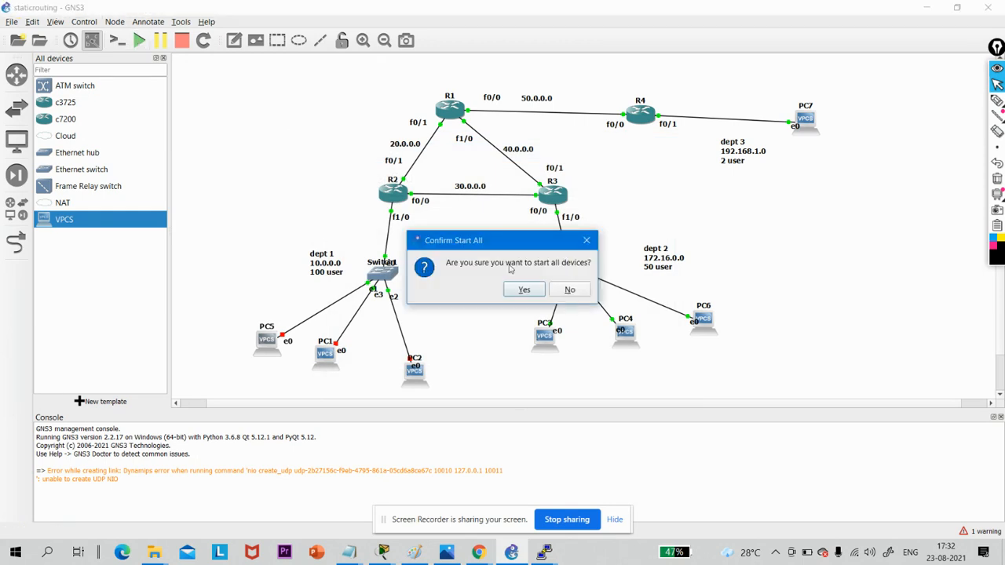
pyautogui.click(524, 290)
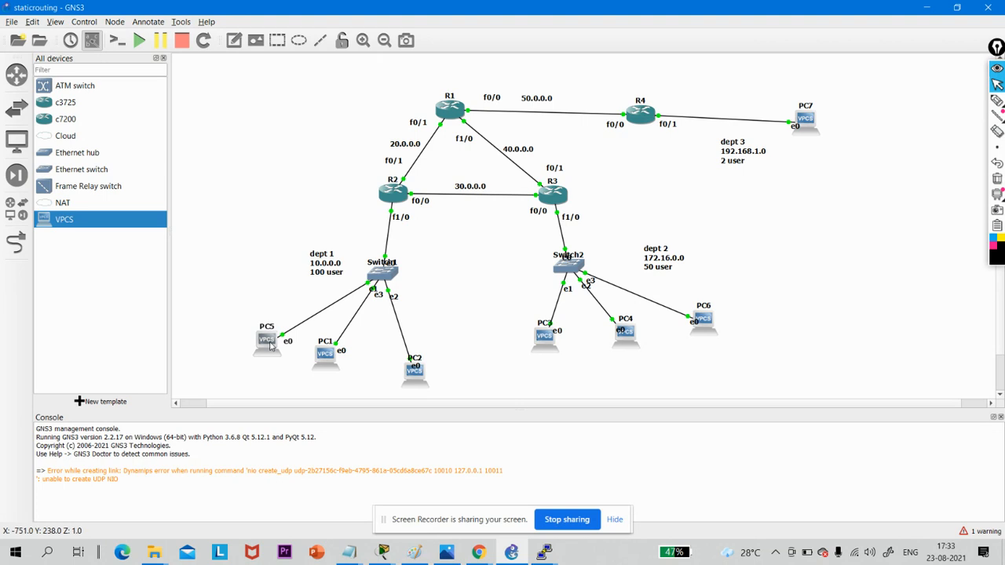
pyautogui.doubleClick(267, 342)
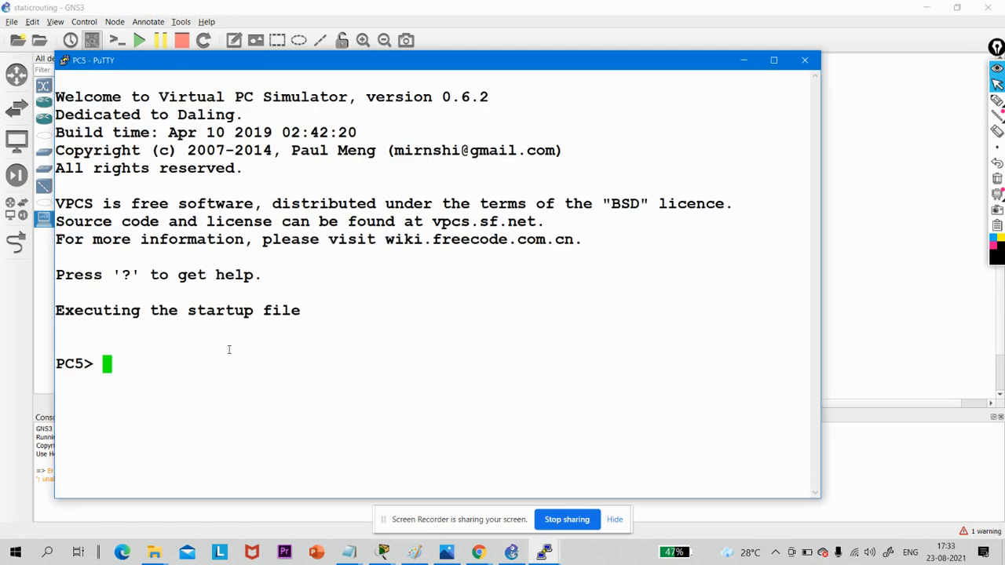
# - Try to assign PC5 the address 10.0.0.1 with mask 255.255.255.128 and gateway 10.0.0.1
pyautogui.write('ip add')
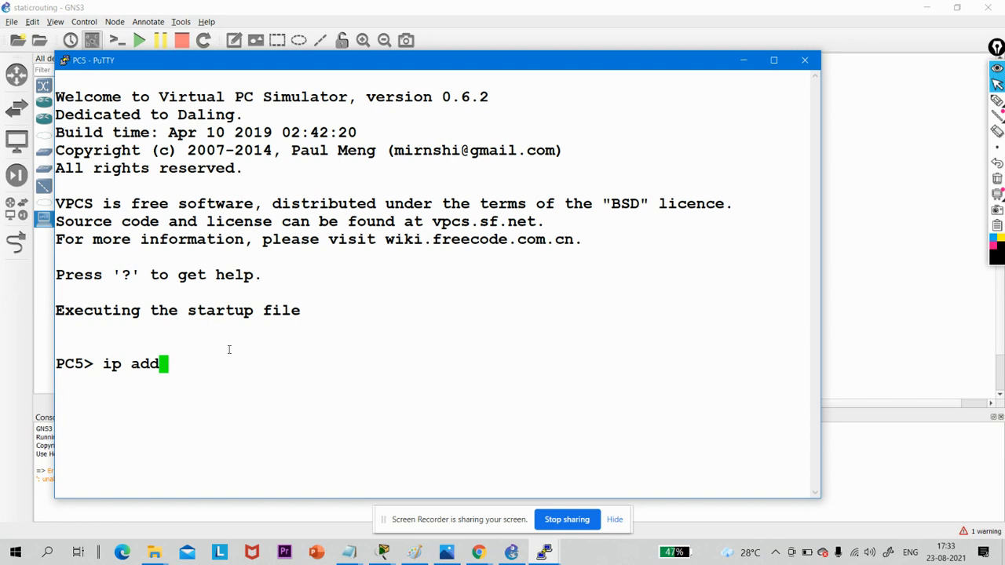
pyautogui.press('BackSpace')
pyautogui.press('BackSpace')
pyautogui.press('BackSpace')
pyautogui.write('10.0.0.1')
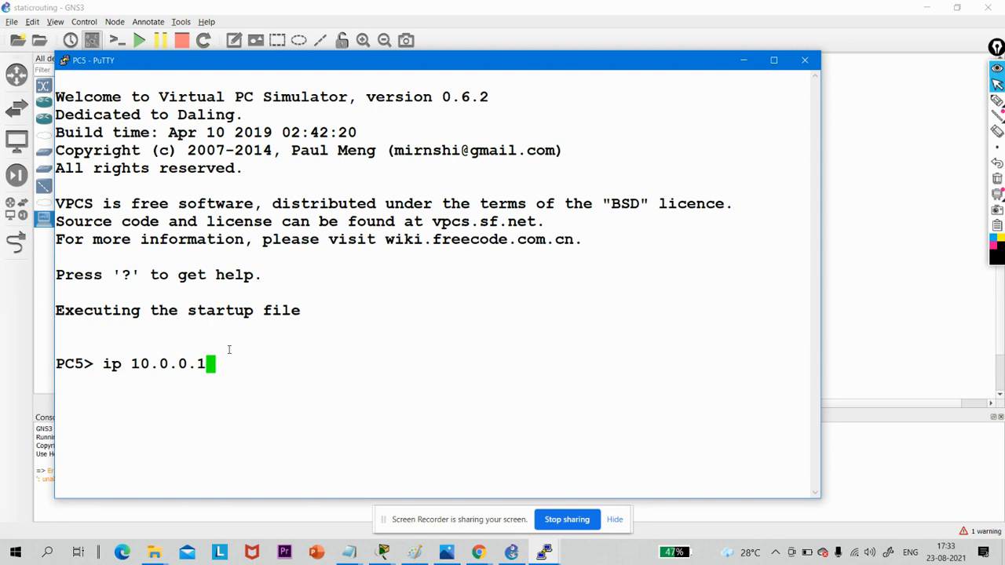
pyautogui.write(' 255.255.255')
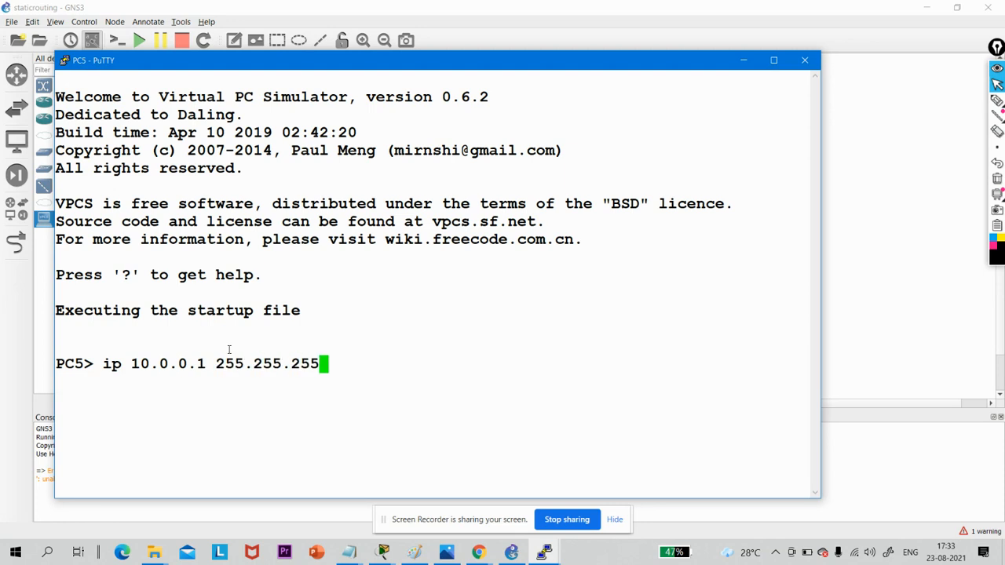
pyautogui.write('.128')
pyautogui.write(' 10.0.0.')
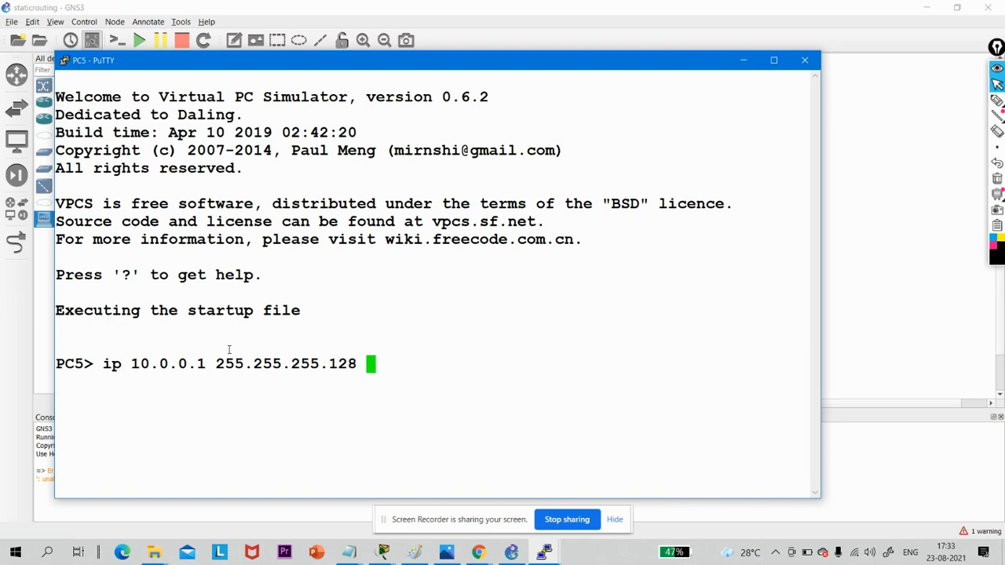
pyautogui.write('1')
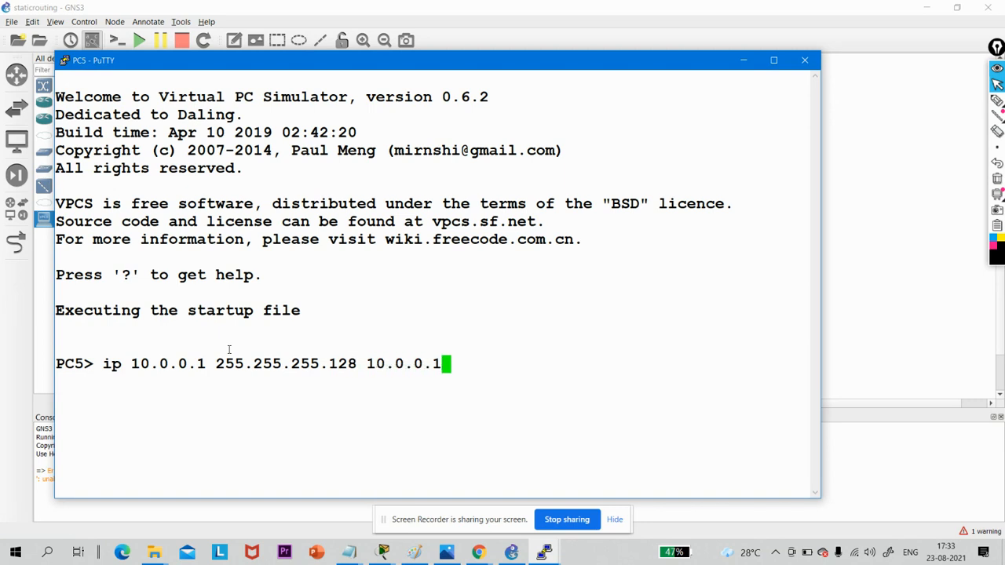
pyautogui.press('Return')
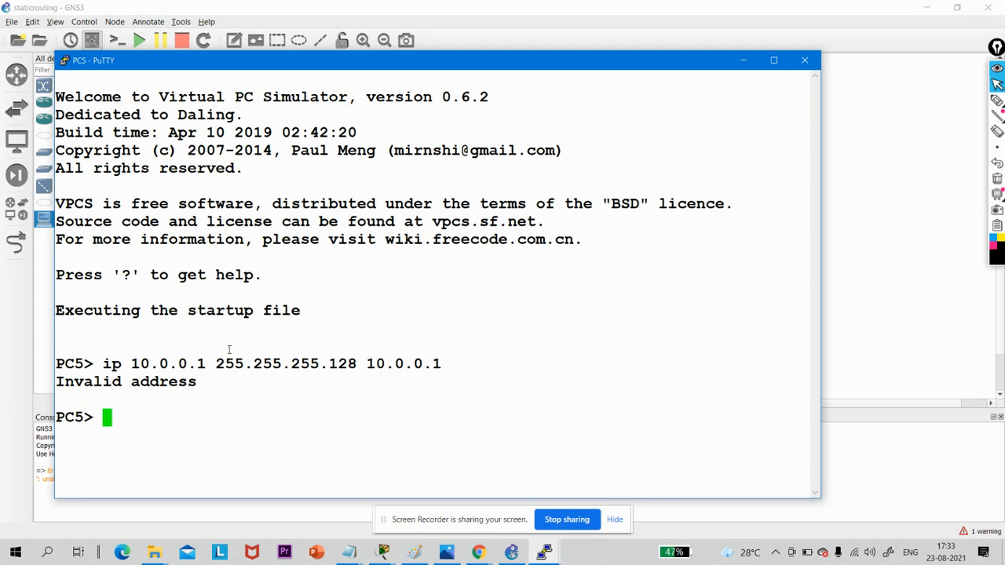
# - Assign PC5 the address 10.0.0.2 /25 with gateway 10.0.0.1, and minimize its console
pyautogui.write('ip addd')
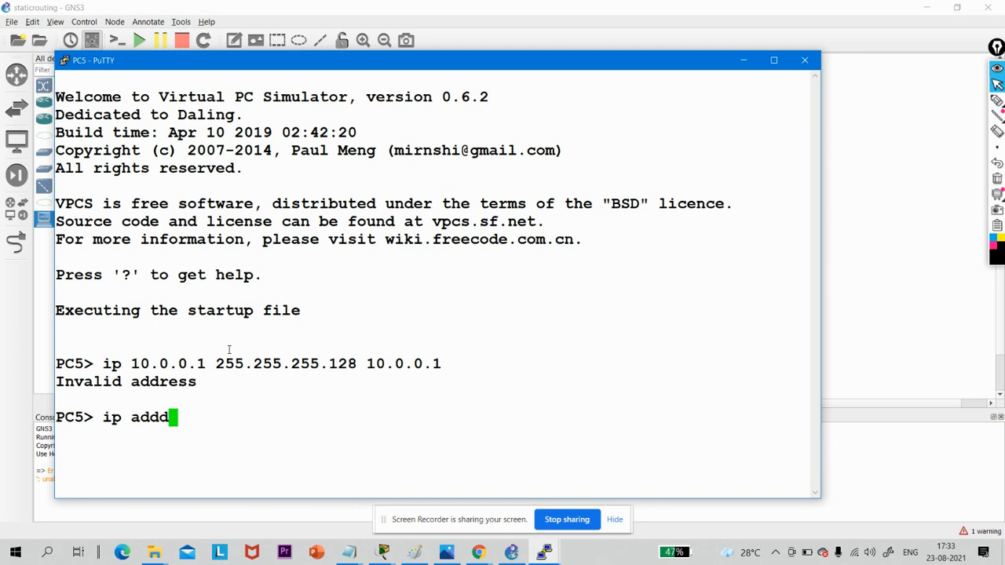
pyautogui.press('BackSpace')
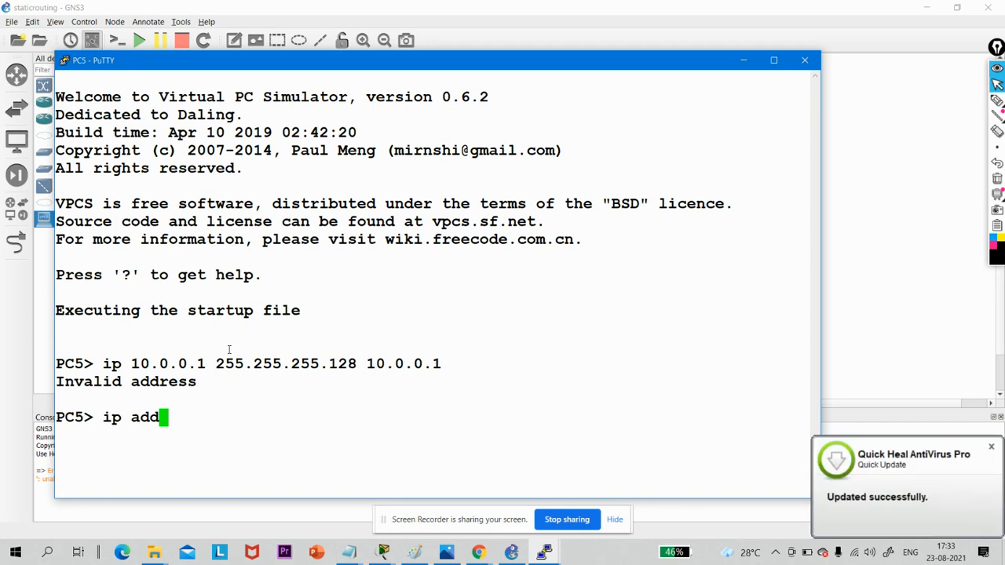
pyautogui.press('BackSpace')
pyautogui.press('BackSpace')
pyautogui.press('BackSpace')
pyautogui.press('BackSpace')
pyautogui.write('10.0.0.')
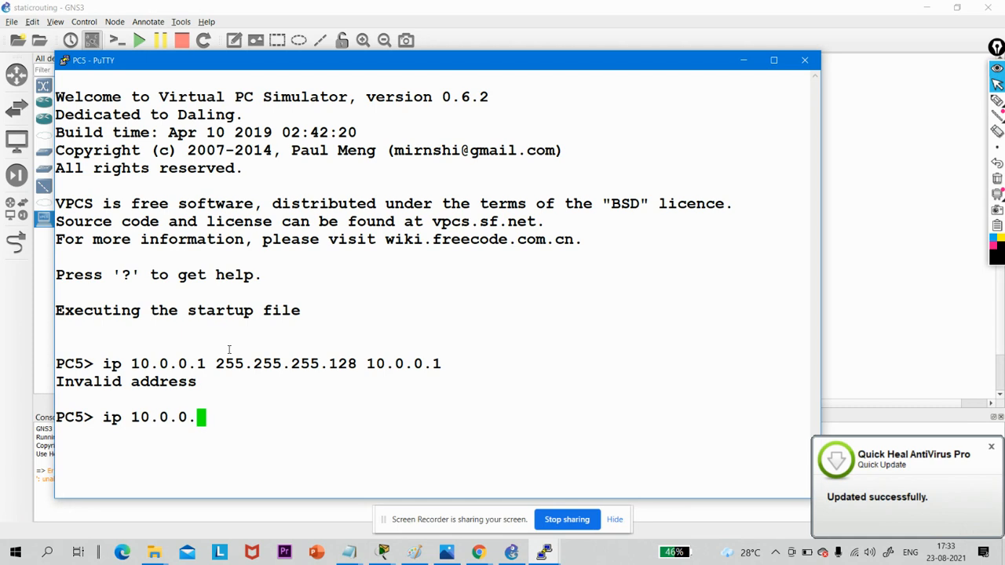
pyautogui.write('2 255')
pyautogui.press('BackSpace')
pyautogui.press('BackSpace')
pyautogui.press('BackSpace')
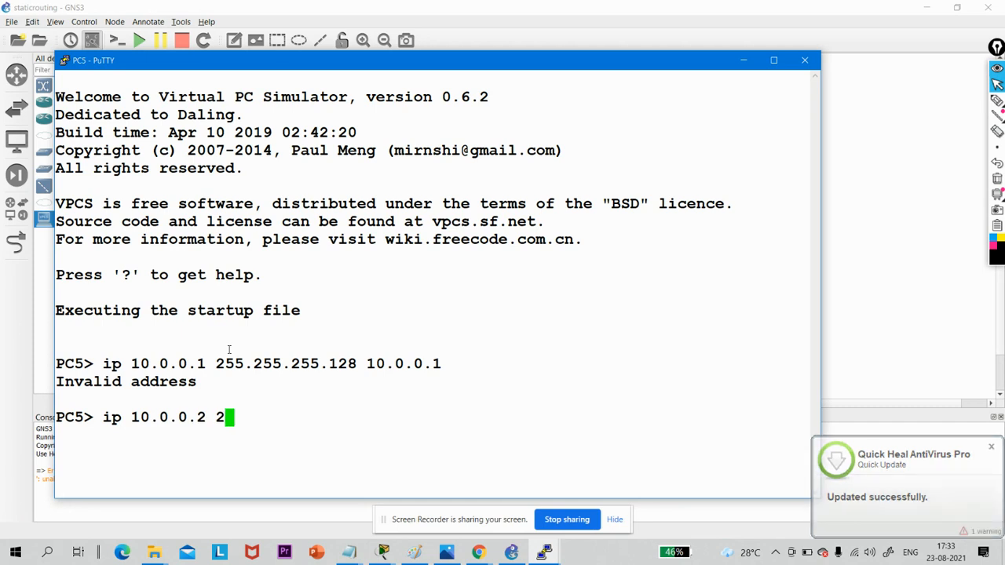
pyautogui.write('/25 ')
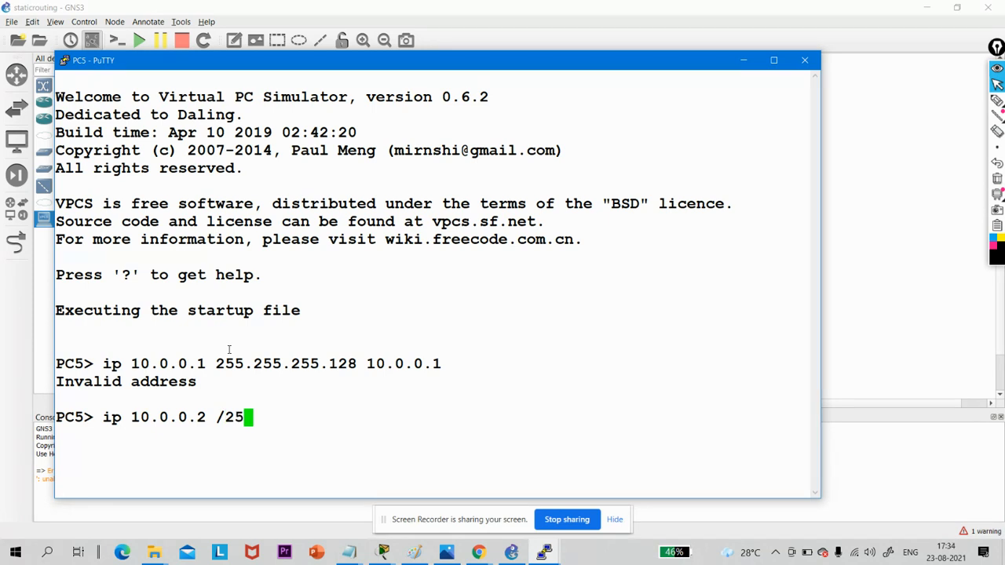
pyautogui.write('10.0.0.')
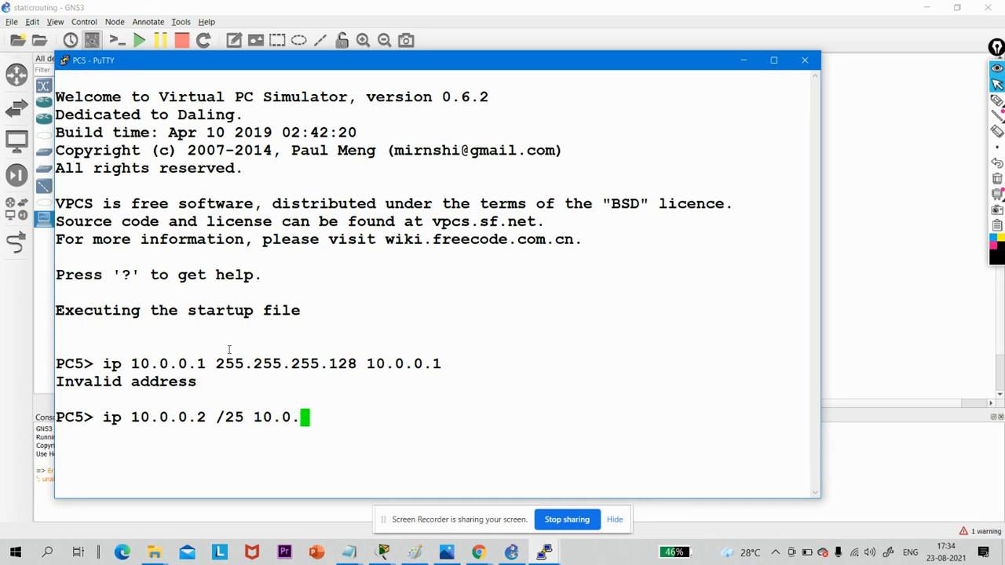
pyautogui.write('1')
pyautogui.press('Return')
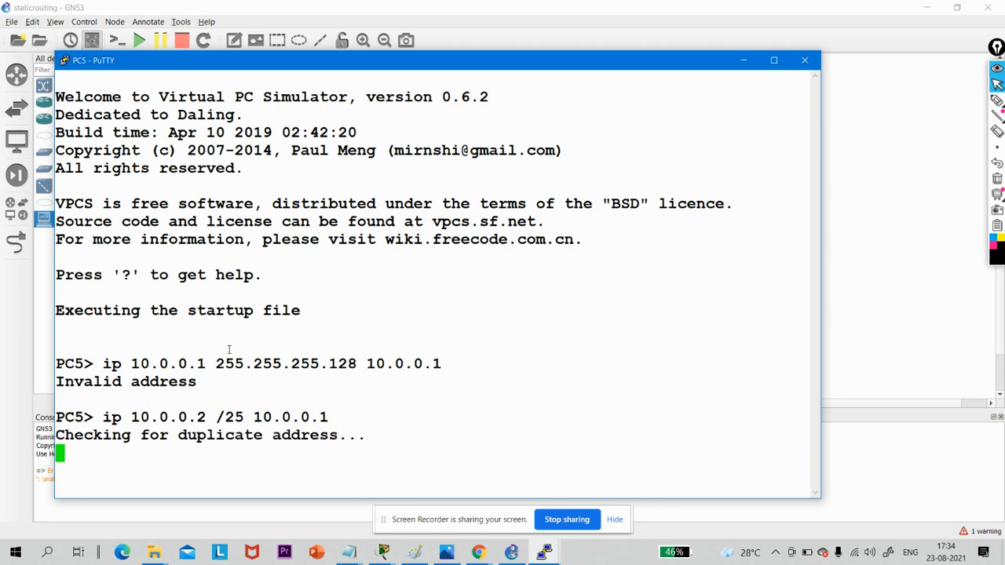
pyautogui.click(746, 62)
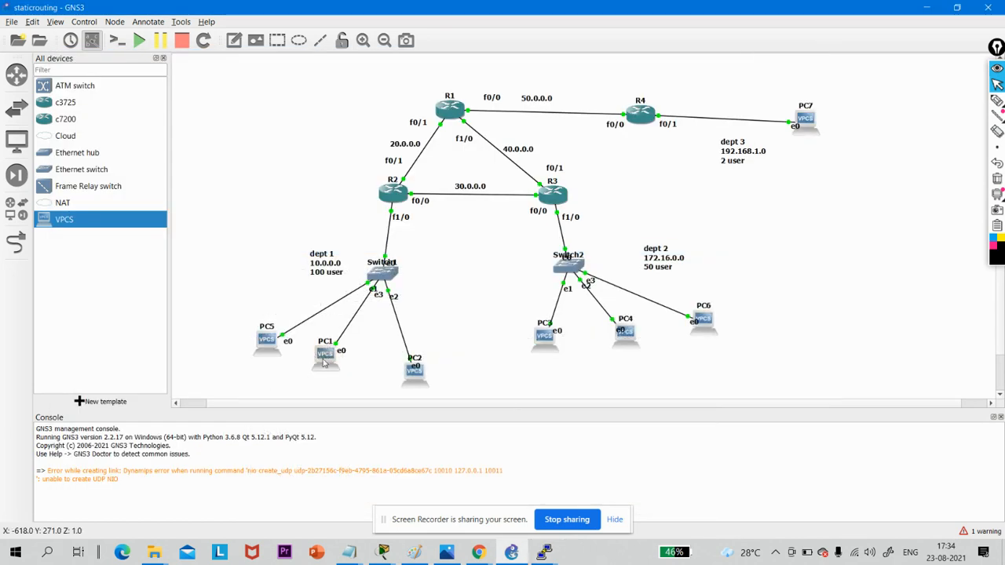
# - Open PC1's console and assign it the address 10.0.0.4 /25 with gateway 10.0.0.1
pyautogui.doubleClick(323, 361)
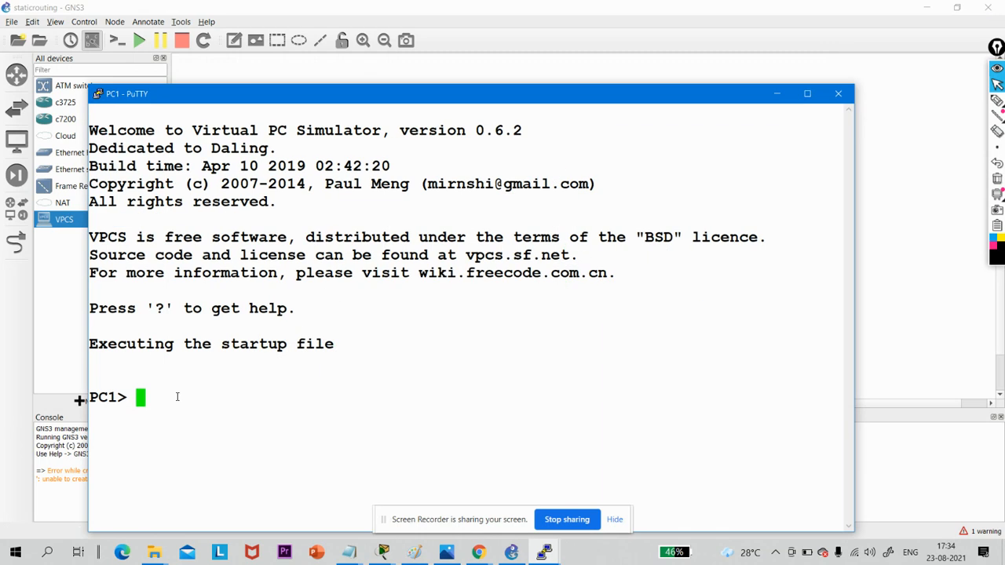
pyautogui.write('ip 10.0.0.')
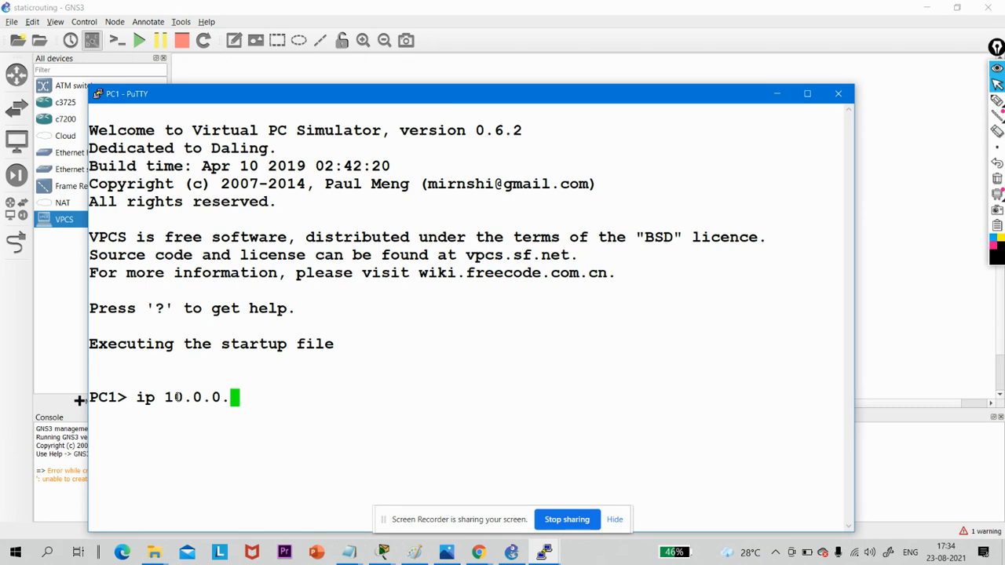
pyautogui.write('4 2')
pyautogui.press('BackSpace')
pyautogui.write('/25 ')
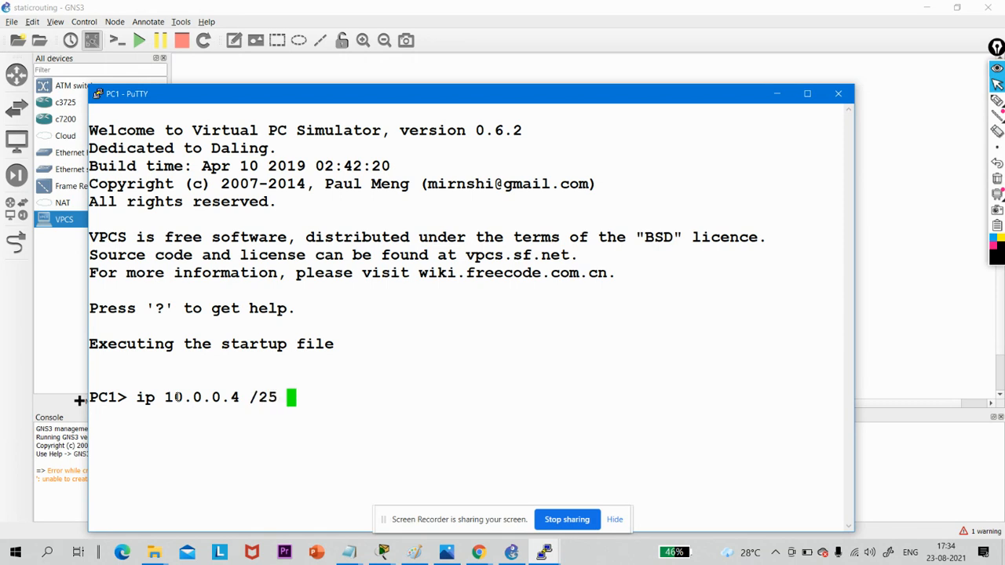
pyautogui.write('0')
pyautogui.press('BackSpace')
pyautogui.write('10.0.0')
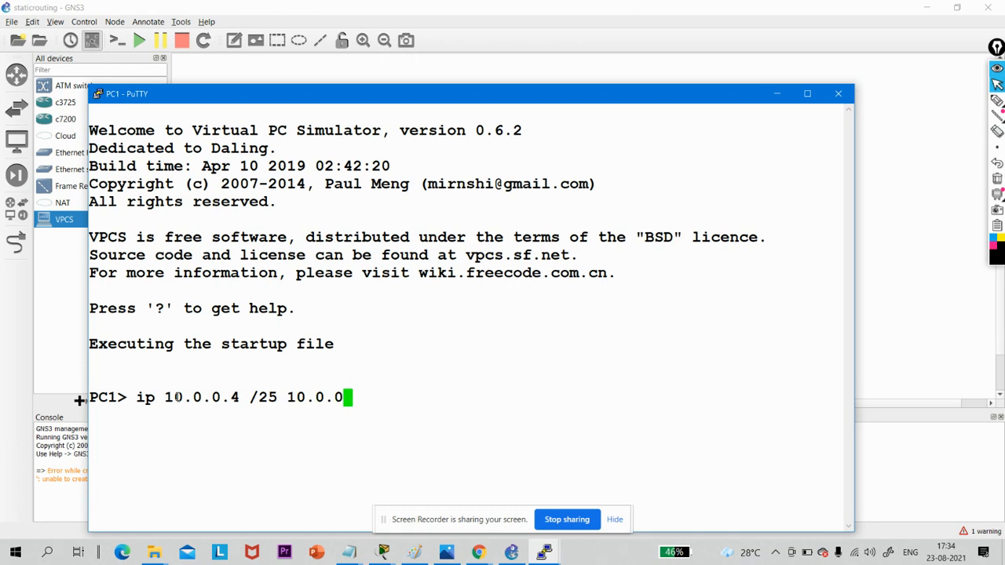
pyautogui.write('.1')
pyautogui.press('Return')
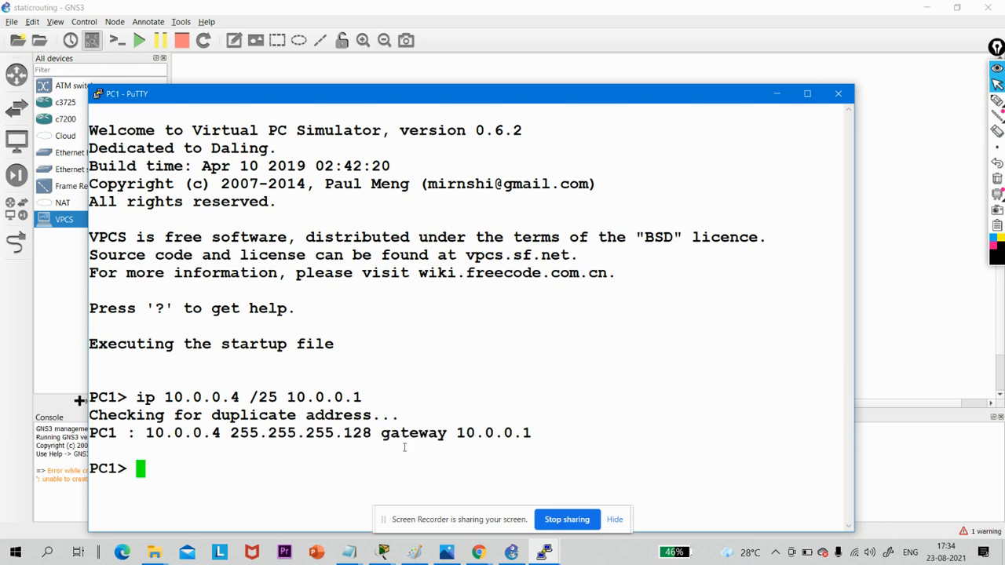
# - Show PC1's IP configuration to check its address and gateway, and minimize the console
pyautogui.write('show ')
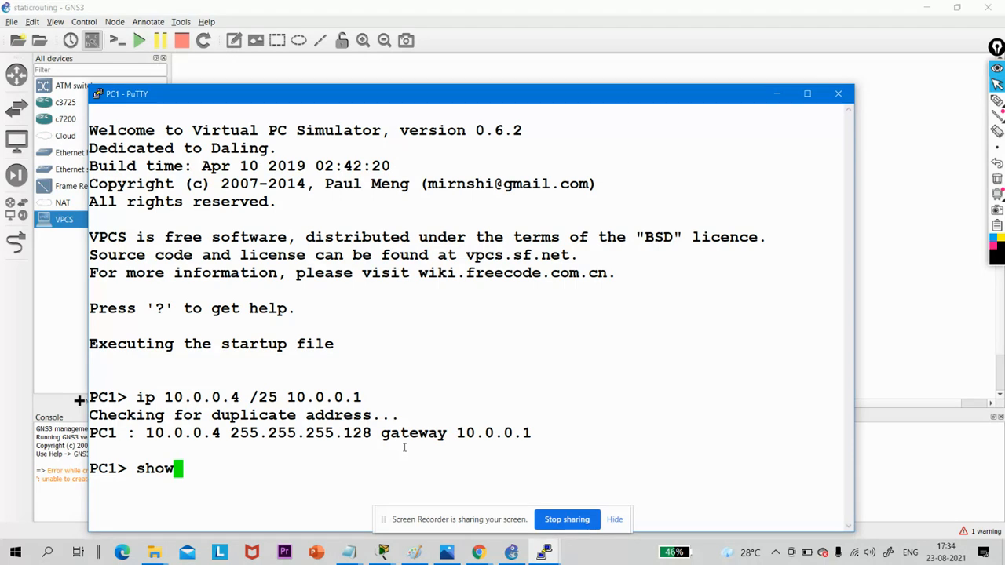
pyautogui.write('ip')
pyautogui.press('Return')
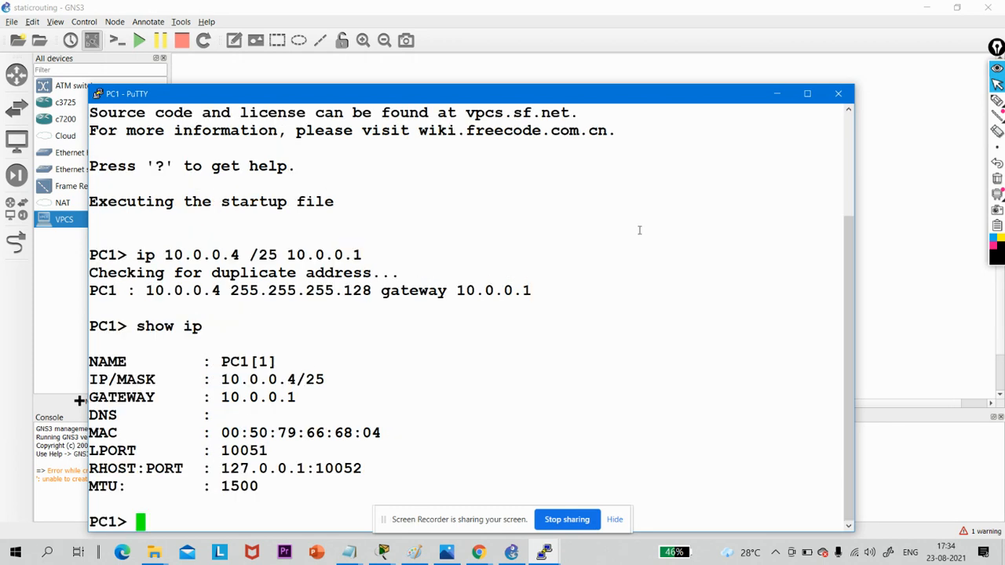
pyautogui.click(776, 94)
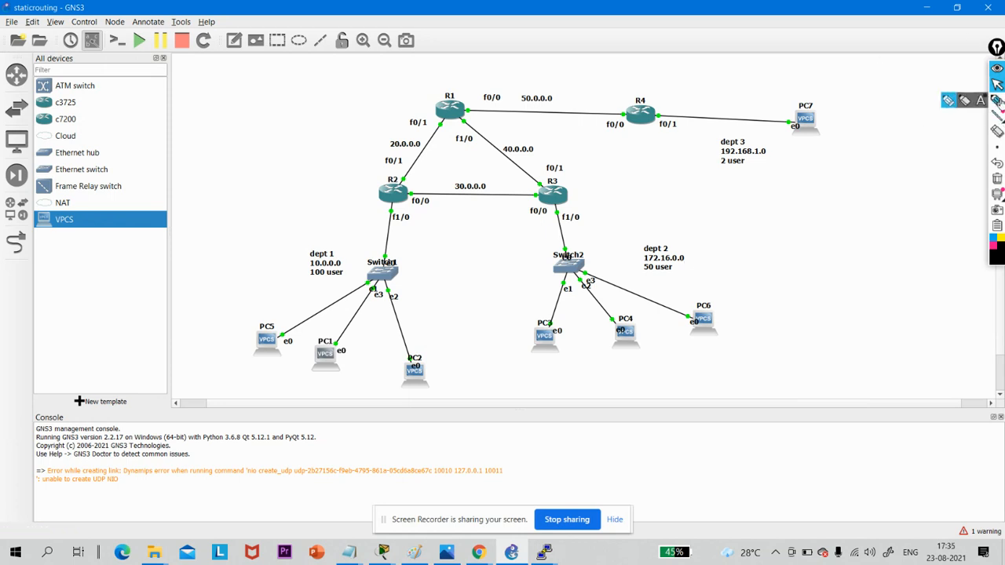
# - Handwrite the dept 2 host formula 2^H-2 ≥ 50 and the prefix /26 on screen, and clear the ink
pyautogui.click(995, 101)
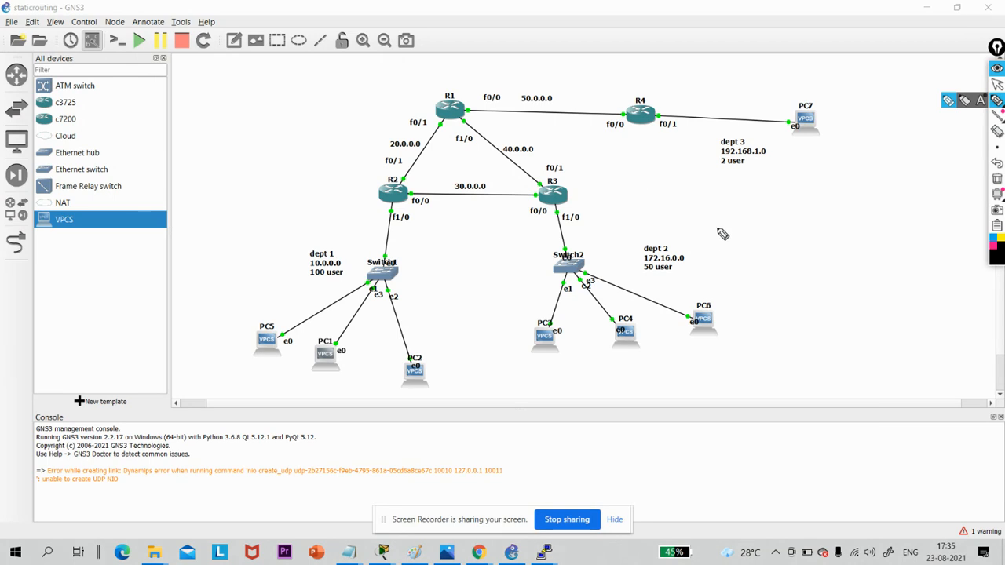
pyautogui.moveTo(704, 229); pyautogui.dragTo(716, 246)
pyautogui.moveTo(734, 219)
pyautogui.mouseDown()
pyautogui.moveTo(727, 233)
pyautogui.moveTo(741, 233)
pyautogui.mouseUp()
pyautogui.moveTo(731, 228)
pyautogui.mouseDown()
pyautogui.moveTo(743, 226)
pyautogui.moveTo(750, 240)
pyautogui.mouseUp()
pyautogui.moveTo(765, 235); pyautogui.dragTo(776, 253)
pyautogui.moveTo(793, 232)
pyautogui.mouseDown()
pyautogui.moveTo(792, 258)
pyautogui.moveTo(837, 258)
pyautogui.moveTo(868, 242)
pyautogui.mouseUp()
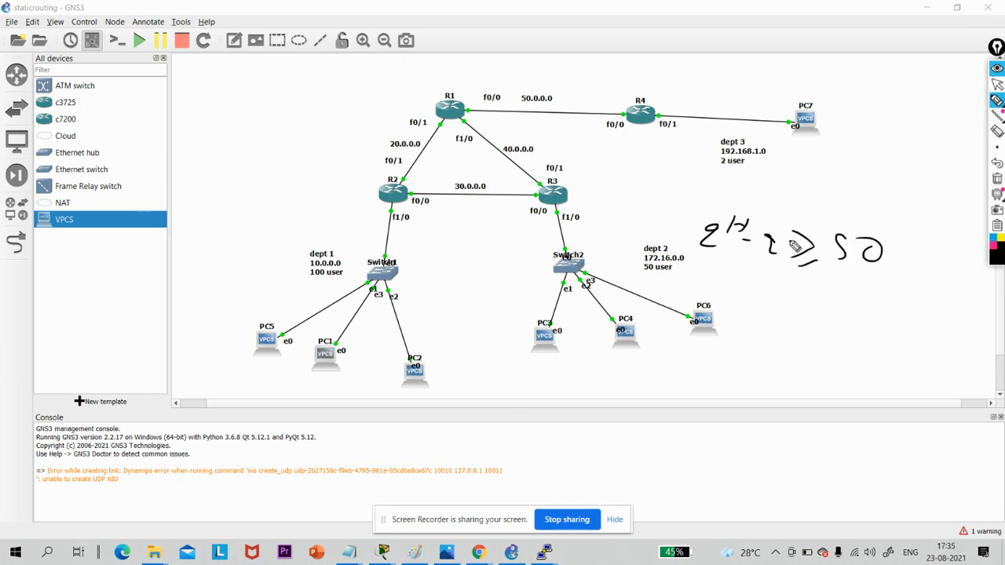
pyautogui.moveTo(742, 243)
pyautogui.mouseDown()
pyautogui.moveTo(773, 225)
pyautogui.moveTo(727, 245)
pyautogui.mouseUp()
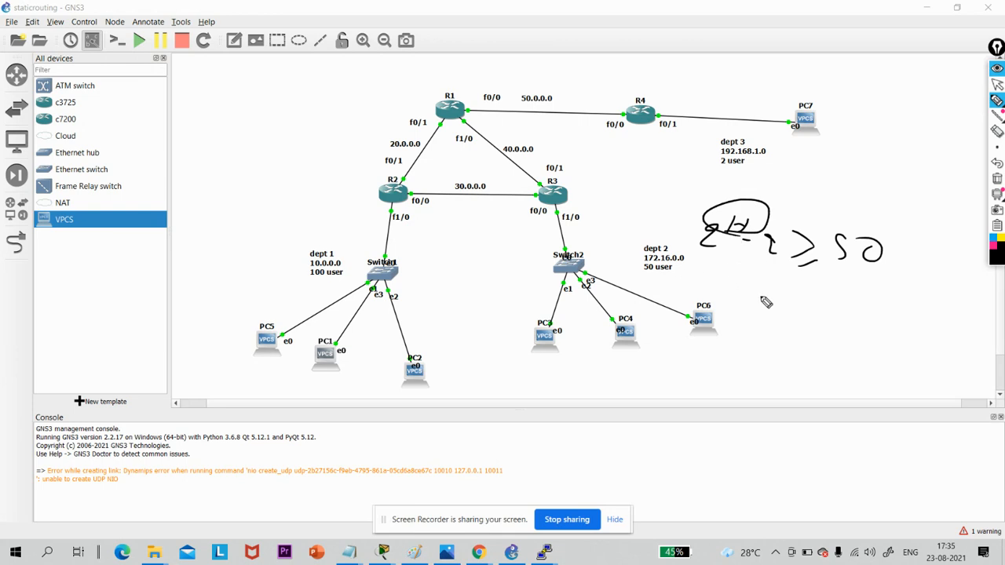
pyautogui.moveTo(777, 283)
pyautogui.mouseDown()
pyautogui.moveTo(752, 313)
pyautogui.moveTo(790, 316)
pyautogui.moveTo(809, 304)
pyautogui.mouseUp()
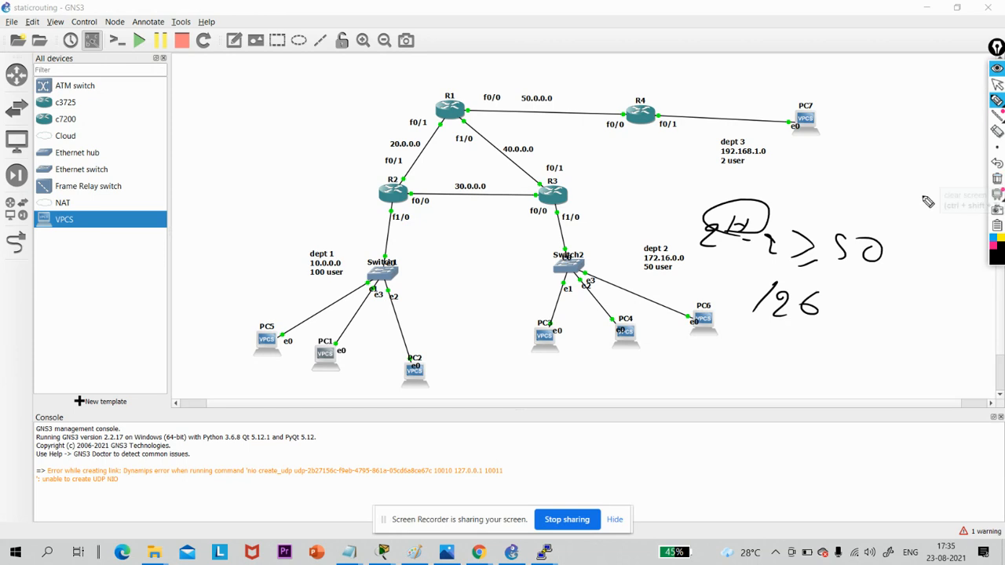
pyautogui.moveTo(751, 328); pyautogui.dragTo(808, 336)
pyautogui.moveTo(997, 194)
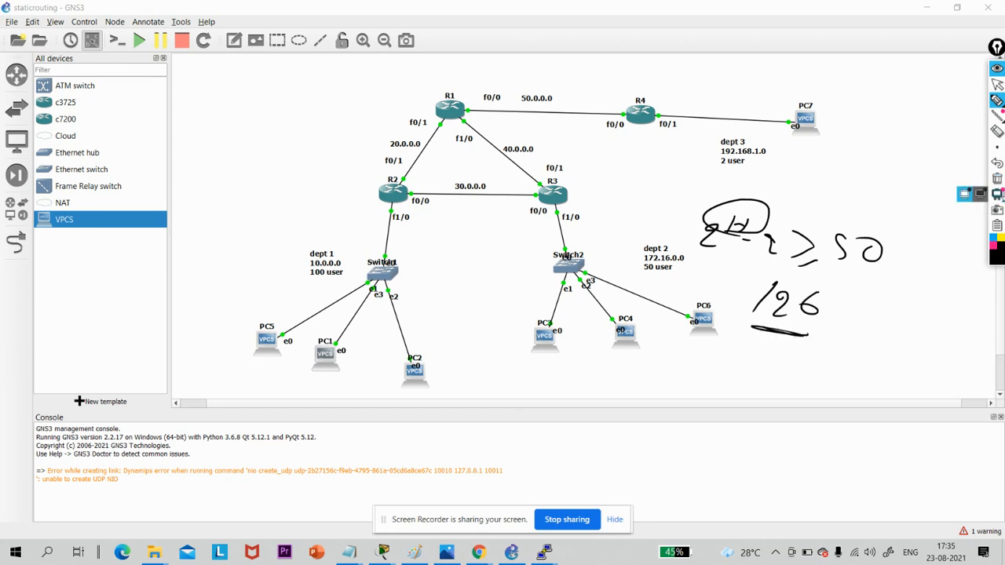
pyautogui.click(996, 180)
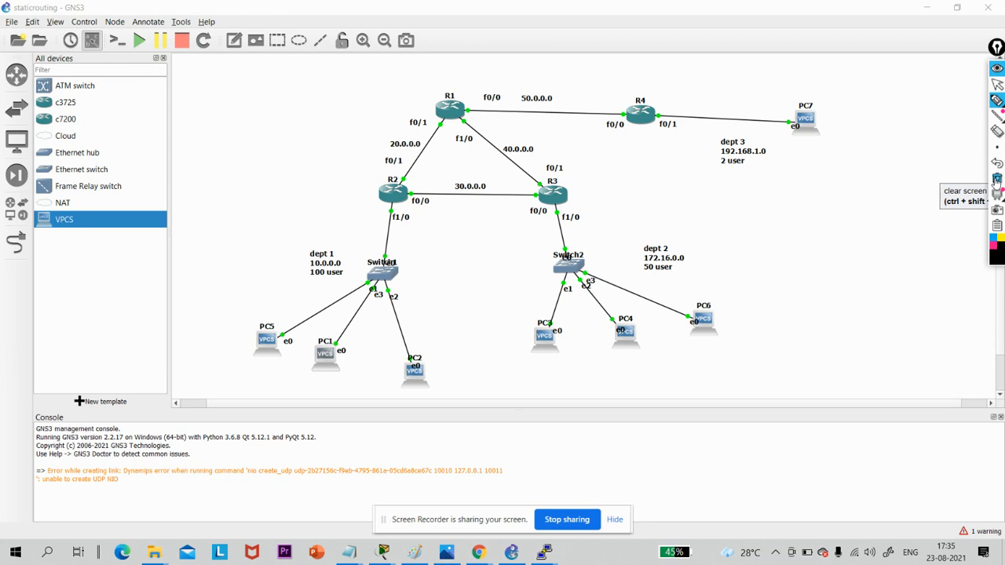
# - Handwrite the mask 255.255.255.192 above dept 2, underline its third octet, clear the ink and return to the cursor
pyautogui.moveTo(624, 203)
pyautogui.mouseDown()
pyautogui.moveTo(694, 218)
pyautogui.moveTo(818, 209)
pyautogui.moveTo(845, 219)
pyautogui.mouseUp()
pyautogui.moveTo(741, 229); pyautogui.dragTo(805, 233)
pyautogui.moveTo(742, 231); pyautogui.dragTo(813, 237)
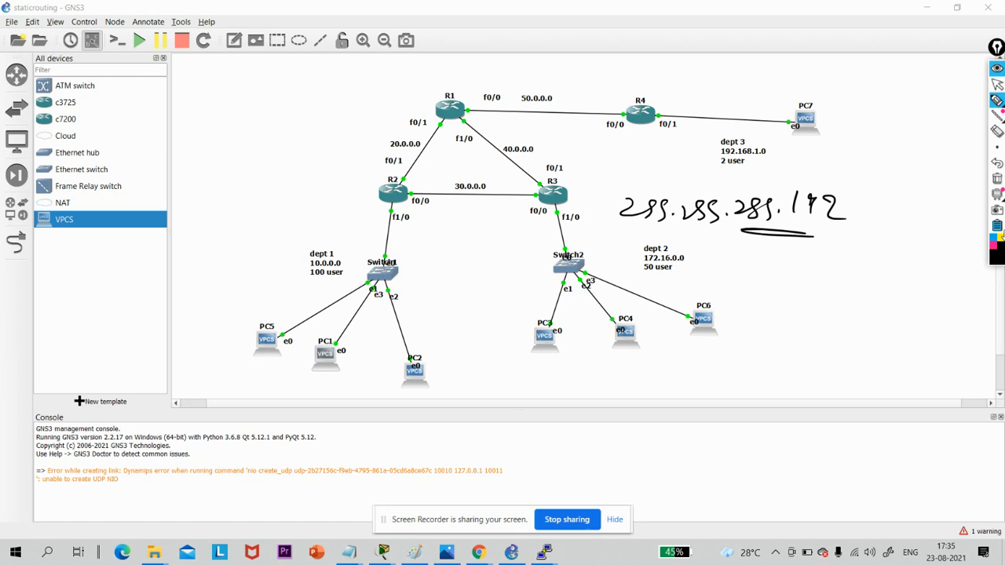
pyautogui.click(996, 179)
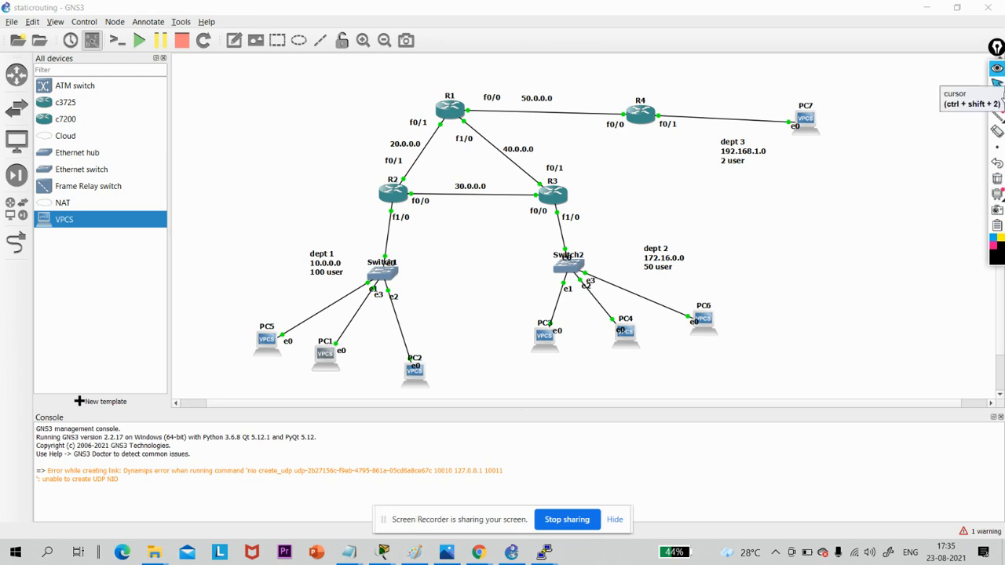
pyautogui.click(997, 84)
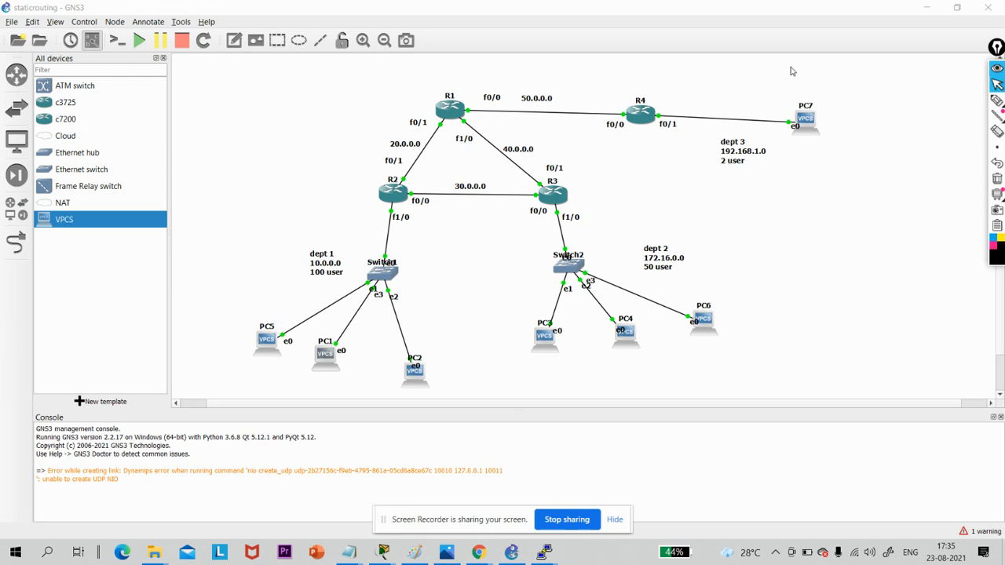
# - Open R3's console, move it below the router diagram, and enter global configuration mode
pyautogui.click(556, 200)
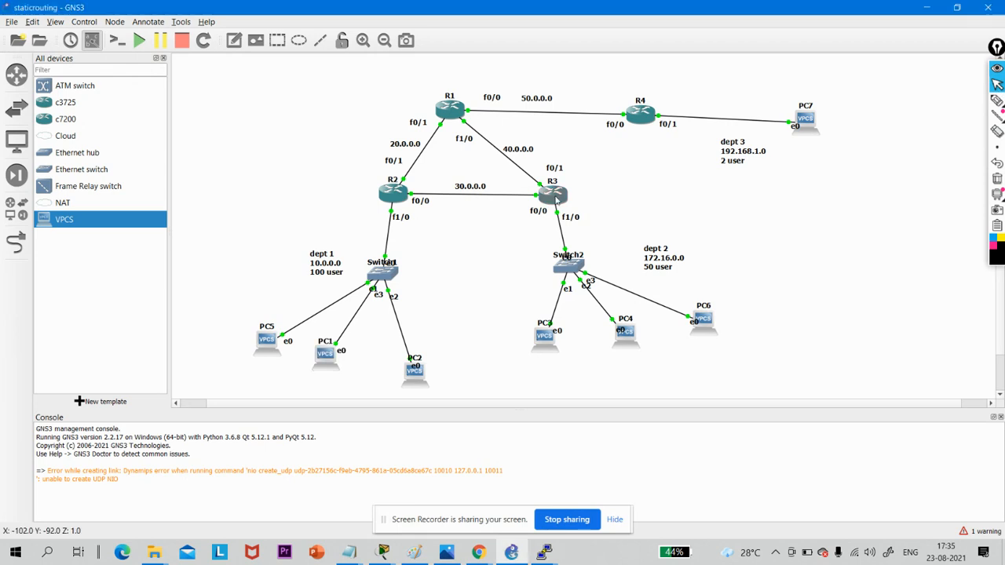
pyautogui.doubleClick(556, 200)
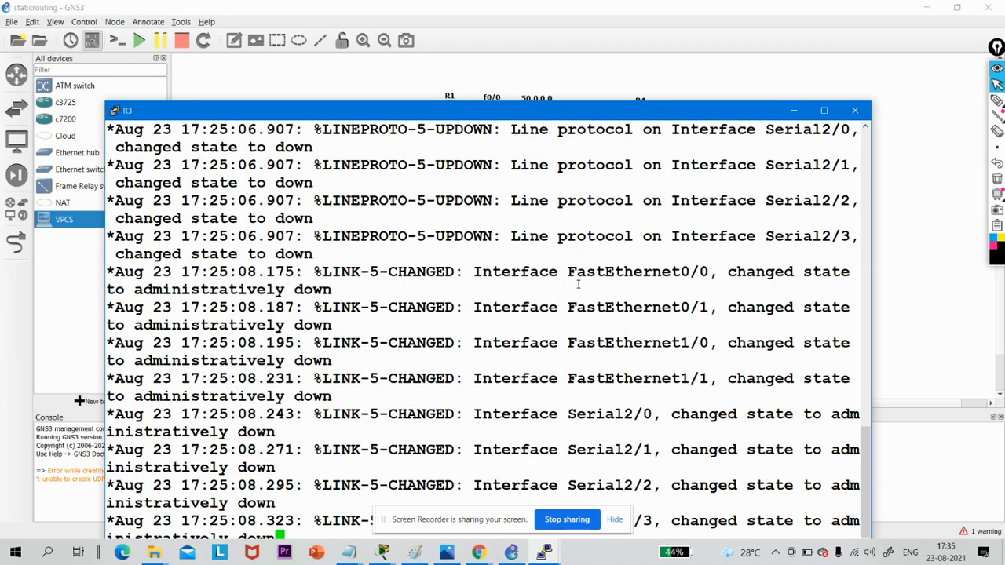
pyautogui.press('Return')
pyautogui.press('Return')
pyautogui.press('Return')
pyautogui.press('Return')
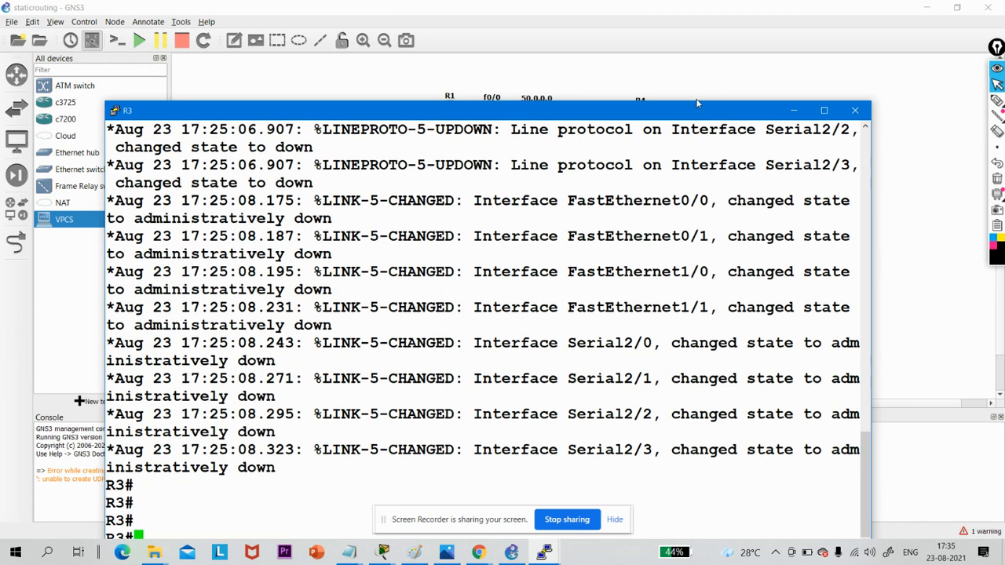
pyautogui.moveTo(695, 104); pyautogui.dragTo(730, 269)
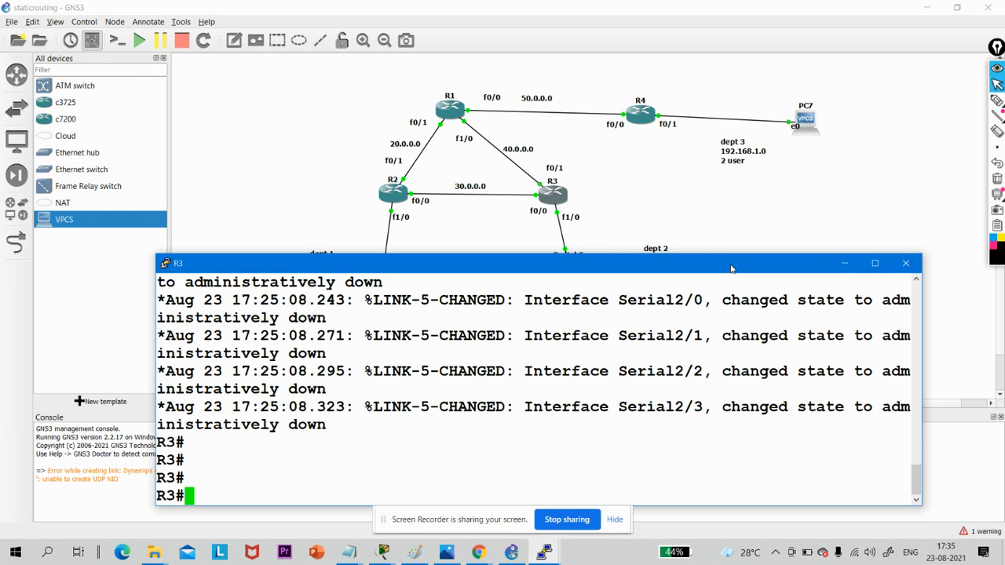
pyautogui.write('conf')
pyautogui.press('Tab')
pyautogui.write('t')
pyautogui.press('Tab')
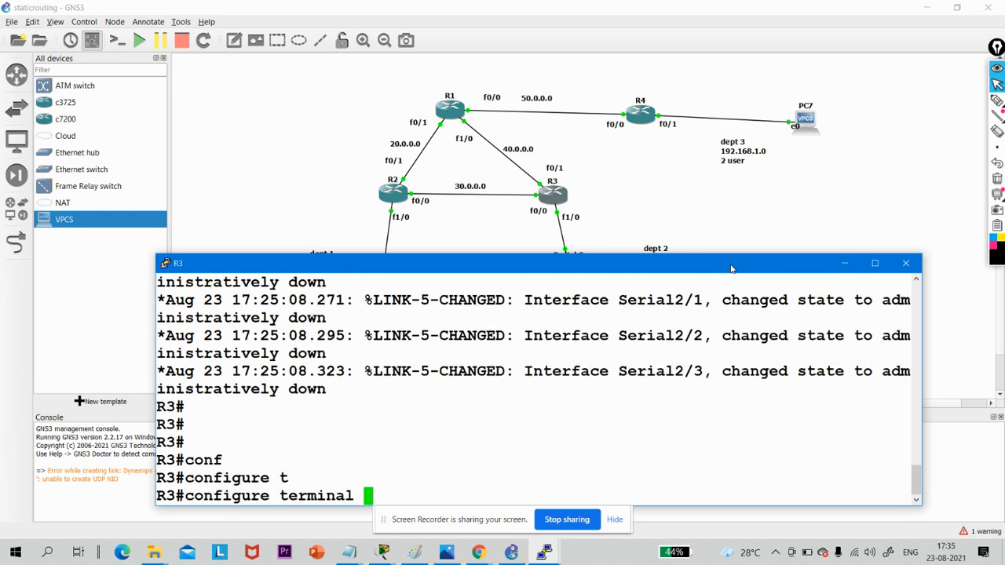
pyautogui.press('Return')
pyautogui.press('Return')
# - Enter R3's interface f1/0 and enable it with no shutdown
pyautogui.write('int f')
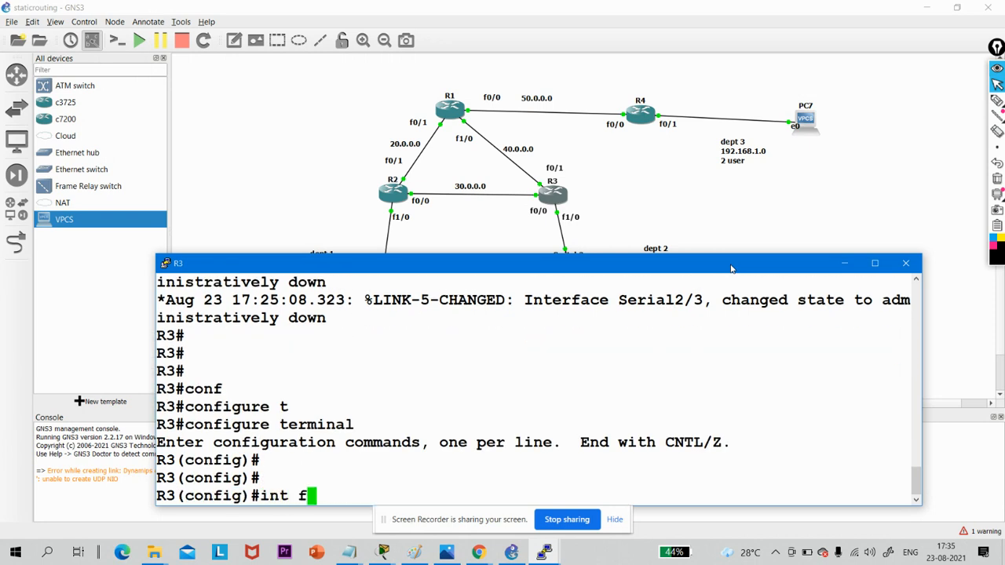
pyautogui.write('1/0')
pyautogui.press('Return')
pyautogui.write('no sh')
pyautogui.press('Tab')
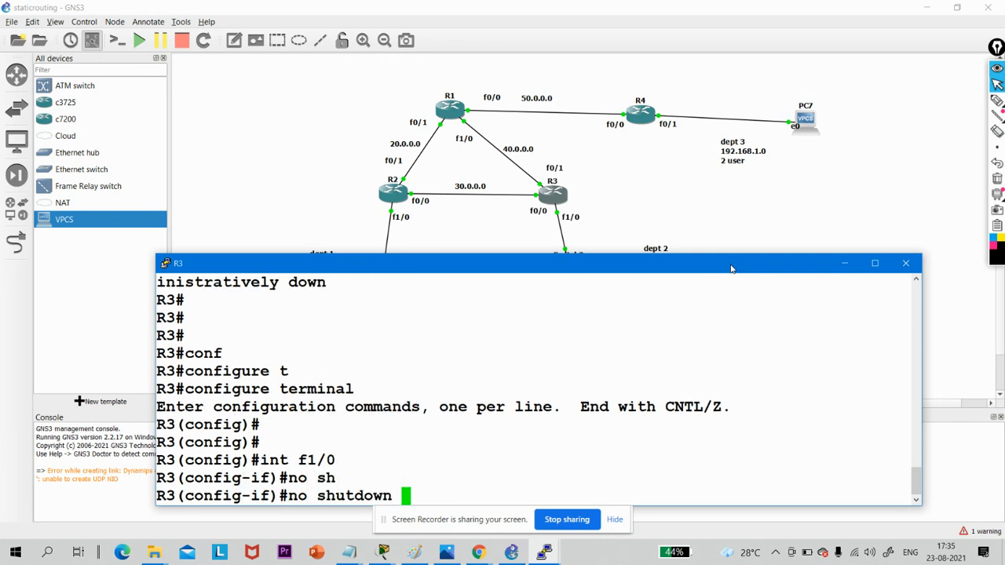
pyautogui.press('Return')
# - Assign R3's interface f1/0 the address 172.16.1.1 with mask 255.255.255.192
pyautogui.write('ip add')
pyautogui.press('Tab')
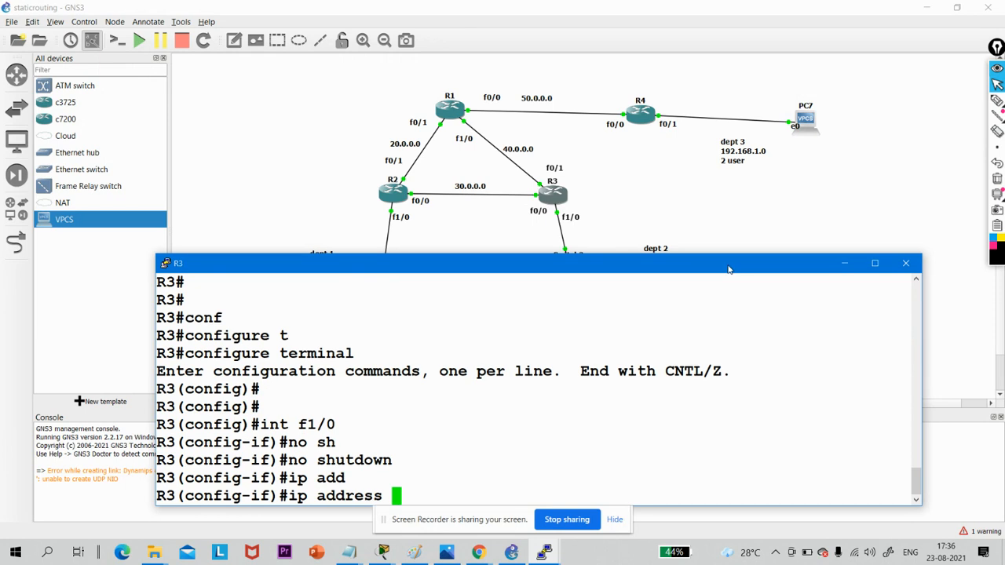
pyautogui.moveTo(730, 269); pyautogui.dragTo(728, 298)
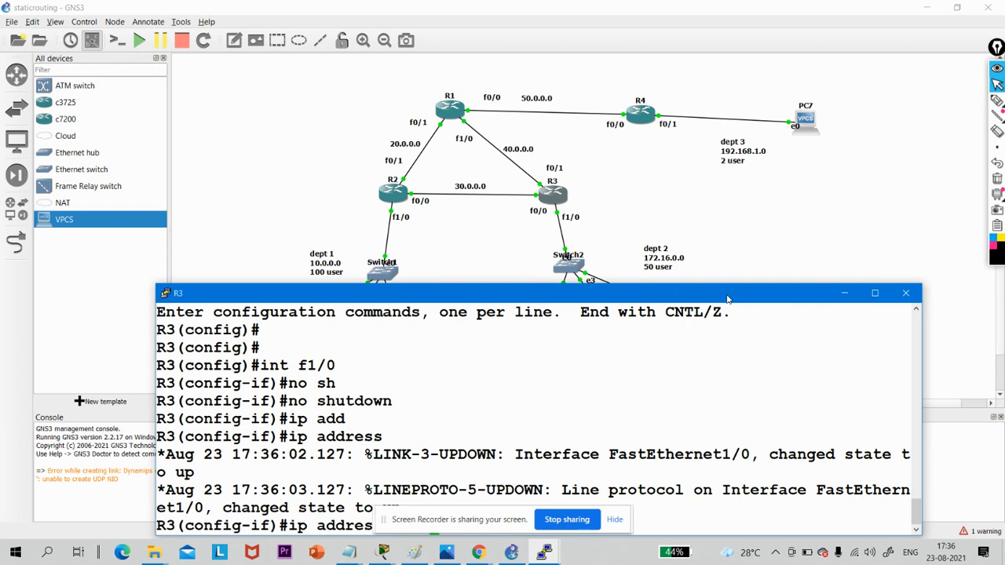
pyautogui.moveTo(727, 299); pyautogui.dragTo(716, 219)
pyautogui.write('16.')
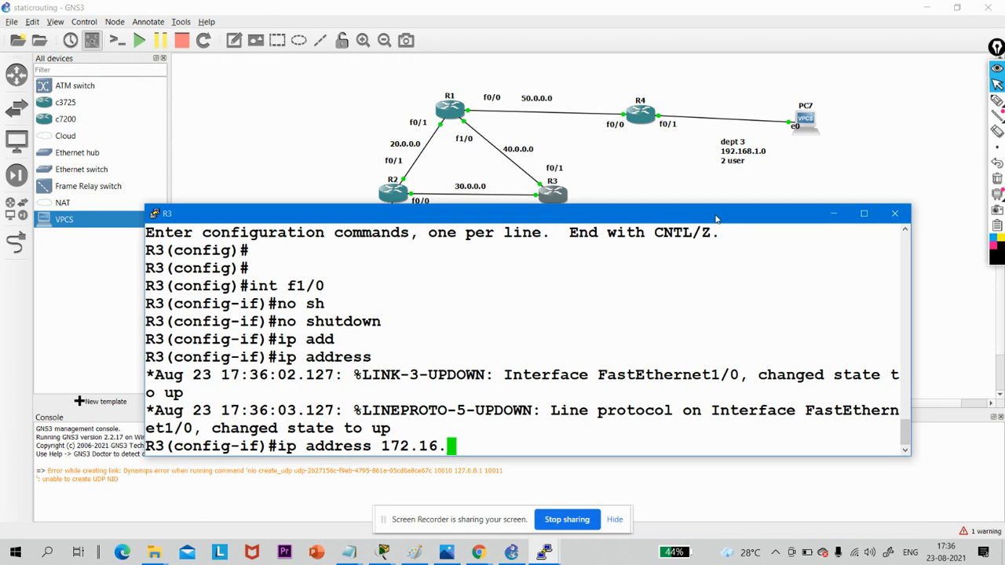
pyautogui.write('0.1')
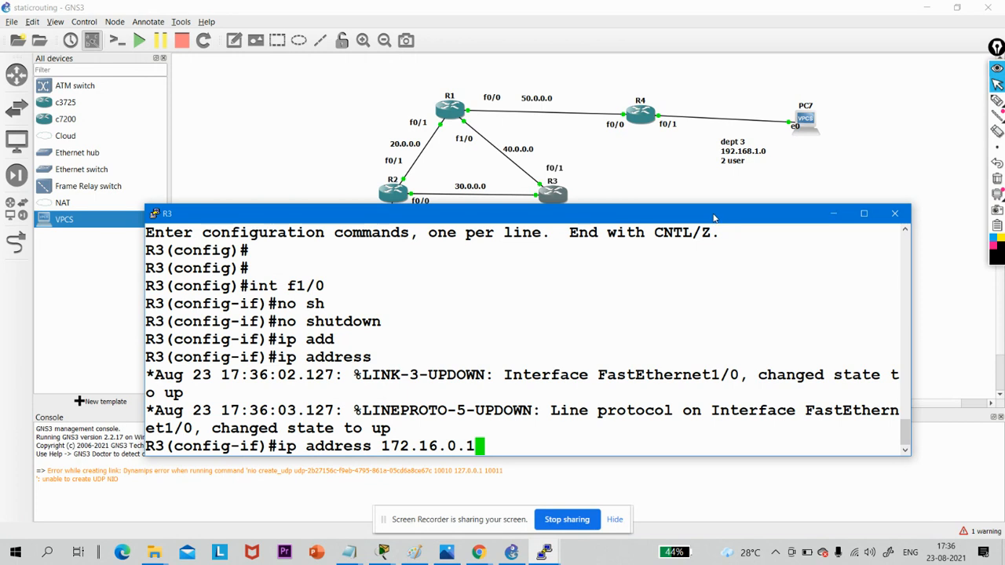
pyautogui.moveTo(714, 218); pyautogui.dragTo(720, 170)
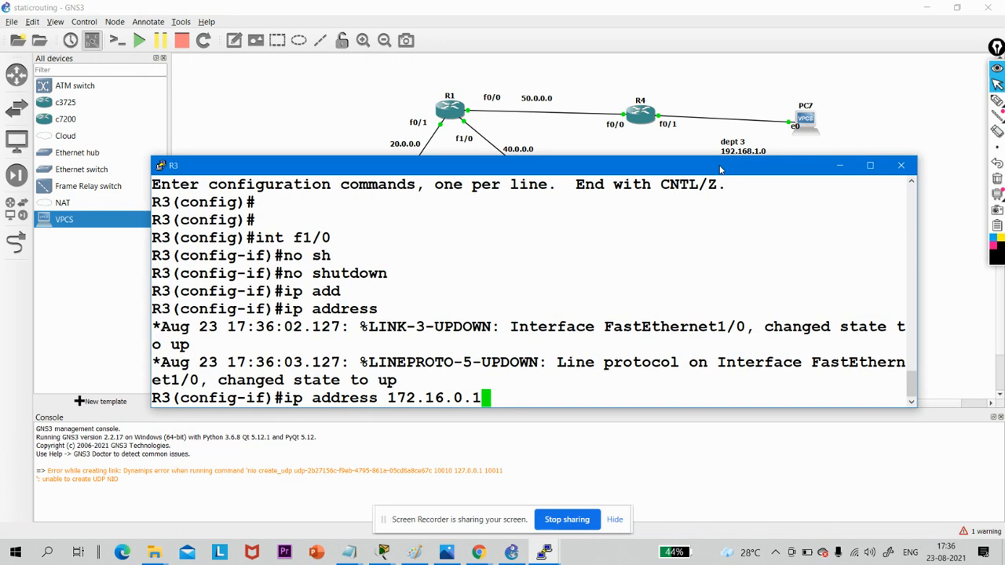
pyautogui.press('BackSpace')
pyautogui.press('BackSpace')
pyautogui.write('1')
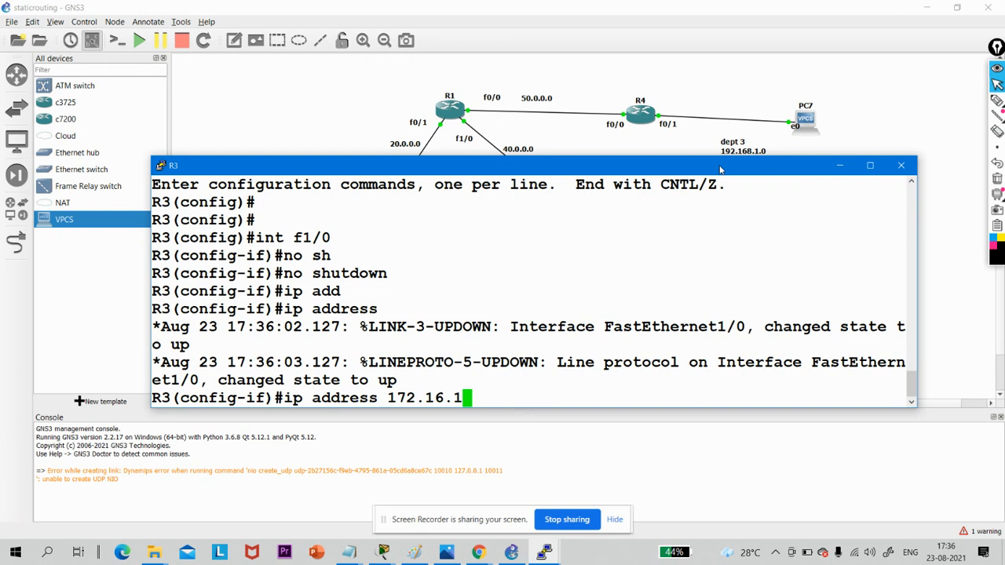
pyautogui.write('.1')
pyautogui.write(' 255')
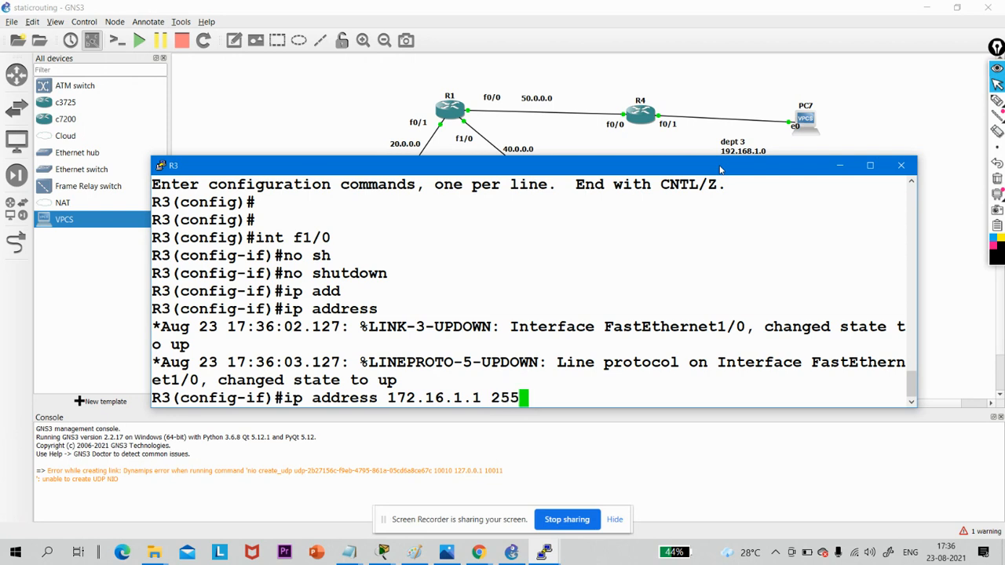
pyautogui.write('.255.2')
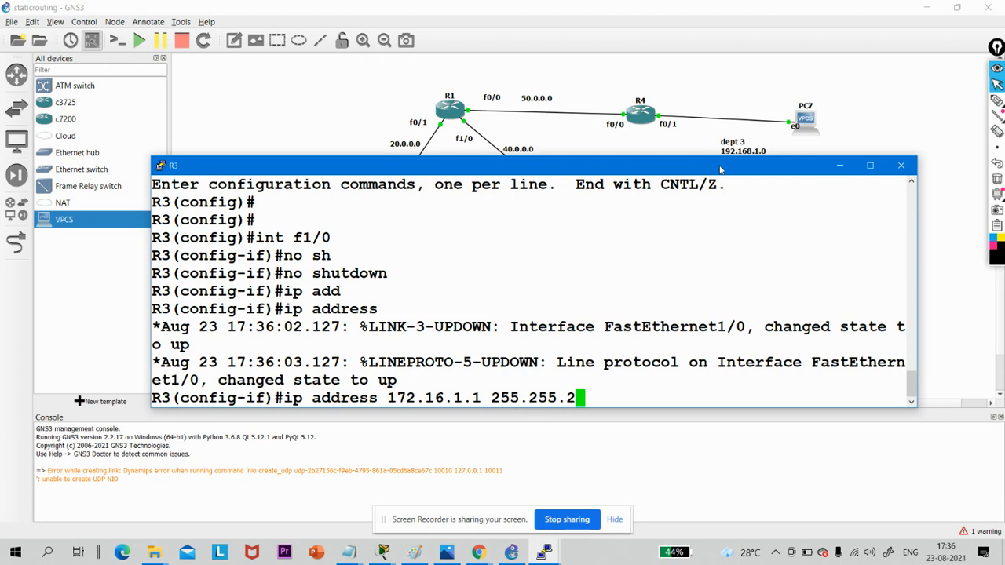
pyautogui.write('55.192')
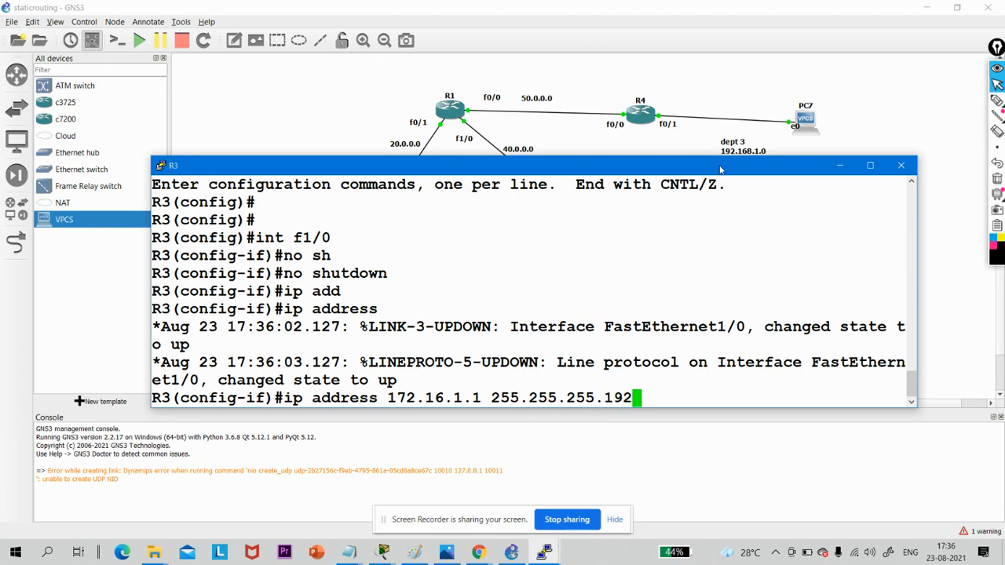
pyautogui.press('Return')
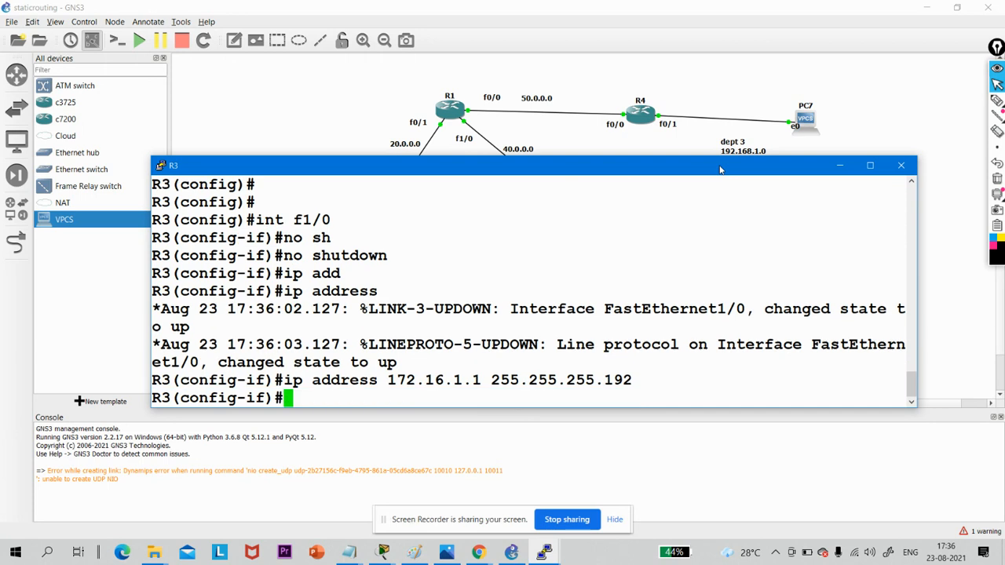
# - Issue no shutdown again on R3's addressed f1/0 interface
pyautogui.write('no sh')
pyautogui.press('Tab')
pyautogui.press('Return')
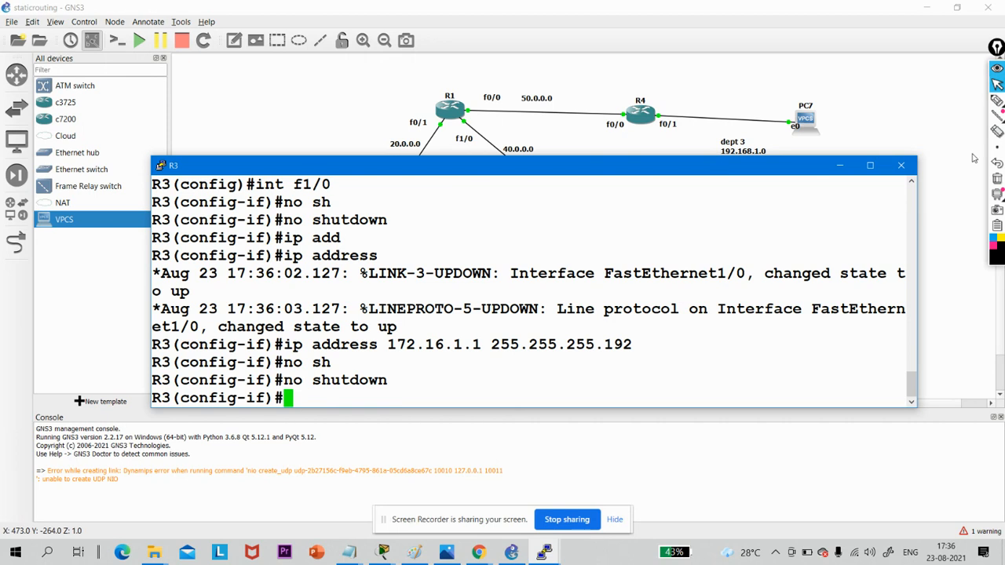
# - Open PC3's console and assign it the address 172.16.1.2 /26 with gateway 172.16.1.1
pyautogui.click(838, 167)
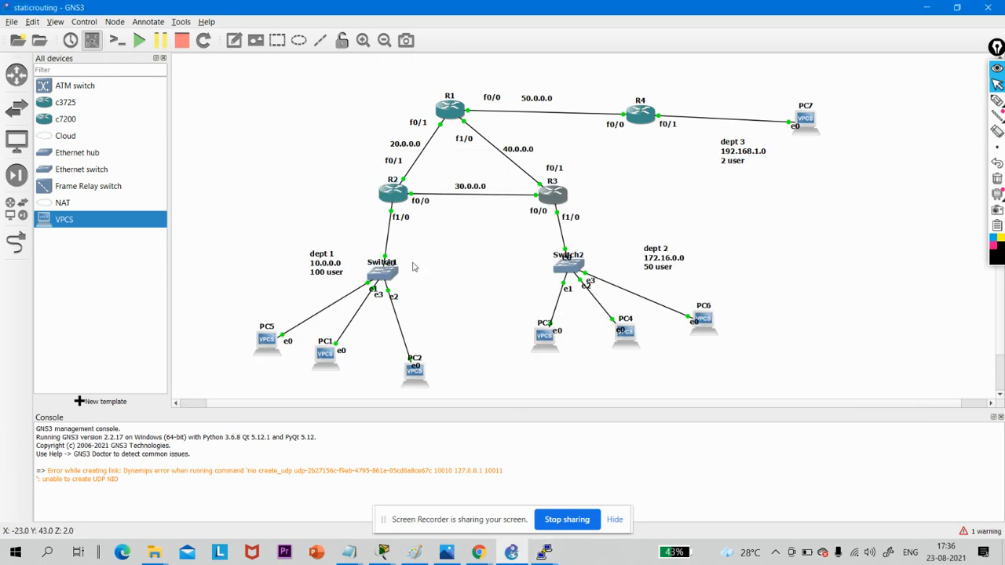
pyautogui.doubleClick(542, 339)
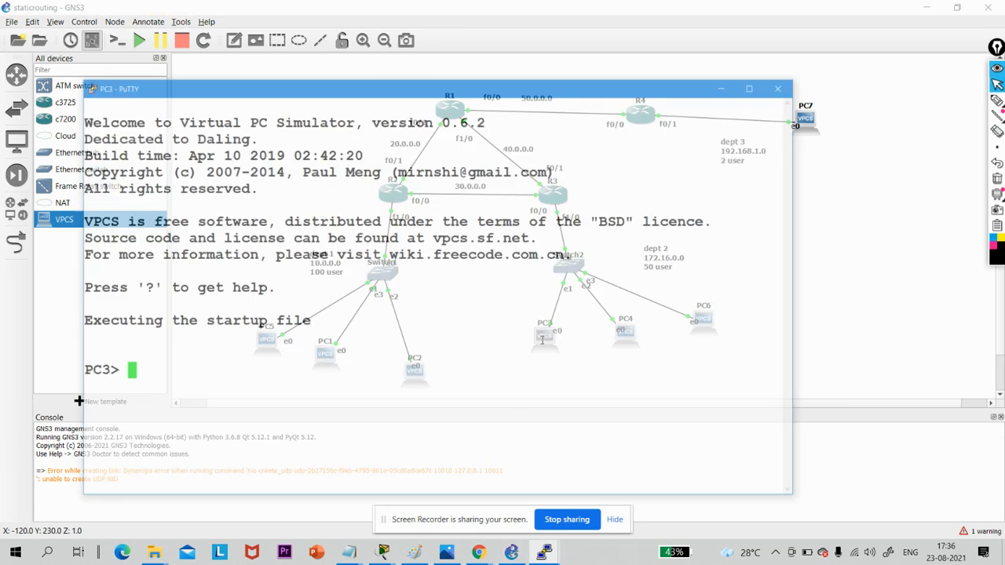
pyautogui.write('ip')
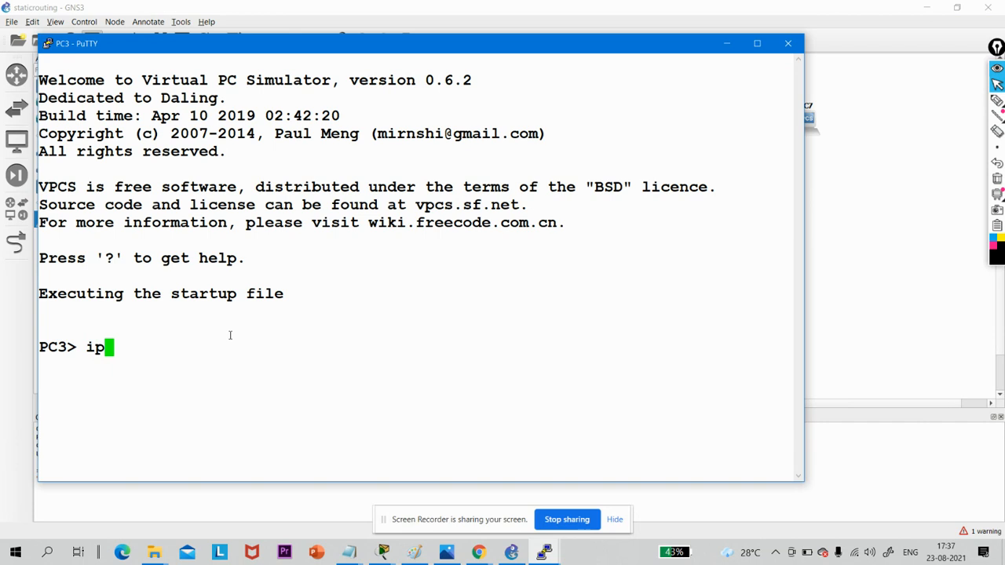
pyautogui.write(' 172.1')
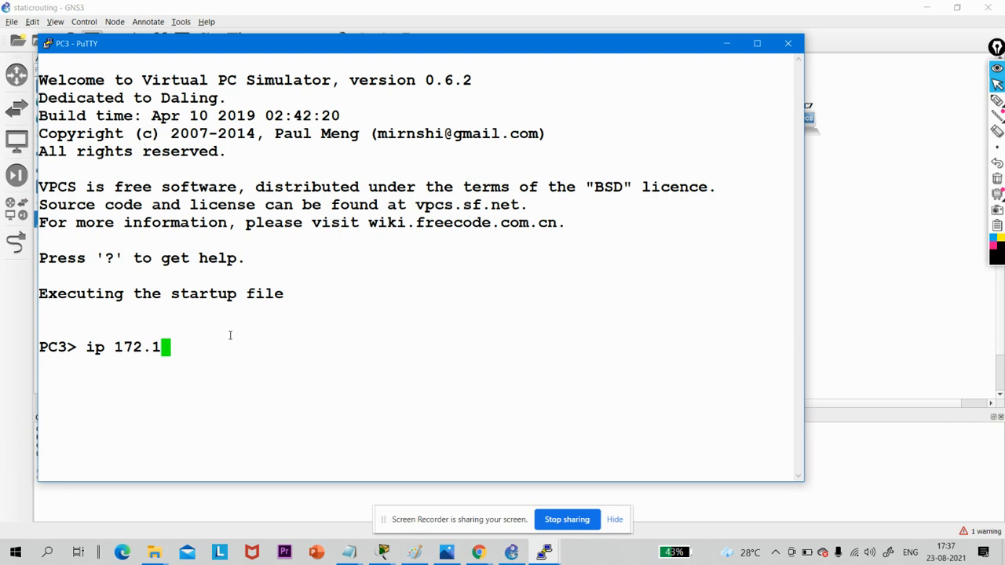
pyautogui.write('6.1.2 /26 172.')
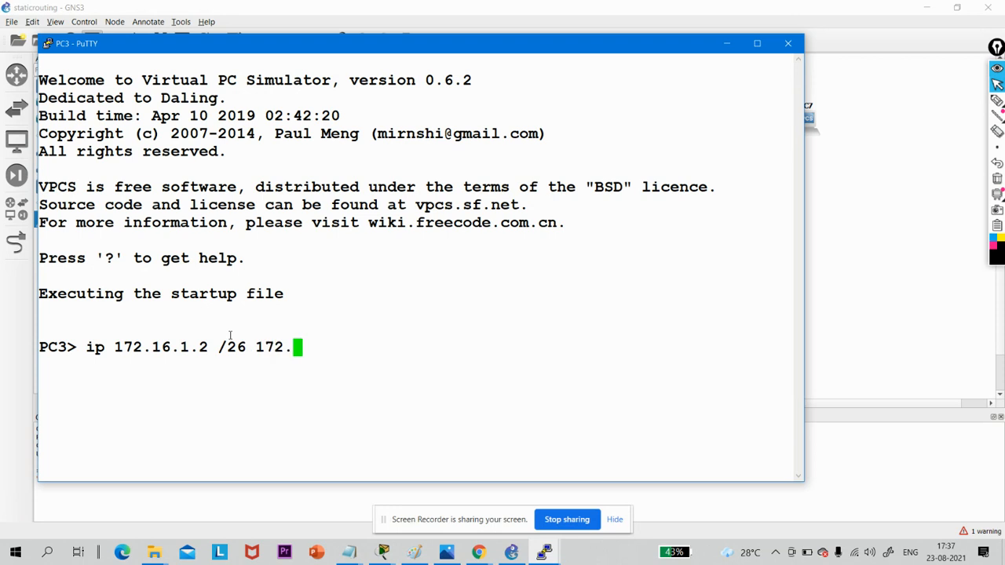
pyautogui.write('16.1.')
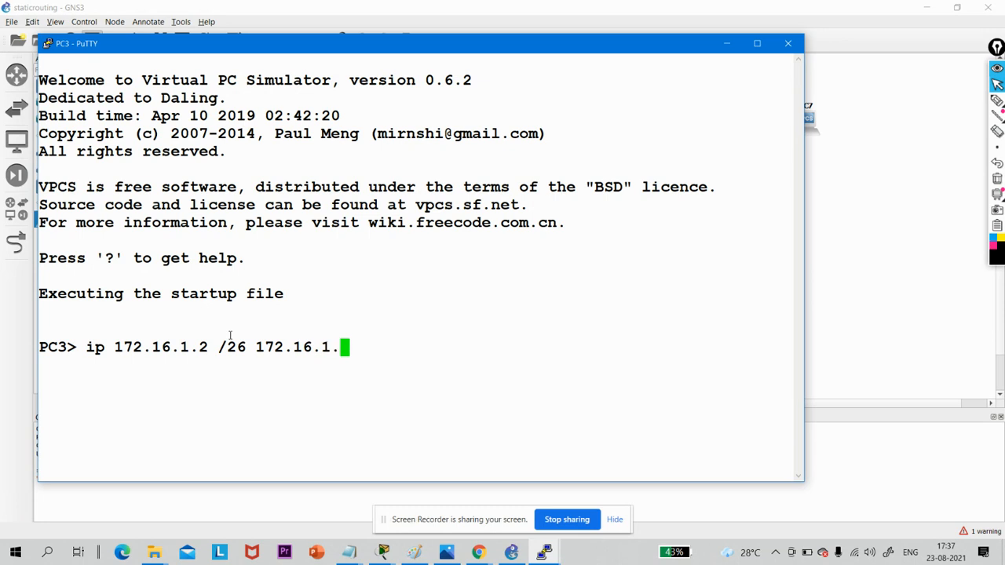
pyautogui.write('1')
pyautogui.press('Return')
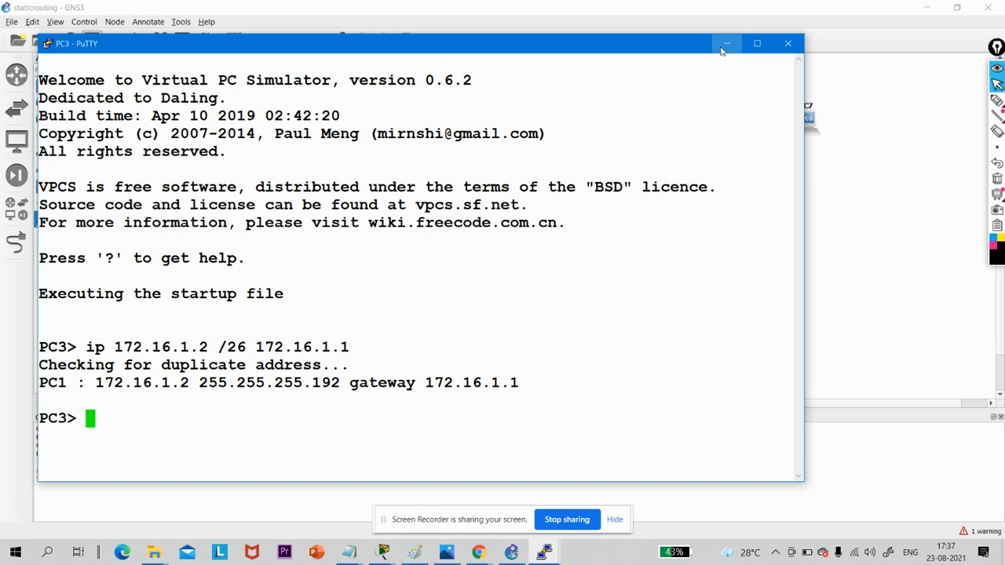
# - Minimize PC3's console and open PC4's console from the topology
pyautogui.click(725, 44)
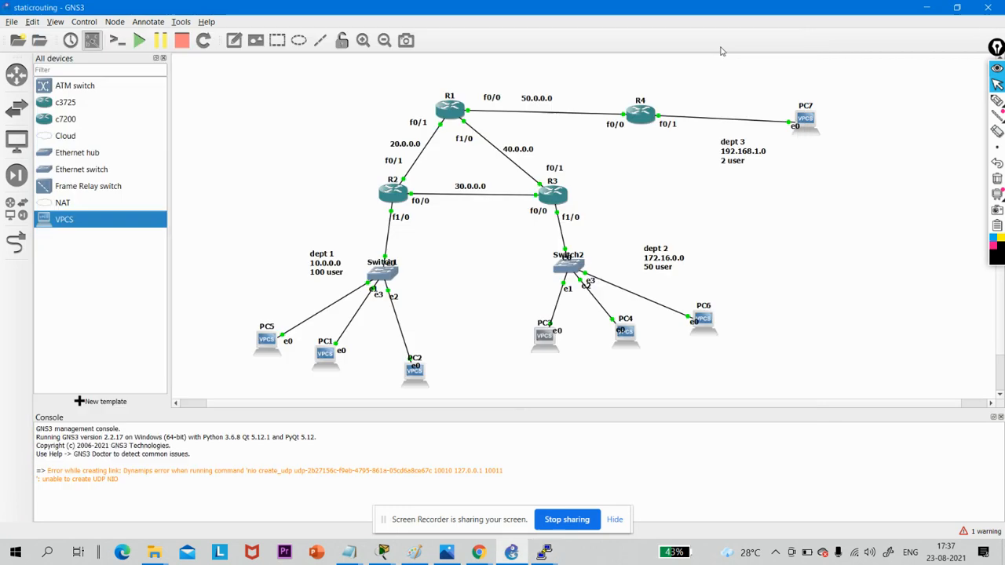
pyautogui.doubleClick(629, 341)
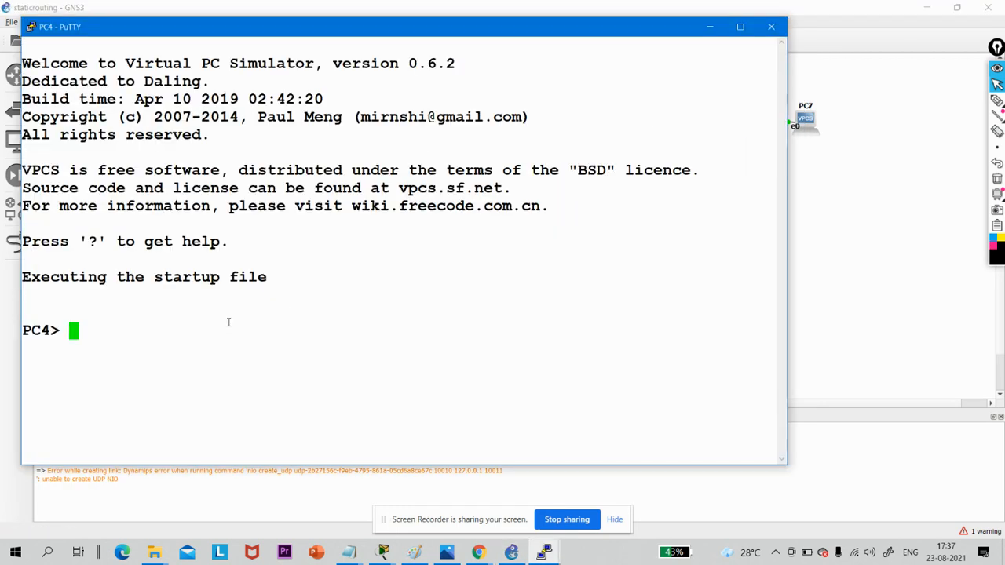
pyautogui.write('ip 172..')
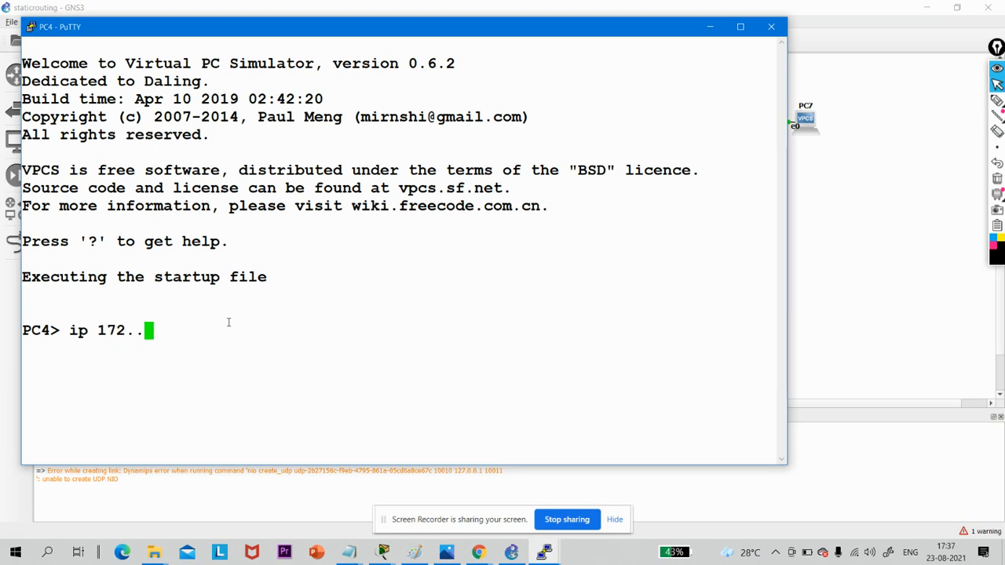
pyautogui.press('BackSpace')
pyautogui.write('16')
pyautogui.press('Return')
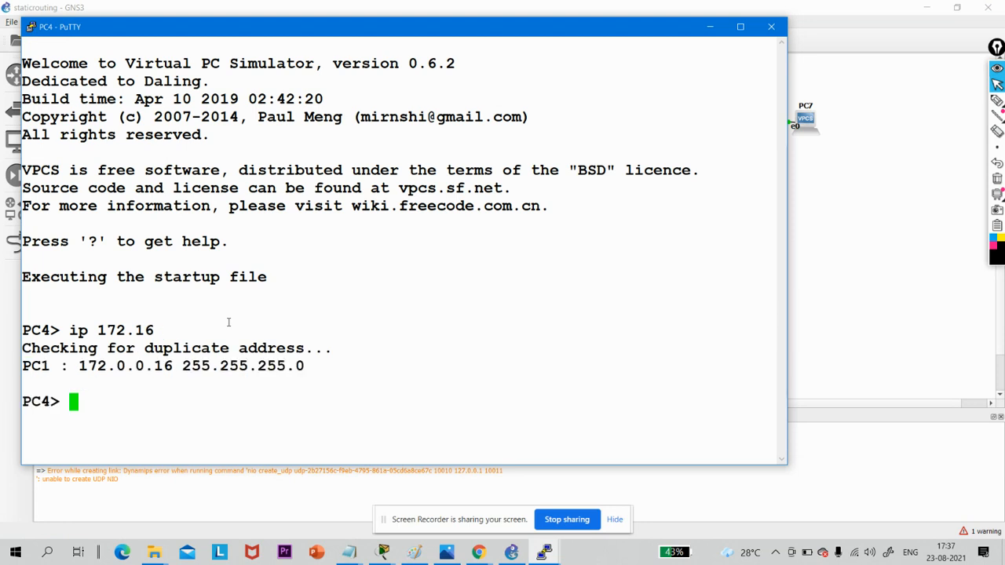
# - Assign PC4 the address 172.16.1.3 /26 with gateway 172.16.1.1 and minimize its console
pyautogui.write('ip 172')
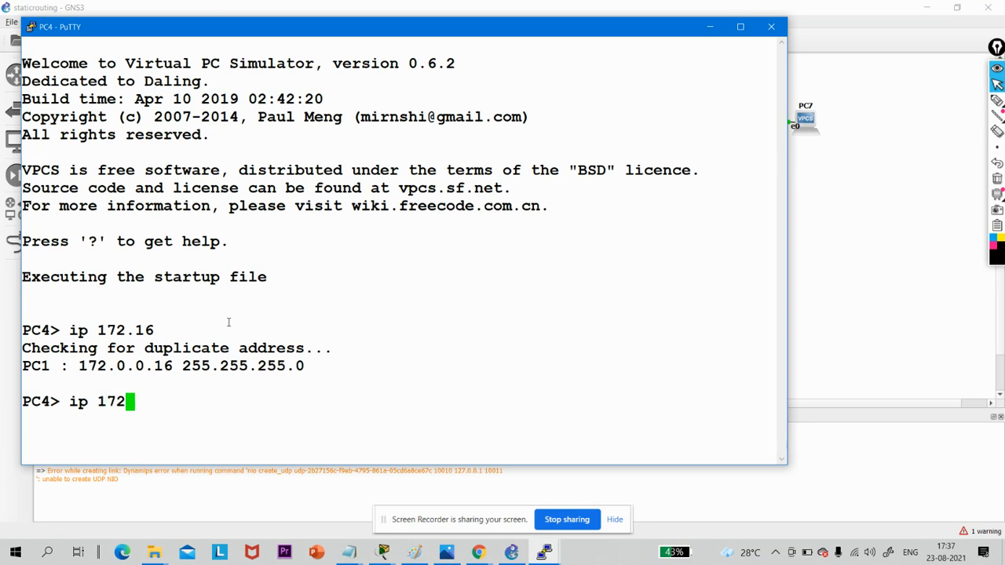
pyautogui.write('.16.1.')
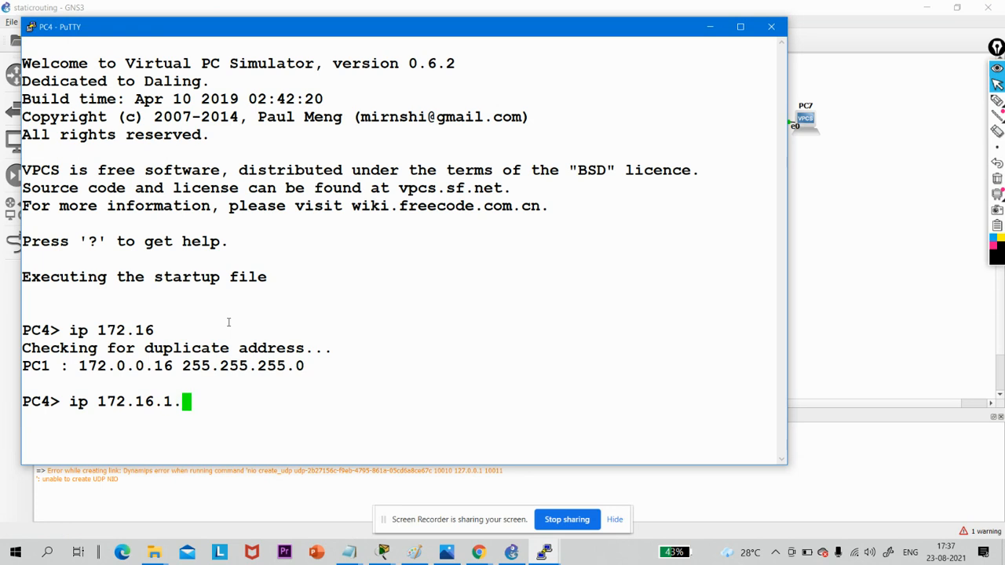
pyautogui.write('3 /26 255.2')
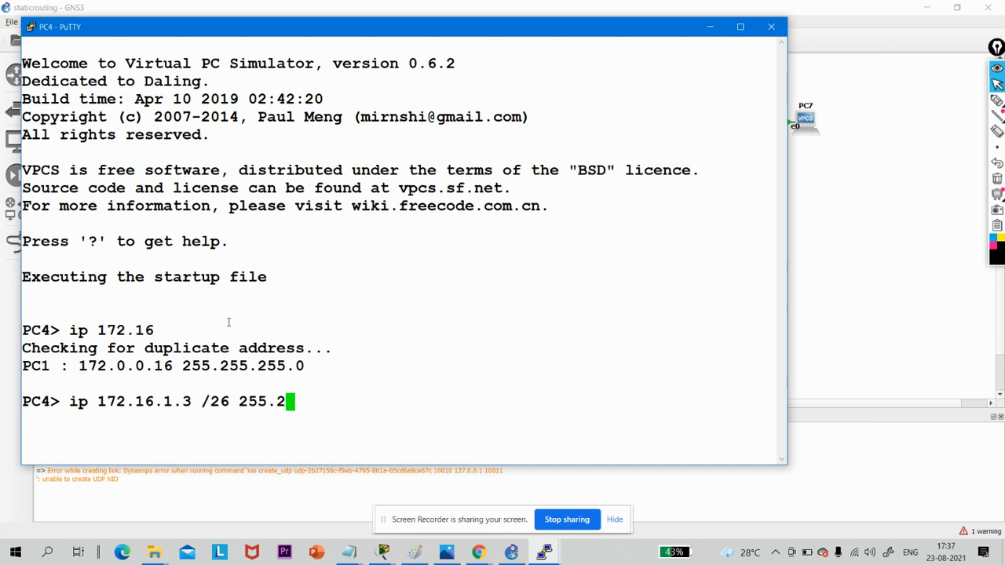
pyautogui.press('BackSpace')
pyautogui.press('BackSpace')
pyautogui.press('BackSpace')
pyautogui.press('BackSpace')
pyautogui.press('BackSpace')
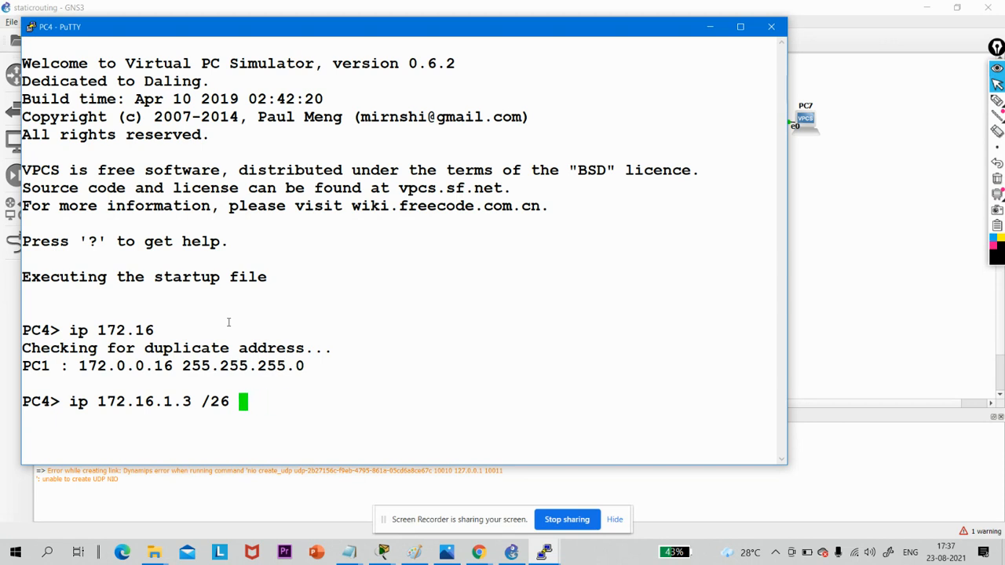
pyautogui.write('172.16.1.')
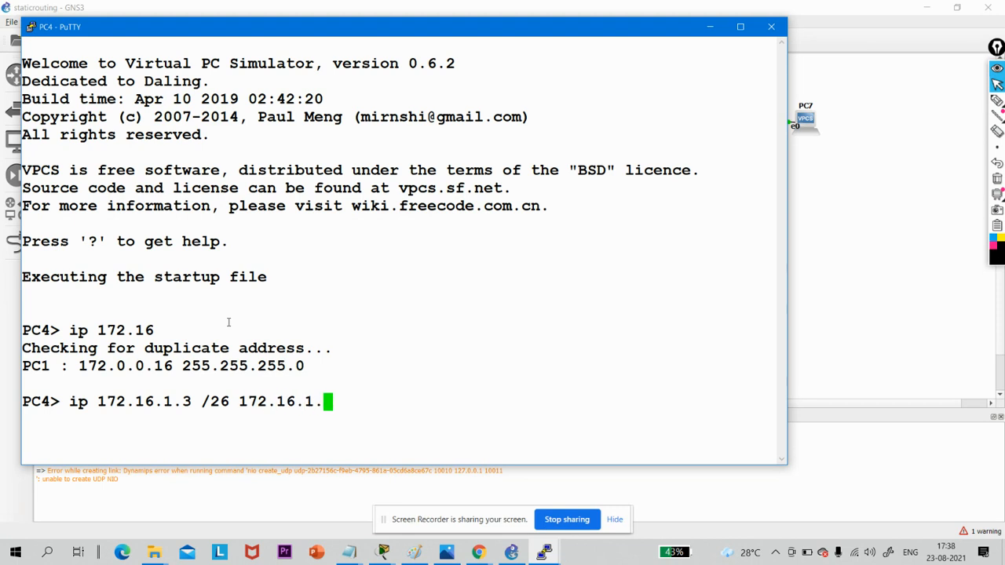
pyautogui.write('1')
pyautogui.press('Return')
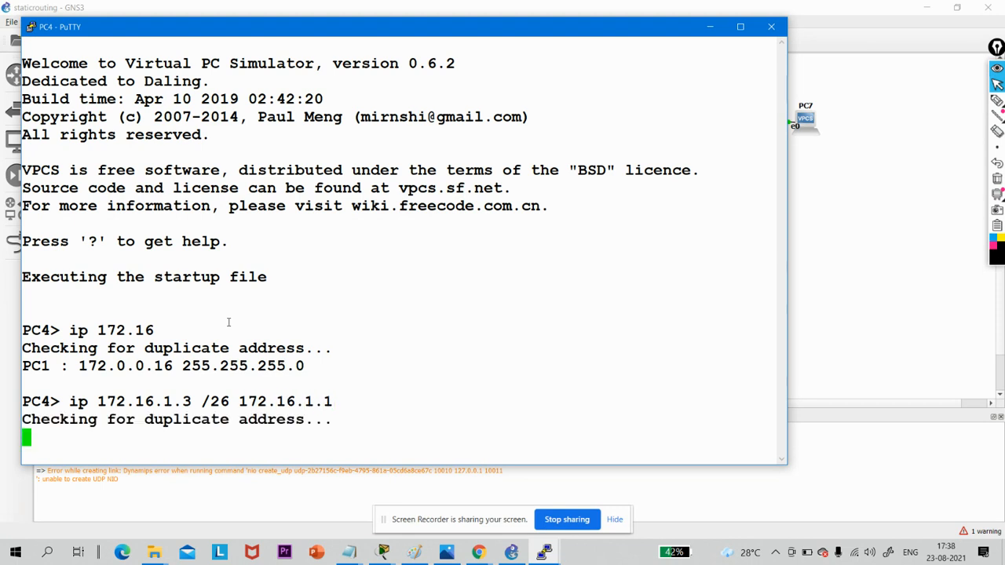
pyautogui.click(710, 28)
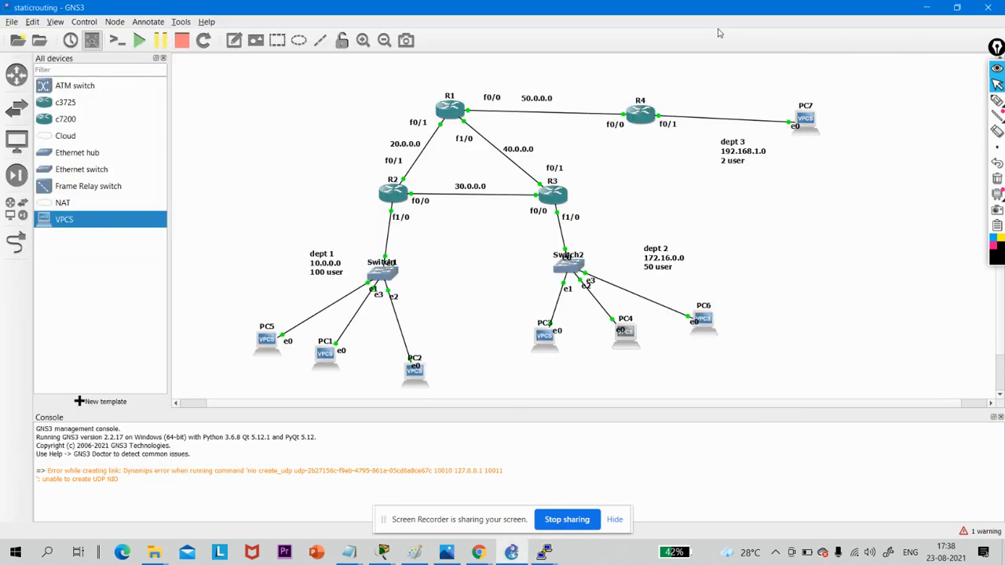
# - Open PC6's console, assign it the address 172.16.1.4 /26 with gateway 172.16.1.1, and minimize the console
pyautogui.doubleClick(707, 327)
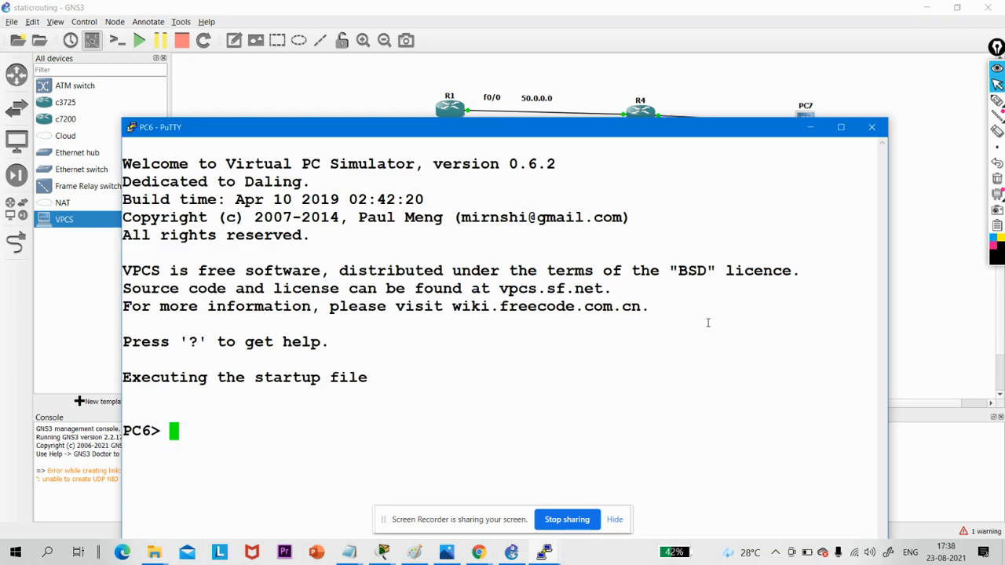
pyautogui.write('ip ')
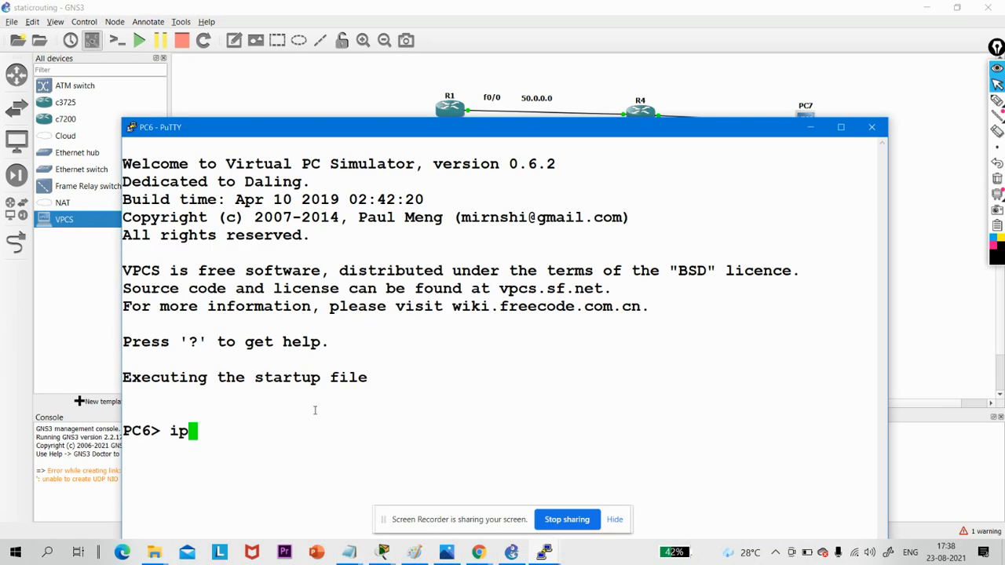
pyautogui.write('17')
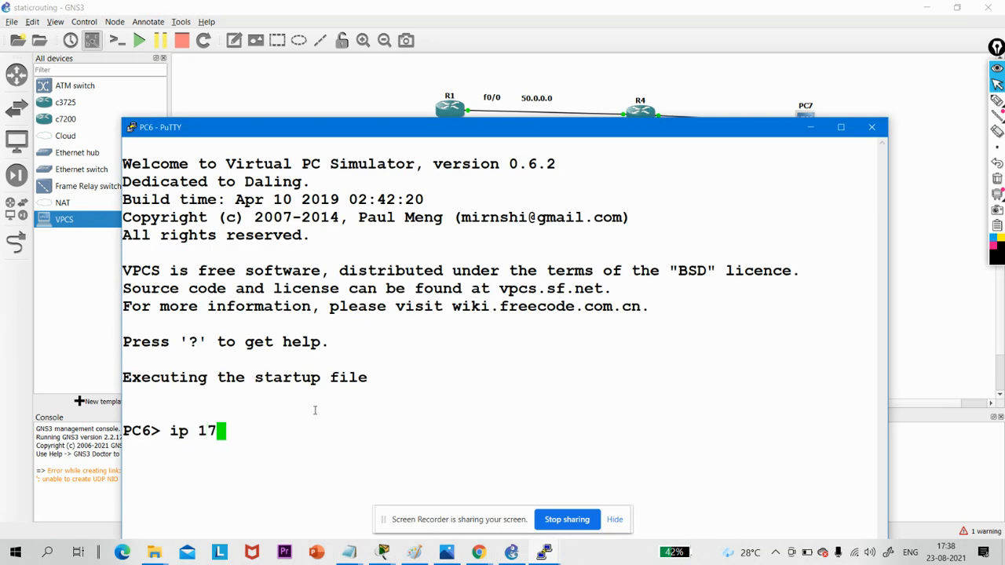
pyautogui.write('2.16.1')
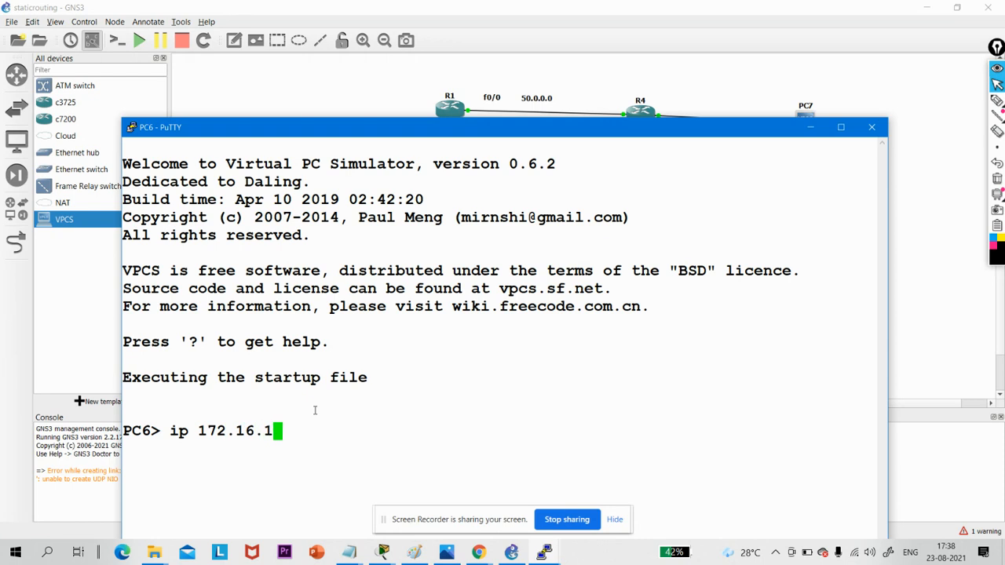
pyautogui.write('.4 /26 172.')
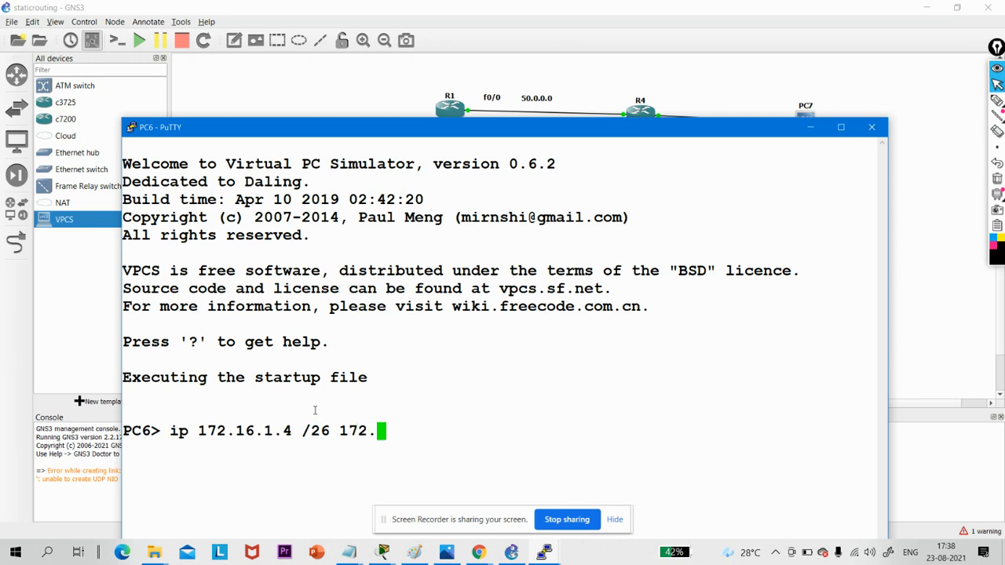
pyautogui.write('16.1.')
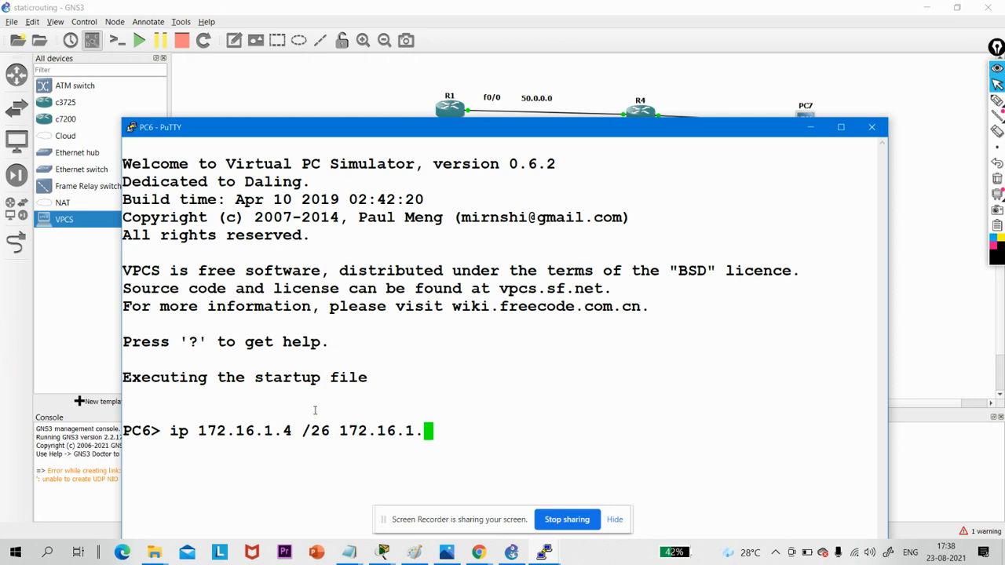
pyautogui.write('1')
pyautogui.press('Return')
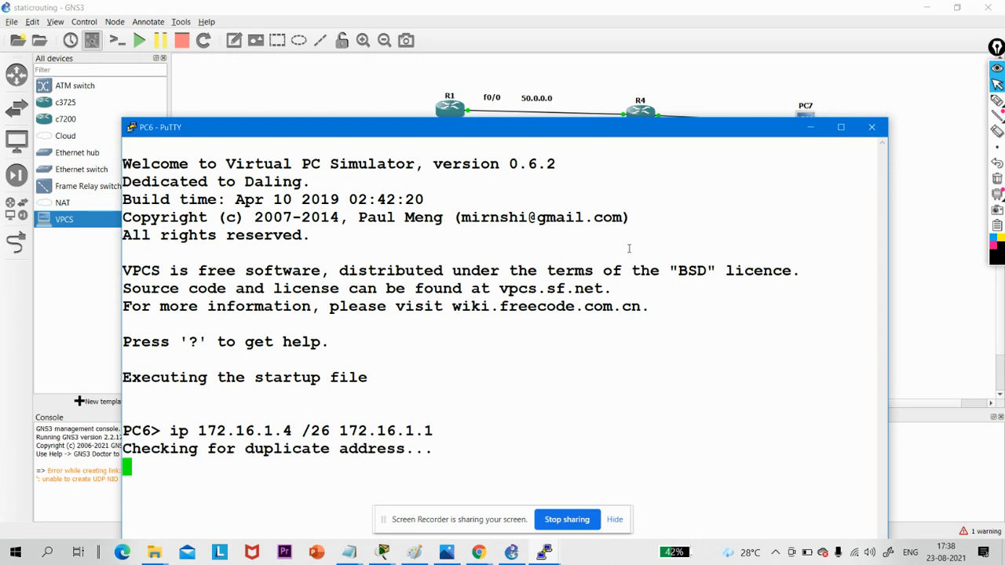
pyautogui.click(808, 130)
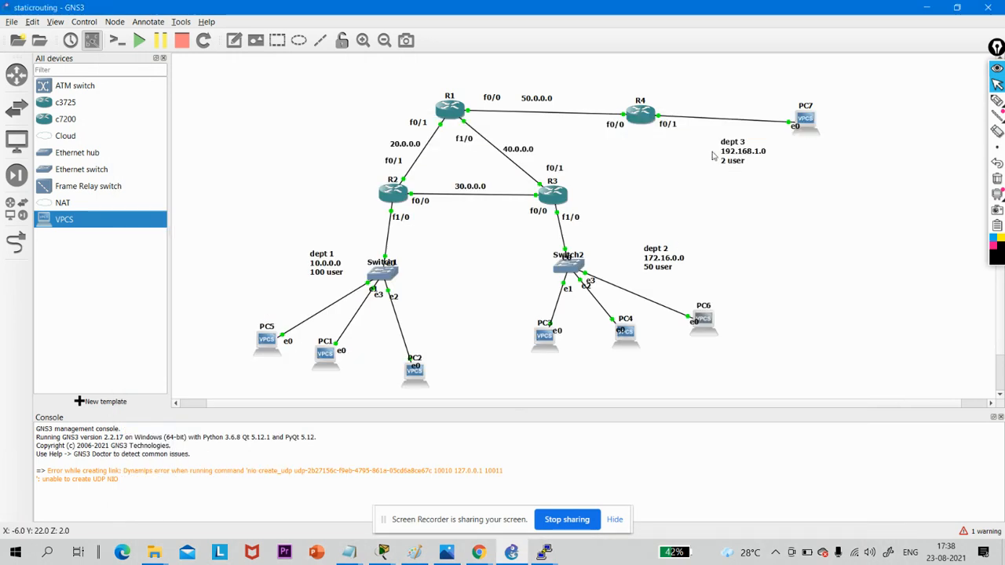
# - Change the network address in the dept 2 label of the topology to 172.16.1.0
pyautogui.click(673, 262)
pyautogui.doubleClick(673, 262)
pyautogui.click(673, 262)
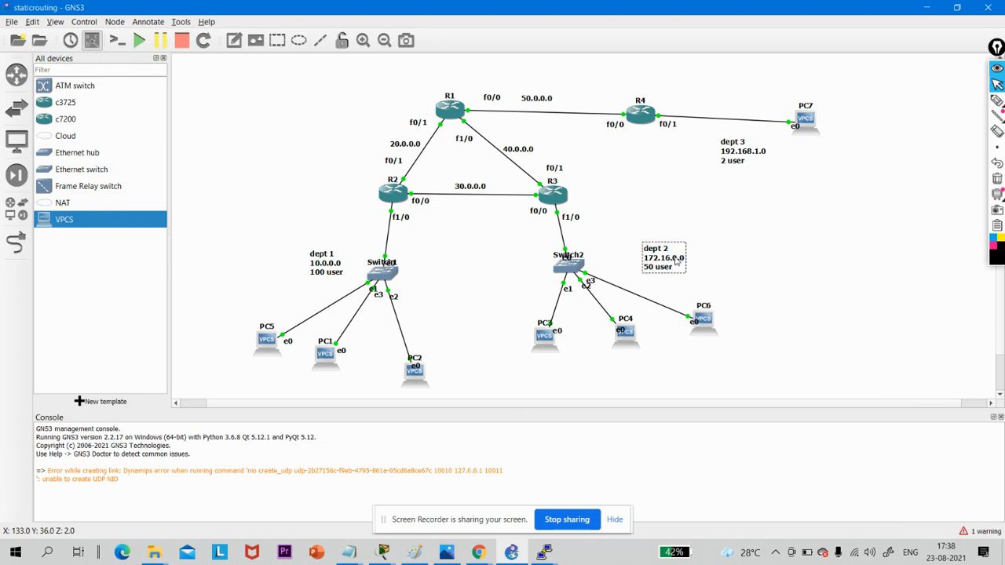
pyautogui.press('BackSpace')
pyautogui.press('BackSpace')
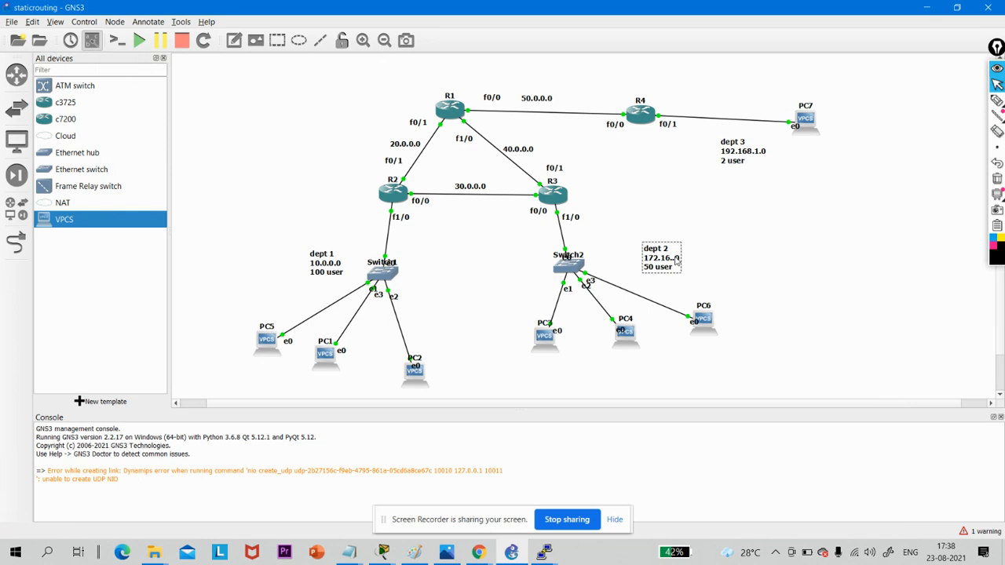
pyautogui.write('.0')
pyautogui.click(795, 163)
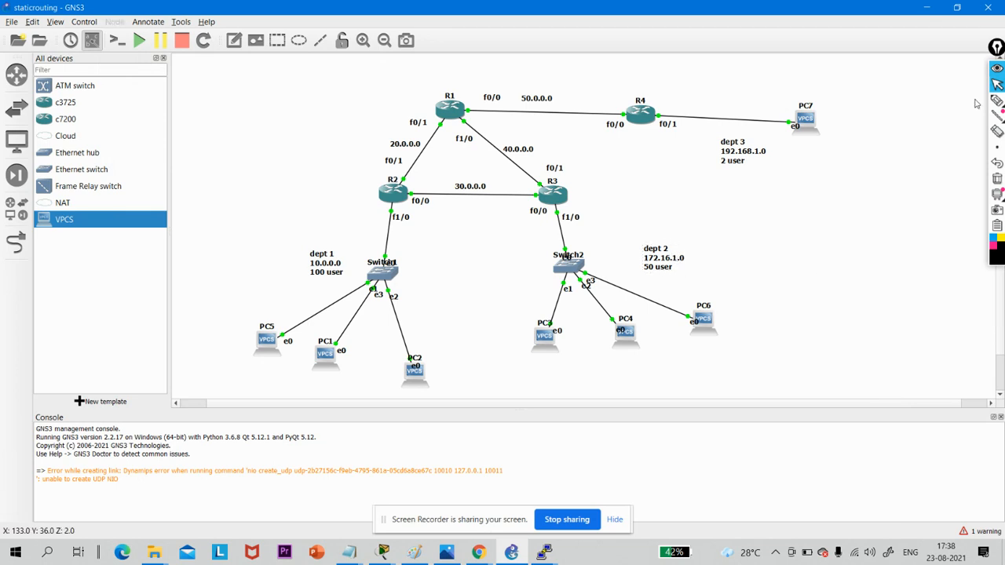
# - Open R4's console, move it below the R4 and PC7 link, and enter global configuration mode
pyautogui.moveTo(995, 106)
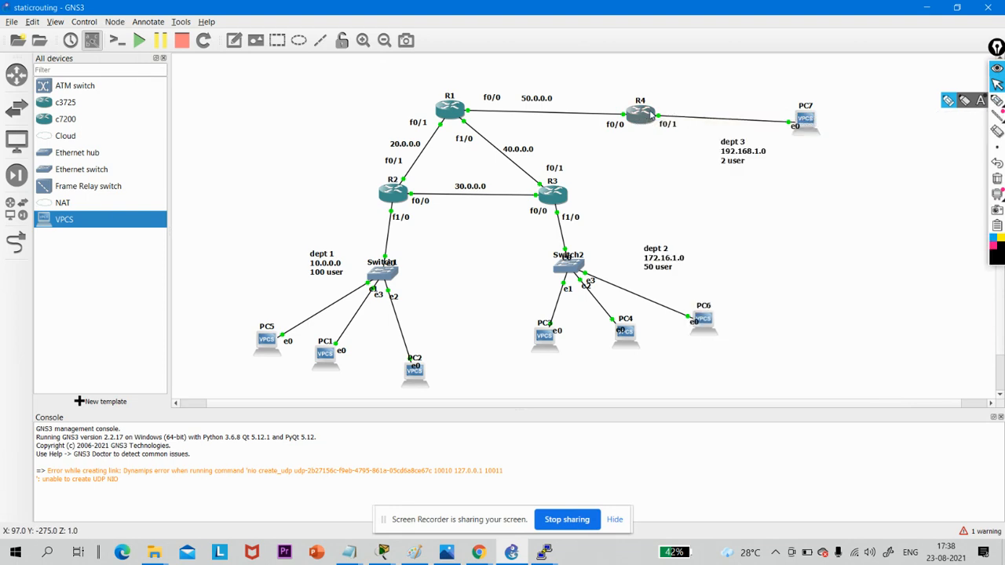
pyautogui.doubleClick(649, 114)
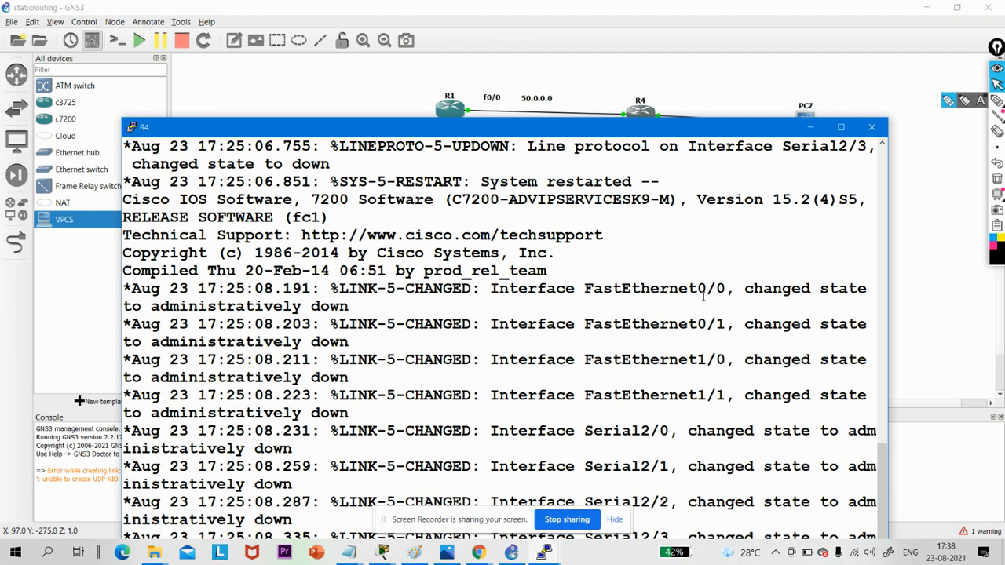
pyautogui.press('Return')
pyautogui.press('Return')
pyautogui.press('Return')
pyautogui.press('Return')
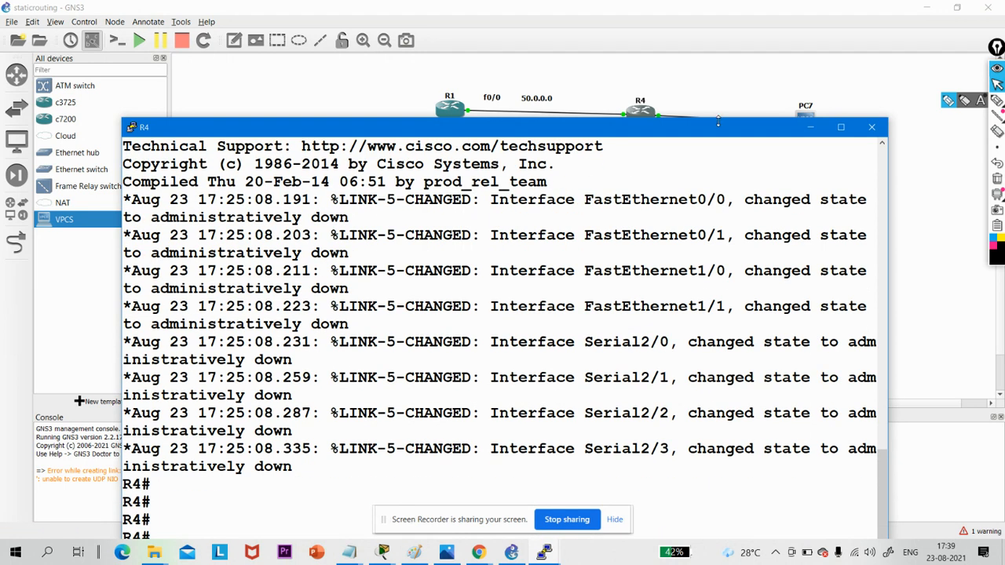
pyautogui.moveTo(717, 120); pyautogui.dragTo(829, 190)
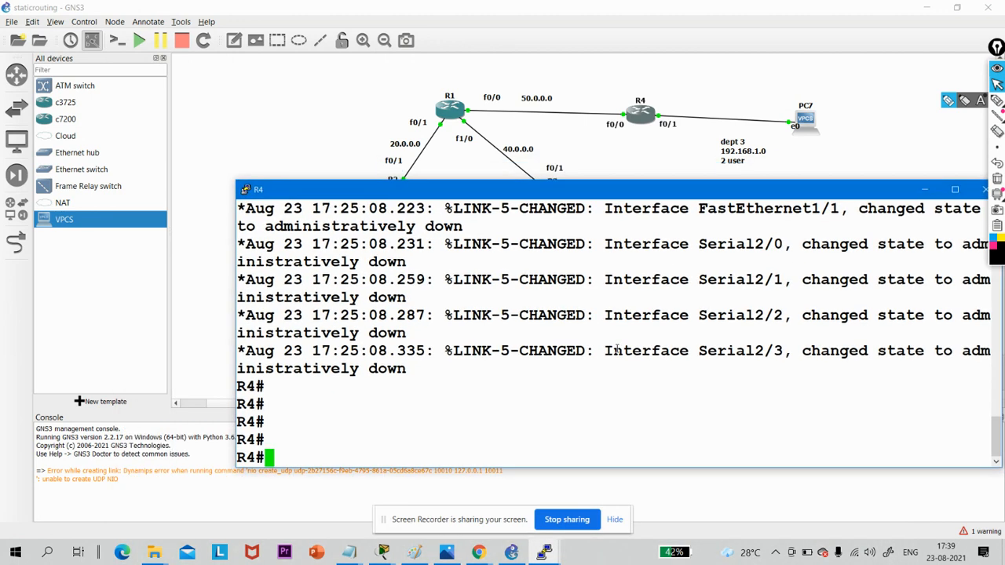
pyautogui.write('conf')
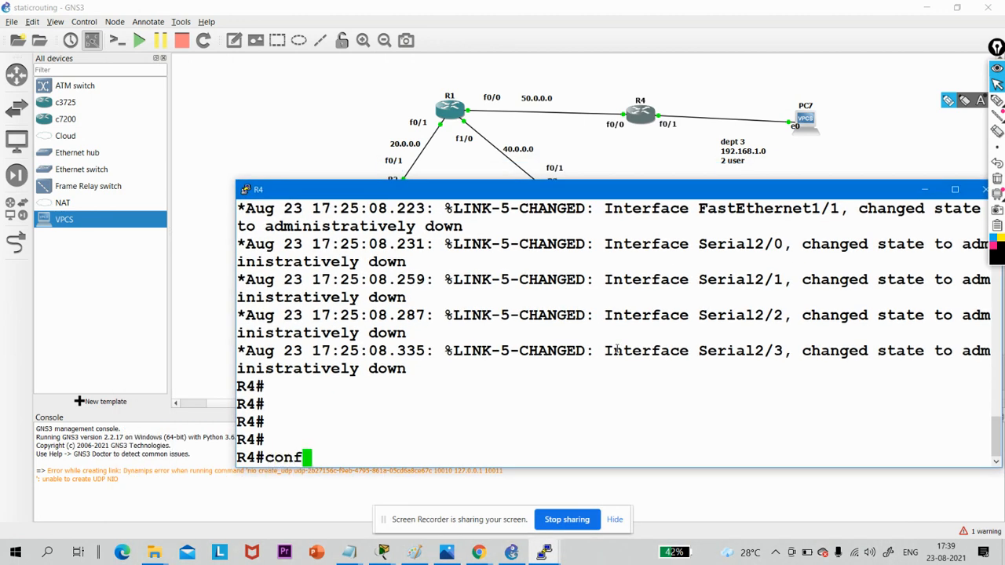
pyautogui.press('Tab')
pyautogui.press('Return')
pyautogui.press('Return')
pyautogui.press('Return')
pyautogui.press('Return')
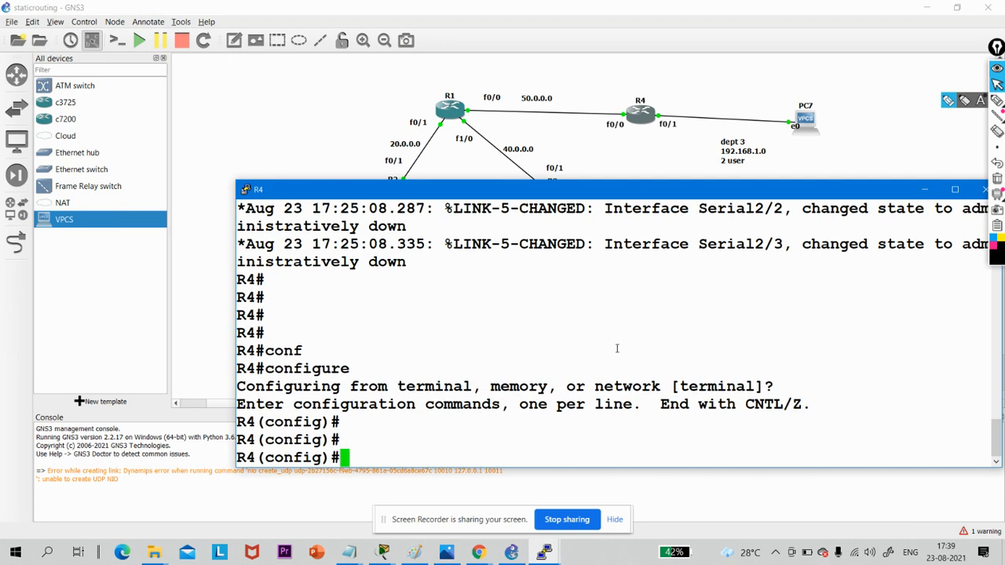
# - Enter interface configuration for fastEthernet 0/1 on R4 and enable the interface with no shutdown
pyautogui.write('int fa')
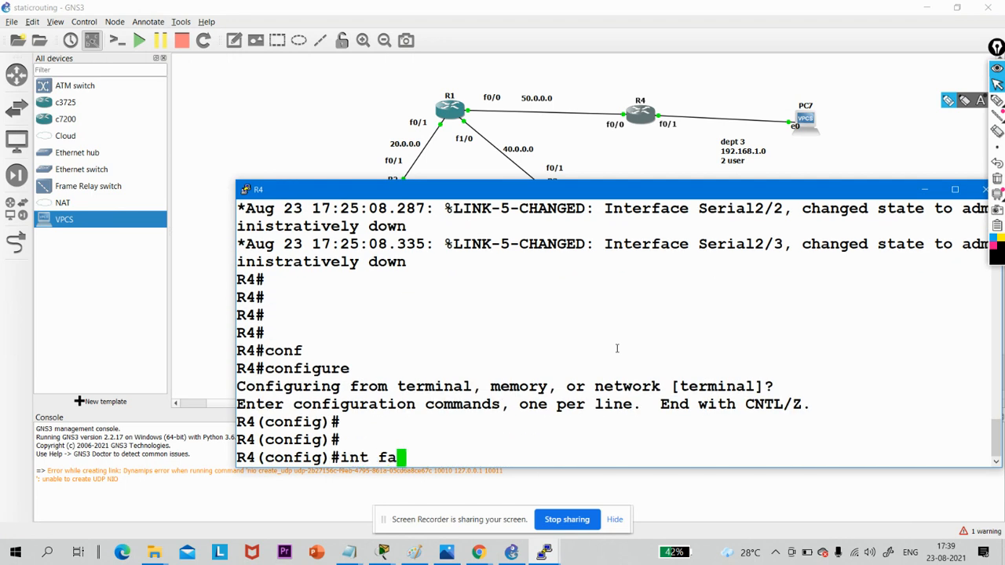
pyautogui.press('Tab')
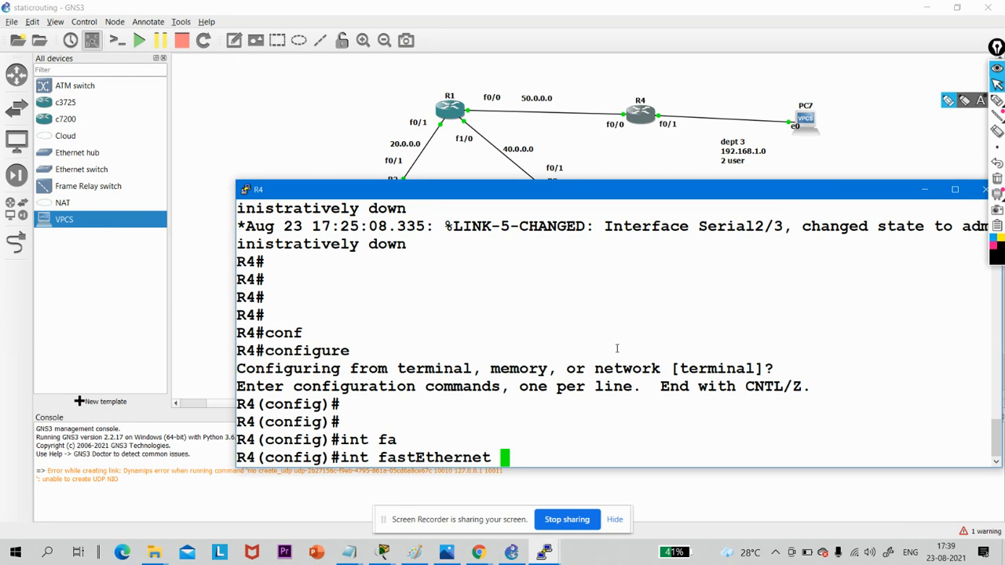
pyautogui.write('0/1')
pyautogui.press('Return')
pyautogui.write('no sh')
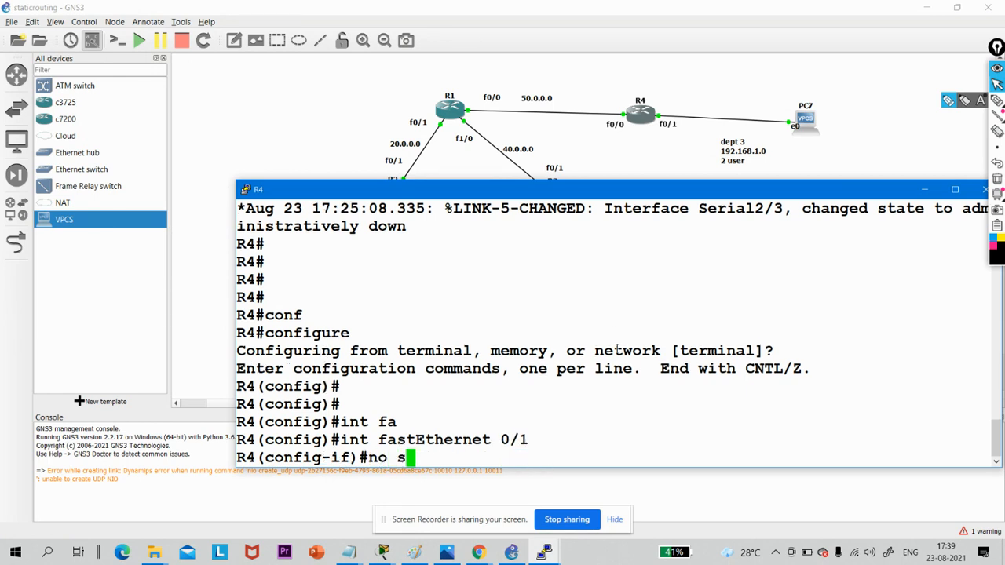
pyautogui.press('Tab')
pyautogui.press('Return')
# - Assign R4's fastEthernet 0/1 the address 192.168.1.1 with mask 255.255.255.252 and minimize the console
pyautogui.write('i')
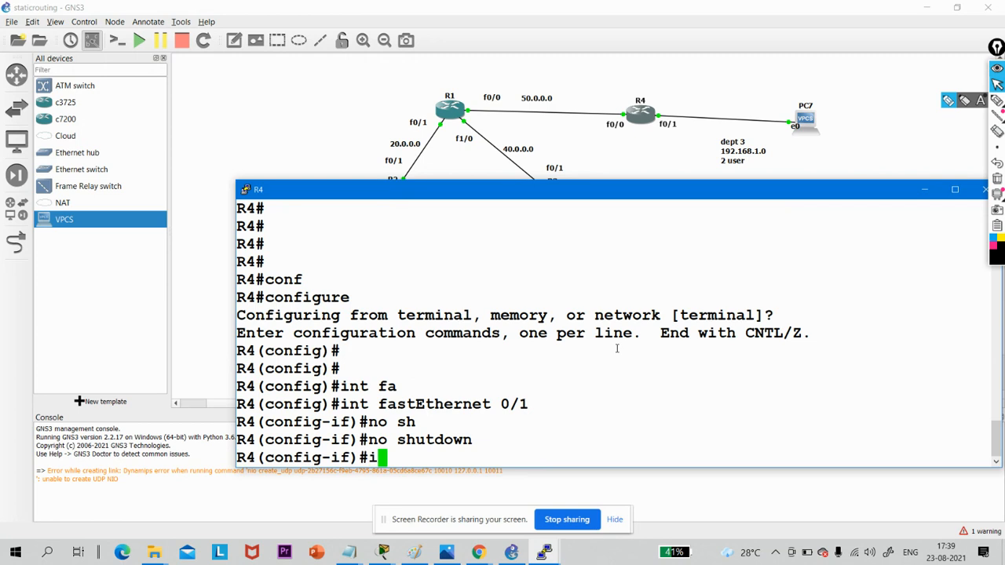
pyautogui.write('p add')
pyautogui.press('Tab')
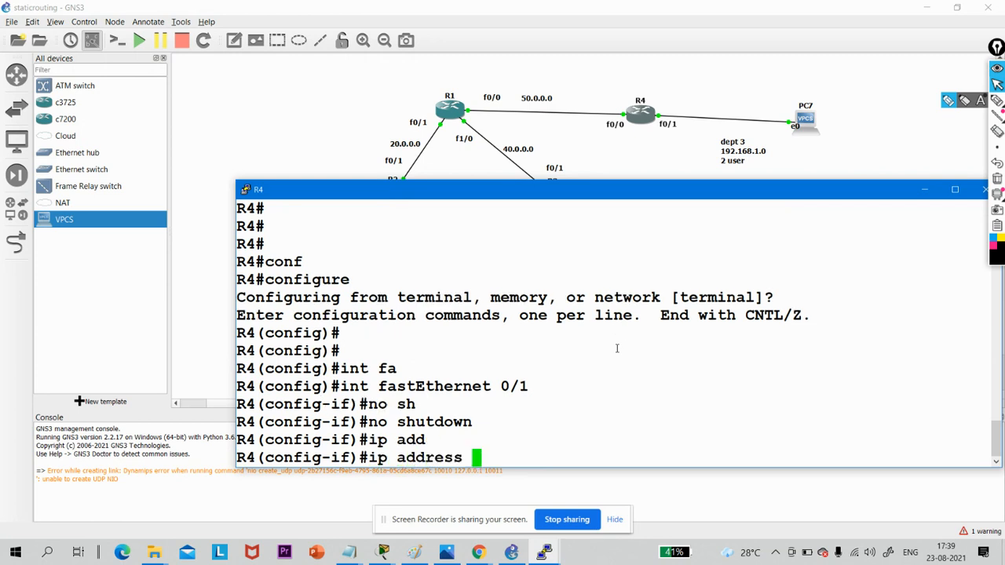
pyautogui.write('1')
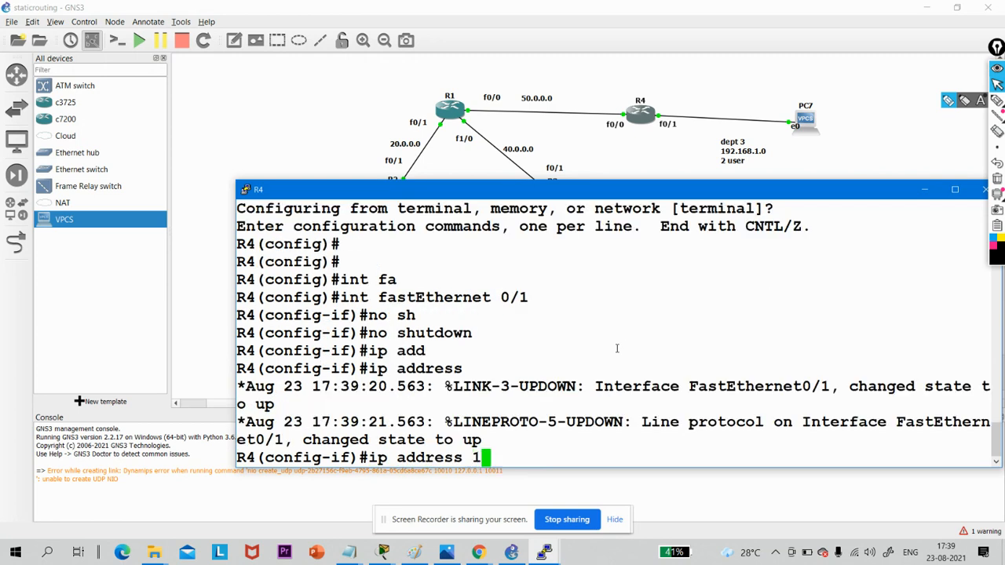
pyautogui.write('92.1')
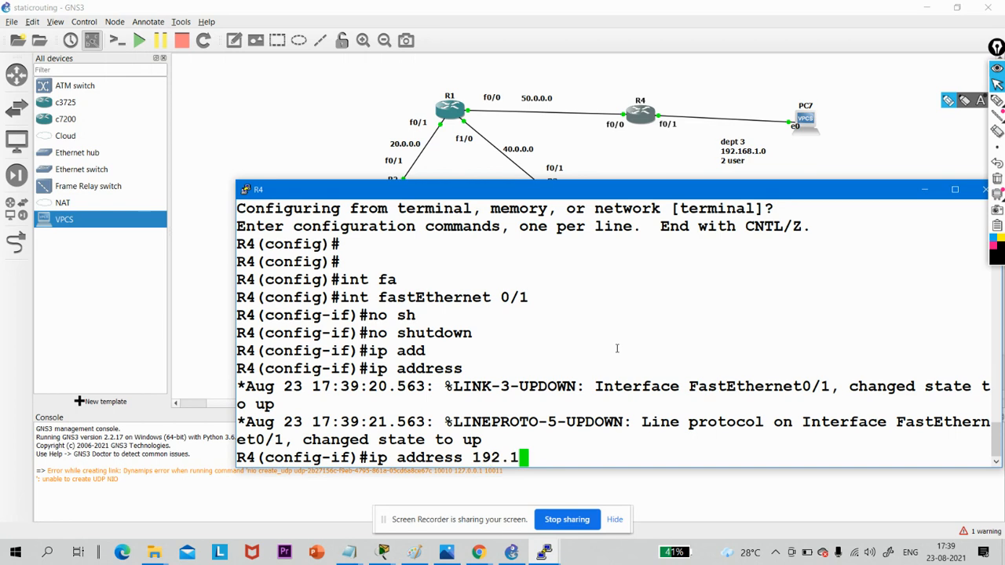
pyautogui.write('68.1.1')
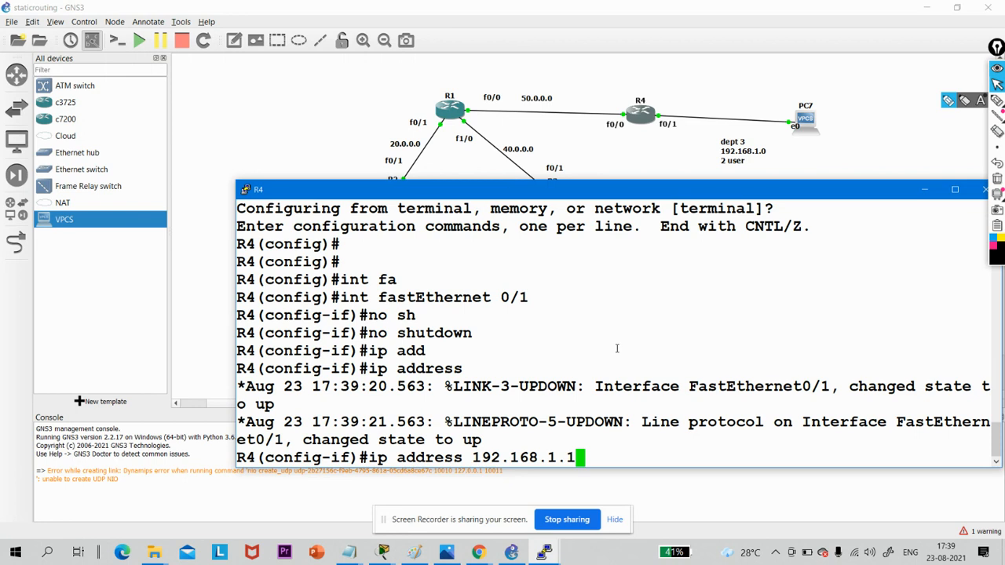
pyautogui.write('255.')
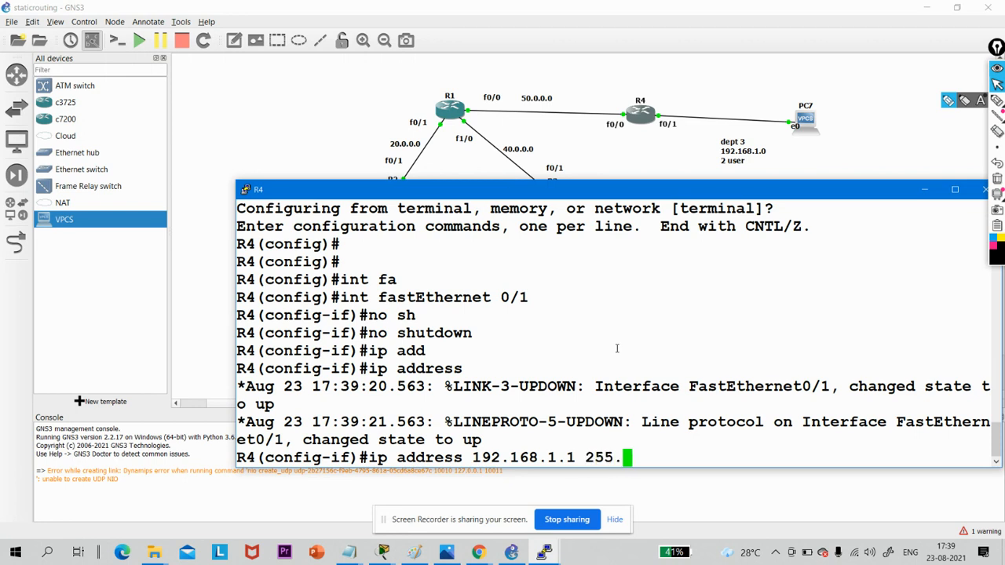
pyautogui.write('255.255.')
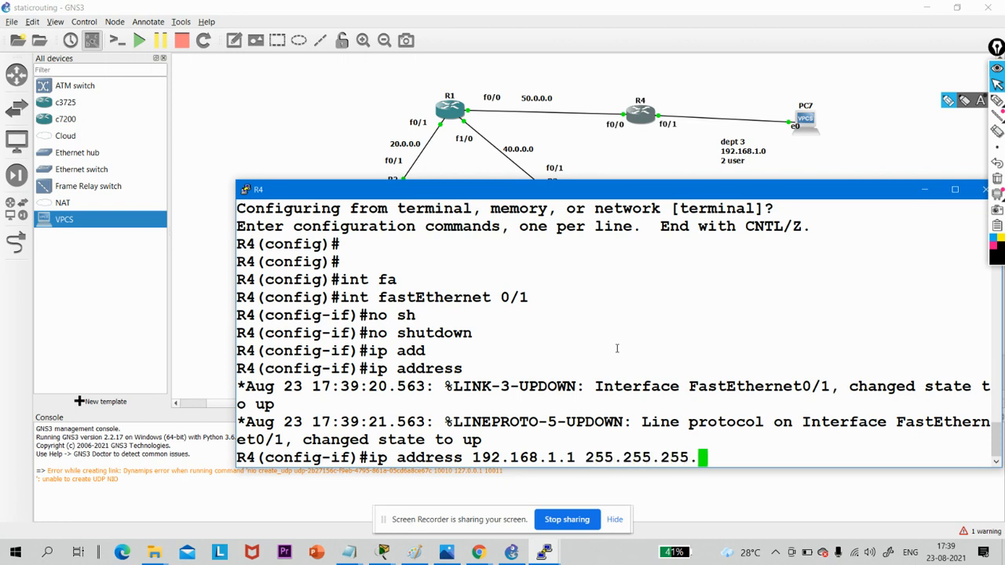
pyautogui.write('252')
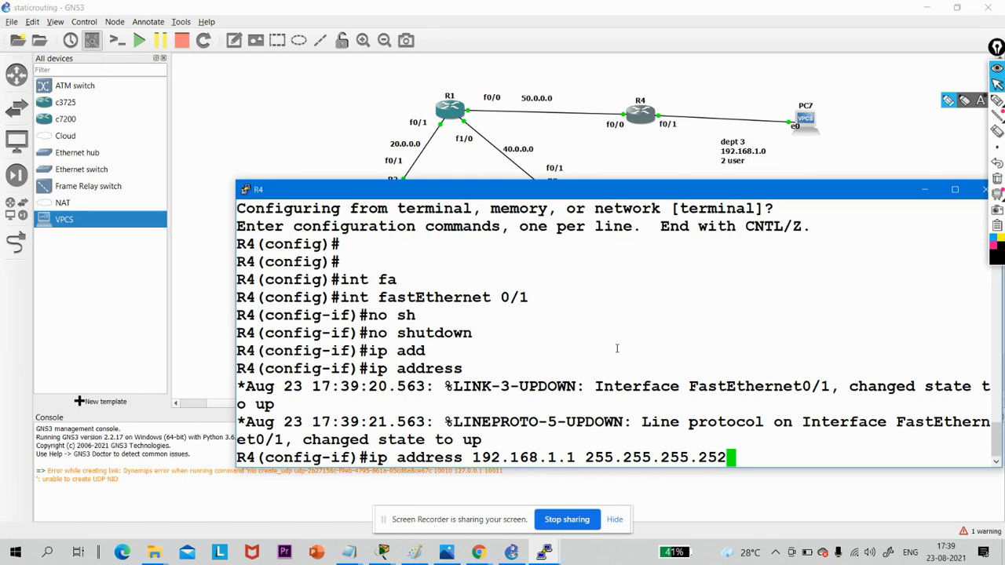
pyautogui.press('Return')
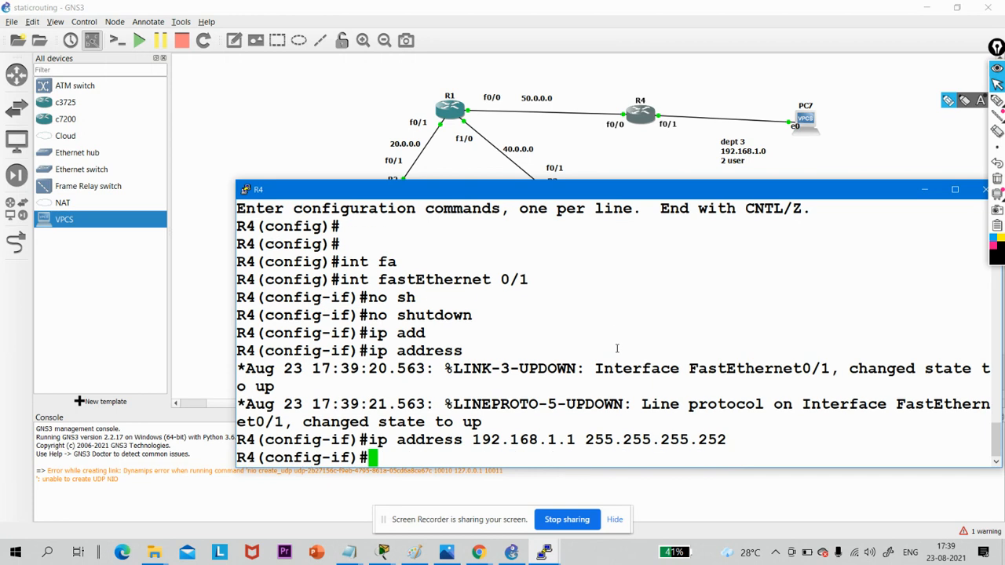
pyautogui.click(925, 191)
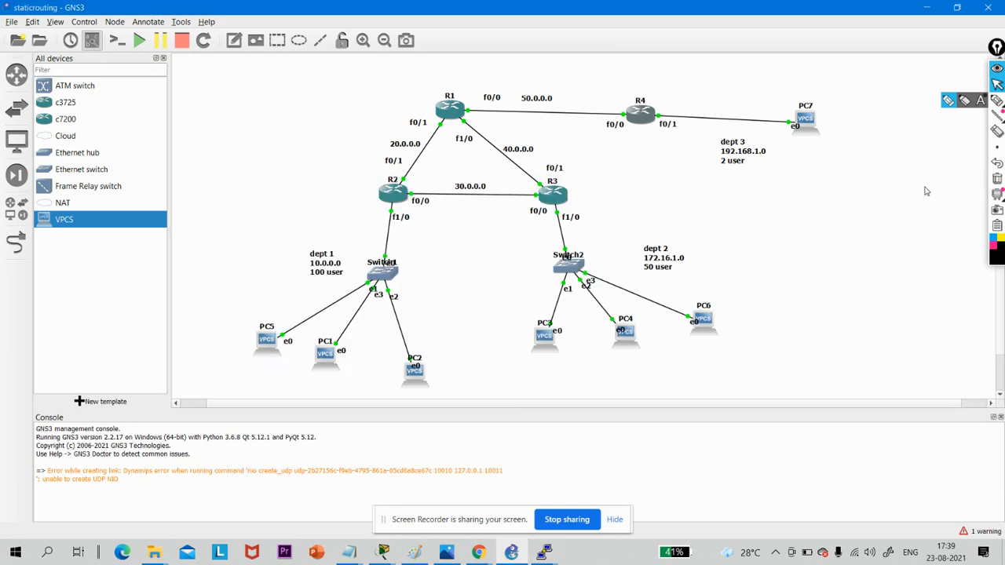
# - Open PC7's console, assign it the address 192.168.1.2 /30 with gateway 192.168.1.1, and minimize the console
pyautogui.doubleClick(808, 119)
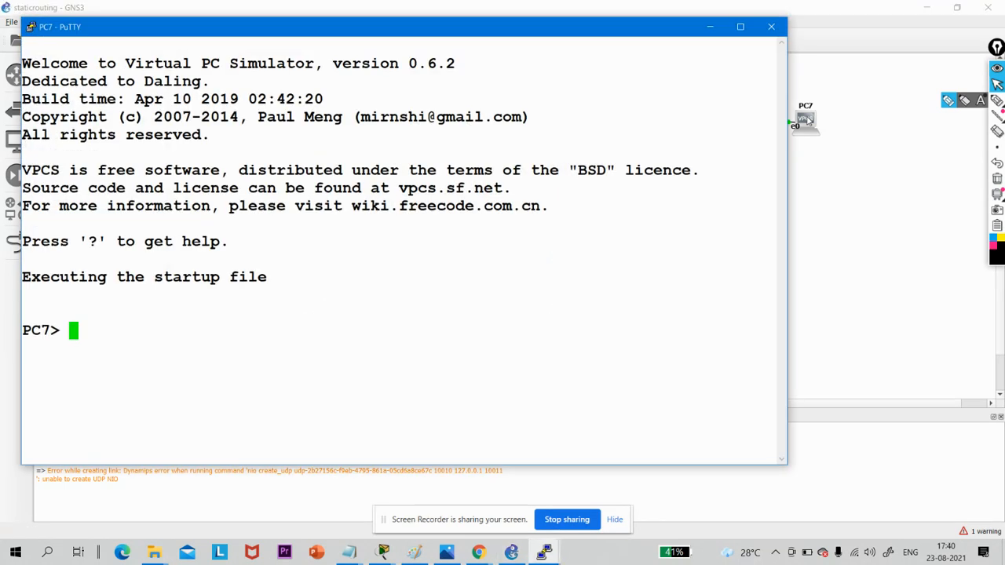
pyautogui.write('ip')
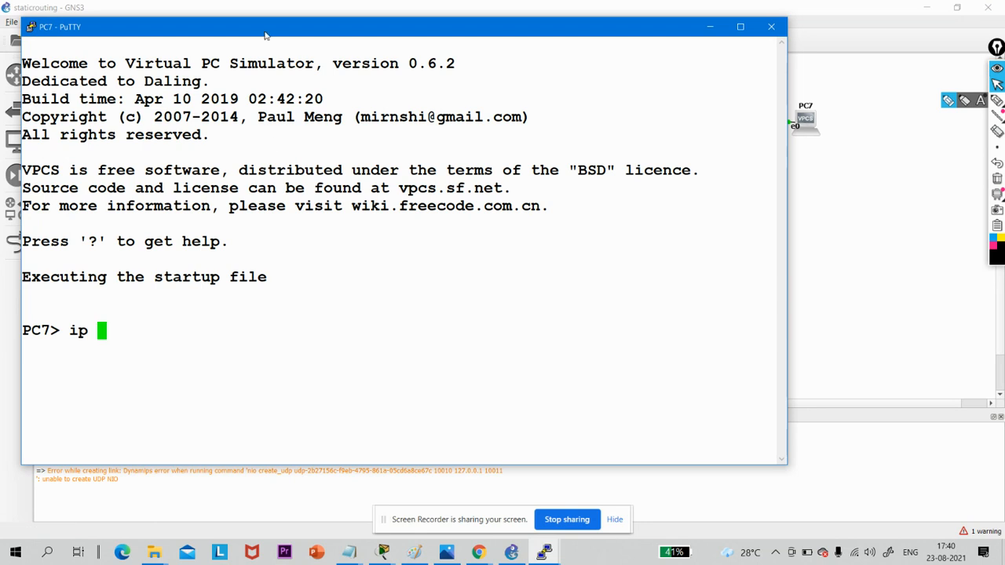
pyautogui.moveTo(372, 37); pyautogui.dragTo(473, 180)
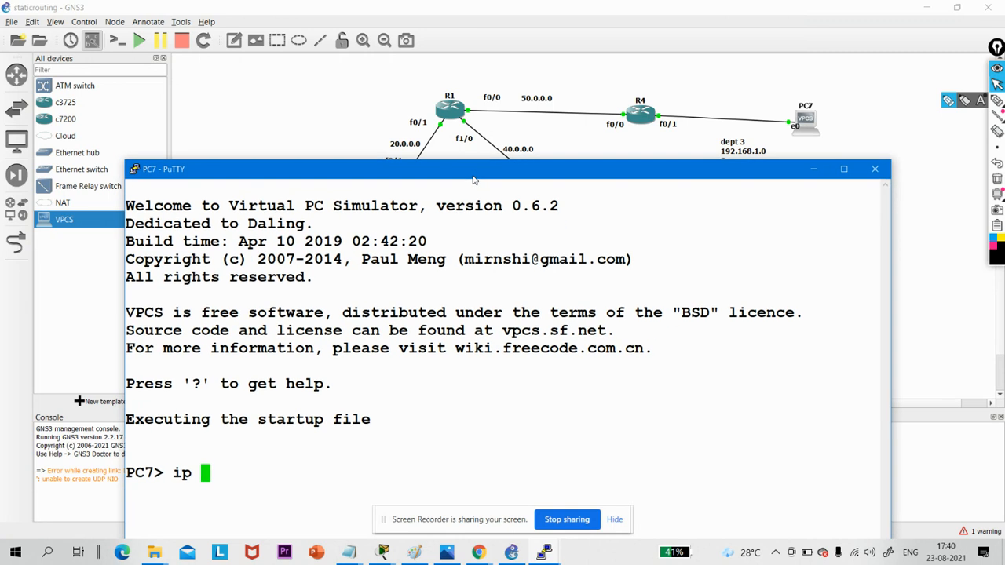
pyautogui.write('192.')
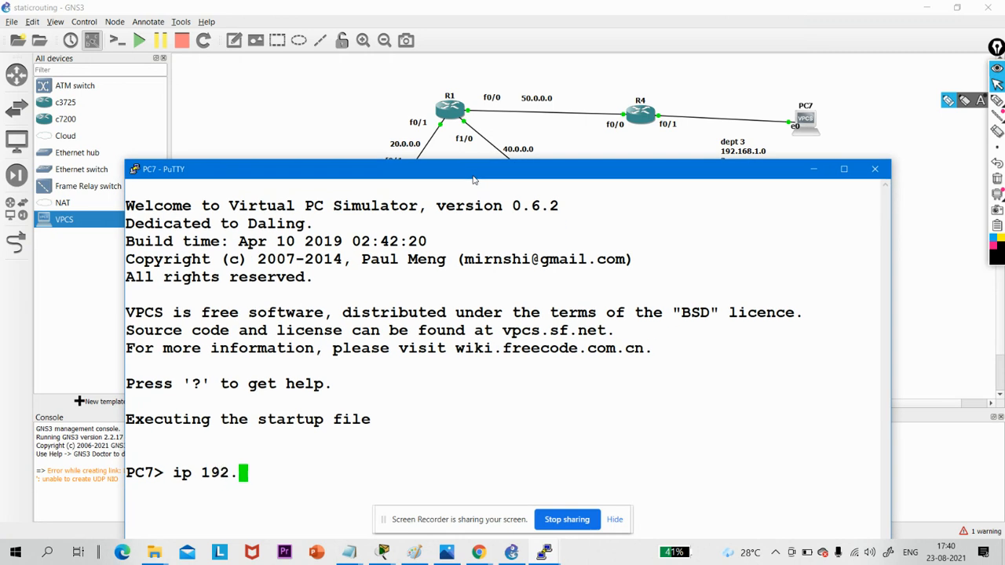
pyautogui.write('168')
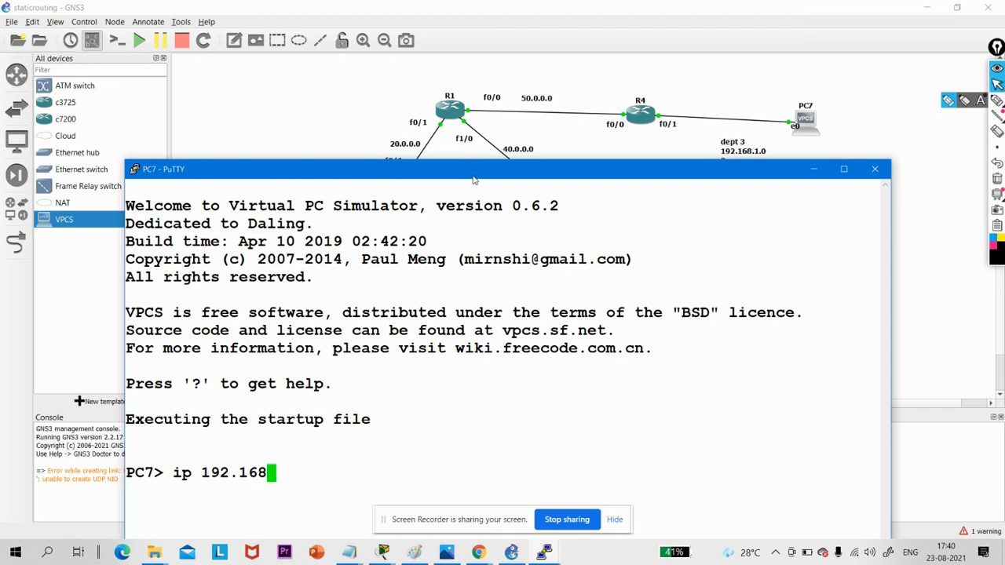
pyautogui.write('.1.2 ')
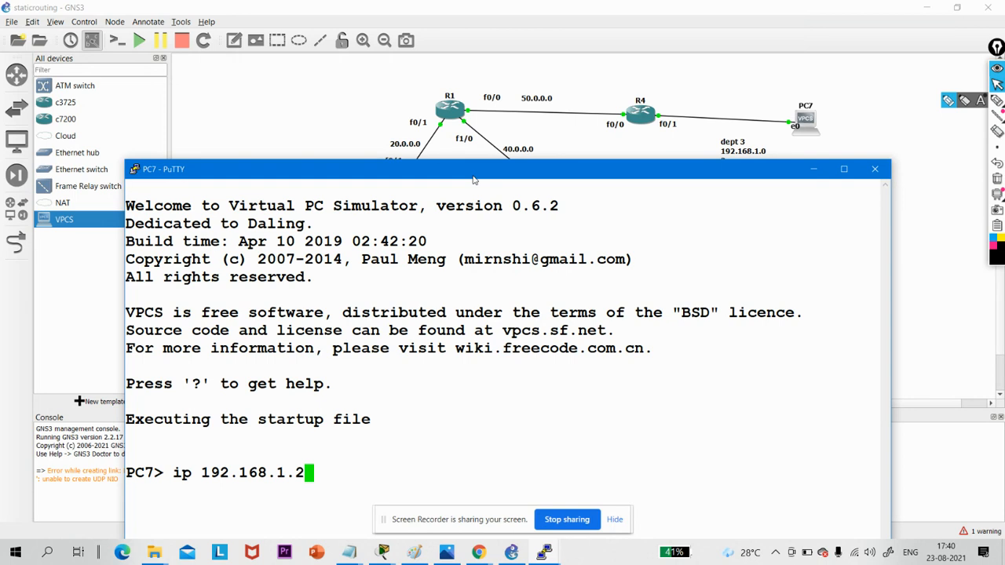
pyautogui.write('/')
pyautogui.write('30')
pyautogui.write(' 192')
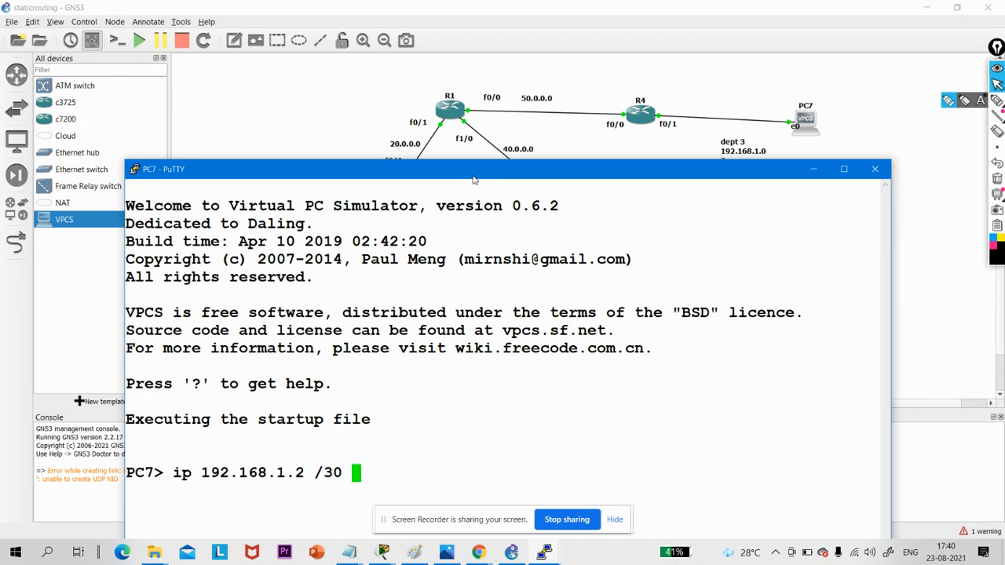
pyautogui.write('.168')
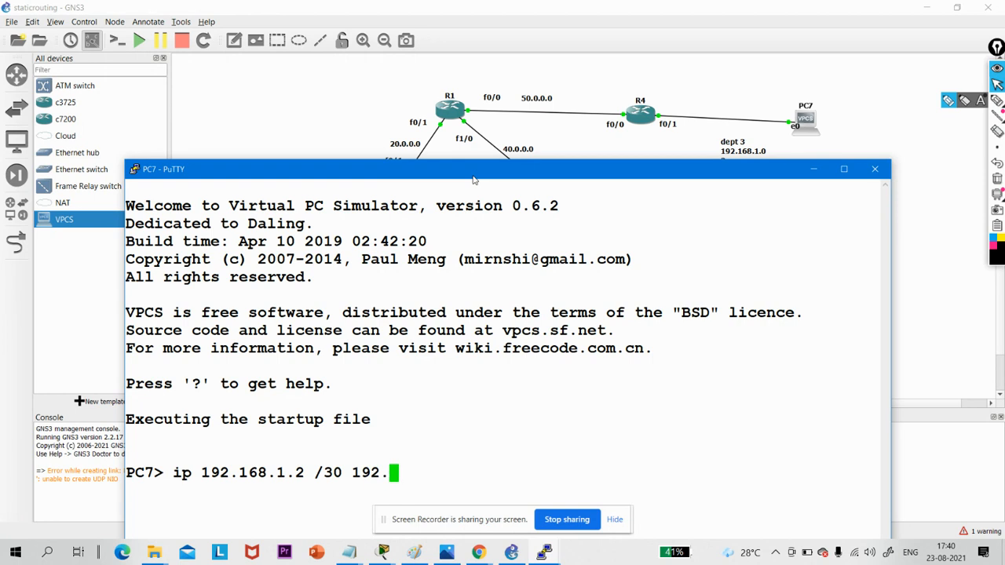
pyautogui.write('.')
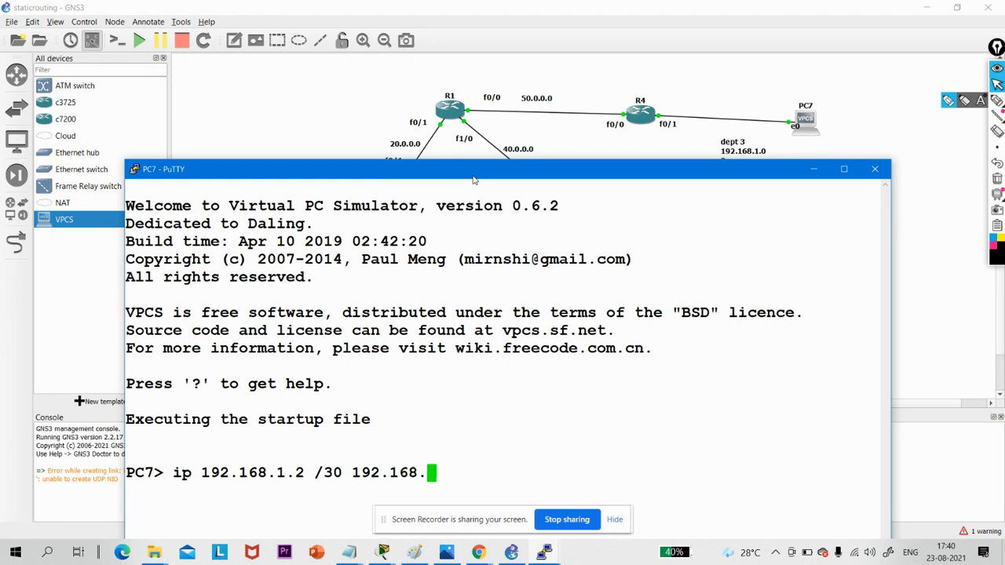
pyautogui.write('1.1')
pyautogui.press('Return')
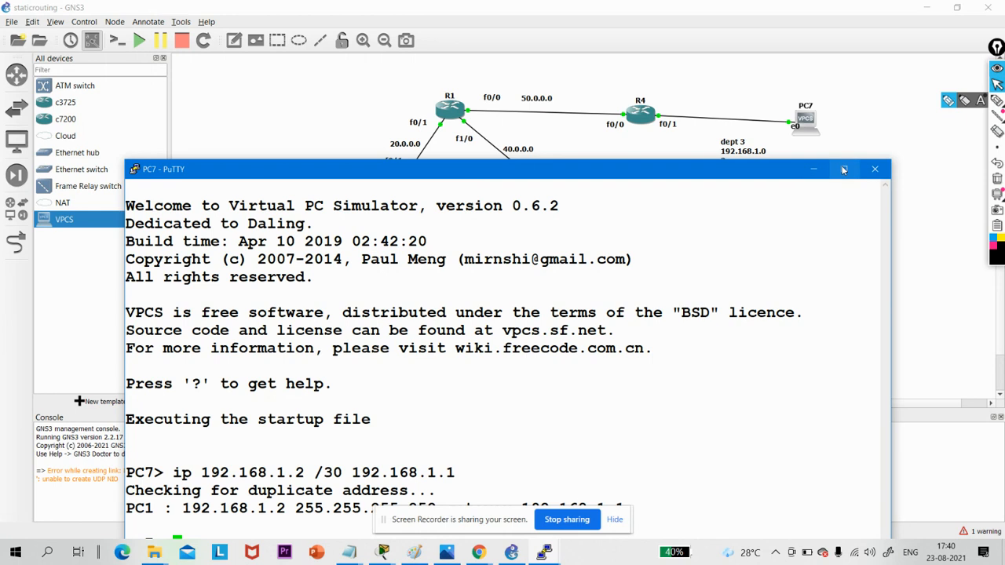
pyautogui.click(813, 170)
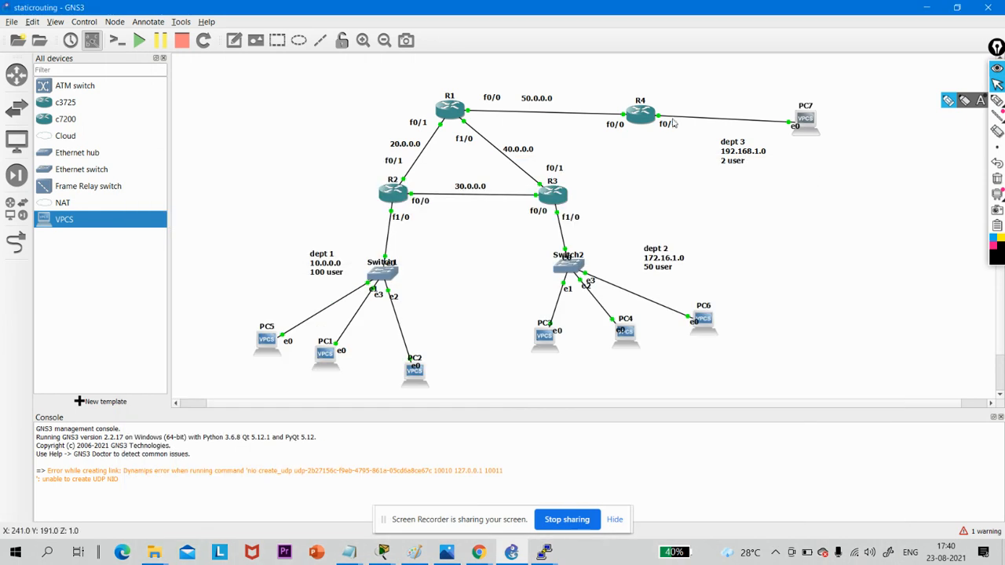
# - Bring up the previews of the open console windows to choose one
pyautogui.click(540, 554)
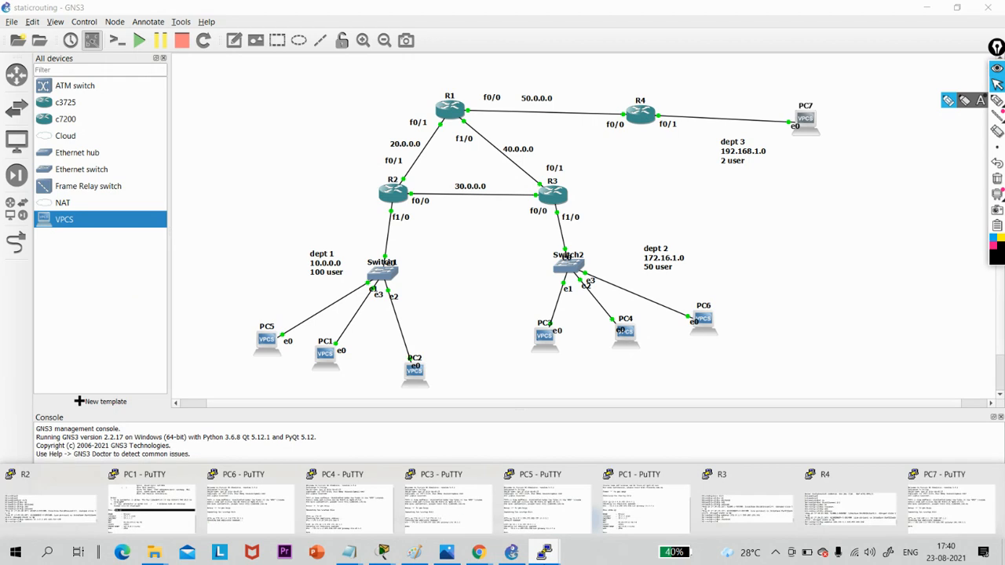
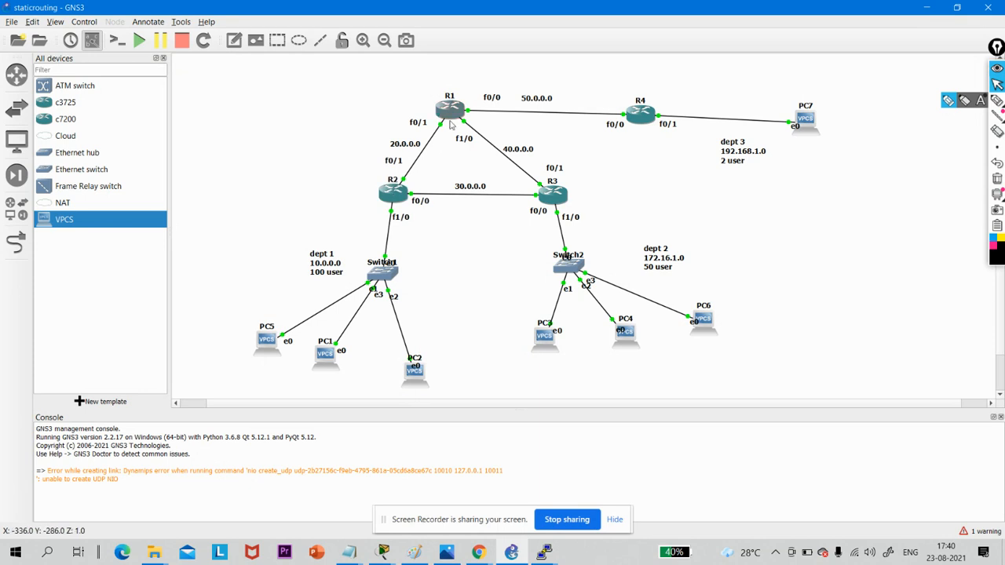
# - Handwrite a circled 2 and the host formula 2^H - 2 ≥ 2 beside the topology with the annotation pen
pyautogui.click(995, 104)
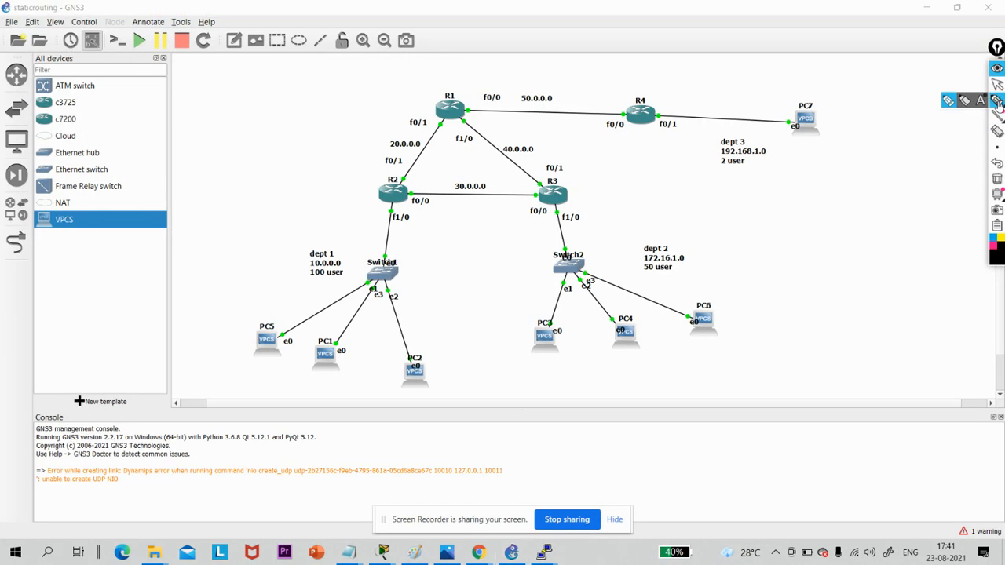
pyautogui.click(997, 84)
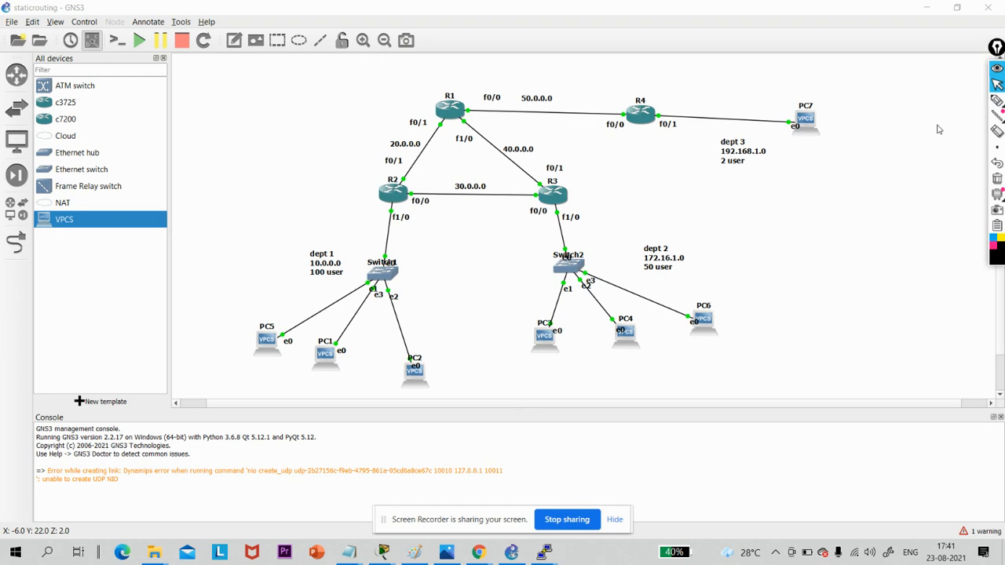
pyautogui.click(997, 102)
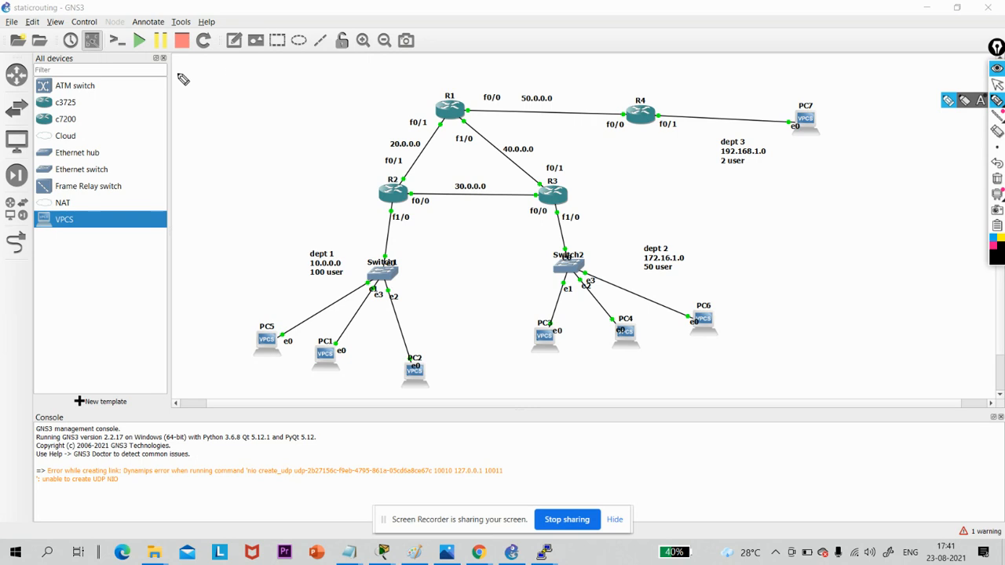
pyautogui.moveTo(192, 72)
pyautogui.mouseDown()
pyautogui.moveTo(210, 66)
pyautogui.moveTo(193, 65)
pyautogui.mouseUp()
pyautogui.moveTo(191, 127)
pyautogui.mouseDown()
pyautogui.moveTo(194, 145)
pyautogui.moveTo(202, 125)
pyautogui.mouseUp()
pyautogui.moveTo(210, 105); pyautogui.dragTo(214, 119)
pyautogui.moveTo(201, 120); pyautogui.dragTo(234, 114)
pyautogui.moveTo(239, 100); pyautogui.dragTo(259, 100)
pyautogui.moveTo(262, 82); pyautogui.dragTo(283, 110)
pyautogui.moveTo(299, 73); pyautogui.dragTo(336, 76)
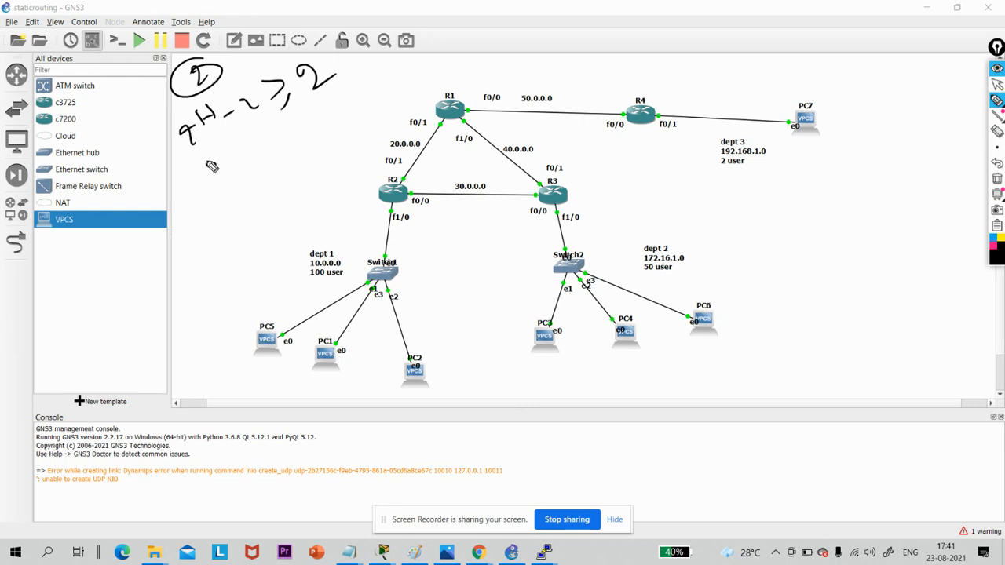
# - Handwrite H = 2 and N = 30 below the host formula and underline the 30
pyautogui.moveTo(207, 163); pyautogui.dragTo(233, 173)
pyautogui.moveTo(177, 191); pyautogui.dragTo(182, 206)
pyautogui.moveTo(180, 199); pyautogui.dragTo(190, 202)
pyautogui.moveTo(193, 188); pyautogui.dragTo(199, 186)
pyautogui.moveTo(195, 192); pyautogui.dragTo(206, 190)
pyautogui.moveTo(188, 235); pyautogui.dragTo(222, 210)
pyautogui.moveTo(215, 219); pyautogui.dragTo(230, 215)
pyautogui.moveTo(259, 184); pyautogui.dragTo(255, 187)
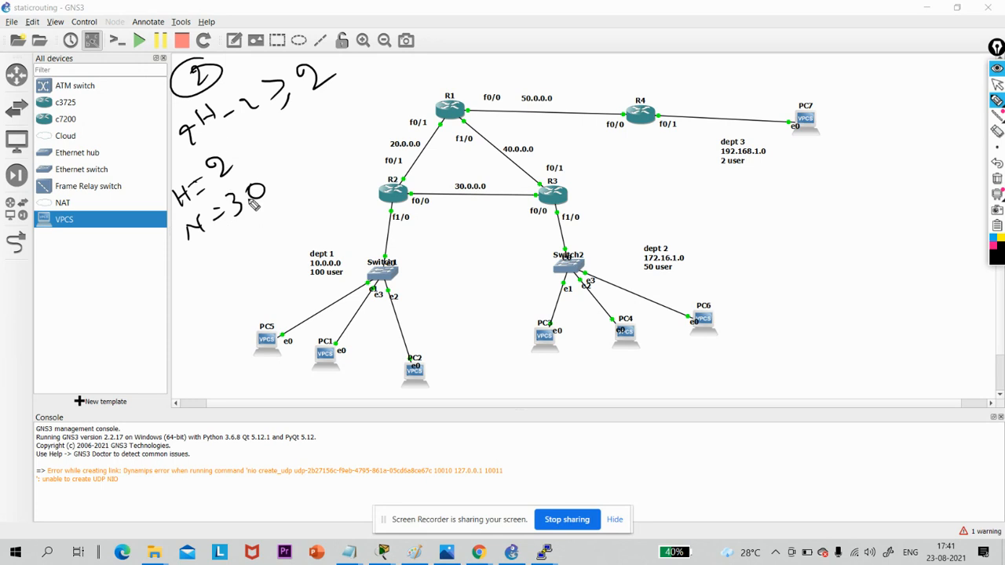
pyautogui.moveTo(222, 232); pyautogui.dragTo(267, 212)
# - Handwrite the mask 255.255.255.11111100 with its last octet as 252, and clear all the annotations
pyautogui.moveTo(47, 299); pyautogui.dragTo(63, 315)
pyautogui.moveTo(66, 295)
pyautogui.mouseDown()
pyautogui.moveTo(108, 305)
pyautogui.moveTo(125, 282)
pyautogui.moveTo(150, 289)
pyautogui.moveTo(179, 265)
pyautogui.moveTo(185, 284)
pyautogui.mouseUp()
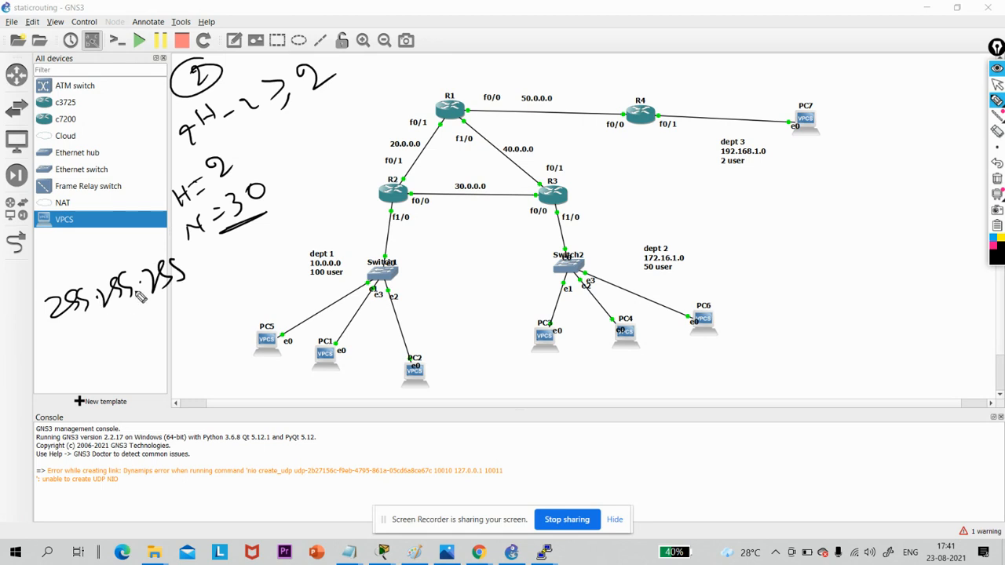
pyautogui.click(190, 272)
pyautogui.moveTo(204, 259)
pyautogui.mouseDown()
pyautogui.moveTo(203, 270)
pyautogui.moveTo(217, 268)
pyautogui.mouseUp()
pyautogui.moveTo(229, 257)
pyautogui.mouseDown()
pyautogui.moveTo(229, 267)
pyautogui.moveTo(255, 260)
pyautogui.mouseUp()
pyautogui.moveTo(267, 242); pyautogui.dragTo(265, 255)
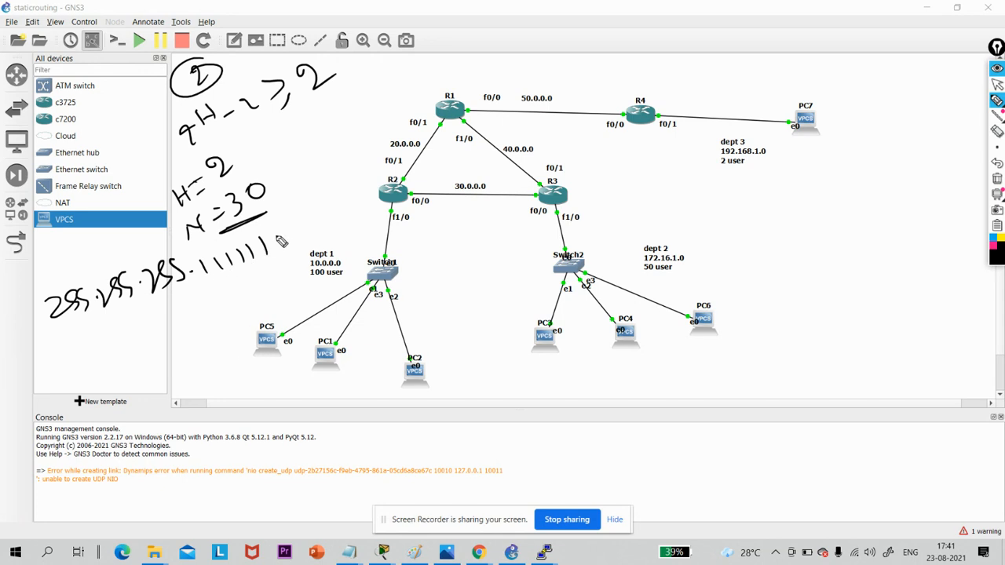
pyautogui.moveTo(284, 226); pyautogui.dragTo(282, 227)
pyautogui.moveTo(304, 221); pyautogui.dragTo(302, 223)
pyautogui.moveTo(232, 276)
pyautogui.mouseDown()
pyautogui.moveTo(237, 287)
pyautogui.moveTo(262, 286)
pyautogui.moveTo(234, 311)
pyautogui.moveTo(237, 322)
pyautogui.moveTo(291, 303)
pyautogui.mouseUp()
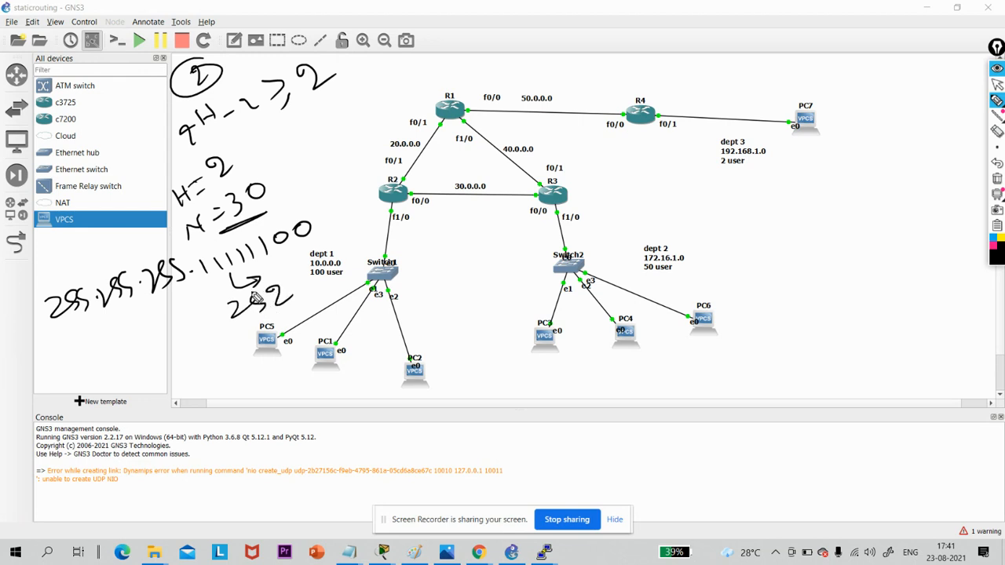
pyautogui.click(996, 179)
pyautogui.click(996, 84)
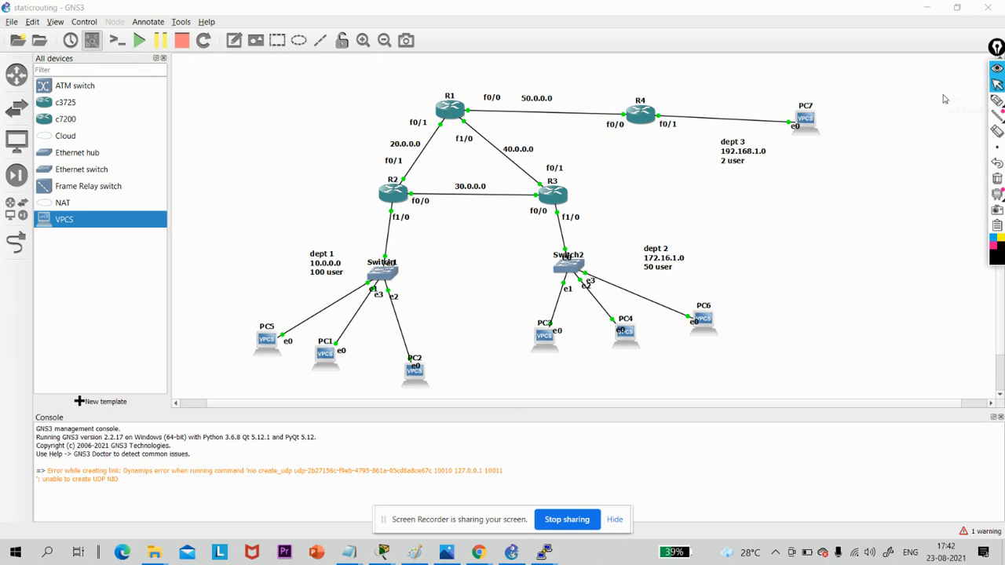
# - Close and reopen R2's console, and enable interface f1/0 with no shutdown
pyautogui.click(388, 202)
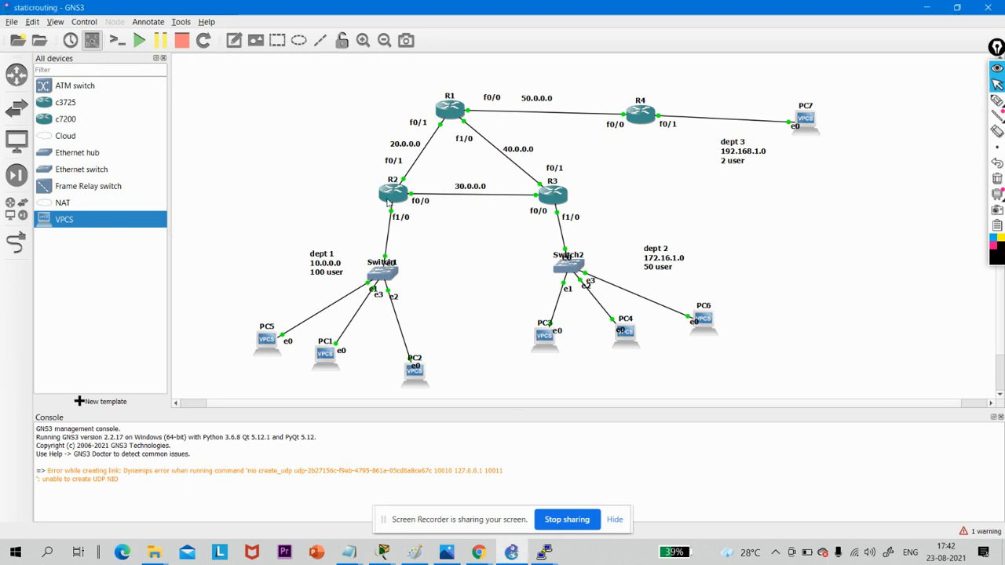
pyautogui.doubleClick(393, 198)
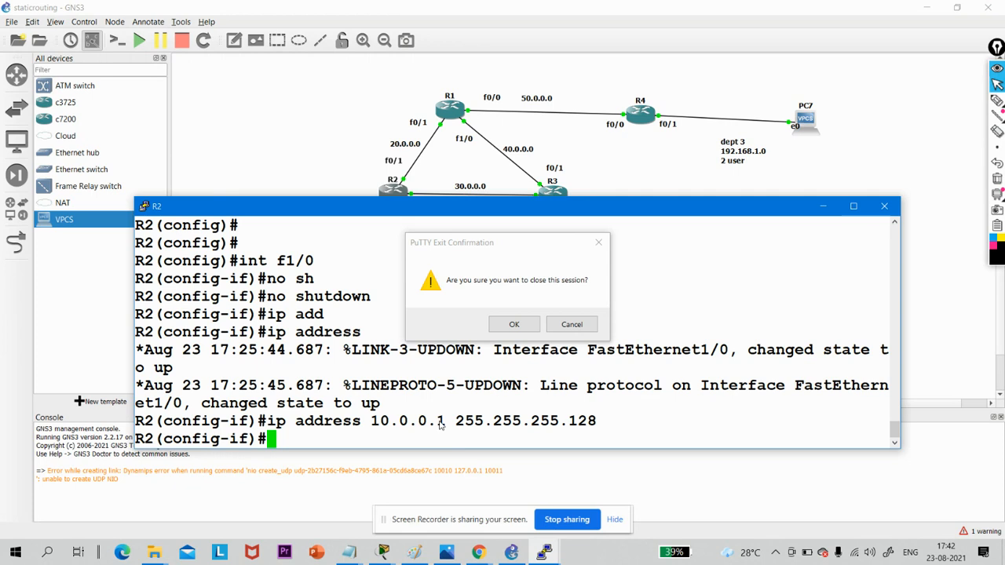
pyautogui.press('Return')
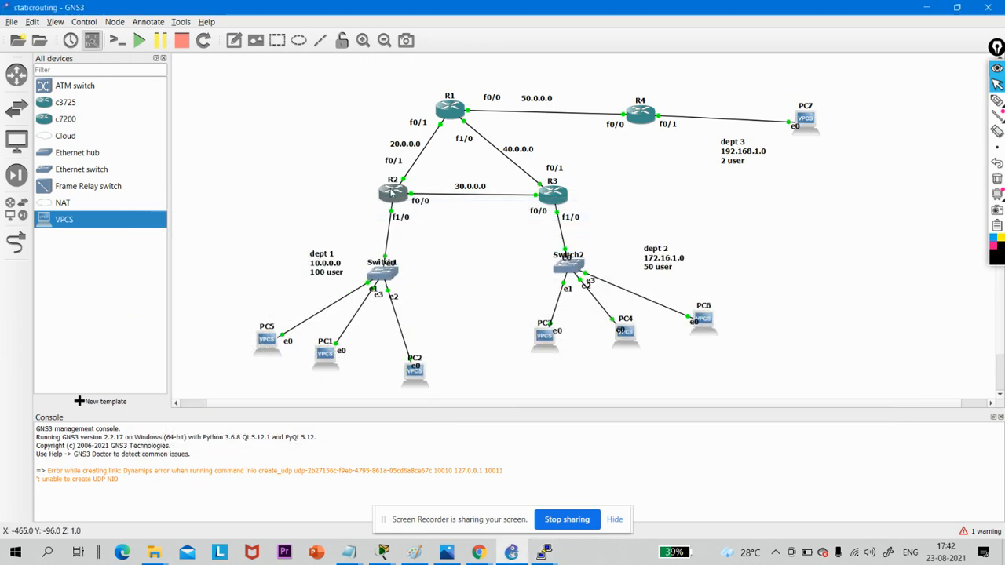
pyautogui.doubleClick(392, 192)
pyautogui.press('Return')
pyautogui.press('Return')
pyautogui.press('Return')
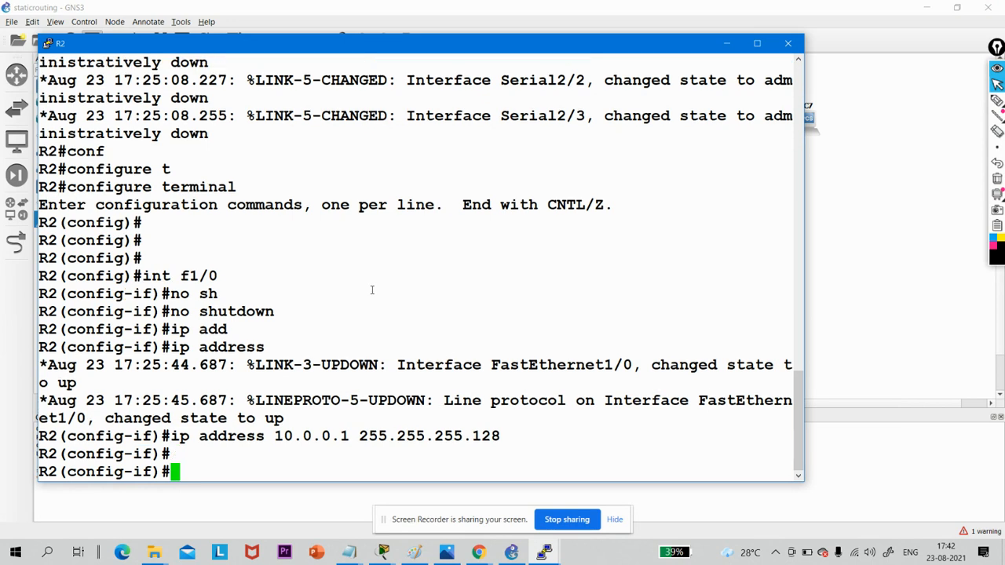
pyautogui.write('no sh')
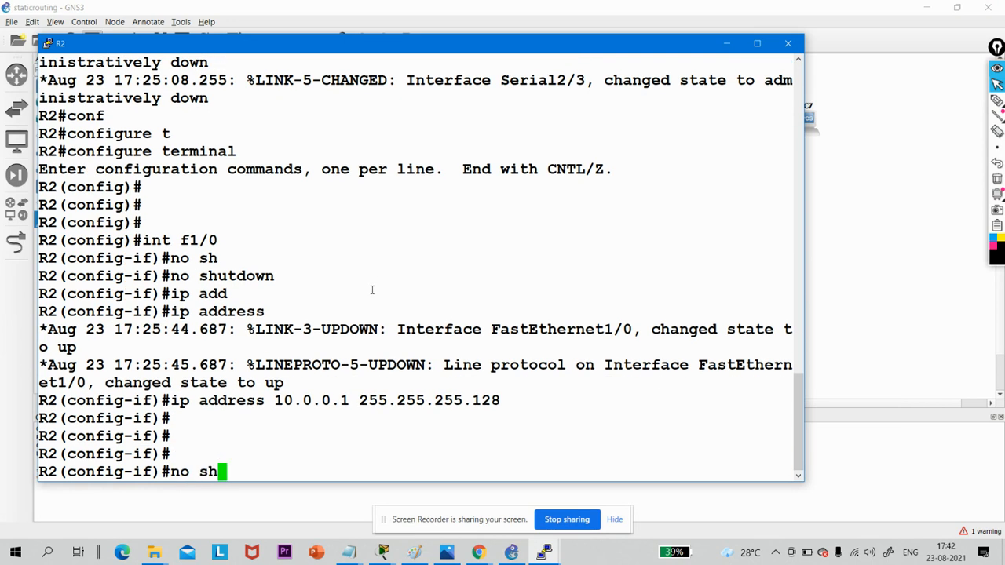
pyautogui.press('Tab')
pyautogui.press('Return')
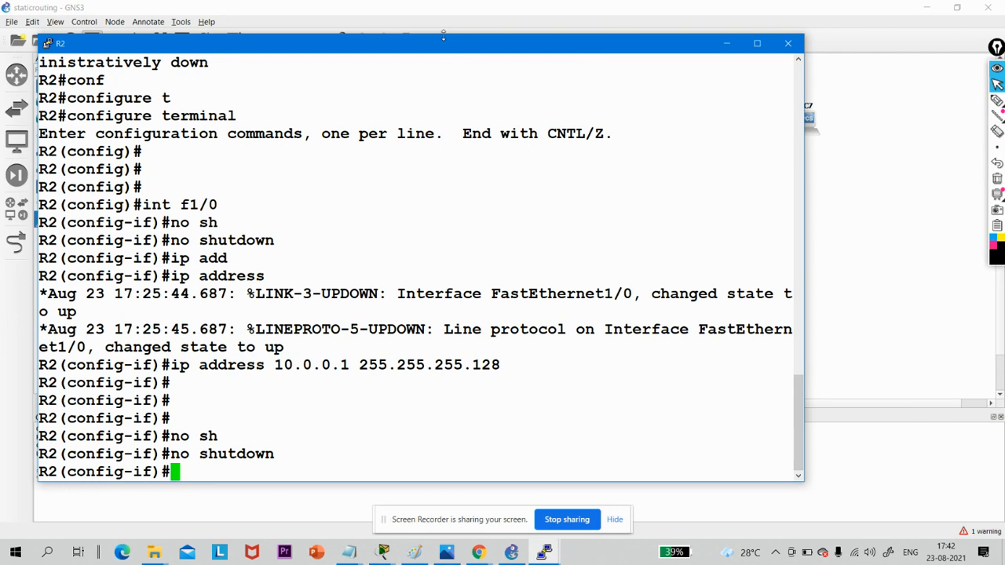
# - Uncover the routers in the topology, exit R2's f1/0 configuration, and enable fastEthernet 0/1 with no shutdown
pyautogui.moveTo(443, 36); pyautogui.dragTo(591, 246)
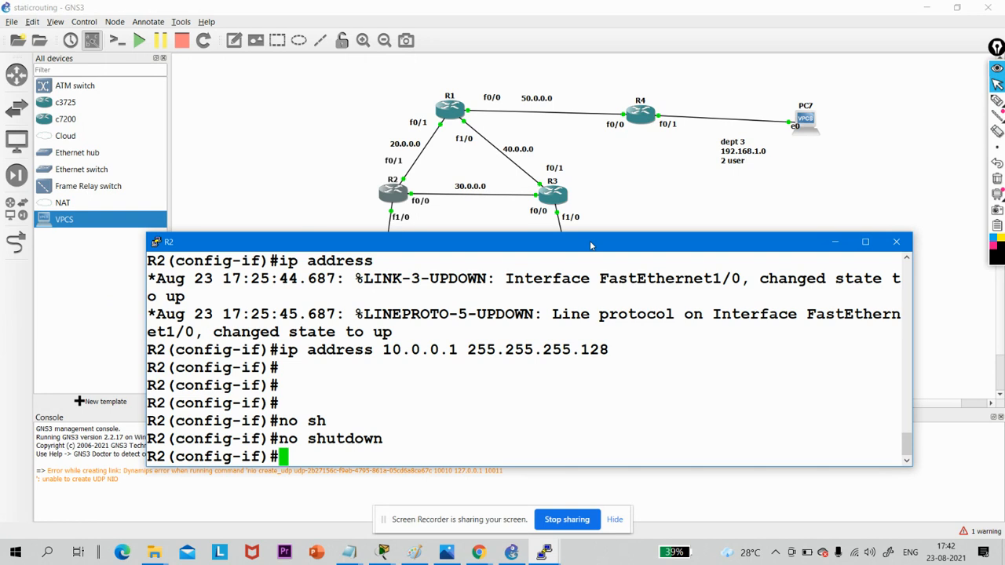
pyautogui.write('ex')
pyautogui.press('Return')
pyautogui.press('Return')
pyautogui.press('Return')
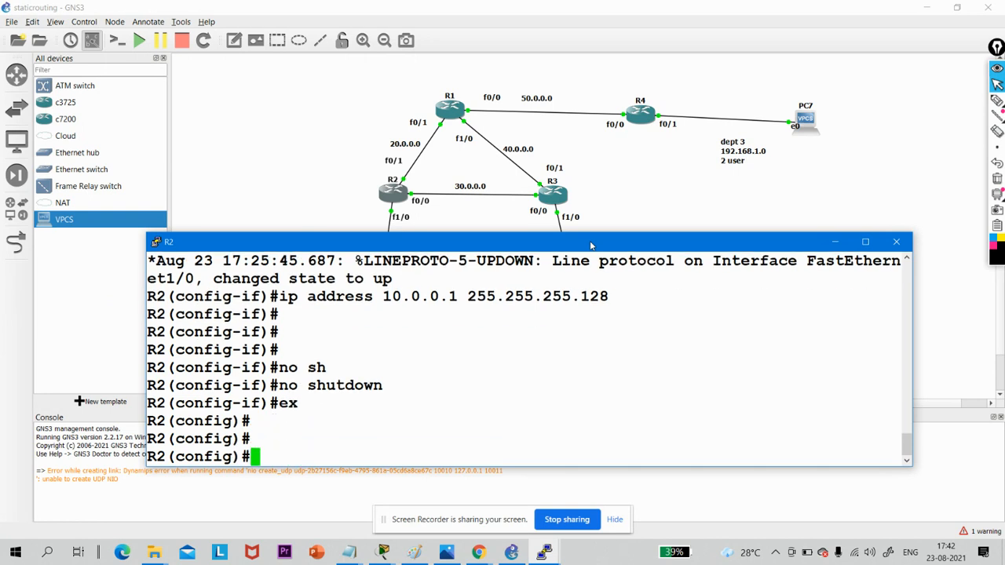
pyautogui.write('int fas')
pyautogui.press('Tab')
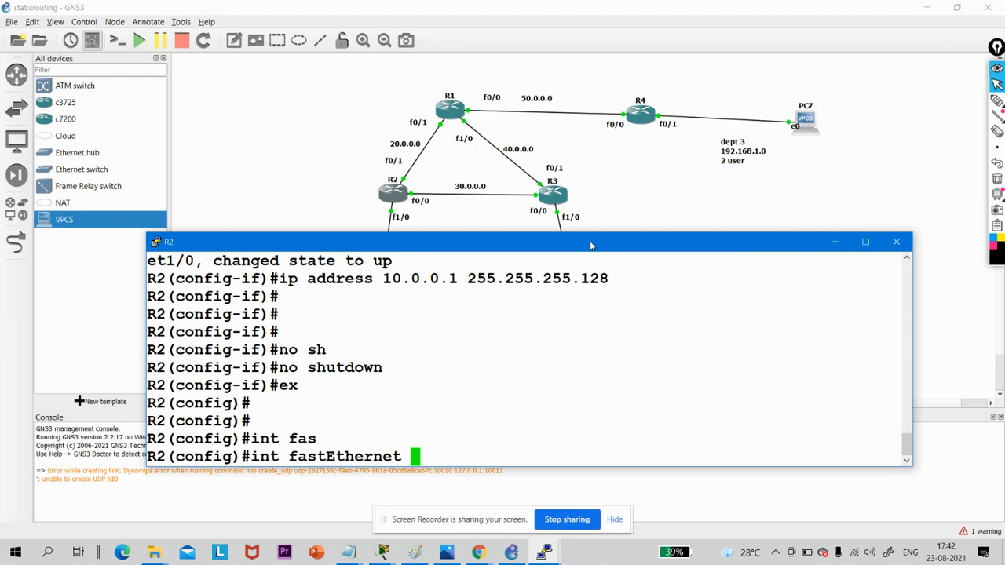
pyautogui.write('0/1')
pyautogui.press('Return')
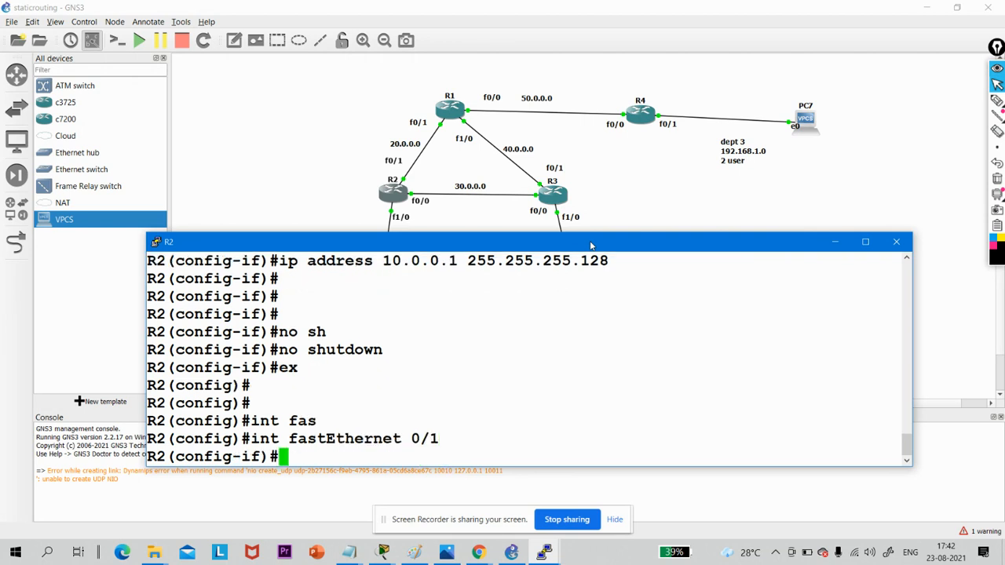
pyautogui.write('no sh')
pyautogui.press('Tab')
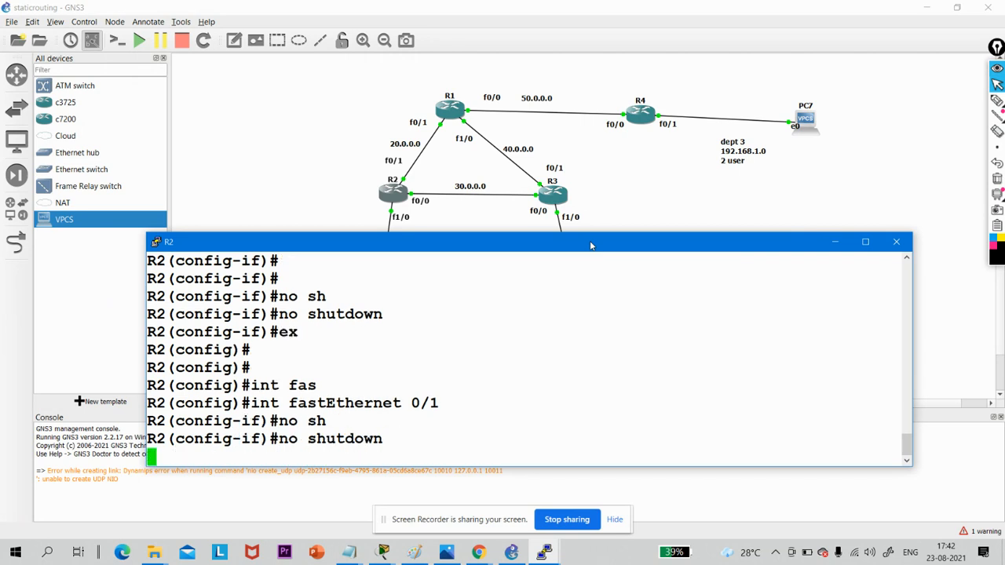
pyautogui.press('Return')
# - Assign R2's fastEthernet 0/1 the address 20.0.0.1 with mask 255.255.255.252
pyautogui.write('ip add')
pyautogui.press('Tab')
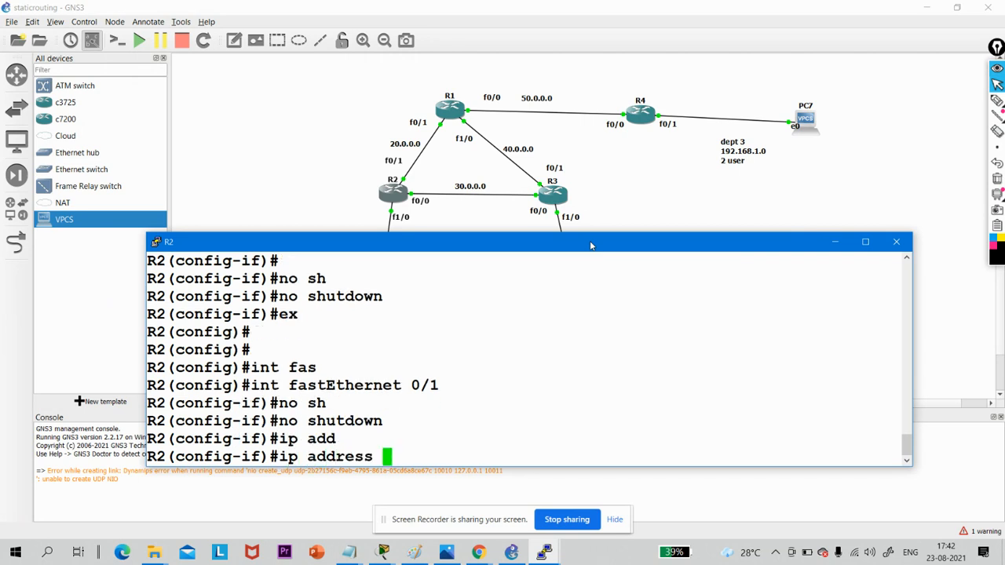
pyautogui.write('20.')
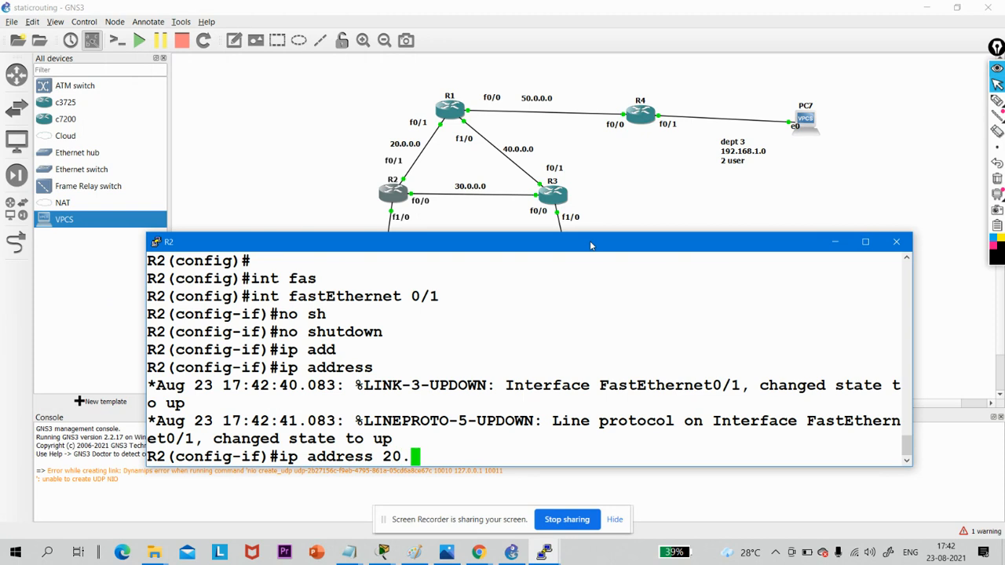
pyautogui.write('0.0.1 2')
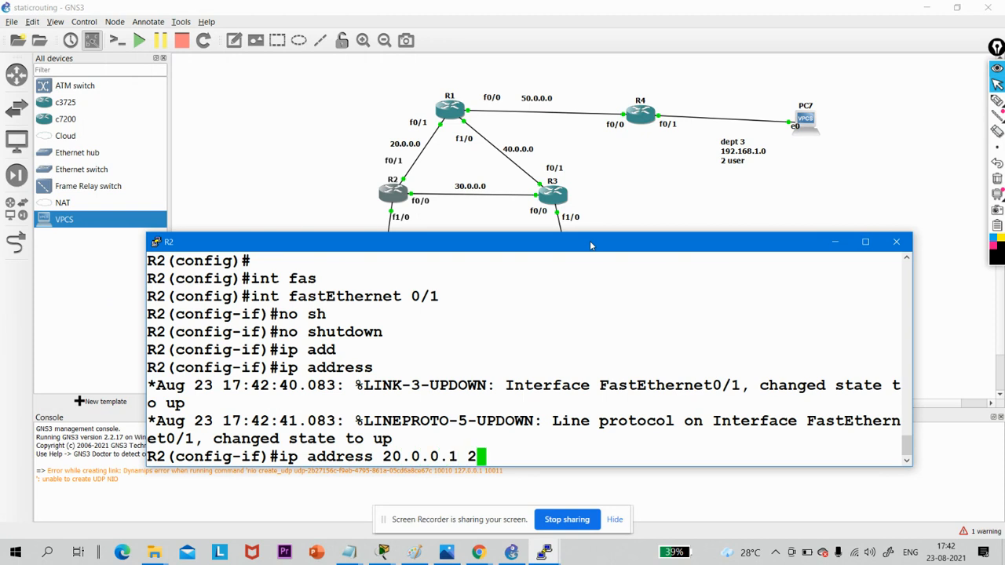
pyautogui.write('55.255')
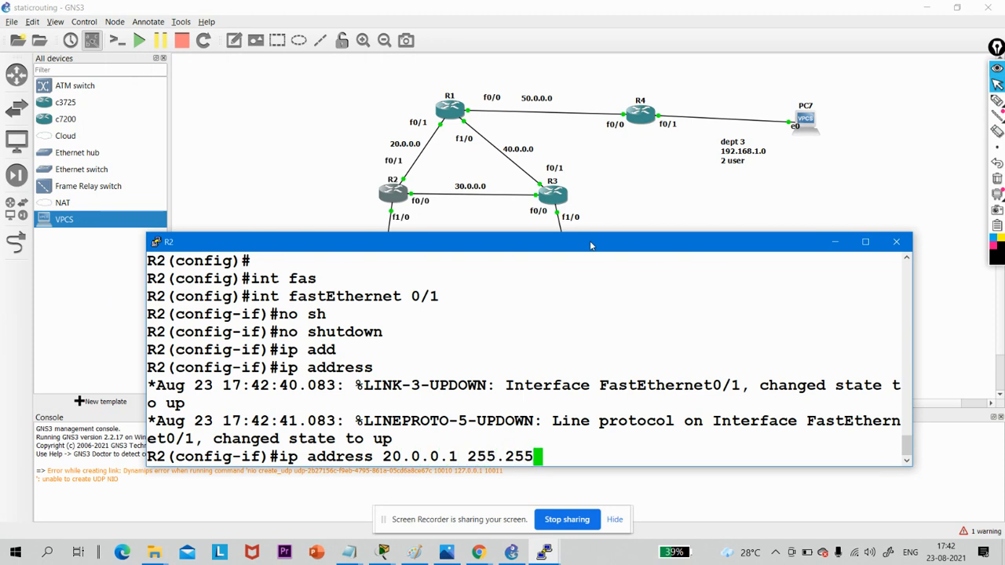
pyautogui.write('.255.252')
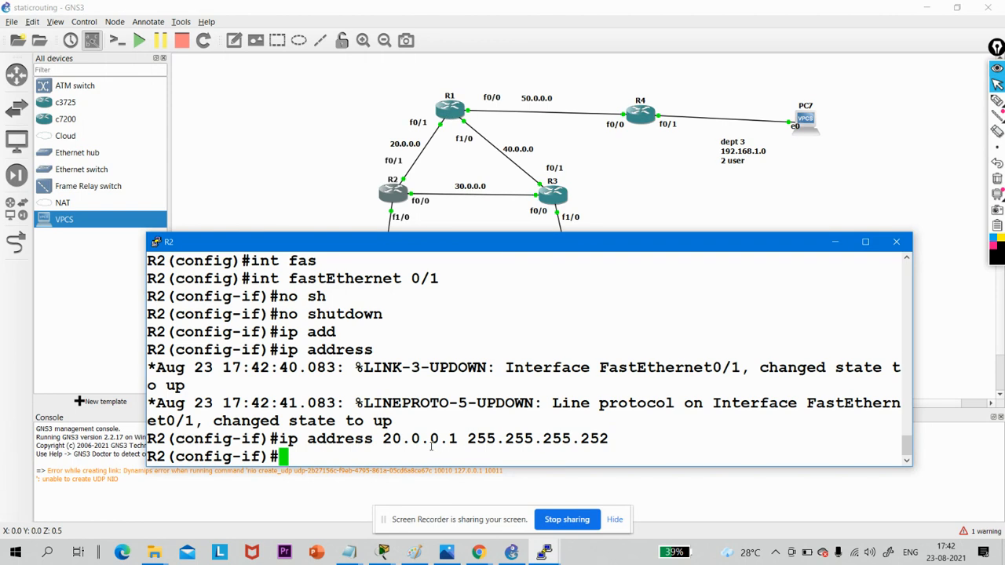
pyautogui.press('Return')
# - Exit R2's fastEthernet 0/1 configuration and enable fastEthernet 0/0 with no shutdown
pyautogui.press('Return')
pyautogui.write('ex')
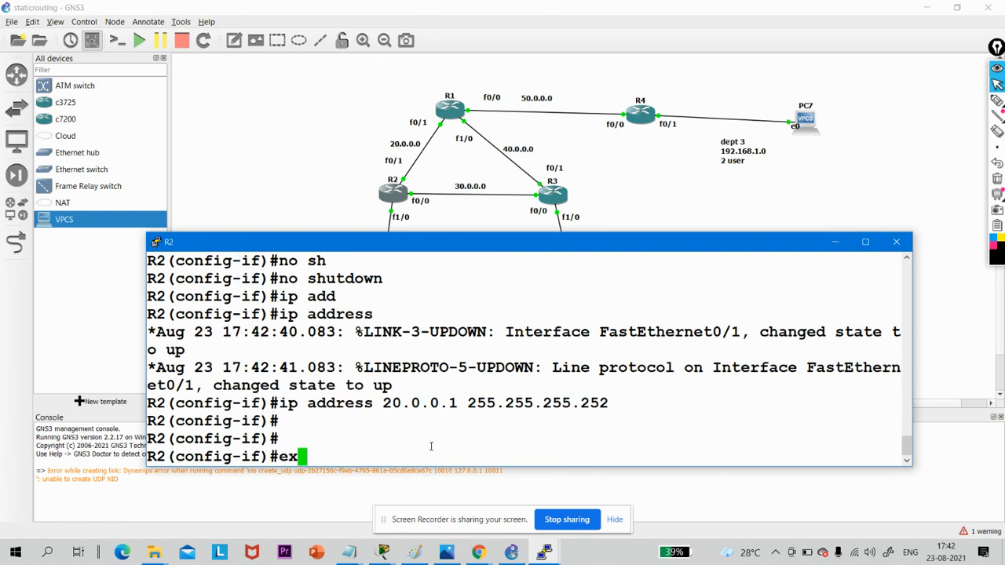
pyautogui.press('Return')
pyautogui.press('Return')
pyautogui.press('Return')
pyautogui.write('int')
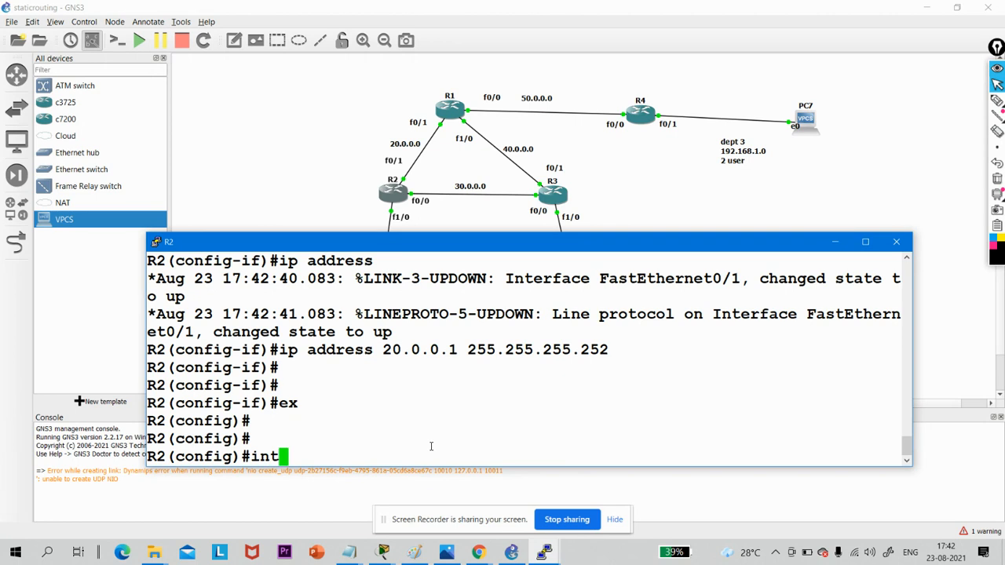
pyautogui.write(' fas')
pyautogui.press('Tab')
pyautogui.write('0/0')
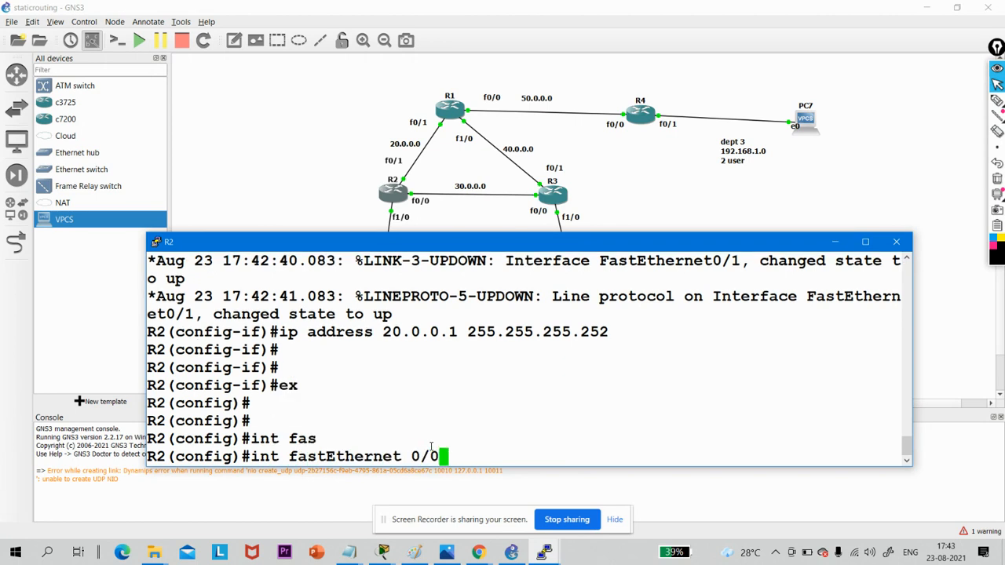
pyautogui.press('Return')
pyautogui.write('no sh')
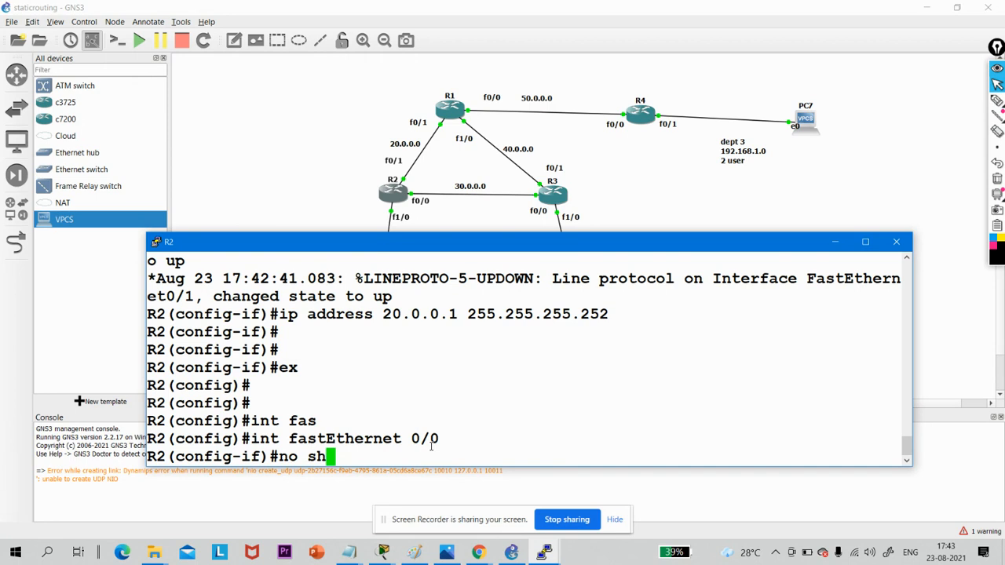
pyautogui.press('Tab')
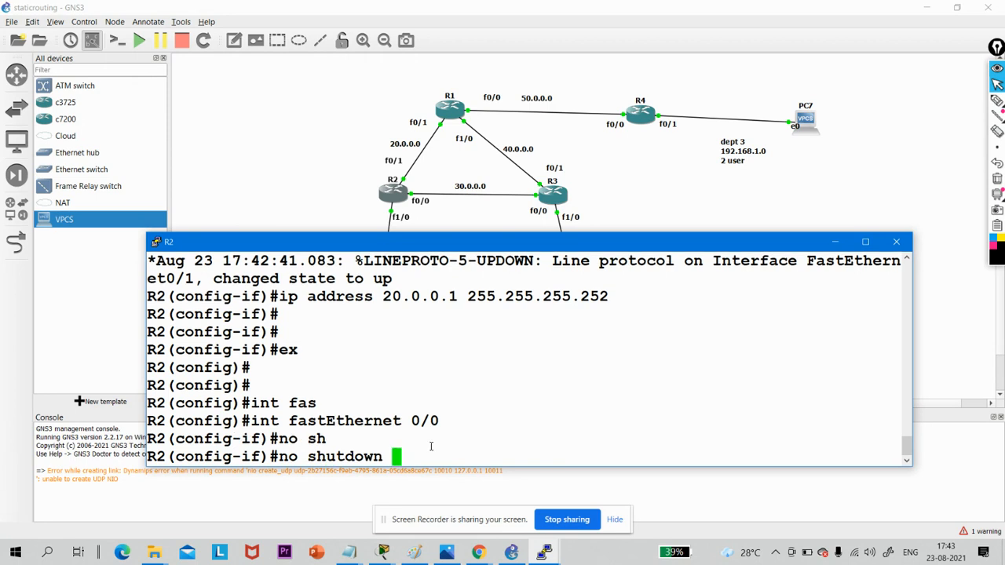
pyautogui.press('Return')
pyautogui.press('Return')
# - Assign R2's fastEthernet 0/0 the address 30.0.0.1 with mask 255.255.255.252
pyautogui.write('ip add')
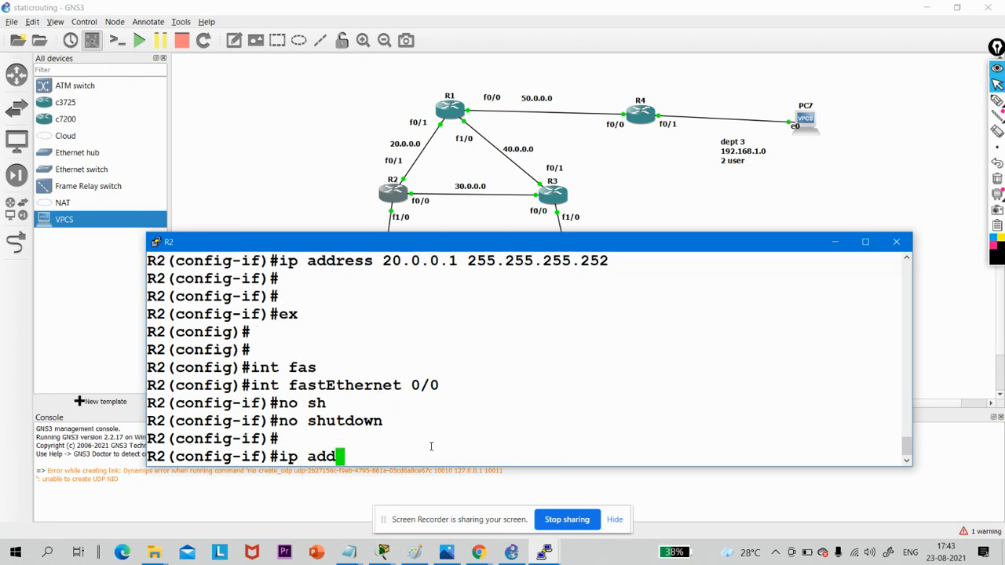
pyautogui.press('Tab')
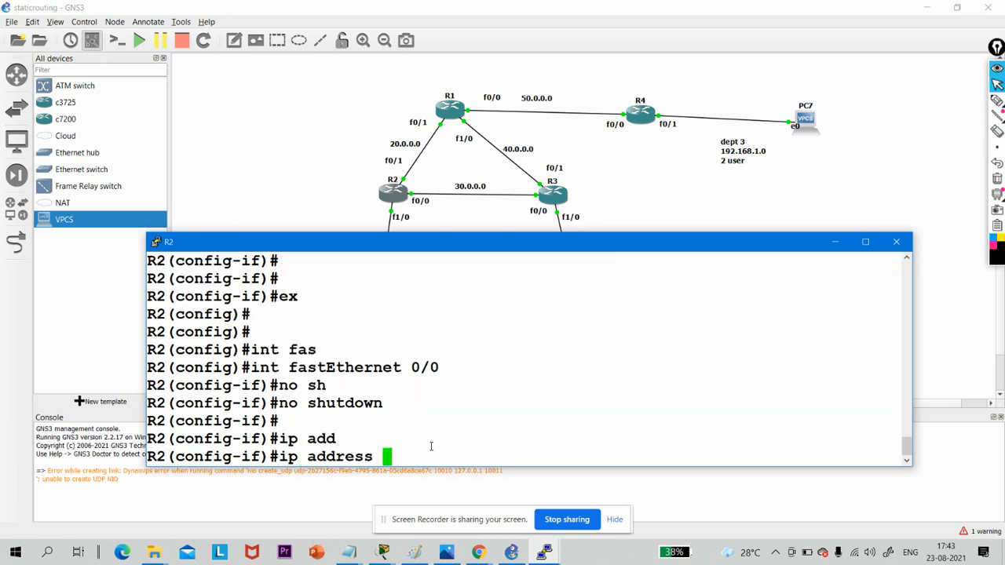
pyautogui.write('30.0.0.')
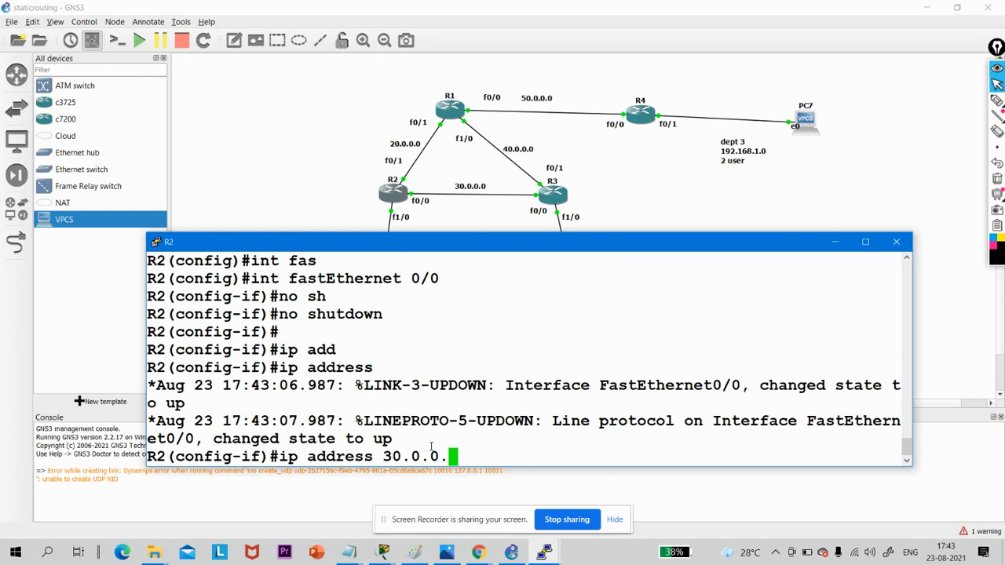
pyautogui.write('1 255')
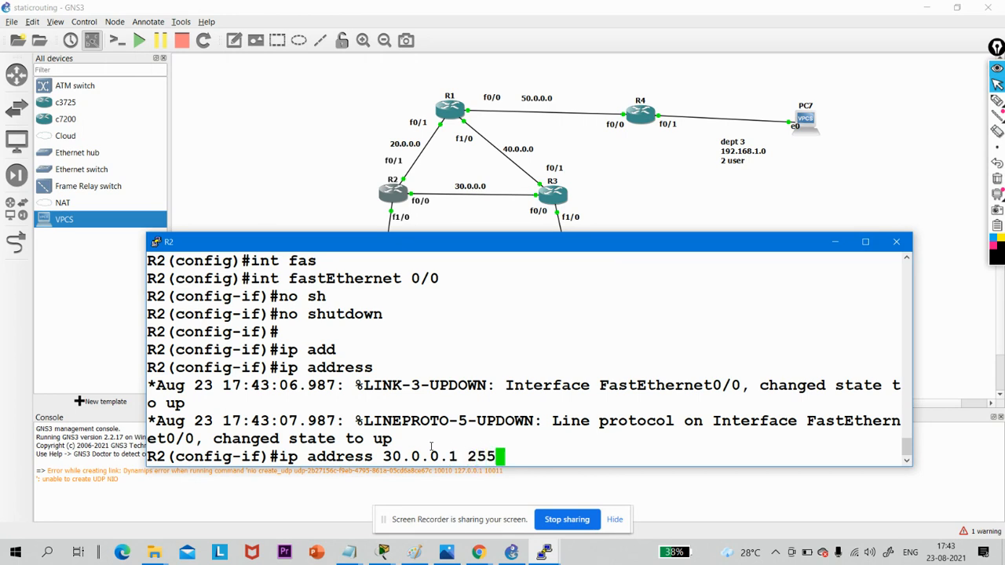
pyautogui.write('.255.2')
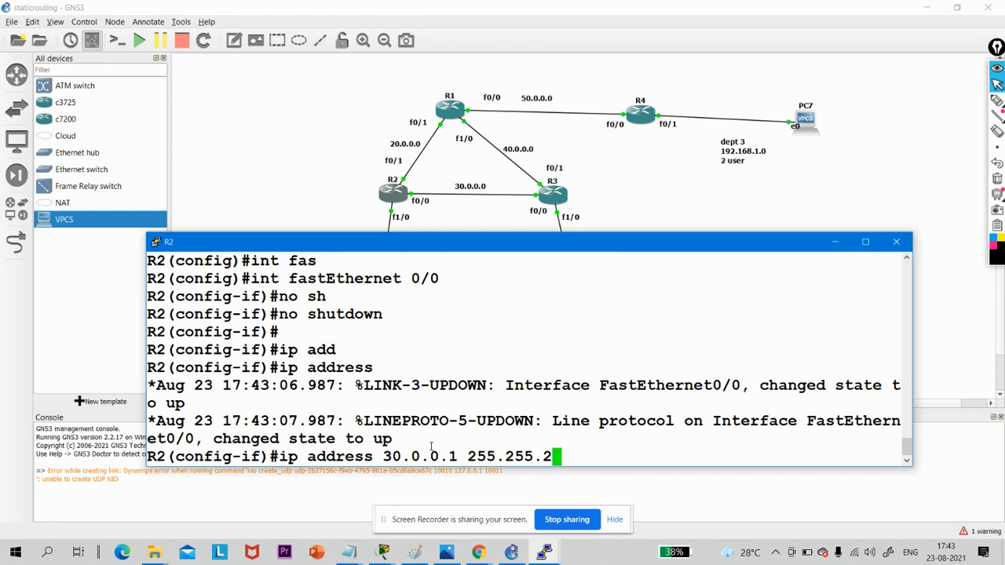
pyautogui.write('55.252')
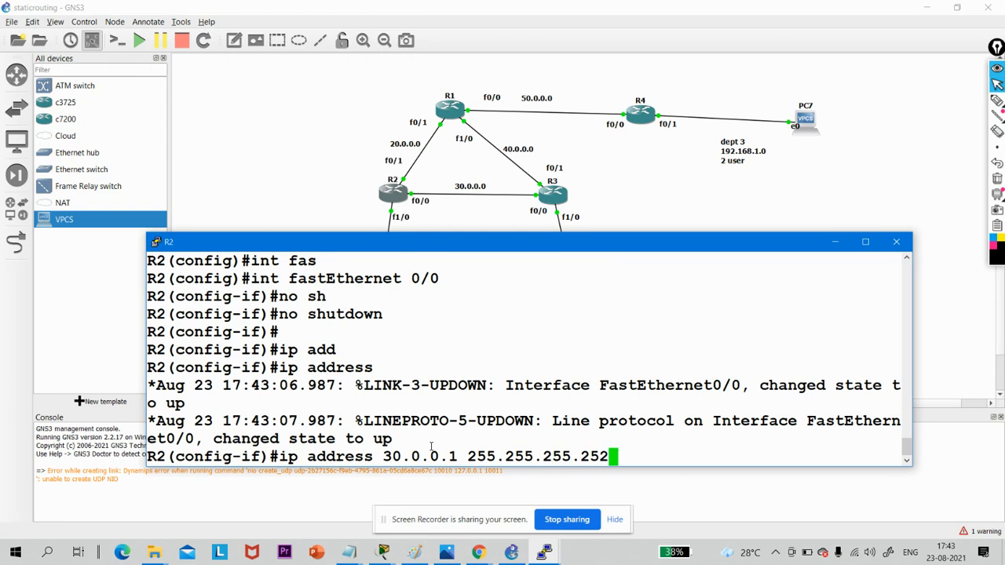
pyautogui.press('Return')
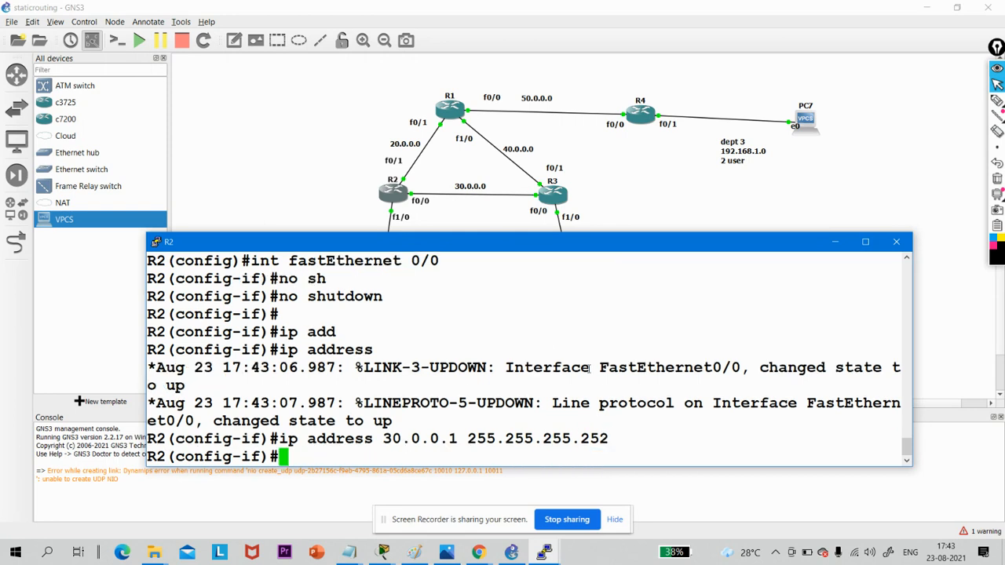
# - Open R1's console, placed clear of the routers in the topology, and enter global configuration mode
pyautogui.click(451, 114)
pyautogui.doubleClick(451, 114)
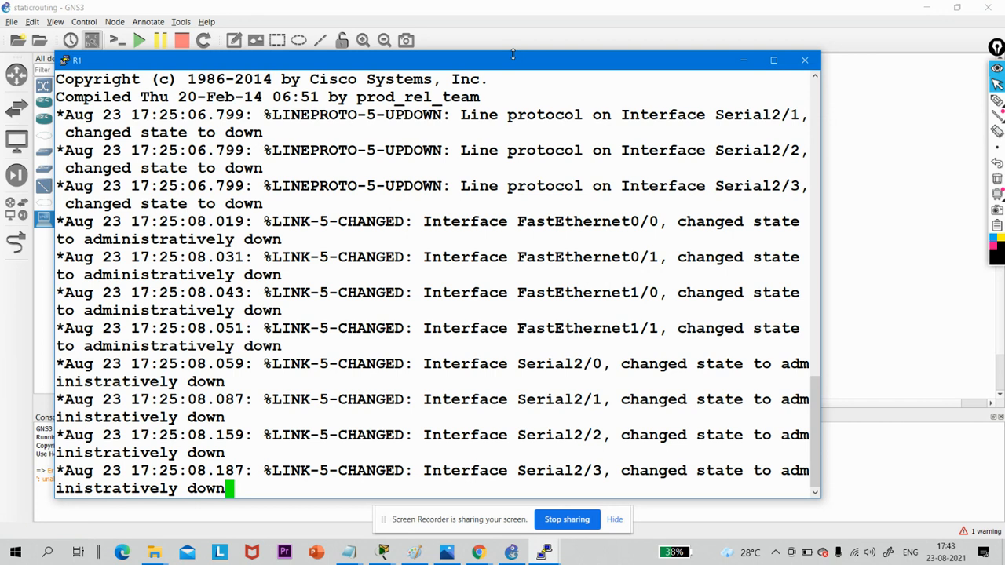
pyautogui.moveTo(556, 62); pyautogui.dragTo(663, 234)
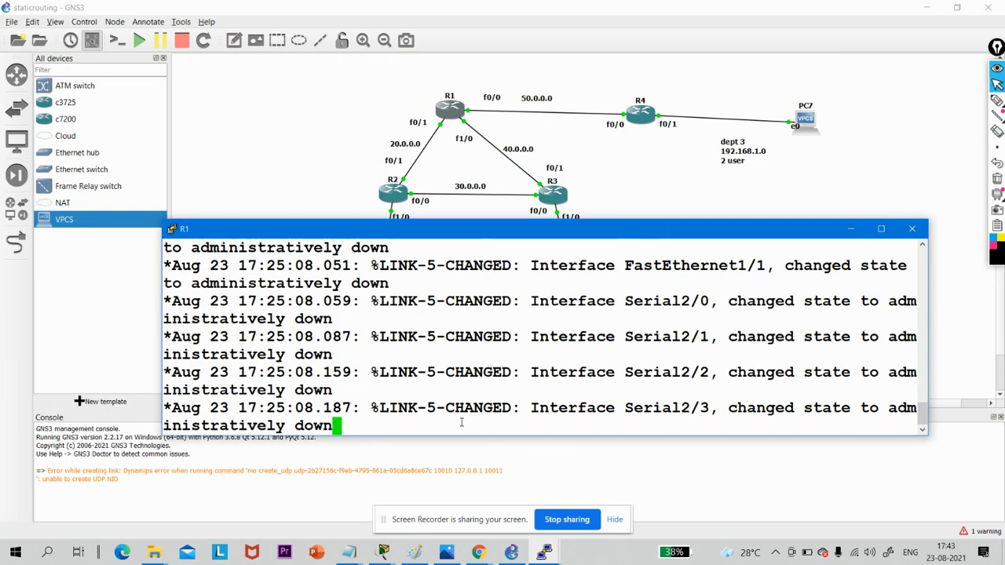
pyautogui.press('Return')
pyautogui.press('Return')
pyautogui.press('Return')
pyautogui.press('Return')
pyautogui.press('Return')
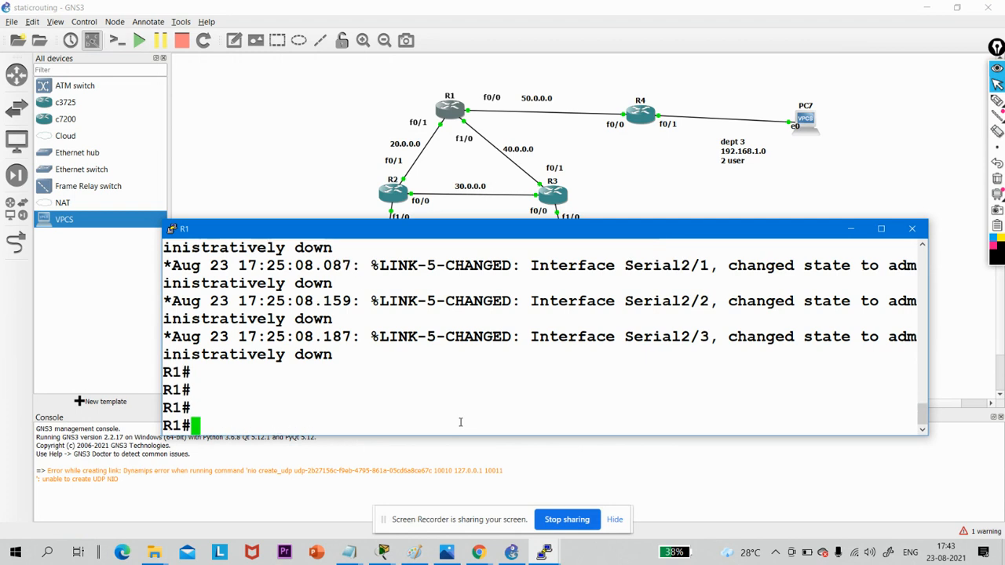
pyautogui.write('conf')
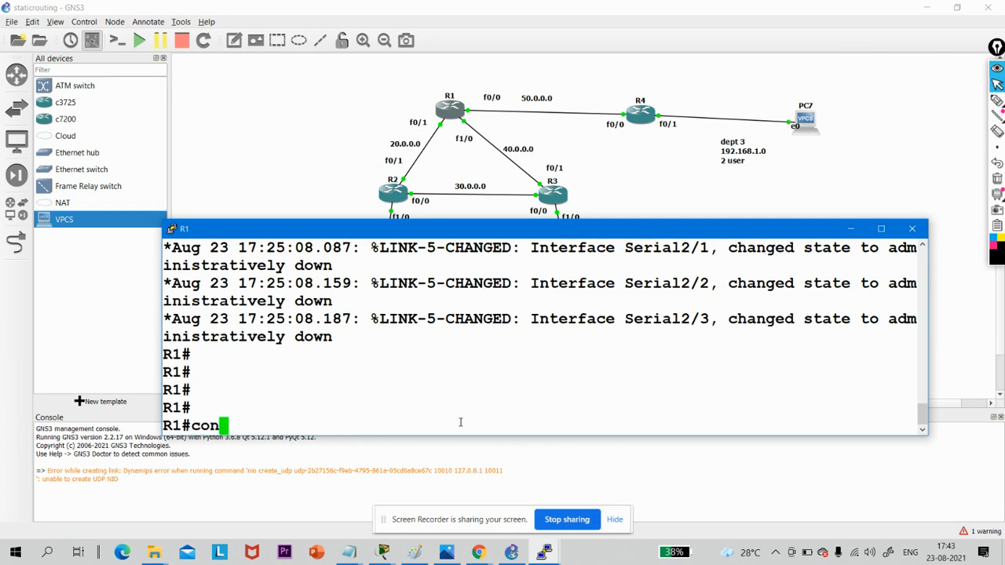
pyautogui.press('Tab')
pyautogui.write('t')
pyautogui.press('Tab')
pyautogui.press('Return')
pyautogui.press('Return')
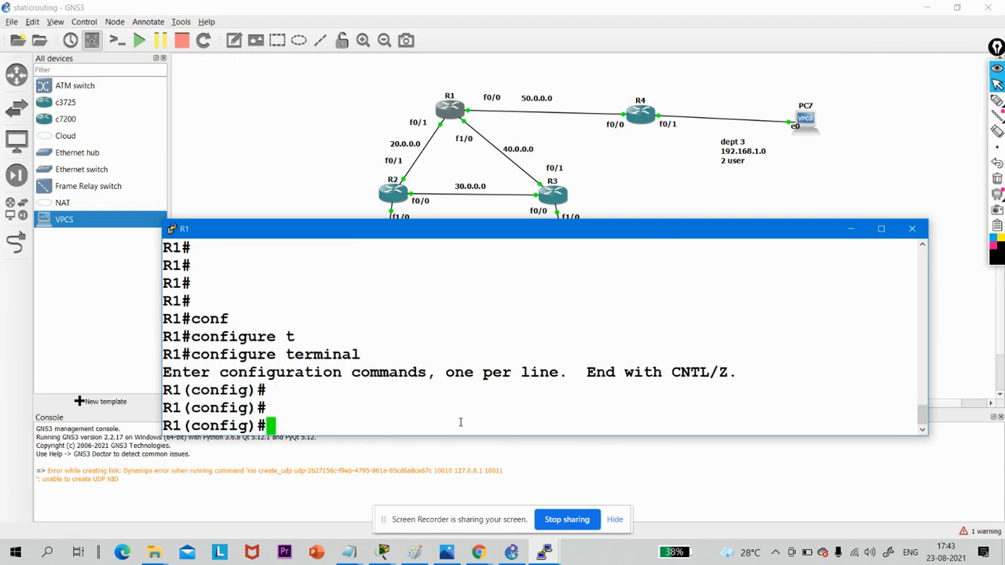
# - Enter R1's interface f0/1 and enable it with no shutdown
pyautogui.write('int f0')
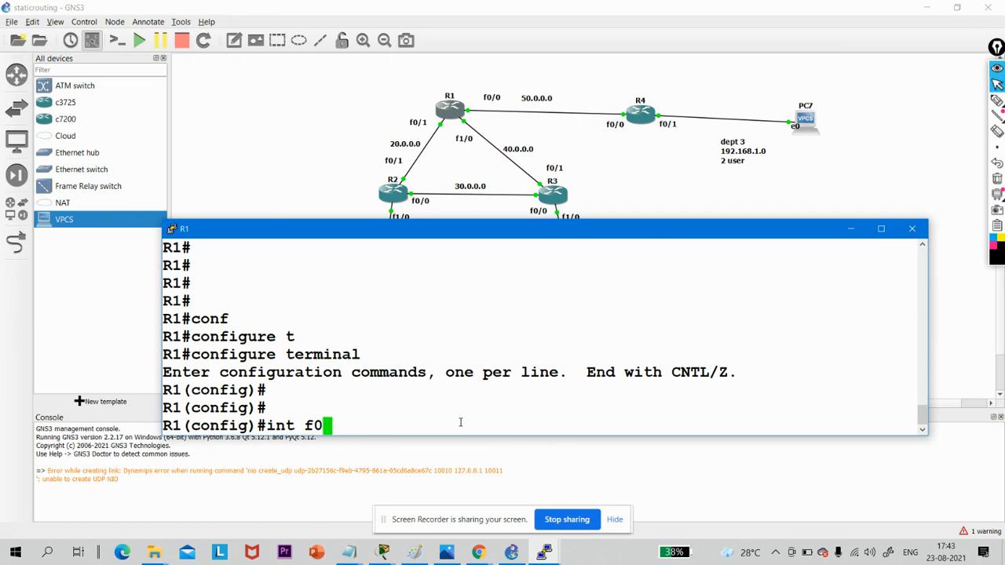
pyautogui.write('/1')
pyautogui.press('Return')
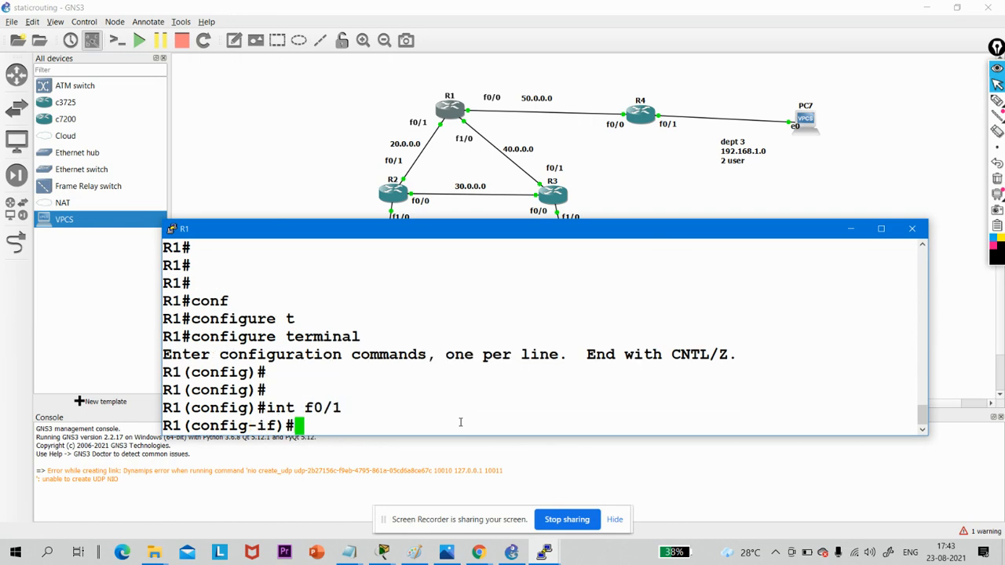
pyautogui.write('no sh')
pyautogui.press('Tab')
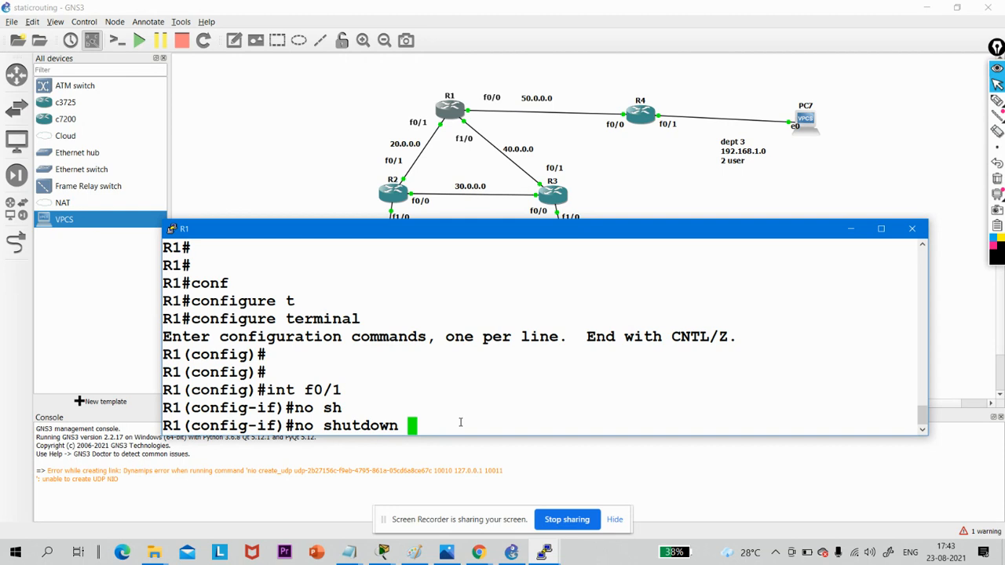
pyautogui.press('Return')
pyautogui.press('Return')
pyautogui.press('Return')
# - Assign R1's f0/1 the address 20.0.0.2 with mask 255.255.255.252 and exit the interface configuration
pyautogui.write('ip add')
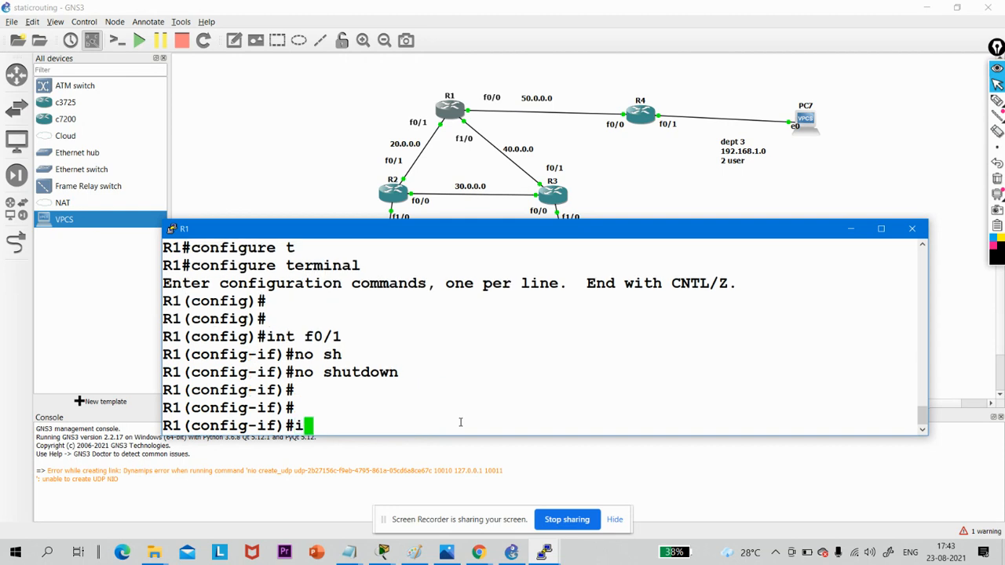
pyautogui.press('Tab')
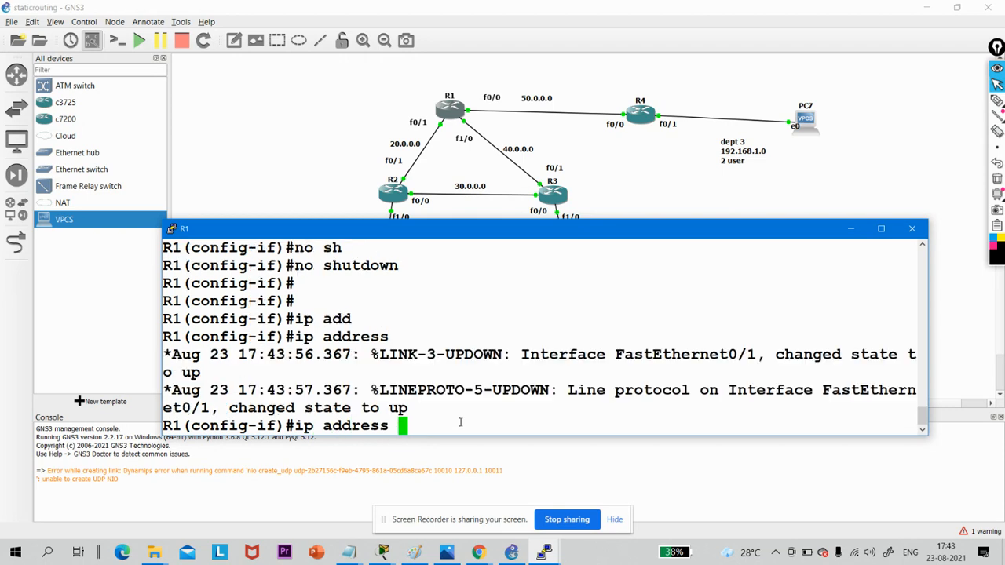
pyautogui.write('20.0.0.2 255.0')
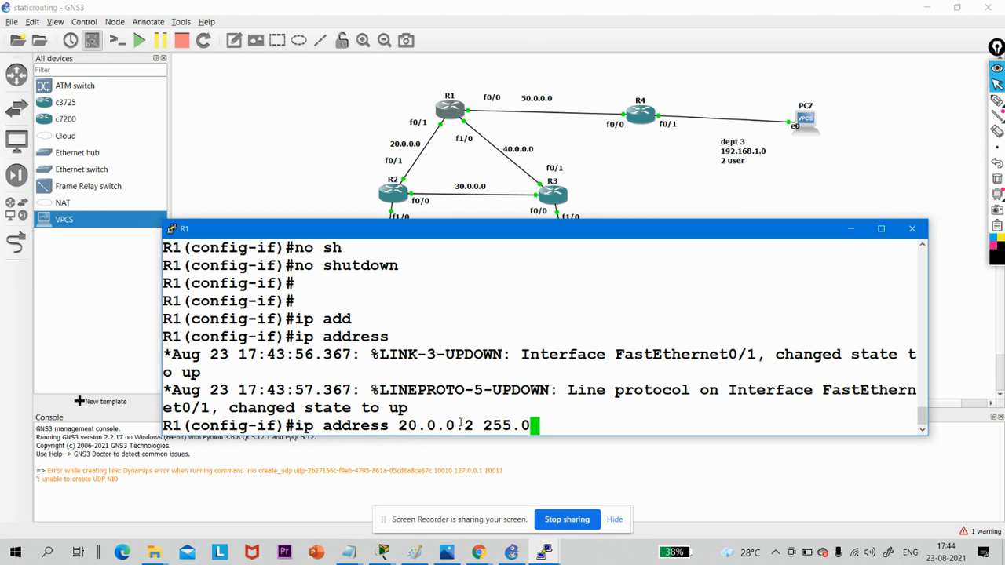
pyautogui.press('BackSpace')
pyautogui.write('255.255')
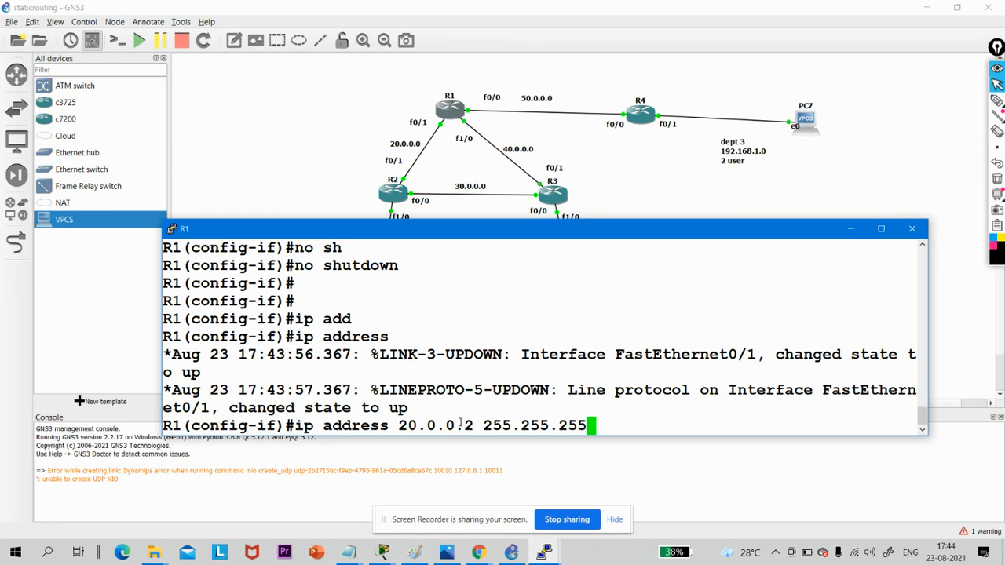
pyautogui.write('.252')
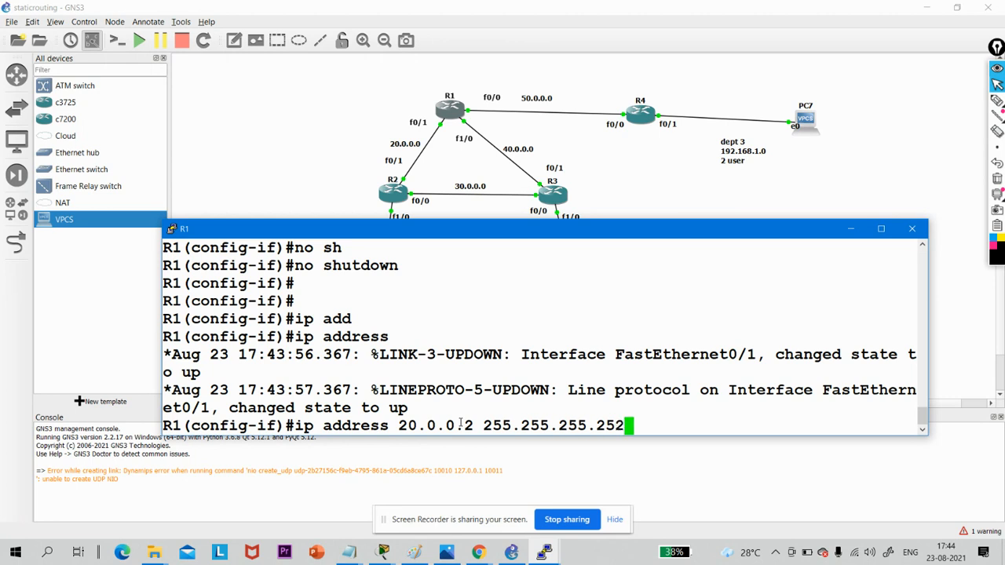
pyautogui.press('Return')
pyautogui.write('ex')
pyautogui.press('Return')
pyautogui.press('Return')
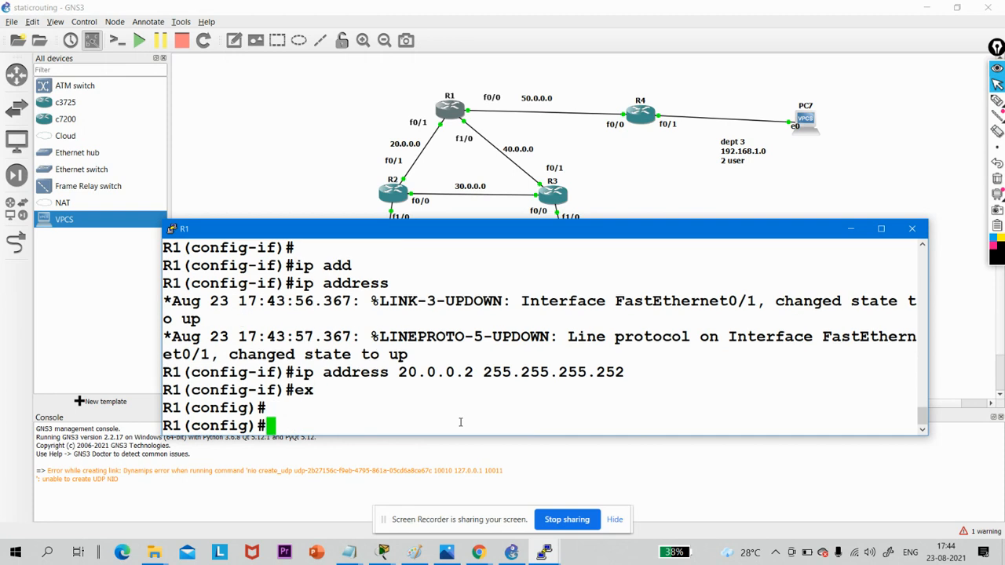
pyautogui.press('Return')
pyautogui.write('in')
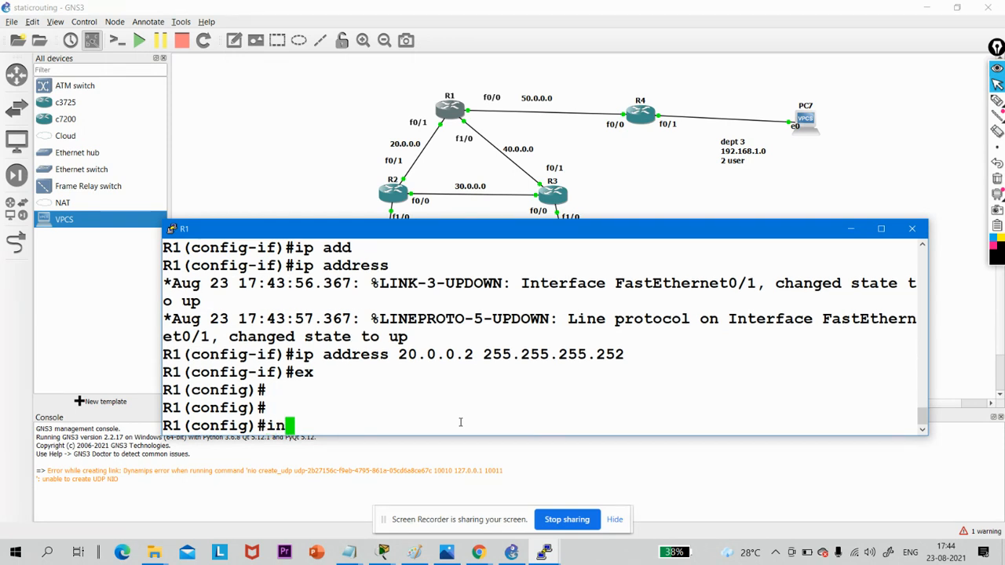
pyautogui.write('t f')
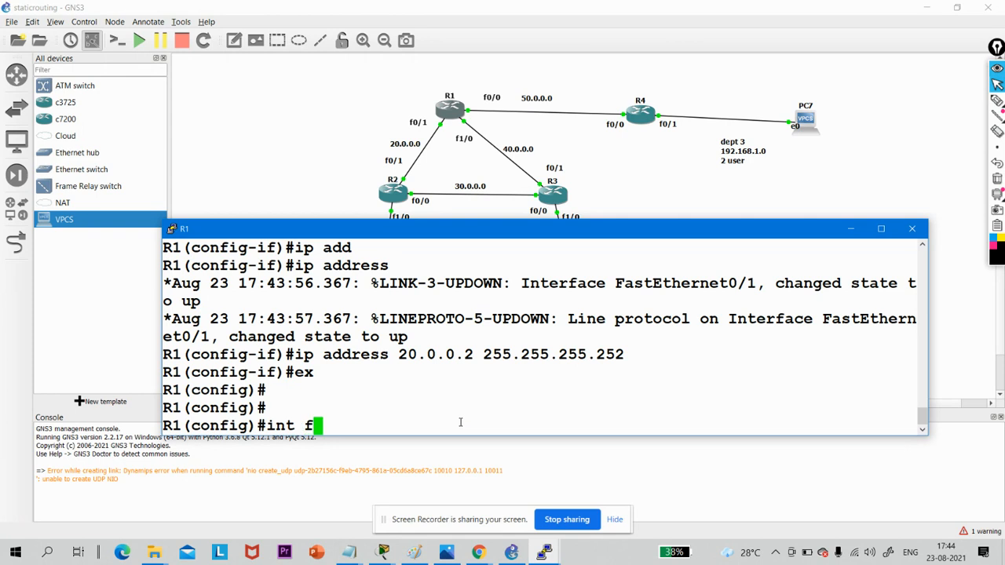
pyautogui.write('0/1')
pyautogui.press('Return')
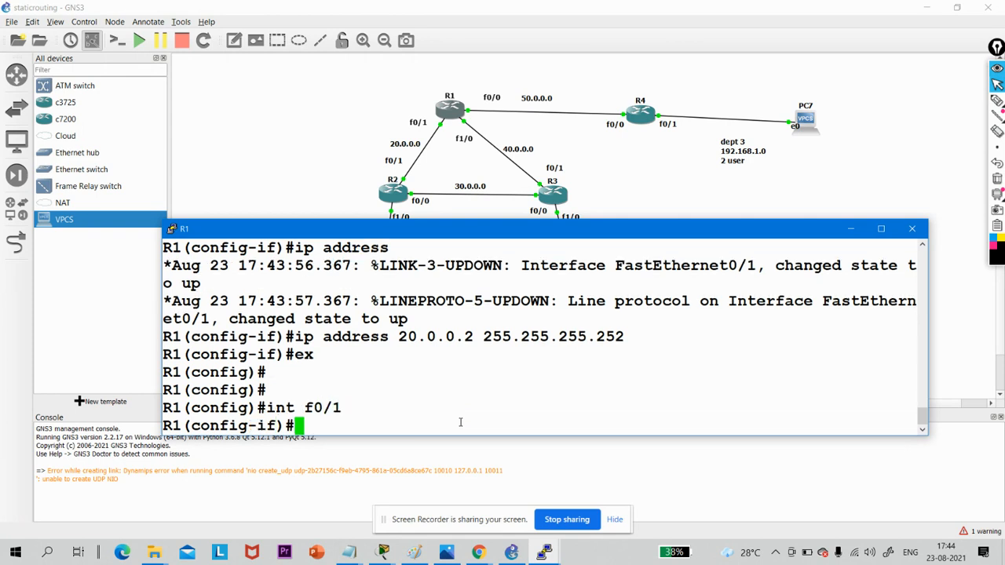
pyautogui.write('no shq')
pyautogui.press('Return')
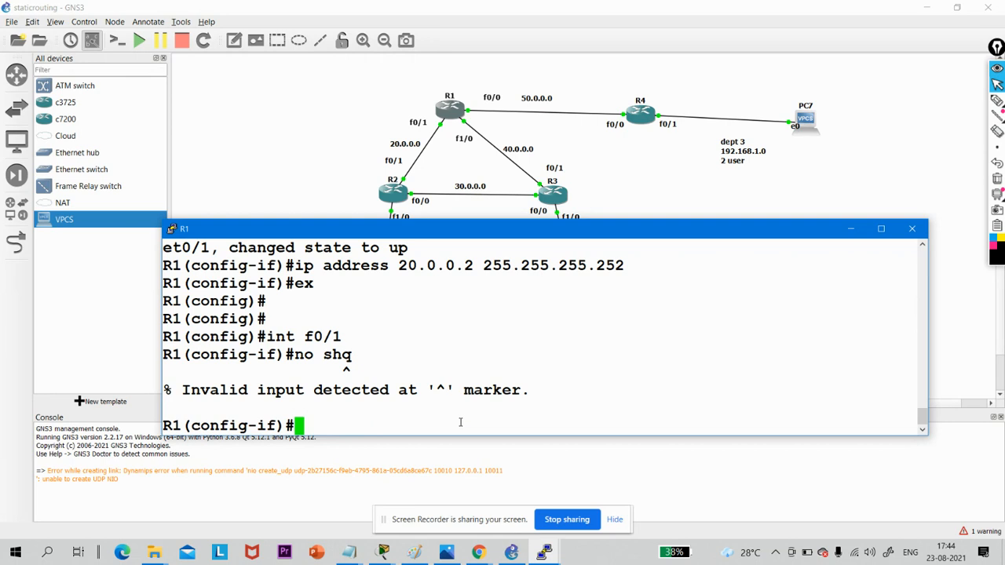
pyautogui.write('no shq')
pyautogui.press('BackSpace')
pyautogui.press('Return')
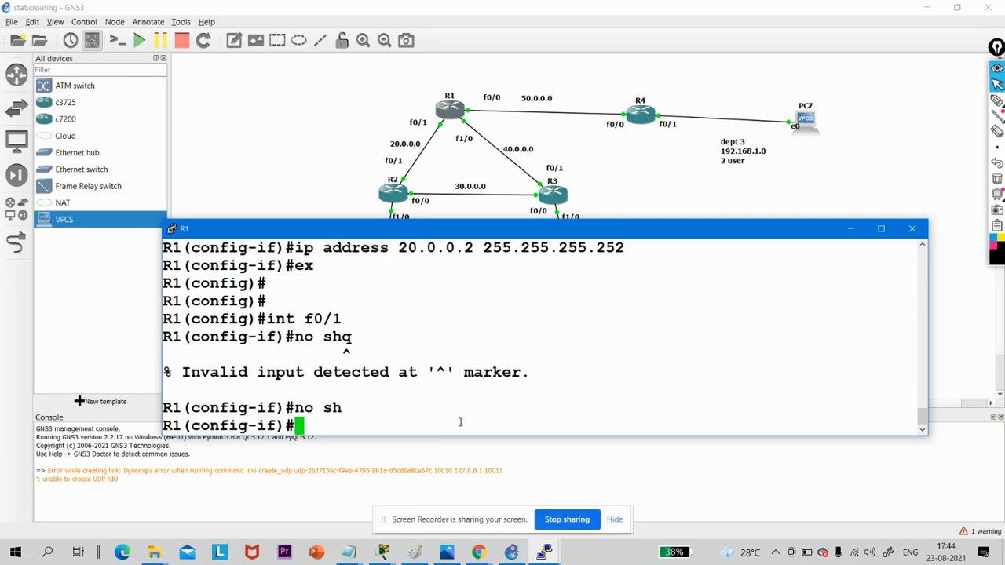
pyautogui.write('ex')
pyautogui.press('Return')
pyautogui.press('Return')
pyautogui.press('Return')
pyautogui.press('Return')
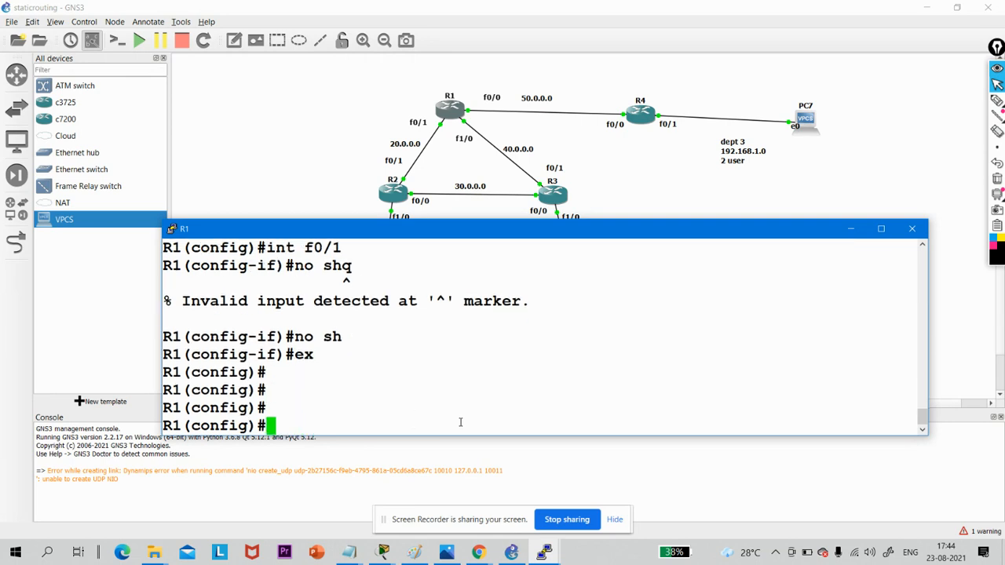
# - Enter R1's interface f0/0 and enable it with no shutdown
pyautogui.write('int f')
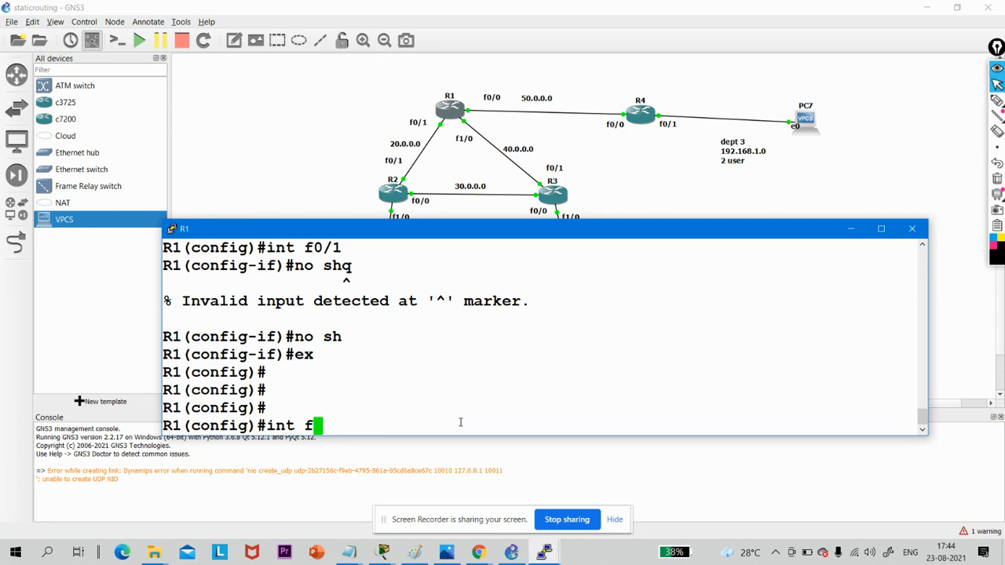
pyautogui.write('0/0')
pyautogui.press('Return')
pyautogui.write('no')
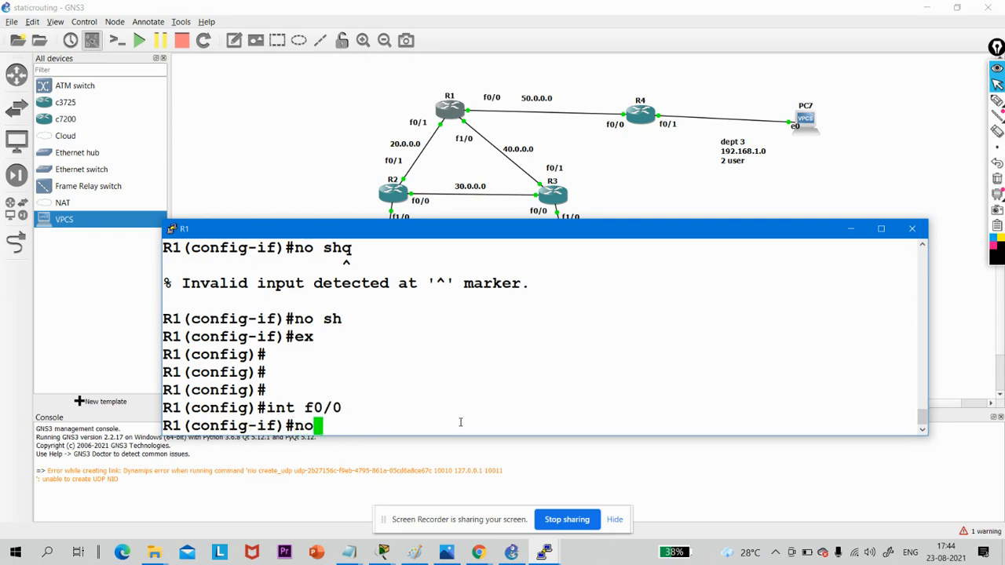
pyautogui.write(' sh')
pyautogui.press('Tab')
pyautogui.press('Return')
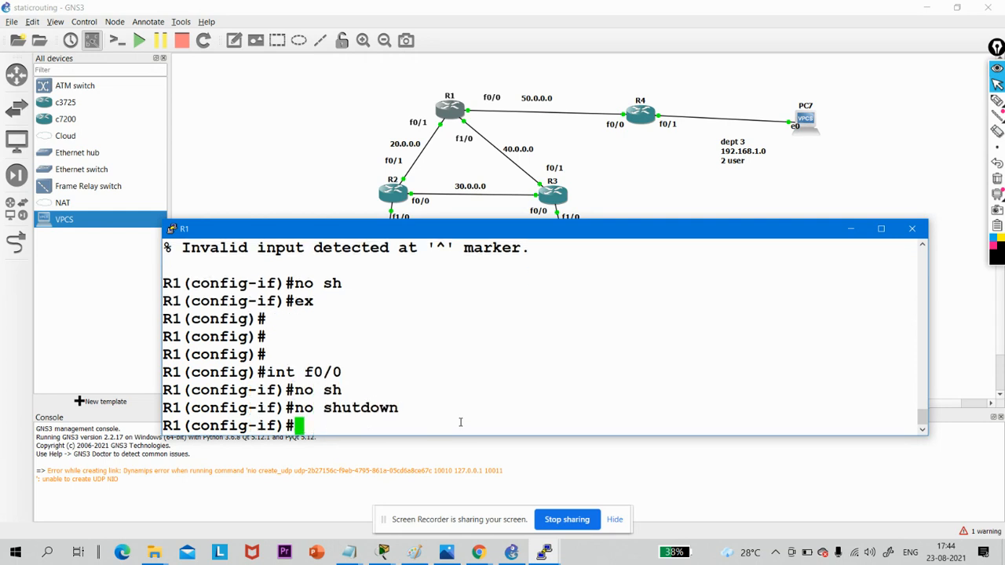
# - Assign R1's f0/0 the address 50.0.0.1 with mask 255.255.255.252 and exit the interface configuration
pyautogui.write('ip add')
pyautogui.press('Tab')
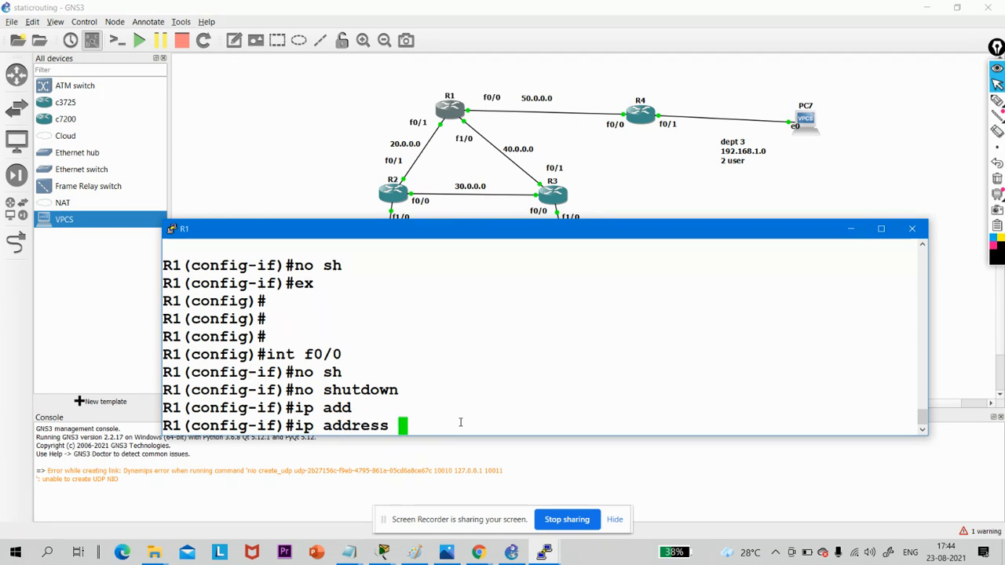
pyautogui.write('50.0.0.1')
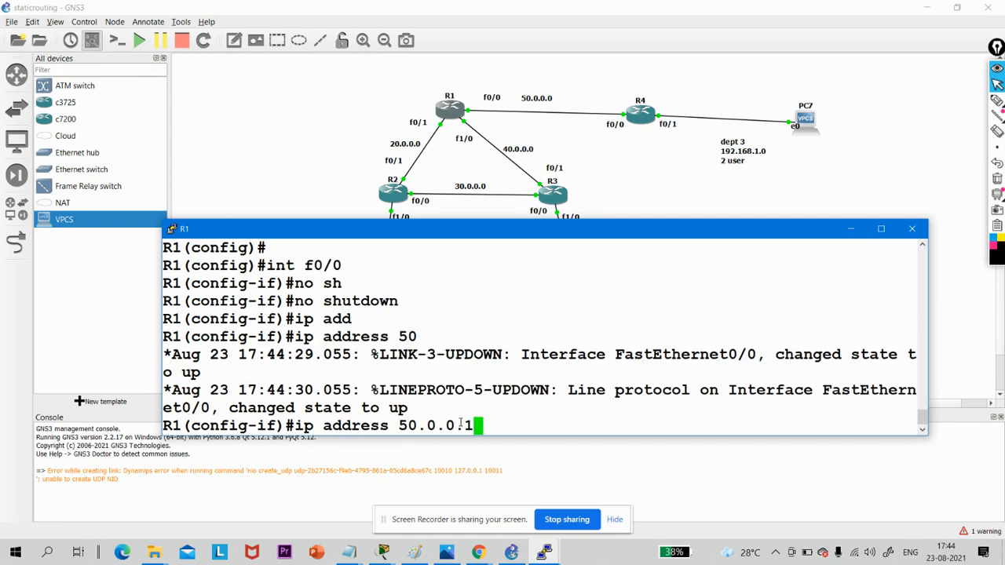
pyautogui.write(' 255.25')
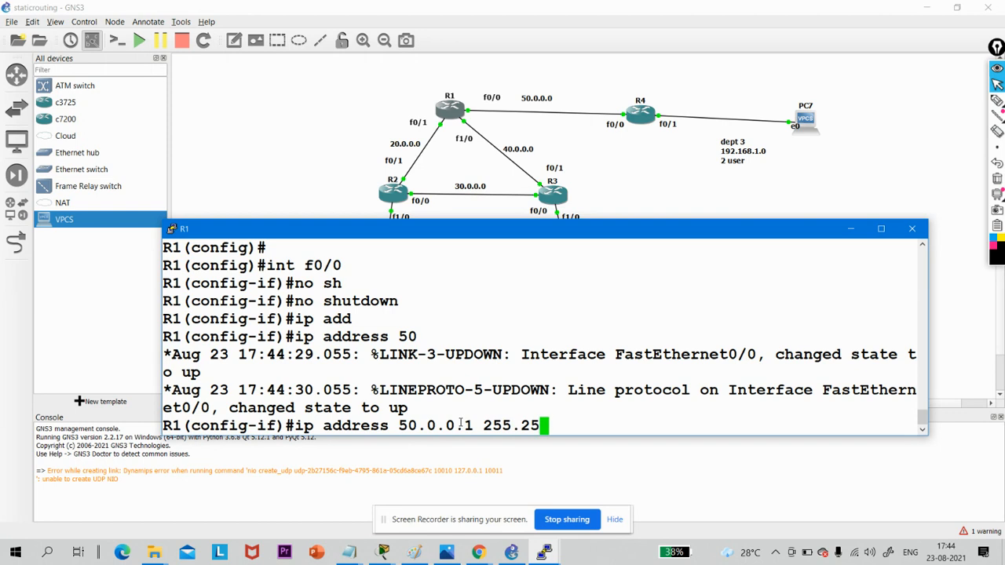
pyautogui.write('5.255.252')
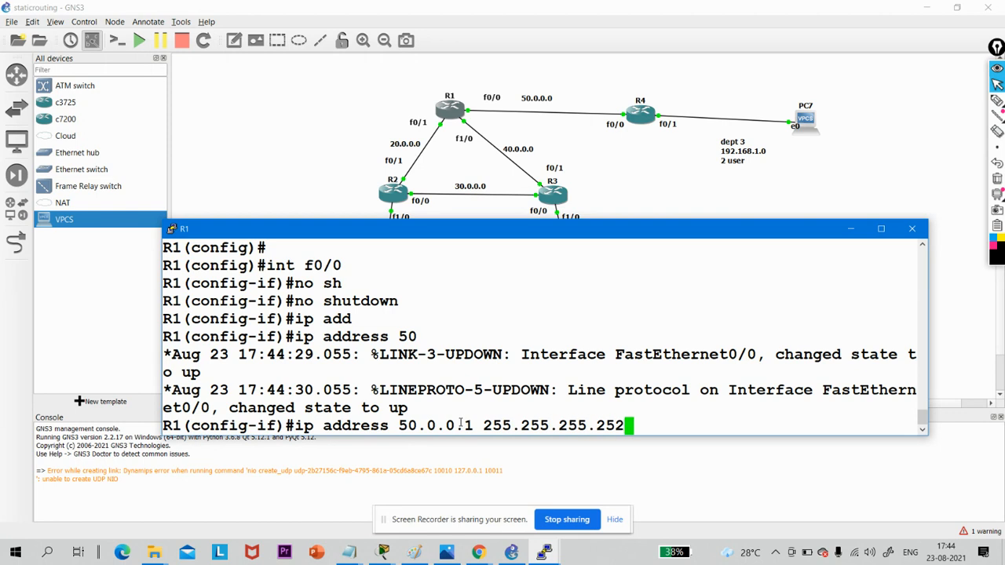
pyautogui.press('Return')
pyautogui.write('ex')
pyautogui.press('Return')
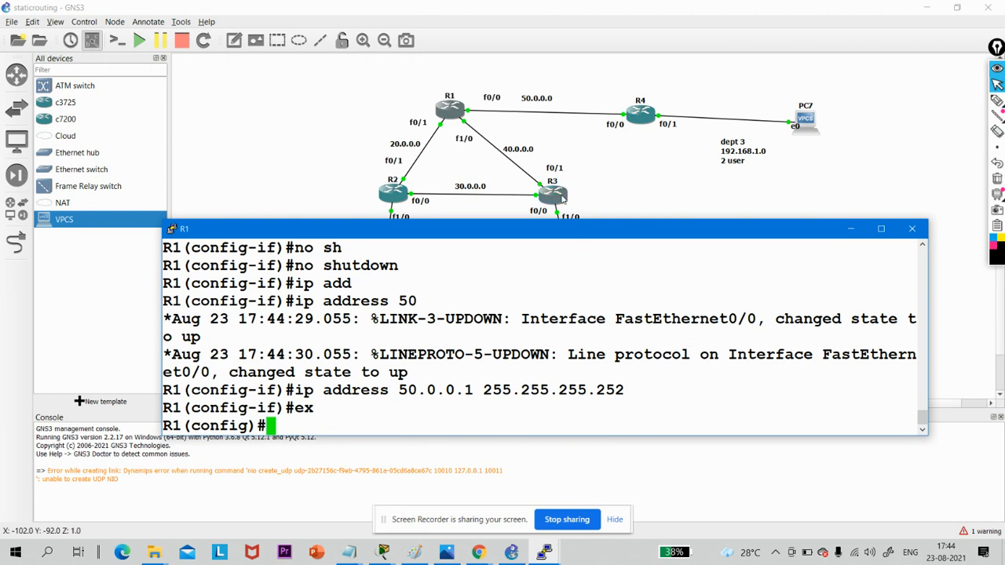
# - Open R3's console and exit the f1/0 interface configuration to global configuration mode
pyautogui.doubleClick(562, 198)
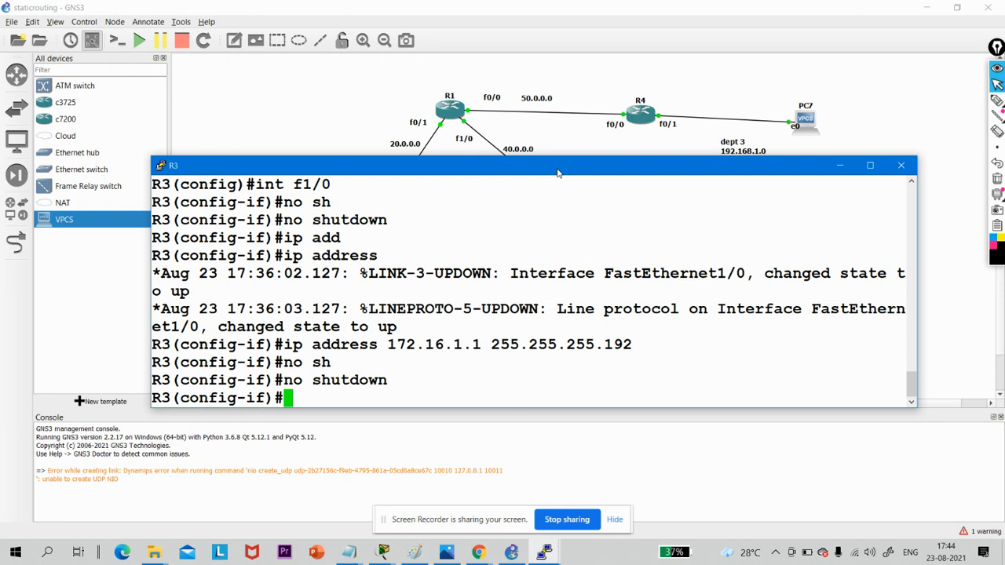
pyautogui.moveTo(557, 172); pyautogui.dragTo(580, 277)
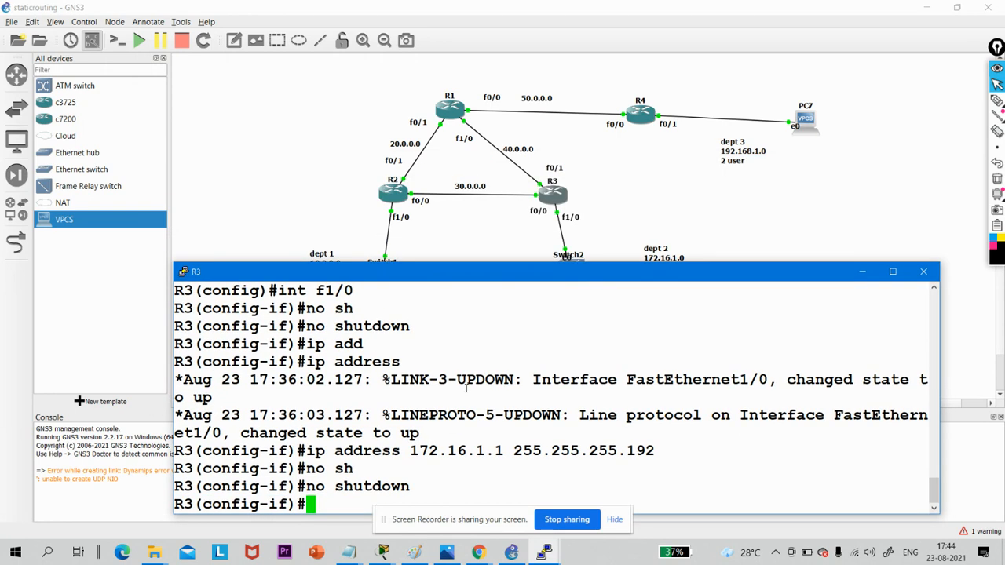
pyautogui.press('Return')
pyautogui.press('Return')
pyautogui.press('Return')
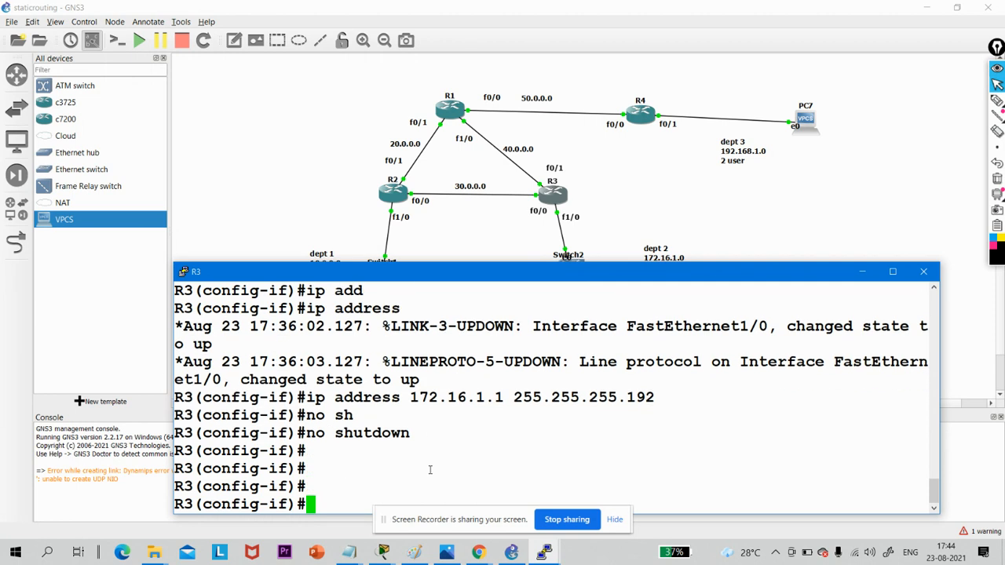
pyautogui.write('ex')
pyautogui.press('Return')
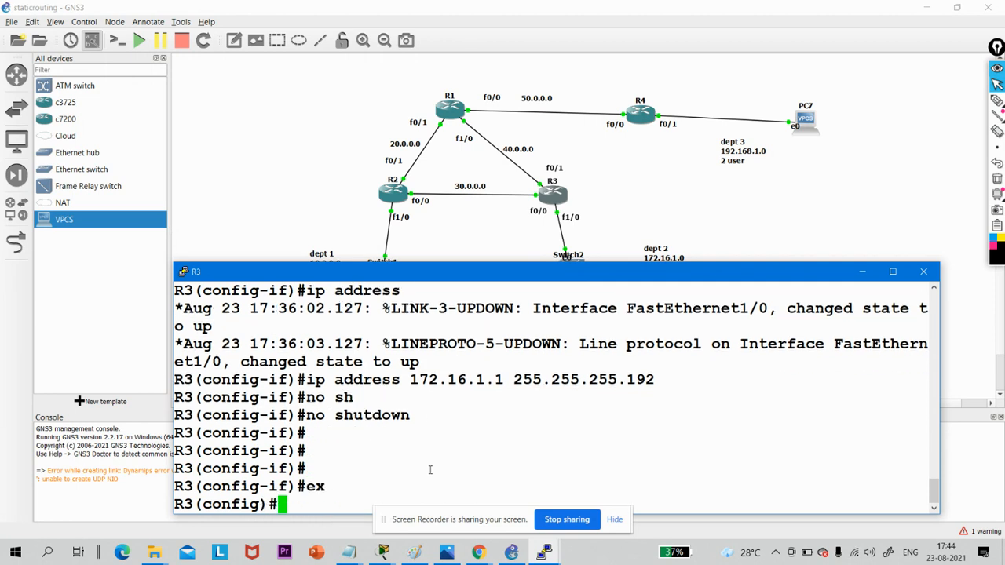
pyautogui.press('Return')
pyautogui.press('Return')
# - Enter R3's interface f0/0 and enable it with no shutdown
pyautogui.write('int f')
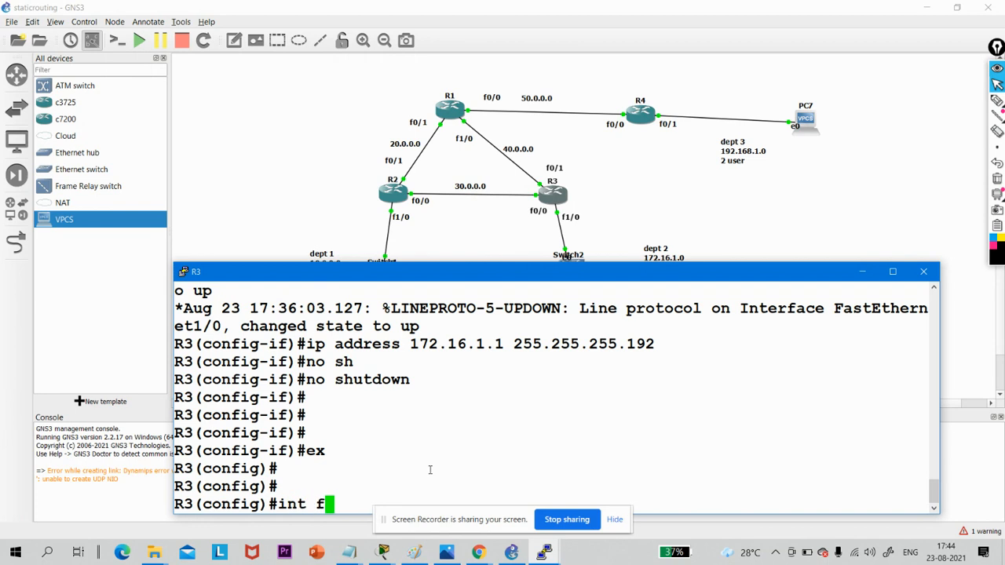
pyautogui.write('0/0')
pyautogui.press('Return')
pyautogui.write('no sh')
pyautogui.press('Tab')
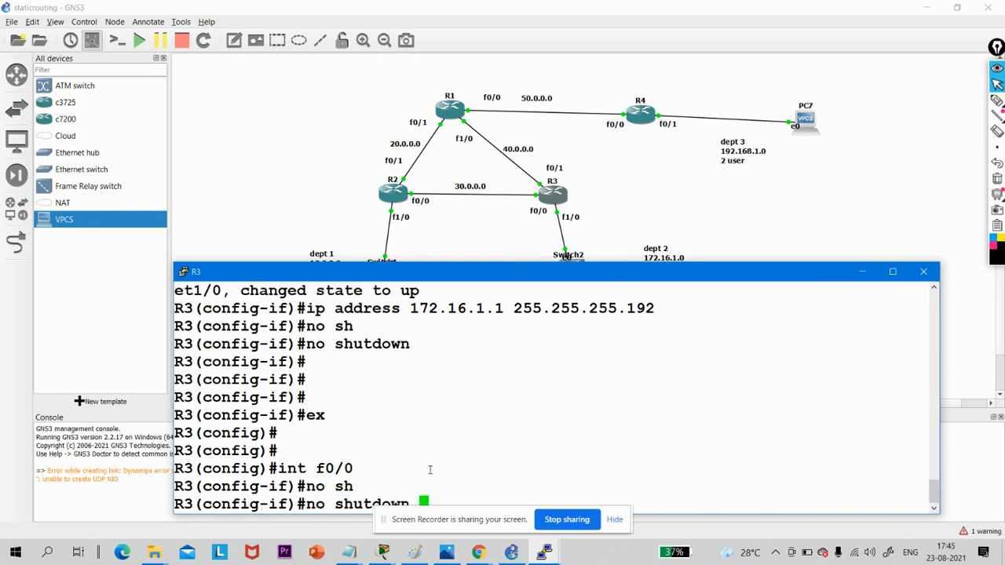
pyautogui.press('Return')
# - Assign R3's f0/0 the address 30.0.0.2 with mask 255.255.255.252
pyautogui.write('ip add')
pyautogui.press('Tab')
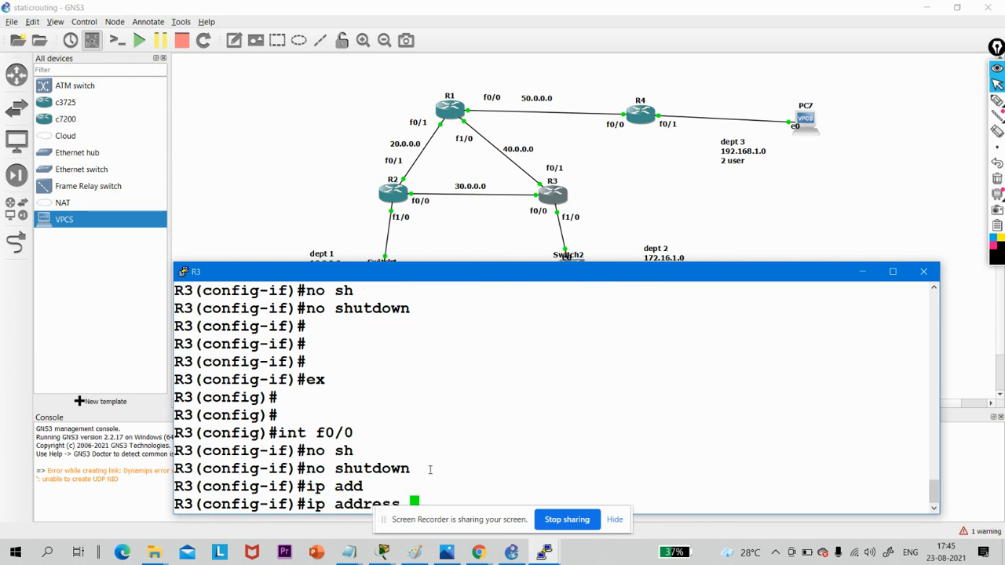
pyautogui.write('30.0')
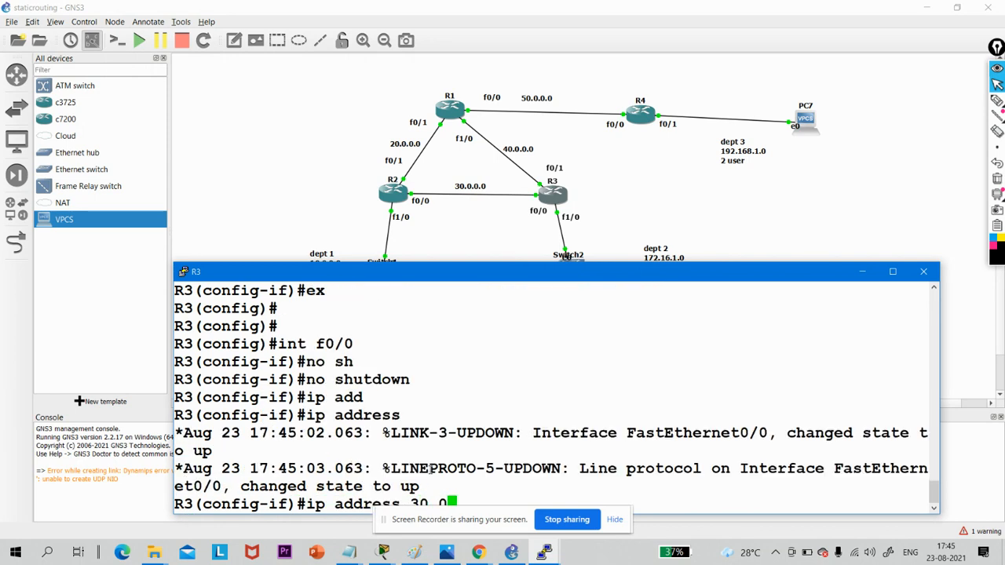
pyautogui.write('.0.2 2')
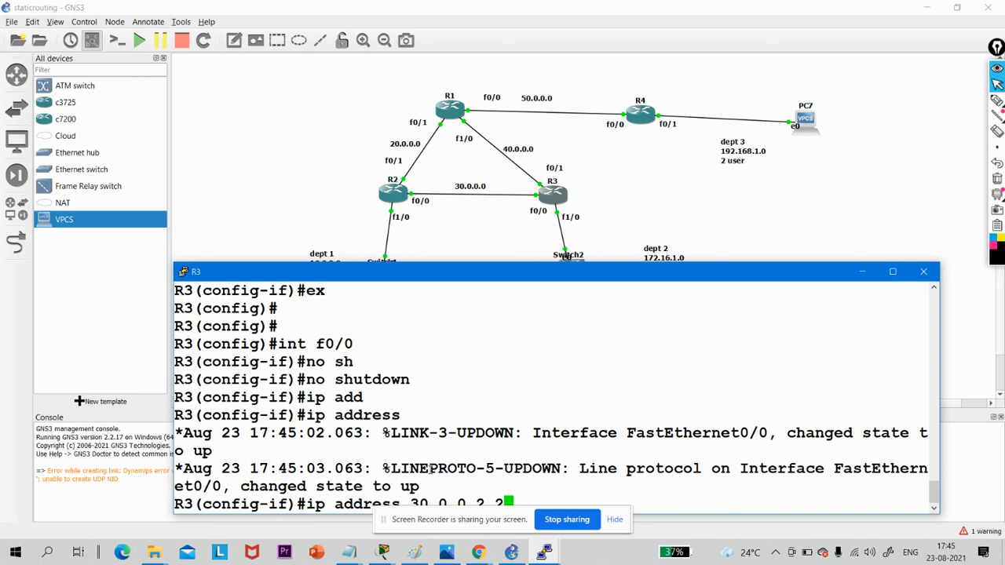
pyautogui.write('55 255.255.252')
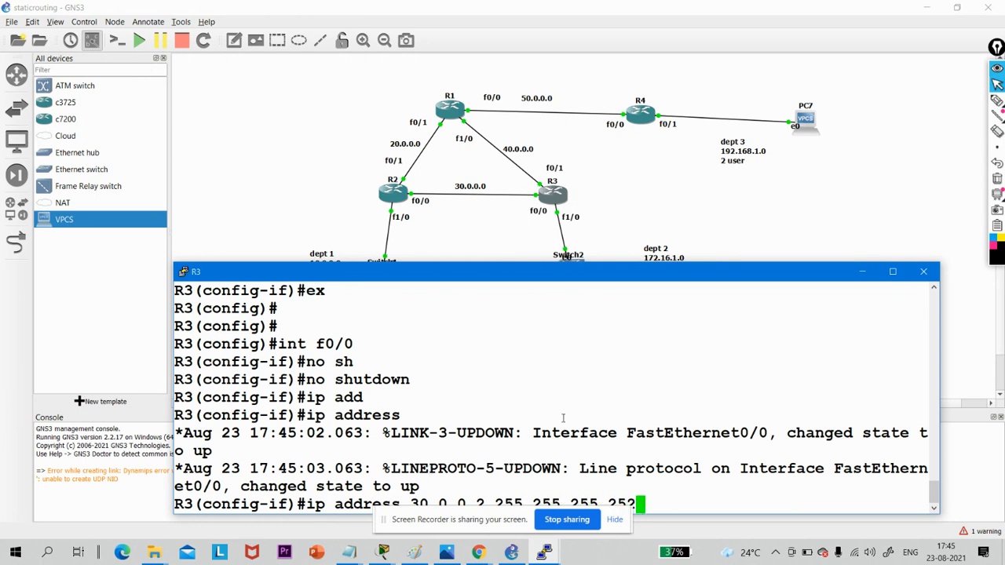
pyautogui.moveTo(602, 275); pyautogui.dragTo(602, 261)
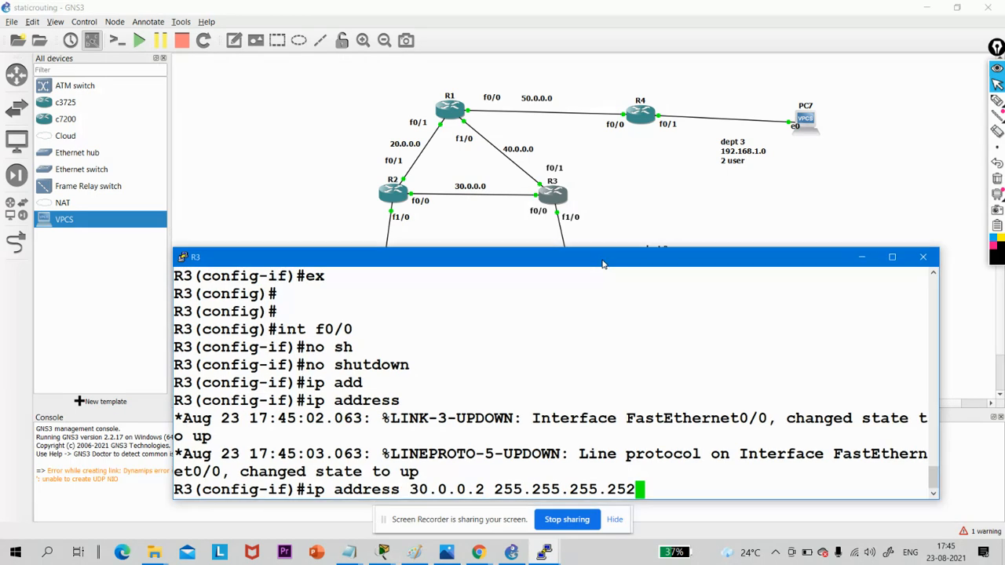
pyautogui.press('Return')
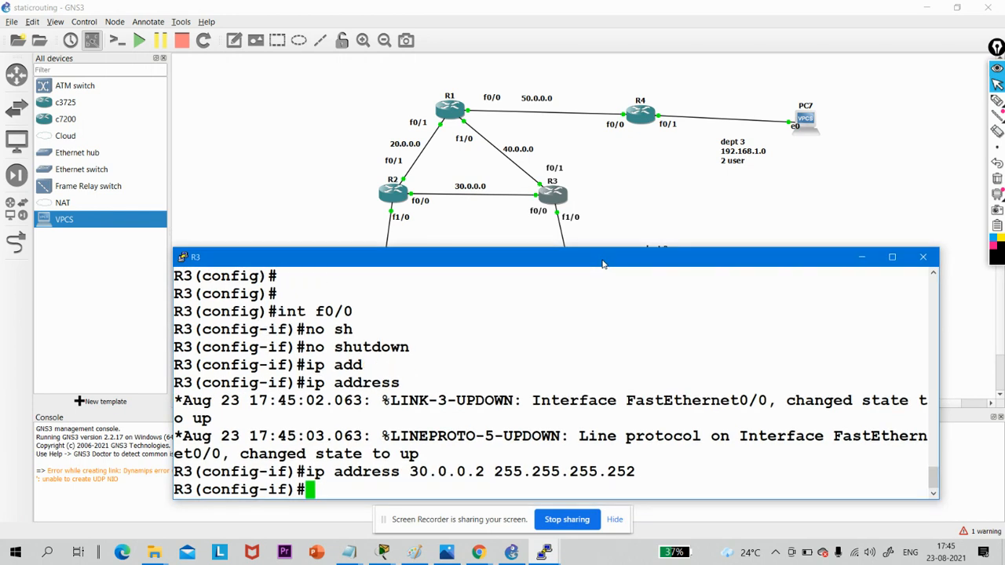
# - Run no shutdown again on R3's f0/0 and exit the interface configuration
pyautogui.write('no sh')
pyautogui.press('Tab')
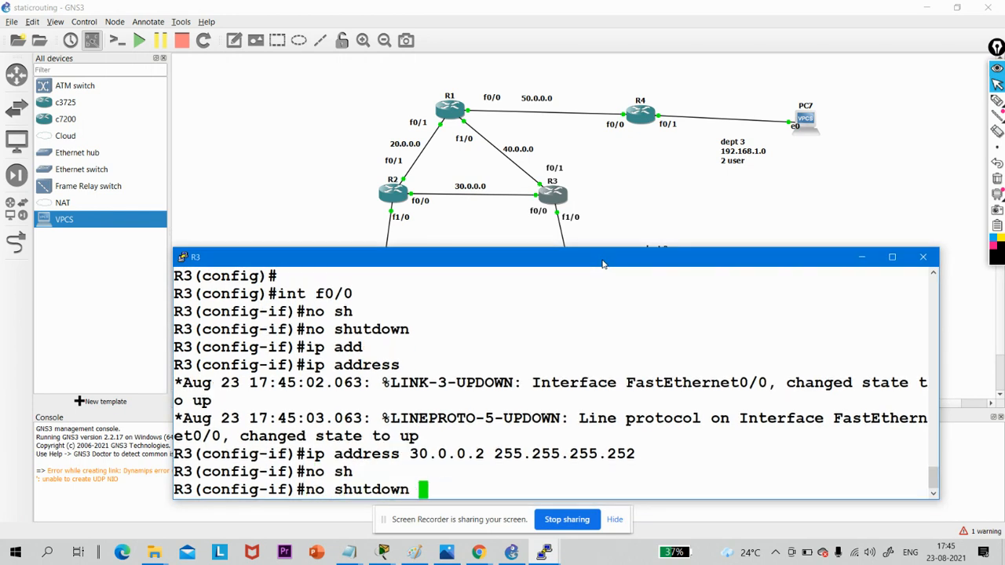
pyautogui.press('Return')
pyautogui.press('Return')
pyautogui.press('Return')
pyautogui.press('Return')
pyautogui.write('ex')
pyautogui.press('Return')
pyautogui.press('Return')
pyautogui.press('Return')
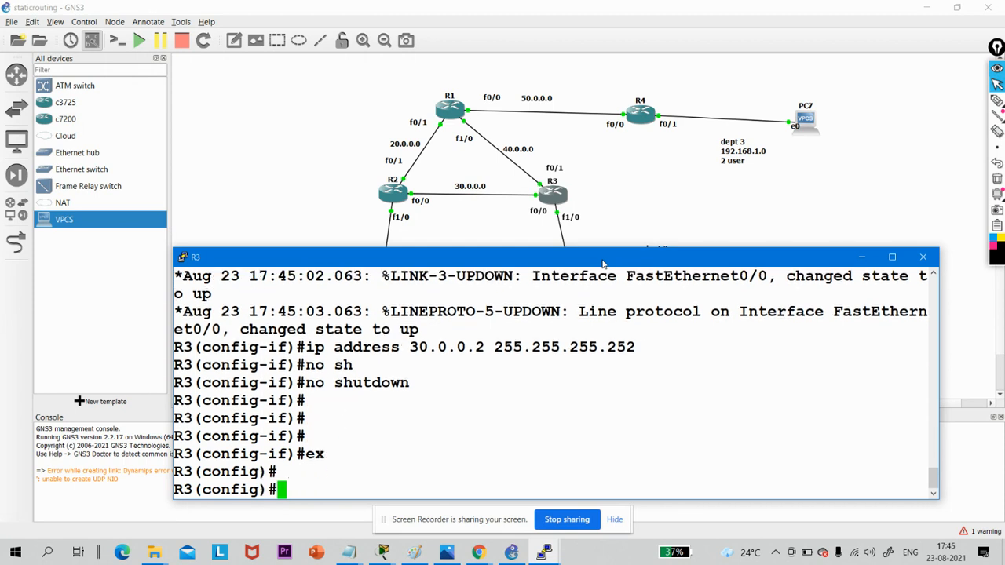
# - Enter R3's interface fastEthernet 0/1 and enable it with no shutdown
pyautogui.write('int fas')
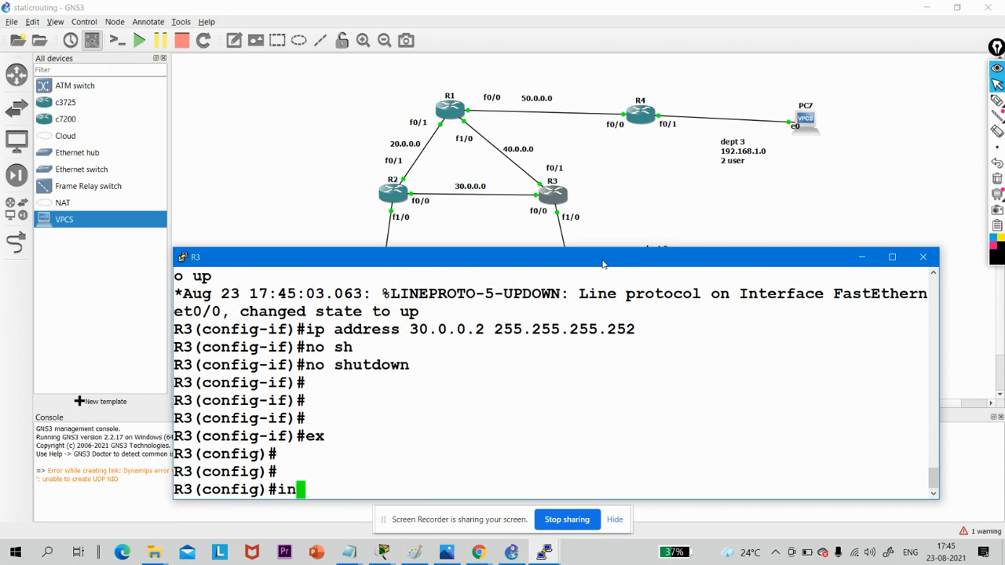
pyautogui.press('Tab')
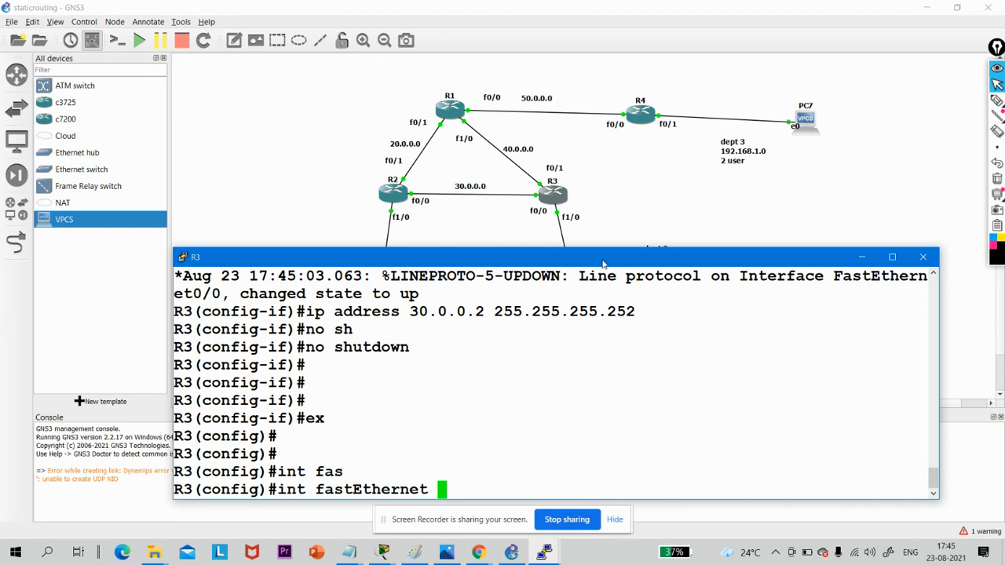
pyautogui.write('0/1')
pyautogui.press('Return')
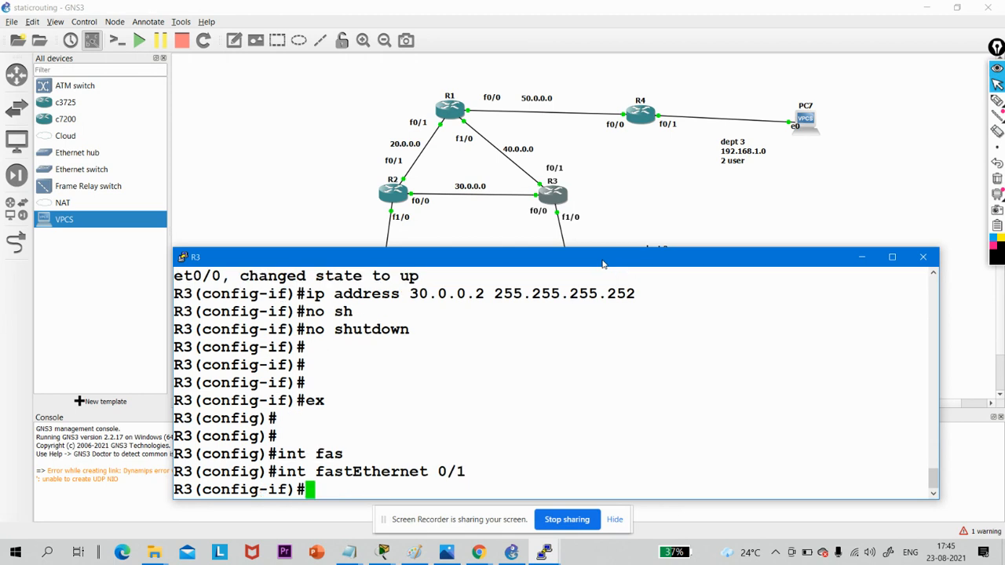
pyautogui.write('no sh')
pyautogui.press('Tab')
pyautogui.press('Return')
# - Assign R3's f0/1 the address 40.0.0.1 with mask 255.255.255.252
pyautogui.write('ip')
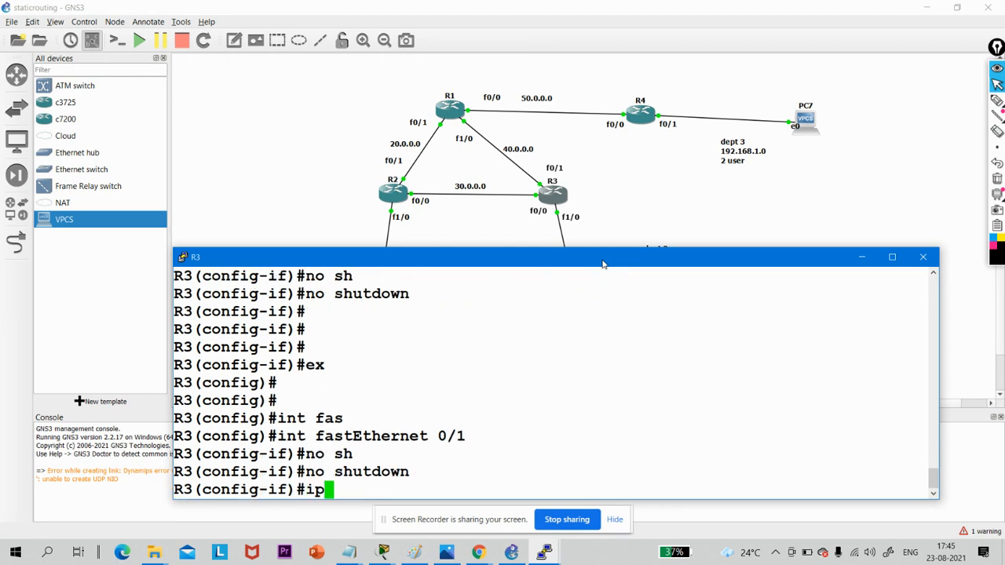
pyautogui.write(' add')
pyautogui.press('Tab')
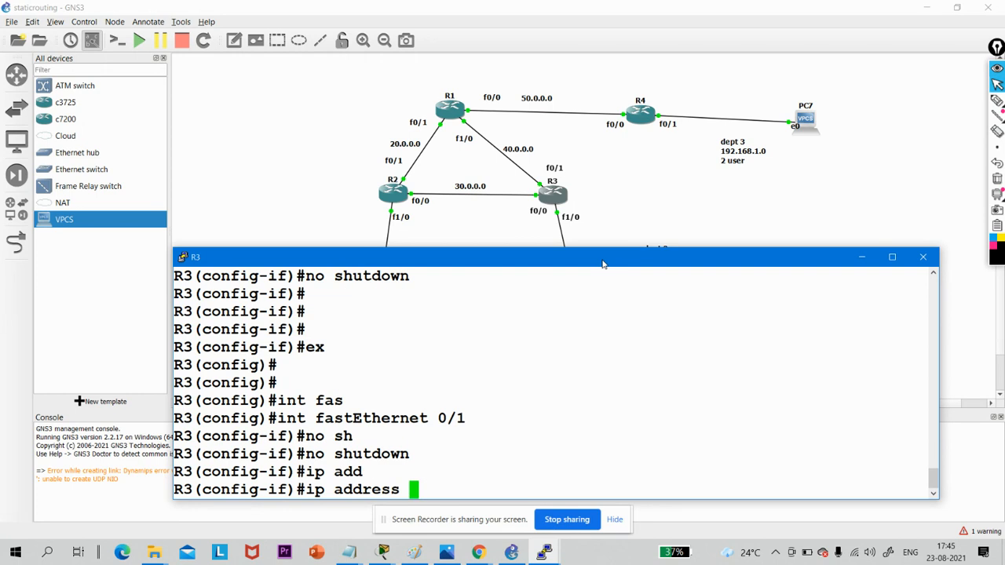
pyautogui.write('40.0.0.1')
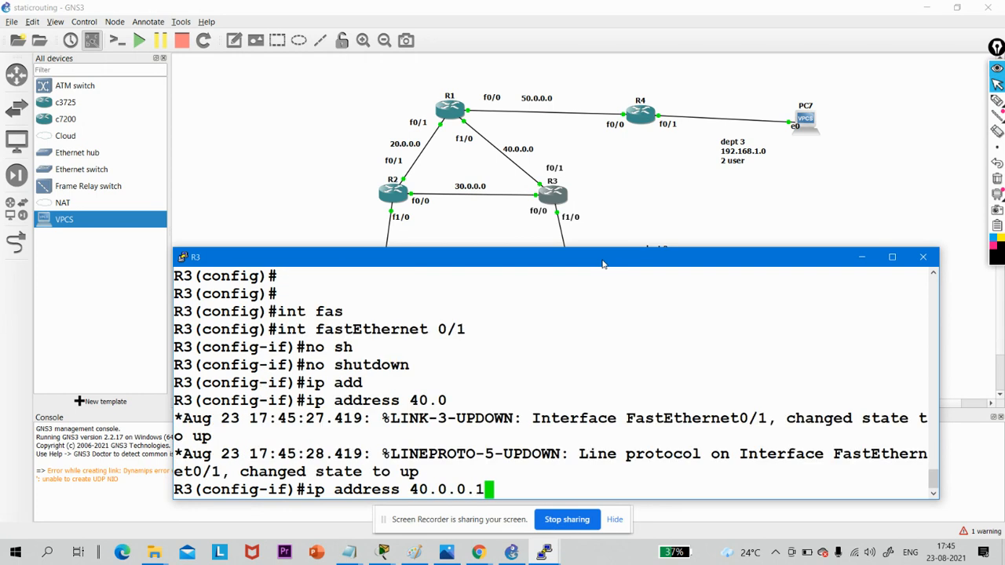
pyautogui.write(' 1255')
pyautogui.press('BackSpace')
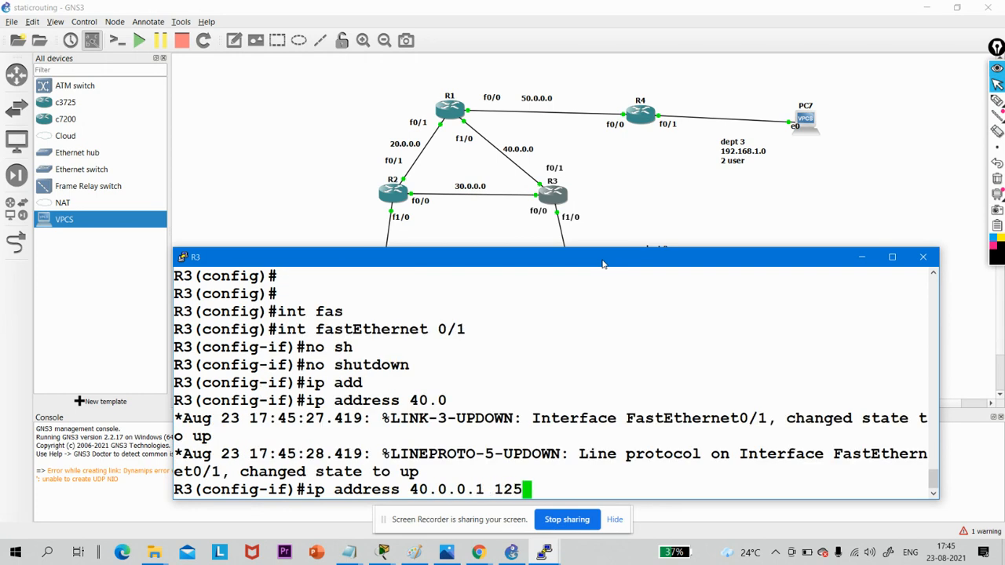
pyautogui.press('BackSpace')
pyautogui.press('BackSpace')
pyautogui.press('BackSpace')
pyautogui.write('255.255.255')
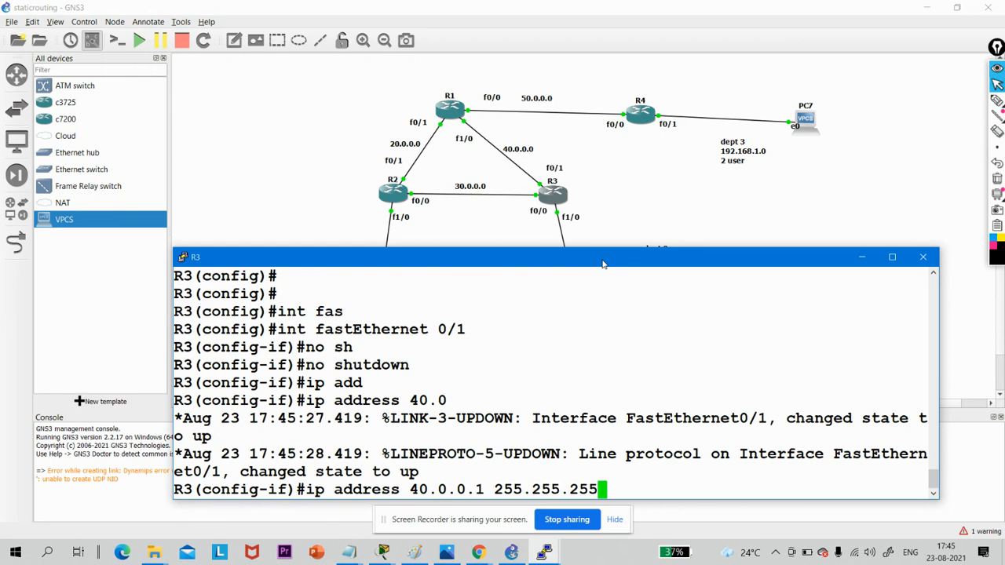
pyautogui.press('Return')
pyautogui.press('Up')
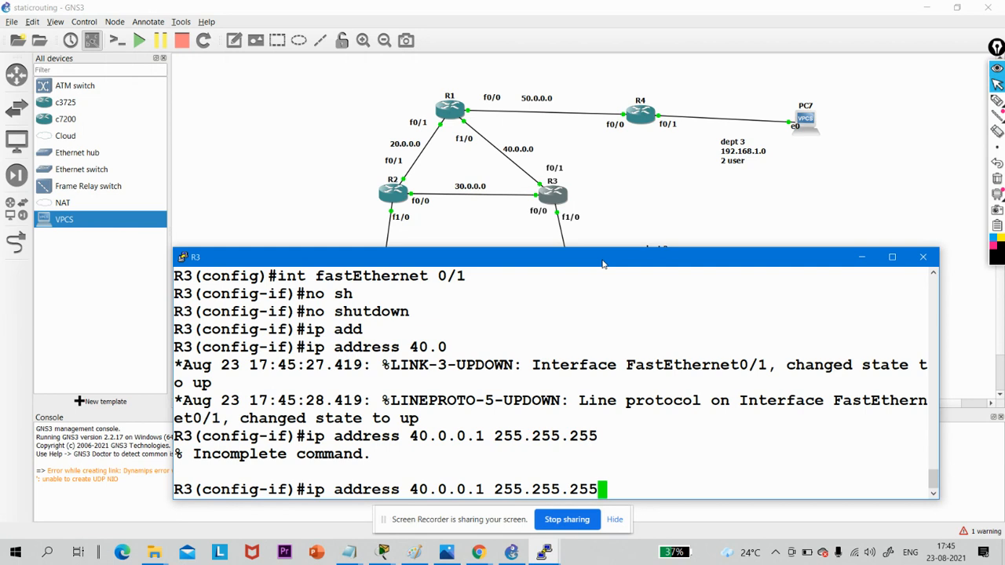
pyautogui.write('.252')
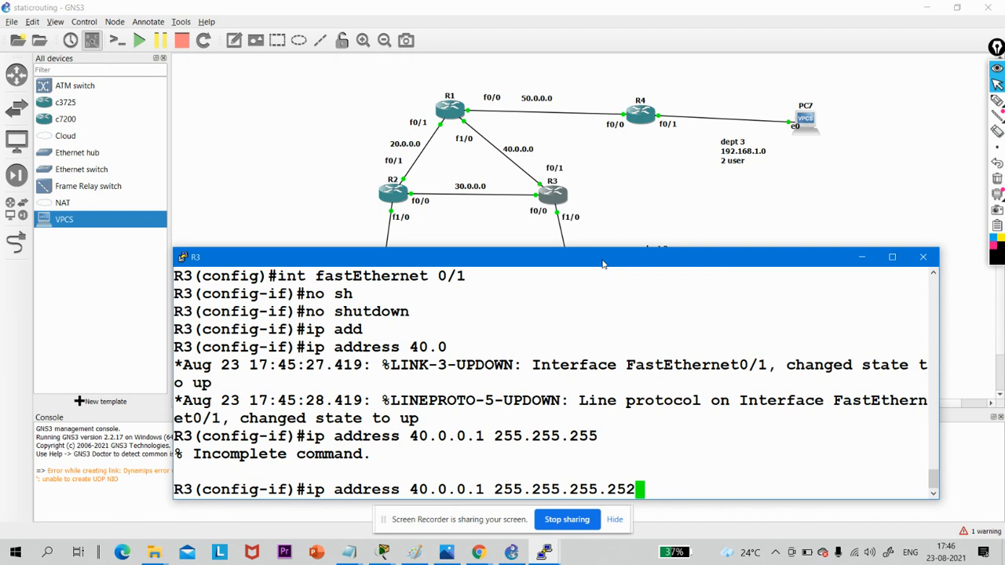
pyautogui.press('Return')
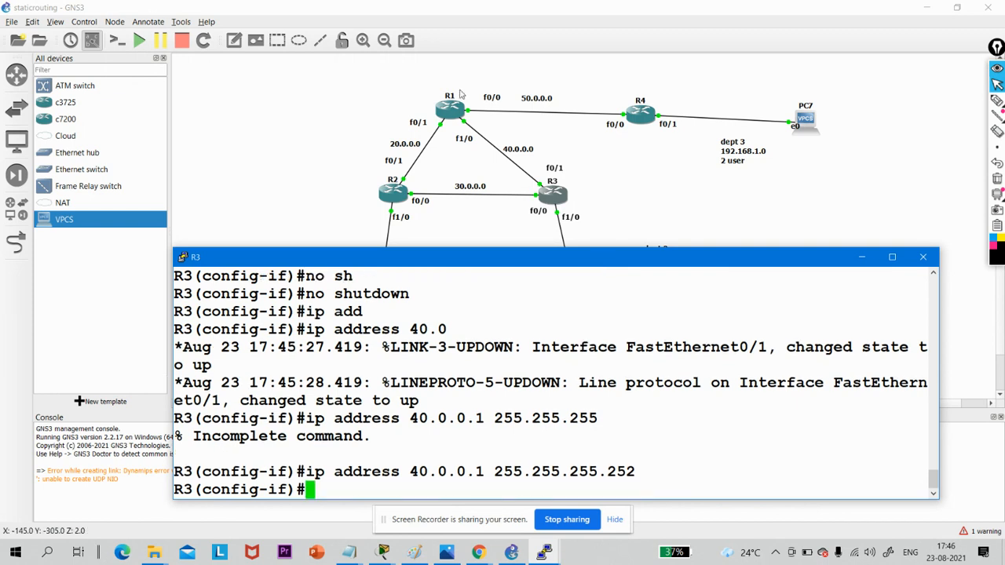
# - Switch to R1's console at the global configuration prompt
pyautogui.doubleClick(454, 110)
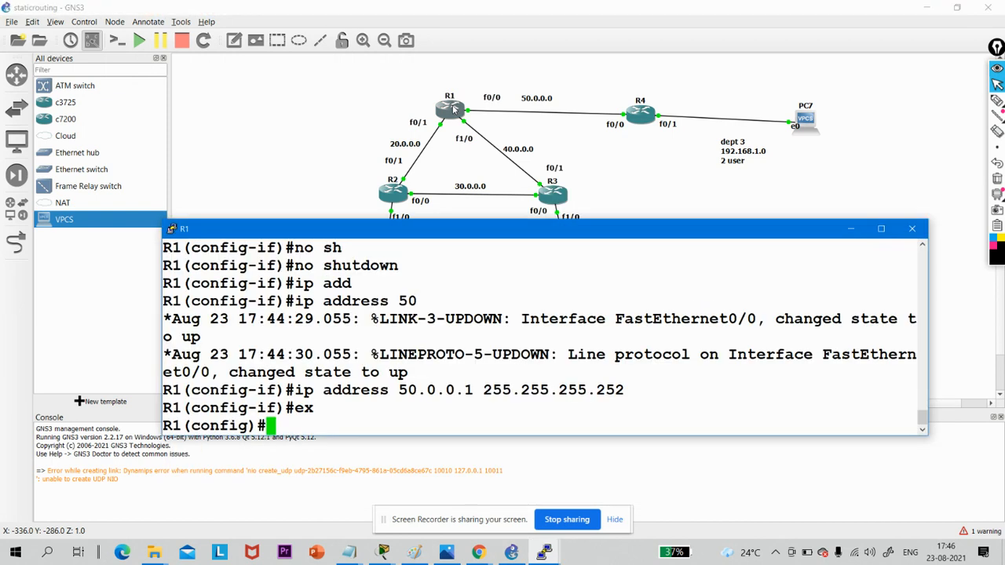
pyautogui.press('Return')
pyautogui.press('Return')
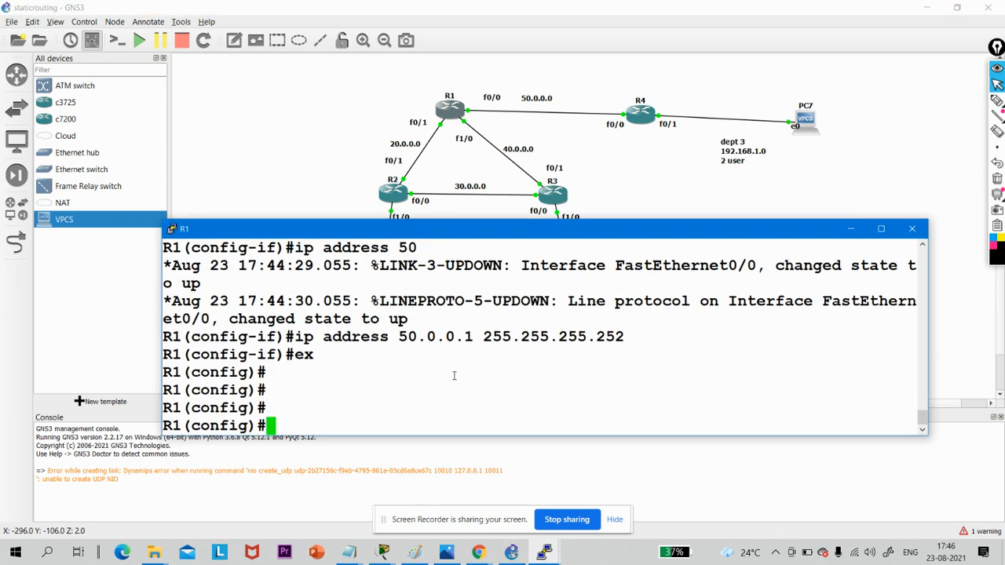
pyautogui.write('con f')
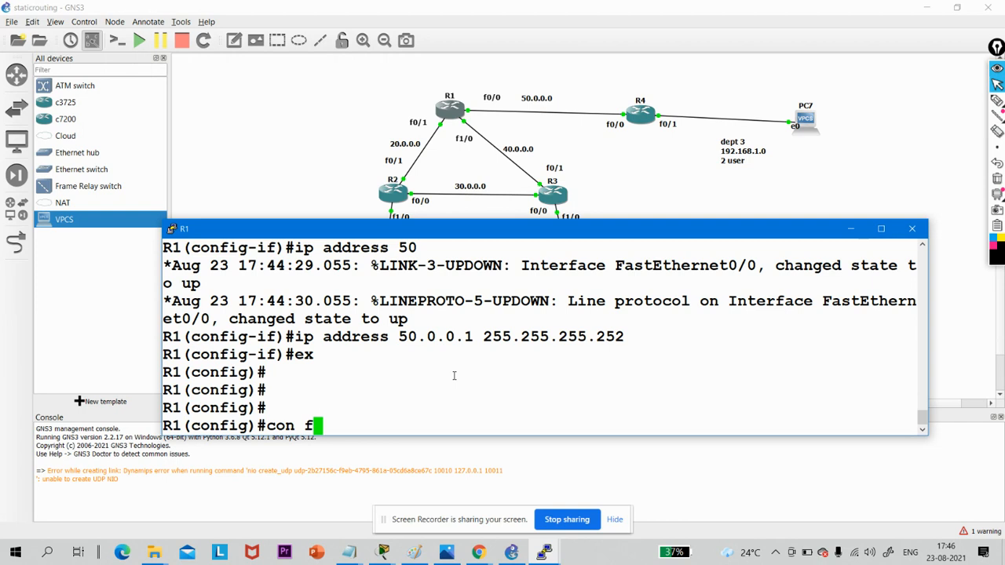
pyautogui.press('BackSpace')
pyautogui.press('BackSpace')
pyautogui.write('f')
pyautogui.press('Return')
pyautogui.write('config')
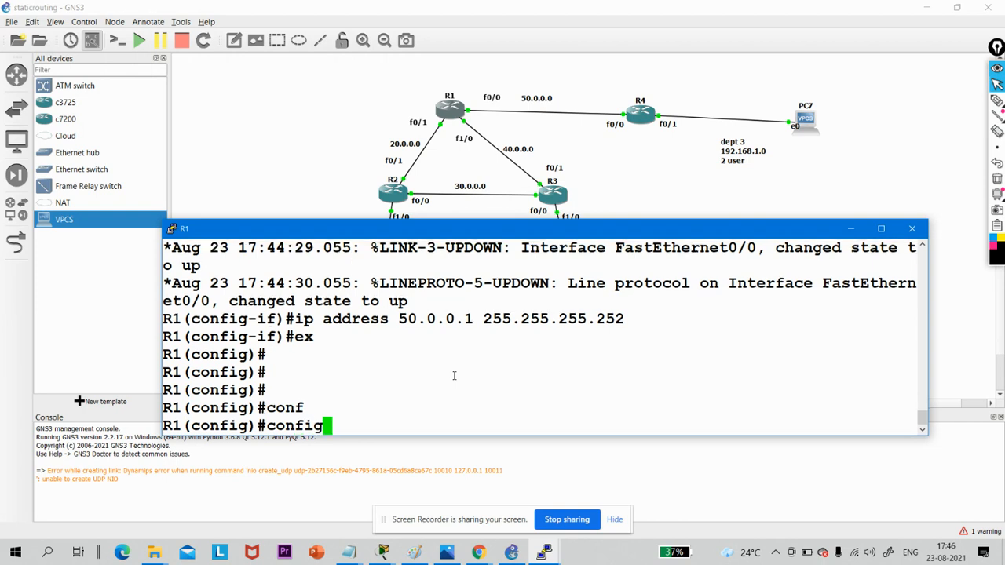
pyautogui.press('Return')
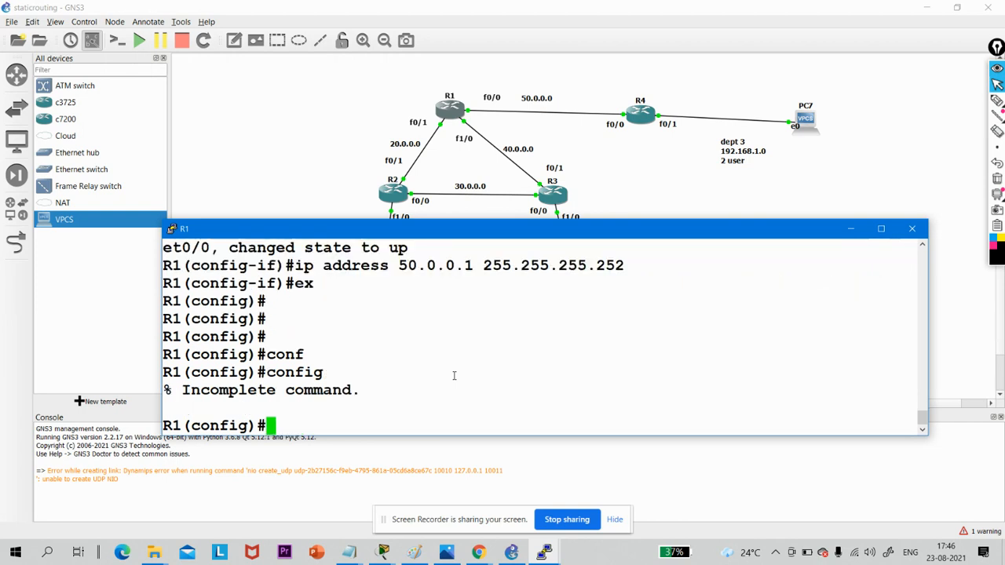
pyautogui.write('conf')
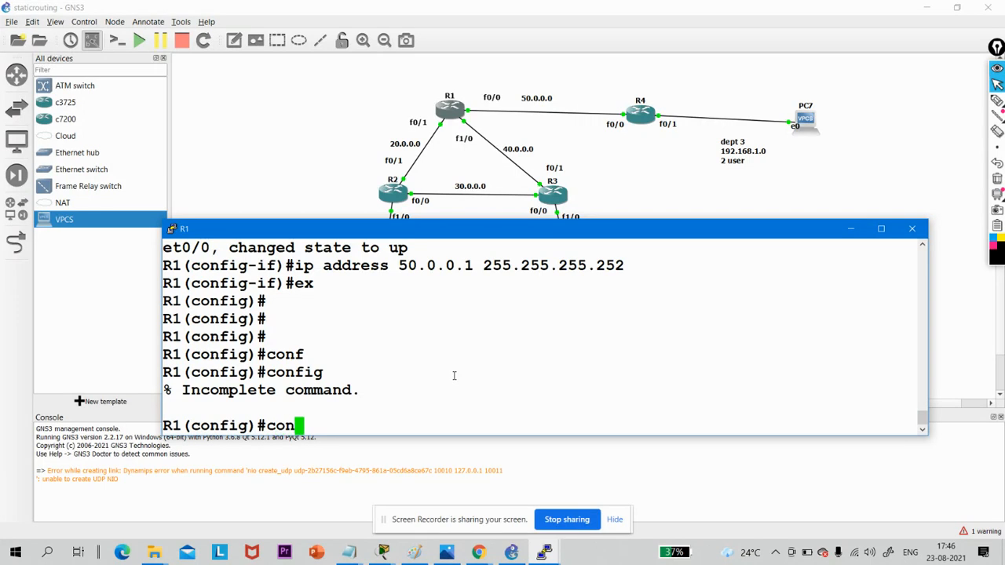
pyautogui.press('Tab')
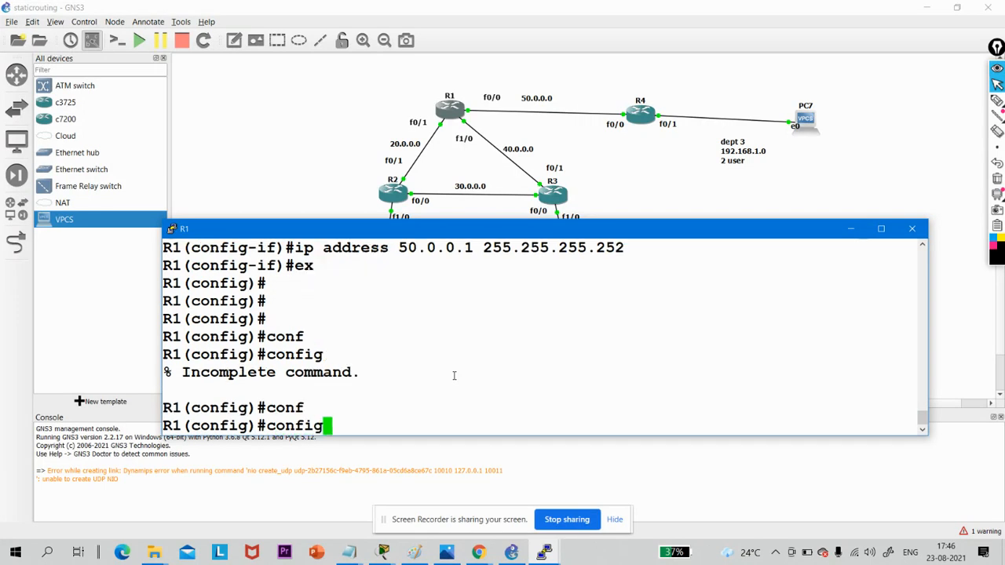
pyautogui.press('BackSpace')
pyautogui.press('BackSpace')
pyautogui.press('BackSpace')
pyautogui.press('BackSpace')
pyautogui.press('BackSpace')
pyautogui.press('BackSpace')
# - Enter R1's interface f1/0 and enable it with no shutdown
pyautogui.write('i')
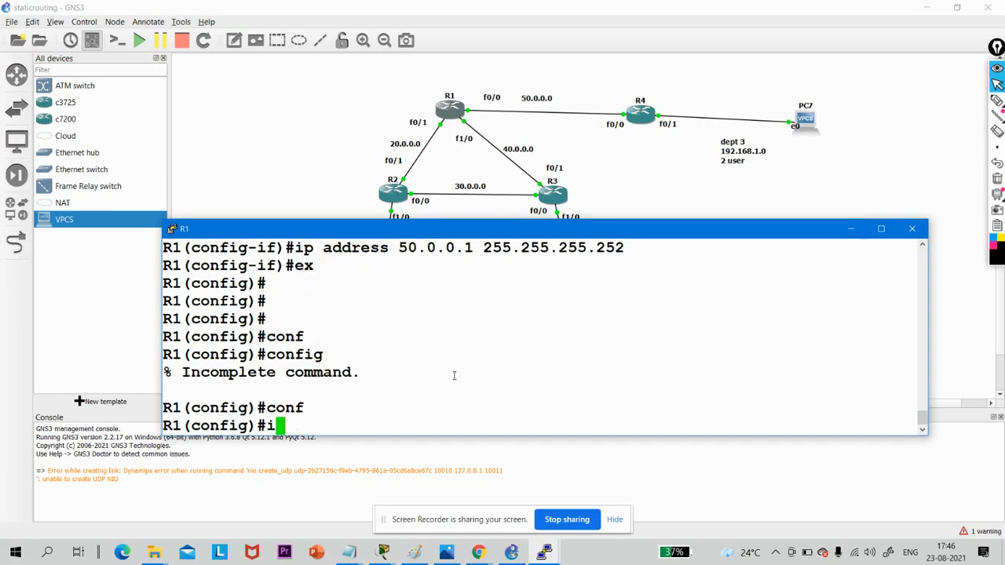
pyautogui.write('nt f1/0')
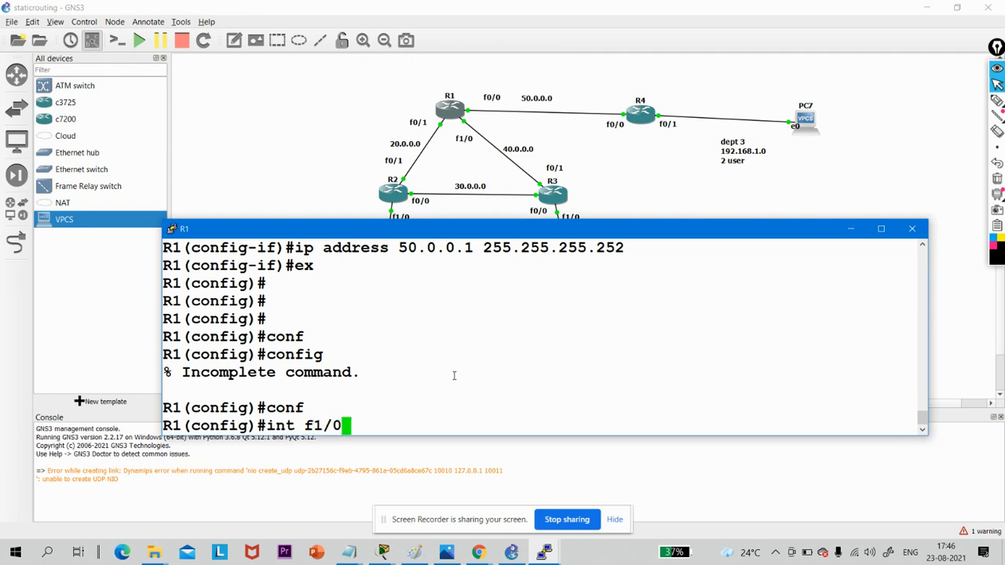
pyautogui.press('Return')
pyautogui.write('no sh')
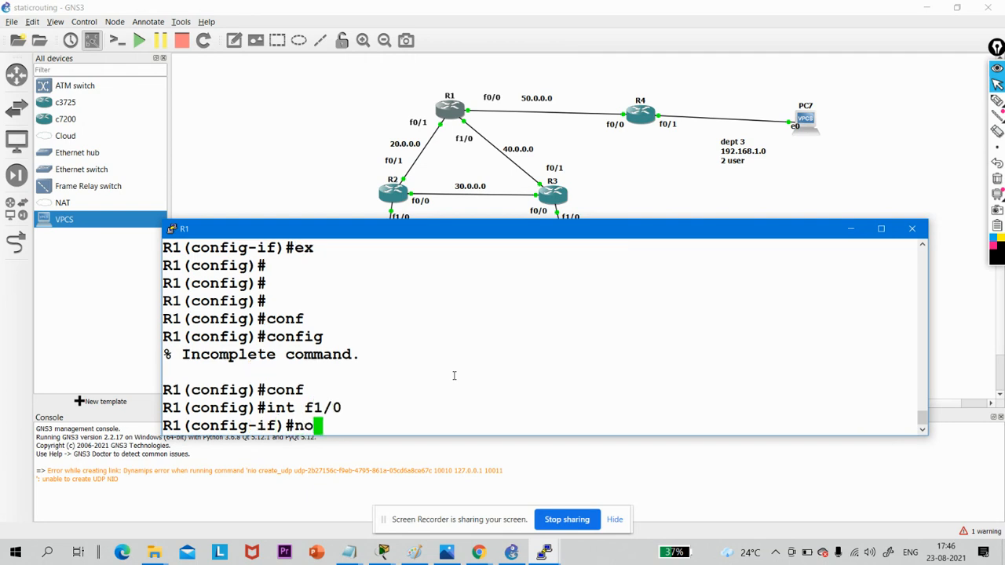
pyautogui.press('Tab')
pyautogui.press('Return')
# - Assign R1's f1/0 the address 40.0.0.2 with mask 255.255.255.252
pyautogui.write('ip add')
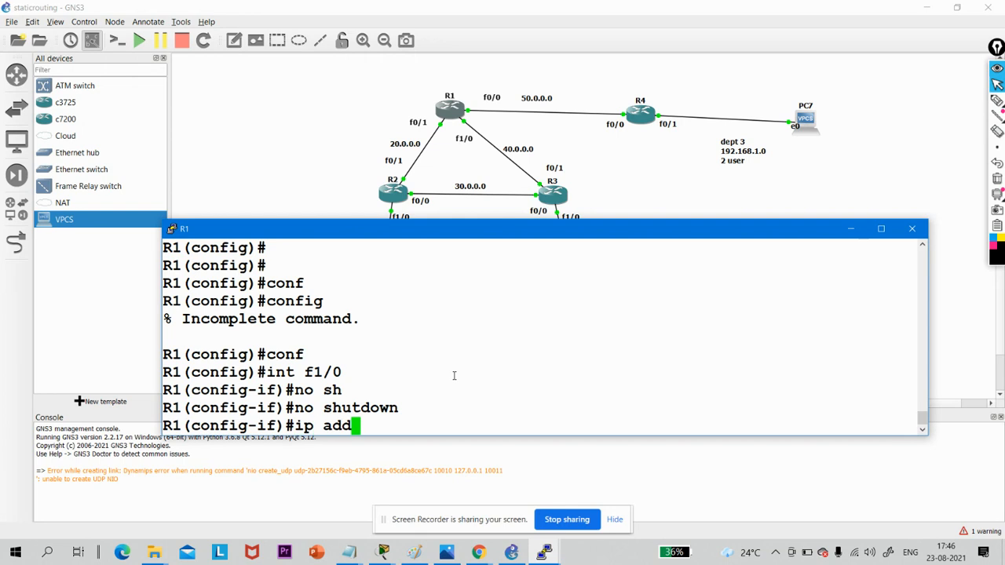
pyautogui.press('Tab')
pyautogui.write('40.0.0.')
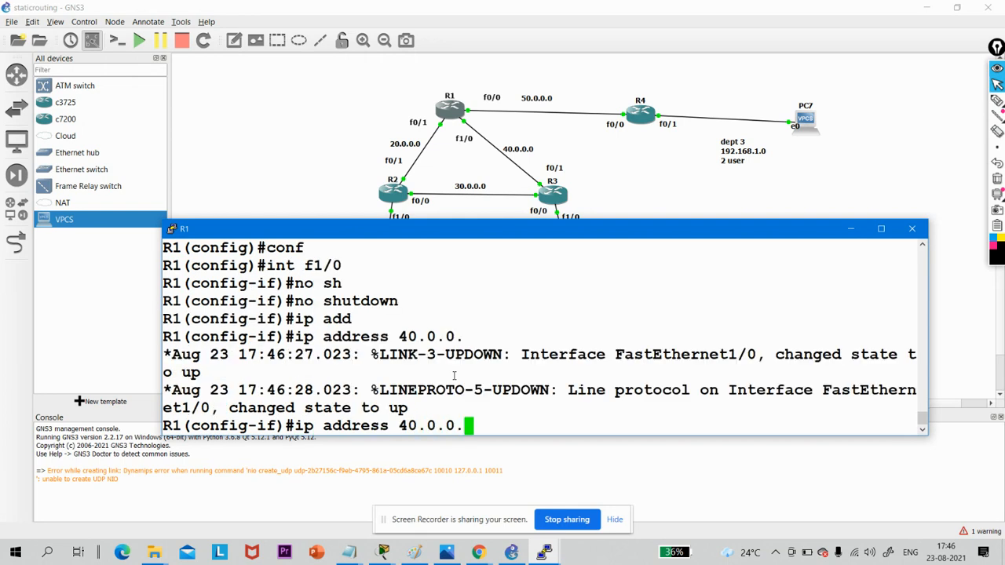
pyautogui.write('2 255.255.')
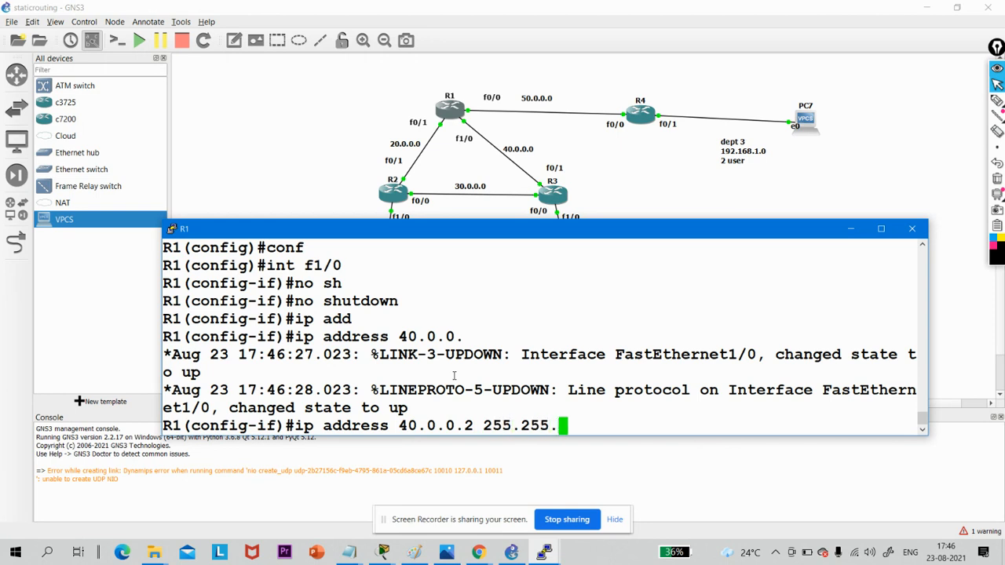
pyautogui.write('255.252')
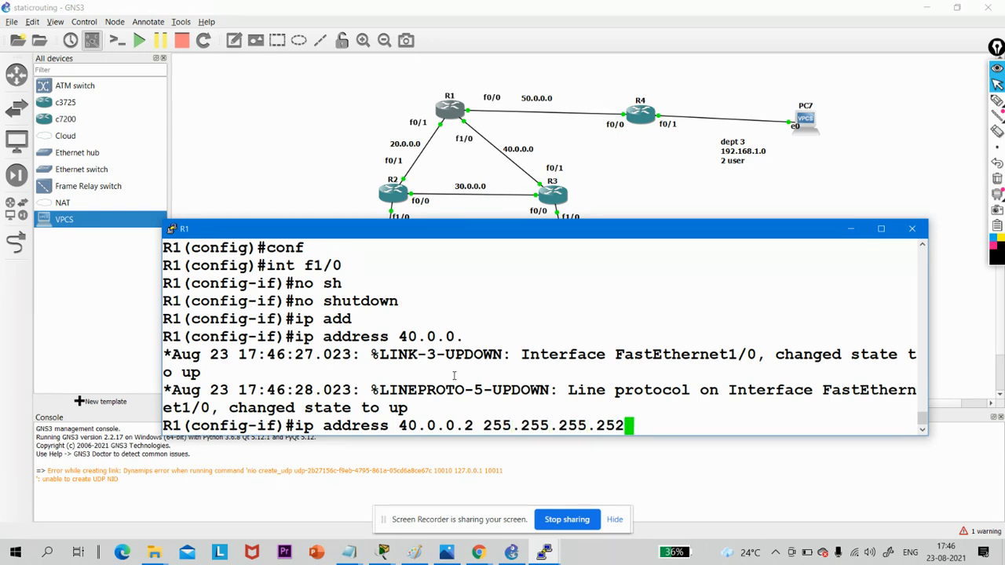
pyautogui.press('Return')
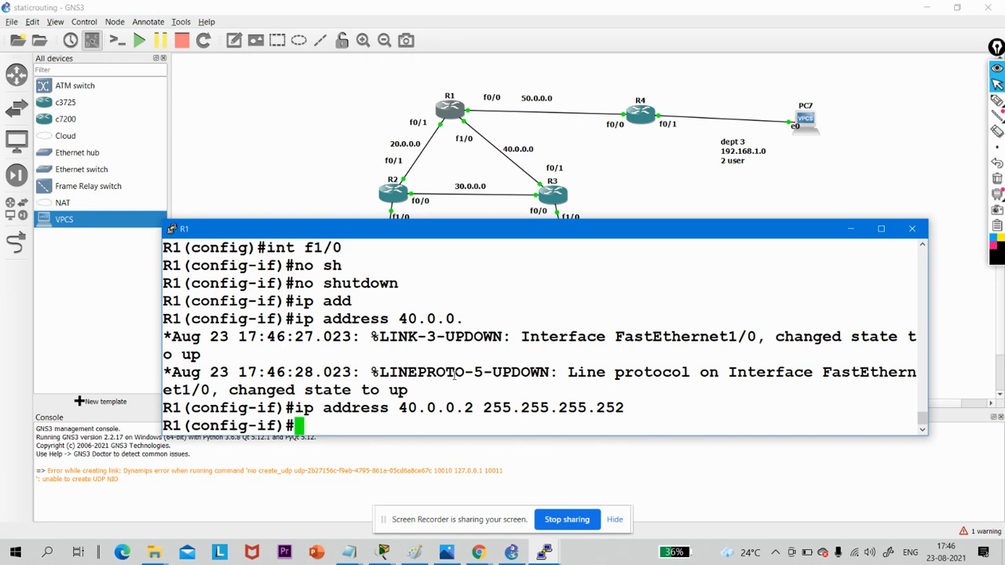
# - Switch to R4's console and exit its interface configuration to the global configuration prompt
pyautogui.click(650, 116)
pyautogui.doubleClick(650, 116)
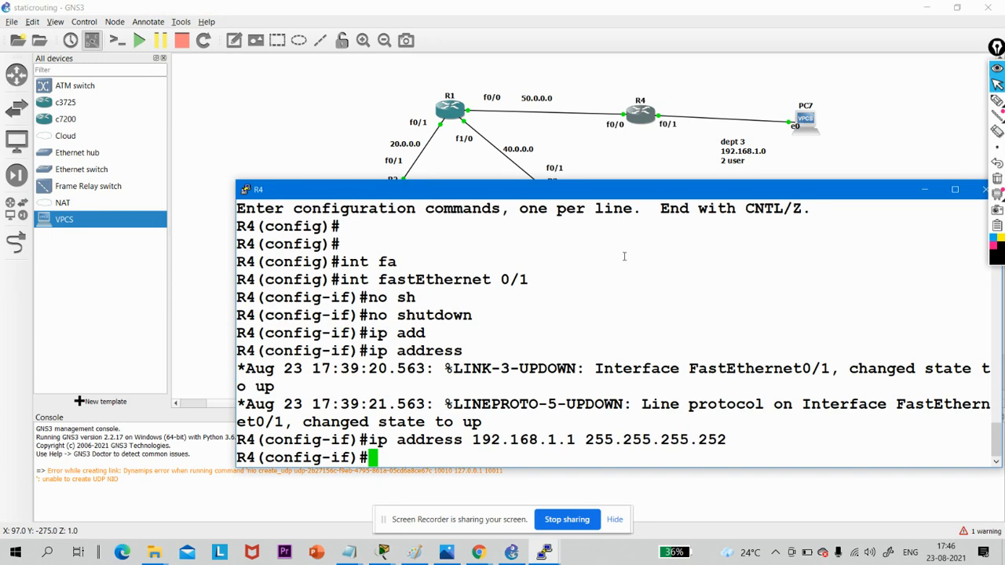
pyautogui.press('Return')
pyautogui.press('Return')
pyautogui.press('Return')
pyautogui.press('Return')
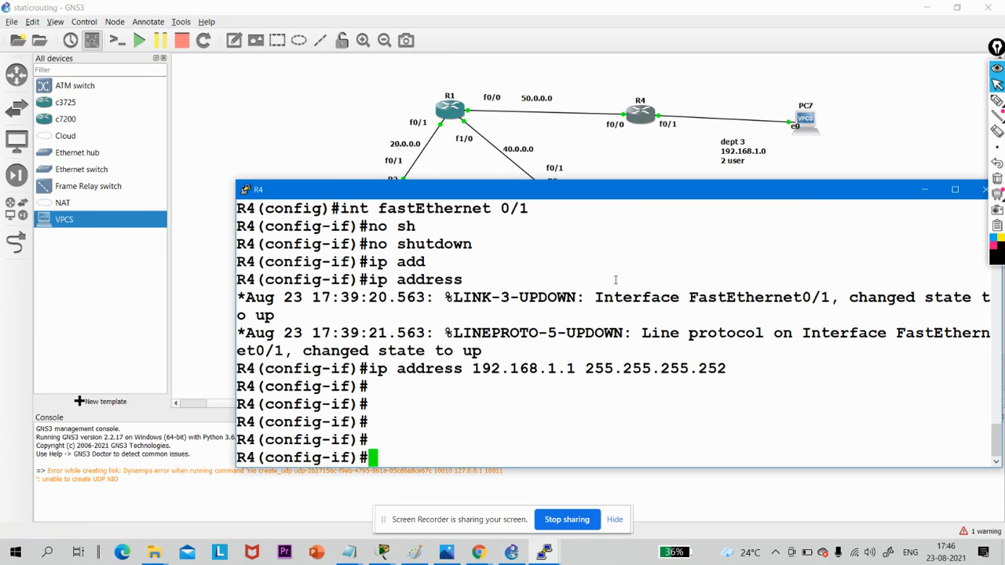
pyautogui.write('rxi')
pyautogui.press('Return')
pyautogui.press('Return')
pyautogui.press('Return')
pyautogui.press('Return')
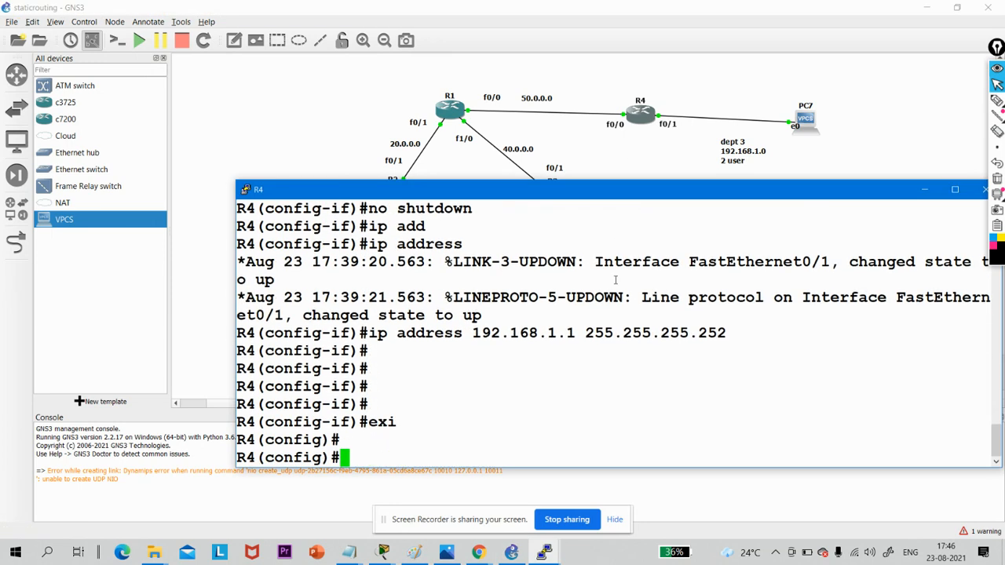
# - Enter R4's interface f0/0 and enable it with no shutdown
pyautogui.write('int f')
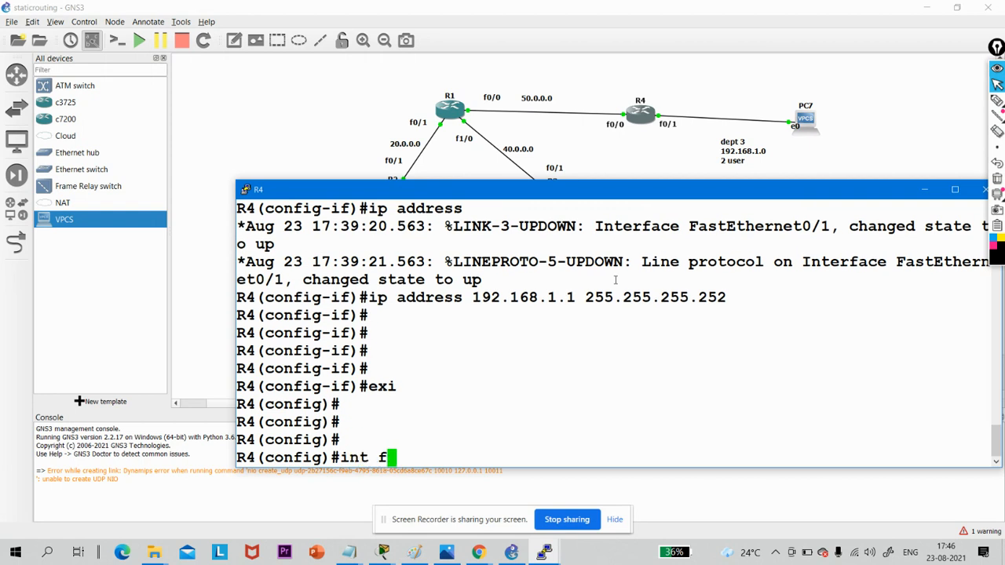
pyautogui.write('0/0')
pyautogui.press('Return')
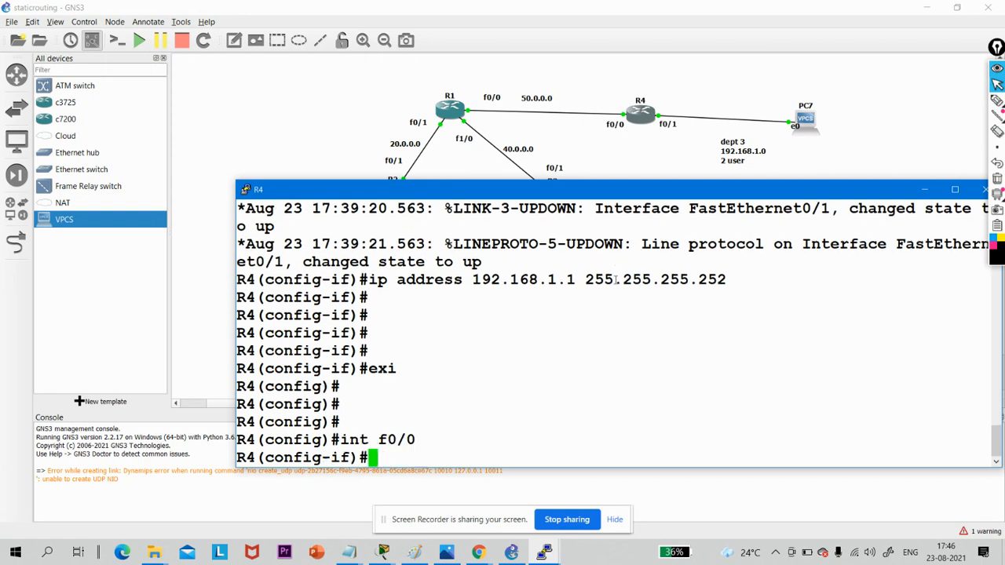
pyautogui.write('no sh')
pyautogui.press('Tab')
pyautogui.press('Return')
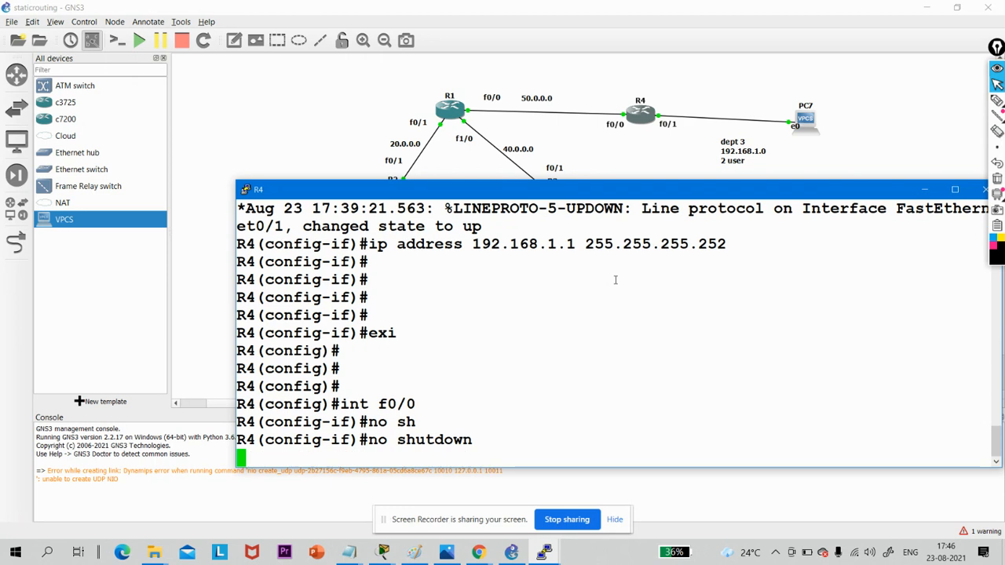
# - Assign R4's f0/0 the address 50.0.0.2 with mask 255.255.255.252, and minimize the R4 console
pyautogui.write('ip add')
pyautogui.press('Tab')
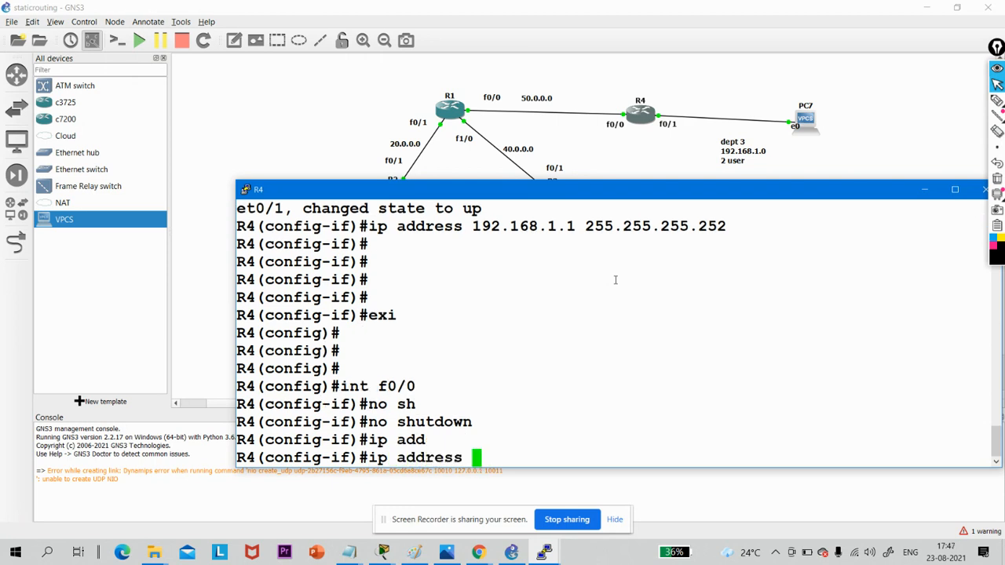
pyautogui.write('50.0.0.')
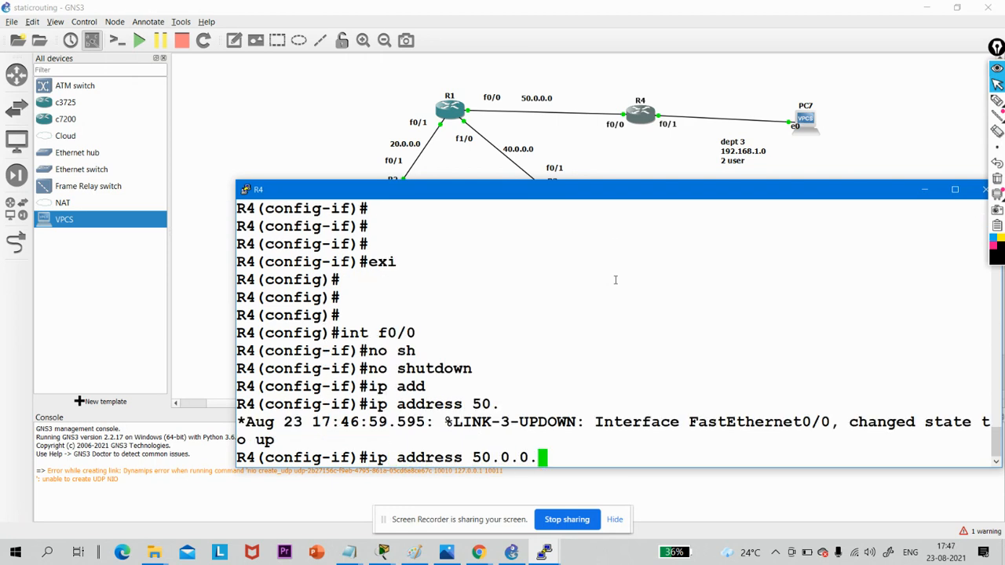
pyautogui.write('2 ')
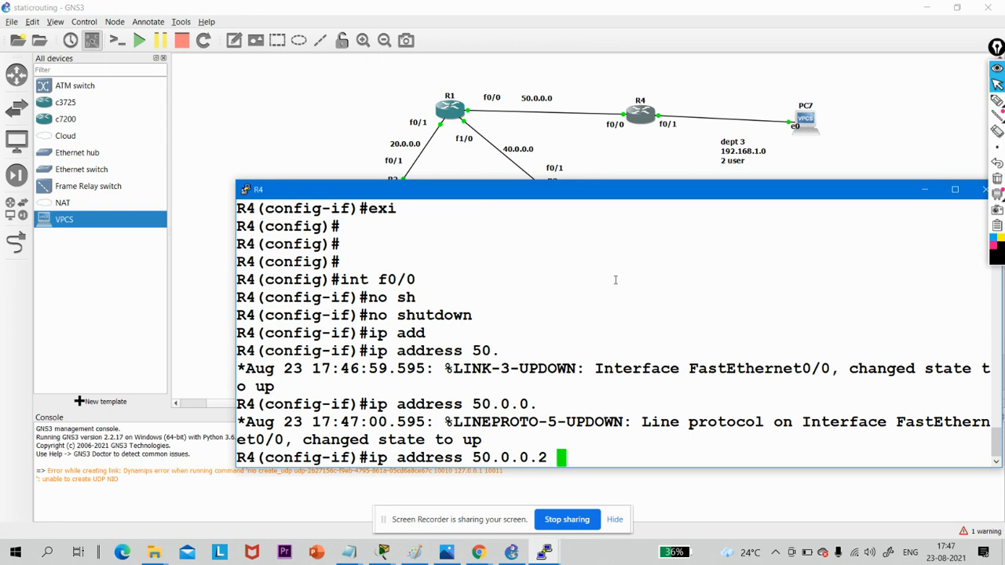
pyautogui.write('255.255.')
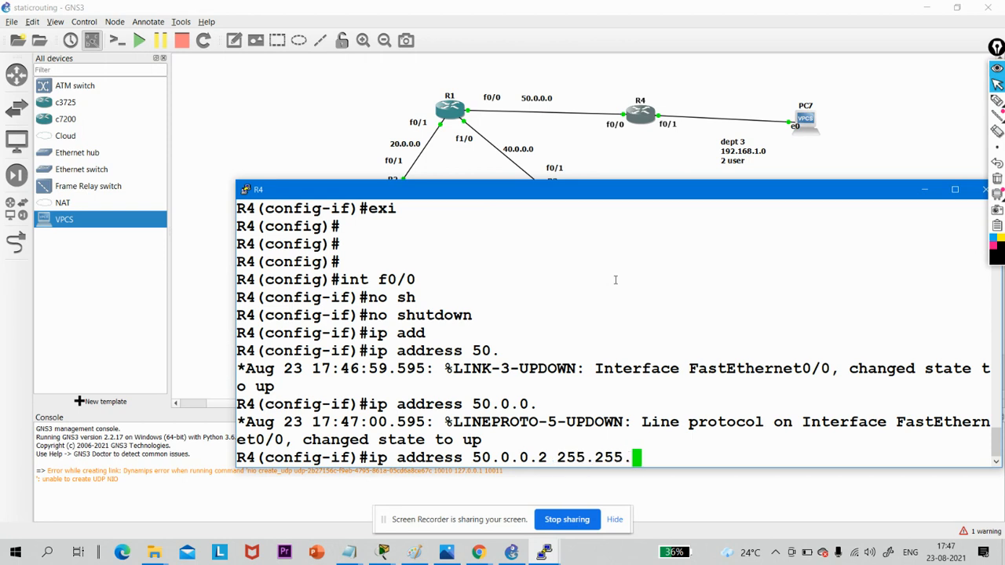
pyautogui.write('255.252')
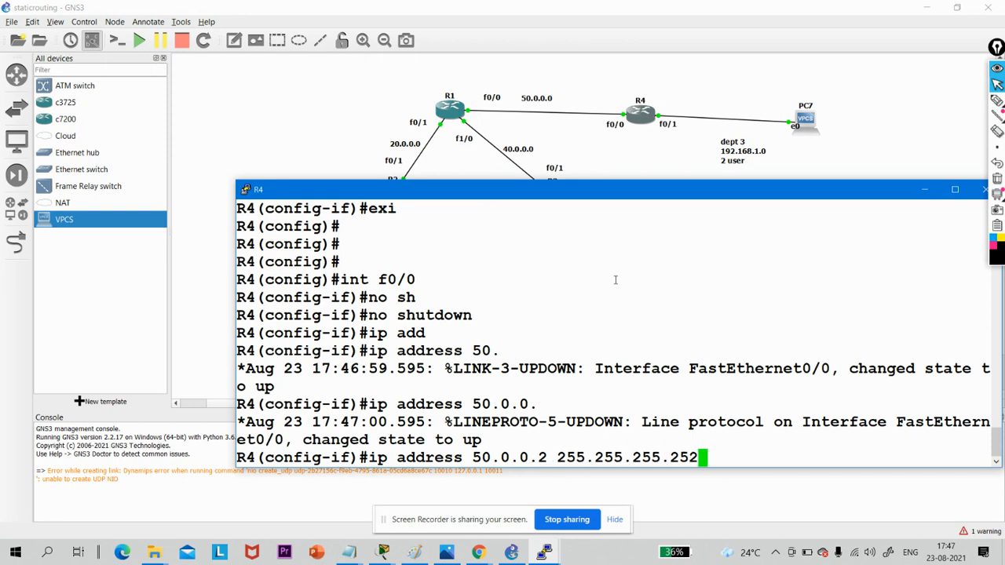
pyautogui.press('Return')
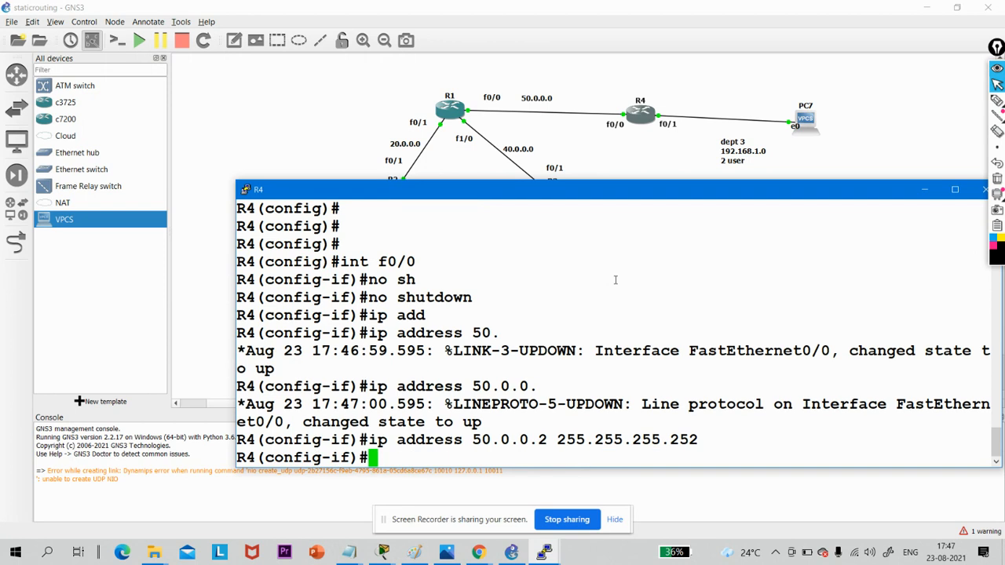
pyautogui.click(926, 190)
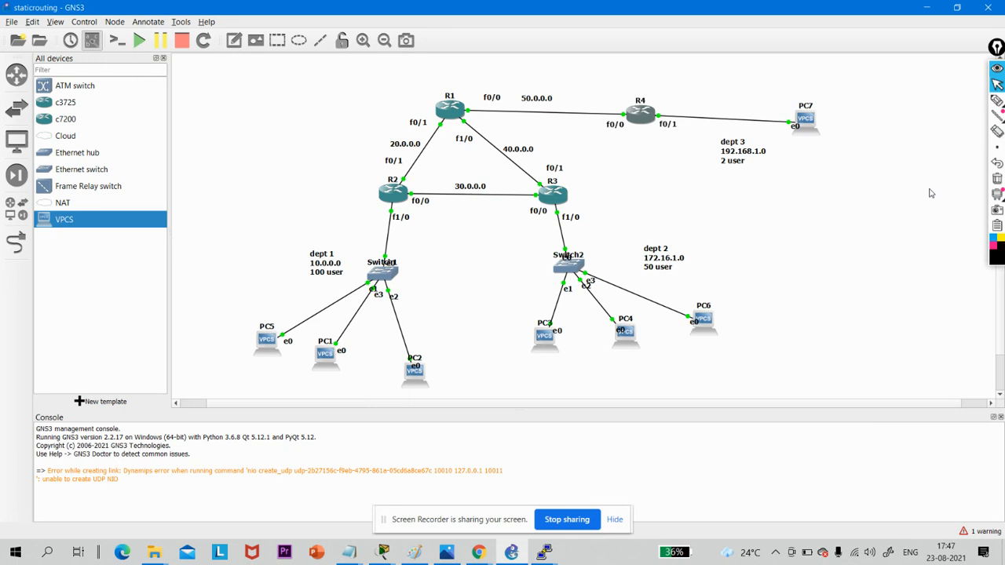
# - Circle the 20.0.0.0 label and both interface ends of the R1–R2 link with the annotation pen
pyautogui.click(996, 101)
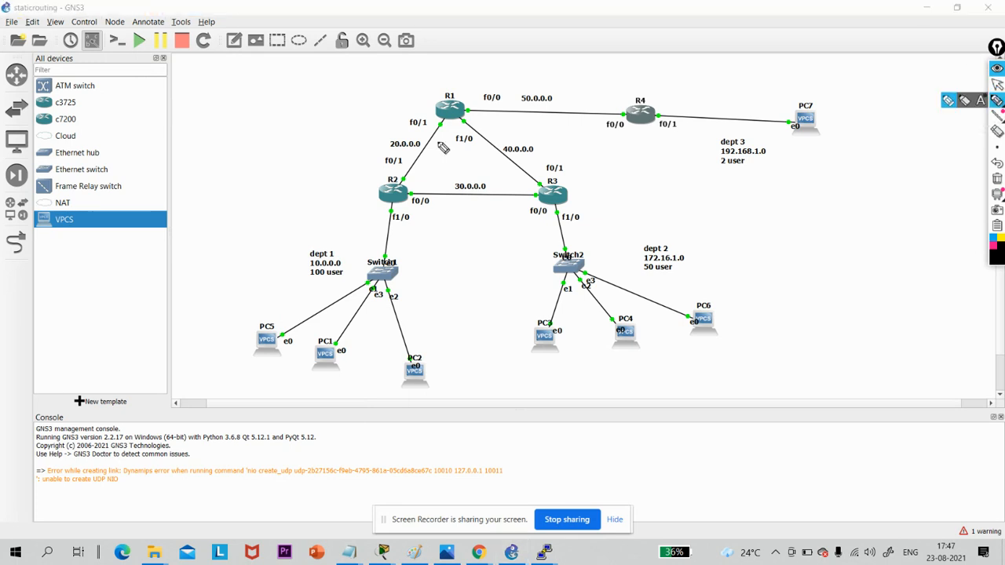
pyautogui.moveTo(403, 155)
pyautogui.mouseDown()
pyautogui.moveTo(382, 135)
pyautogui.moveTo(412, 175)
pyautogui.moveTo(399, 176)
pyautogui.mouseUp()
pyautogui.moveTo(438, 117); pyautogui.dragTo(441, 127)
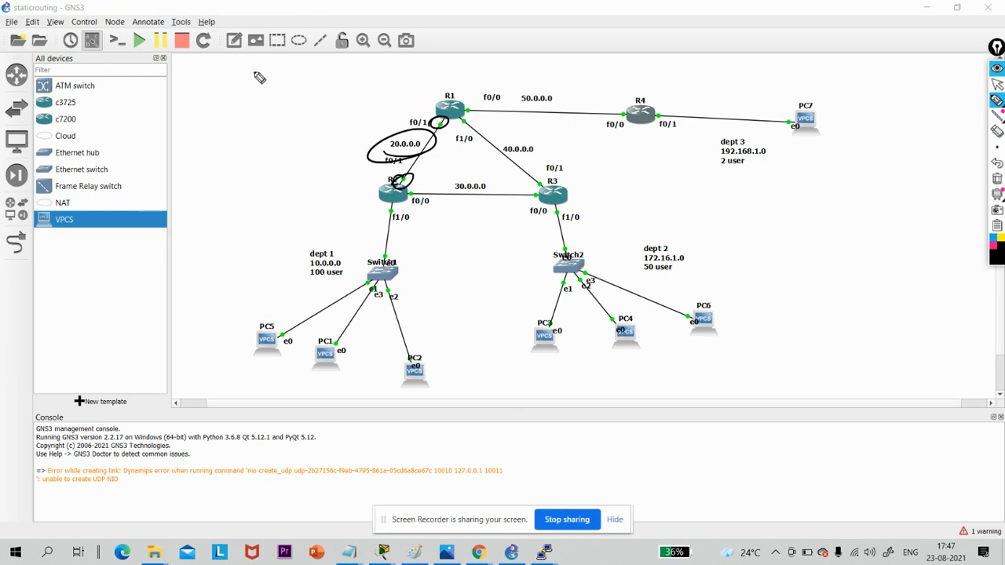
# - Handwrite /30 above the topology with the subnet addresses 20.0.0.0 and 20.0.0.4 on either side of a dividing line
pyautogui.moveTo(251, 65); pyautogui.dragTo(239, 101)
pyautogui.moveTo(261, 69)
pyautogui.mouseDown()
pyautogui.moveTo(271, 83)
pyautogui.moveTo(261, 101)
pyautogui.mouseUp()
pyautogui.moveTo(292, 66)
pyautogui.mouseDown()
pyautogui.moveTo(285, 85)
pyautogui.moveTo(295, 66)
pyautogui.mouseUp()
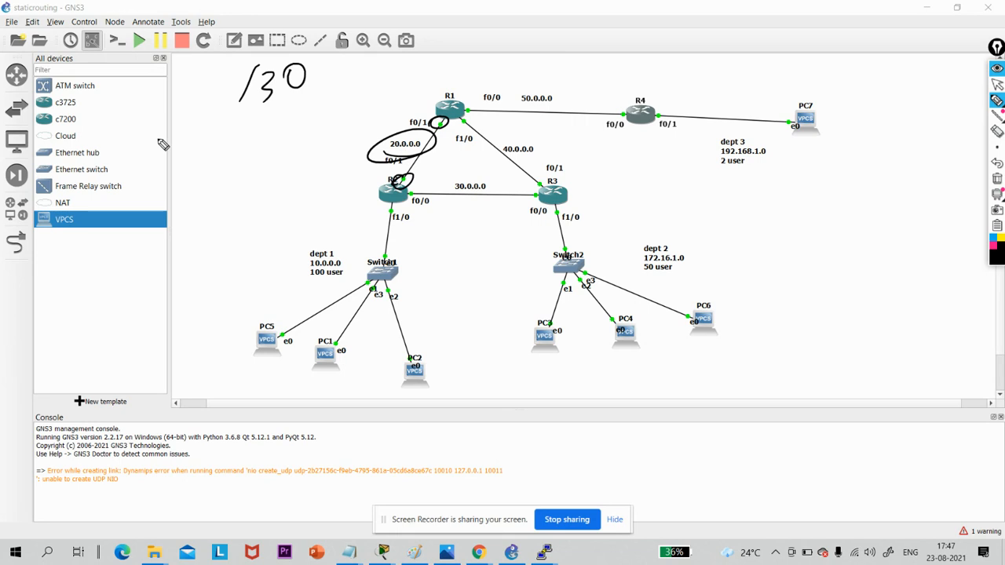
pyautogui.moveTo(166, 139)
pyautogui.mouseDown()
pyautogui.moveTo(159, 146)
pyautogui.moveTo(271, 124)
pyautogui.moveTo(300, 245)
pyautogui.mouseUp()
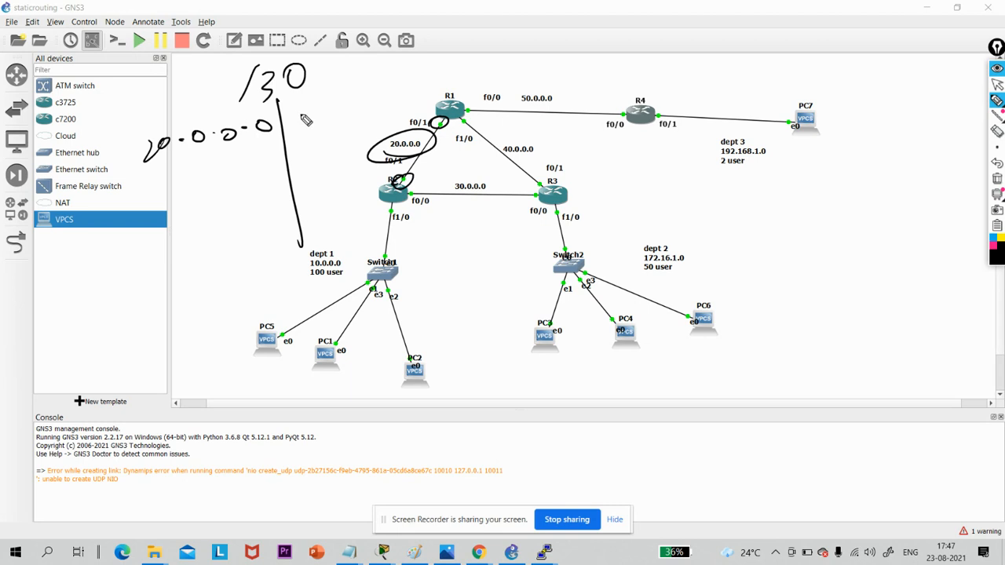
pyautogui.moveTo(298, 115)
pyautogui.mouseDown()
pyautogui.moveTo(312, 129)
pyautogui.moveTo(321, 110)
pyautogui.moveTo(441, 89)
pyautogui.mouseUp()
pyautogui.click(343, 107)
pyautogui.click(364, 106)
pyautogui.click(403, 93)
pyautogui.moveTo(443, 70); pyautogui.dragTo(445, 99)
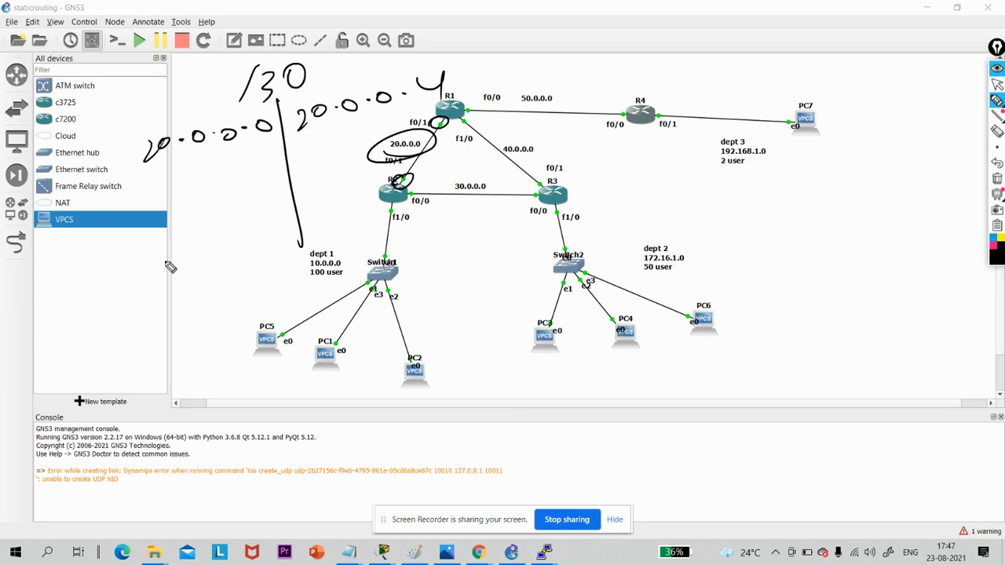
# - Handwrite the endings 0.1, 0.2 and 0.3 below 20.0.0.0, underline the two usable addresses, and mark R1's f0/1 end
pyautogui.moveTo(222, 260); pyautogui.dragTo(262, 270)
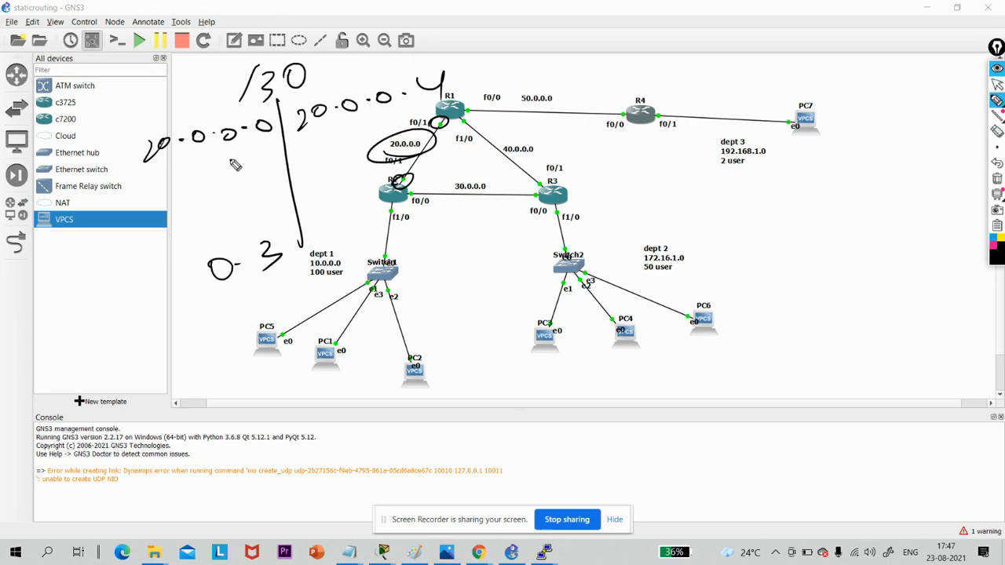
pyautogui.moveTo(233, 155); pyautogui.dragTo(265, 166)
pyautogui.moveTo(224, 217); pyautogui.dragTo(254, 218)
pyautogui.moveTo(266, 195); pyautogui.dragTo(287, 210)
pyautogui.moveTo(202, 202); pyautogui.dragTo(279, 174)
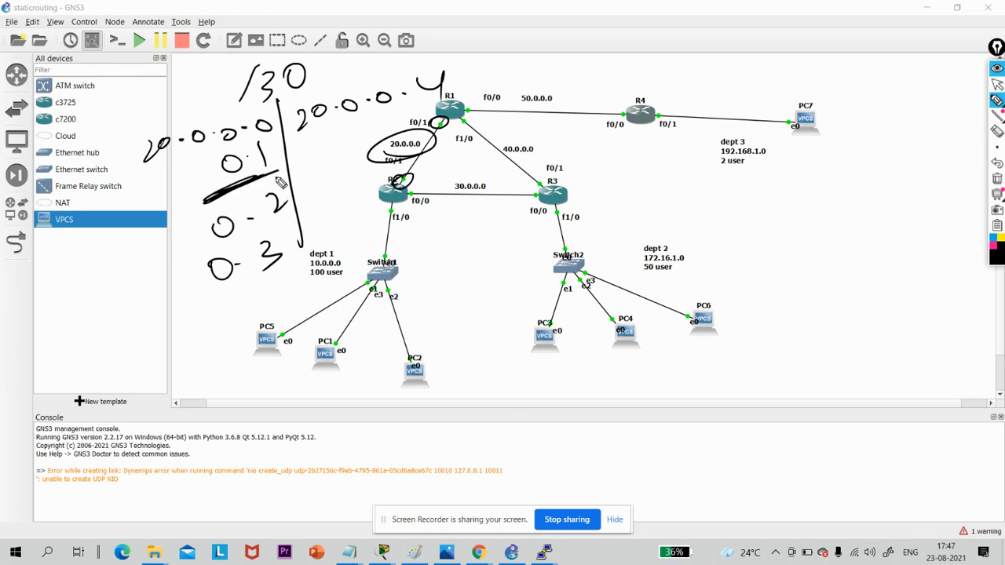
pyautogui.moveTo(269, 226)
pyautogui.mouseDown()
pyautogui.moveTo(209, 260)
pyautogui.moveTo(262, 232)
pyautogui.mouseUp()
pyautogui.moveTo(444, 119); pyautogui.dragTo(433, 127)
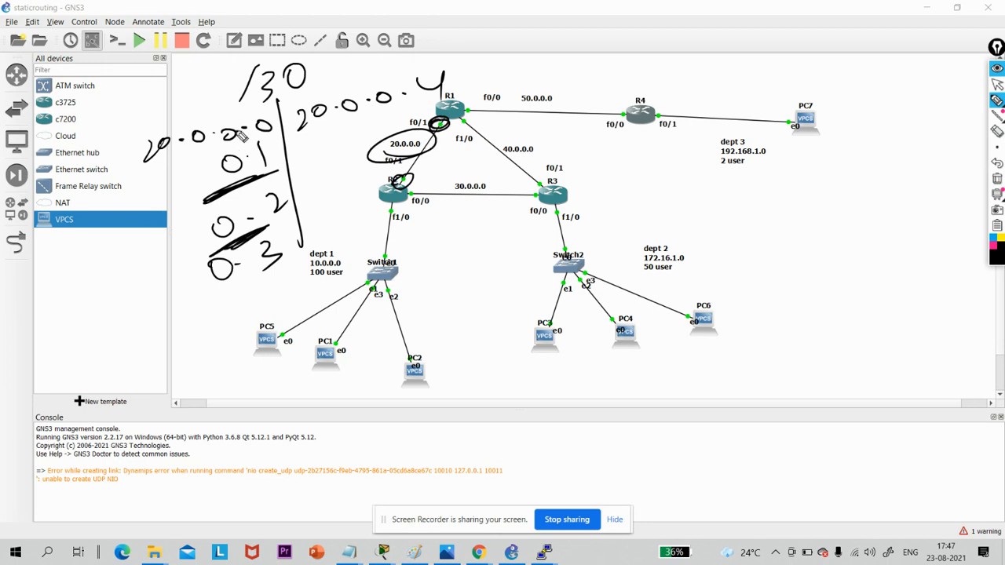
pyautogui.moveTo(192, 136)
pyautogui.mouseDown()
pyautogui.moveTo(317, 133)
pyautogui.moveTo(188, 240)
pyautogui.mouseUp()
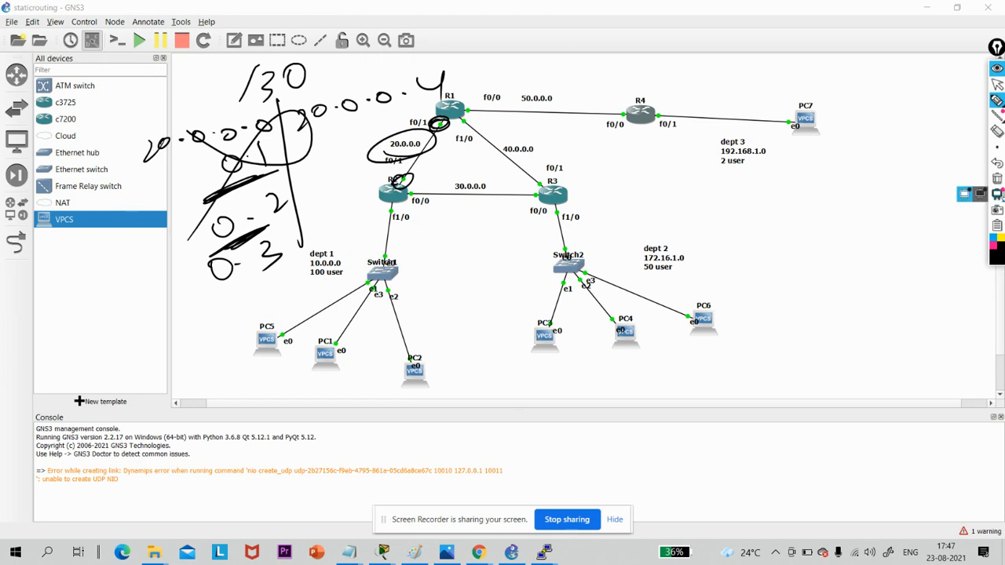
# - Clear all pen annotations from the topology and return to the normal cursor
pyautogui.click(997, 179)
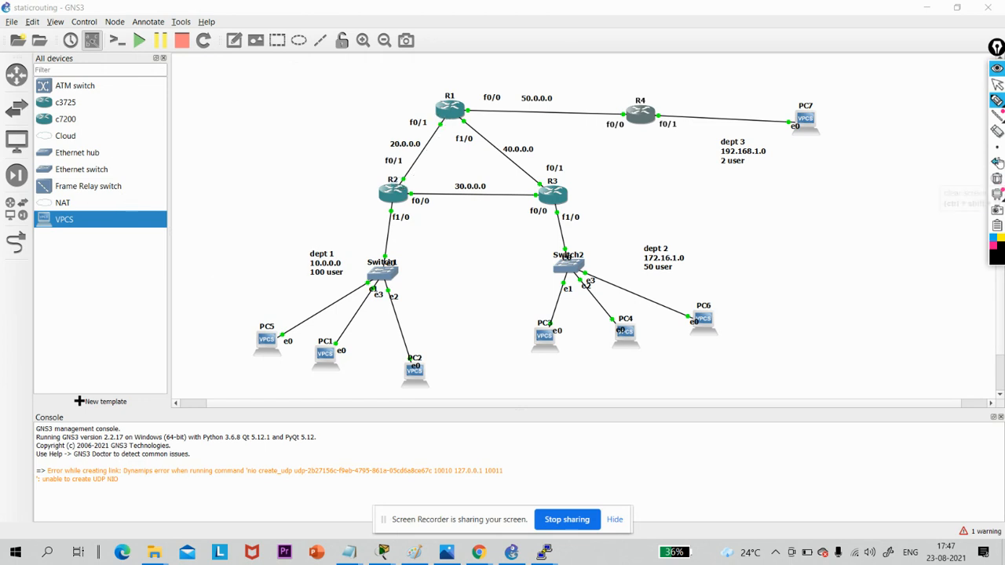
pyautogui.click(996, 86)
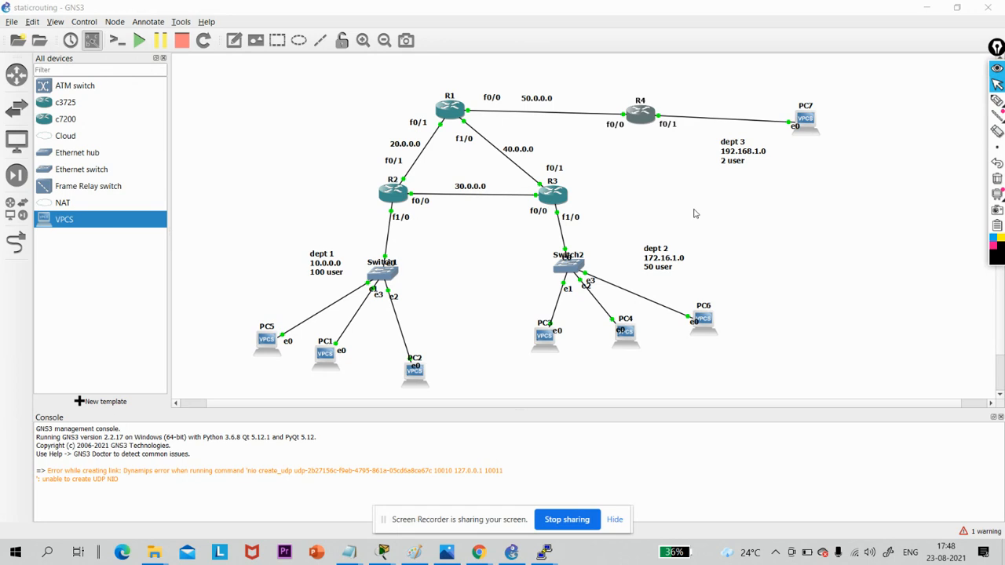
pyautogui.click(794, 220)
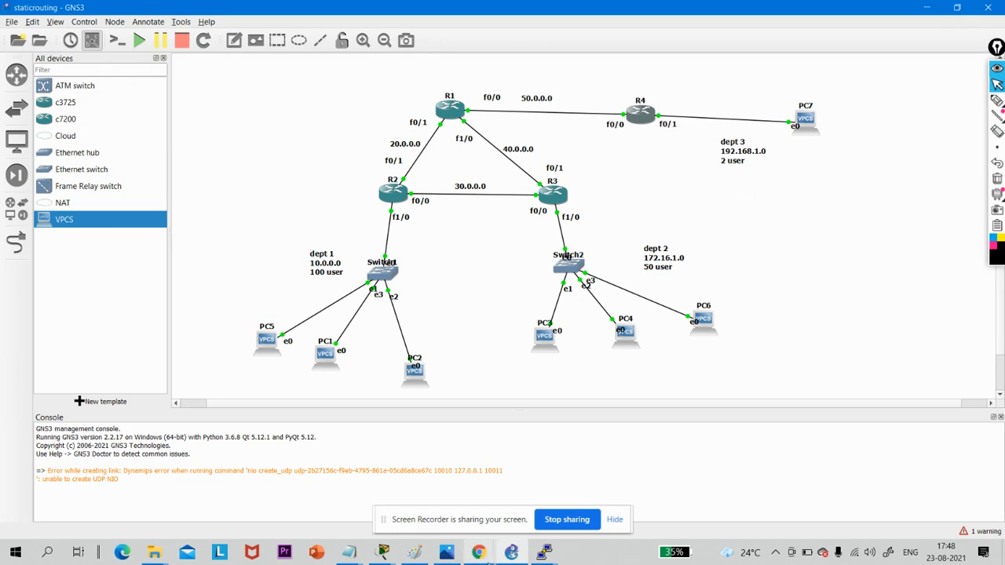
# - Switch to the WhatsApp window in Chrome showing the lab's task sheet
pyautogui.moveTo(476, 554)
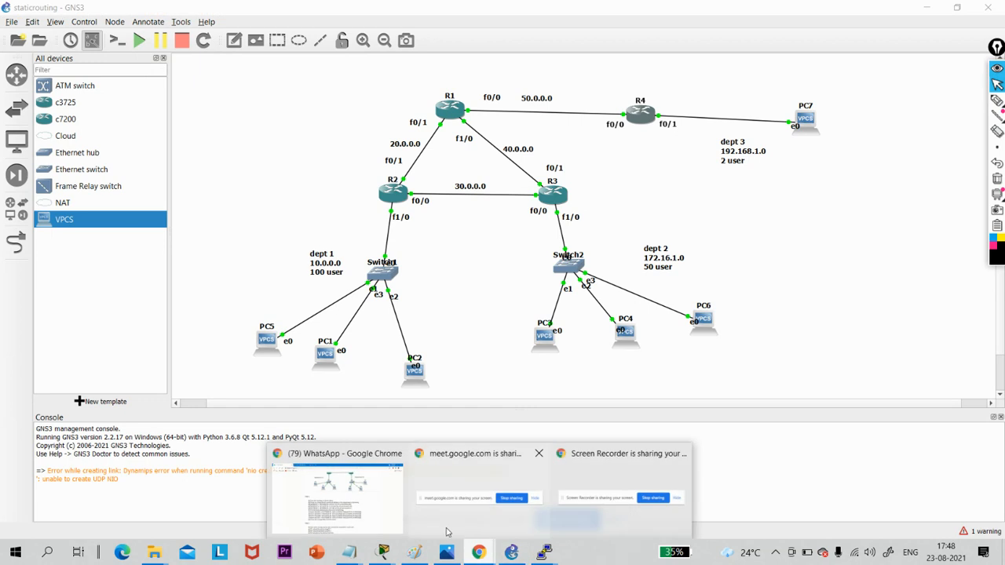
pyautogui.click(357, 484)
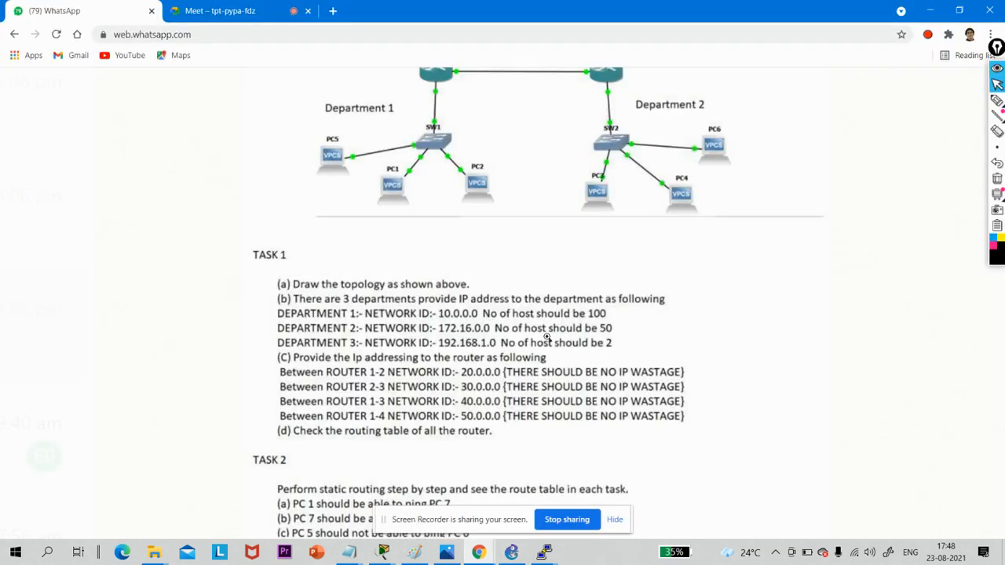
# - Read the remaining Task 1 and Task 2 requirements in the task sheet and switch to R1's PuTTY console
pyautogui.scroll(-3, 550, 337)
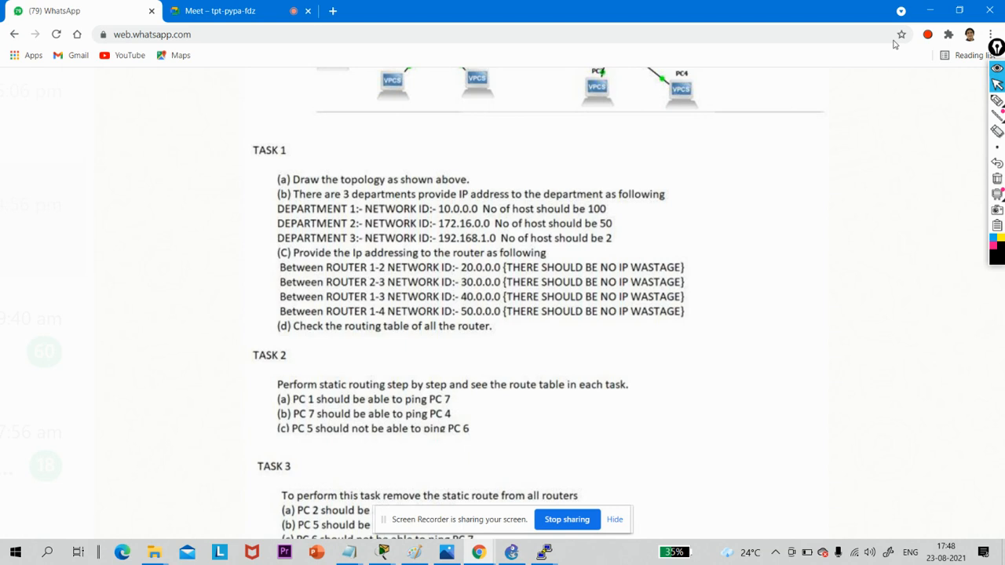
pyautogui.click(926, 10)
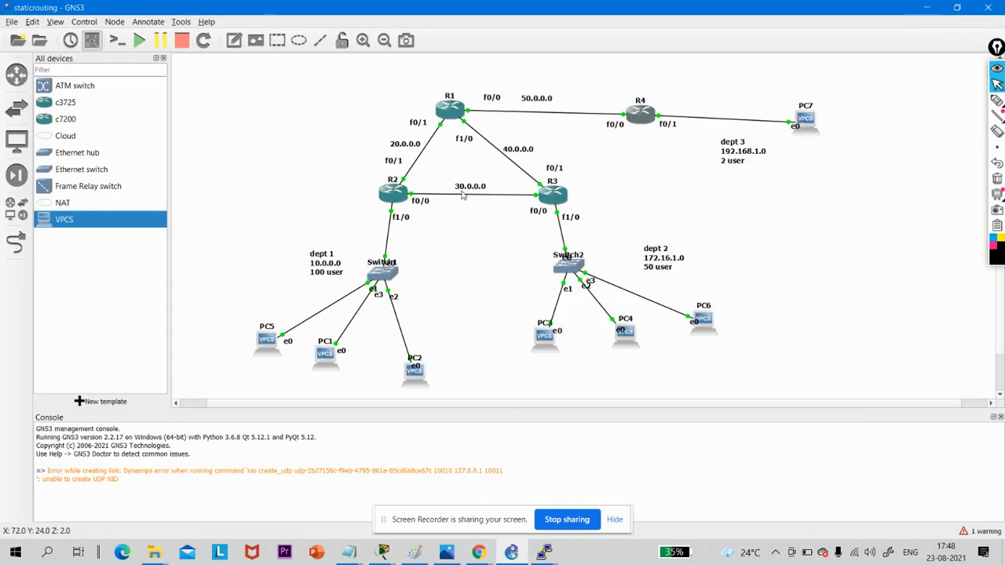
pyautogui.click(545, 554)
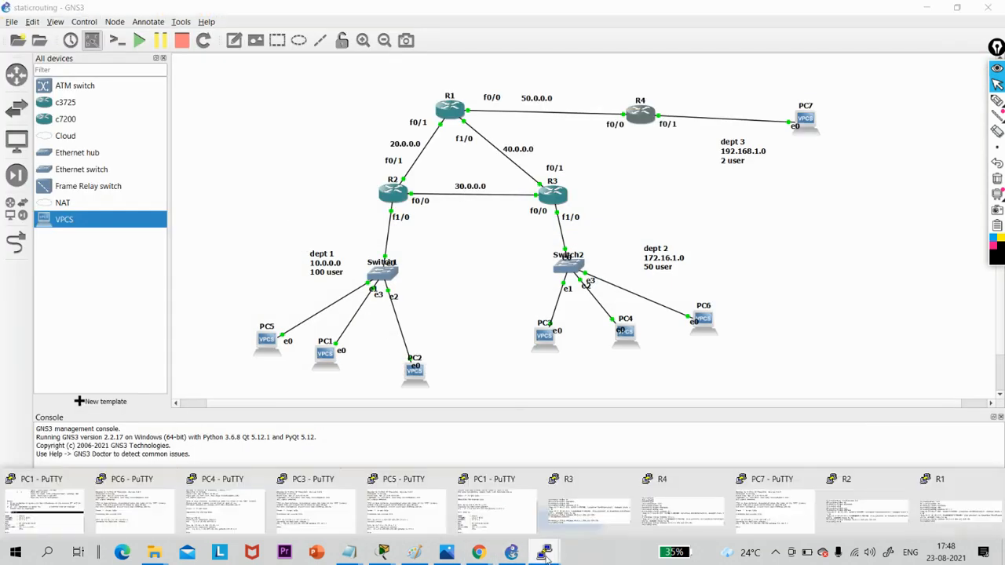
pyautogui.click(955, 490)
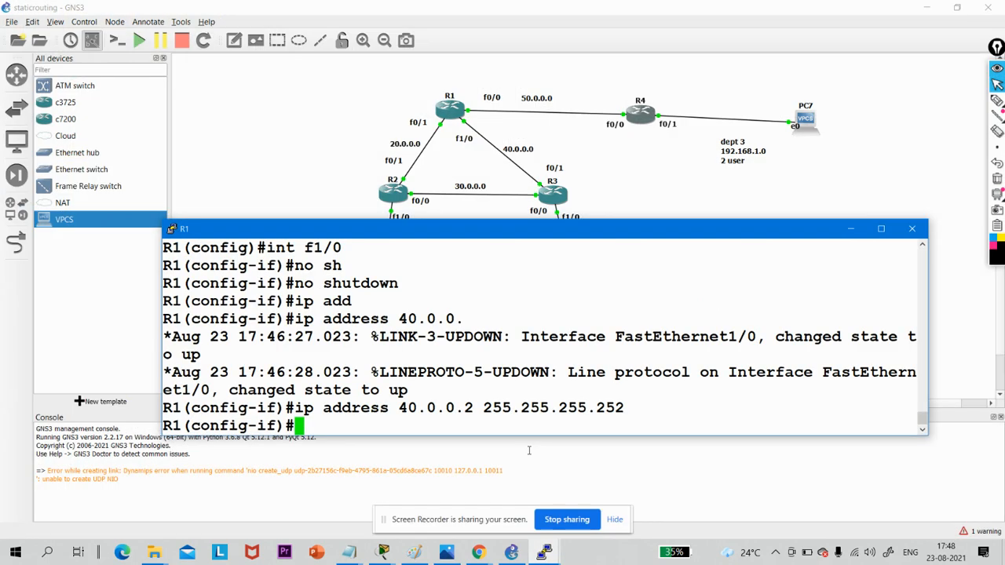
# - Exit interface and global configuration modes on R1 back to the privileged EXEC prompt
pyautogui.press('Return')
pyautogui.press('Return')
pyautogui.press('Return')
pyautogui.write('exi')
pyautogui.press('Return')
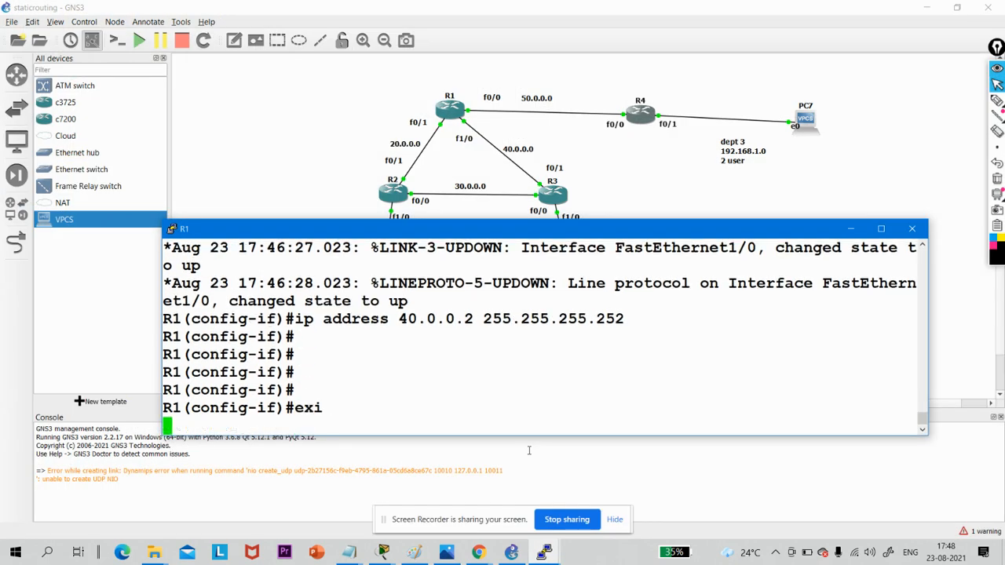
pyautogui.write('exi')
pyautogui.press('Return')
# - Display R1's IP routing table with show ip route
pyautogui.press('Return')
pyautogui.write('sh')
pyautogui.press('Tab')
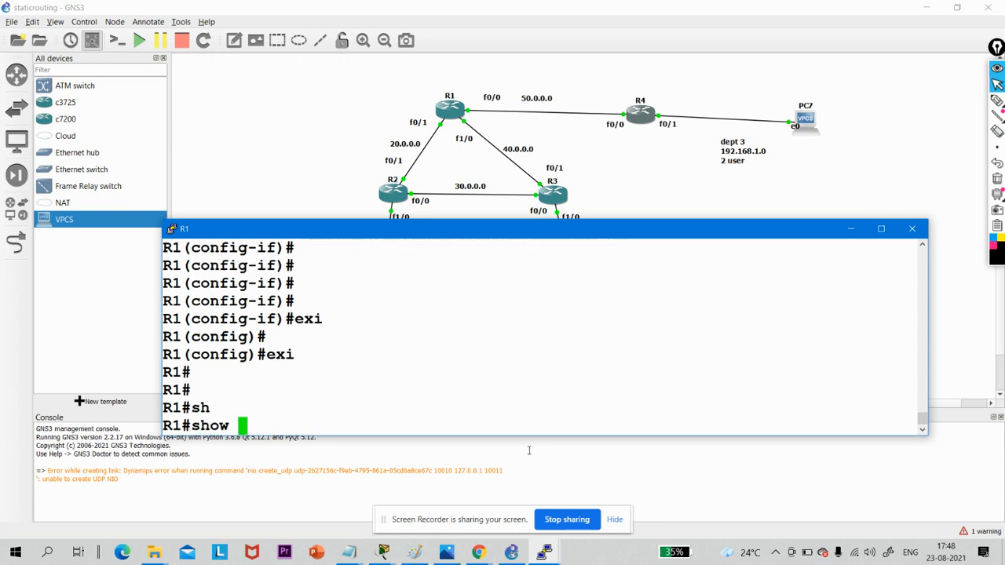
pyautogui.write('ip ro')
pyautogui.press('Tab')
pyautogui.press('Return')
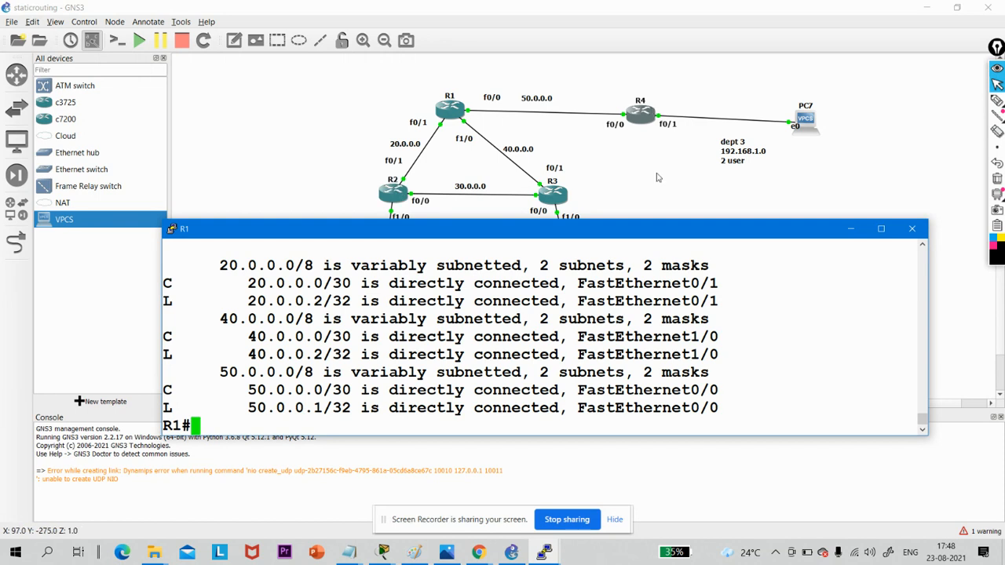
# - Bring up R2's console and exit its interface and global configuration modes to the privileged EXEC prompt
pyautogui.click(543, 552)
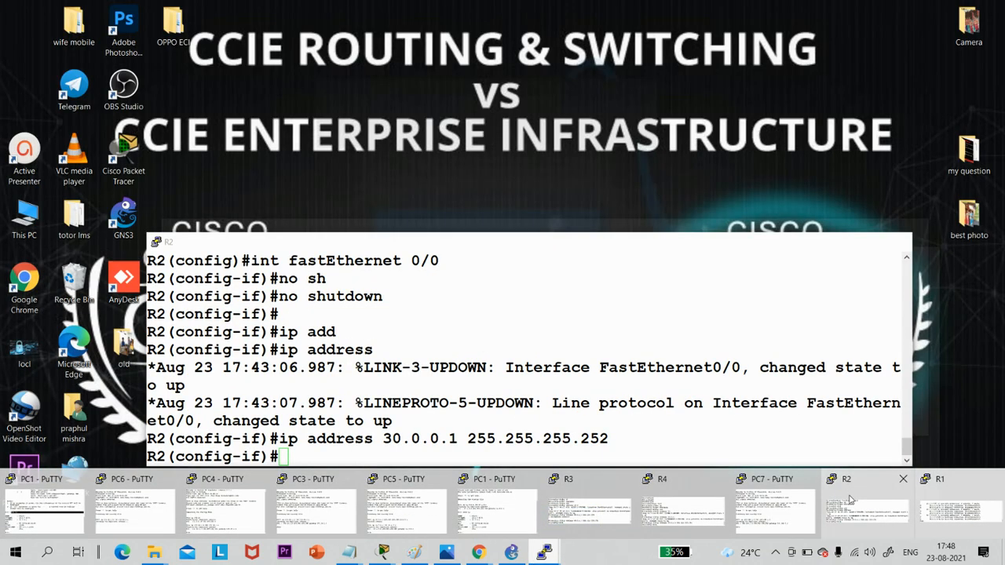
pyautogui.click(850, 499)
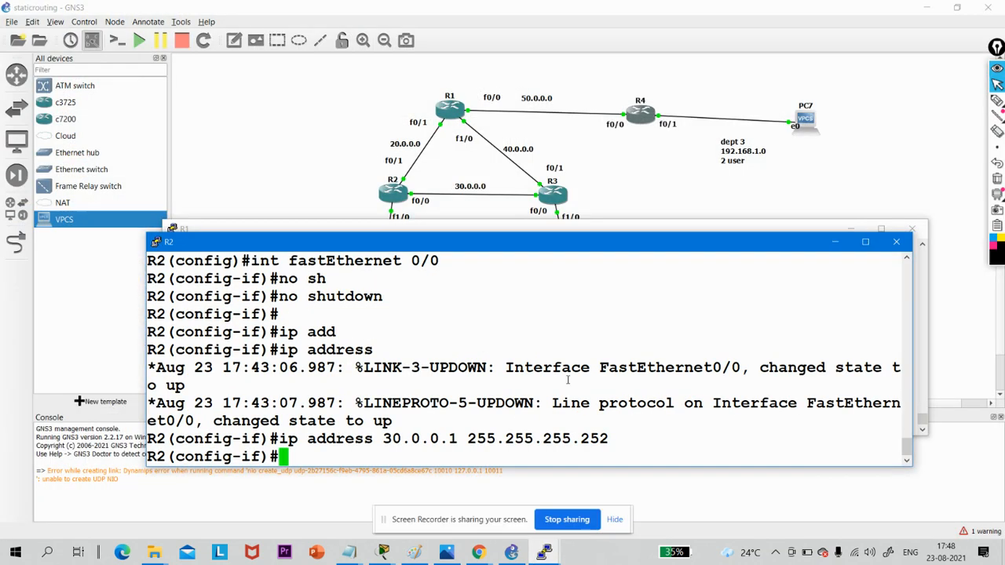
pyautogui.press('Return')
pyautogui.press('Return')
pyautogui.write('exi')
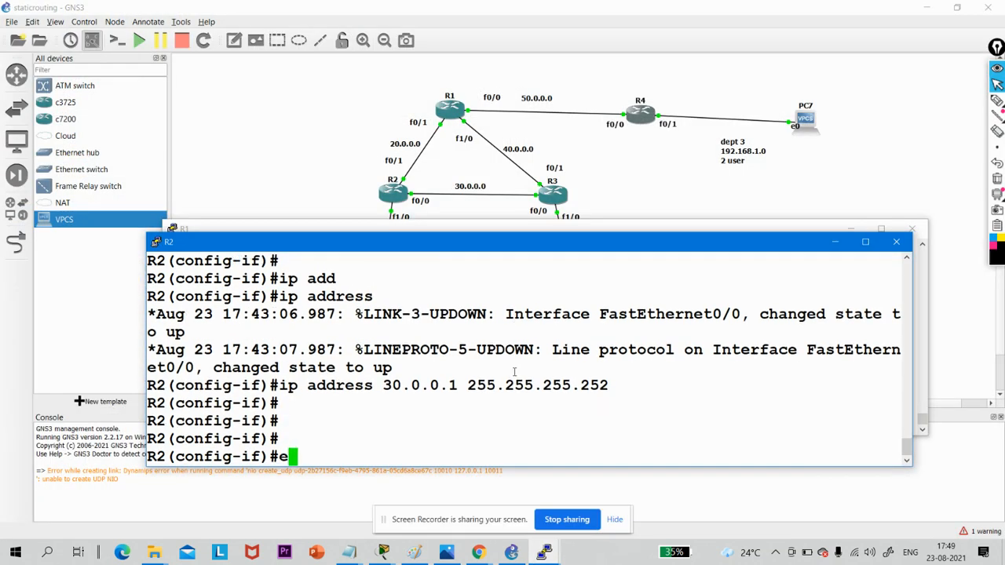
pyautogui.press('Return')
pyautogui.press('Return')
pyautogui.press('Return')
pyautogui.write('exi')
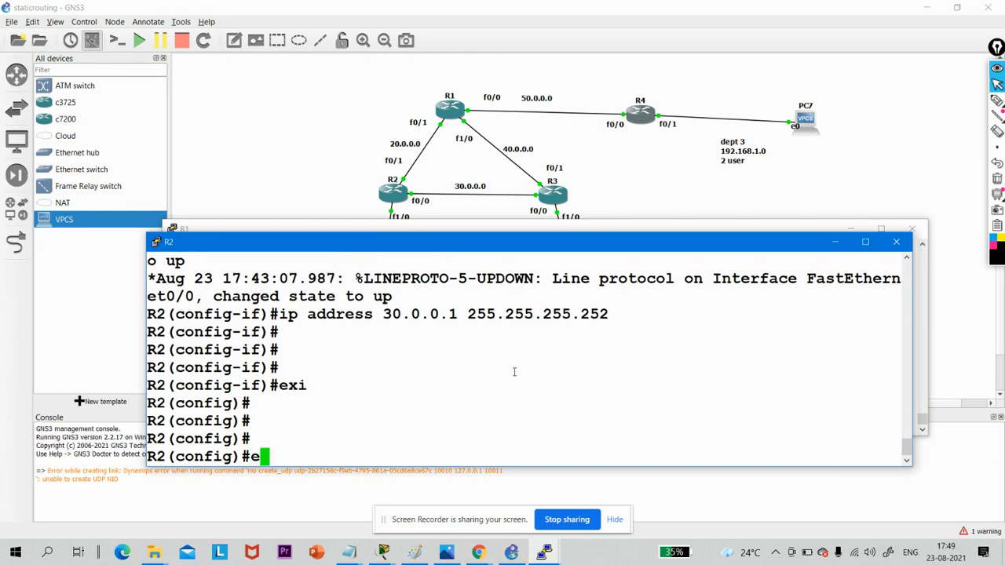
pyautogui.press('Return')
pyautogui.press('Return')
# - Display R2's IP routing table with show ip route
pyautogui.press('Return')
pyautogui.write('sh')
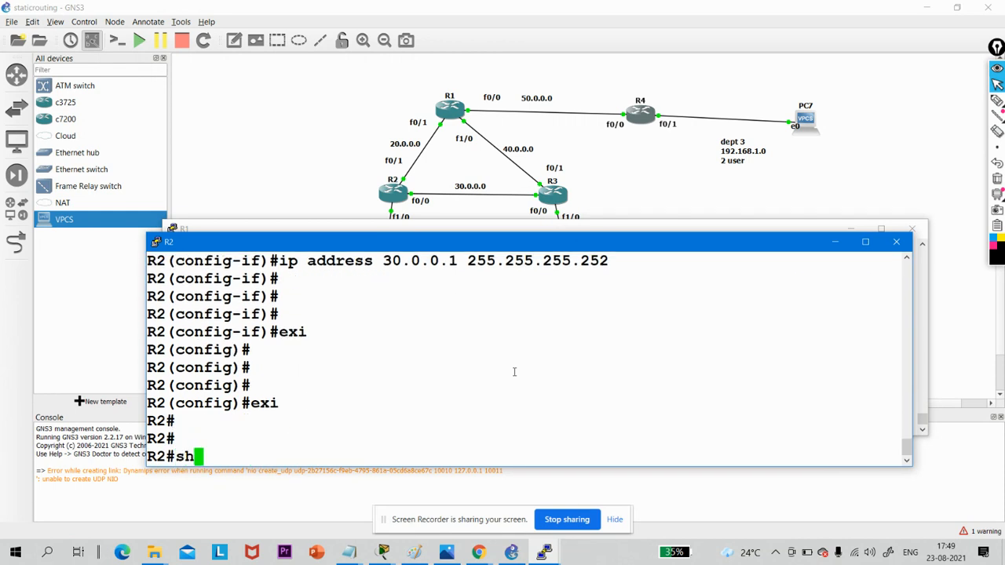
pyautogui.press('Tab')
pyautogui.write('ip r')
pyautogui.write('o')
pyautogui.press('Tab')
pyautogui.press('Return')
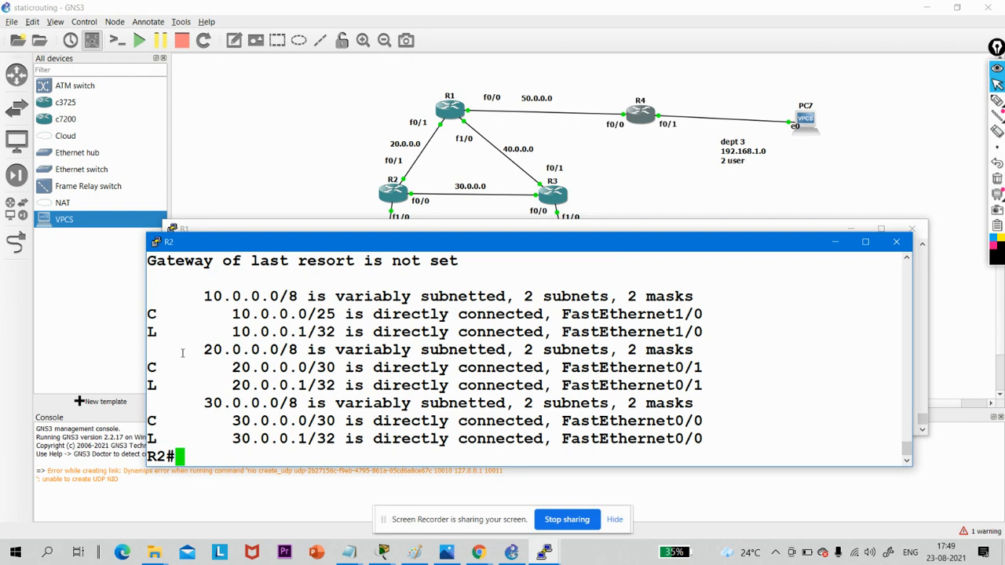
# - Highlight the 20.0.0.0, 10.0.0.0 and 30.0.0.0 network entries one after another in R2's routing table
pyautogui.moveTo(184, 352); pyautogui.dragTo(351, 387)
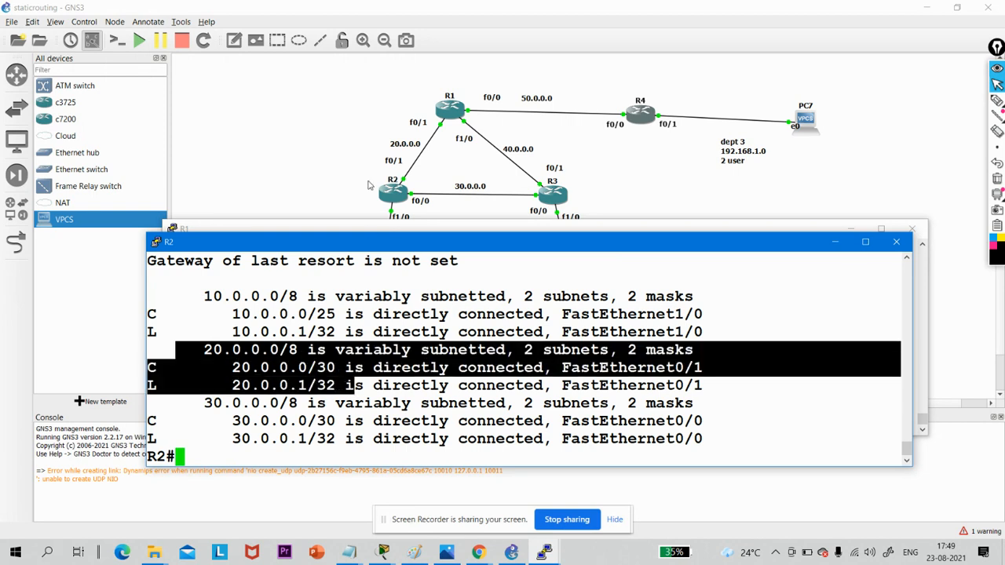
pyautogui.moveTo(189, 295); pyautogui.dragTo(581, 330)
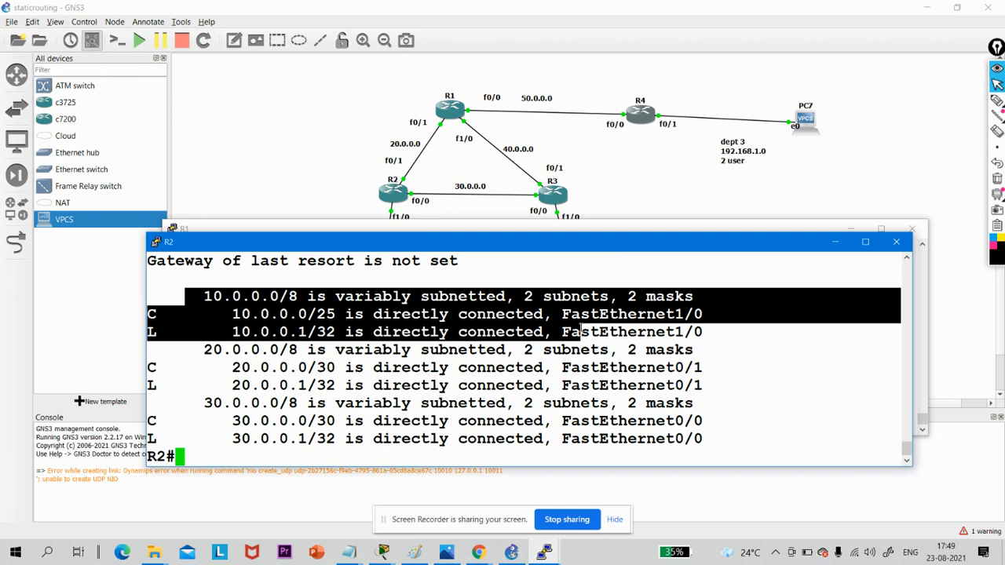
pyautogui.moveTo(165, 401); pyautogui.dragTo(680, 443)
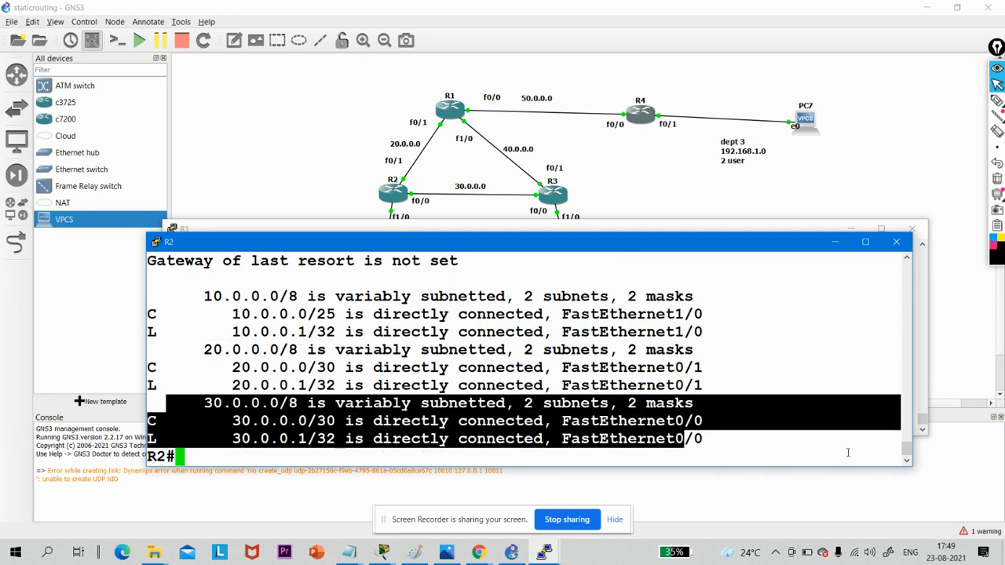
# - Open R3's console from the topology and exit its interface and global configuration modes to the privileged EXEC prompt
pyautogui.click(544, 554)
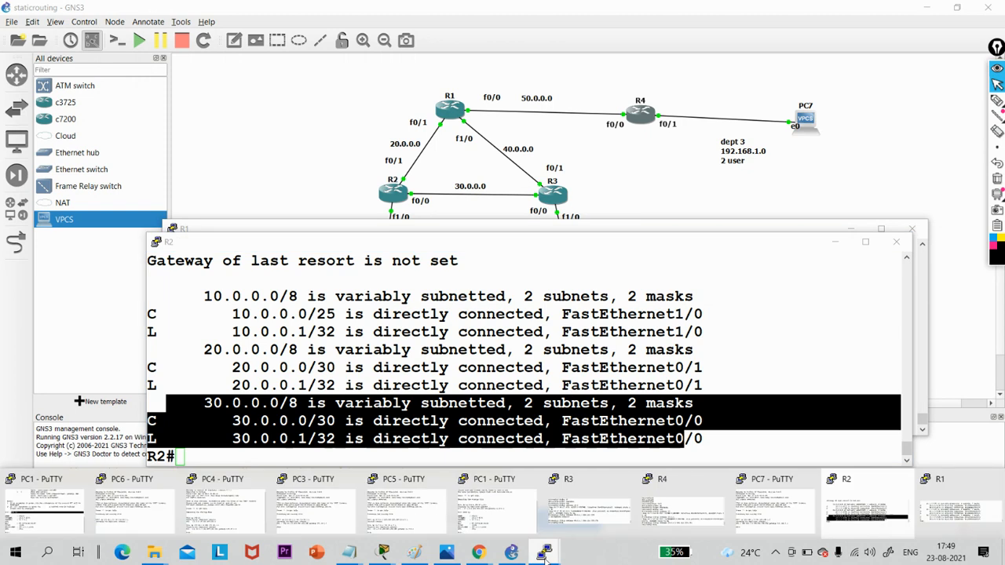
pyautogui.moveTo(848, 509)
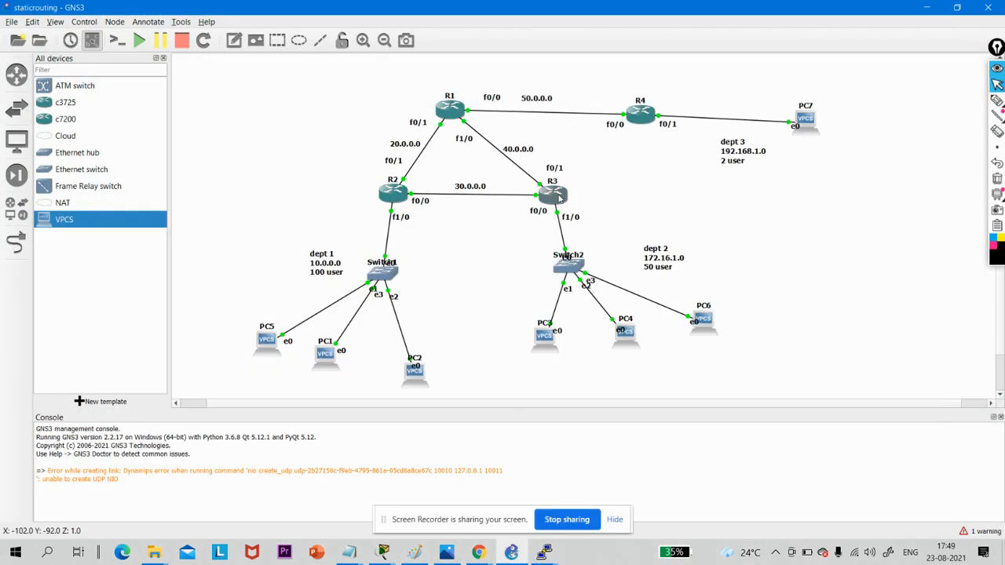
pyautogui.doubleClick(553, 194)
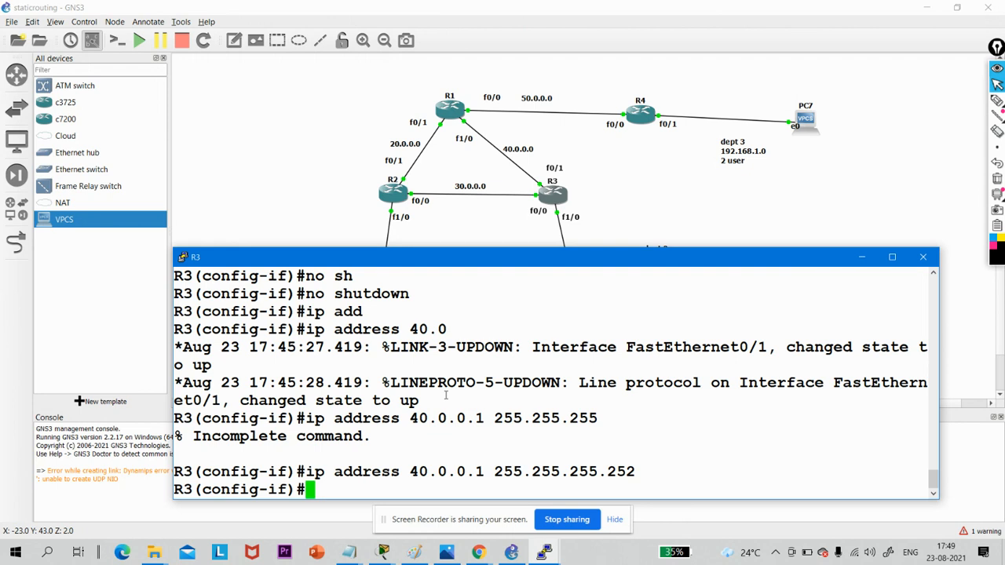
pyautogui.press('Return')
pyautogui.write('exi')
pyautogui.press('Return')
pyautogui.press('Return')
pyautogui.press('Return')
pyautogui.press('Return')
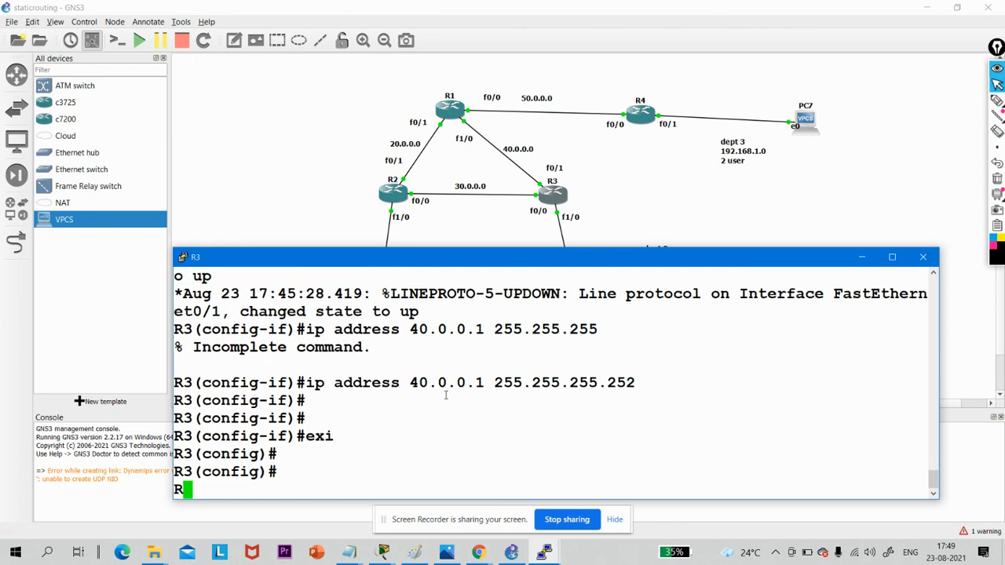
pyautogui.write('exi')
pyautogui.press('Return')
pyautogui.press('Return')
# - Display R3's IP routing table with show ip route
pyautogui.write('sh')
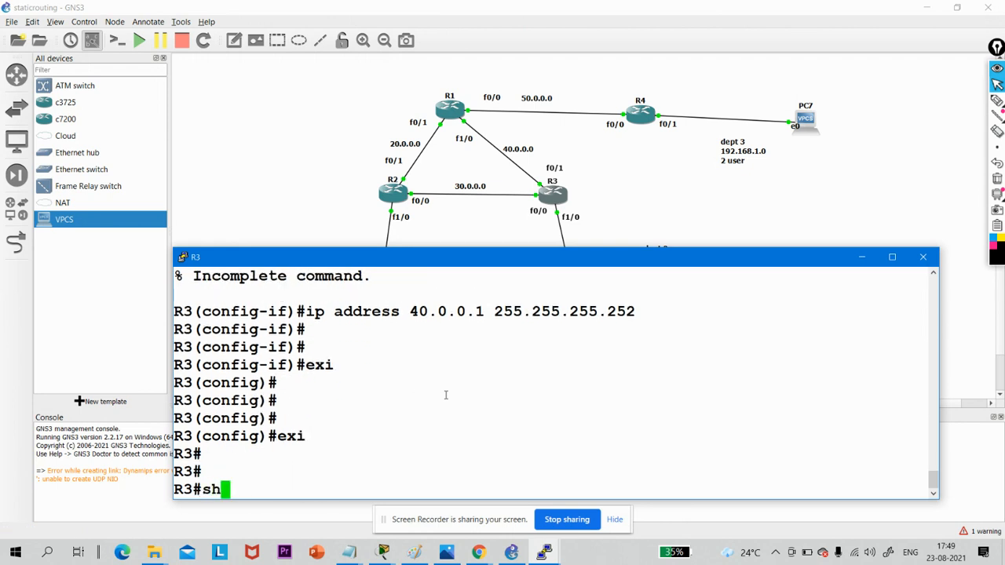
pyautogui.press('Tab')
pyautogui.write('ipro')
pyautogui.press('Tab')
pyautogui.press('Return')
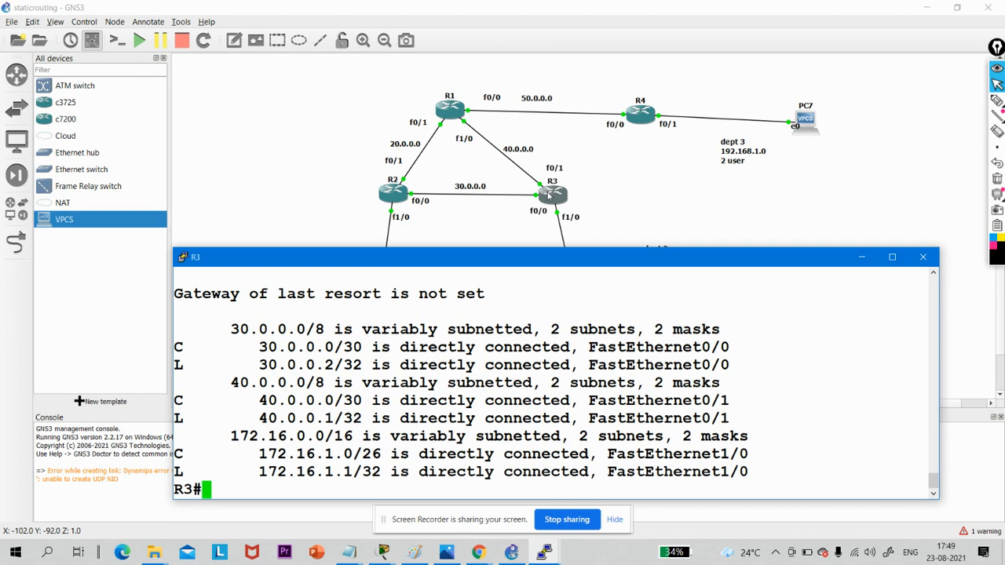
# - Minimize R3's console, open R4's console from the topology and exit its configuration modes to the privileged EXEC prompt
pyautogui.click(862, 261)
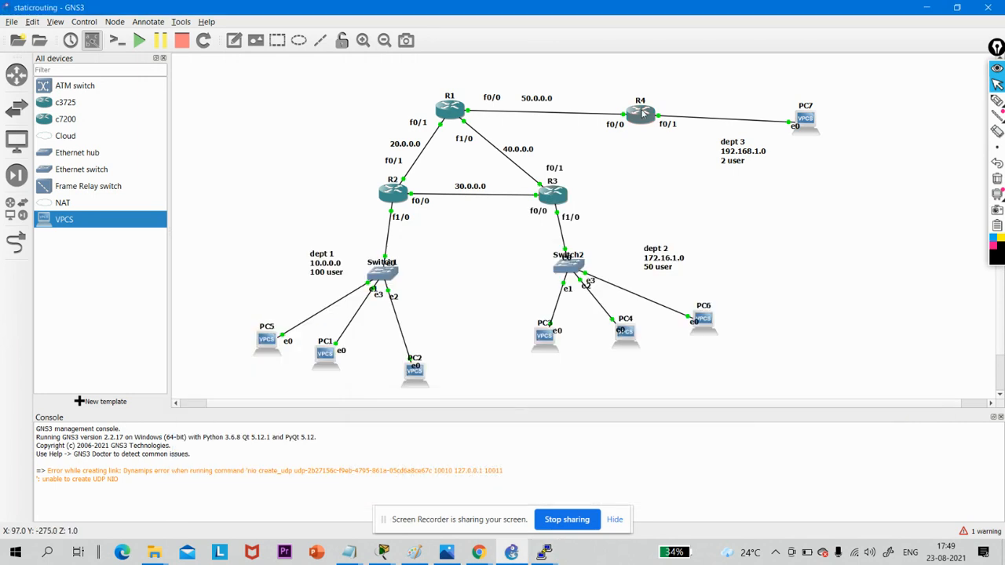
pyautogui.doubleClick(642, 114)
pyautogui.press('Return')
pyautogui.press('Return')
pyautogui.write('ex')
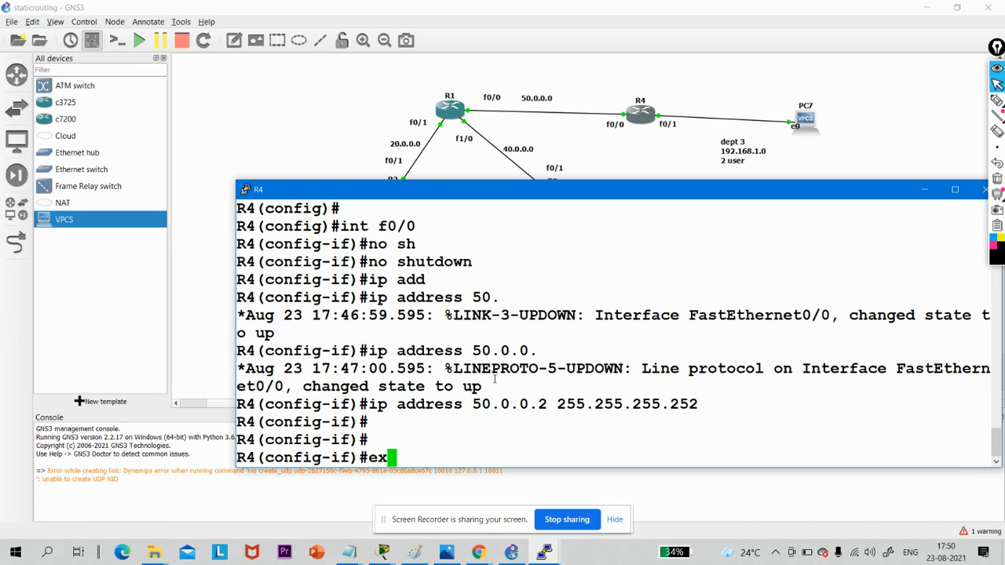
pyautogui.write('i')
pyautogui.press('Return')
pyautogui.press('Return')
pyautogui.press('Return')
pyautogui.press('Return')
pyautogui.write('exi')
pyautogui.press('Return')
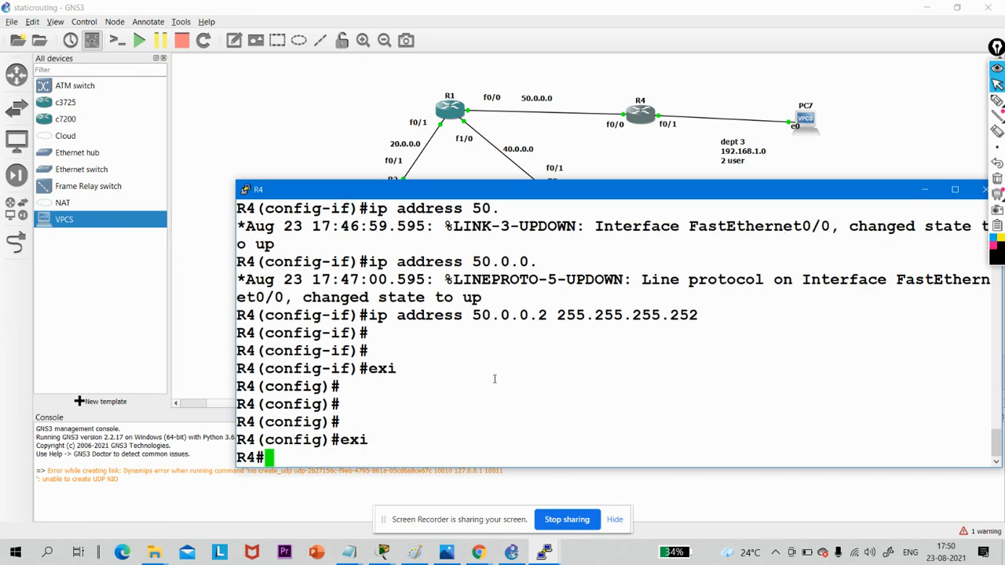
pyautogui.press('Return')
pyautogui.press('Return')
pyautogui.press('Return')
# - Display R4's IP routing table with show ip route
pyautogui.write('show ')
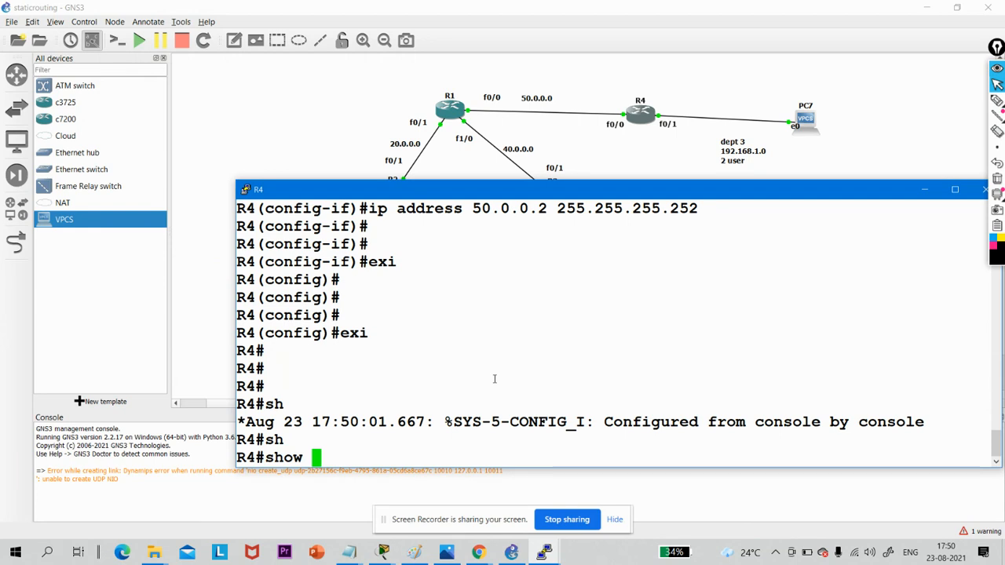
pyautogui.write('ip ro')
pyautogui.press('Tab')
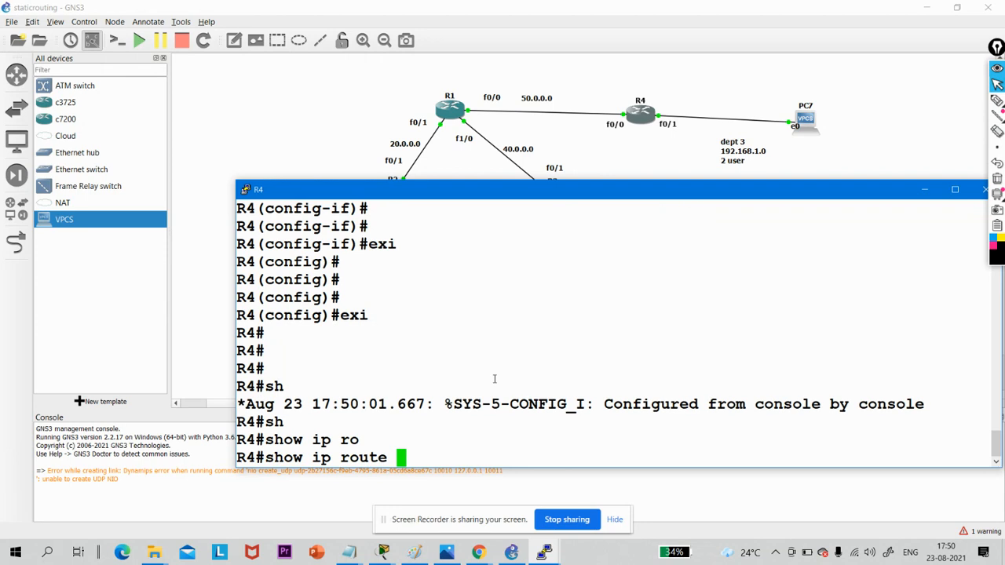
pyautogui.press('Return')
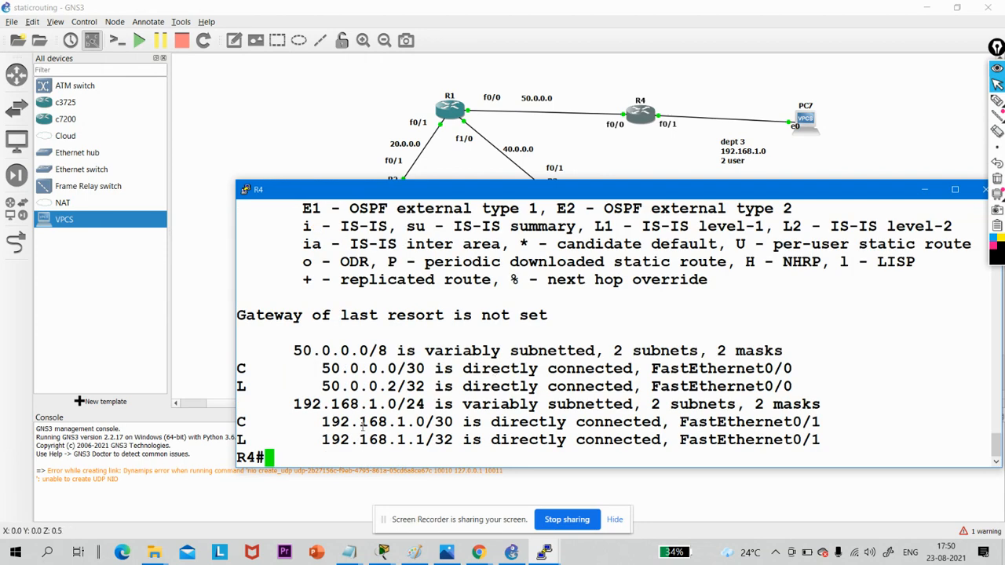
# - Highlight the 50.0.0.0 and 192.168.1.0 network entries in R4's routing table and minimize its console
pyautogui.moveTo(291, 355); pyautogui.dragTo(475, 366)
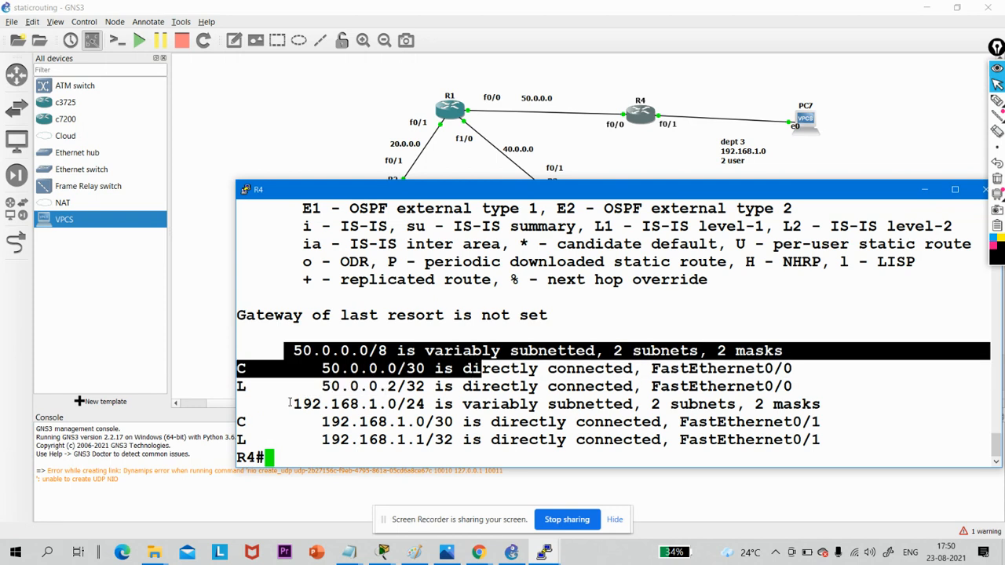
pyautogui.moveTo(290, 403); pyautogui.dragTo(533, 442)
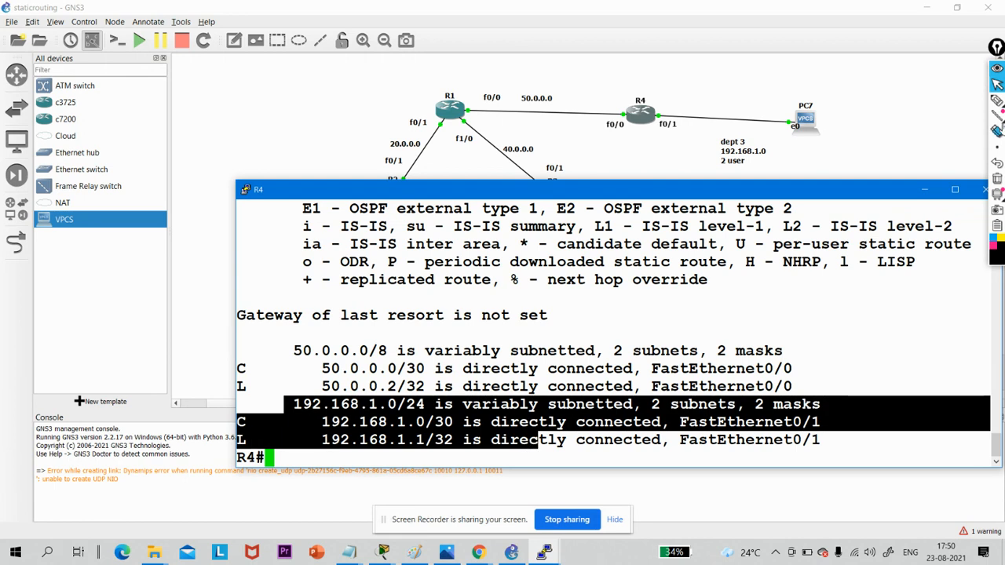
pyautogui.click(924, 189)
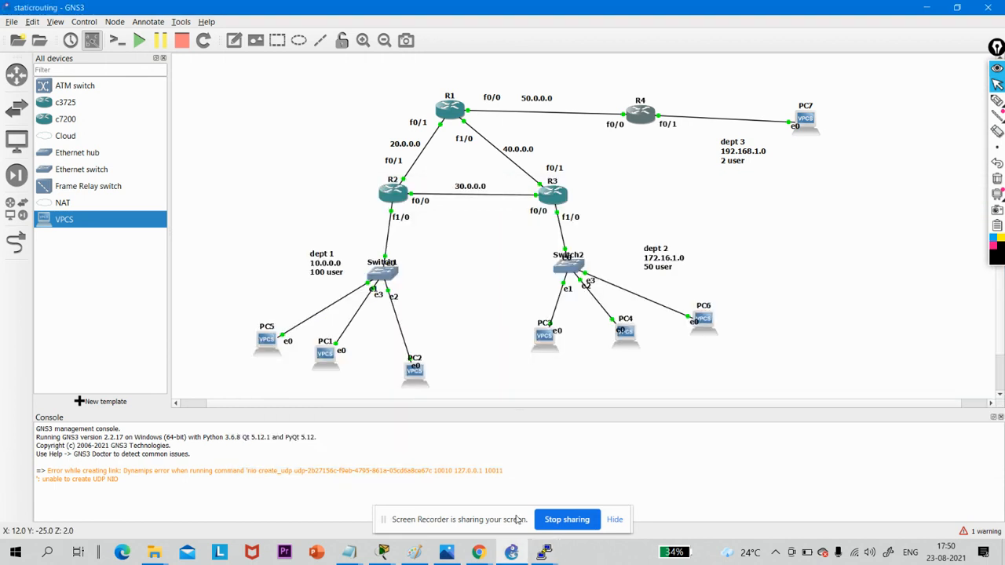
# - Switch to the WhatsApp task sheet in Chrome to read the Task 2 requirements, and bring up the meet.google.com sharing window
pyautogui.moveTo(477, 552)
pyautogui.click(317, 517)
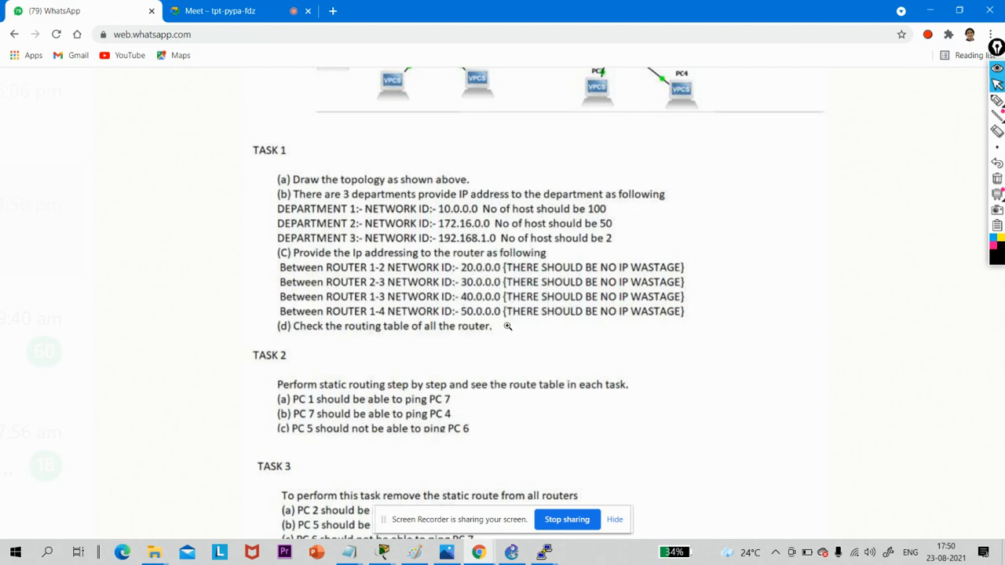
pyautogui.scroll(-1, 570, 254)
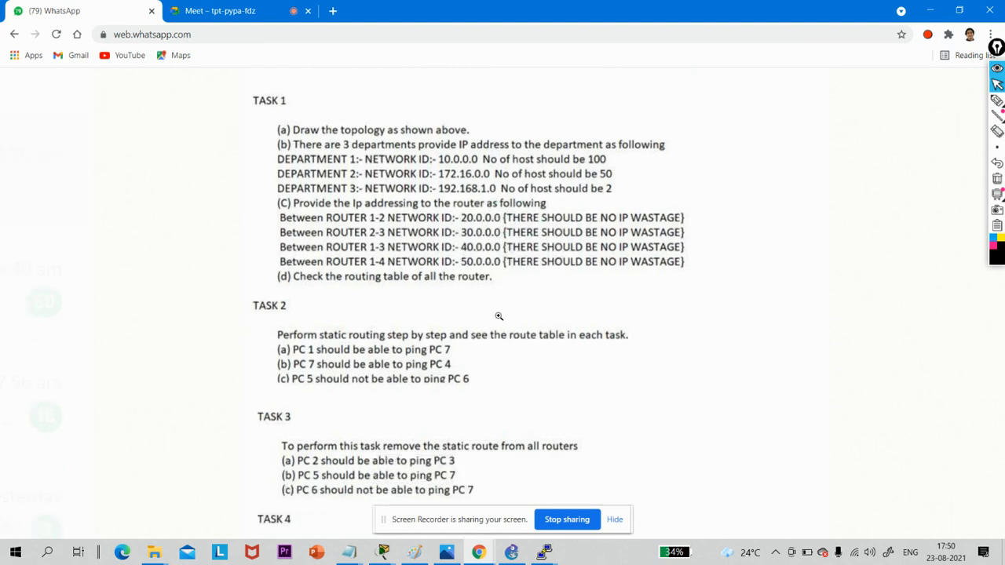
pyautogui.click(478, 551)
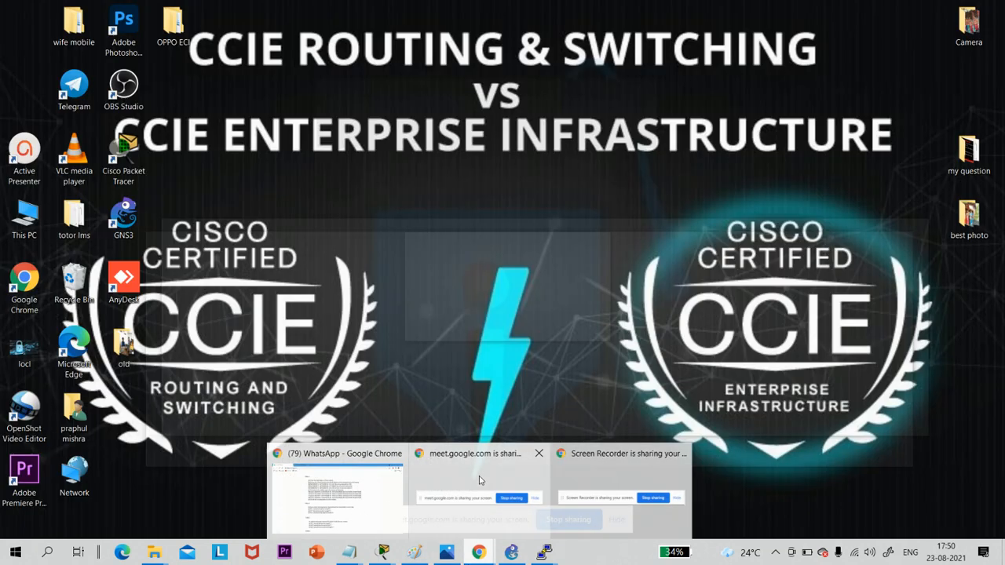
pyautogui.click(479, 477)
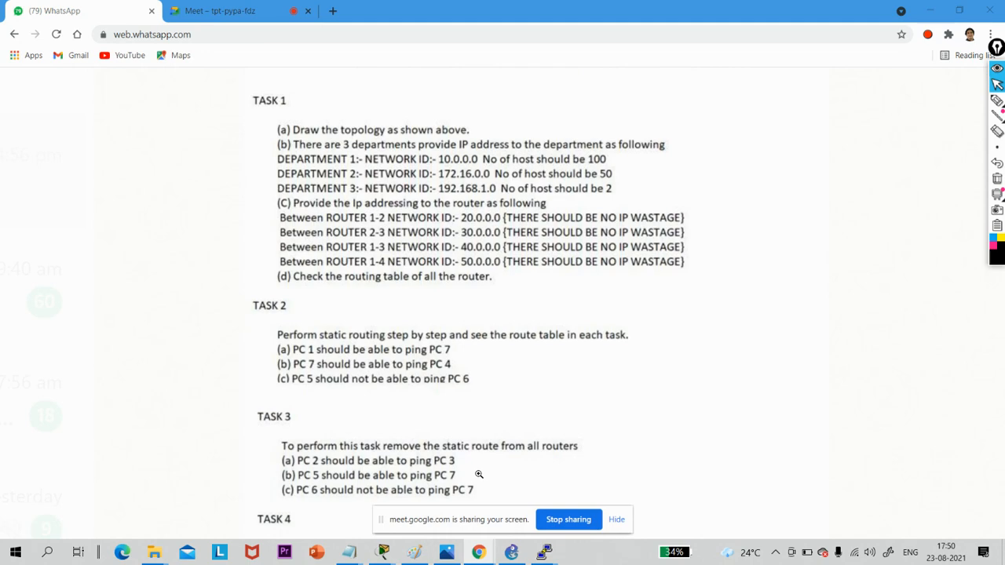
# - Read the Task 2 to Task 4 requirements on the WhatsApp task sheet and return to the GNS3 topology
pyautogui.click(193, 6)
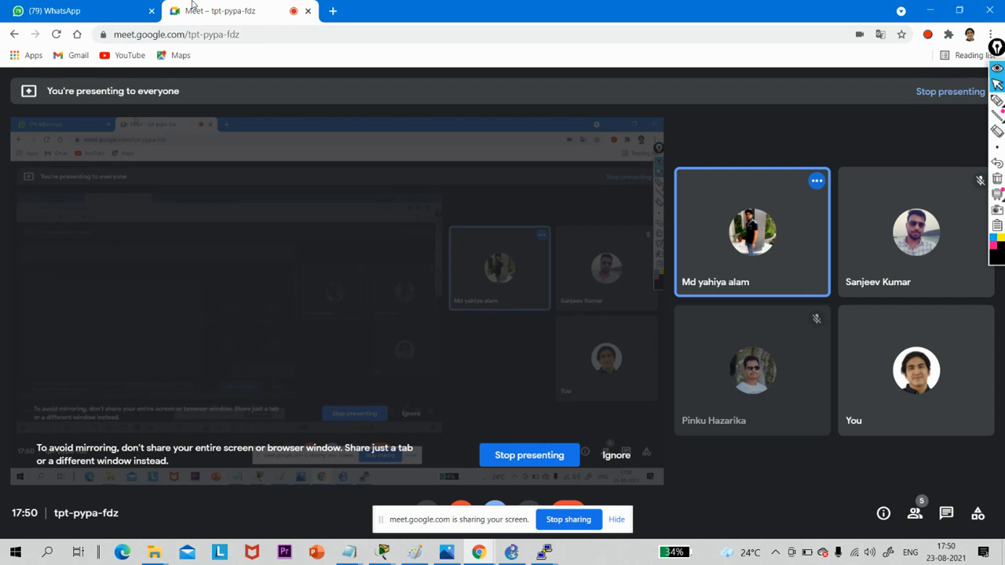
pyautogui.click(53, 8)
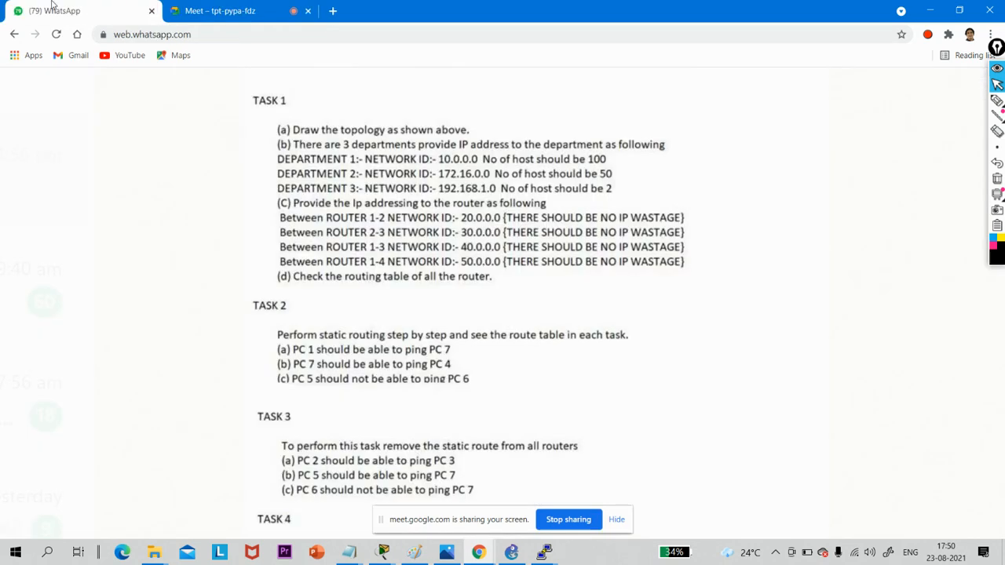
pyautogui.scroll(-1, 341, 325)
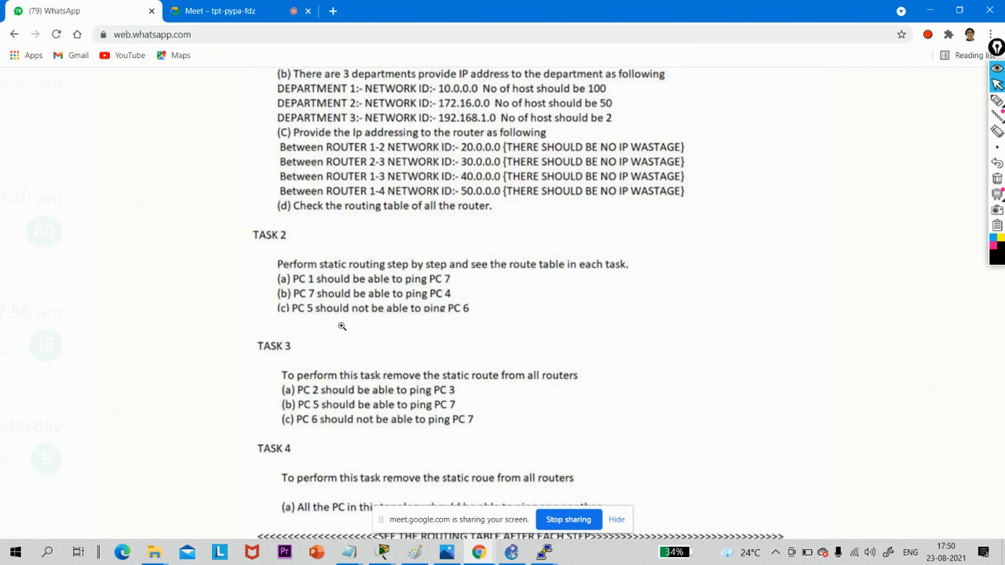
pyautogui.click(929, 10)
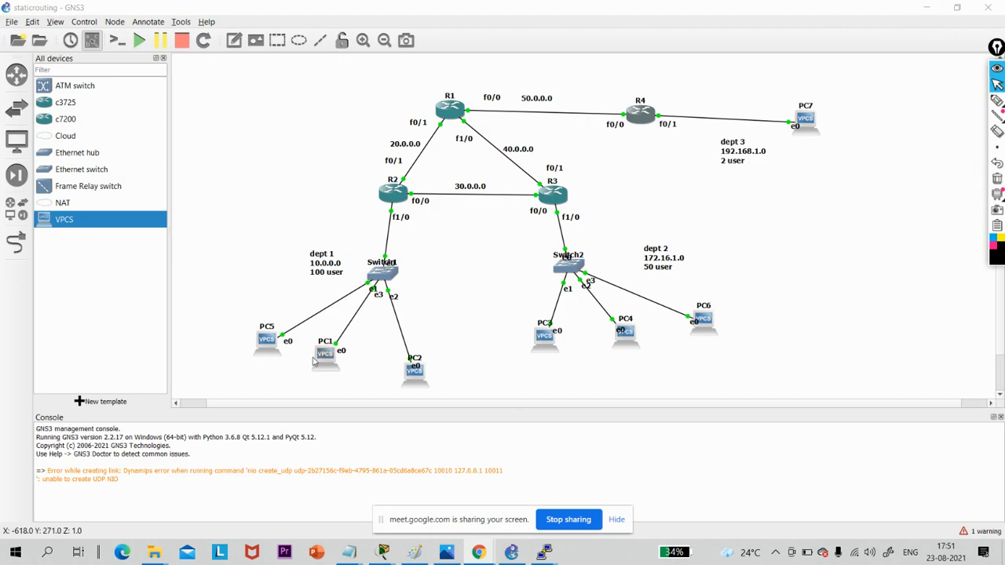
# - Circle PC1 and PC7 on the topology with the pen, trace the route between them, and clear the annotations
pyautogui.click(996, 100)
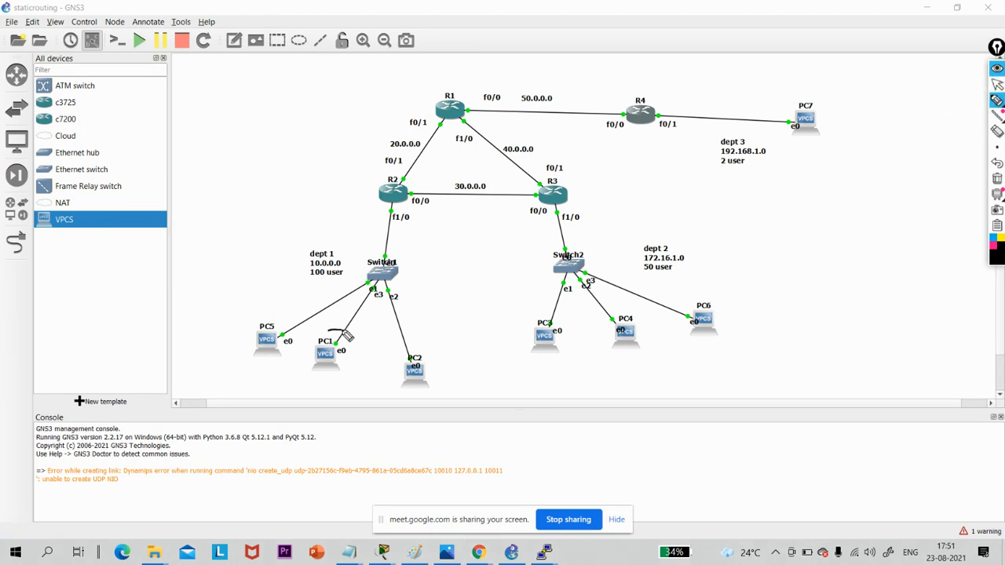
pyautogui.moveTo(352, 336); pyautogui.dragTo(344, 333)
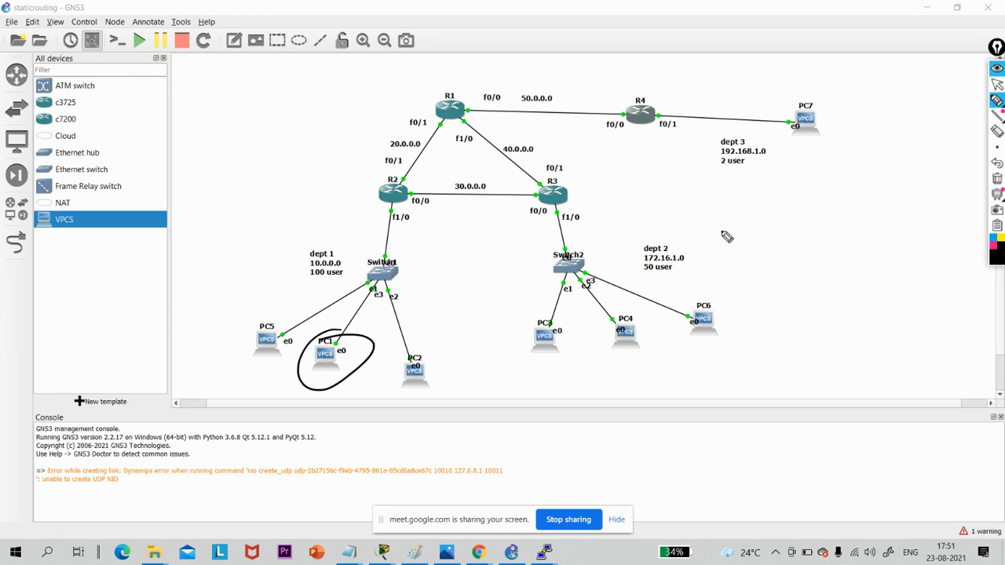
pyautogui.moveTo(804, 92)
pyautogui.mouseDown()
pyautogui.moveTo(769, 139)
pyautogui.moveTo(774, 100)
pyautogui.mouseUp()
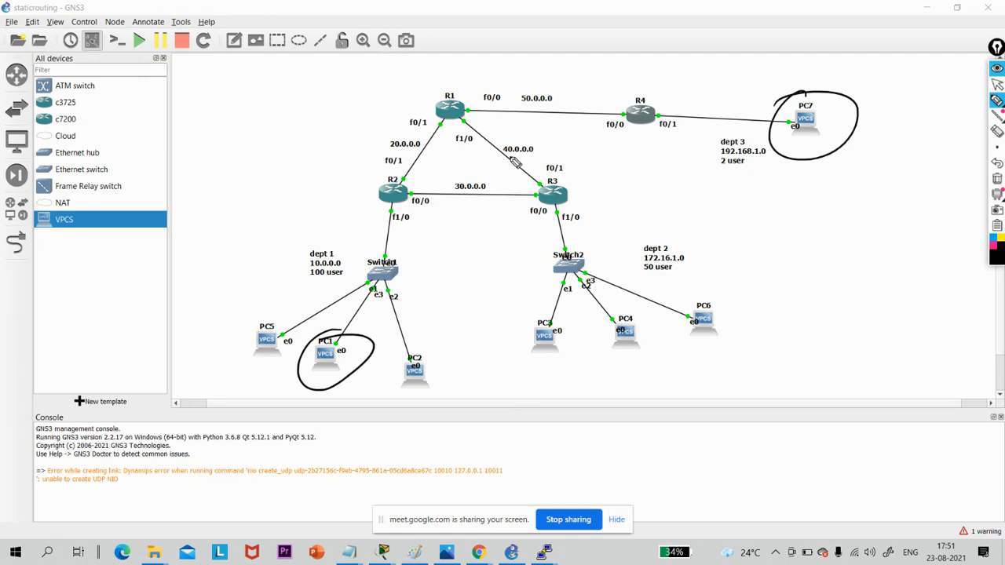
pyautogui.moveTo(387, 279)
pyautogui.mouseDown()
pyautogui.moveTo(432, 204)
pyautogui.moveTo(559, 182)
pyautogui.moveTo(482, 120)
pyautogui.moveTo(488, 104)
pyautogui.moveTo(800, 119)
pyautogui.moveTo(777, 110)
pyautogui.moveTo(783, 141)
pyautogui.moveTo(800, 127)
pyautogui.moveTo(571, 116)
pyautogui.moveTo(496, 129)
pyautogui.moveTo(536, 211)
pyautogui.moveTo(408, 200)
pyautogui.moveTo(349, 347)
pyautogui.moveTo(375, 339)
pyautogui.moveTo(342, 335)
pyautogui.moveTo(394, 144)
pyautogui.moveTo(454, 89)
pyautogui.moveTo(783, 95)
pyautogui.moveTo(755, 105)
pyautogui.mouseUp()
pyautogui.click(997, 178)
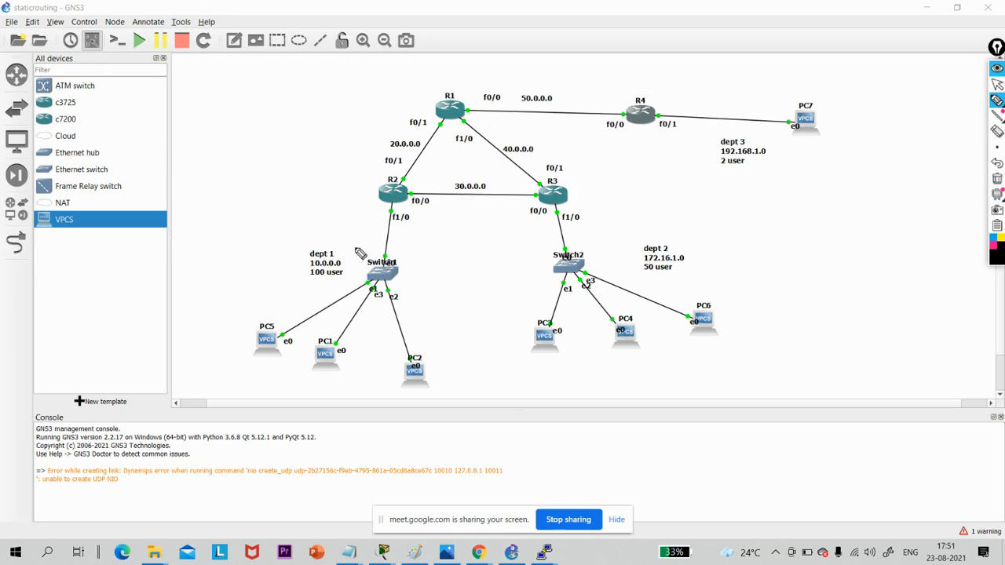
# - Trace the longer path from PC1 through R2, R3, R1 and R4 to PC7, mark its four routers, and clear the annotations
pyautogui.moveTo(332, 361)
pyautogui.mouseDown()
pyautogui.moveTo(433, 199)
pyautogui.moveTo(570, 173)
pyautogui.moveTo(567, 115)
pyautogui.moveTo(794, 126)
pyautogui.mouseUp()
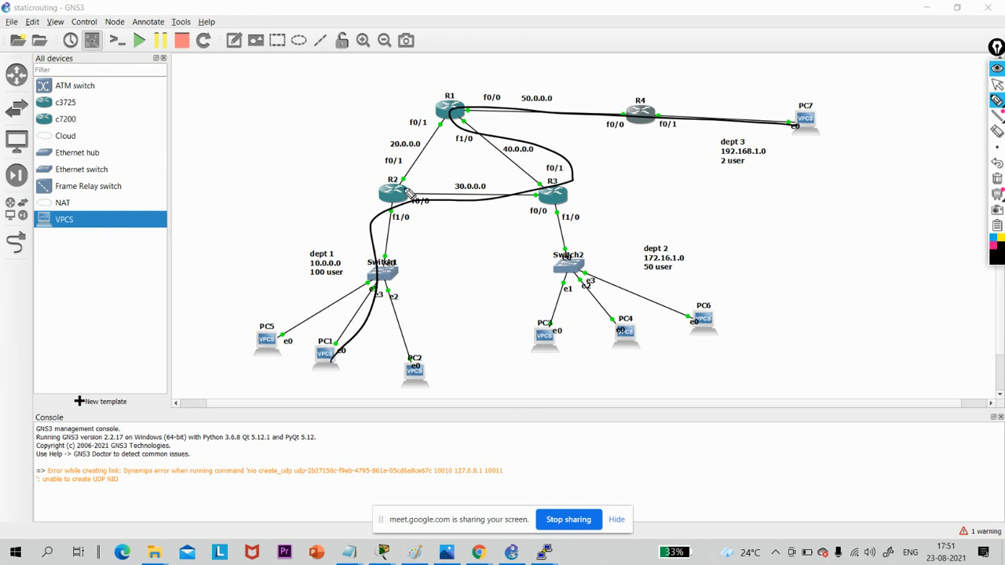
pyautogui.moveTo(411, 197)
pyautogui.mouseDown()
pyautogui.moveTo(380, 217)
pyautogui.moveTo(419, 188)
pyautogui.mouseUp()
pyautogui.moveTo(553, 177); pyautogui.dragTo(531, 170)
pyautogui.moveTo(452, 91)
pyautogui.mouseDown()
pyautogui.moveTo(481, 111)
pyautogui.moveTo(443, 105)
pyautogui.mouseUp()
pyautogui.moveTo(652, 94); pyautogui.dragTo(628, 100)
pyautogui.click(996, 179)
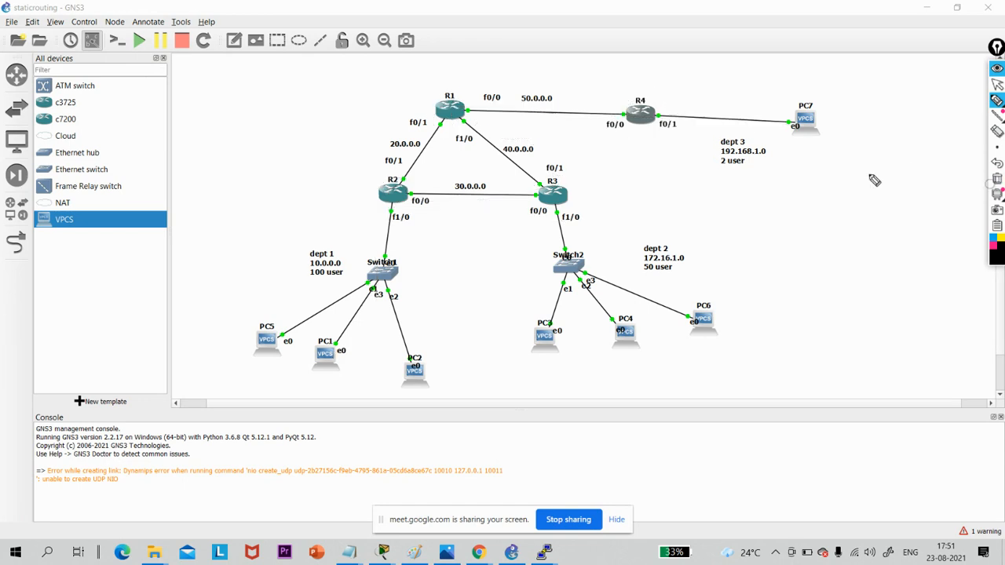
# - Trace the shorter path from PC1 through R2, R1 and R4, circle those routers, clear the annotations and return to the cursor
pyautogui.moveTo(363, 333)
pyautogui.mouseDown()
pyautogui.moveTo(572, 99)
pyautogui.moveTo(706, 112)
pyautogui.mouseUp()
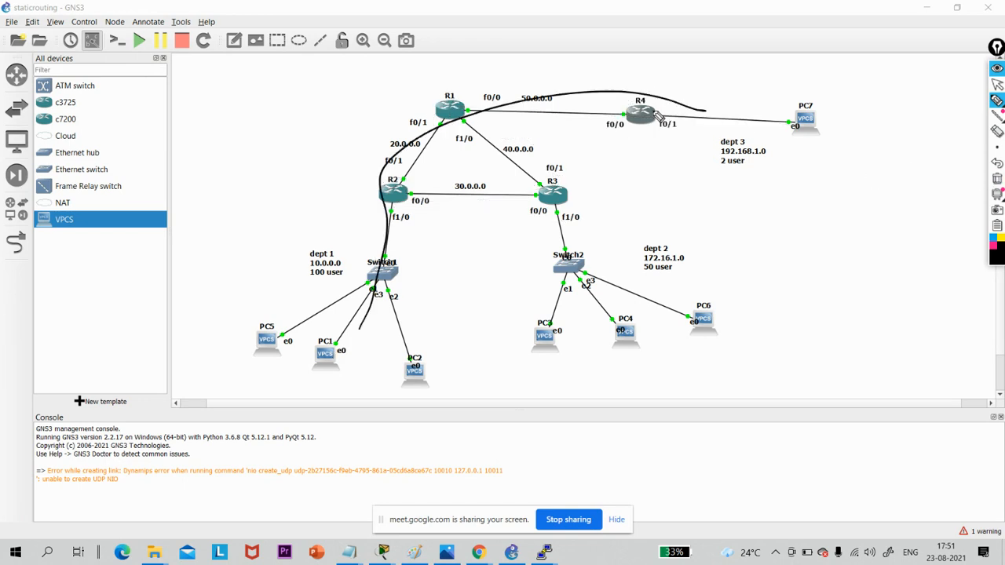
pyautogui.moveTo(407, 179); pyautogui.dragTo(420, 182)
pyautogui.moveTo(467, 91)
pyautogui.mouseDown()
pyautogui.moveTo(599, 97)
pyautogui.moveTo(627, 112)
pyautogui.mouseUp()
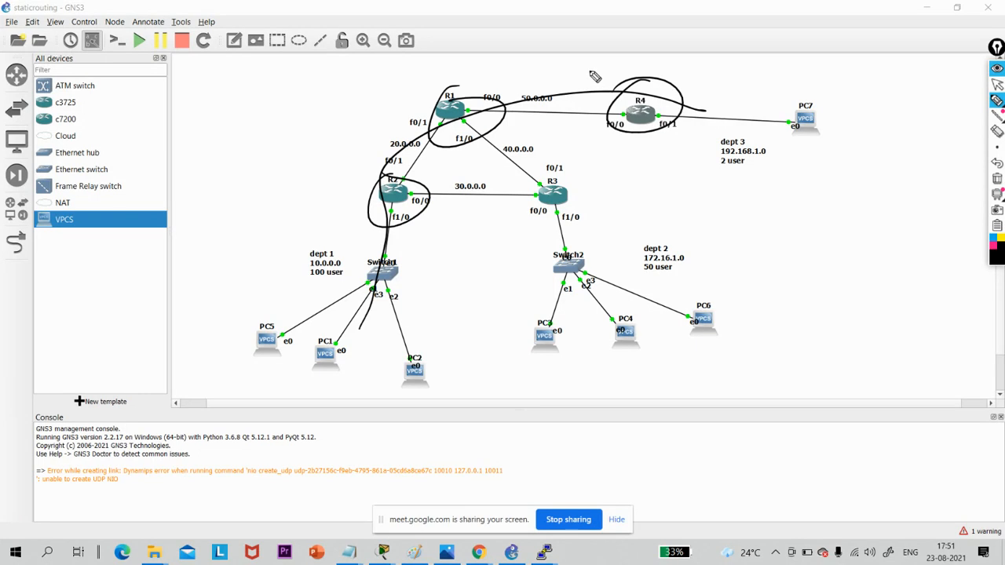
pyautogui.click(997, 179)
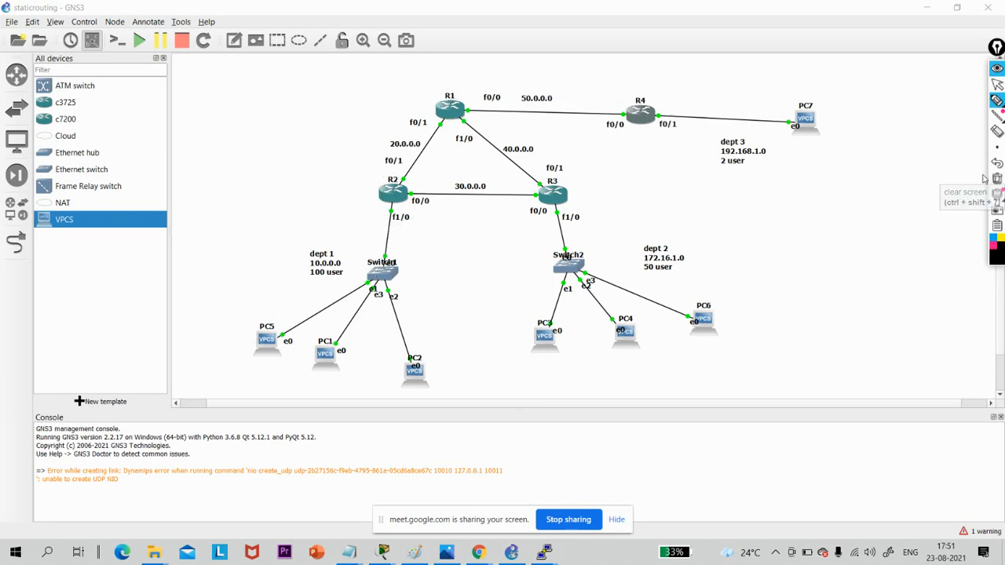
pyautogui.click(997, 84)
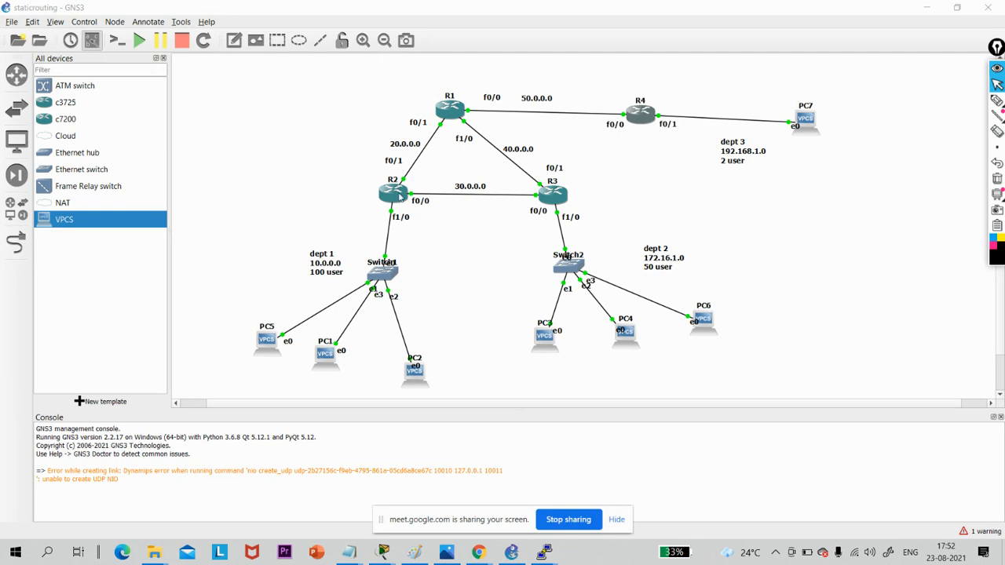
# - Circle R2 on the topology with the pen, add a freehand mark over the device list, and clear the annotations
pyautogui.click(997, 100)
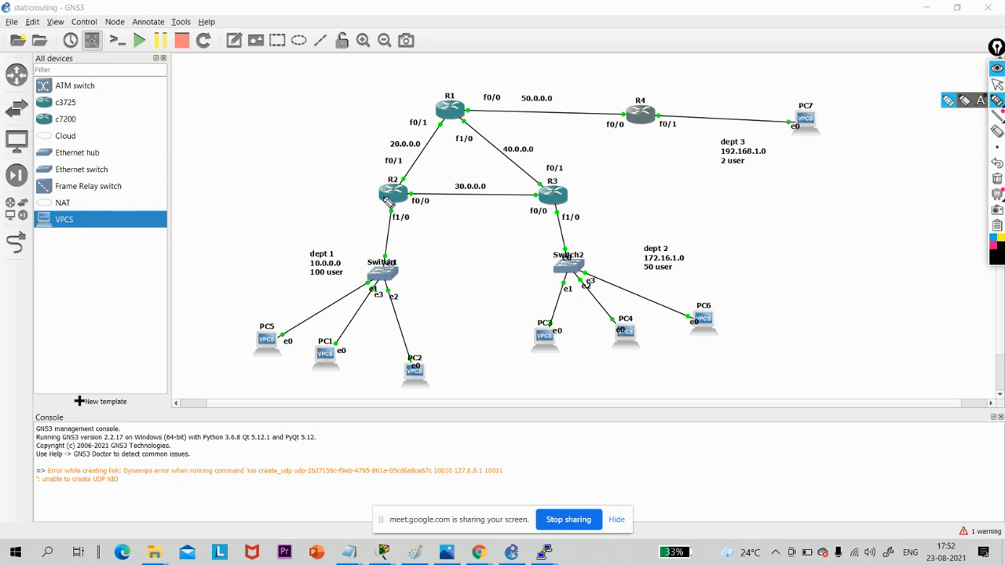
pyautogui.moveTo(408, 175)
pyautogui.mouseDown()
pyautogui.moveTo(392, 157)
pyautogui.moveTo(352, 169)
pyautogui.mouseUp()
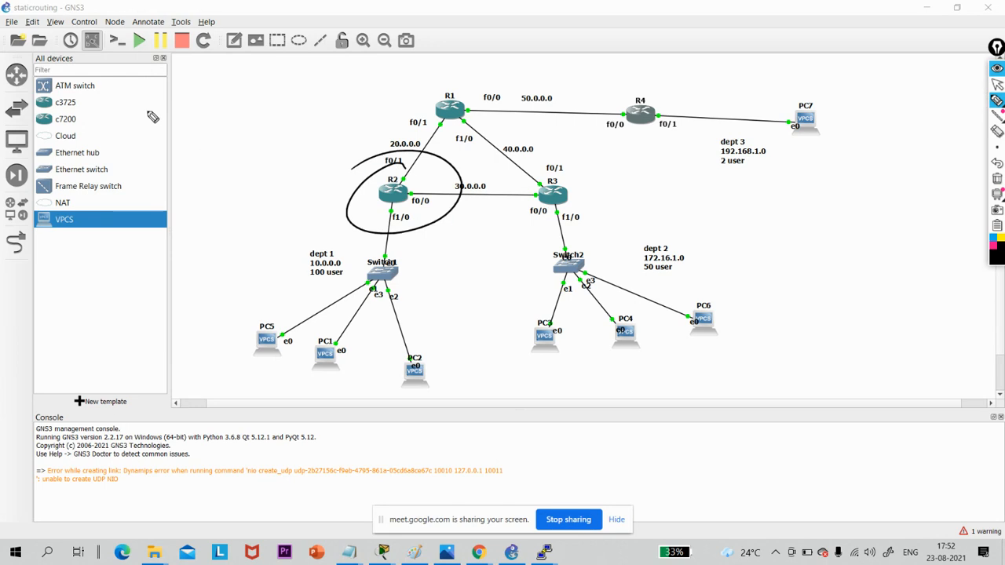
pyautogui.moveTo(168, 146)
pyautogui.mouseDown()
pyautogui.moveTo(157, 159)
pyautogui.moveTo(165, 190)
pyautogui.mouseUp()
pyautogui.click(997, 178)
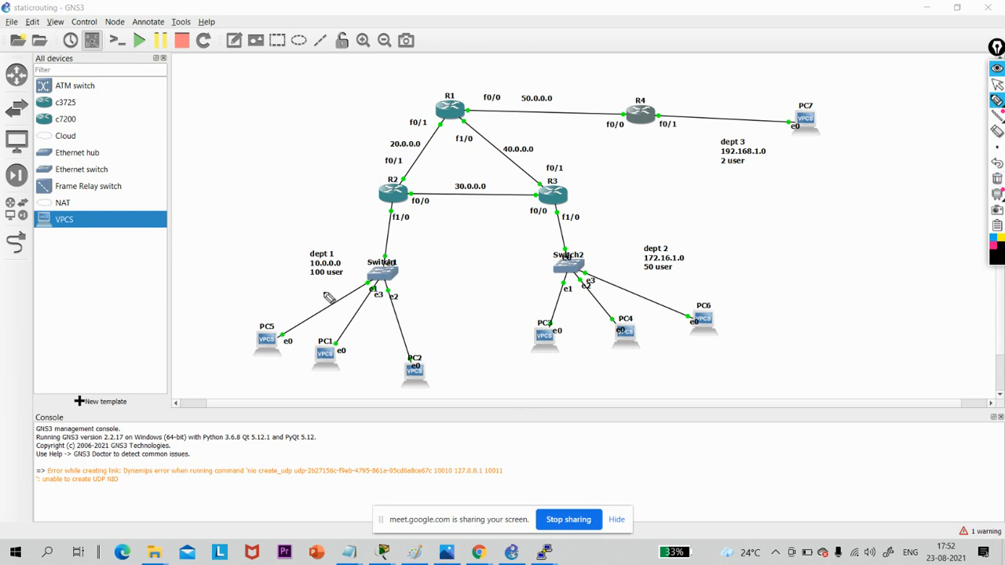
# - Circle the dept 1 and dept 3 labels and the 50.0.0.0, 40.0.0.0, 20.0.0.0 and 30.0.0.0 networks, and clear the annotations
pyautogui.moveTo(318, 234)
pyautogui.mouseDown()
pyautogui.moveTo(333, 238)
pyautogui.moveTo(275, 251)
pyautogui.mouseUp()
pyautogui.moveTo(760, 140)
pyautogui.mouseDown()
pyautogui.moveTo(737, 202)
pyautogui.moveTo(759, 133)
pyautogui.mouseUp()
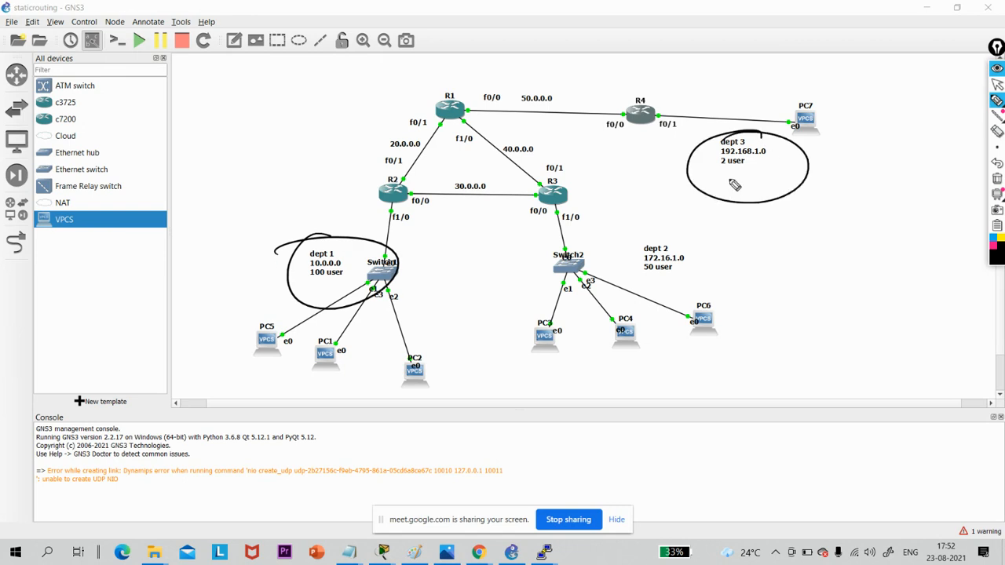
pyautogui.moveTo(537, 110)
pyautogui.mouseDown()
pyautogui.moveTo(531, 133)
pyautogui.moveTo(542, 136)
pyautogui.mouseUp()
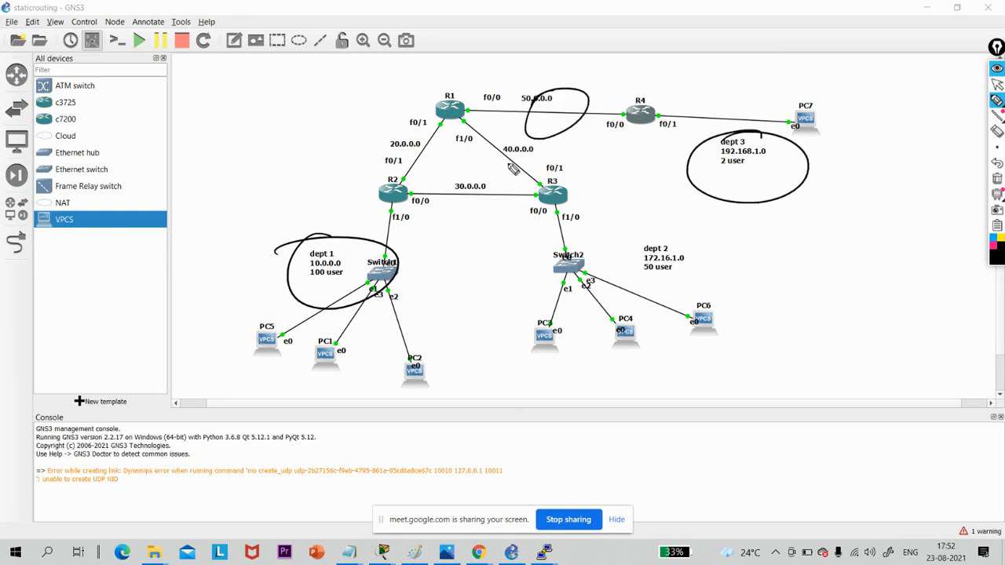
pyautogui.moveTo(514, 169); pyautogui.dragTo(502, 179)
pyautogui.moveTo(408, 149); pyautogui.dragTo(411, 166)
pyautogui.moveTo(486, 196)
pyautogui.mouseDown()
pyautogui.moveTo(473, 217)
pyautogui.moveTo(496, 174)
pyautogui.mouseUp()
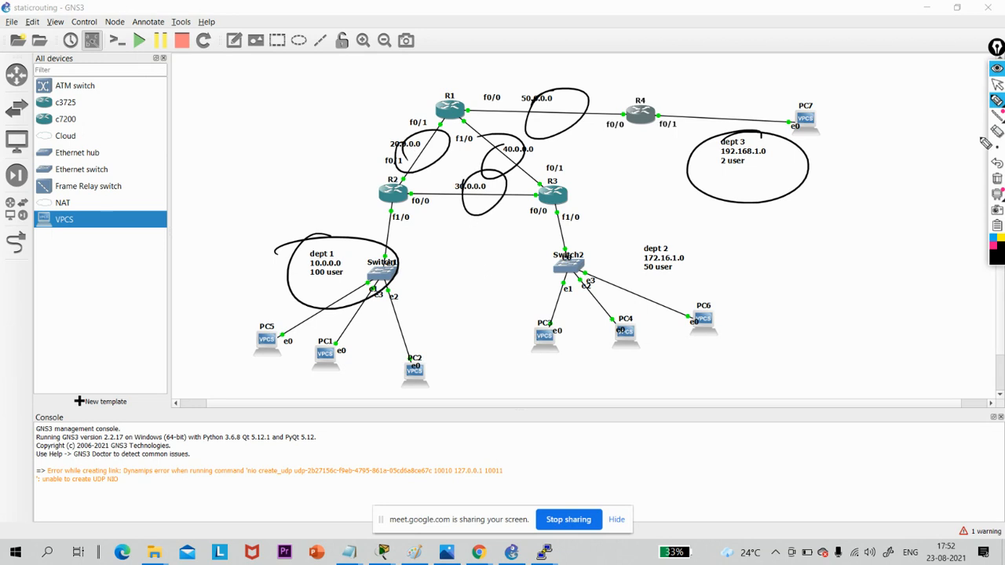
pyautogui.click(997, 178)
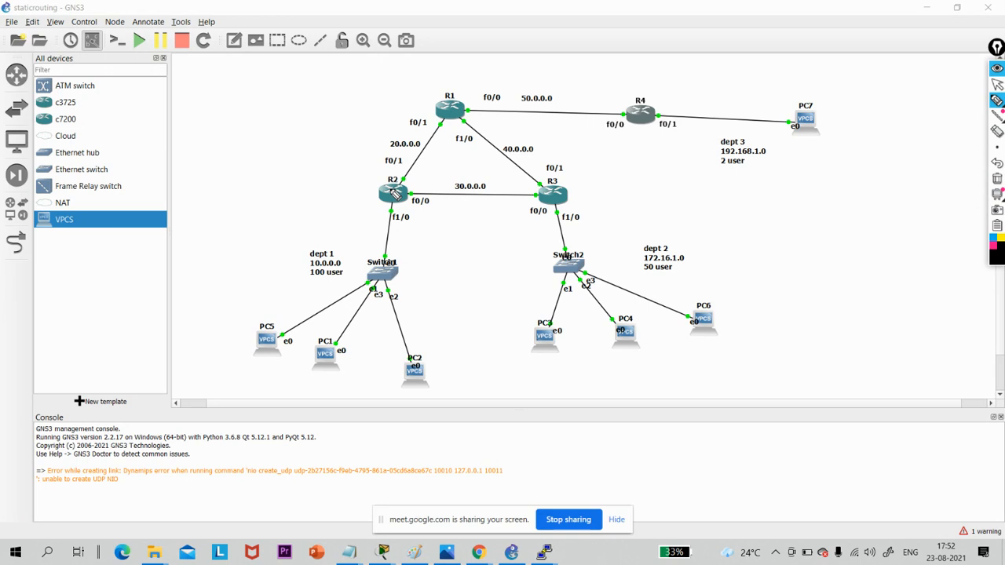
# - Circle only the dept 1 10.0.0.0 and dept 3 192.168.1.0 network labels, and clear the annotations
pyautogui.moveTo(342, 242)
pyautogui.mouseDown()
pyautogui.moveTo(312, 252)
pyautogui.moveTo(347, 244)
pyautogui.mouseUp()
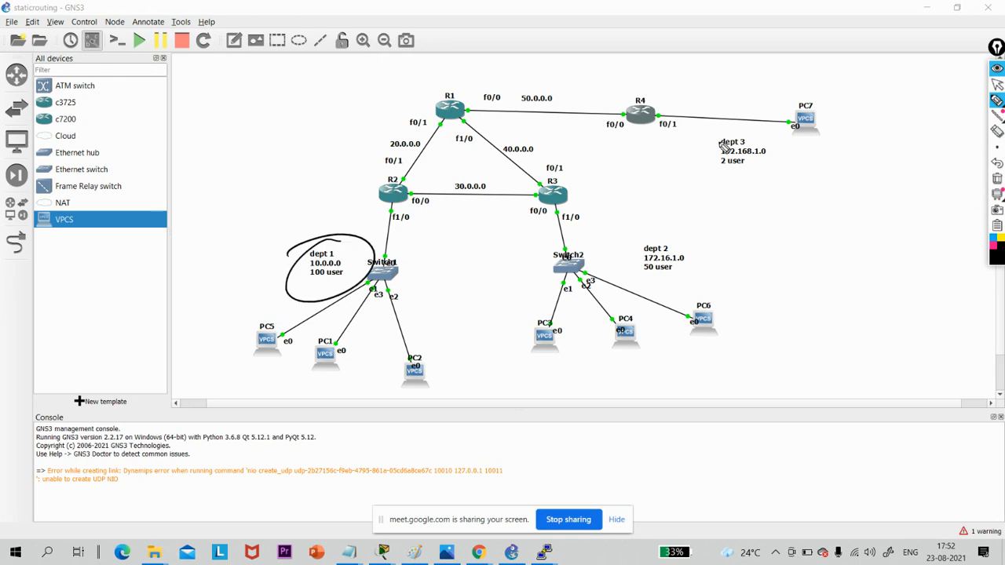
pyautogui.moveTo(752, 133)
pyautogui.mouseDown()
pyautogui.moveTo(698, 157)
pyautogui.moveTo(710, 140)
pyautogui.mouseUp()
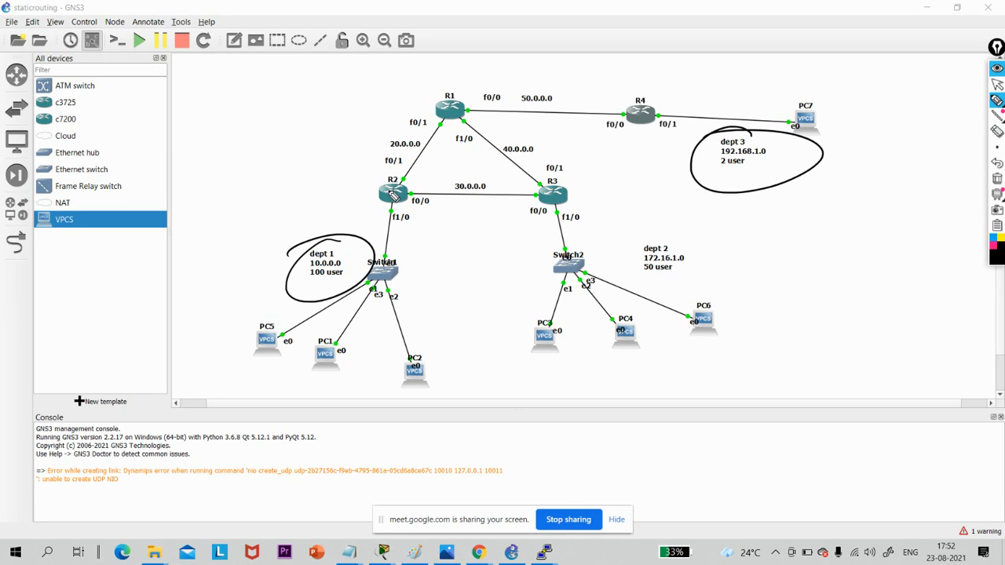
pyautogui.click(996, 178)
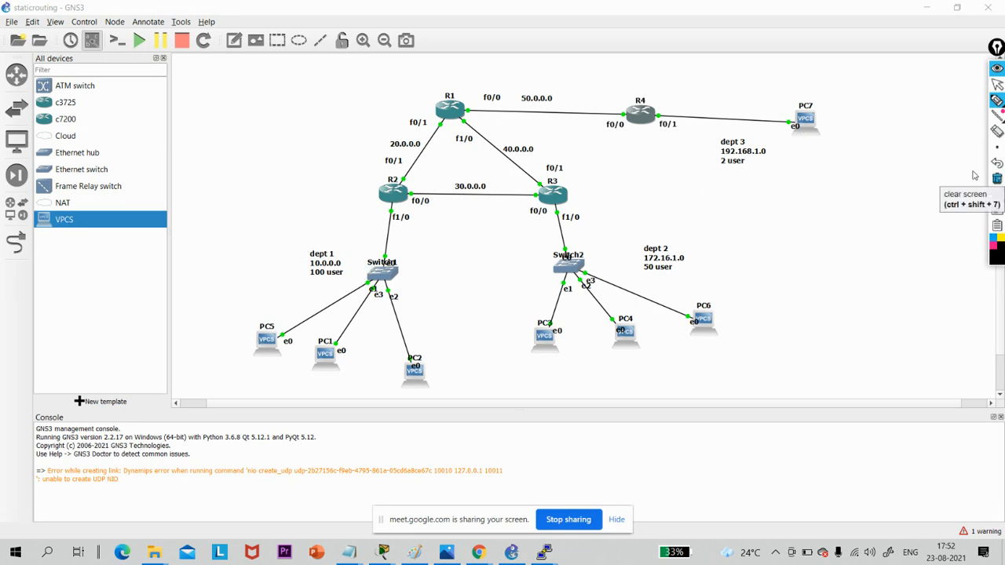
# - Underline dept 3's label, mark R2's paths to R1 and R3, circle next hops R1 f0/1 and R3 f0/0, and clear the annotations
pyautogui.moveTo(727, 178); pyautogui.dragTo(761, 167)
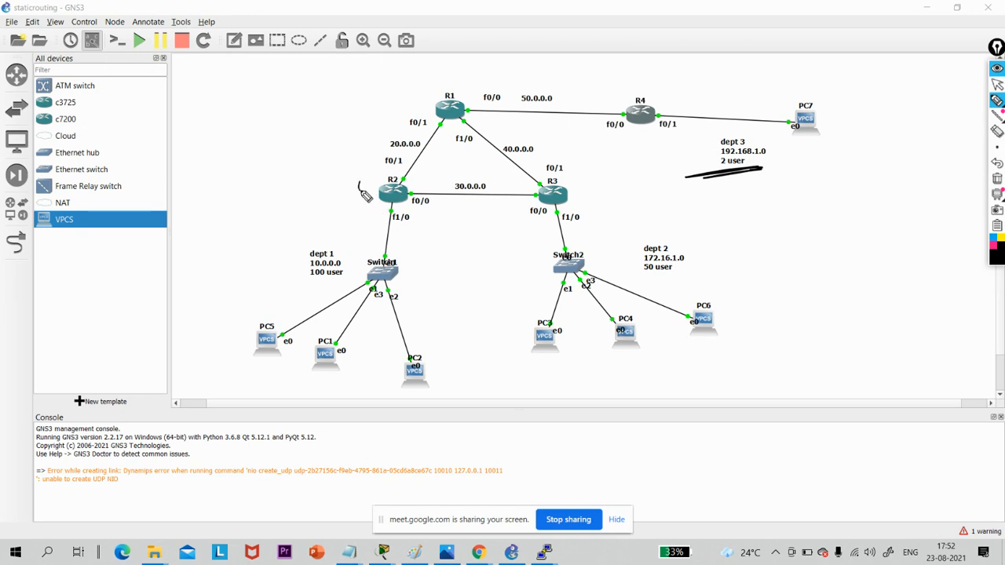
pyautogui.moveTo(359, 190); pyautogui.dragTo(477, 79)
pyautogui.moveTo(444, 118)
pyautogui.mouseDown()
pyautogui.moveTo(435, 125)
pyautogui.moveTo(447, 126)
pyautogui.moveTo(427, 124)
pyautogui.mouseUp()
pyautogui.moveTo(408, 212)
pyautogui.mouseDown()
pyautogui.moveTo(521, 213)
pyautogui.moveTo(550, 192)
pyautogui.moveTo(528, 191)
pyautogui.moveTo(538, 202)
pyautogui.mouseUp()
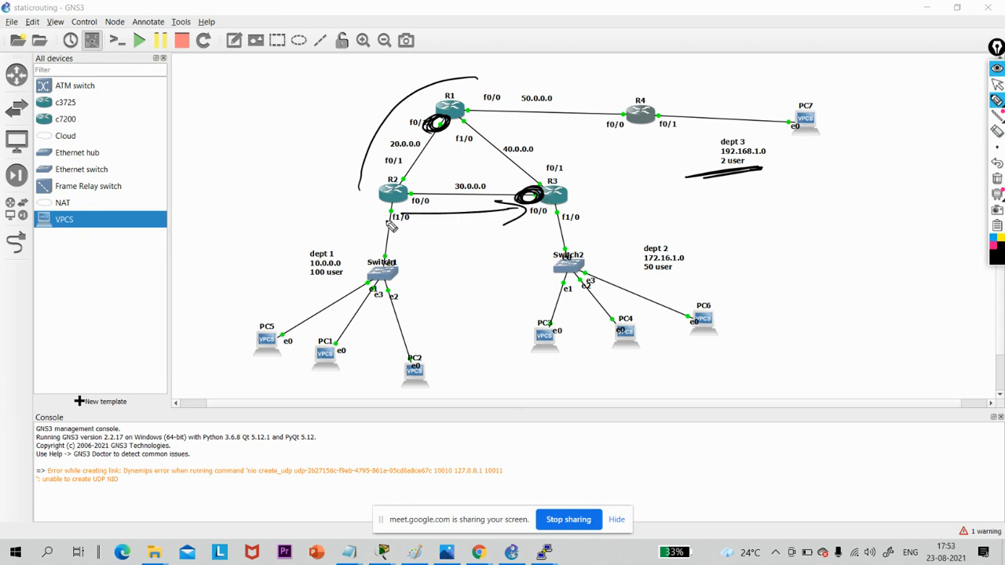
pyautogui.moveTo(457, 117)
pyautogui.mouseDown()
pyautogui.moveTo(426, 135)
pyautogui.moveTo(441, 143)
pyautogui.moveTo(438, 132)
pyautogui.mouseUp()
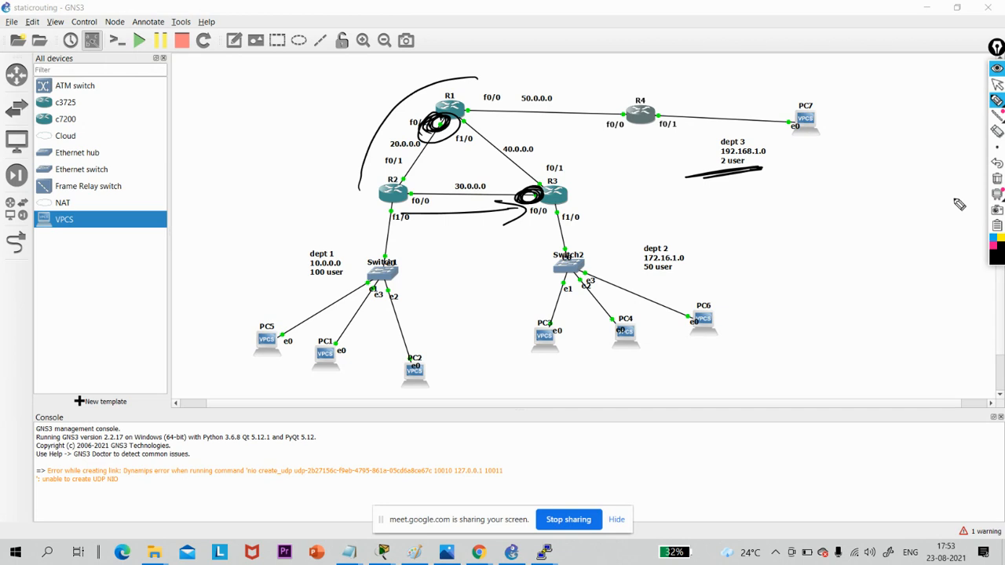
pyautogui.click(997, 179)
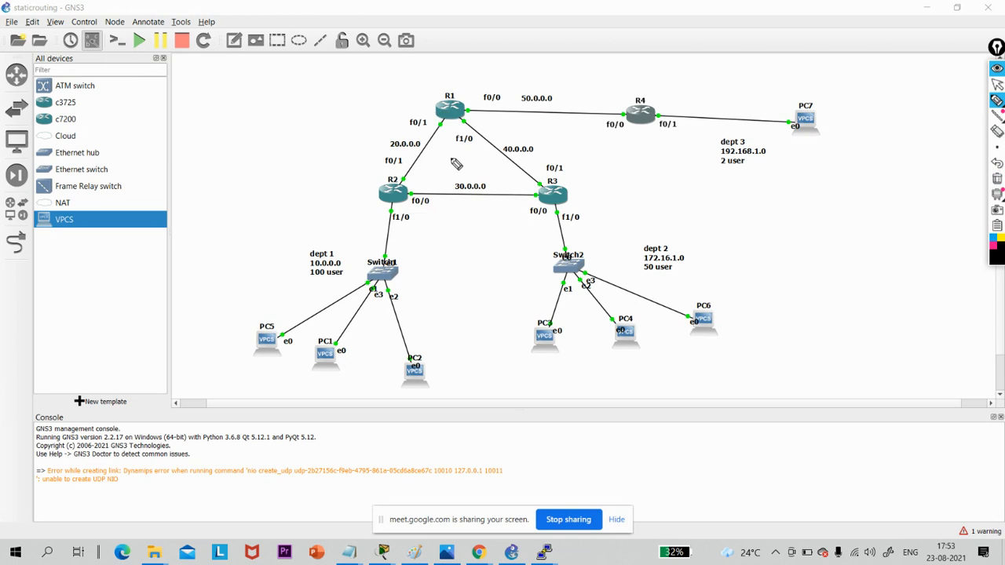
pyautogui.click(997, 84)
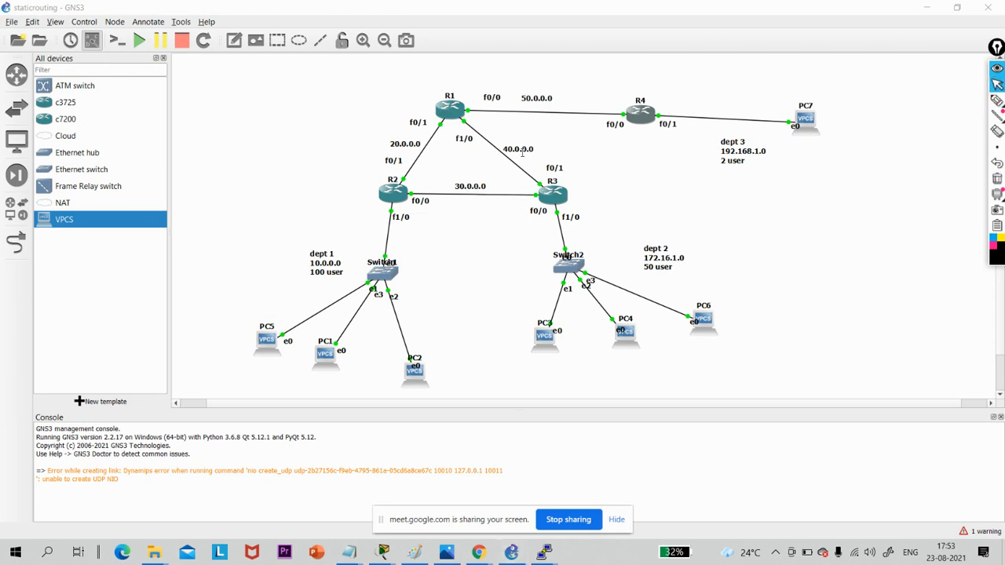
# - Circle R1 with the pen and handwrite its required destination networks 10 and 192.168.1.0 above it
pyautogui.click(997, 99)
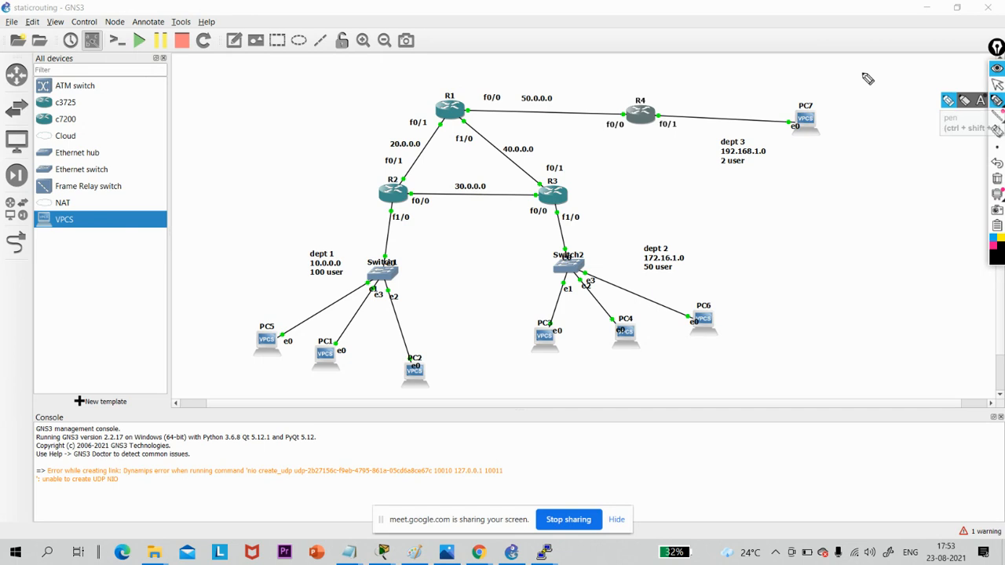
pyautogui.moveTo(465, 94); pyautogui.dragTo(433, 113)
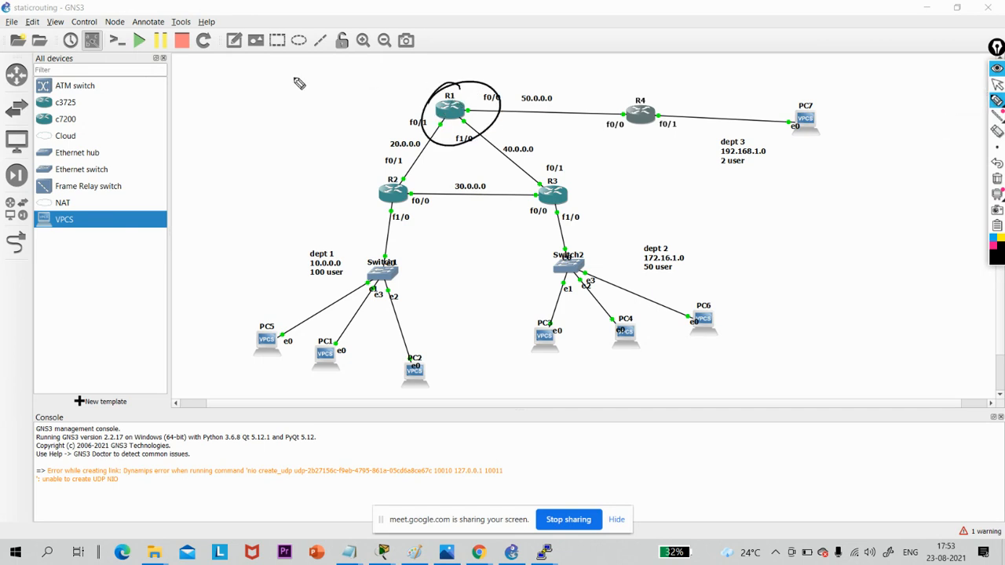
pyautogui.moveTo(302, 71)
pyautogui.mouseDown()
pyautogui.moveTo(310, 102)
pyautogui.moveTo(323, 71)
pyautogui.mouseUp()
pyautogui.moveTo(346, 91)
pyautogui.mouseDown()
pyautogui.moveTo(351, 77)
pyautogui.moveTo(432, 74)
pyautogui.mouseUp()
pyautogui.moveTo(438, 72); pyautogui.dragTo(451, 72)
pyautogui.moveTo(479, 54)
pyautogui.mouseDown()
pyautogui.moveTo(474, 63)
pyautogui.moveTo(524, 62)
pyautogui.mouseUp()
pyautogui.moveTo(546, 42); pyautogui.dragTo(547, 42)
pyautogui.click(535, 57)
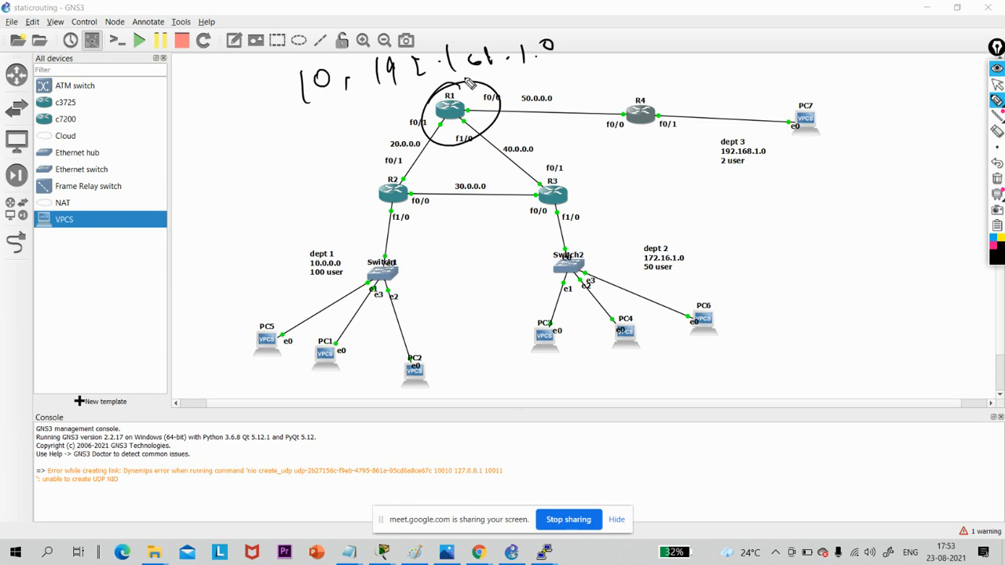
# - Ring the handwritten networks, circle R1's next-hop interfaces R2 f0/1 and R4 f0/0, and clear the annotations
pyautogui.moveTo(312, 124)
pyautogui.mouseDown()
pyautogui.moveTo(600, 63)
pyautogui.moveTo(281, 145)
pyautogui.moveTo(322, 133)
pyautogui.mouseUp()
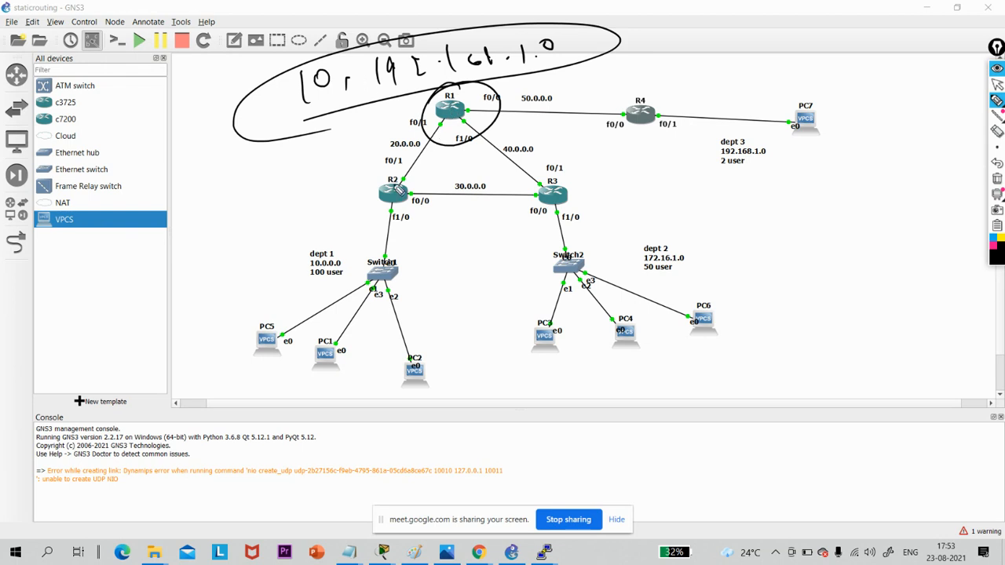
pyautogui.moveTo(409, 177); pyautogui.dragTo(401, 176)
pyautogui.moveTo(625, 110); pyautogui.dragTo(616, 116)
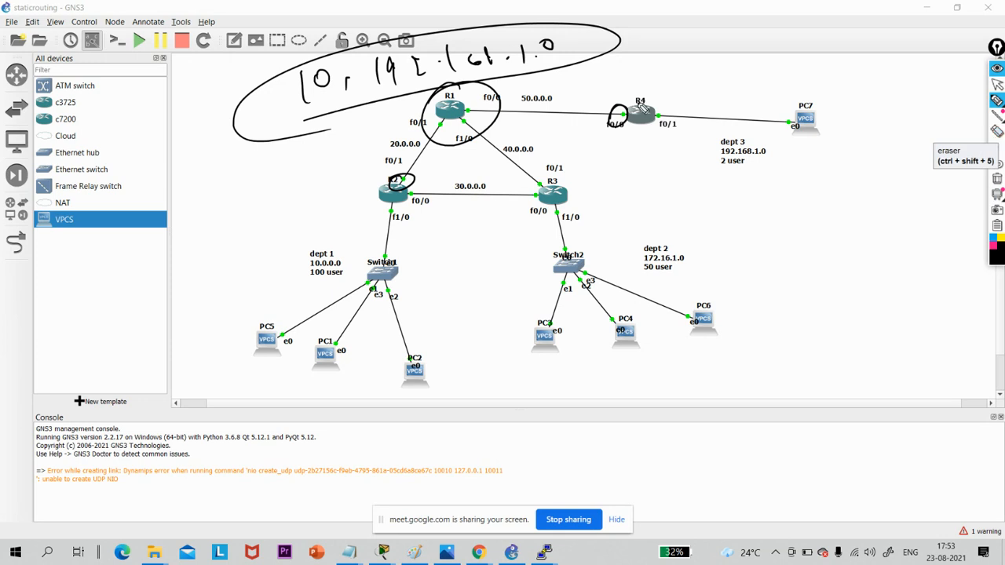
pyautogui.click(996, 178)
# - Circle R4, write and ring network 10 above it, circle its next hop R1 f0/0, and clear the annotations
pyautogui.moveTo(642, 96)
pyautogui.mouseDown()
pyautogui.moveTo(597, 130)
pyautogui.moveTo(680, 110)
pyautogui.mouseUp()
pyautogui.moveTo(650, 59)
pyautogui.mouseDown()
pyautogui.moveTo(650, 88)
pyautogui.moveTo(668, 61)
pyautogui.moveTo(648, 80)
pyautogui.mouseUp()
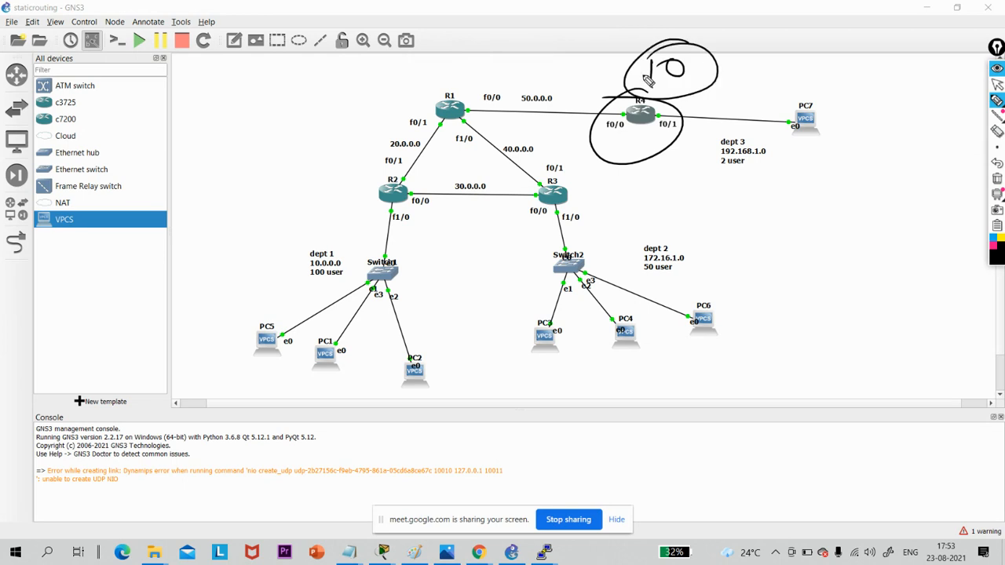
pyautogui.moveTo(470, 115)
pyautogui.mouseDown()
pyautogui.moveTo(460, 101)
pyautogui.moveTo(494, 99)
pyautogui.moveTo(468, 95)
pyautogui.mouseUp()
pyautogui.click(990, 178)
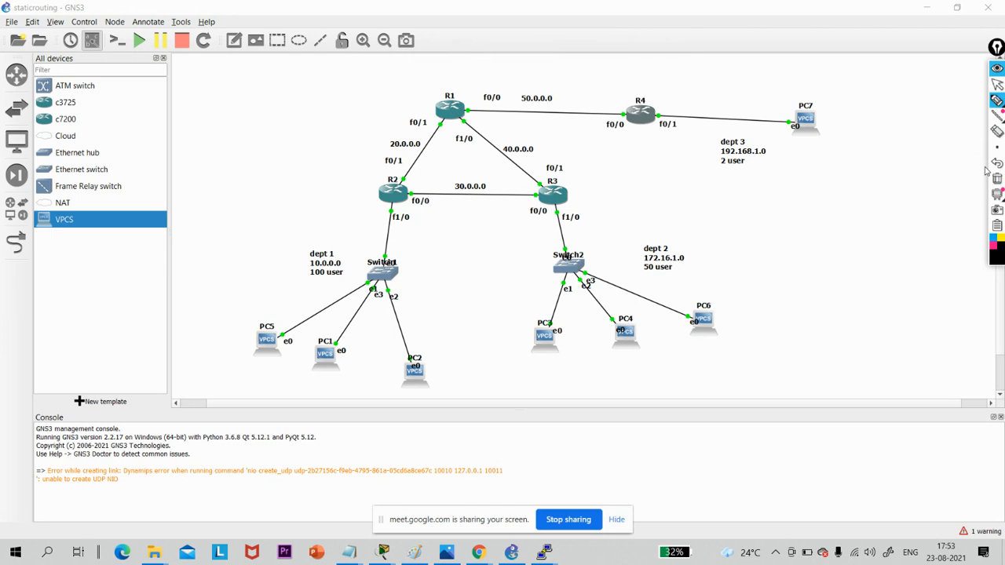
# - Put away the annotation pen, switch to R2's PuTTY console, and enter global configuration mode with configure terminal
pyautogui.click(997, 84)
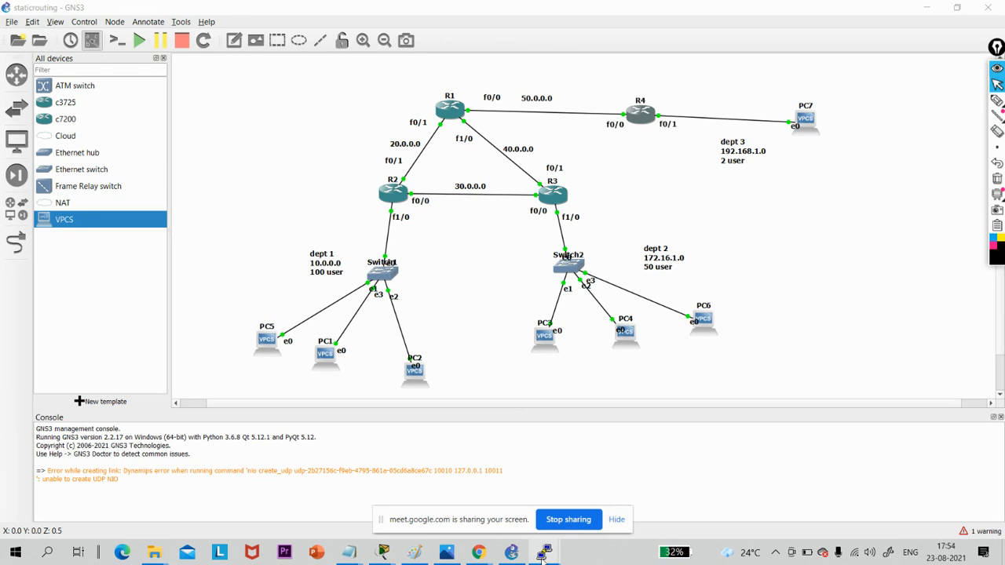
pyautogui.moveTo(541, 556)
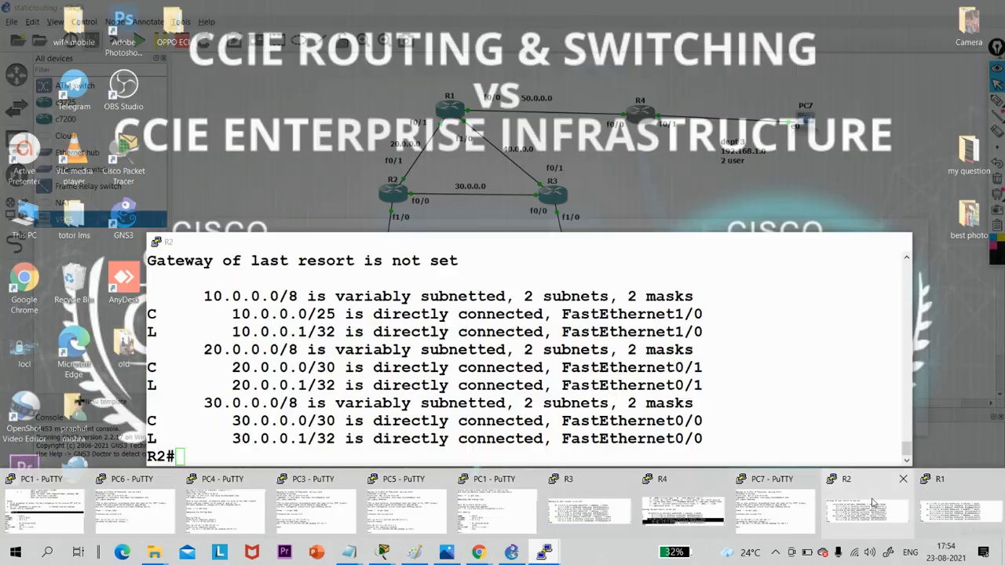
pyautogui.click(863, 510)
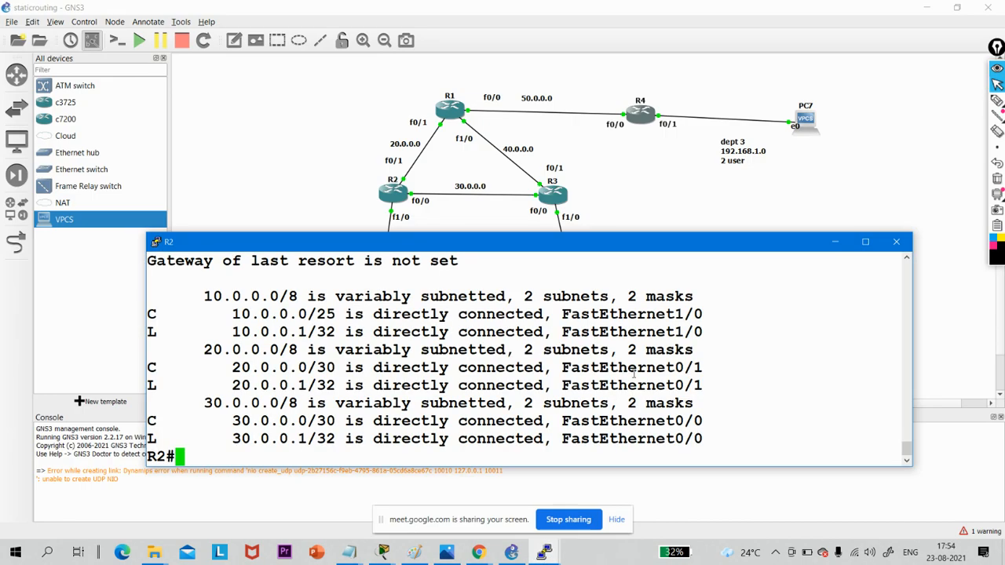
pyautogui.press('Return')
pyautogui.press('Return')
pyautogui.press('Return')
pyautogui.write('conf')
pyautogui.press('Tab')
pyautogui.write('t')
pyautogui.press('Tab')
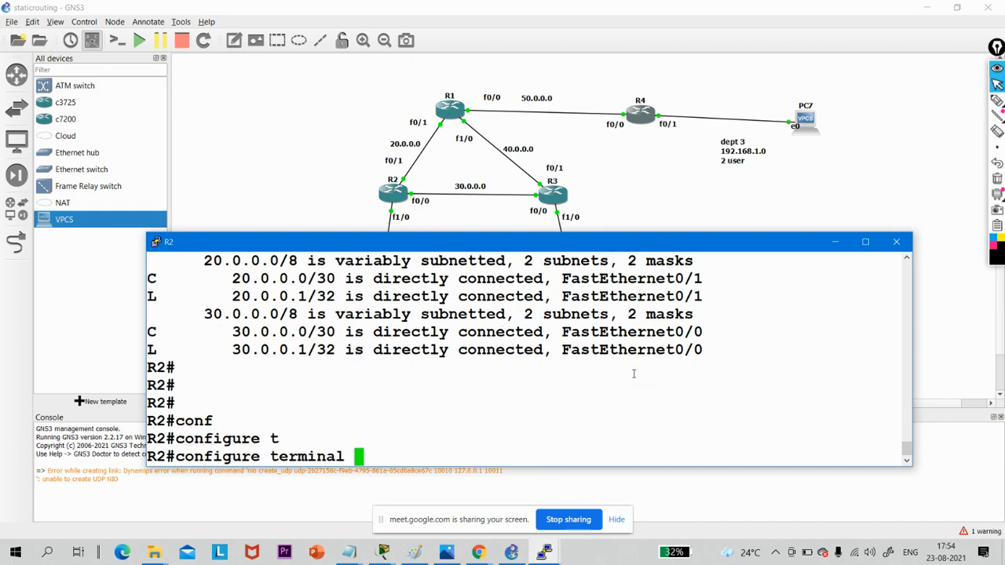
pyautogui.press('Return')
pyautogui.press('Return')
pyautogui.press('Return')
pyautogui.press('Return')
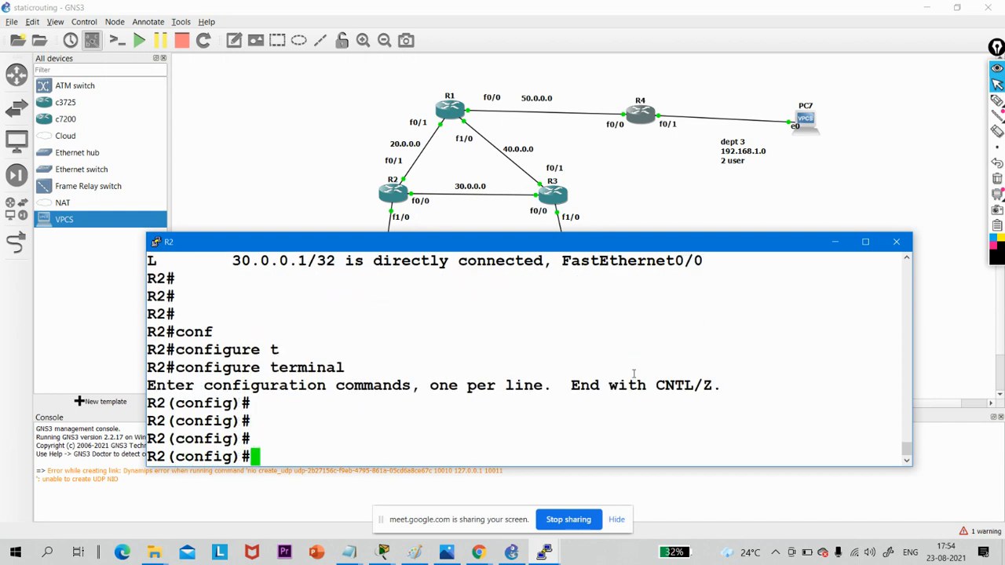
# - Add a static route on R2 to network 192.168.1.0 with mask 255.255.255.252 via next hop 20.0.0.2
pyautogui.write('ip ro')
pyautogui.press('Tab')
pyautogui.write('ut')
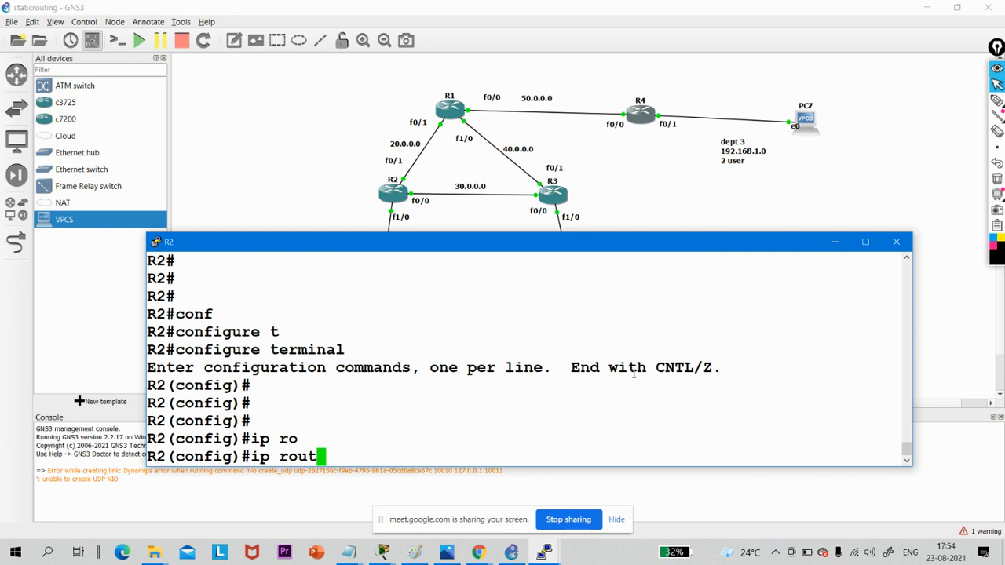
pyautogui.write('e ')
pyautogui.write('92')
pyautogui.press('BackSpace')
pyautogui.press('BackSpace')
pyautogui.write('192')
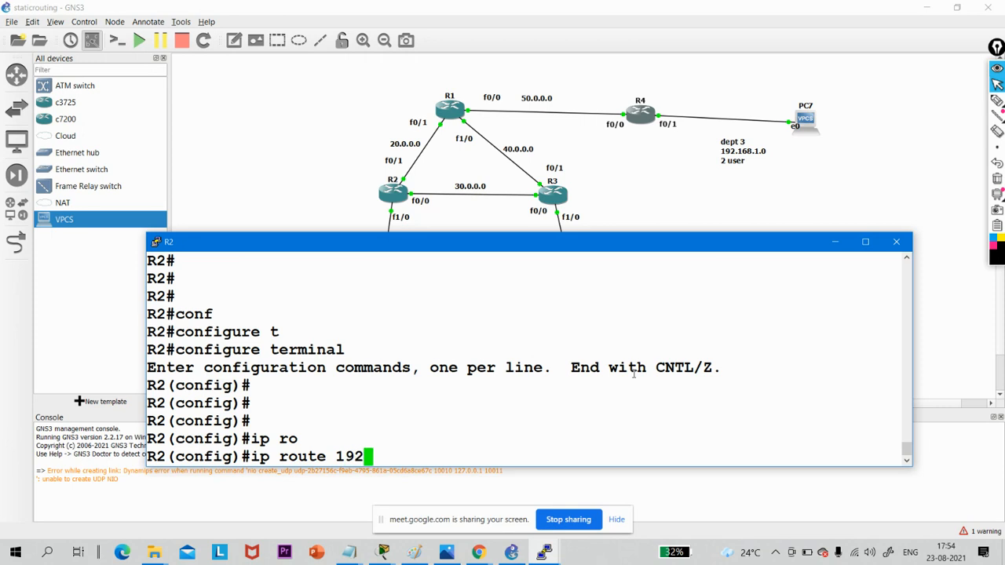
pyautogui.write('.168.1.0 ')
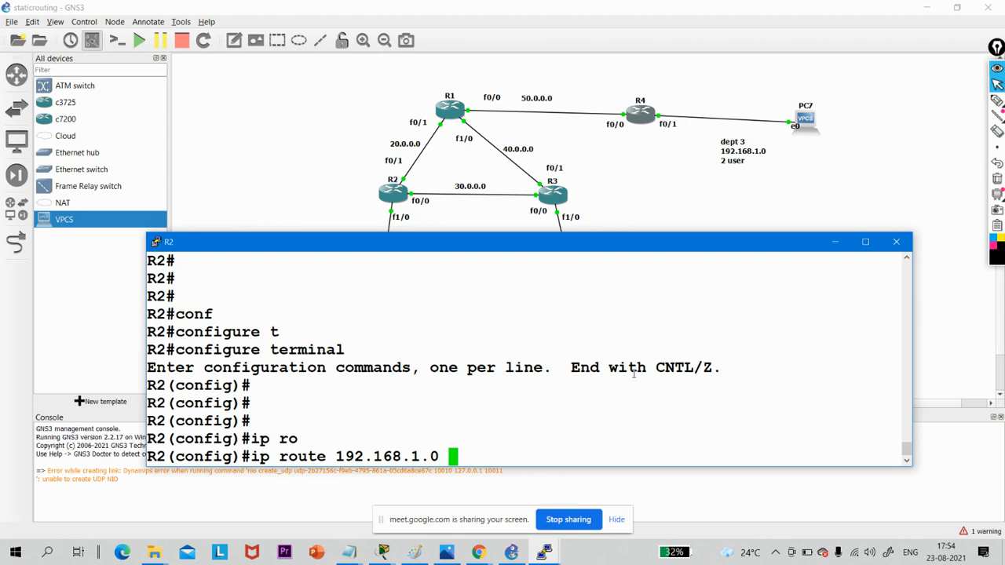
pyautogui.write('255.255.')
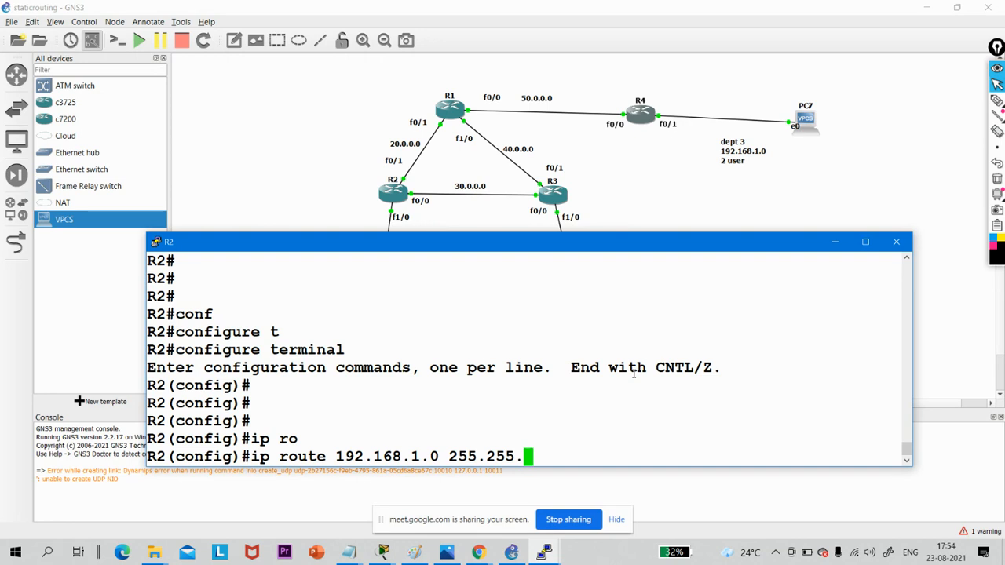
pyautogui.write('255.252')
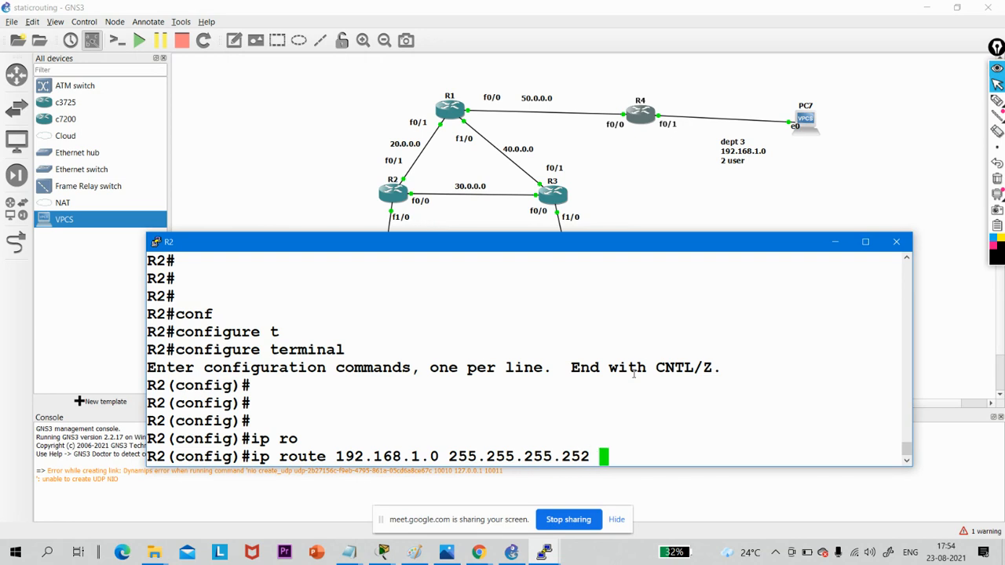
pyautogui.write(' 20.0.0.')
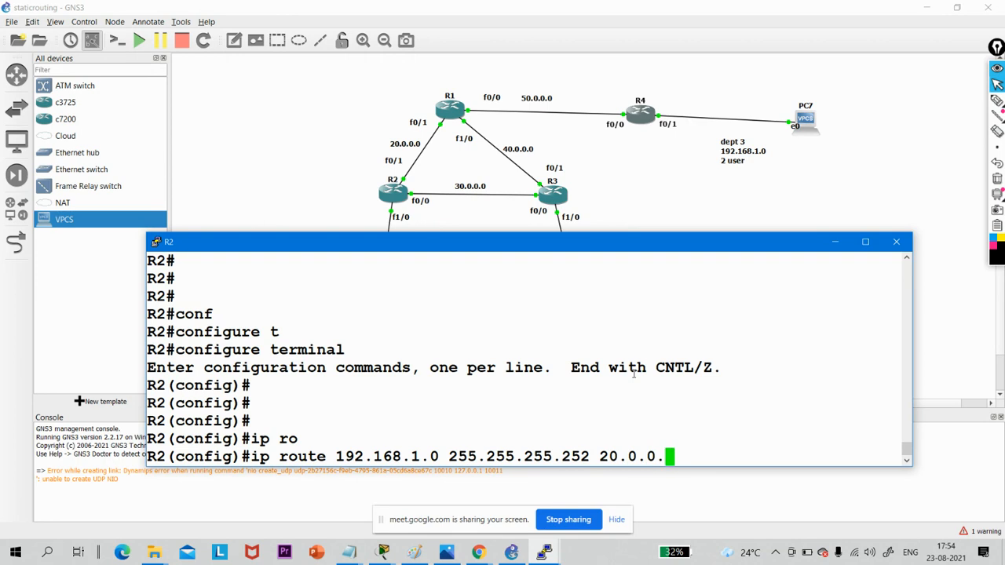
pyautogui.write('2')
pyautogui.press('Return')
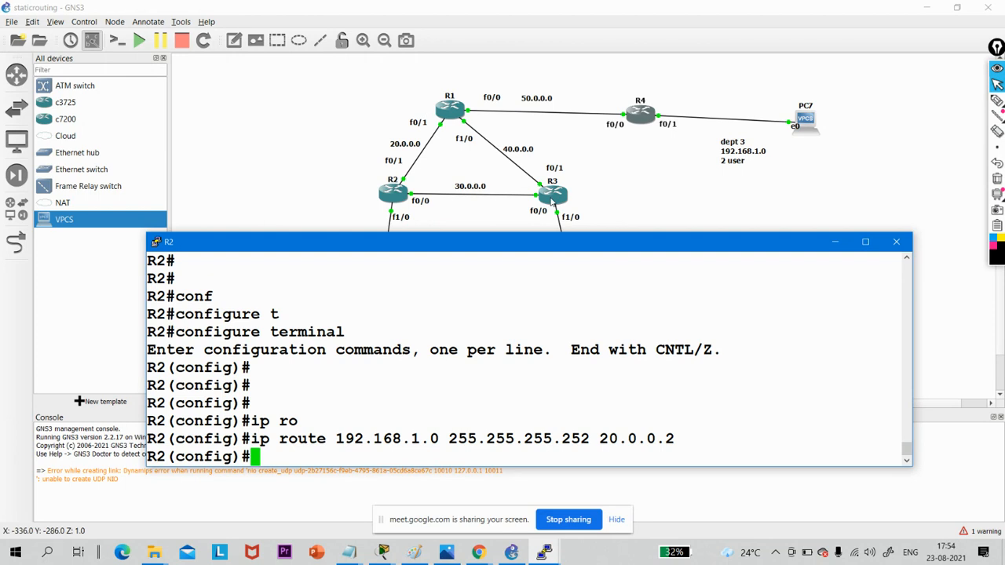
# - Switch to R1's console and enter global configuration mode with configure terminal
pyautogui.click(555, 554)
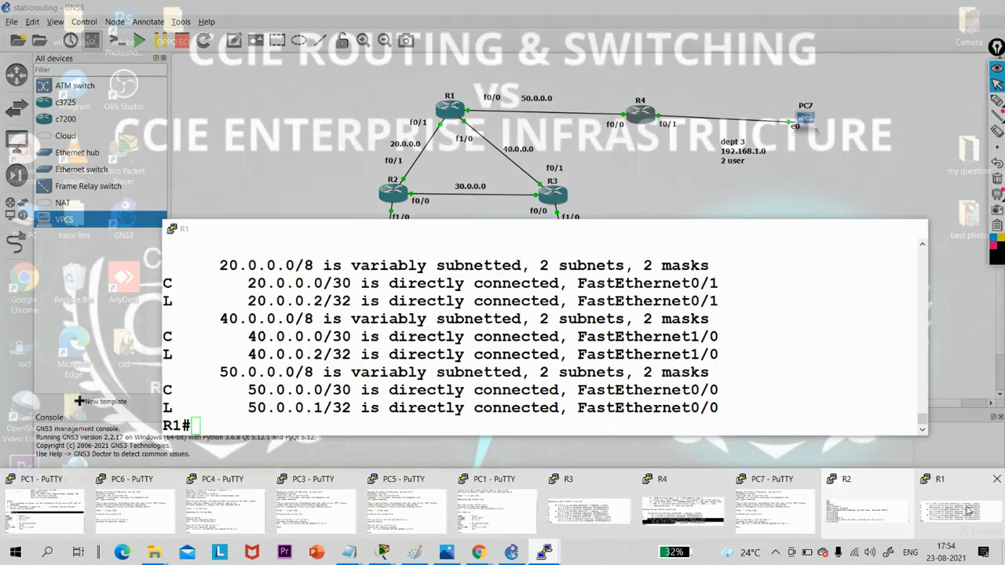
pyautogui.click(853, 479)
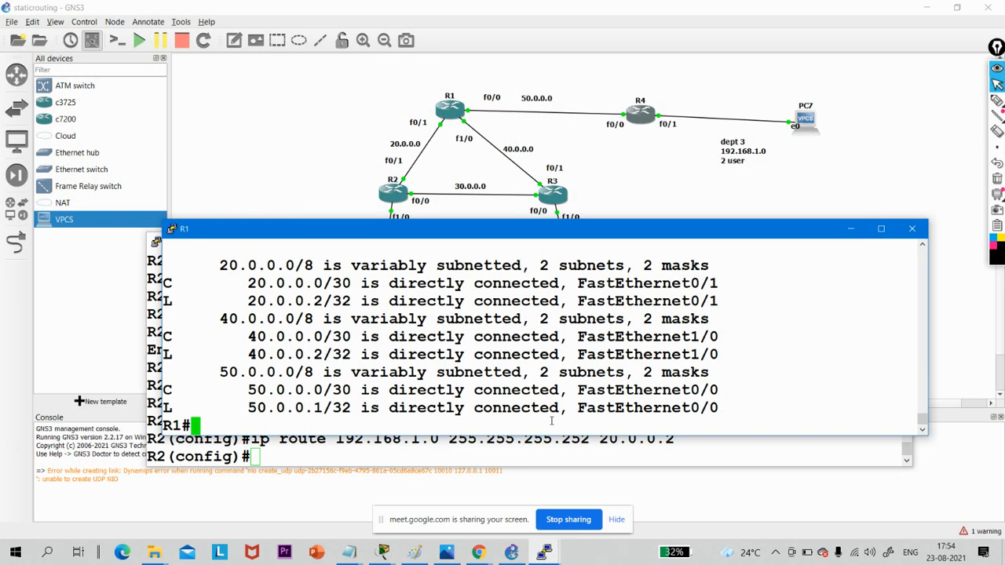
pyautogui.press('Return')
pyautogui.press('Return')
pyautogui.write('conf')
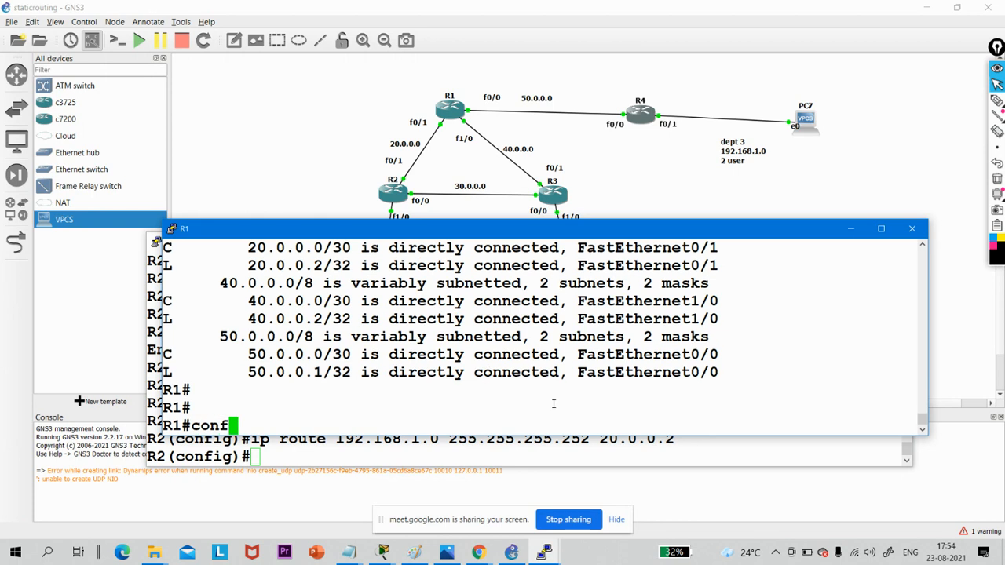
pyautogui.press('Tab')
pyautogui.write('t')
pyautogui.press('Tab')
pyautogui.press('Return')
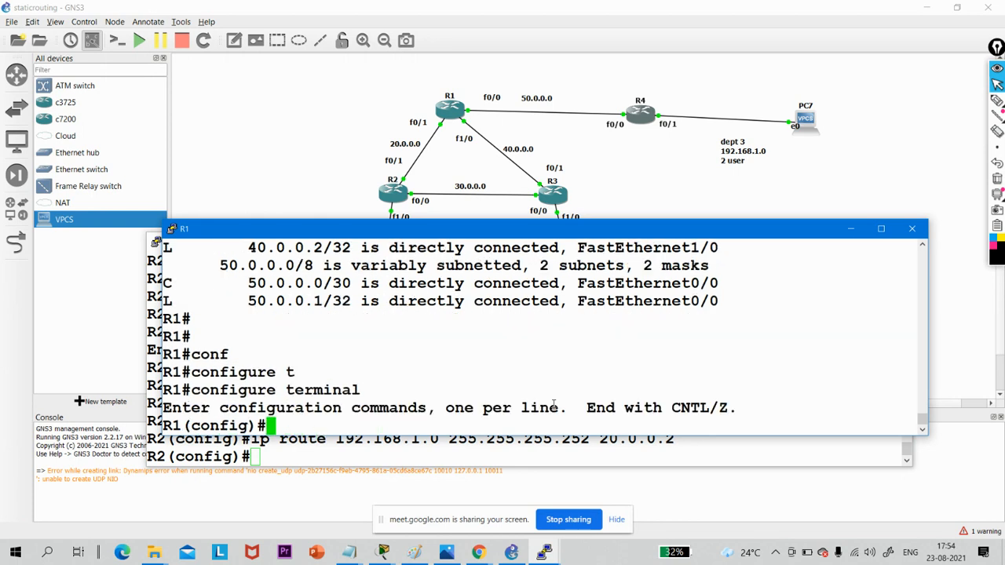
# - Write a static route on R1 to network 10.0.0.0 with mask 255.255.255.128 via next hop 20.0.0.1
pyautogui.press('Return')
pyautogui.press('Return')
pyautogui.write('ip ro')
pyautogui.press('Tab')
pyautogui.write('ut')
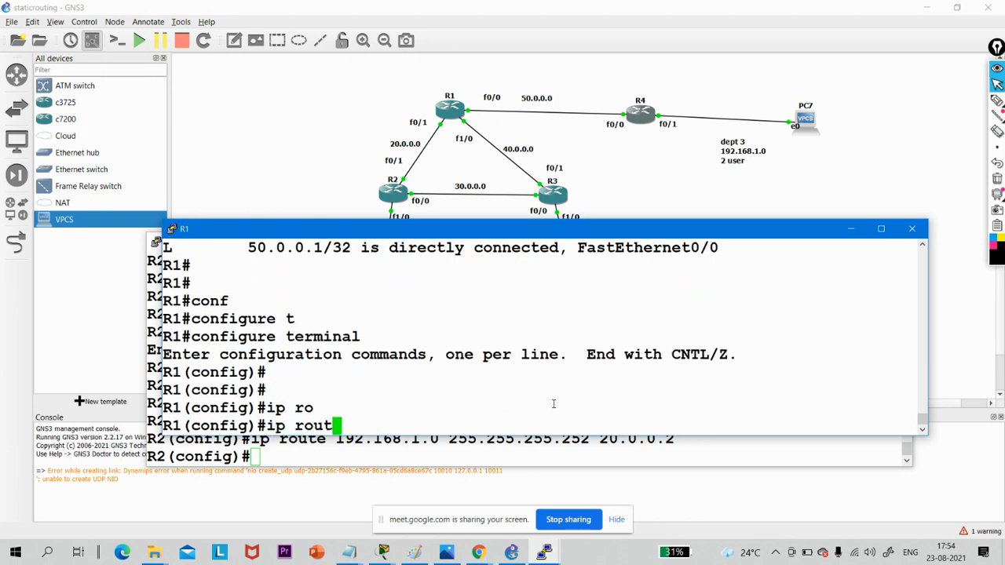
pyautogui.write('e ')
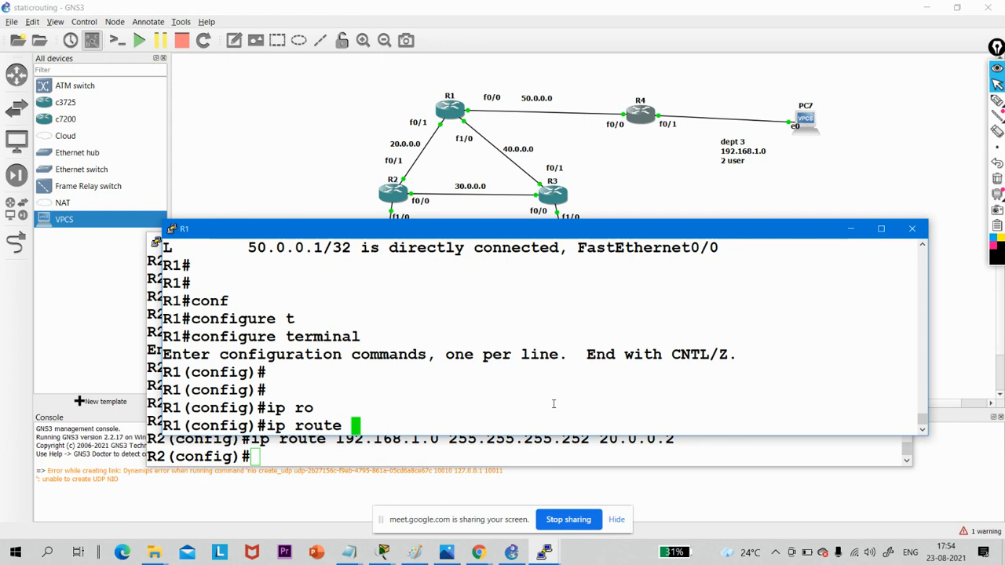
pyautogui.write('10.0.0.0 ')
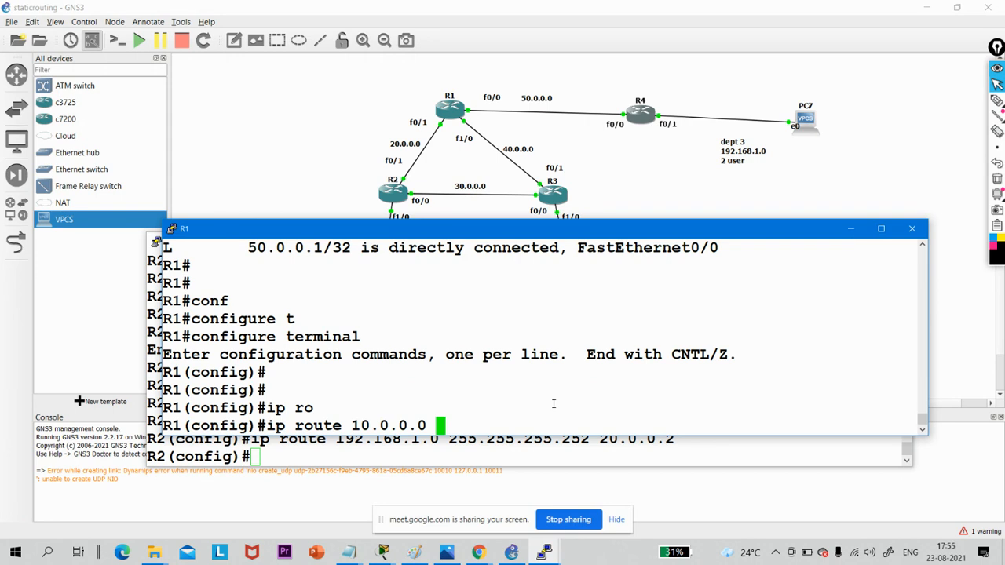
pyautogui.write('255.255.25')
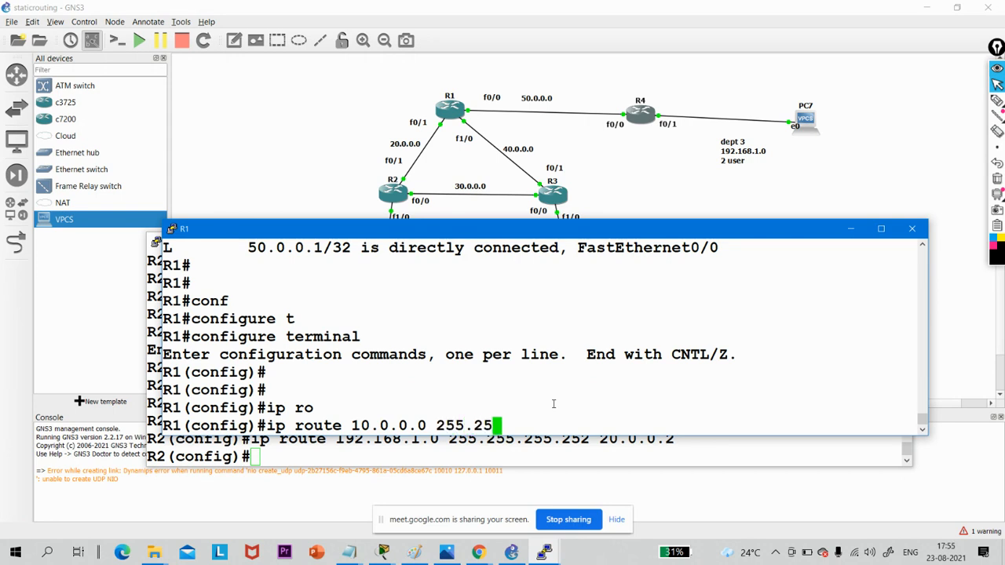
pyautogui.write('5.255.128')
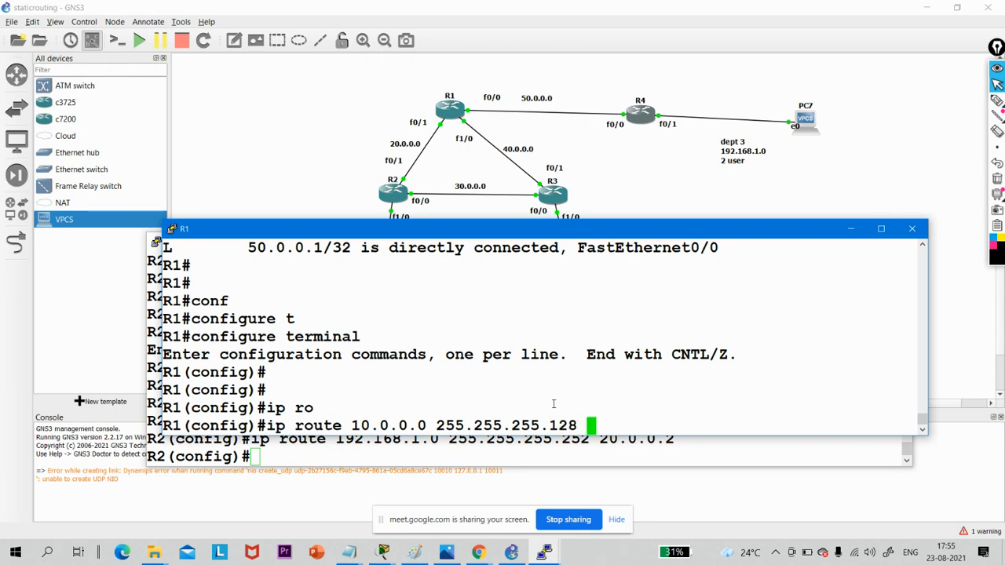
pyautogui.write(' 20.0.0.1')
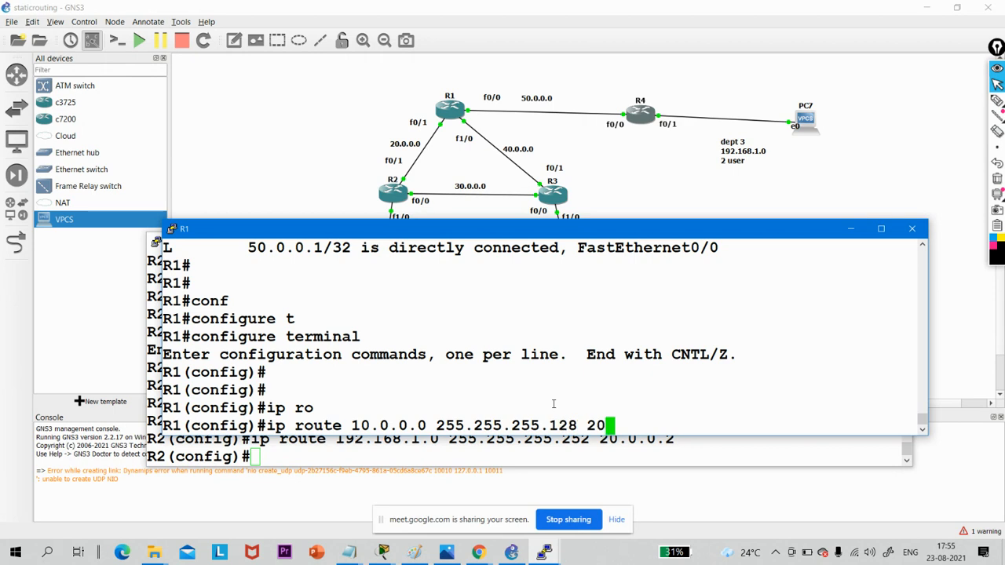
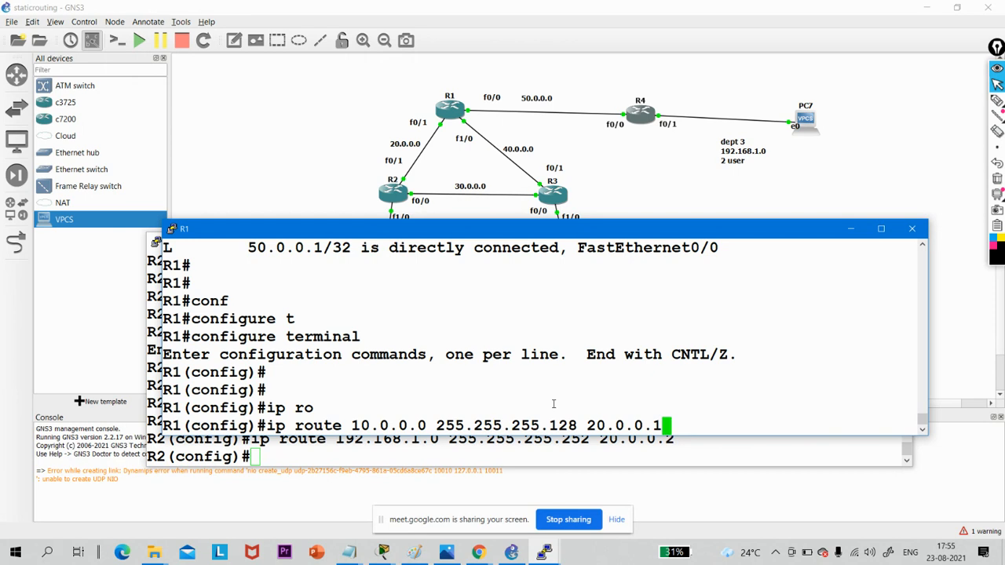
# - Commit R1's 10.0.0.0 route and add a static route to 192.168.1.0 with mask 255.255.255.252 via next hop 50.0.0.2
pyautogui.press('Return')
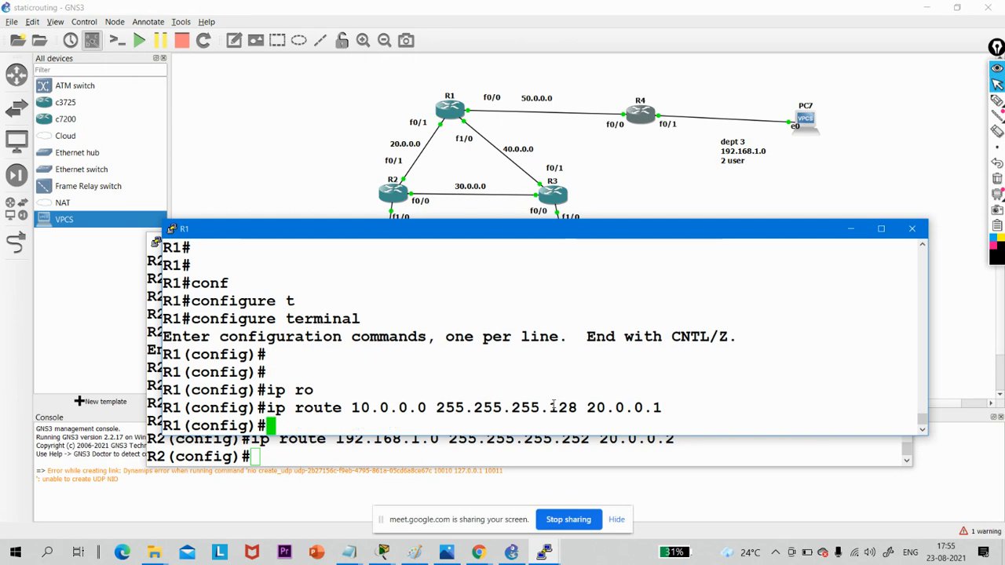
pyautogui.press('Up')
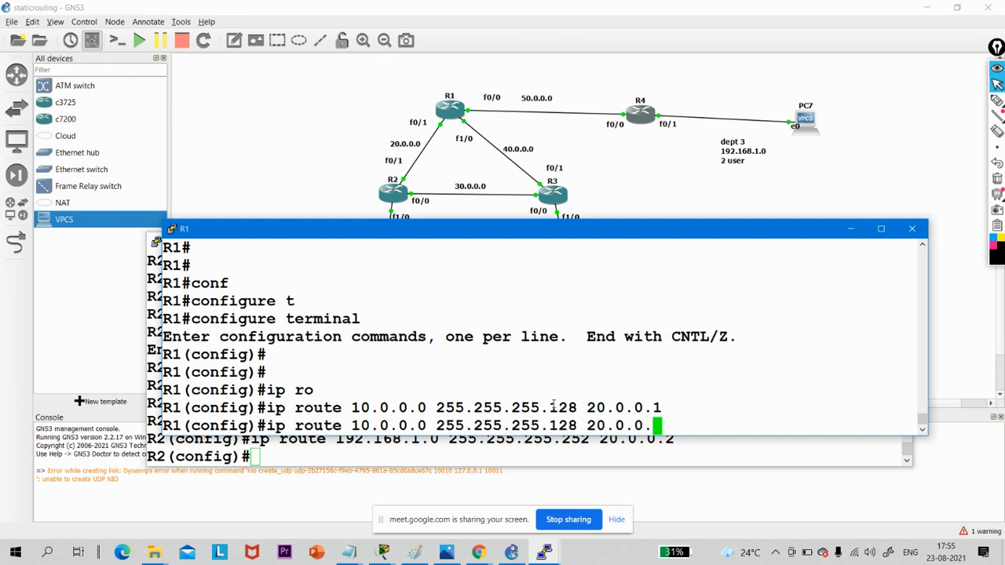
pyautogui.press('BackSpace')
pyautogui.press('BackSpace')
pyautogui.press('BackSpace')
pyautogui.press('BackSpace')
pyautogui.press('BackSpace')
pyautogui.press('BackSpace')
pyautogui.press('BackSpace')
pyautogui.press('BackSpace')
pyautogui.press('BackSpace')
pyautogui.press('BackSpace')
pyautogui.press('BackSpace')
pyautogui.press('BackSpace')
pyautogui.press('BackSpace')
pyautogui.press('BackSpace')
pyautogui.press('BackSpace')
pyautogui.press('BackSpace')
pyautogui.press('BackSpace')
pyautogui.press('BackSpace')
pyautogui.press('BackSpace')
pyautogui.press('BackSpace')
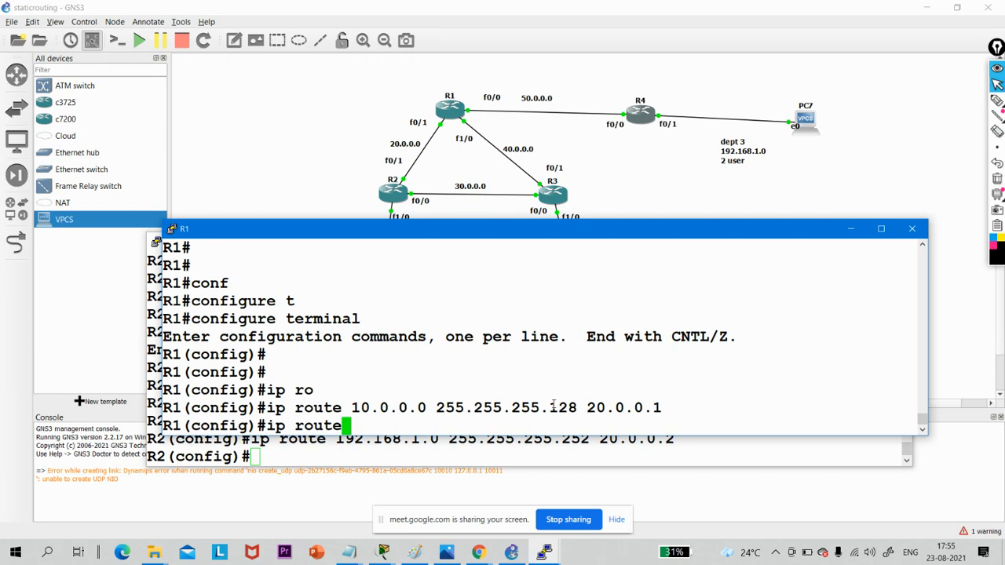
pyautogui.write('192.1')
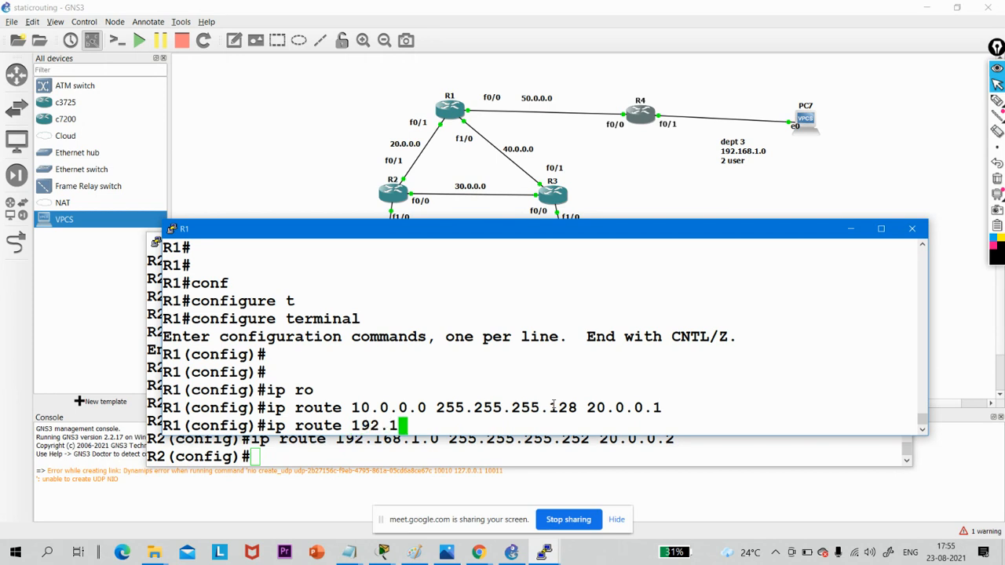
pyautogui.write('68.1.')
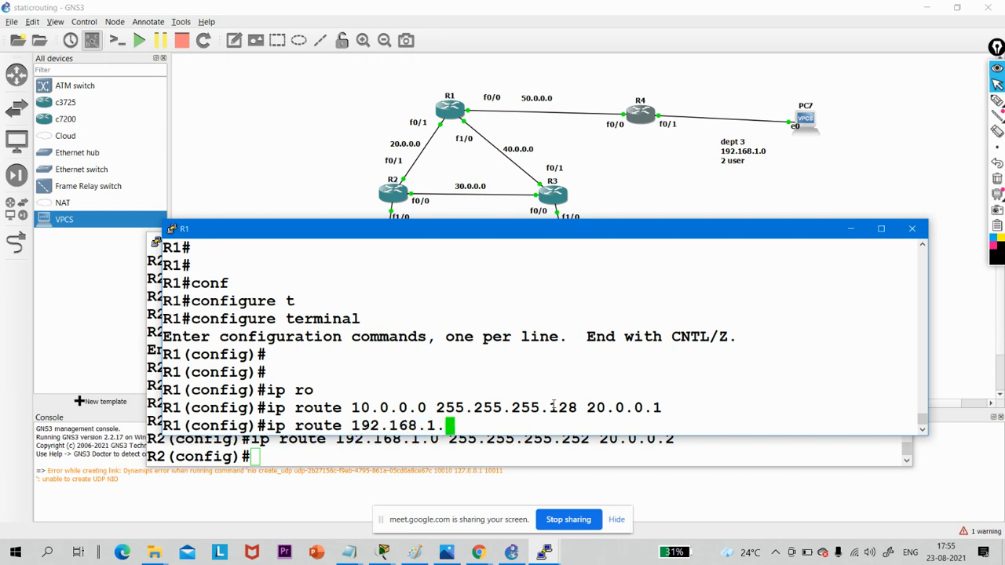
pyautogui.write('0 25')
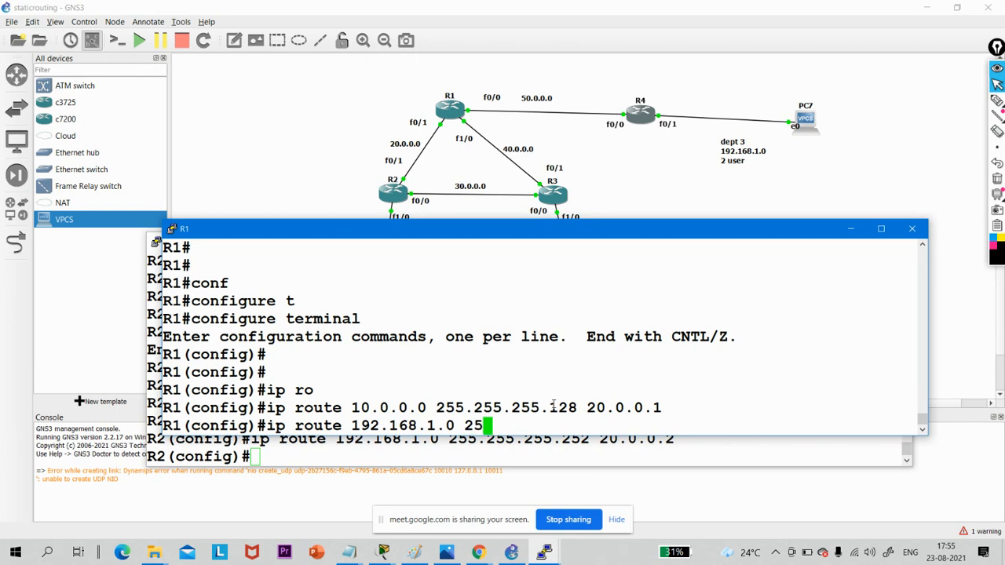
pyautogui.write('5.255.255.252')
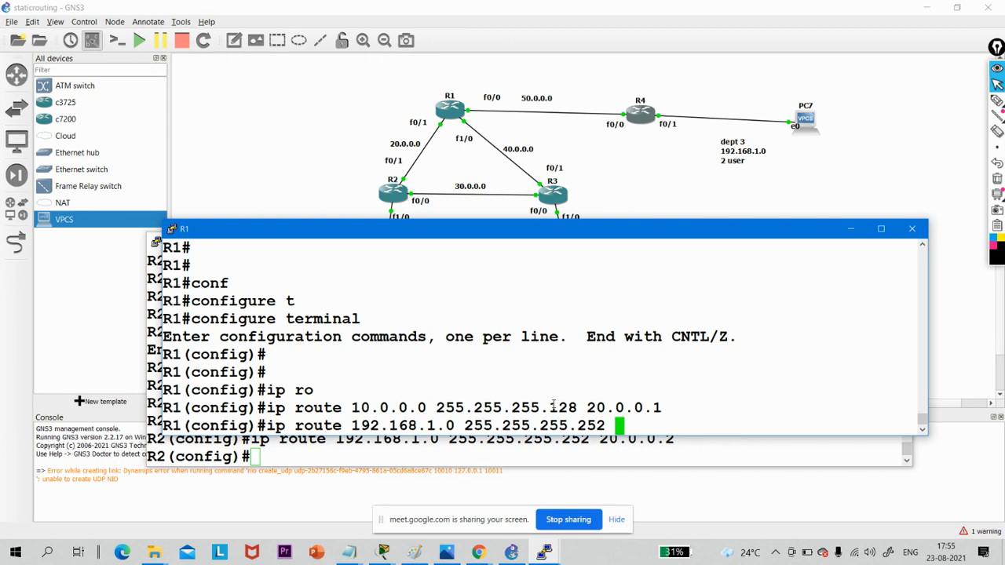
pyautogui.write(' 50.0.0.2')
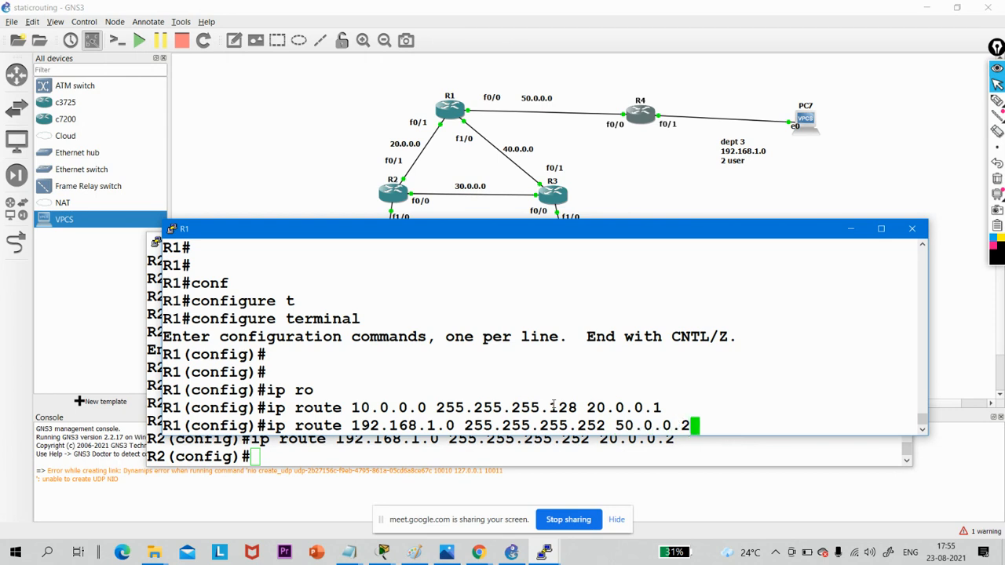
pyautogui.press('Return')
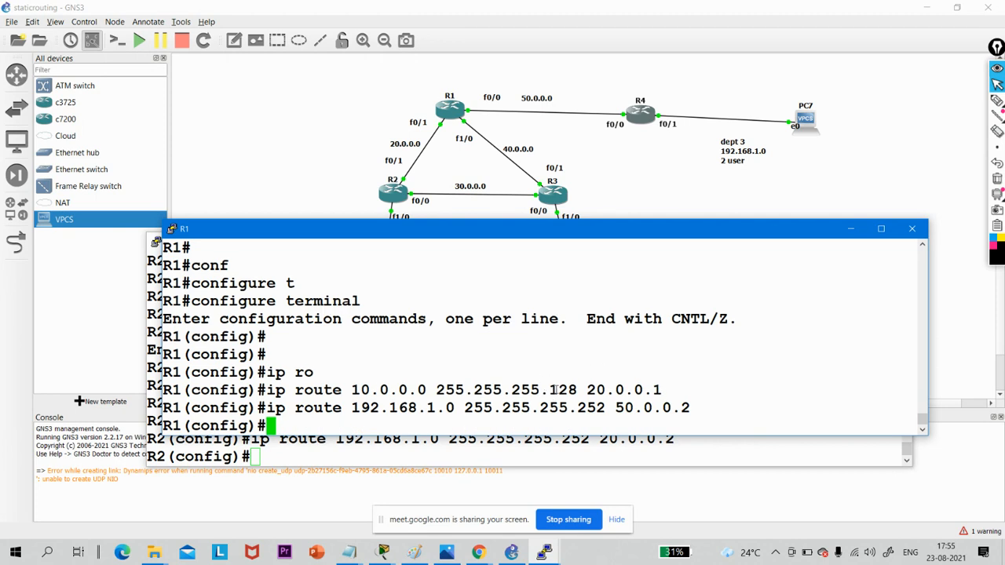
# - Switch to R4's console and enter global configuration mode from the terminal
pyautogui.click(544, 554)
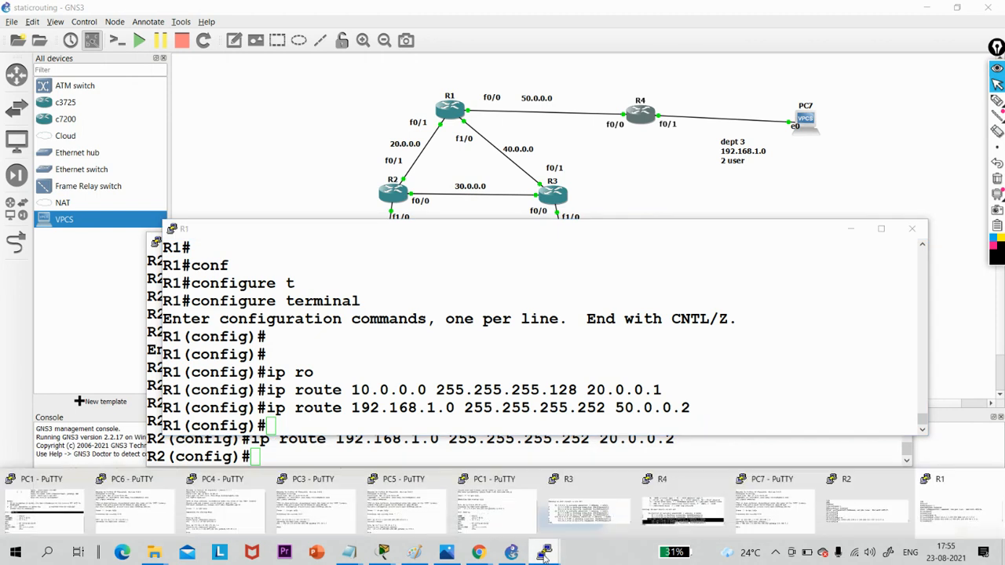
pyautogui.click(691, 514)
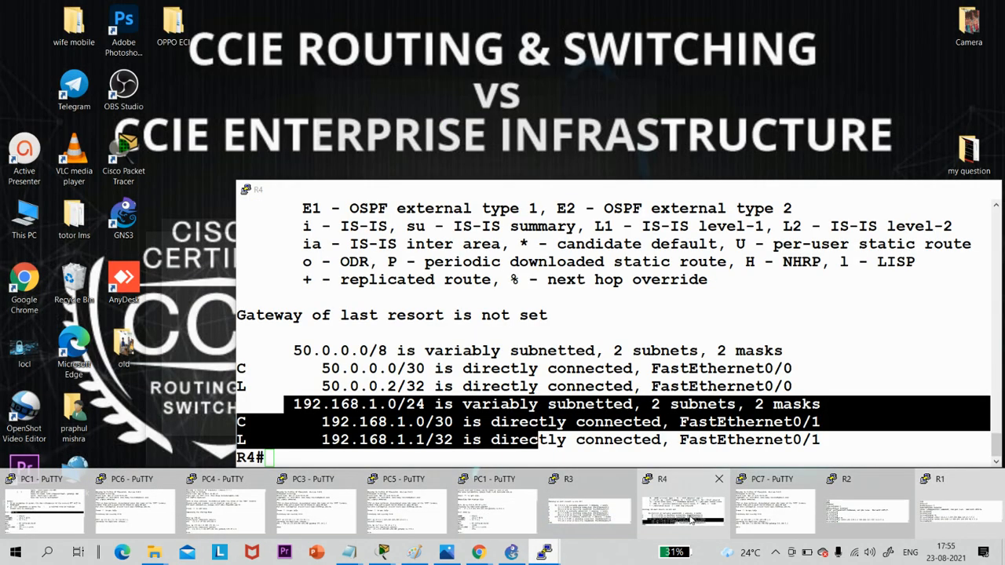
pyautogui.click(601, 368)
pyautogui.press('Return')
pyautogui.press('Return')
pyautogui.press('Return')
pyautogui.press('Return')
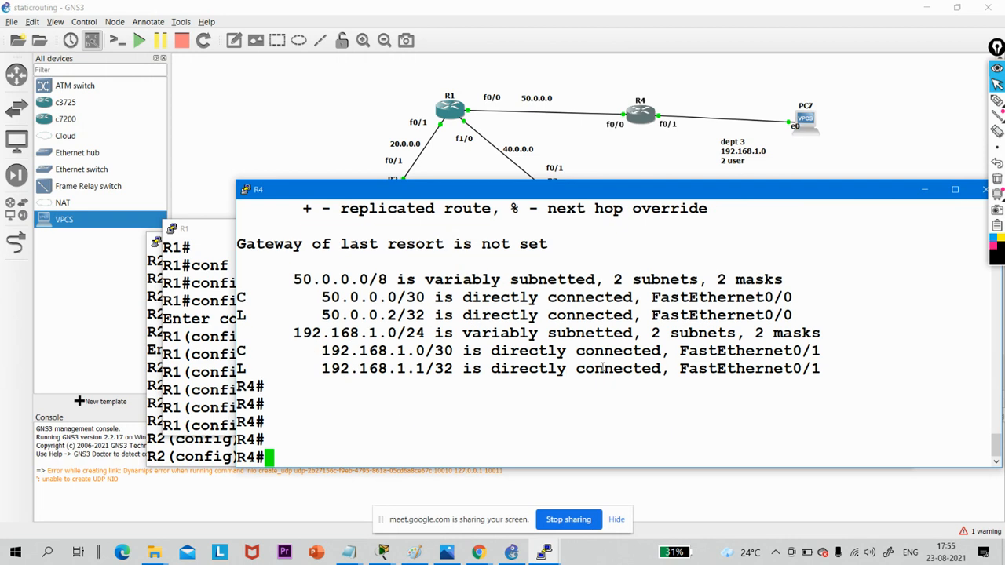
pyautogui.write('con')
pyautogui.press('Tab')
pyautogui.write('f')
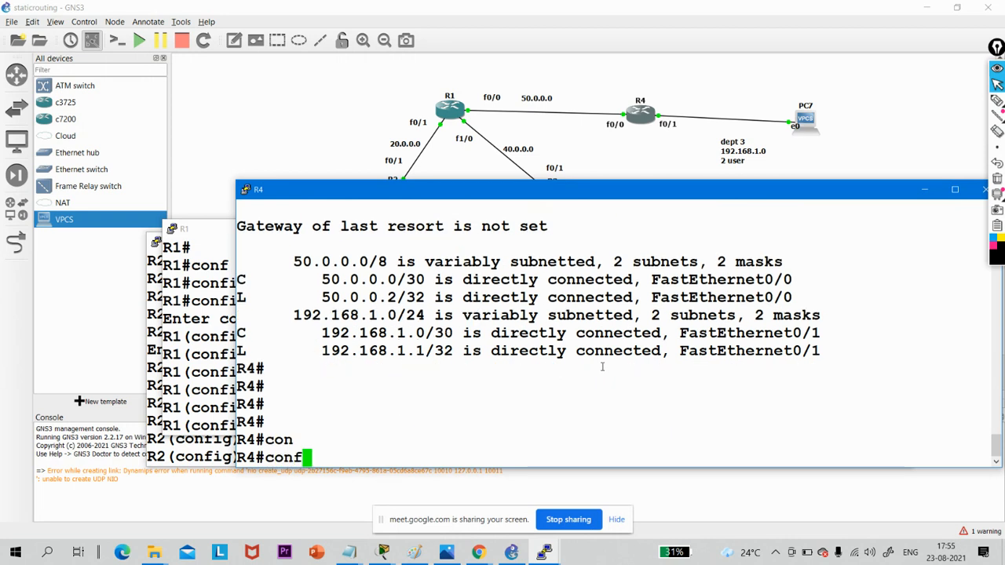
pyautogui.press('Tab')
pyautogui.press('Return')
pyautogui.press('Return')
pyautogui.press('Return')
pyautogui.press('Return')
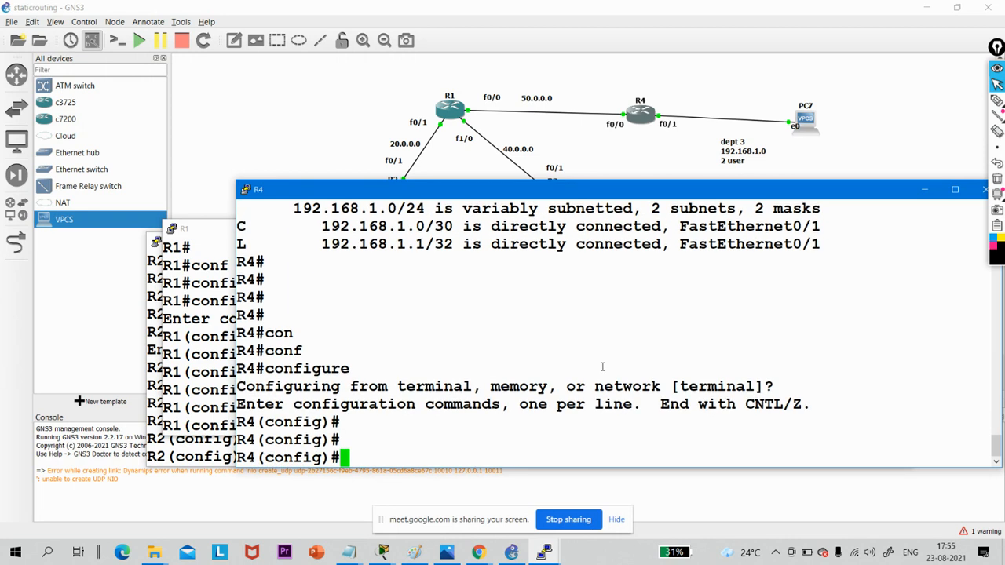
# - Add a static route on R4 to network 10.0.0.0 with mask 255.255.255.128 via next hop 50.0.0.1
pyautogui.write('ip ro')
pyautogui.press('Tab')
pyautogui.write('ut')
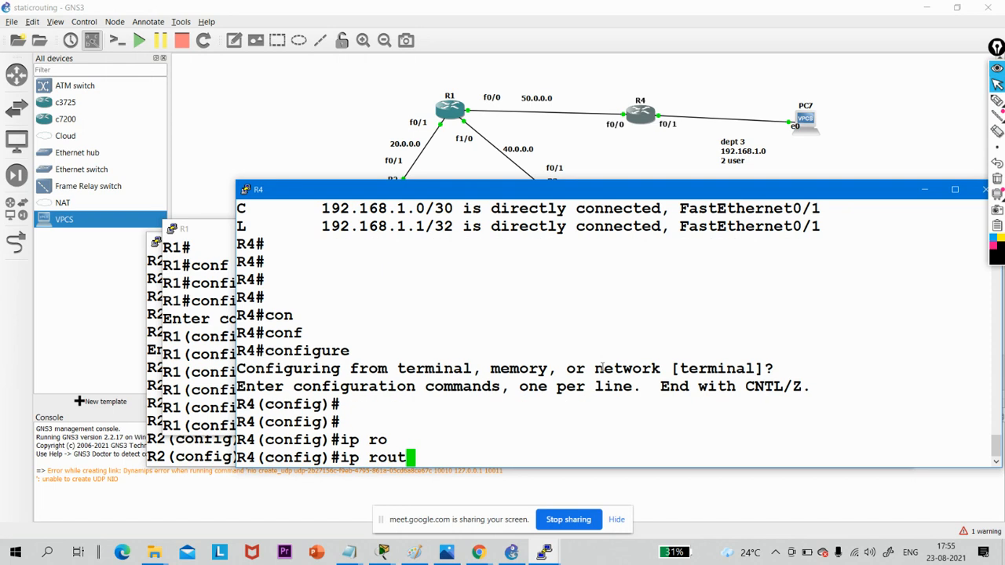
pyautogui.write('e 10')
pyautogui.press('Return')
pyautogui.write('.0')
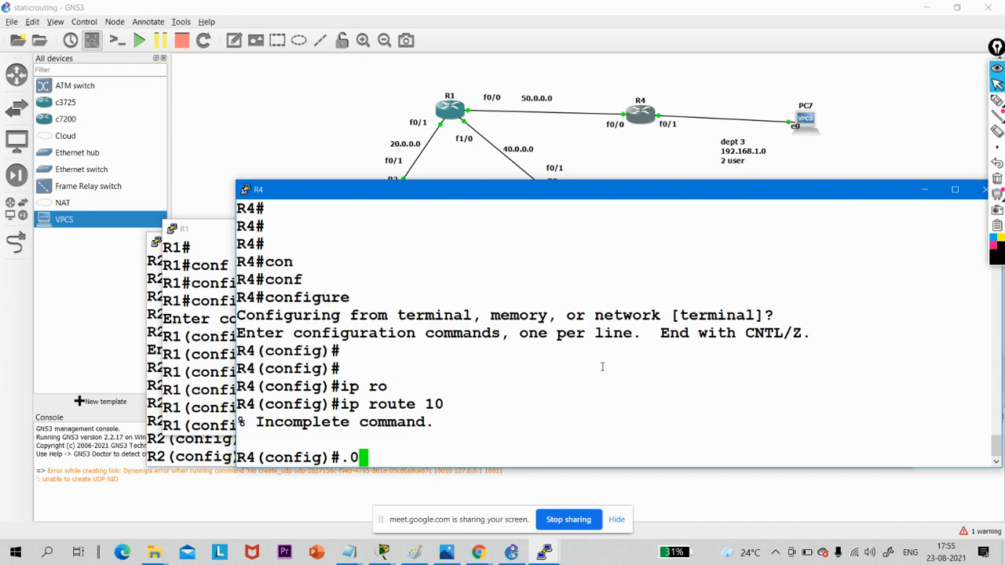
pyautogui.press('Up')
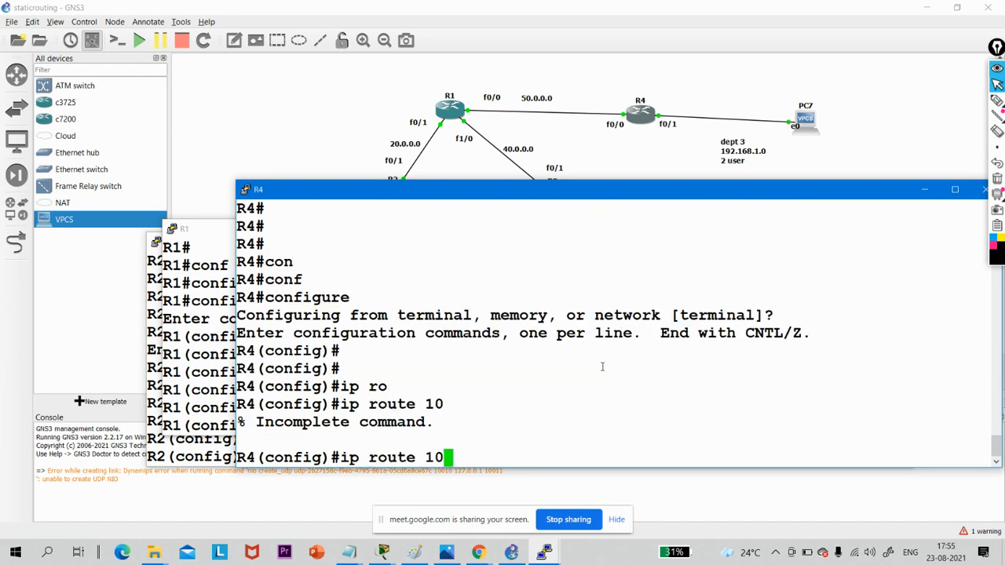
pyautogui.write('.0.0.0 ')
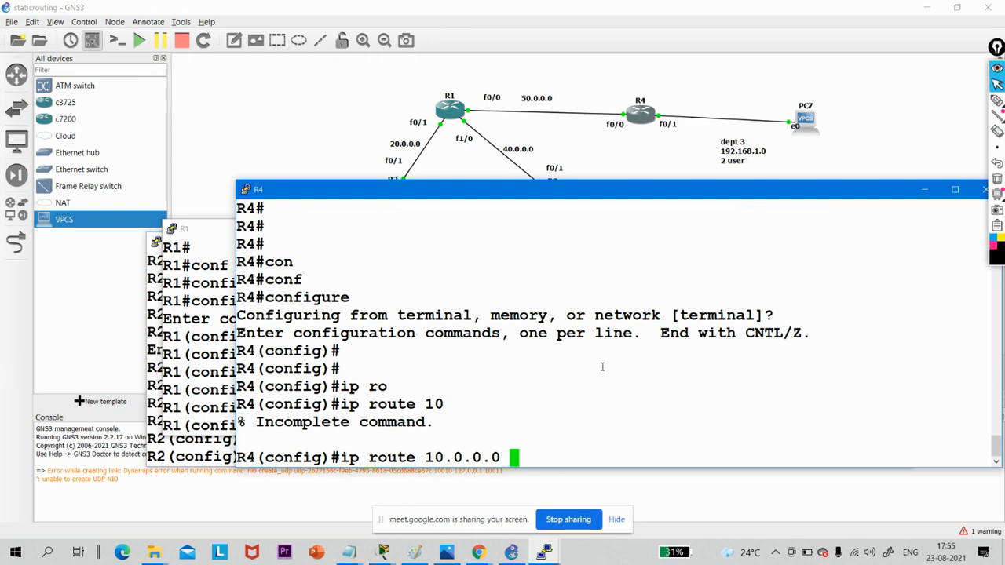
pyautogui.write('255.255')
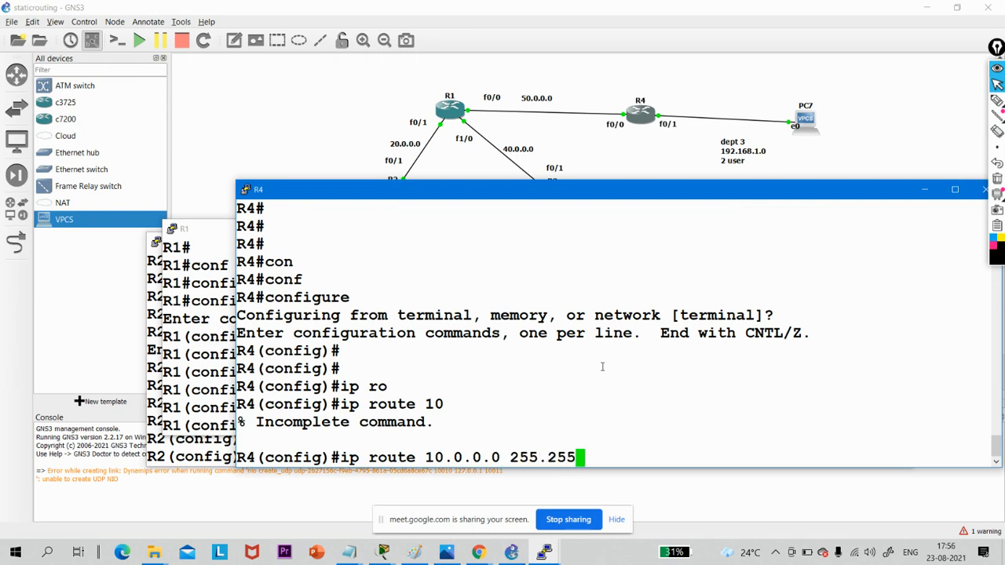
pyautogui.write('.255.128')
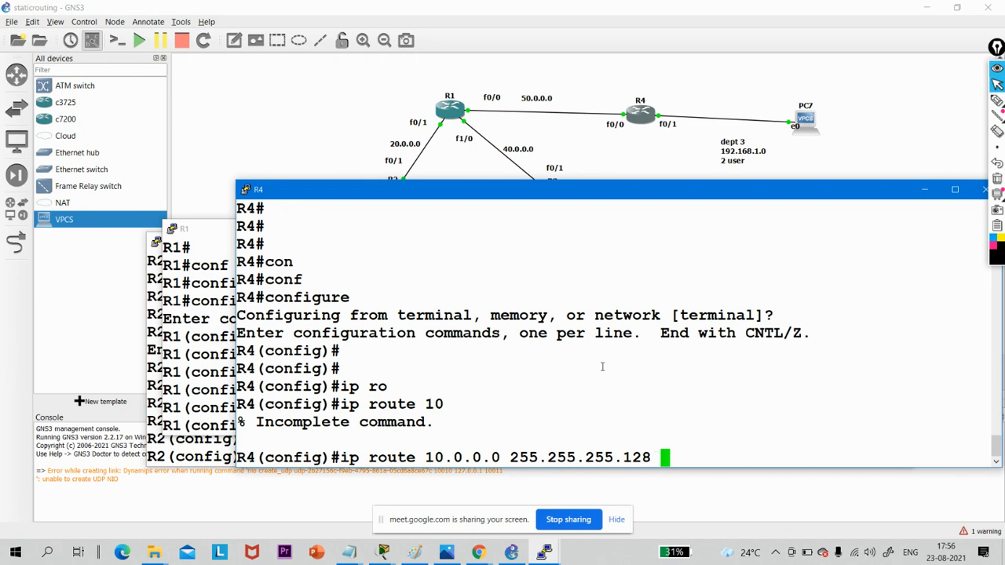
pyautogui.write(' 50.0.0.')
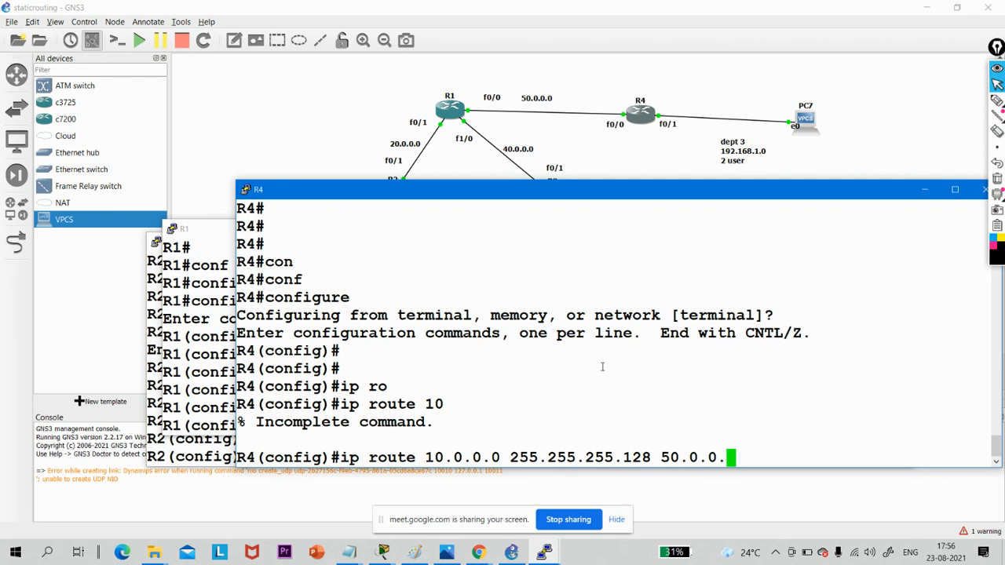
pyautogui.write('1')
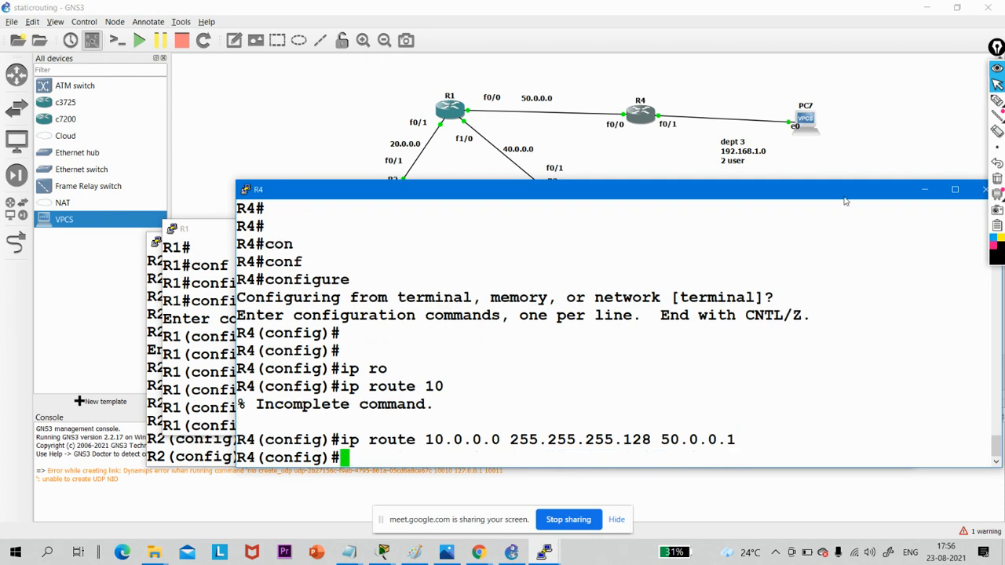
# - Minimize the R4, R1 and R2 consoles and open PC1's console from the topology
pyautogui.click(923, 189)
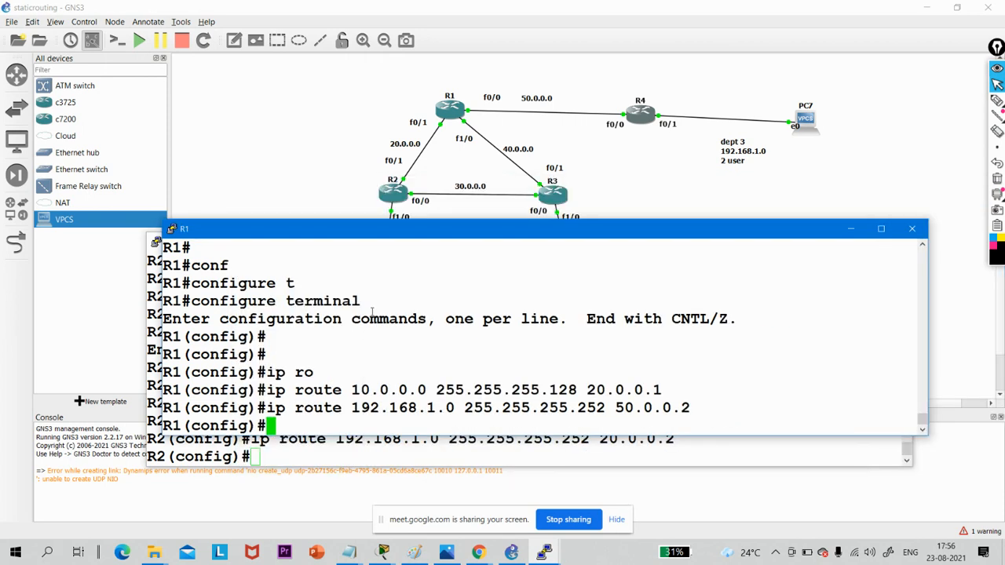
pyautogui.click(850, 229)
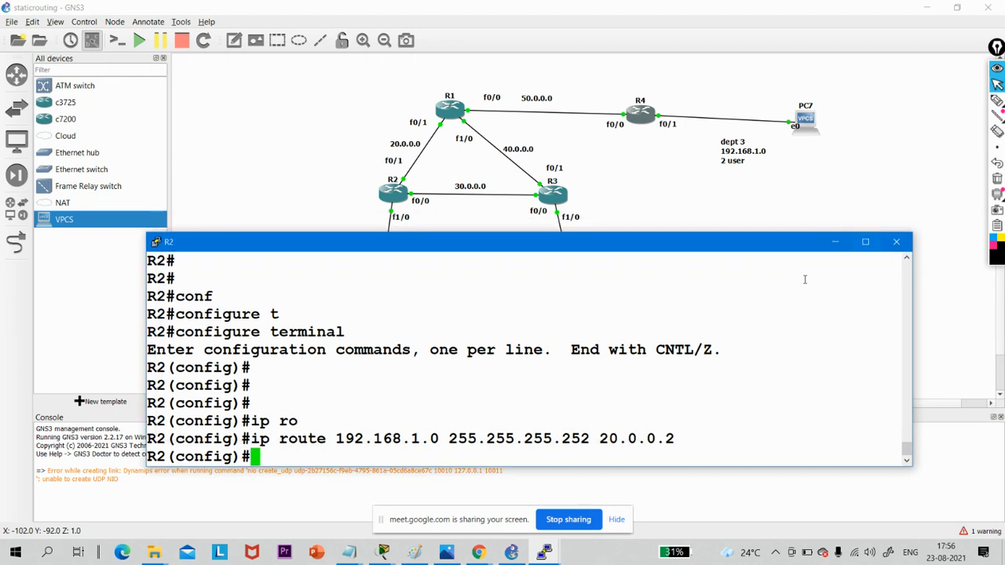
pyautogui.click(837, 244)
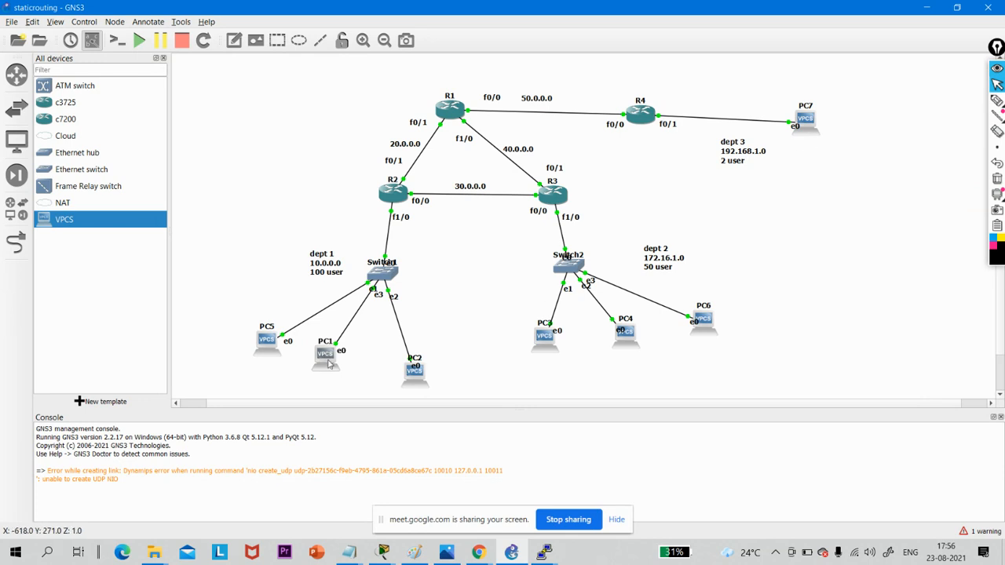
pyautogui.doubleClick(324, 357)
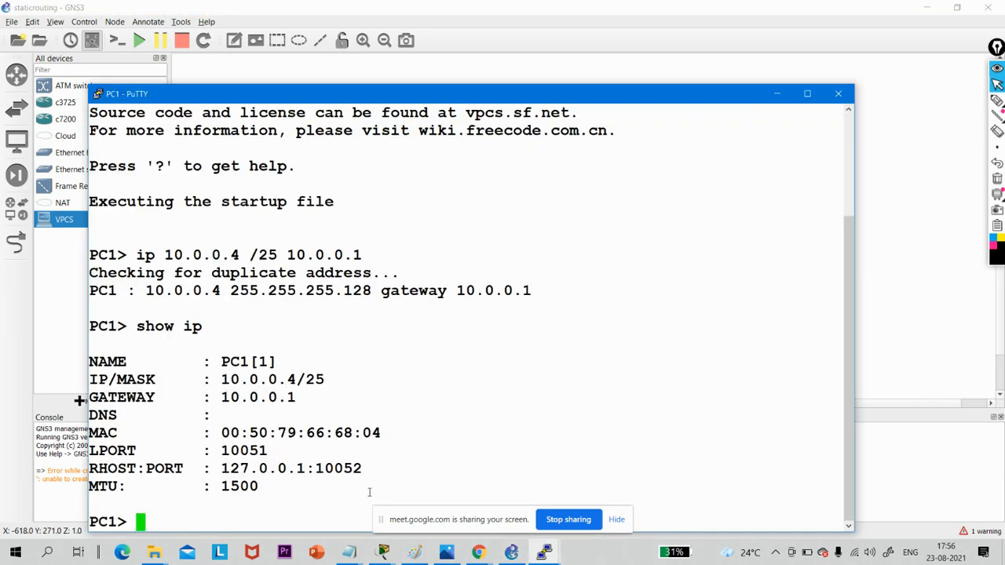
# - Ping PC7 at 192.168.1.2 from PC1's console to test the static routes
pyautogui.press('Return')
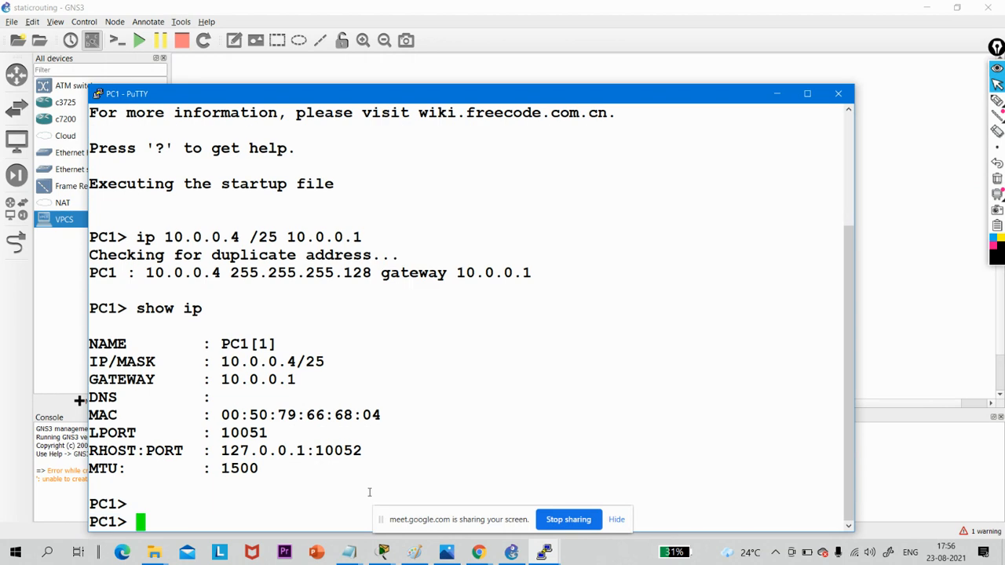
pyautogui.write('ping ')
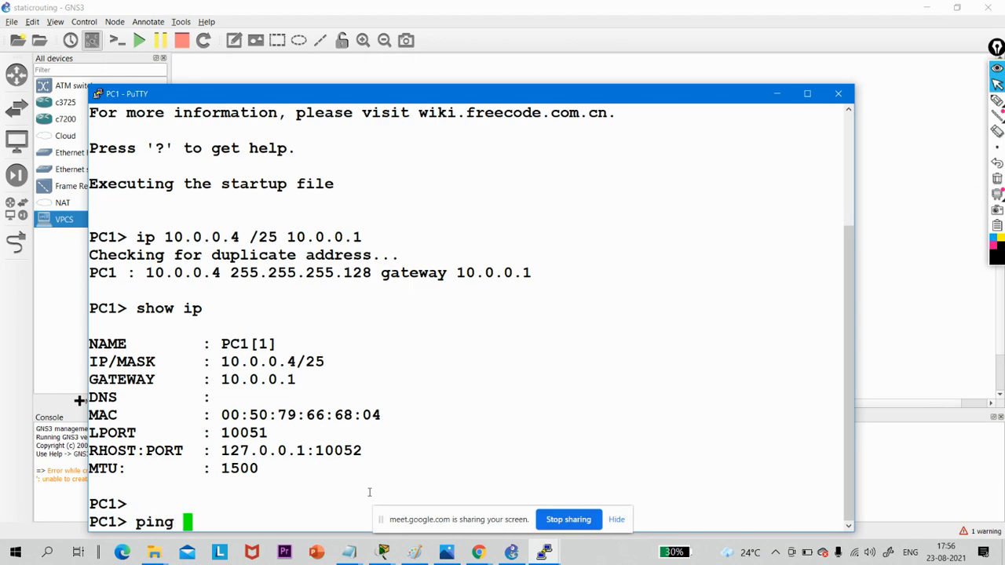
pyautogui.write('192.16')
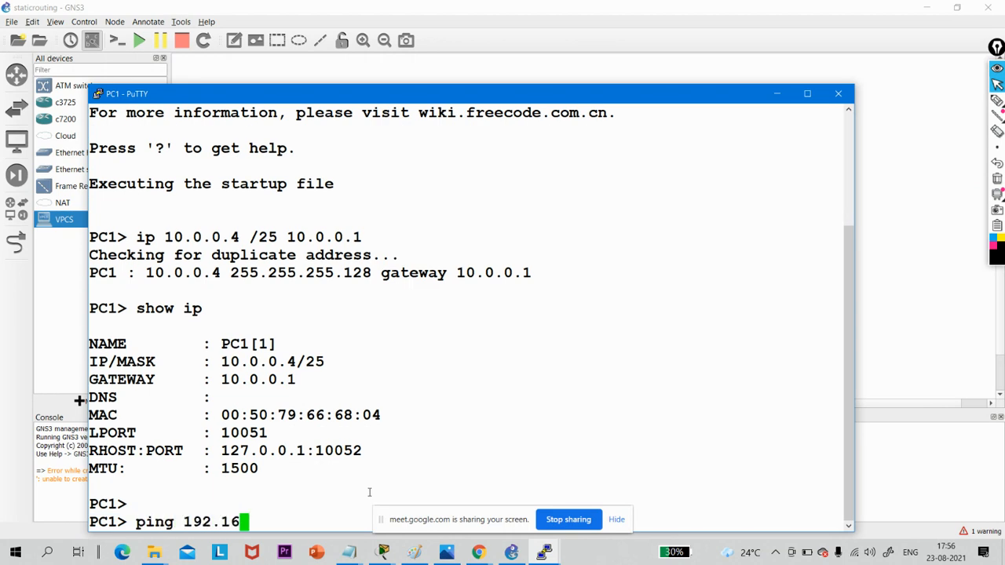
pyautogui.write('8.1.2')
pyautogui.press('Return')
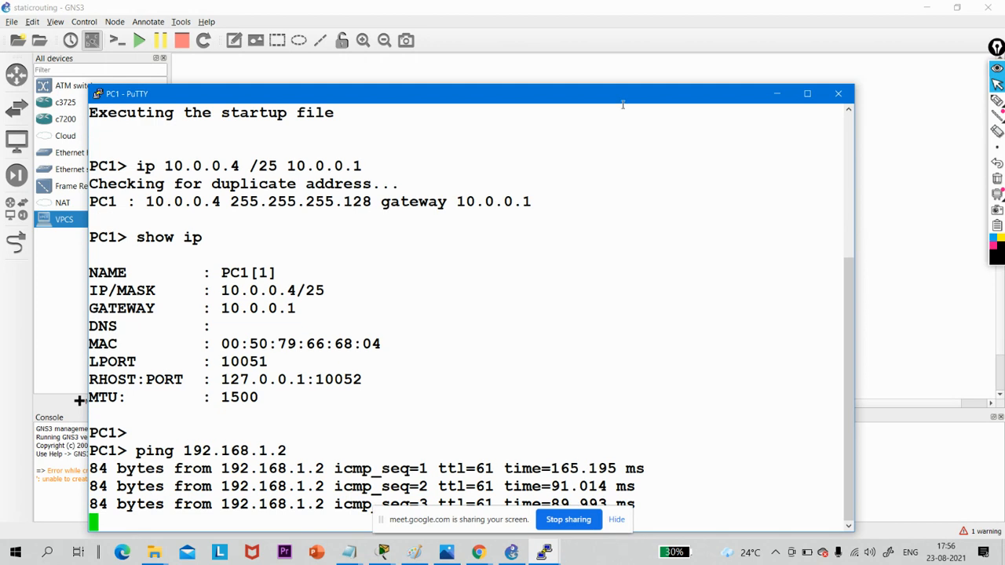
# - Move PC1's console clear of the screen-sharing bar, repeat the ping to 192.168.1.2, and minimize the console
pyautogui.moveTo(622, 98); pyautogui.dragTo(634, 39)
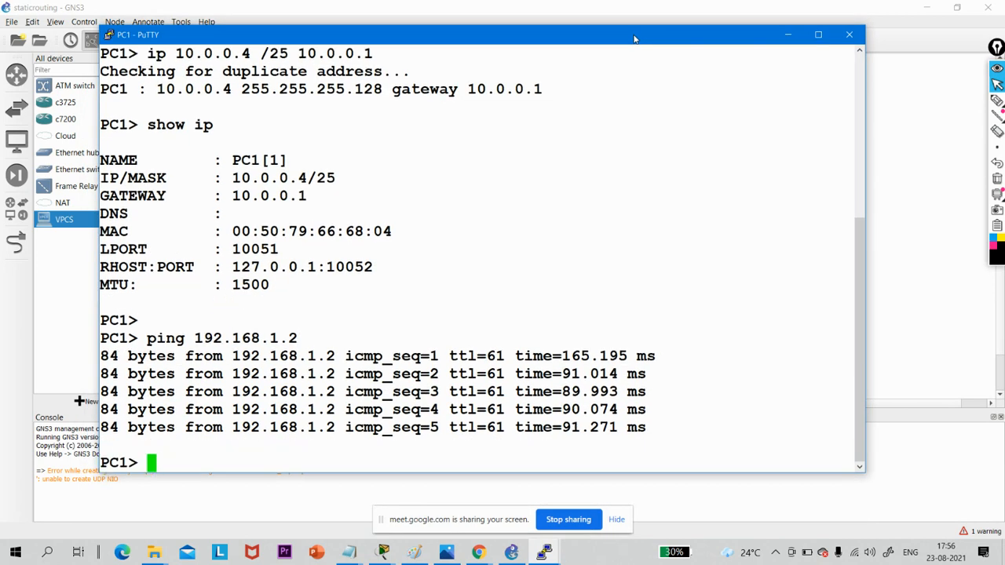
pyautogui.press('Up')
pyautogui.press('Return')
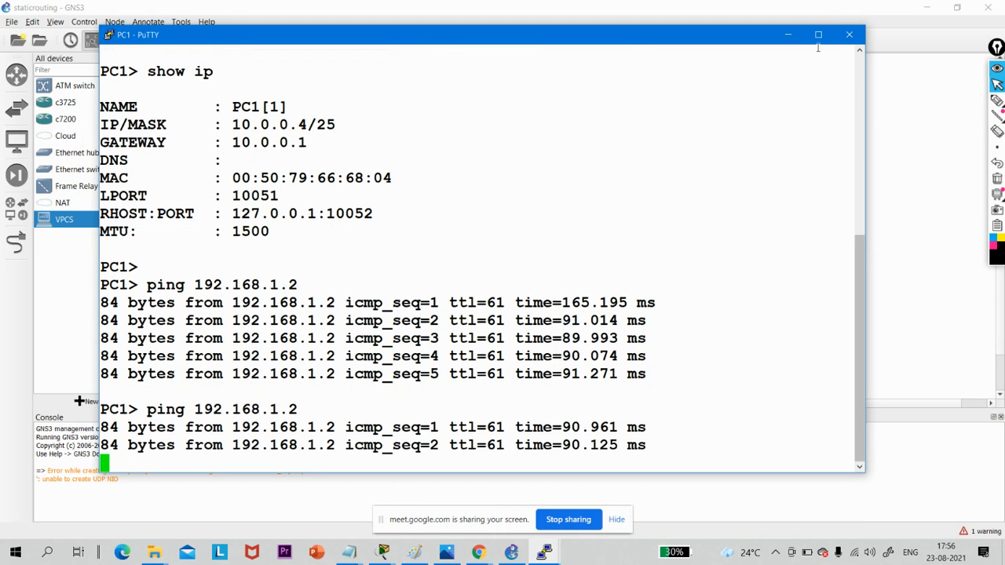
pyautogui.click(788, 35)
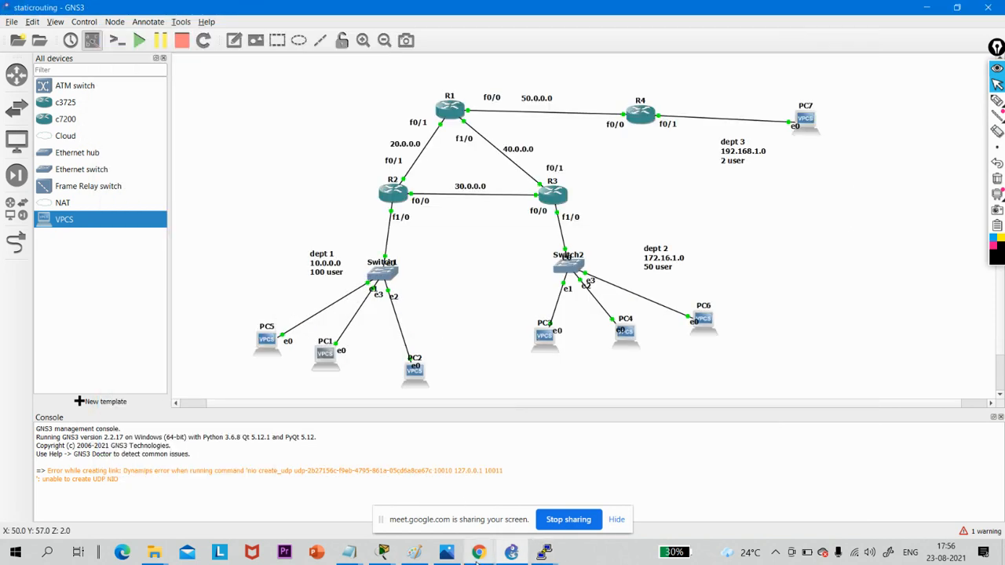
# - Switch to WhatsApp Web in Chrome, read the Task 2 ping requirements, and return to GNS3
pyautogui.moveTo(476, 559)
pyautogui.click(339, 509)
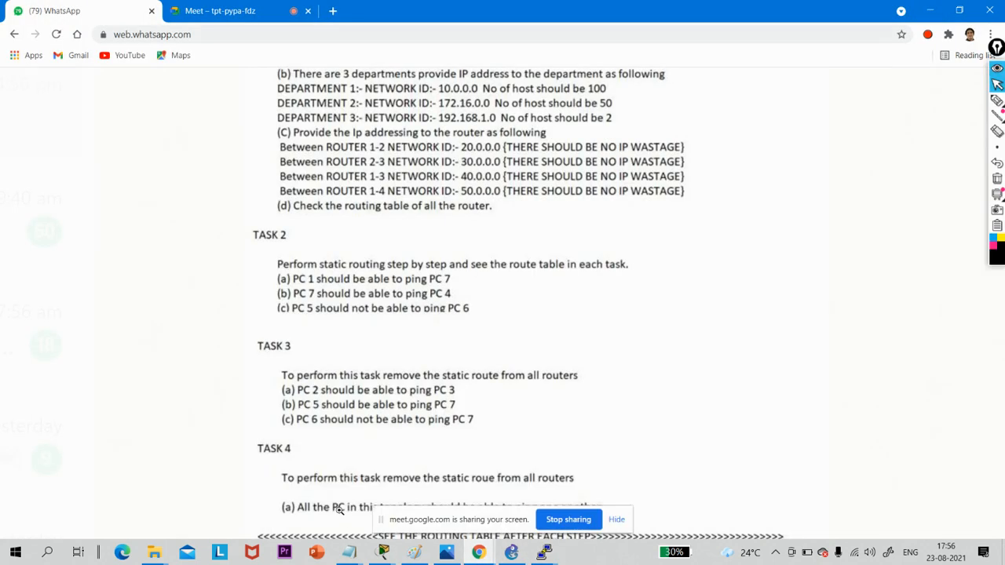
pyautogui.click(940, 9)
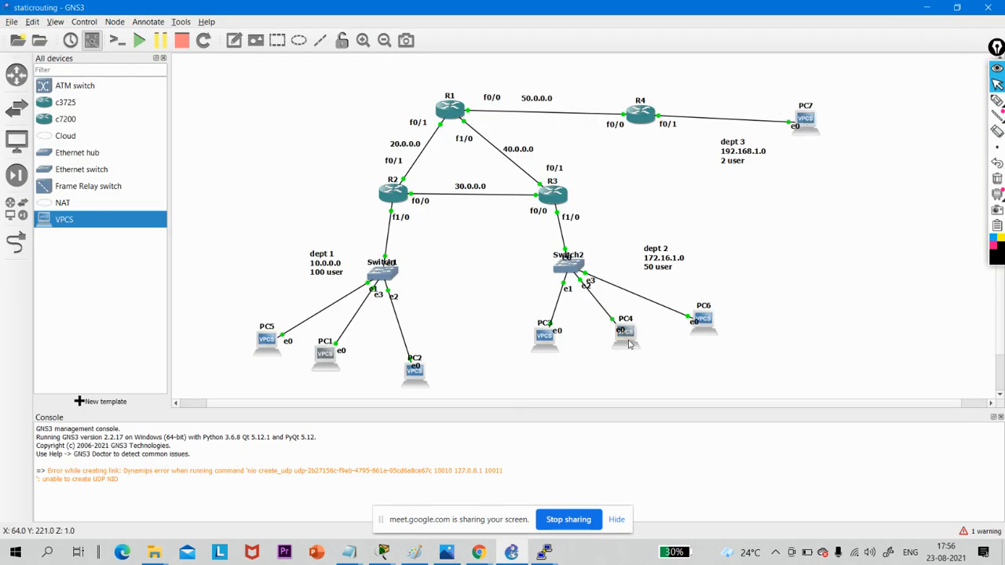
# - Draw the possible paths from PC4 to PC7 over the topology with the pen, and clear the strokes
pyautogui.moveTo(628, 339)
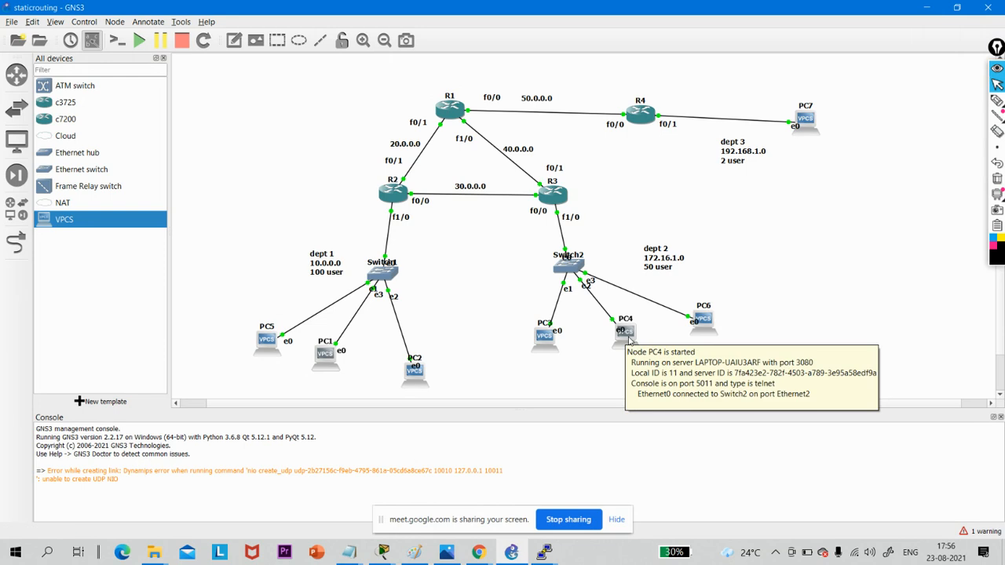
pyautogui.moveTo(997, 101)
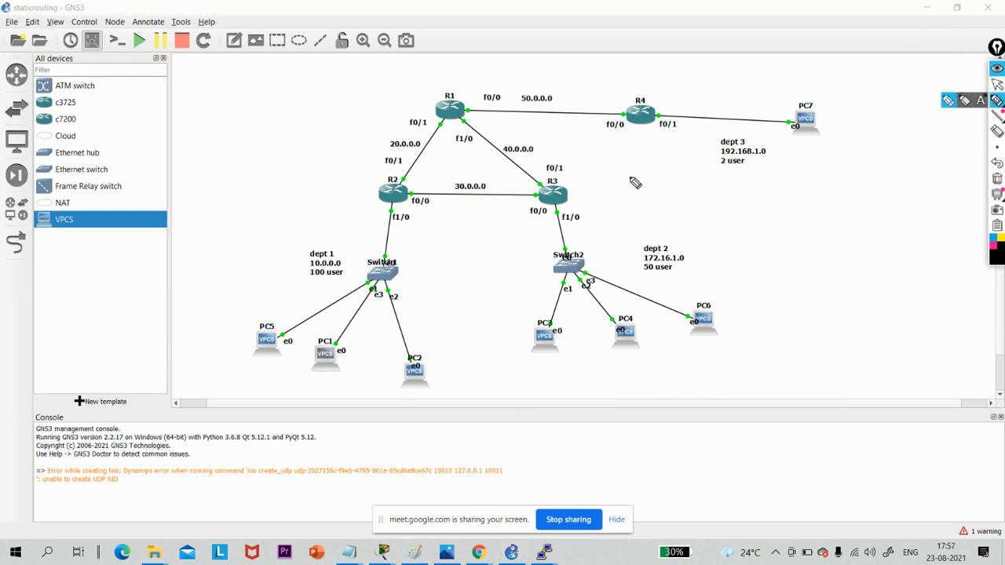
pyautogui.moveTo(632, 339)
pyautogui.mouseDown()
pyautogui.moveTo(606, 309)
pyautogui.moveTo(568, 223)
pyautogui.moveTo(405, 196)
pyautogui.moveTo(433, 109)
pyautogui.moveTo(780, 112)
pyautogui.mouseUp()
pyautogui.moveTo(538, 178)
pyautogui.mouseDown()
pyautogui.moveTo(573, 125)
pyautogui.moveTo(785, 135)
pyautogui.moveTo(737, 143)
pyautogui.mouseUp()
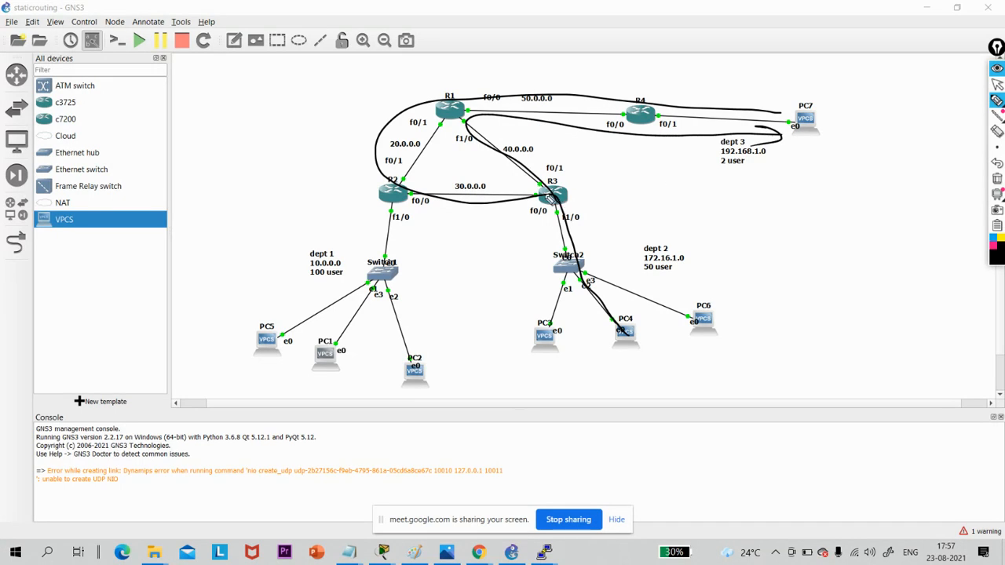
pyautogui.moveTo(549, 195)
pyautogui.mouseDown()
pyautogui.moveTo(513, 117)
pyautogui.moveTo(775, 145)
pyautogui.mouseUp()
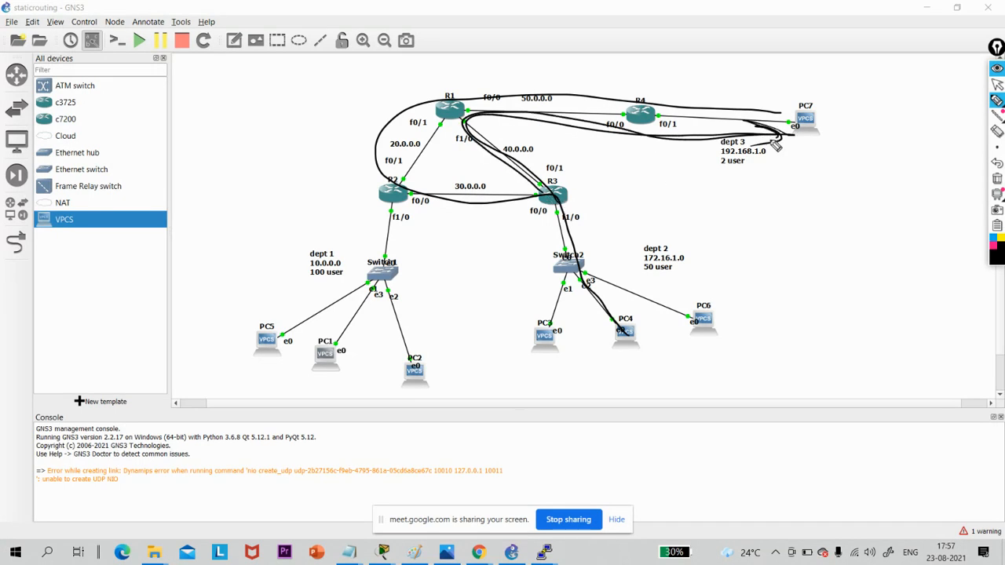
pyautogui.click(997, 178)
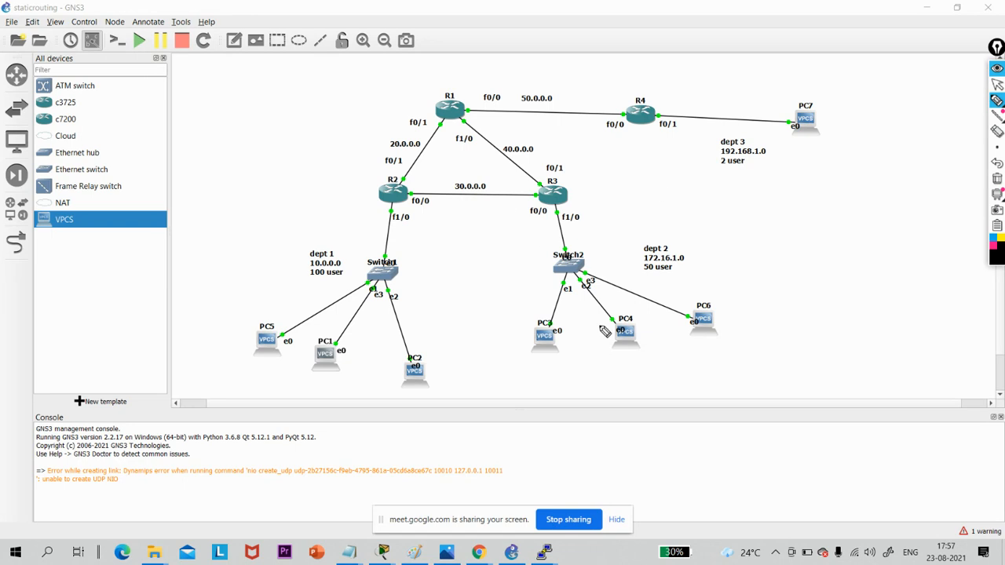
pyautogui.moveTo(591, 306)
pyautogui.mouseDown()
pyautogui.moveTo(496, 110)
pyautogui.moveTo(808, 132)
pyautogui.moveTo(786, 144)
pyautogui.mouseUp()
pyautogui.click(997, 178)
# - Circle R3, R1, R4 and the dept 2 and dept 3 labels with the pen, clear the markings and restore the pointer
pyautogui.moveTo(581, 168); pyautogui.dragTo(538, 179)
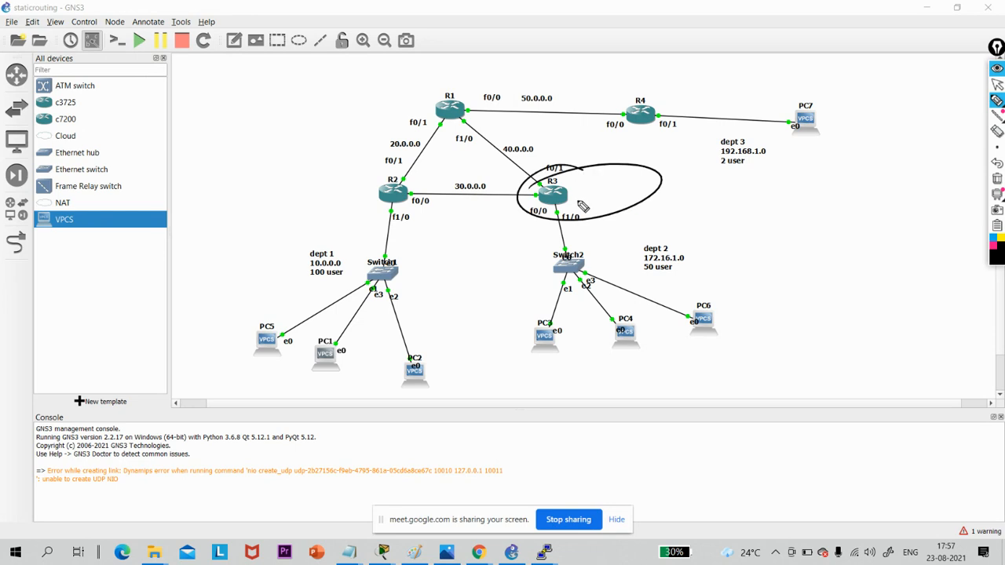
pyautogui.moveTo(792, 167)
pyautogui.mouseDown()
pyautogui.moveTo(708, 182)
pyautogui.moveTo(785, 166)
pyautogui.moveTo(729, 173)
pyautogui.mouseUp()
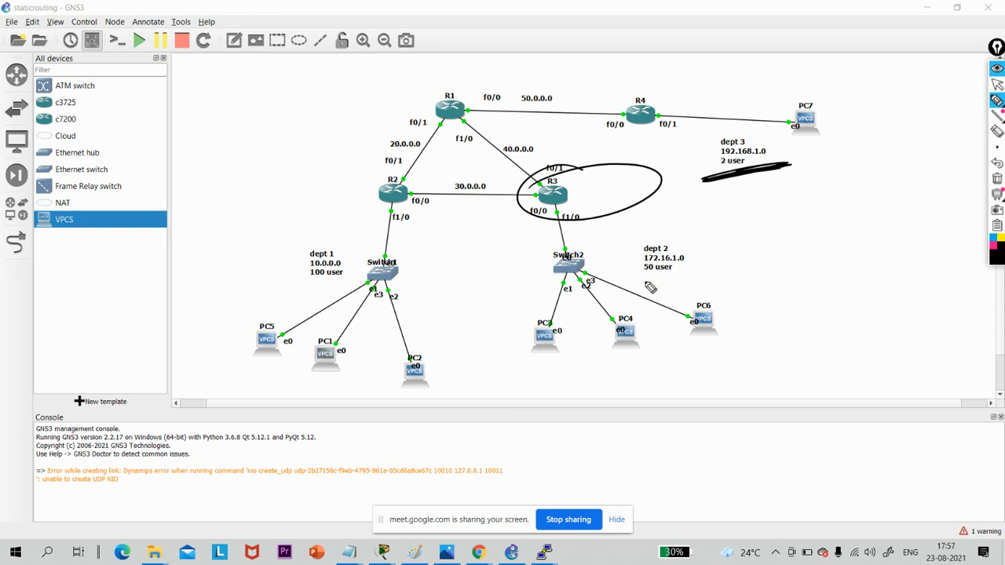
pyautogui.moveTo(651, 288); pyautogui.dragTo(702, 253)
pyautogui.moveTo(723, 184)
pyautogui.mouseDown()
pyautogui.moveTo(747, 133)
pyautogui.moveTo(710, 179)
pyautogui.mouseUp()
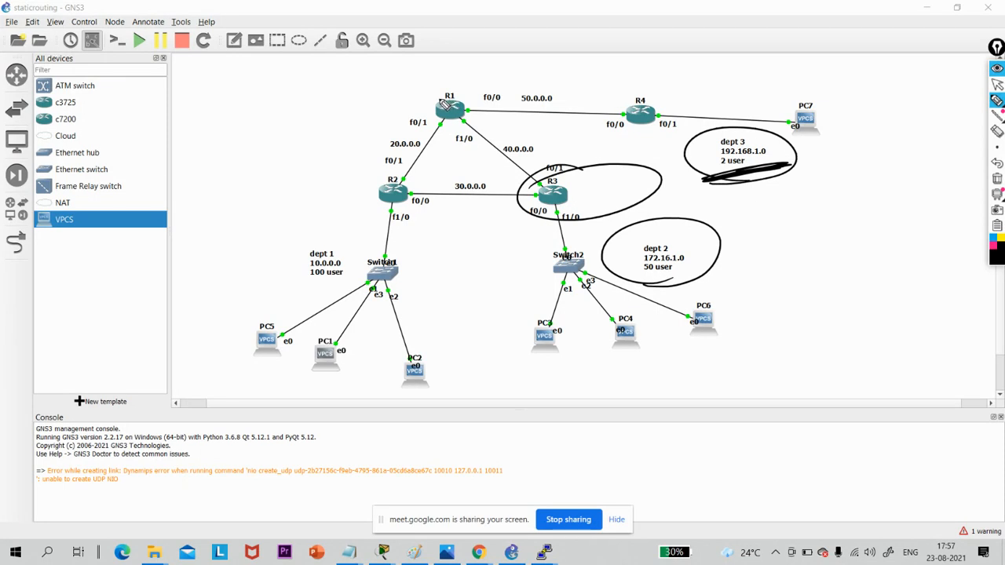
pyautogui.moveTo(474, 93)
pyautogui.mouseDown()
pyautogui.moveTo(447, 148)
pyautogui.moveTo(438, 119)
pyautogui.mouseUp()
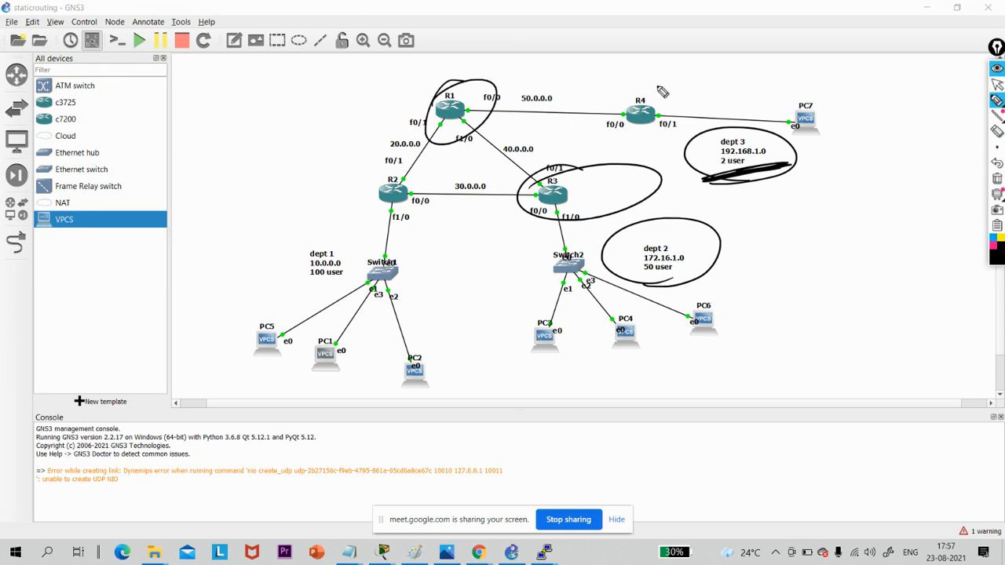
pyautogui.moveTo(637, 74)
pyautogui.mouseDown()
pyautogui.moveTo(596, 110)
pyautogui.moveTo(624, 79)
pyautogui.mouseUp()
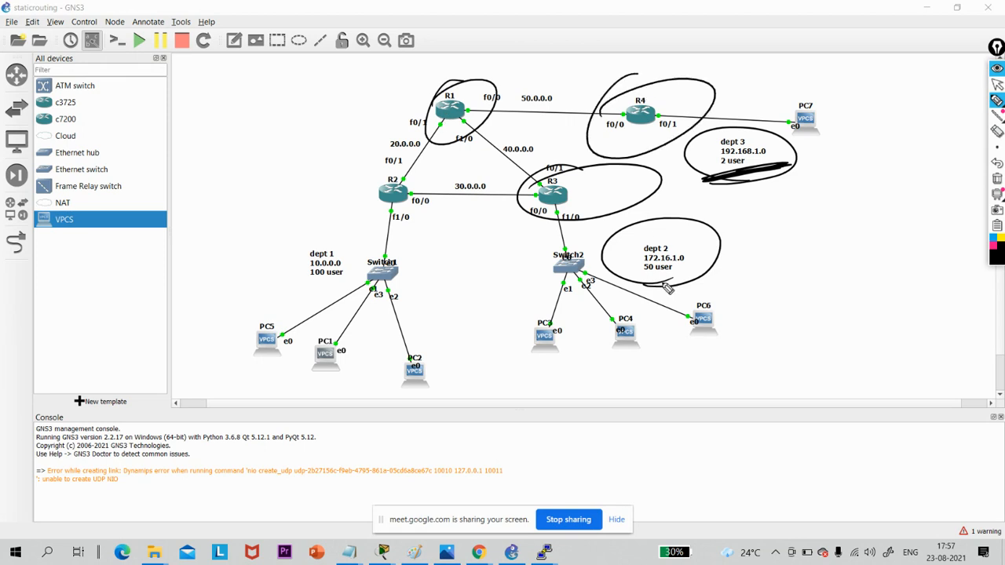
pyautogui.moveTo(669, 288); pyautogui.dragTo(683, 290)
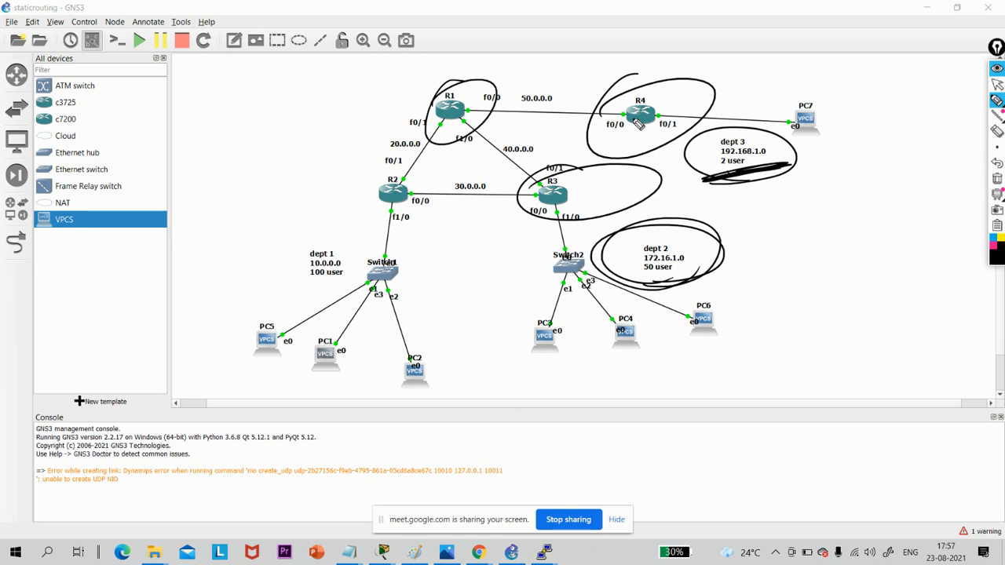
pyautogui.click(997, 179)
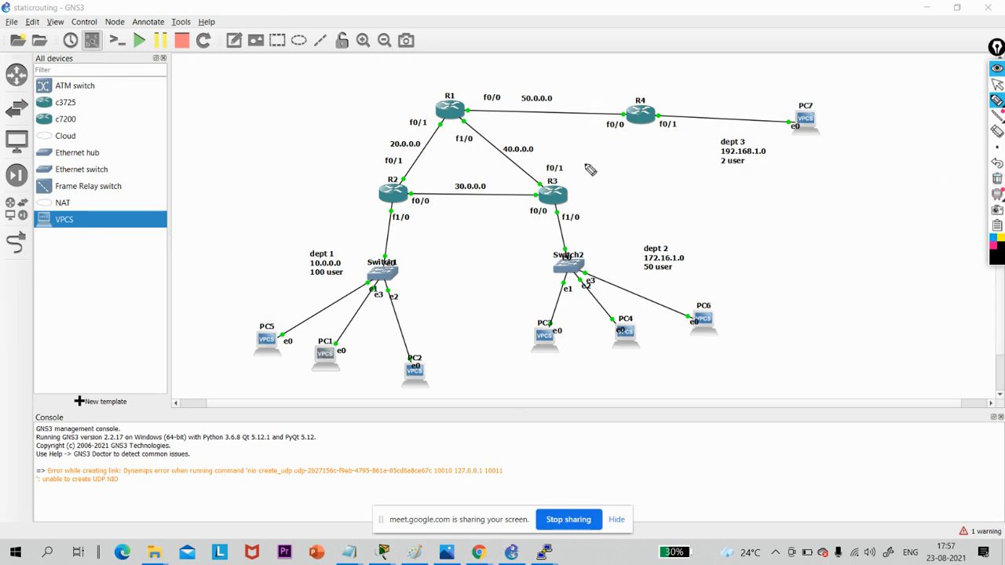
pyautogui.click(997, 84)
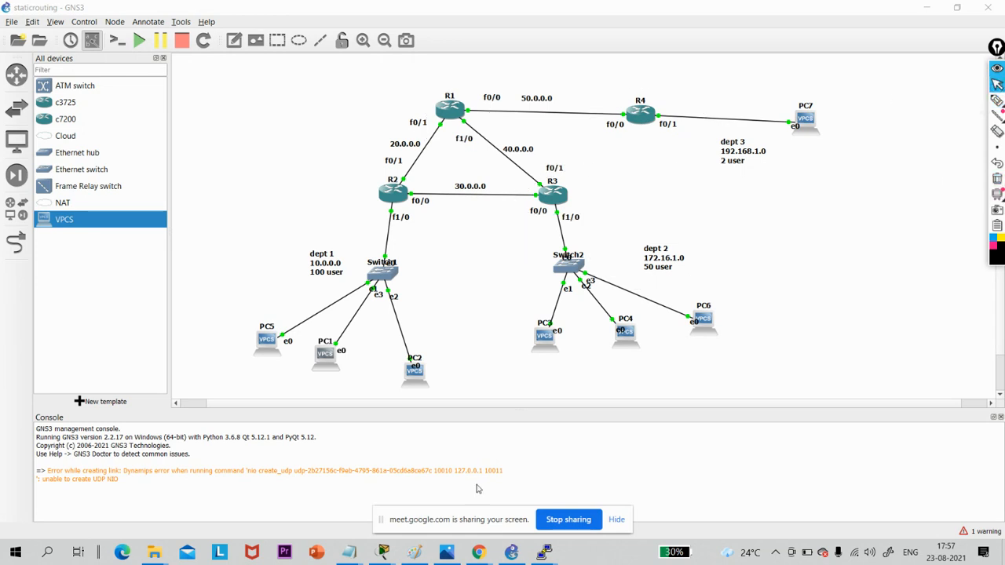
# - Open R3's console and enter global configuration mode
pyautogui.moveTo(545, 552)
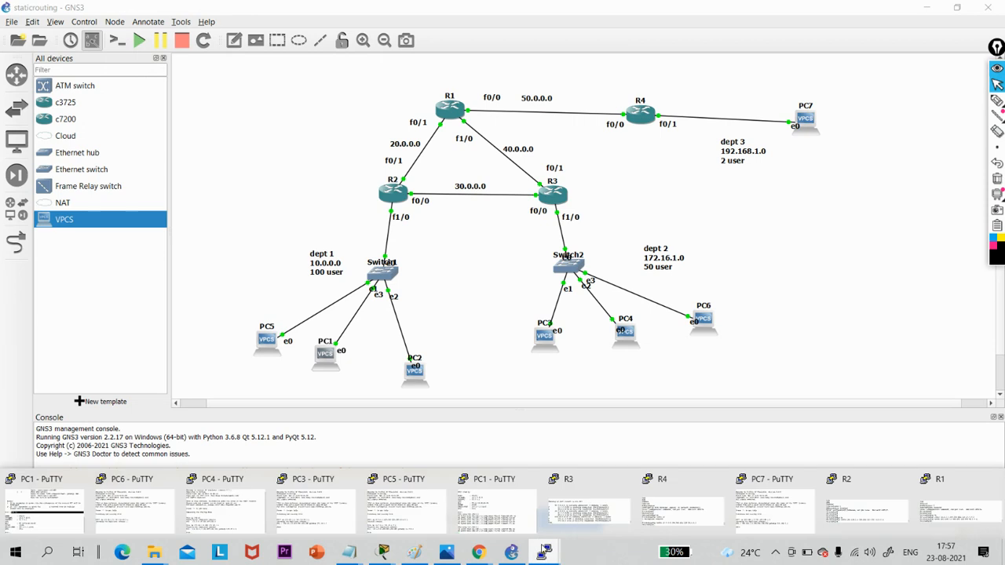
pyautogui.click(591, 502)
pyautogui.press('Return')
pyautogui.press('Return')
pyautogui.press('Return')
pyautogui.press('Return')
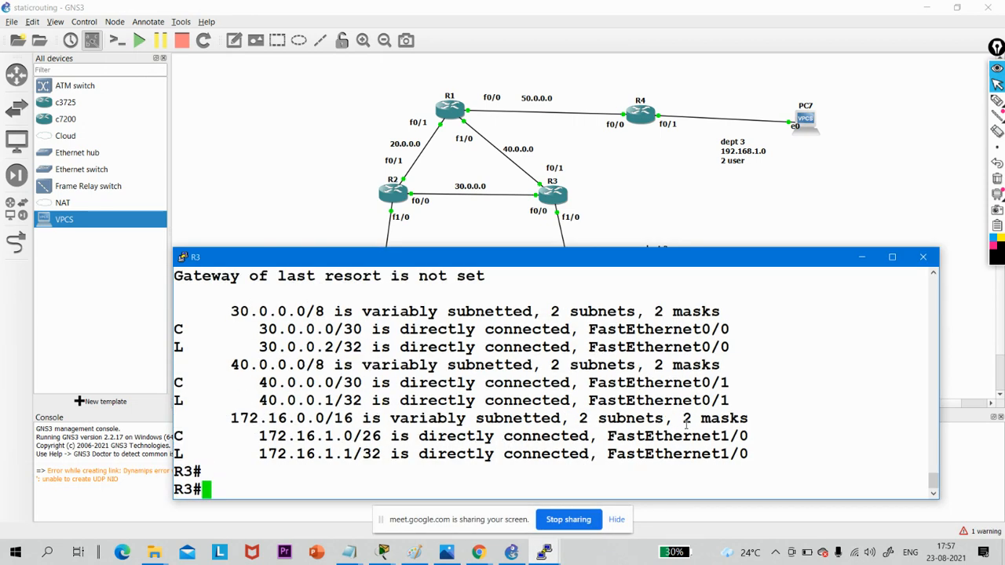
pyautogui.write('conf')
pyautogui.press('Tab')
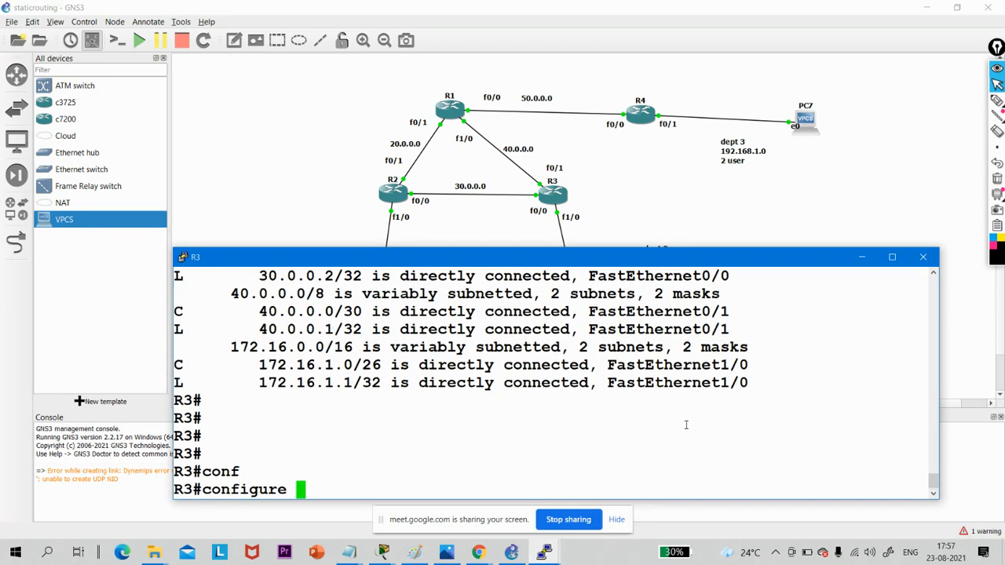
pyautogui.write('t')
pyautogui.press('Tab')
pyautogui.press('Return')
pyautogui.press('Return')
pyautogui.press('Return')
# - Draft "ip route 192.168.1.0 255.255.255.252 40.0.0." on R3 without the final octet, copy it, and try pasting it back
pyautogui.write('ip route')
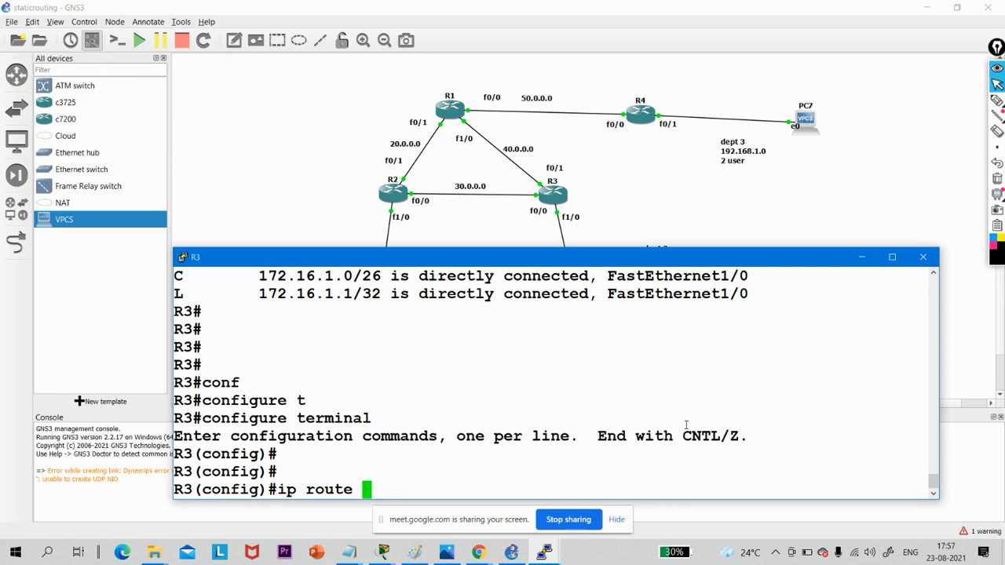
pyautogui.write(' 192.16')
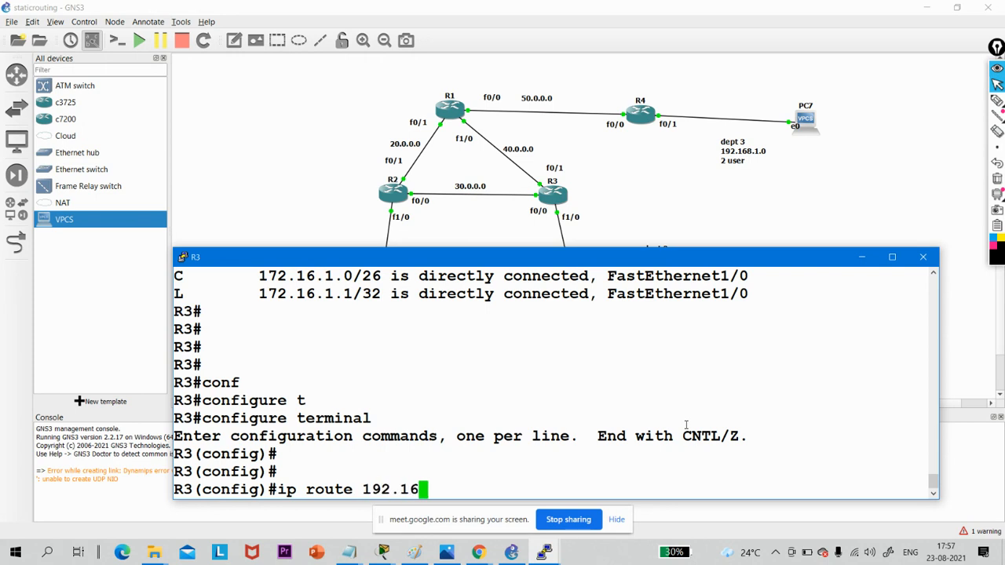
pyautogui.write('8.1.0 255')
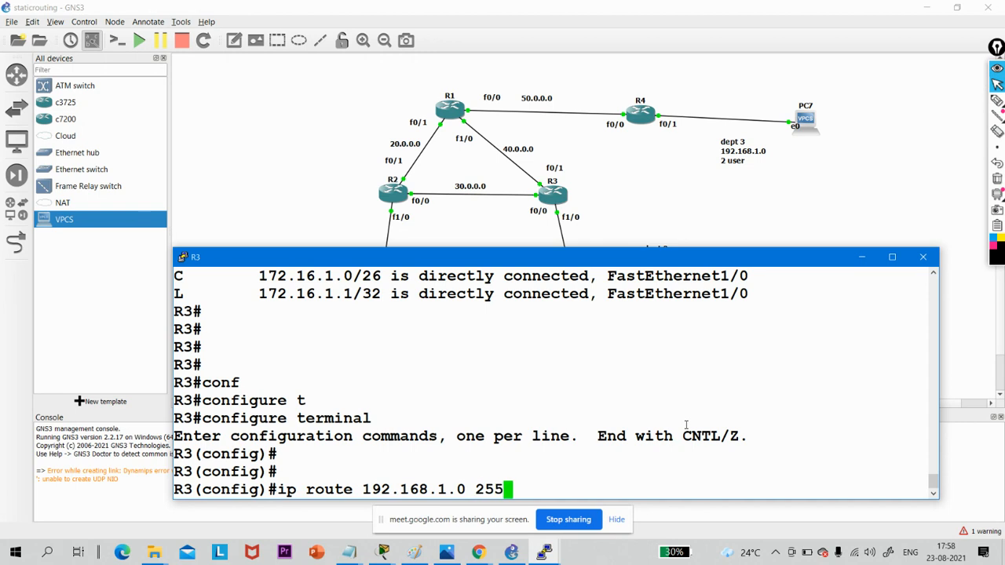
pyautogui.write('.255.255')
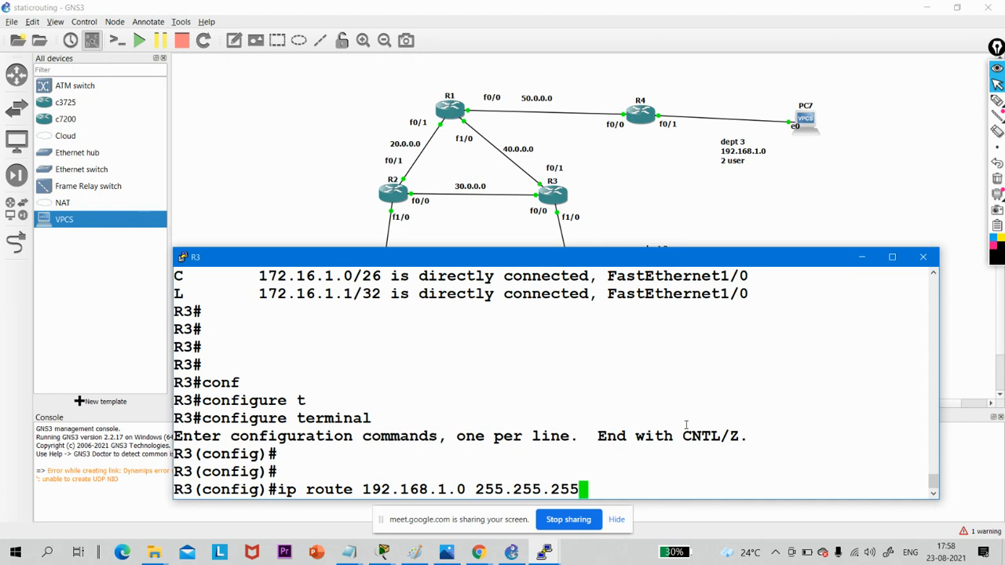
pyautogui.write('.252 ')
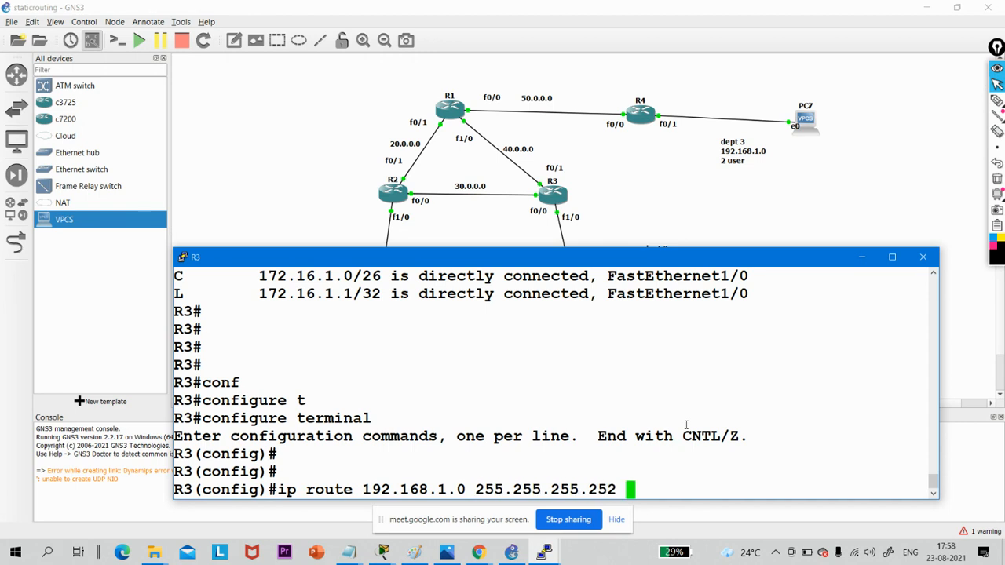
pyautogui.write('40.0.0.0')
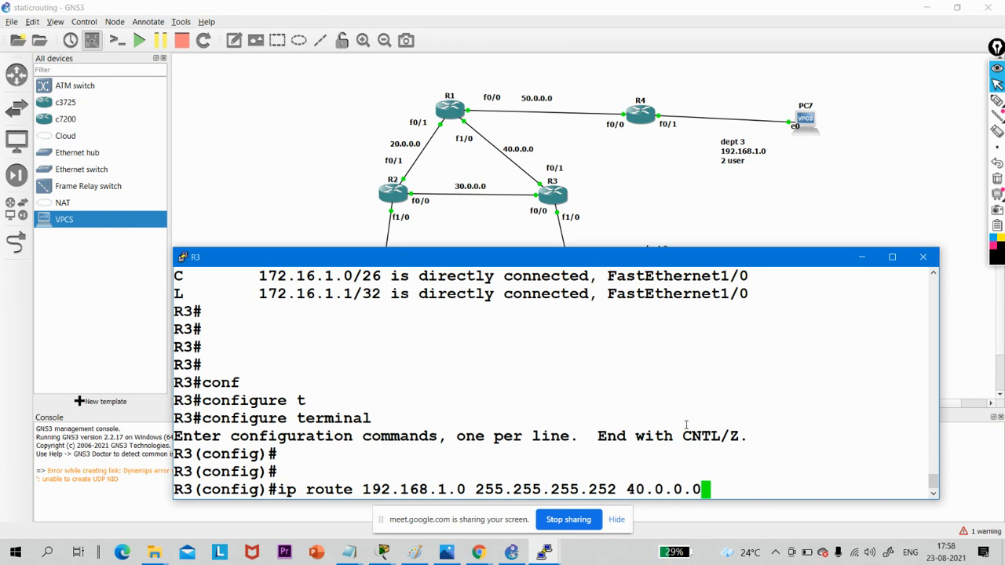
pyautogui.press('BackSpace')
pyautogui.press('Left')
pyautogui.press('Left')
pyautogui.press('Left')
pyautogui.press('Left')
pyautogui.press('Left')
pyautogui.press('Left')
pyautogui.press('Left')
pyautogui.press('Left')
pyautogui.press('Left')
pyautogui.press('Left')
pyautogui.press('Left')
pyautogui.press('Left')
pyautogui.press('Left')
pyautogui.press('Left')
pyautogui.press('Left')
pyautogui.press('Left')
pyautogui.press('Left')
pyautogui.press('Left')
pyautogui.press('Left')
pyautogui.press('Left')
pyautogui.press('Right')
pyautogui.press('Right')
pyautogui.press('Right')
pyautogui.press('Right')
pyautogui.press('Right')
pyautogui.press('Right')
pyautogui.press('Right')
pyautogui.press('Right')
pyautogui.press('Right')
pyautogui.press('Right')
pyautogui.press('Right')
pyautogui.press('Right')
pyautogui.press('Right')
pyautogui.press('Right')
pyautogui.press('Right')
pyautogui.press('Right')
pyautogui.press('Right')
pyautogui.press('Right')
pyautogui.press('Right')
pyautogui.press('Right')
pyautogui.press('Right')
pyautogui.moveTo(686, 424); pyautogui.dragTo(288, 493)
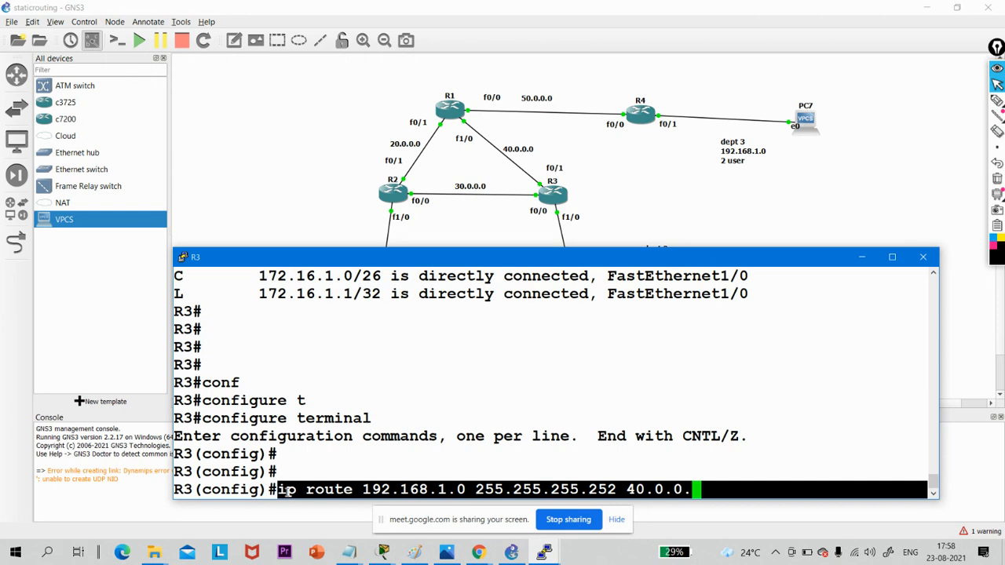
pyautogui.rightClick(285, 490)
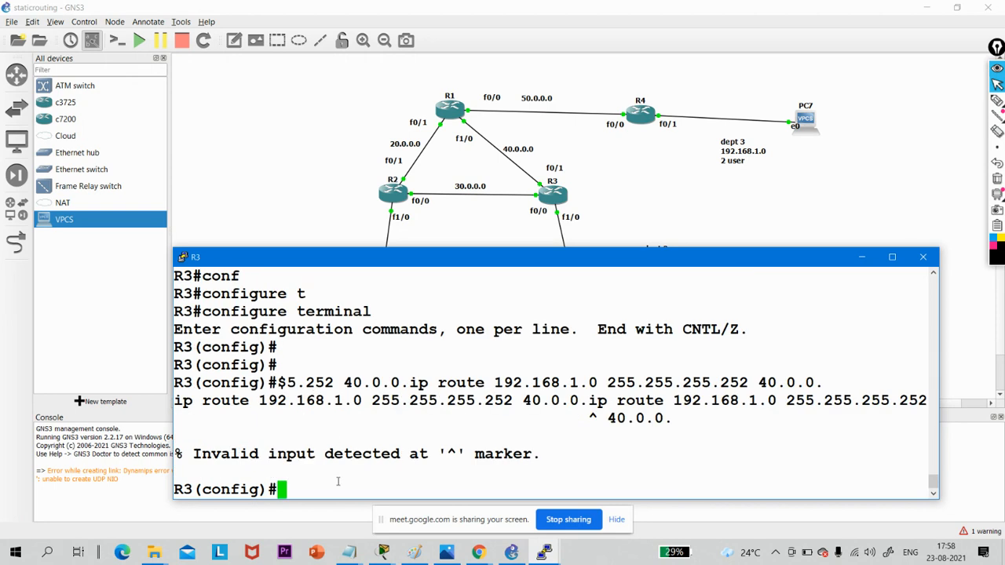
# - Display R3's brief IP interface summary from configuration mode with "do show ip int br"
pyautogui.write('do show ip oin')
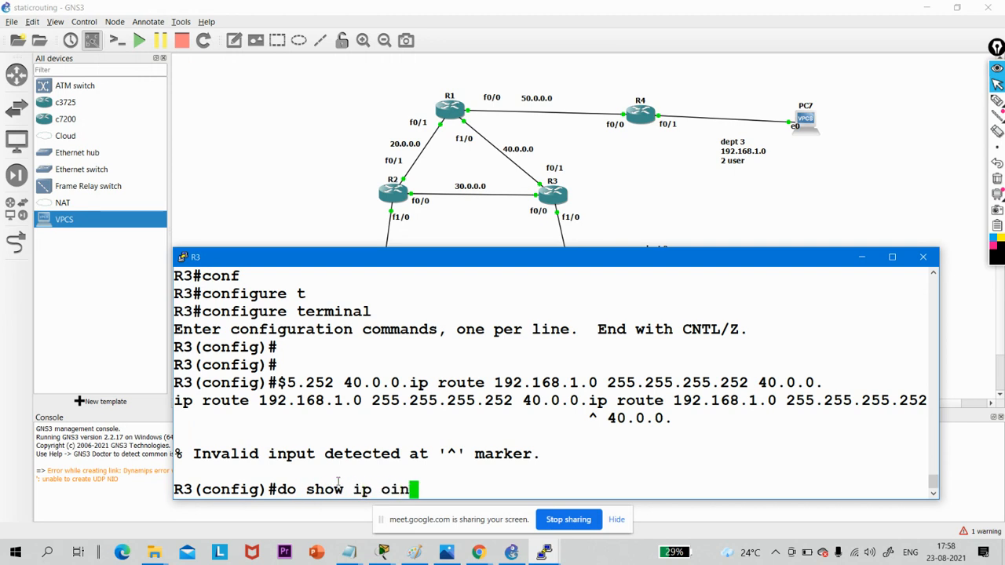
pyautogui.press('BackSpace')
pyautogui.press('BackSpace')
pyautogui.press('BackSpace')
pyautogui.write('int br')
pyautogui.press('Return')
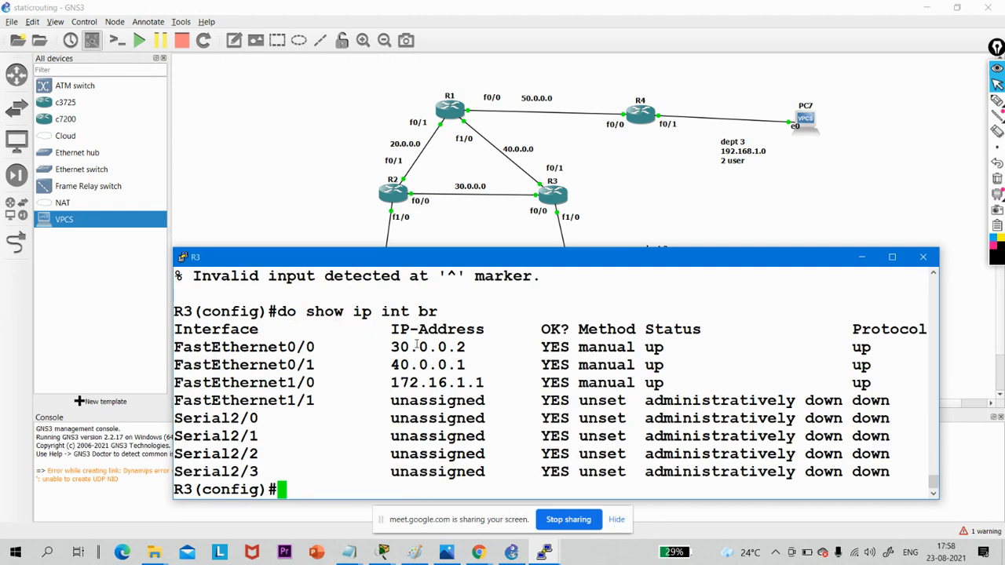
# - Add R3's static route to 192.168.1.0 with mask 255.255.255.252 via next hop 40.0.0.2
pyautogui.rightClick(412, 489)
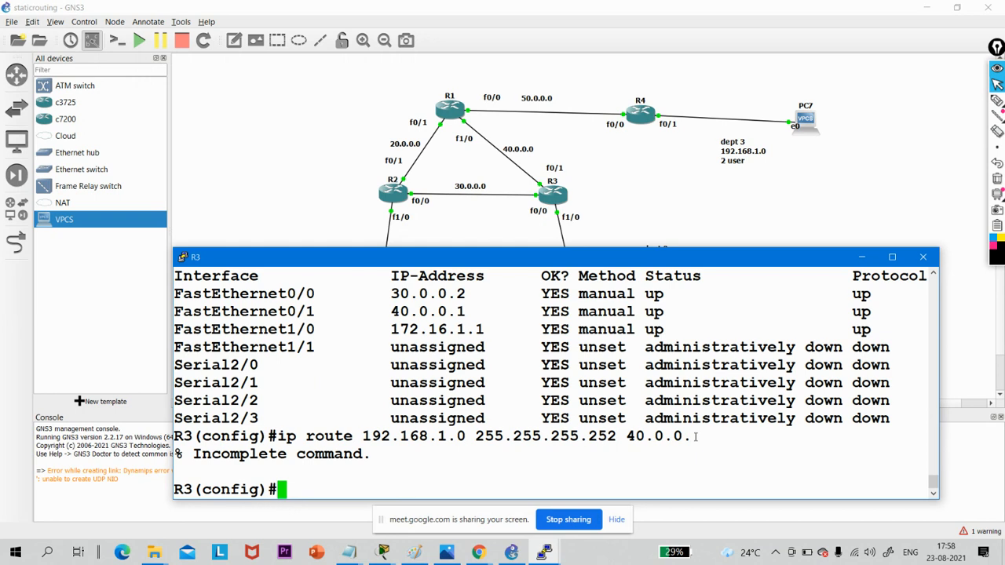
pyautogui.write('ip ro')
pyautogui.press('Tab')
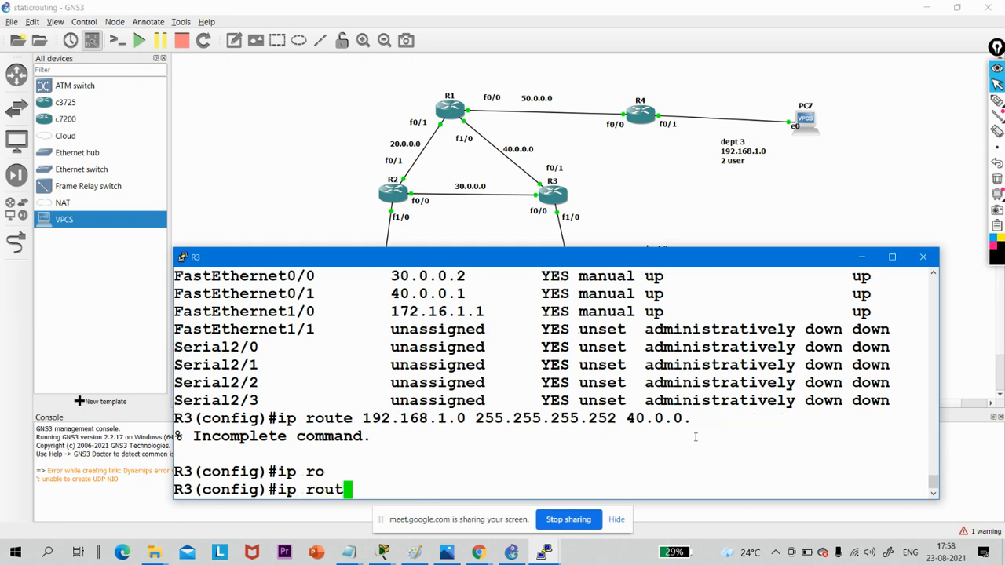
pyautogui.write('e 192.1')
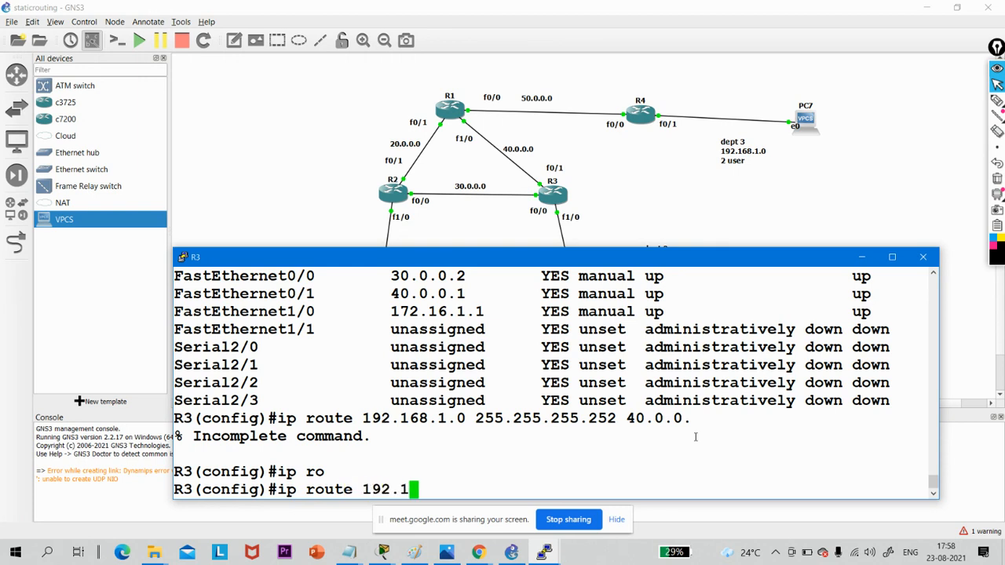
pyautogui.press('Up')
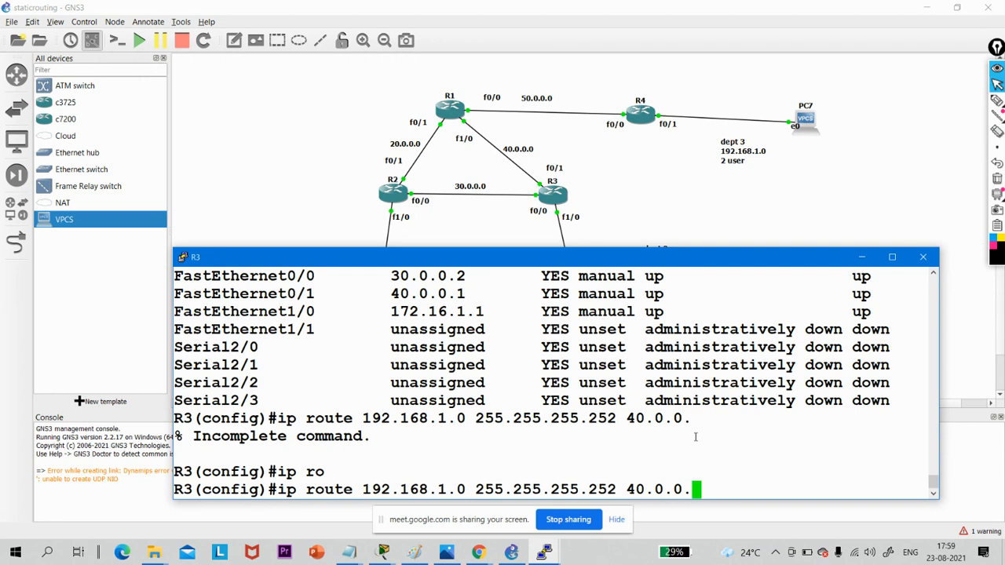
pyautogui.write('2')
pyautogui.press('Return')
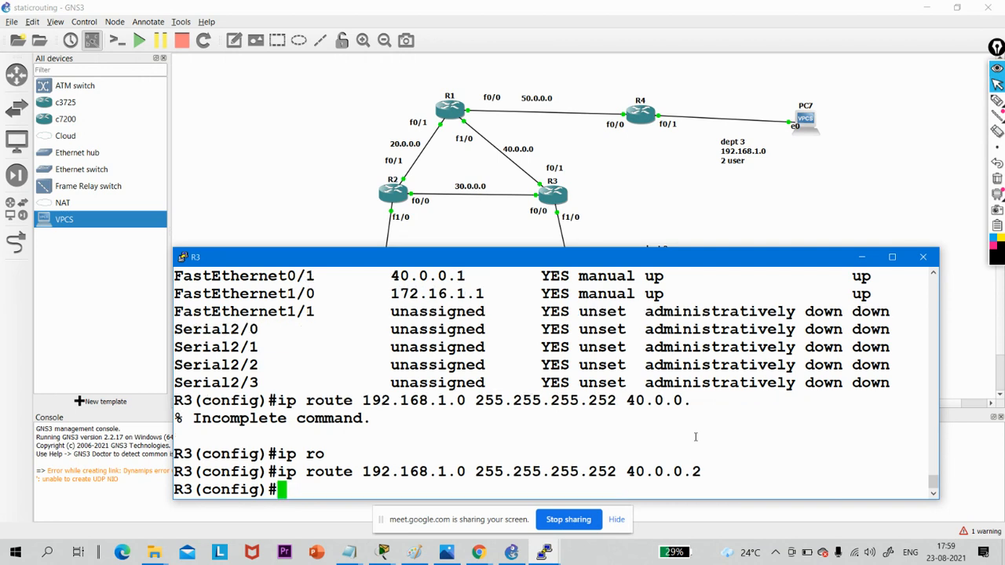
# - Minimize R3's console and bring up R1's console at a fresh configuration prompt
pyautogui.click(862, 260)
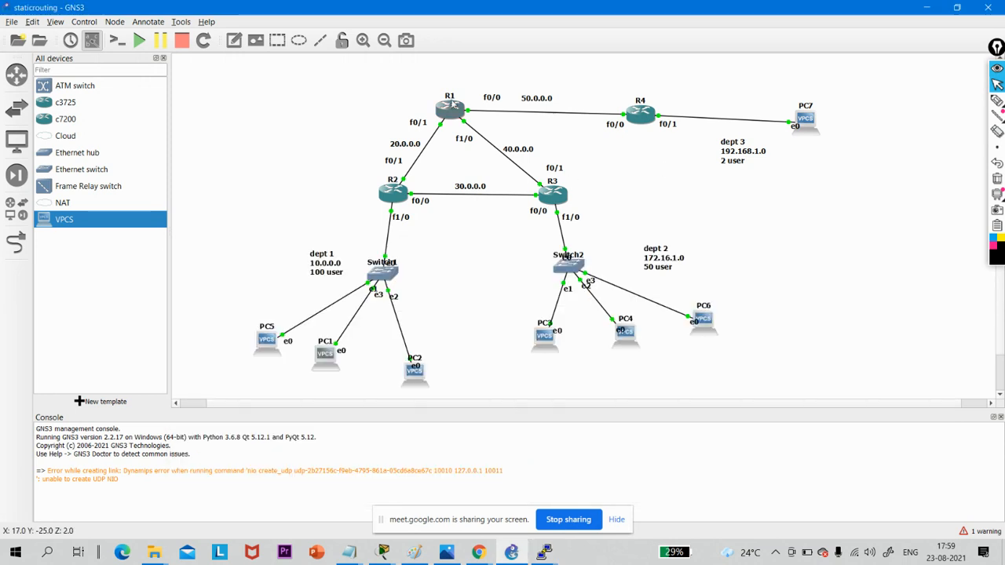
pyautogui.moveTo(455, 110)
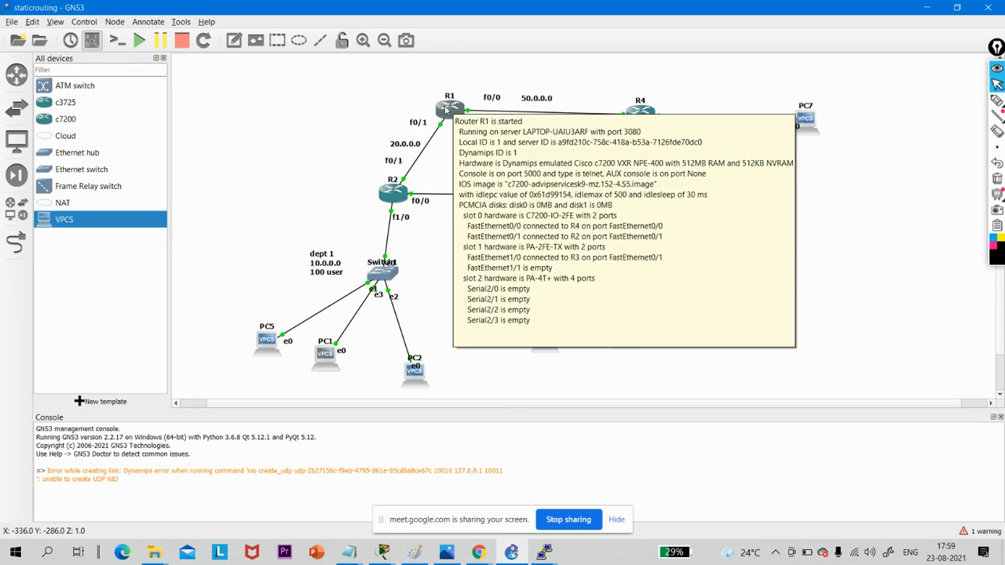
pyautogui.click(547, 554)
pyautogui.click(559, 510)
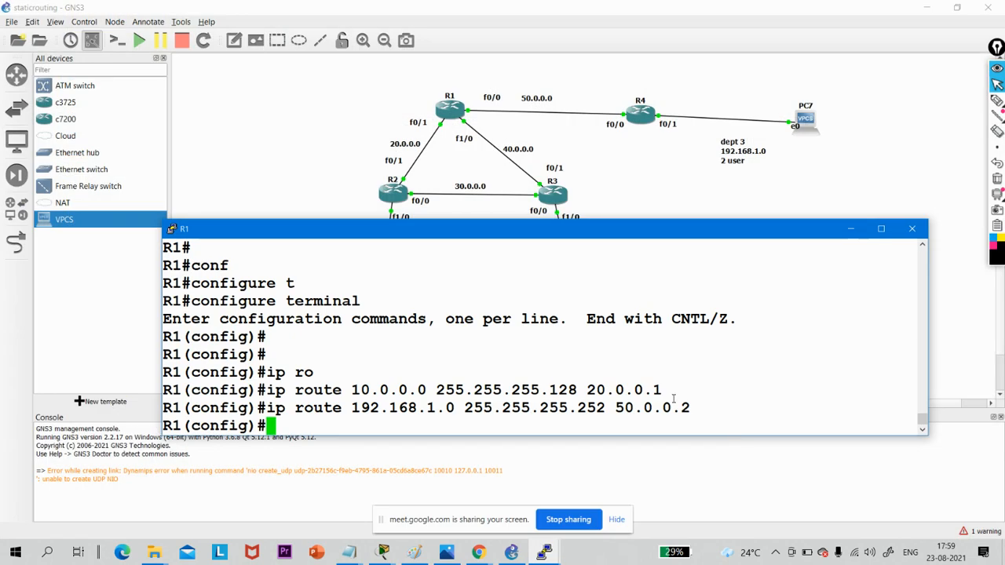
pyautogui.press('Return')
pyautogui.press('Return')
pyautogui.press('Return')
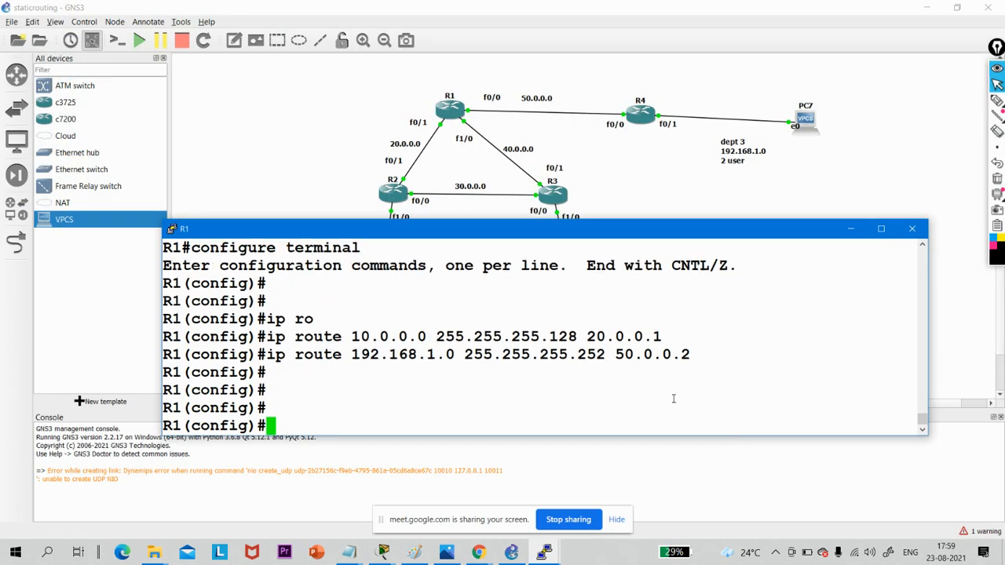
# - Recall R1's last route command, rework it to "ip route 172.16.1.0 255.255.255.192 40.0.0." without the final octet, and submit it
pyautogui.write('ip')
pyautogui.press('Up')
pyautogui.press('BackSpace')
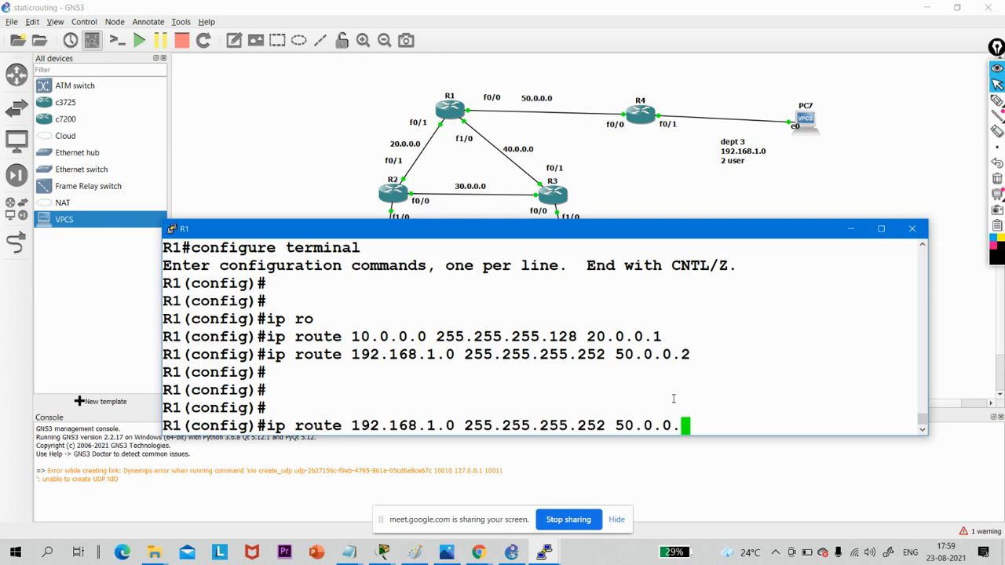
pyautogui.press('BackSpace')
pyautogui.press('BackSpace')
pyautogui.press('BackSpace')
pyautogui.press('BackSpace')
pyautogui.press('BackSpace')
pyautogui.press('BackSpace')
pyautogui.press('BackSpace')
pyautogui.press('BackSpace')
pyautogui.press('BackSpace')
pyautogui.press('BackSpace')
pyautogui.press('BackSpace')
pyautogui.press('BackSpace')
pyautogui.press('BackSpace')
pyautogui.press('BackSpace')
pyautogui.press('BackSpace')
pyautogui.press('BackSpace')
pyautogui.press('BackSpace')
pyautogui.press('BackSpace')
pyautogui.press('BackSpace')
pyautogui.press('BackSpace')
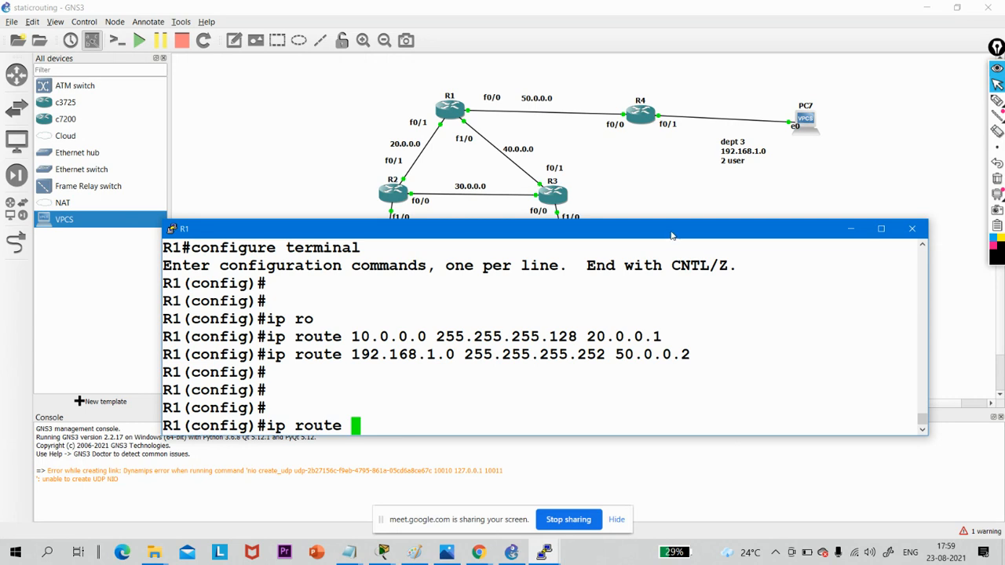
pyautogui.moveTo(671, 234); pyautogui.dragTo(671, 303)
pyautogui.moveTo(712, 371); pyautogui.dragTo(701, 178)
pyautogui.write('17')
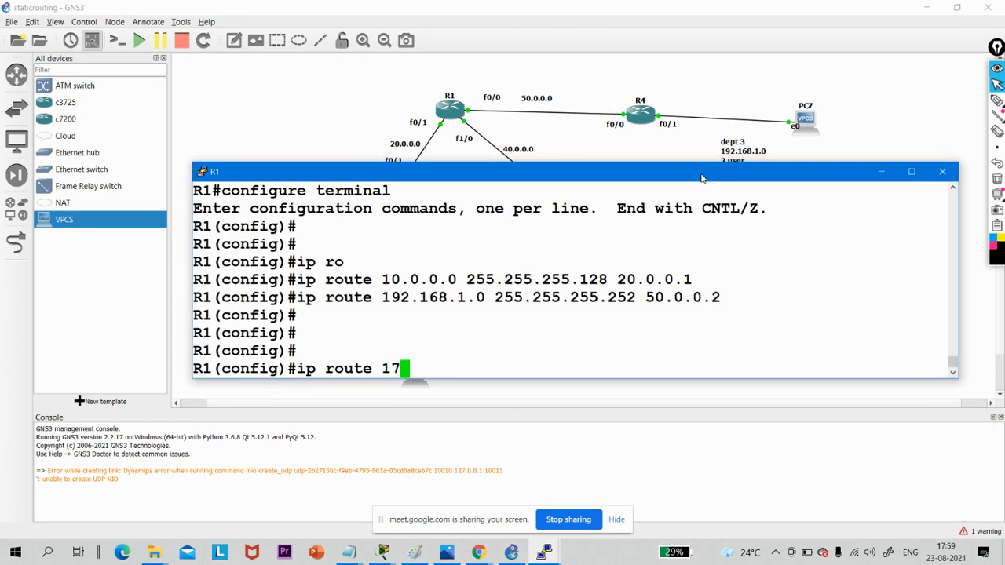
pyautogui.write('2.16.')
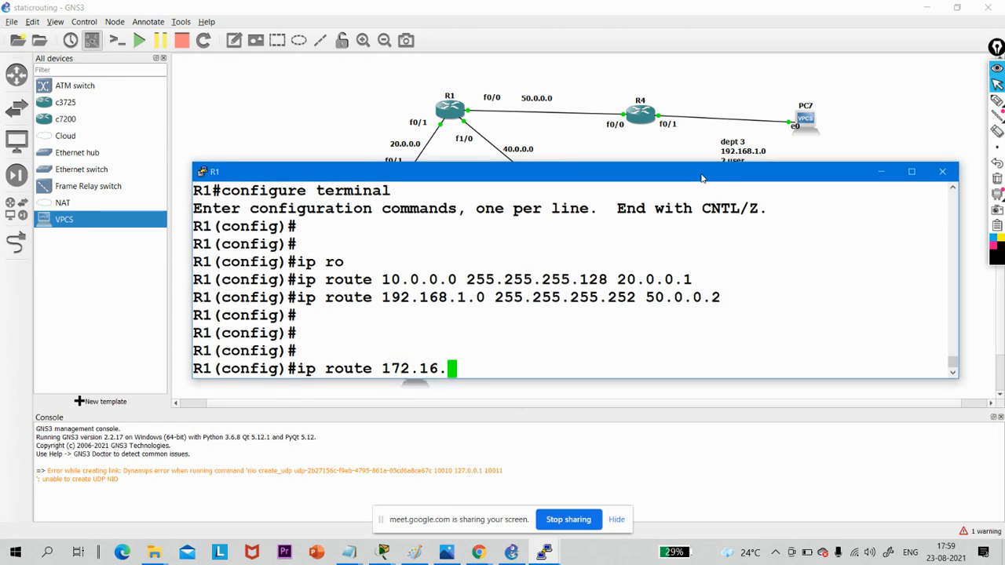
pyautogui.write('1.0 ')
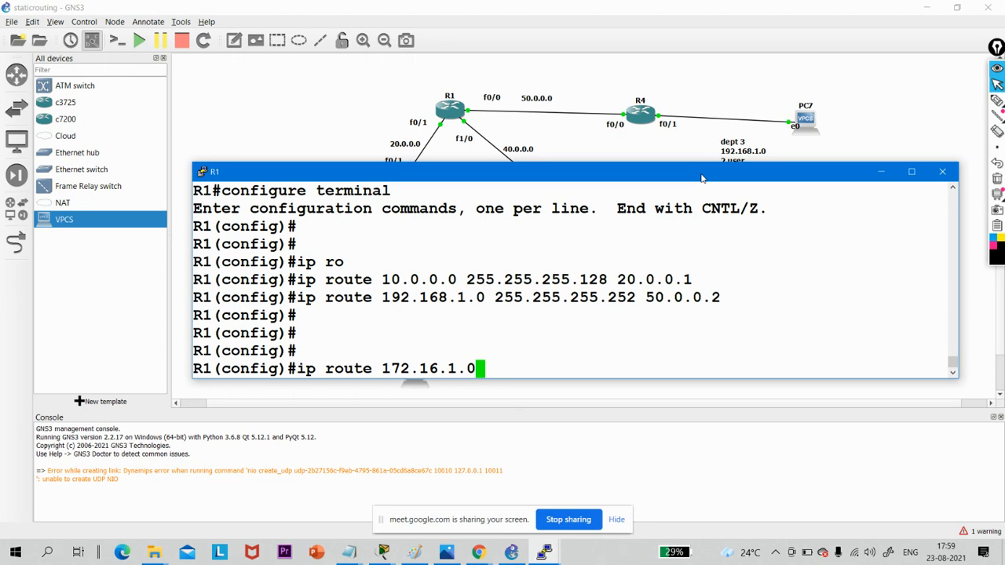
pyautogui.write('255')
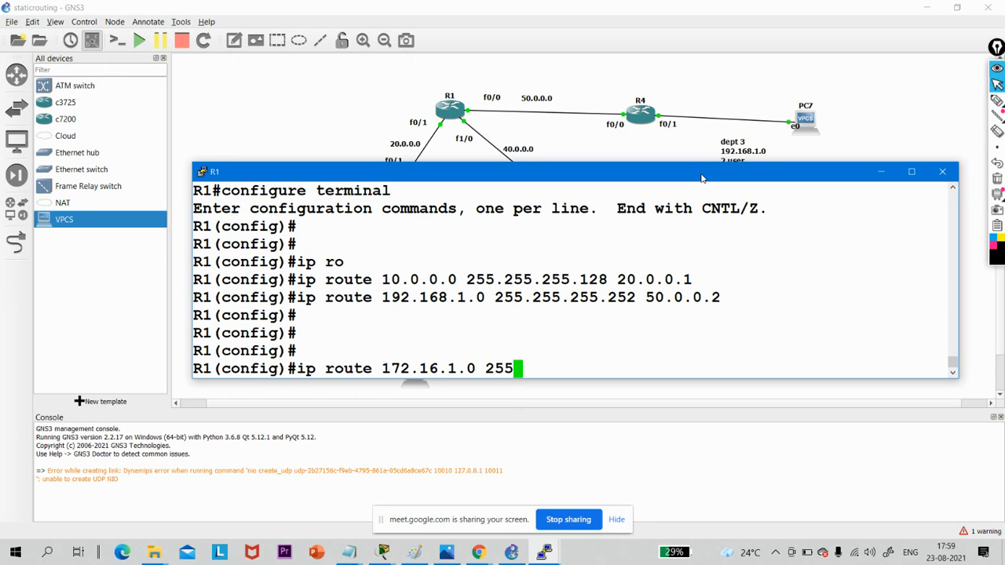
pyautogui.write('.255.255')
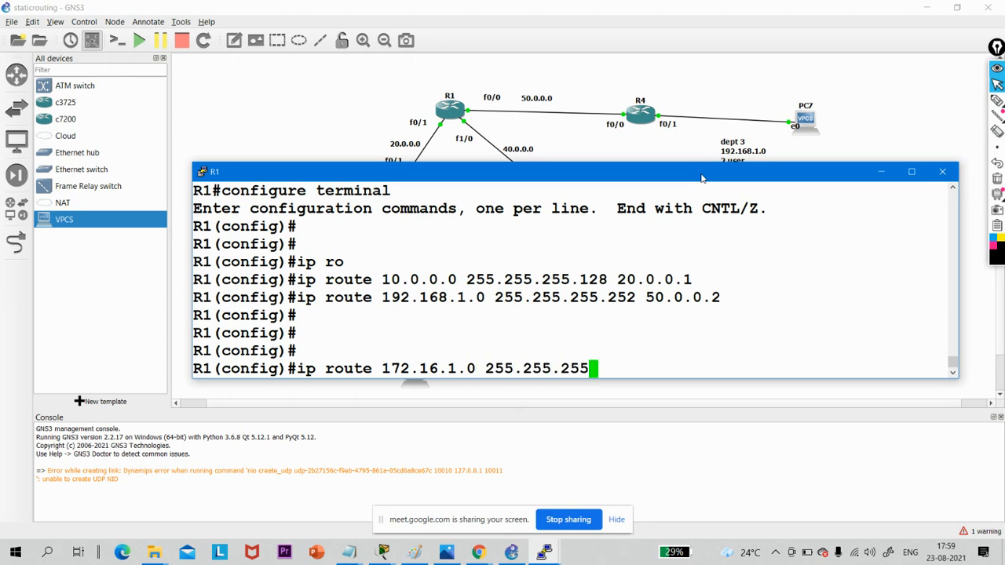
pyautogui.write('.192')
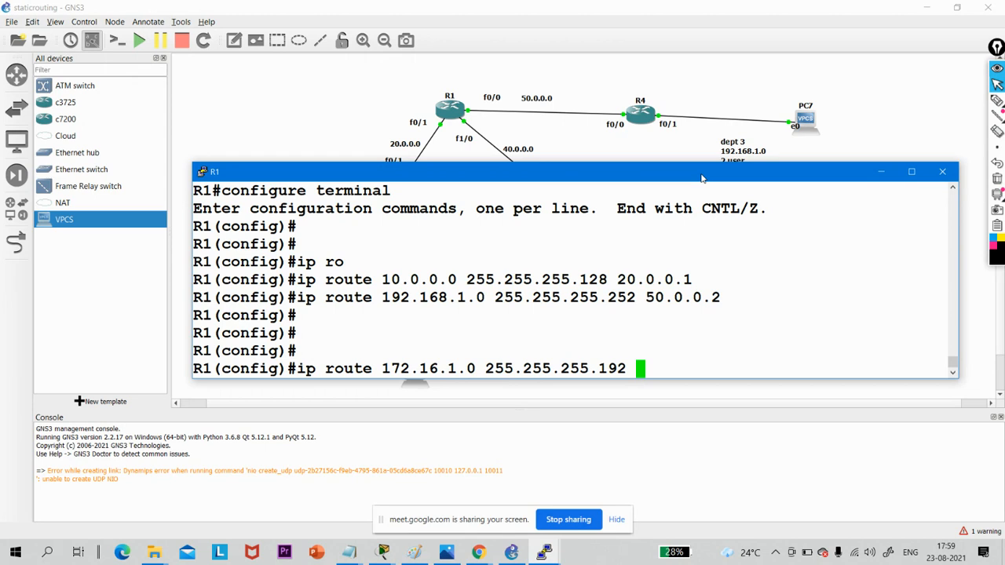
pyautogui.write(' 40.0.0.')
pyautogui.press('Return')
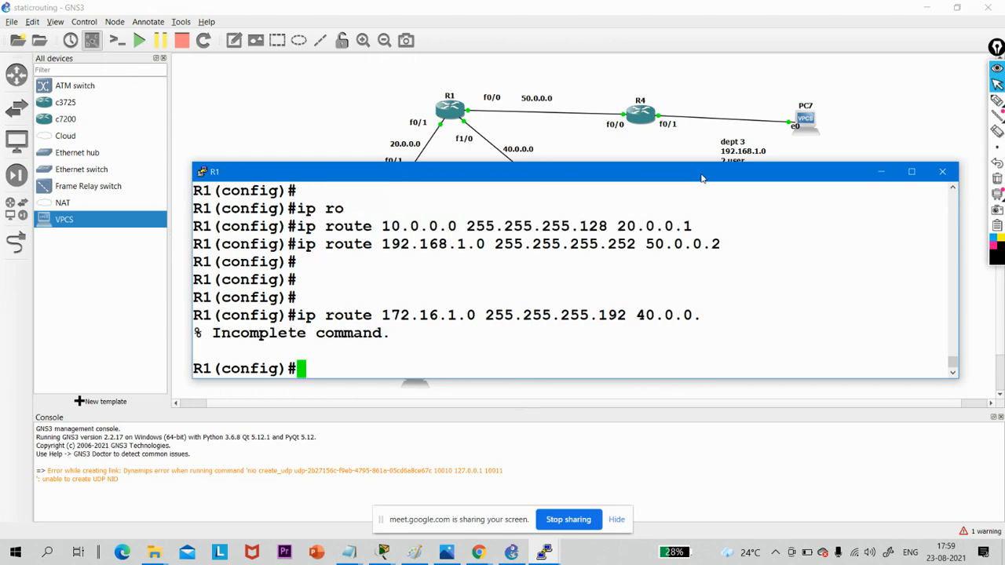
# - Complete the recalled R1 route command with next hop 40.0.0.1, copy it from the console, and try pasting it back
pyautogui.press('Up')
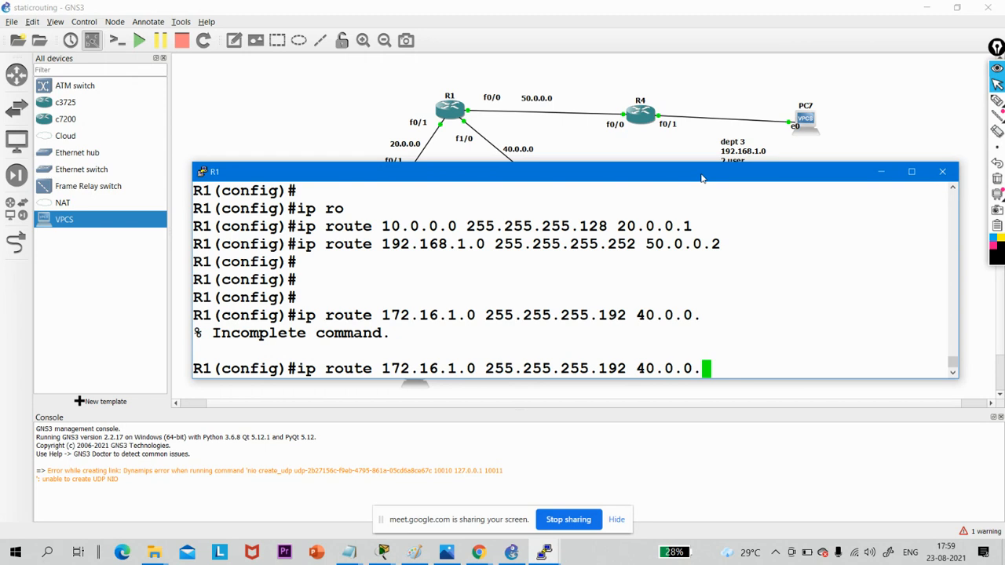
pyautogui.write('1')
pyautogui.moveTo(674, 165); pyautogui.dragTo(675, 237)
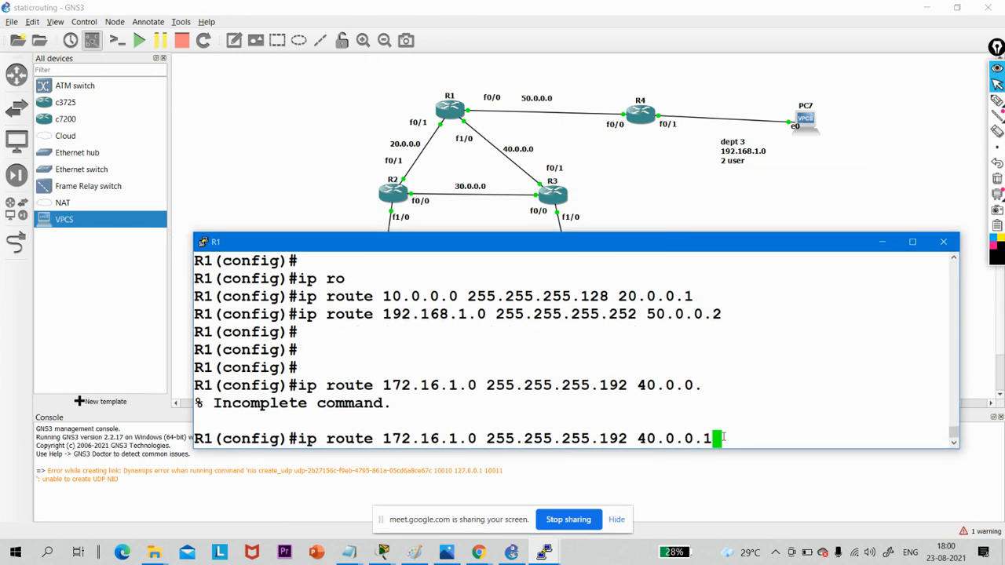
pyautogui.moveTo(723, 437); pyautogui.dragTo(300, 458)
pyautogui.hotkey('ctrl', 'c')
pyautogui.rightClick(301, 459)
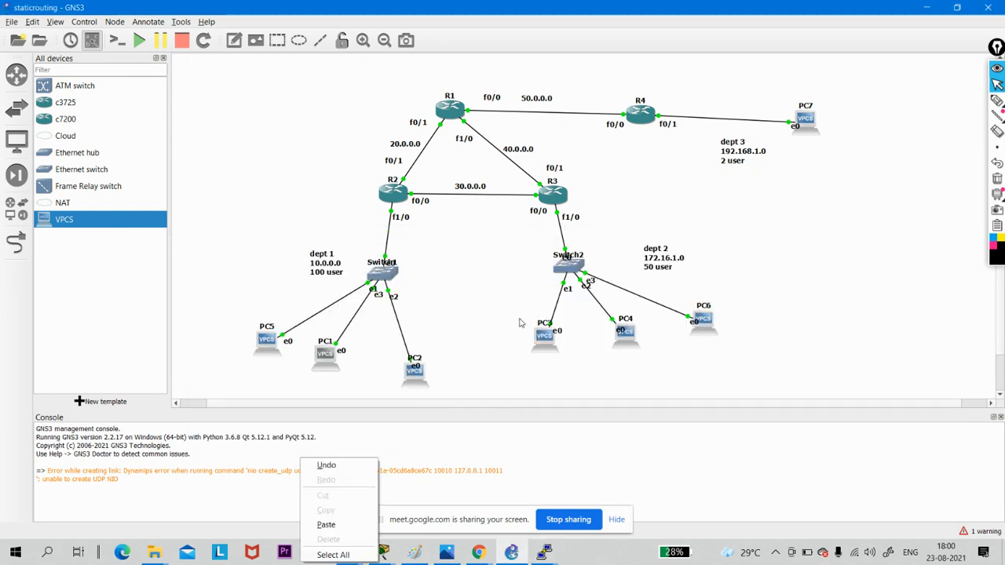
pyautogui.click(543, 552)
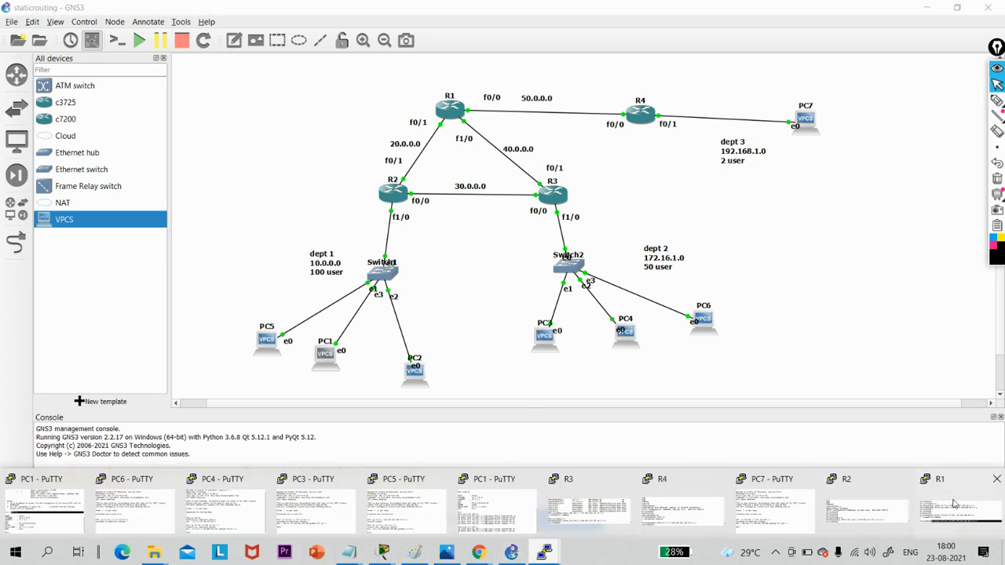
pyautogui.click(952, 502)
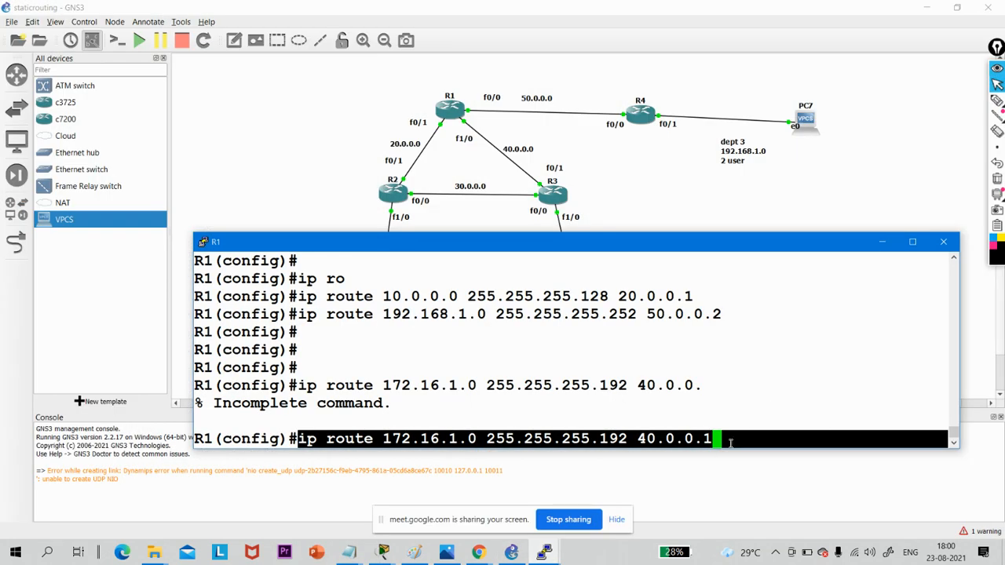
pyautogui.rightClick(731, 441)
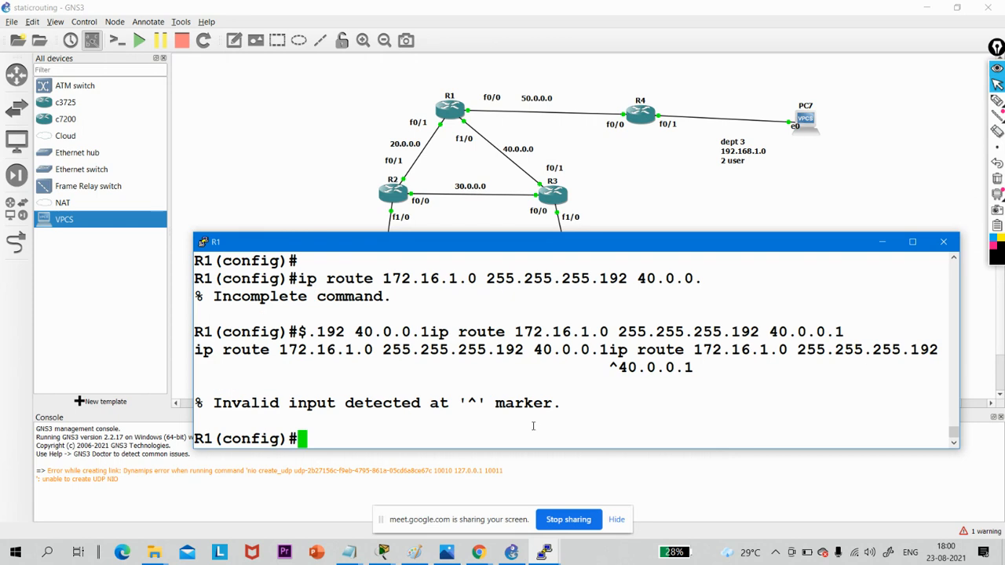
# - Display R1's brief IP interface summary from configuration mode with "do show ip int br"
pyautogui.write('do sho')
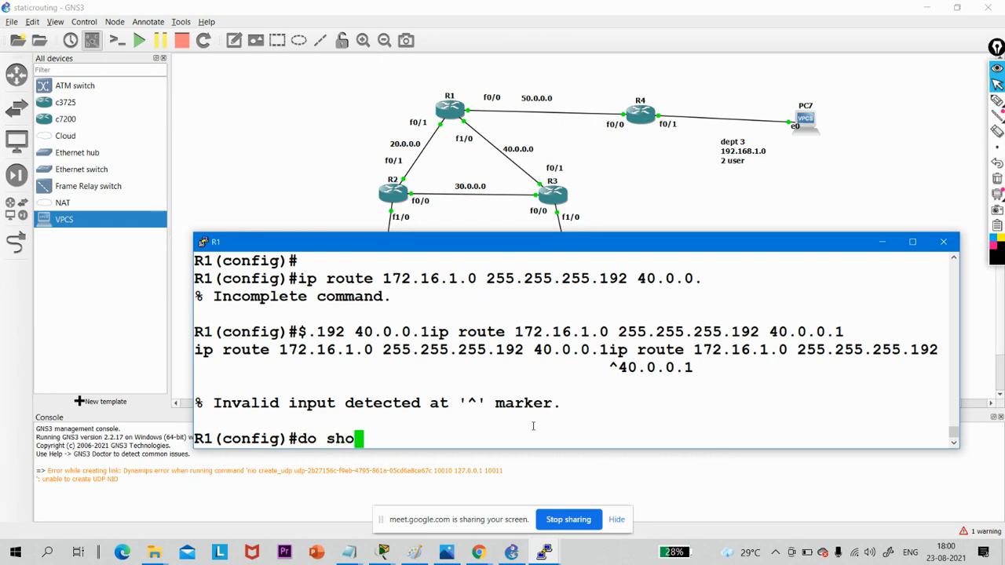
pyautogui.write('w ip int ')
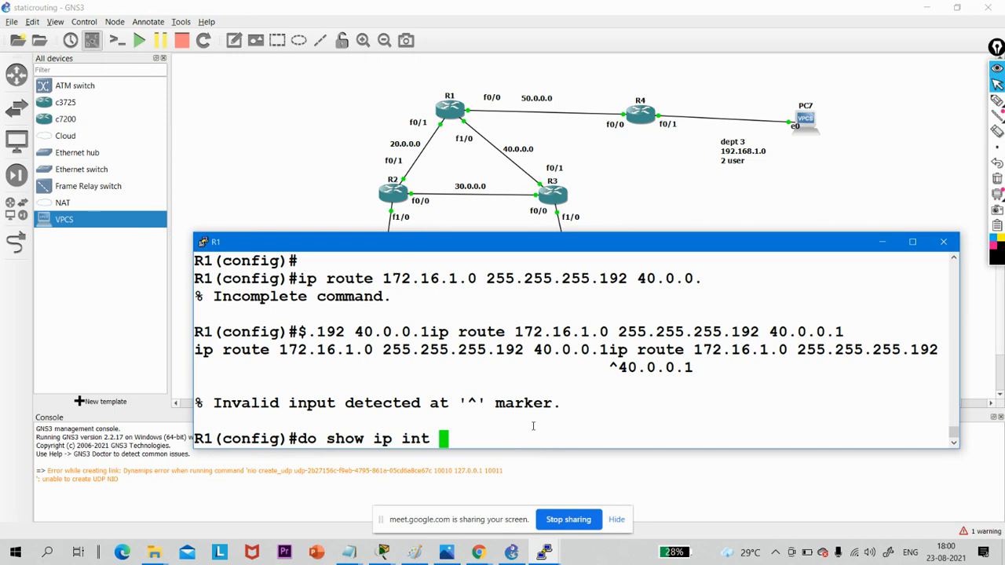
pyautogui.write('n')
pyautogui.press('BackSpace')
pyautogui.write('br')
pyautogui.press('Return')
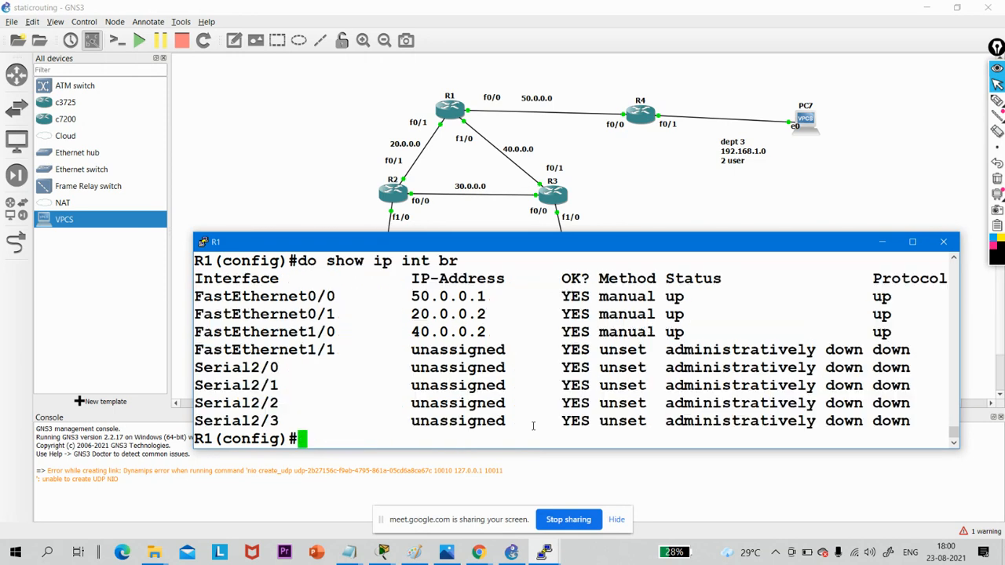
# - Add R1's static route to 172.16.1.0 with mask 255.255.255.192 via 40.0.0.1, and compare it with the FastEthernet1/0 address
pyautogui.rightClick(486, 324)
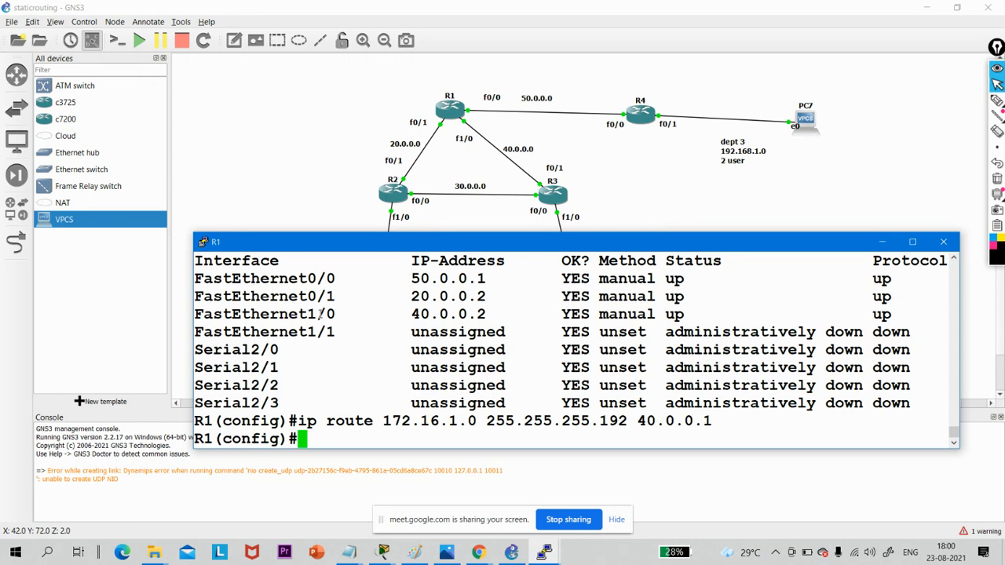
pyautogui.moveTo(317, 313); pyautogui.dragTo(498, 319)
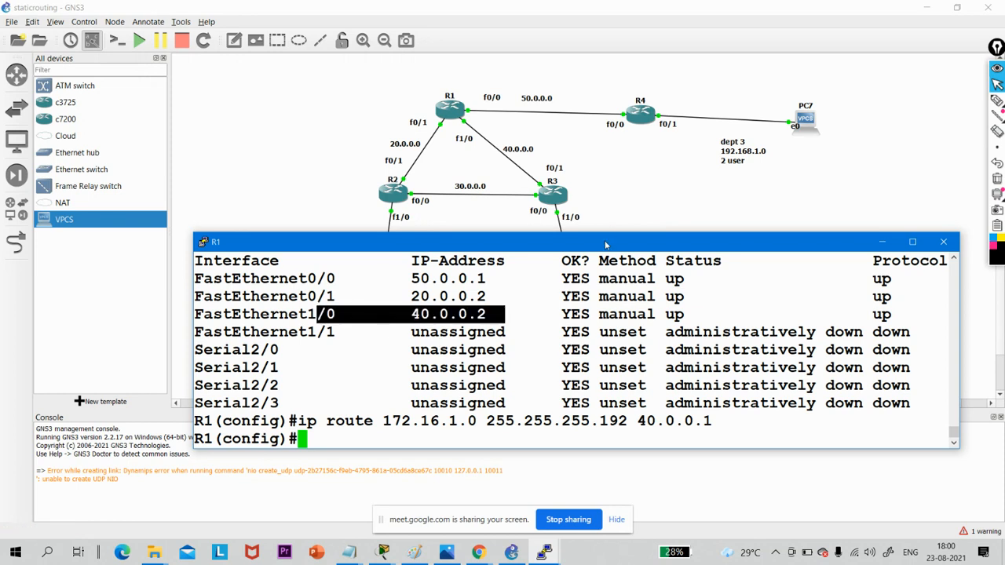
pyautogui.moveTo(605, 245); pyautogui.dragTo(607, 351)
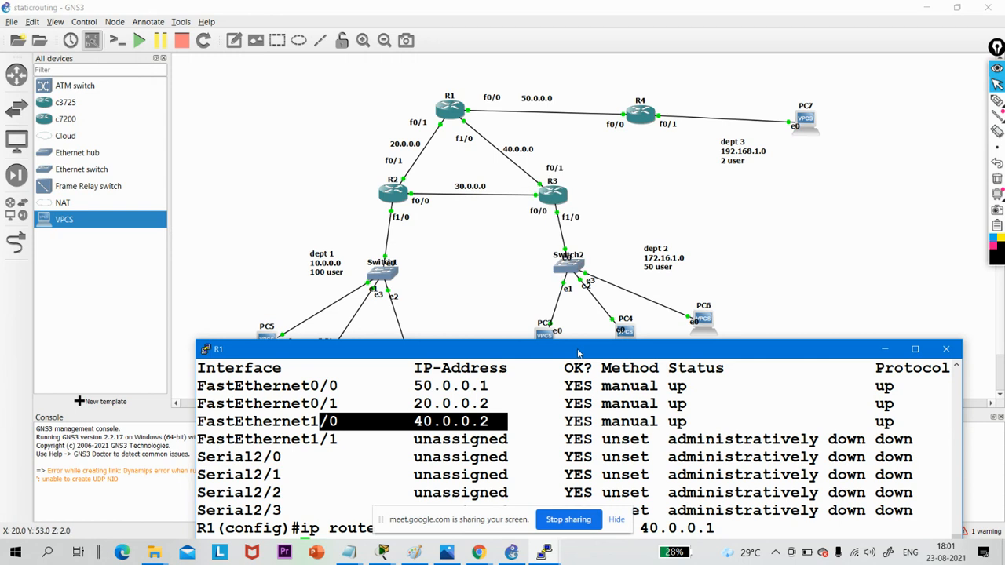
pyautogui.moveTo(577, 354); pyautogui.dragTo(573, 269)
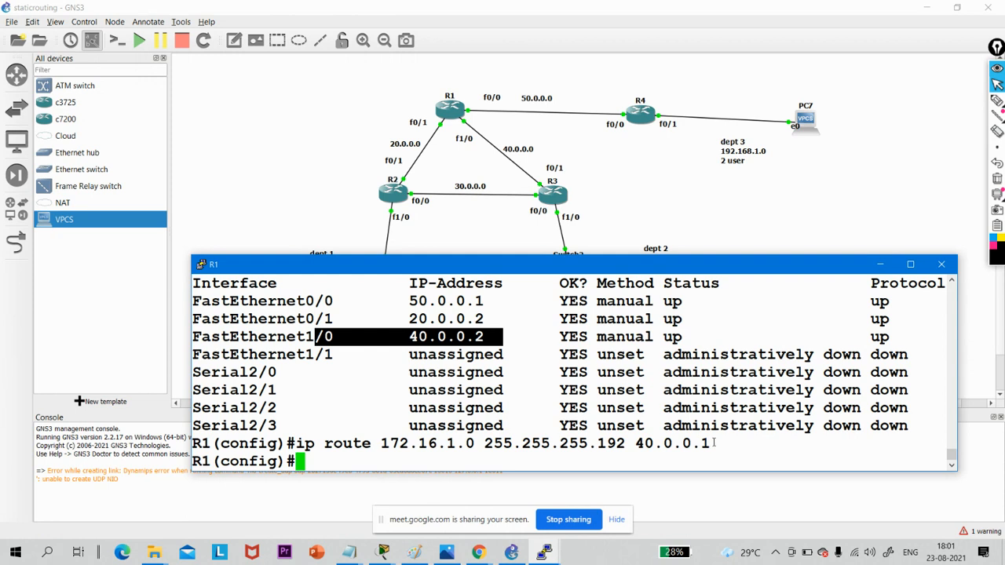
pyautogui.moveTo(710, 443); pyautogui.dragTo(289, 444)
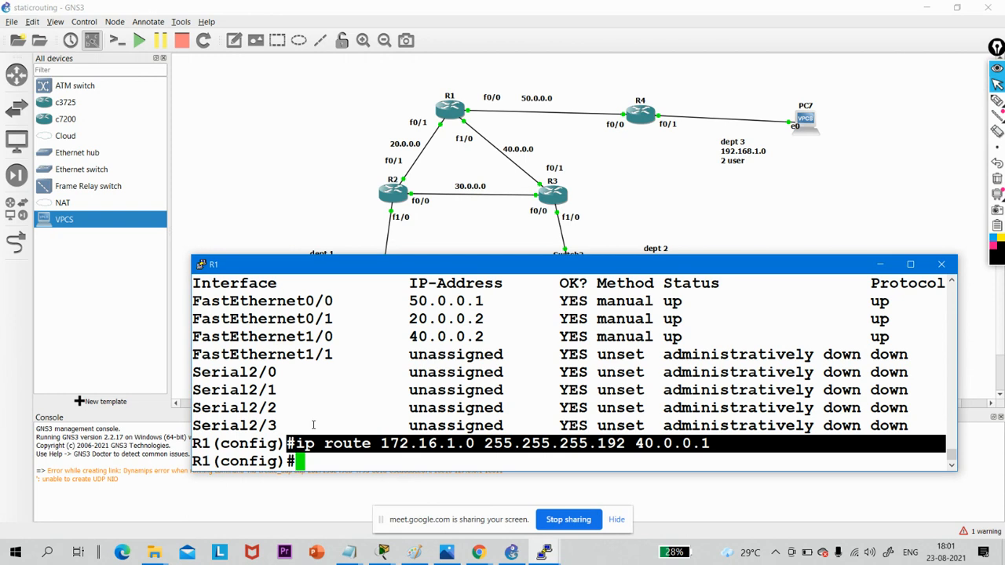
# - Exit R1's configuration mode and return to a clean privileged prompt
pyautogui.click(404, 442)
pyautogui.press('Return')
pyautogui.press('Return')
pyautogui.press('Return')
pyautogui.write('exi')
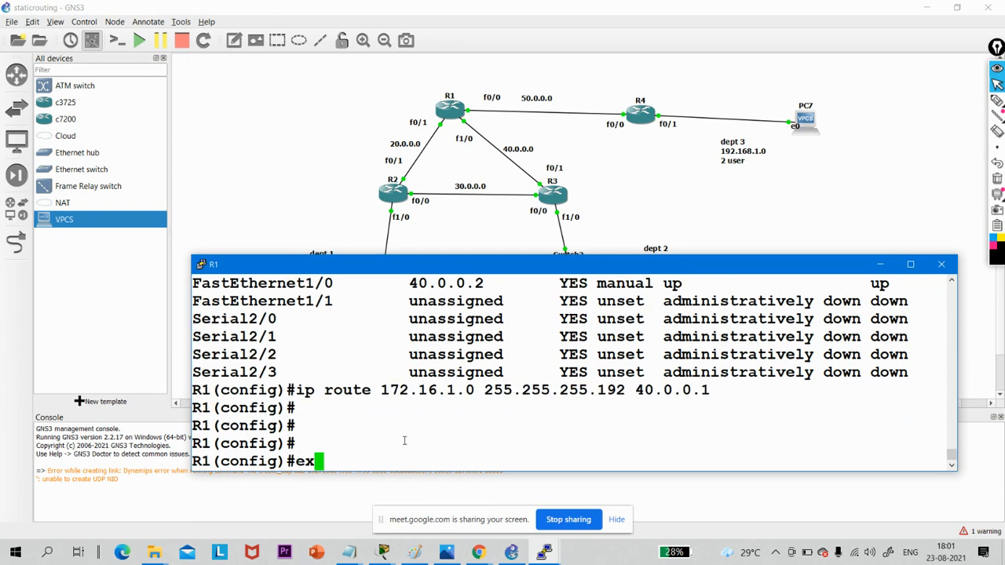
pyautogui.press('Return')
pyautogui.press('Return')
pyautogui.press('Return')
# - Display R1's full routing table with "show ip route", paging through to its end
pyautogui.press('Return')
pyautogui.press('Return')
pyautogui.write('sh')
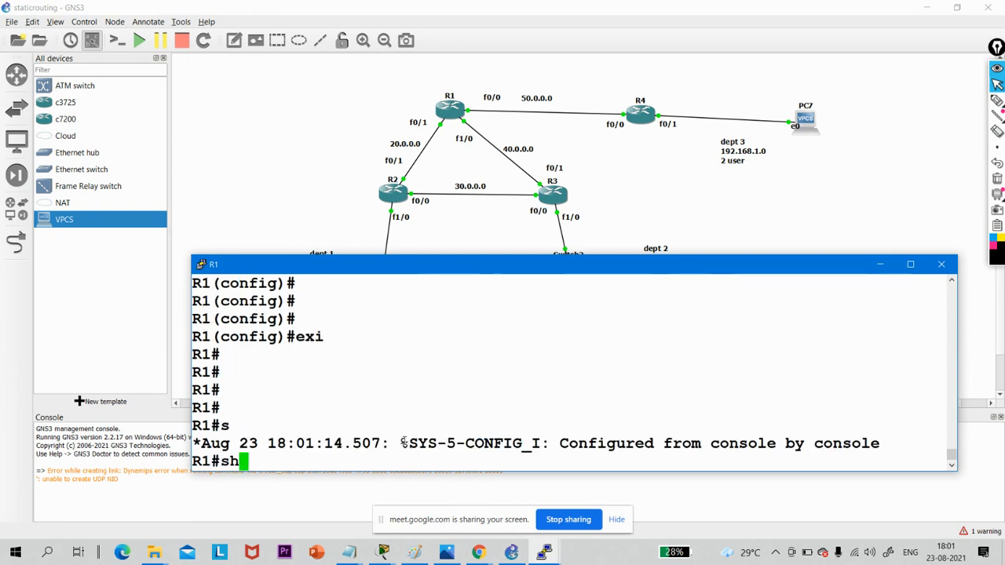
pyautogui.press('Tab')
pyautogui.write('ip r')
pyautogui.write('o')
pyautogui.press('Tab')
pyautogui.press('Return')
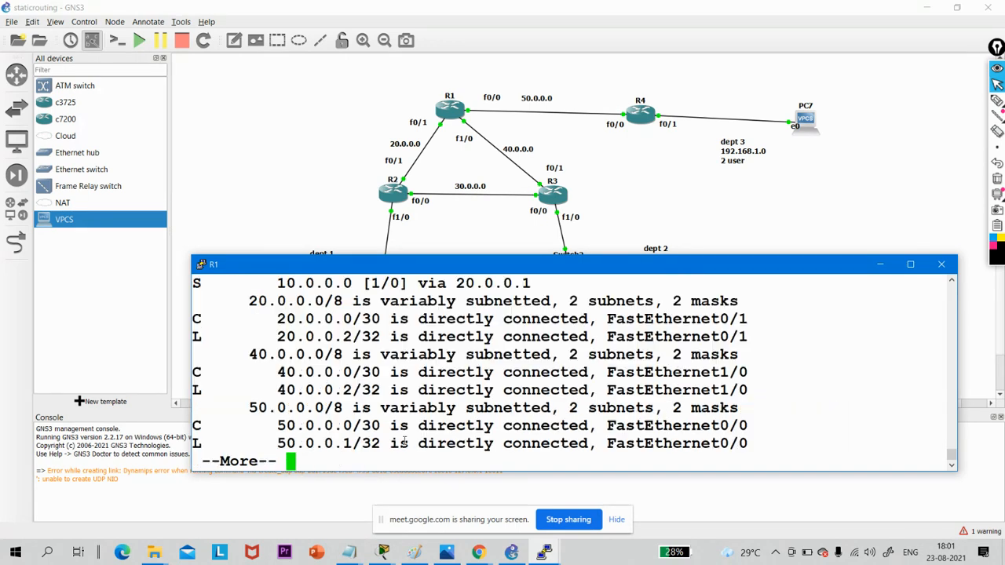
pyautogui.press('Return')
pyautogui.press('Return')
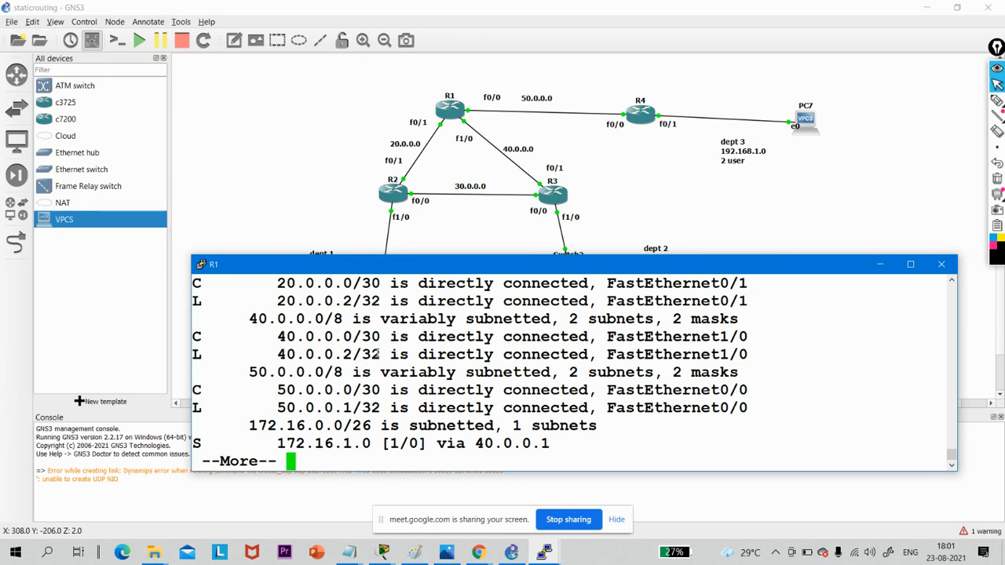
pyautogui.press('Return')
pyautogui.press('Return')
pyautogui.press('Return')
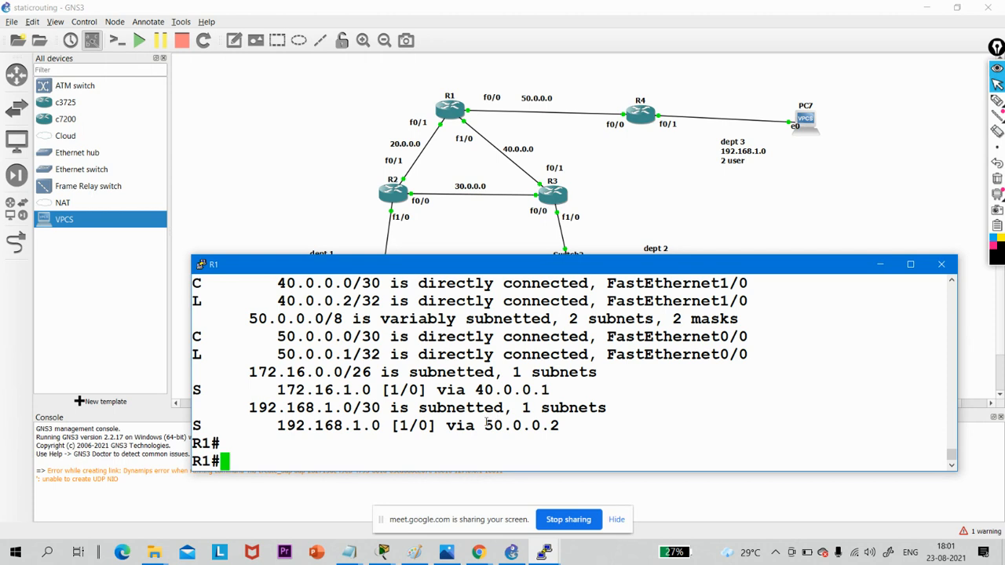
# - Highlight the next hops of the 192.168.1.0 and 172.16.1.0 static routes in R1's routing table
pyautogui.moveTo(484, 425); pyautogui.dragTo(558, 428)
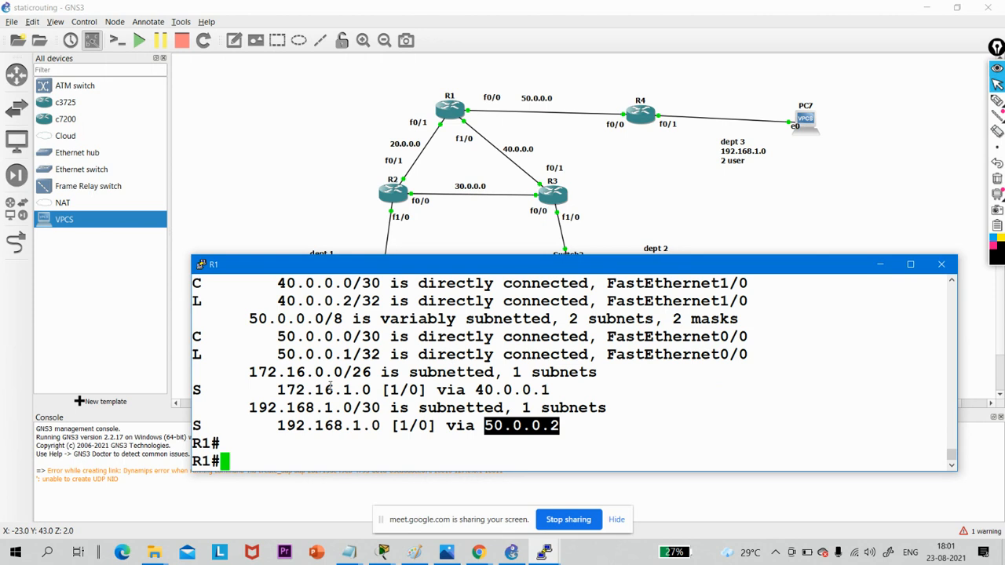
pyautogui.moveTo(241, 372); pyautogui.dragTo(389, 372)
pyautogui.moveTo(475, 389); pyautogui.dragTo(562, 390)
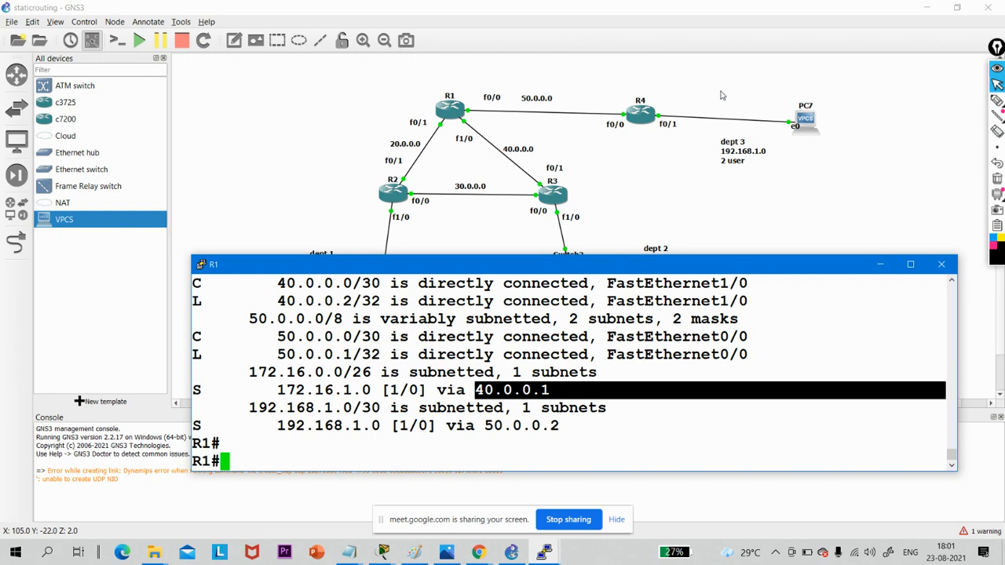
# - Open R4's console from the topology and get a fresh configuration prompt
pyautogui.click(642, 114)
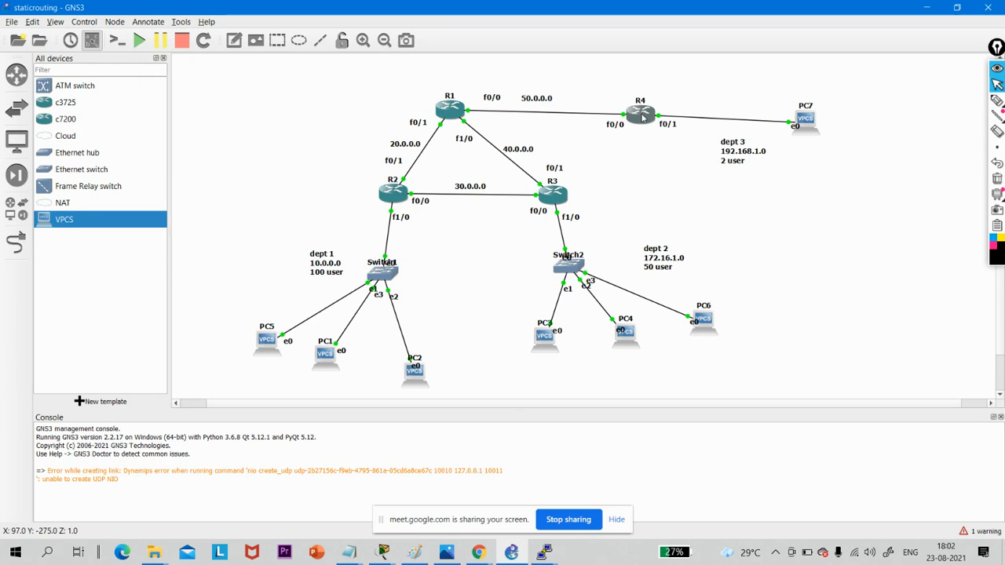
pyautogui.doubleClick(642, 114)
pyautogui.press('Return')
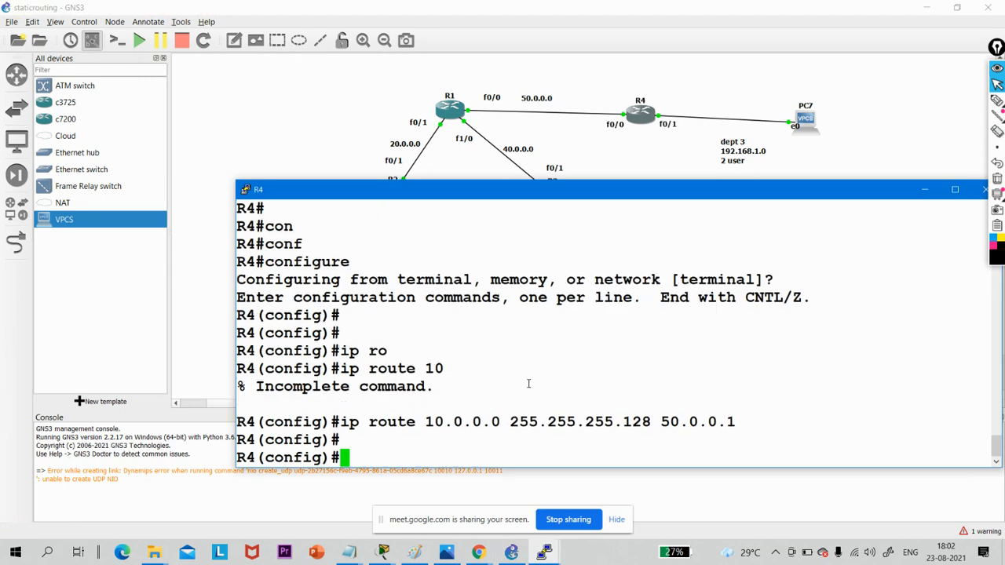
pyautogui.press('Return')
pyautogui.press('Return')
# - Add a static route on R4 to 172.16.1.0 with mask 255.255.255.192 via next hop 50.0.0.1
pyautogui.press('Up')
pyautogui.press('BackSpace')
pyautogui.press('BackSpace')
pyautogui.press('BackSpace')
pyautogui.press('BackSpace')
pyautogui.press('BackSpace')
pyautogui.press('BackSpace')
pyautogui.press('BackSpace')
pyautogui.press('BackSpace')
pyautogui.press('BackSpace')
pyautogui.press('BackSpace')
pyautogui.press('BackSpace')
pyautogui.press('BackSpace')
pyautogui.press('BackSpace')
pyautogui.press('BackSpace')
pyautogui.press('BackSpace')
pyautogui.press('BackSpace')
pyautogui.press('BackSpace')
pyautogui.press('BackSpace')
pyautogui.press('BackSpace')
pyautogui.press('BackSpace')
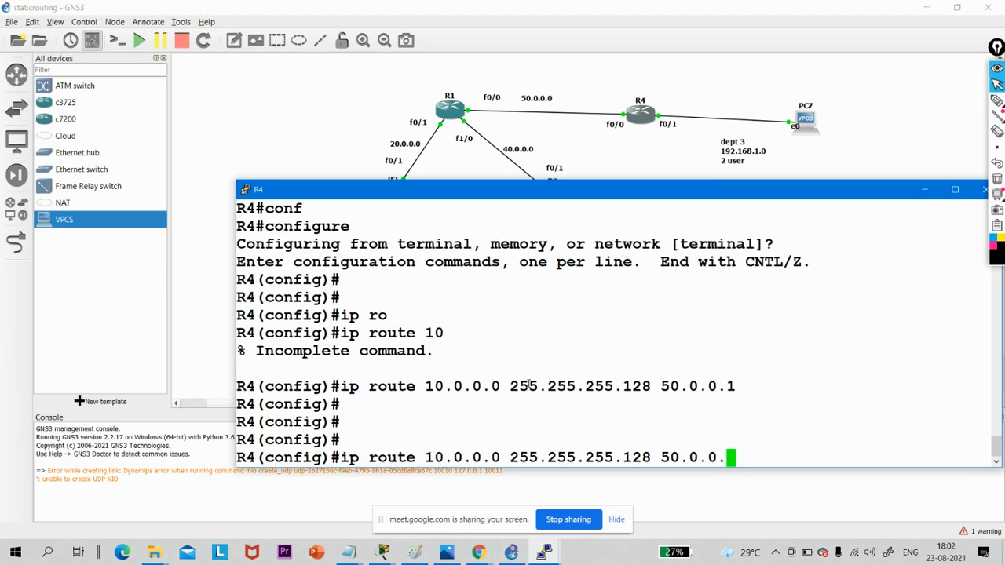
pyautogui.press('BackSpace')
pyautogui.press('BackSpace')
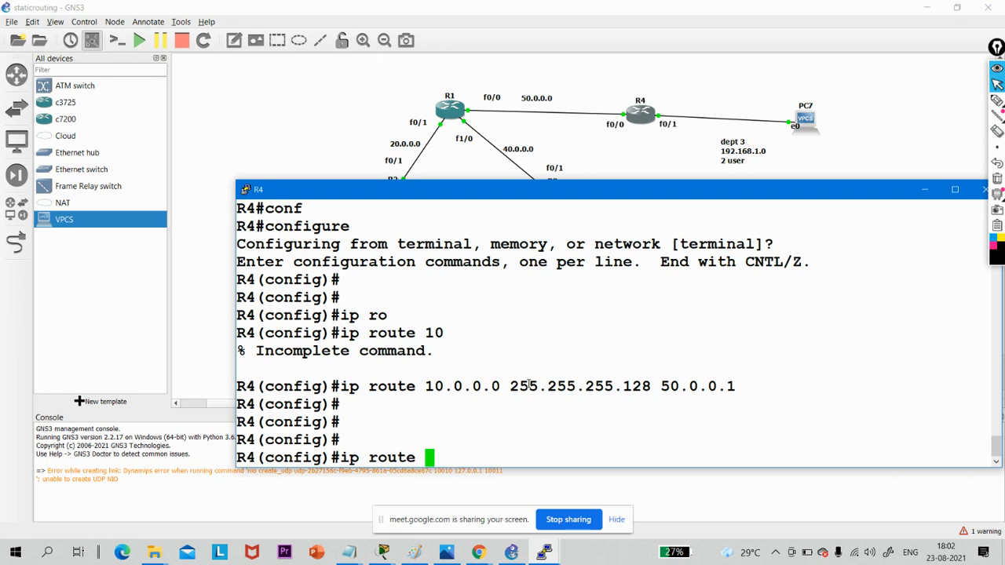
pyautogui.write('172.16')
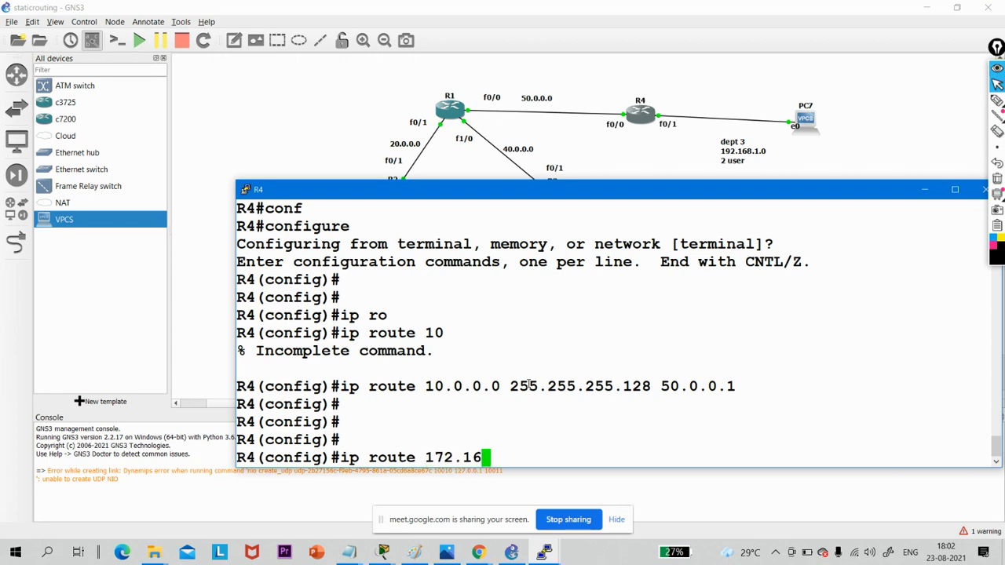
pyautogui.write('.1.0 ')
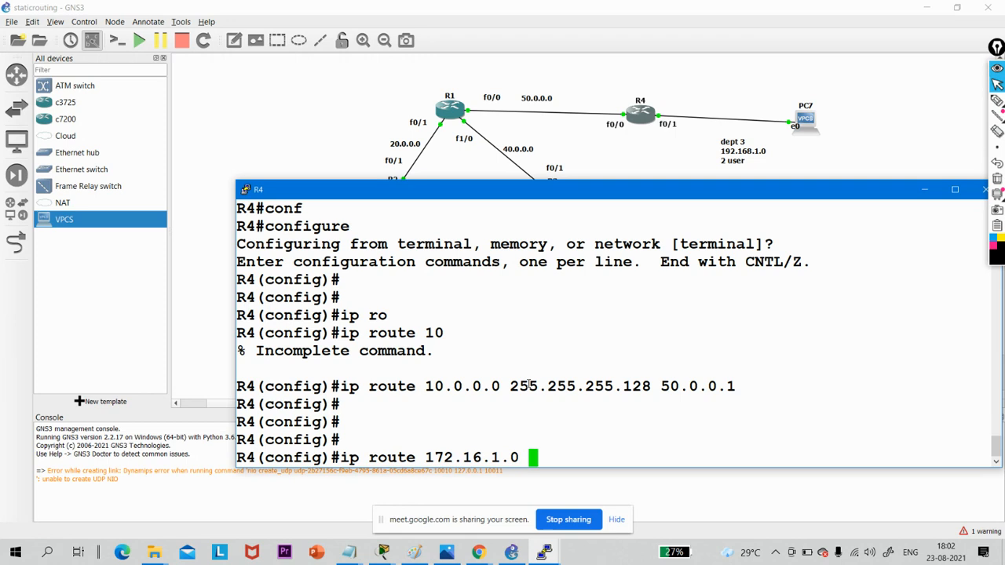
pyautogui.write('255.25')
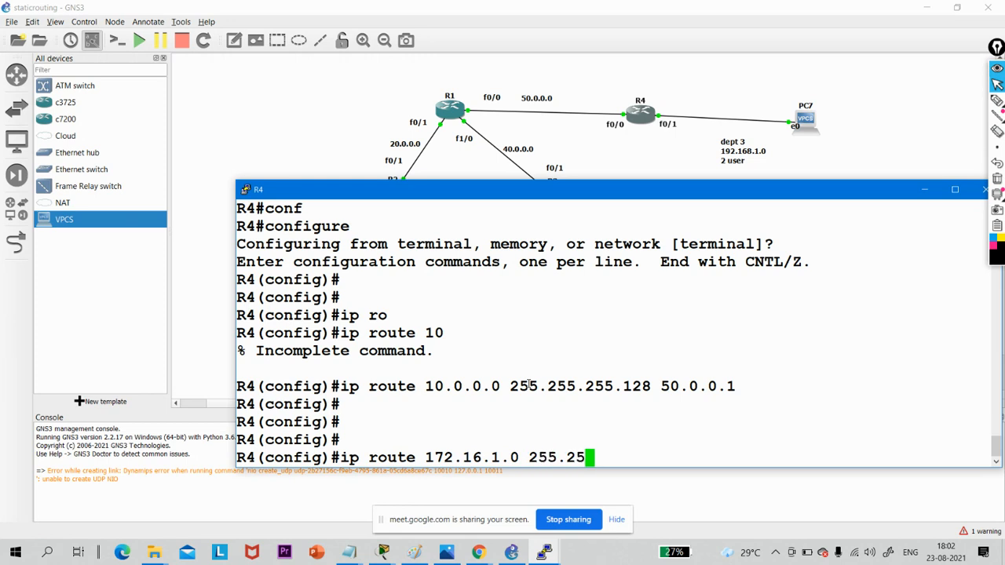
pyautogui.write('5.255.192')
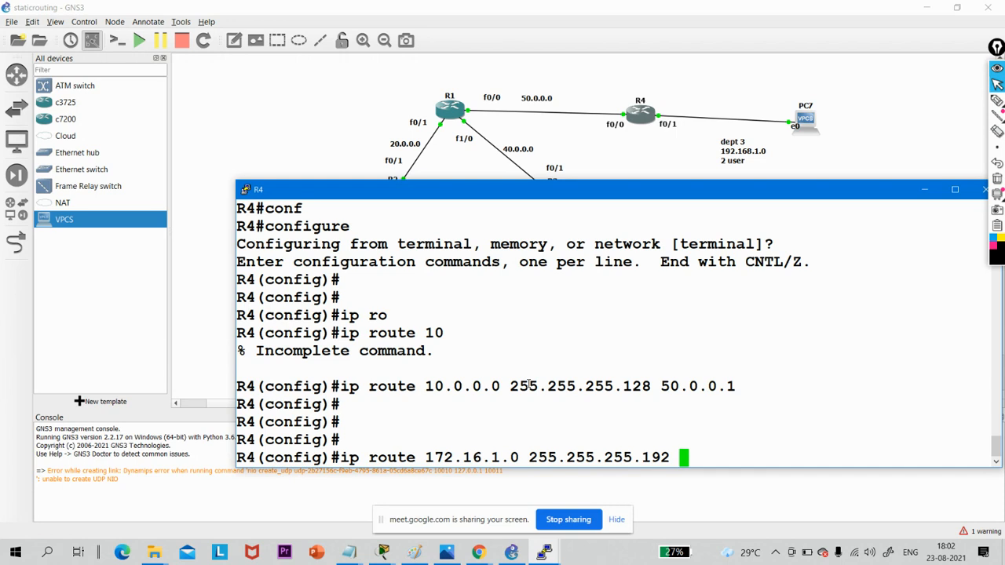
pyautogui.write(' 50.0.0.1')
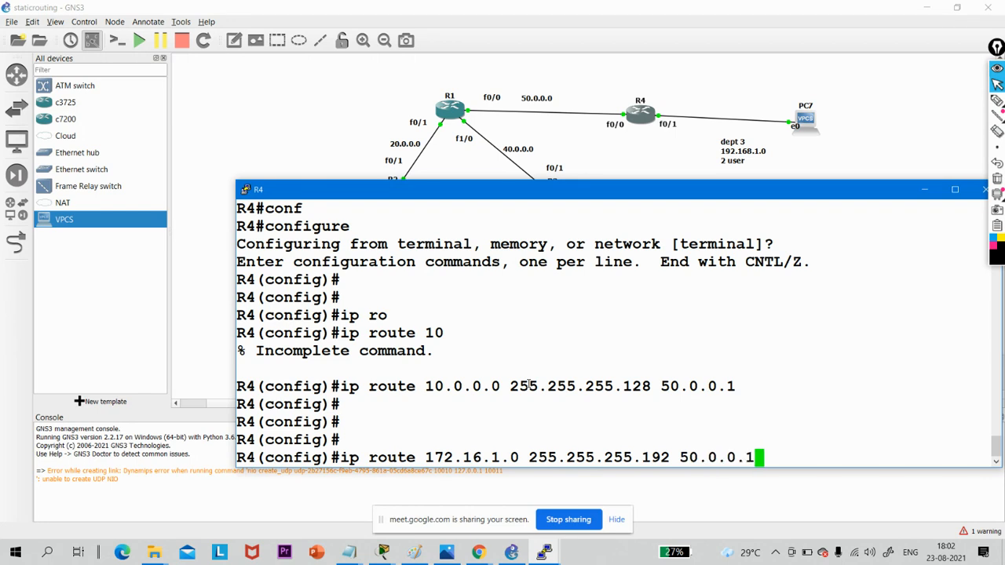
pyautogui.press('Return')
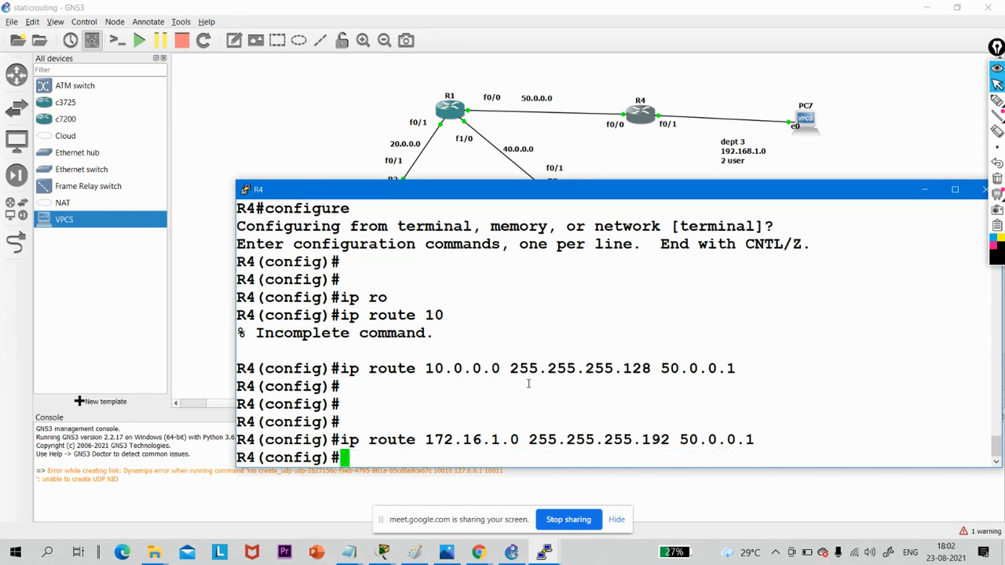
# - Open PC4's console from the topology and ping 192.16.1.2
pyautogui.click(924, 190)
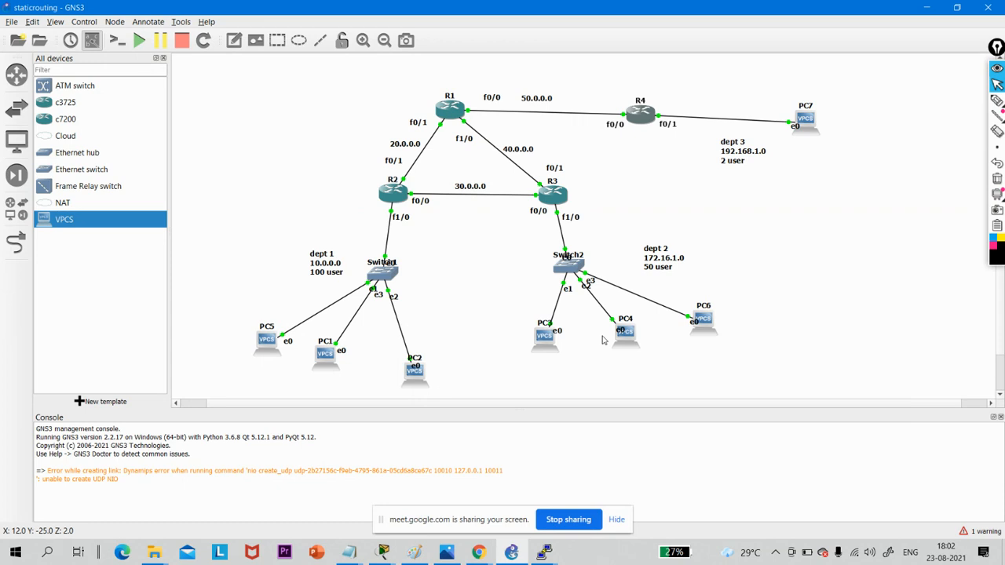
pyautogui.click(626, 336)
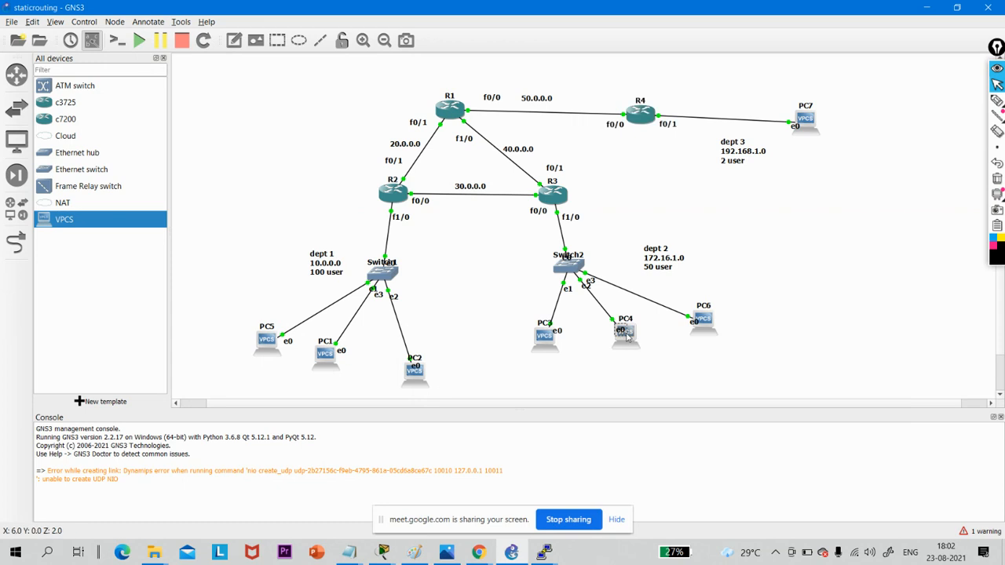
pyautogui.doubleClick(632, 339)
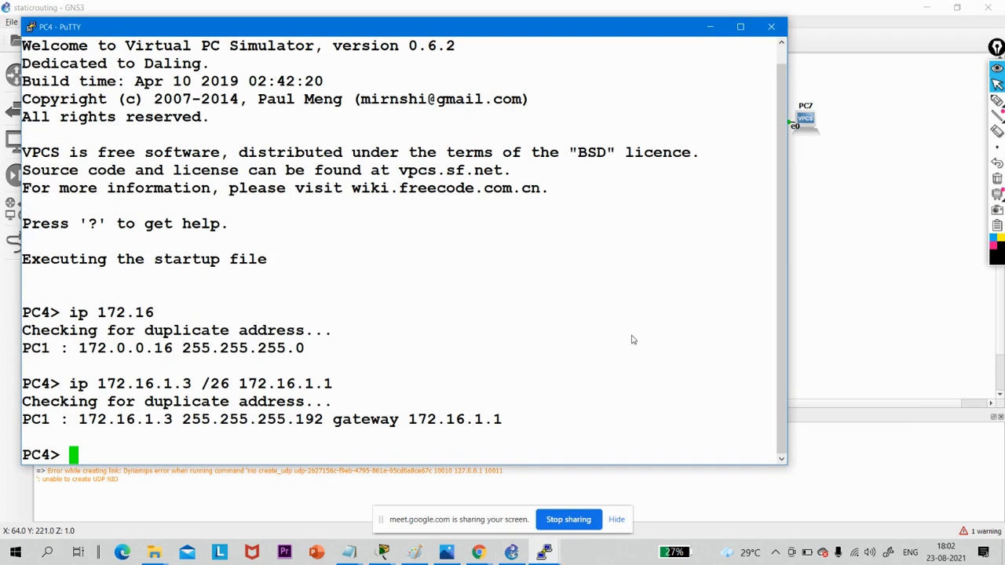
pyautogui.press('Return')
pyautogui.press('Return')
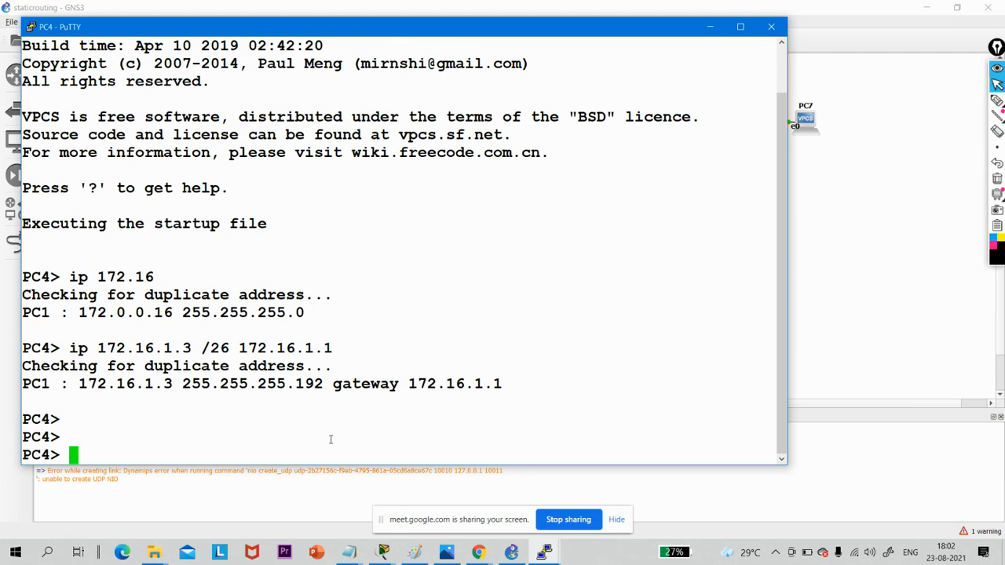
pyautogui.write('ping ')
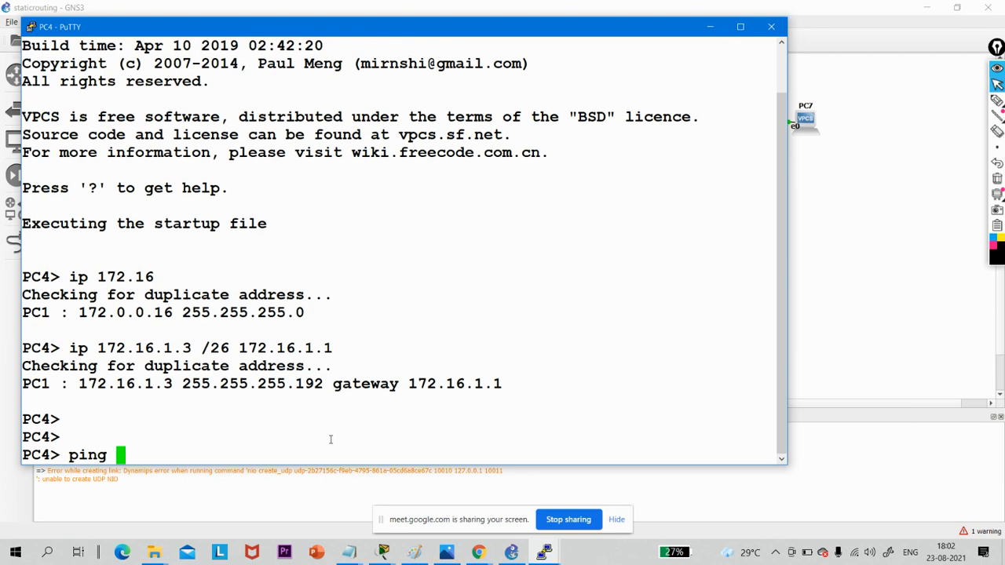
pyautogui.write('192.16')
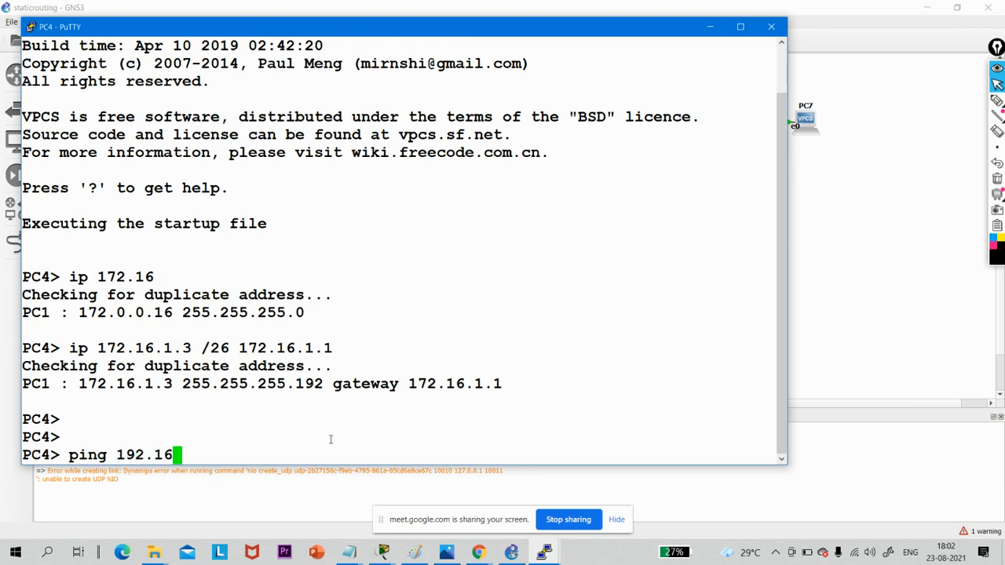
pyautogui.write('.1.2')
pyautogui.press('Return')
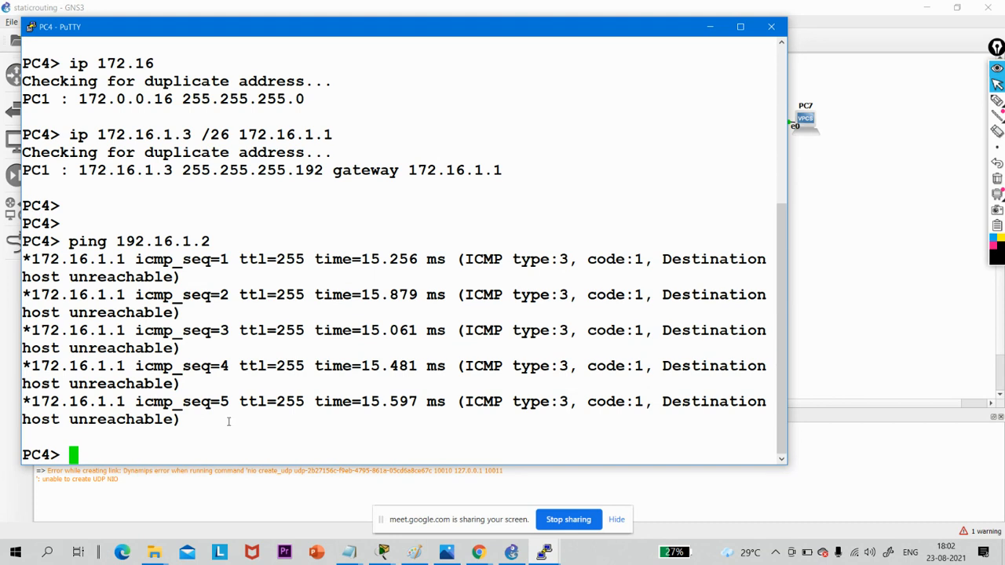
# - Display PC4's IP configuration with "show ip"
pyautogui.write('show ip')
pyautogui.press('Return')
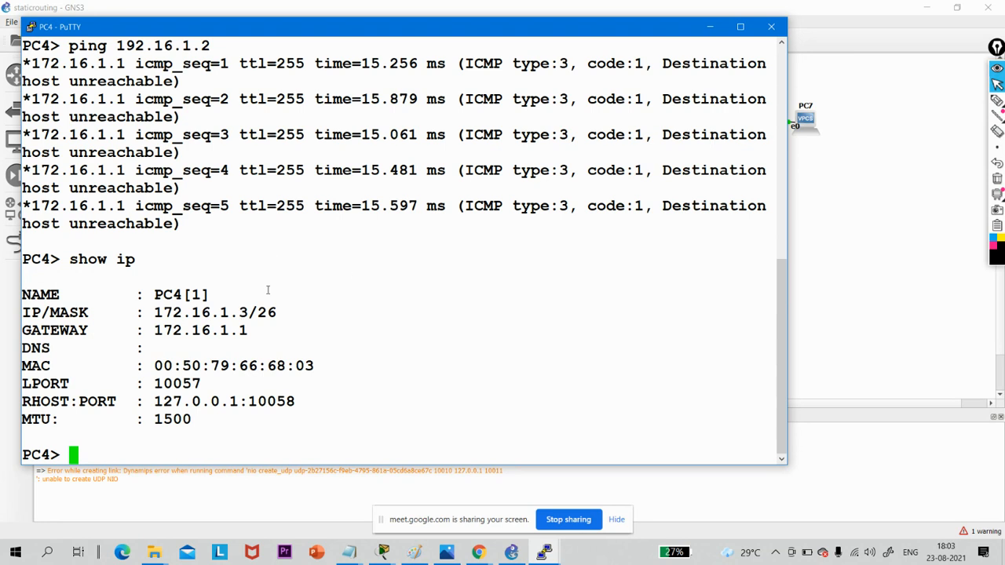
# - Check the topology, return to PC4's console and ping PC7 at 192.168.1.2
pyautogui.click(711, 30)
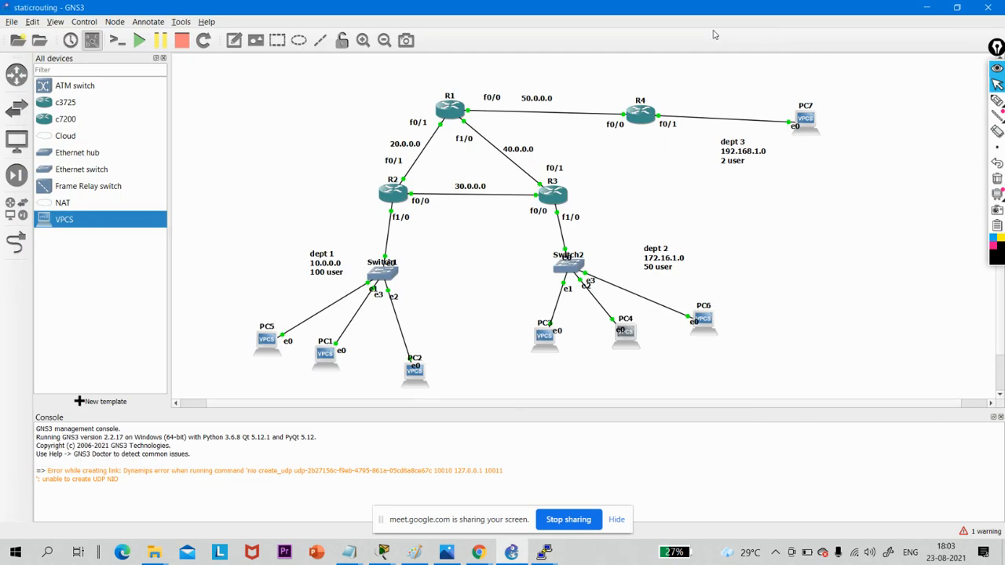
pyautogui.doubleClick(630, 339)
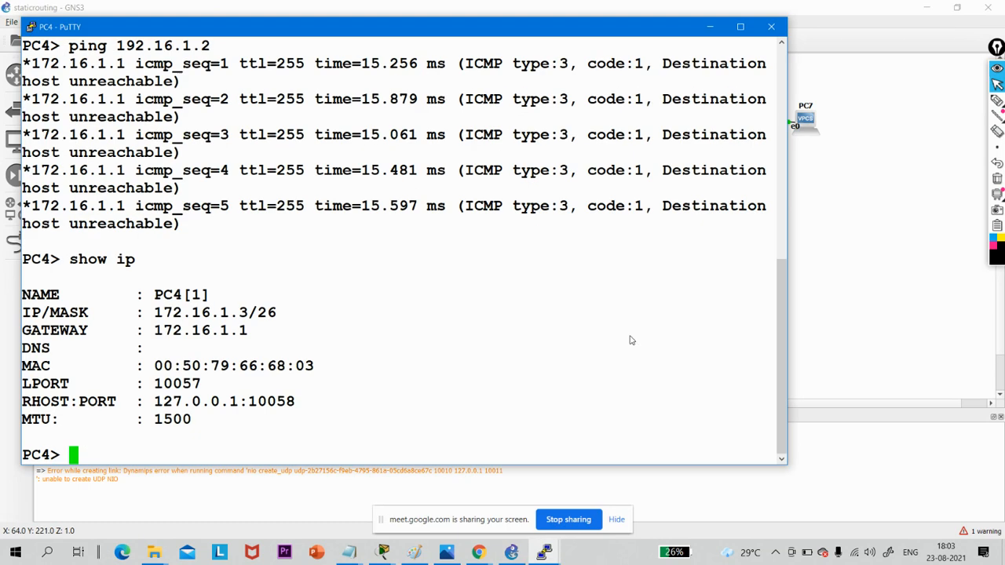
pyautogui.write('ping')
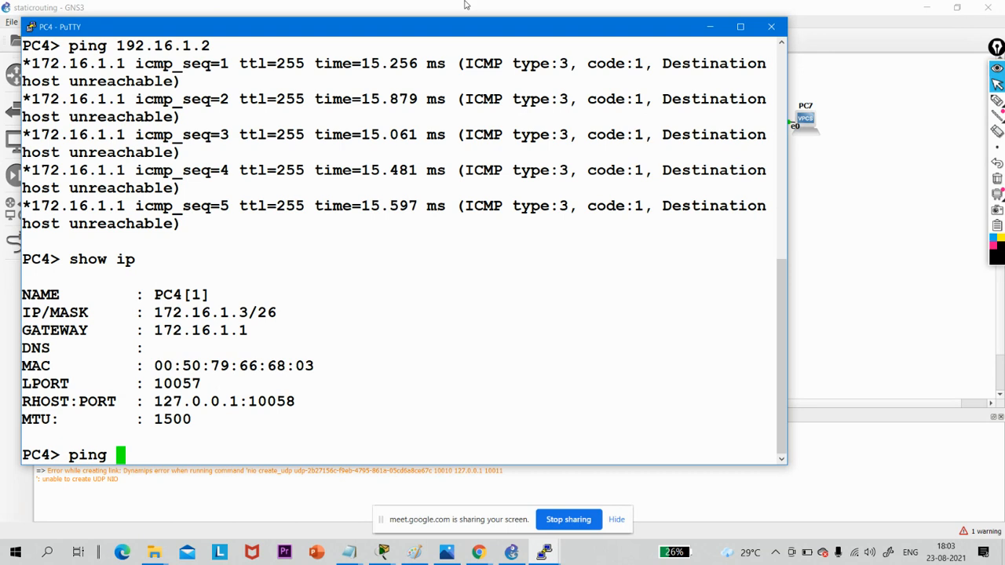
pyautogui.moveTo(465, 29); pyautogui.dragTo(492, 25)
pyautogui.write('19')
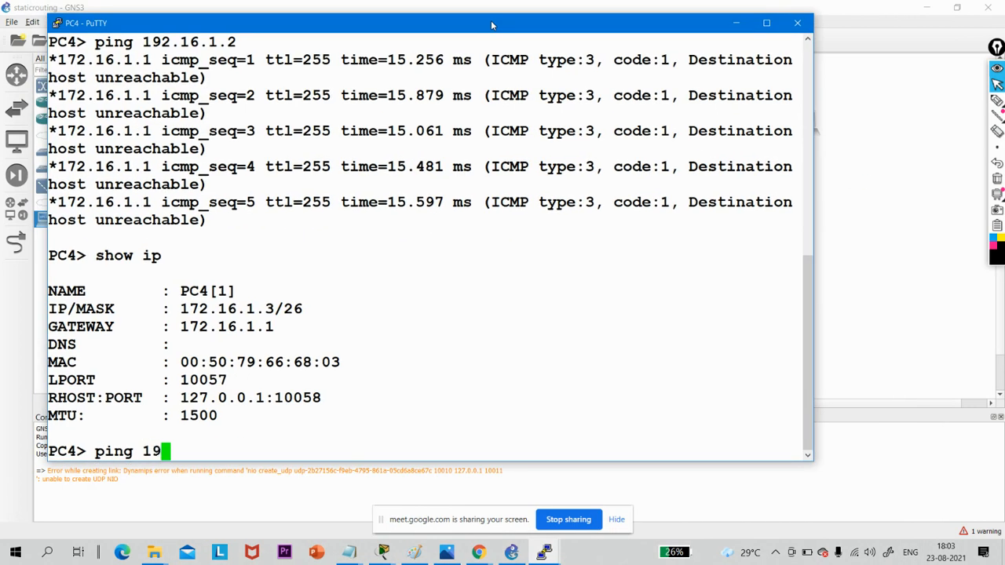
pyautogui.write('2.168')
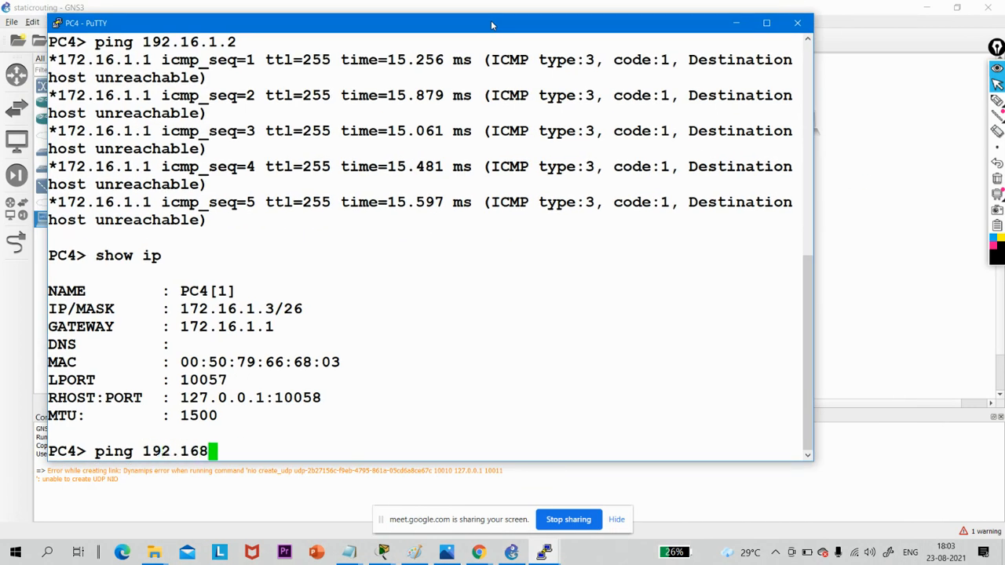
pyautogui.write('.1.2')
pyautogui.press('Return')
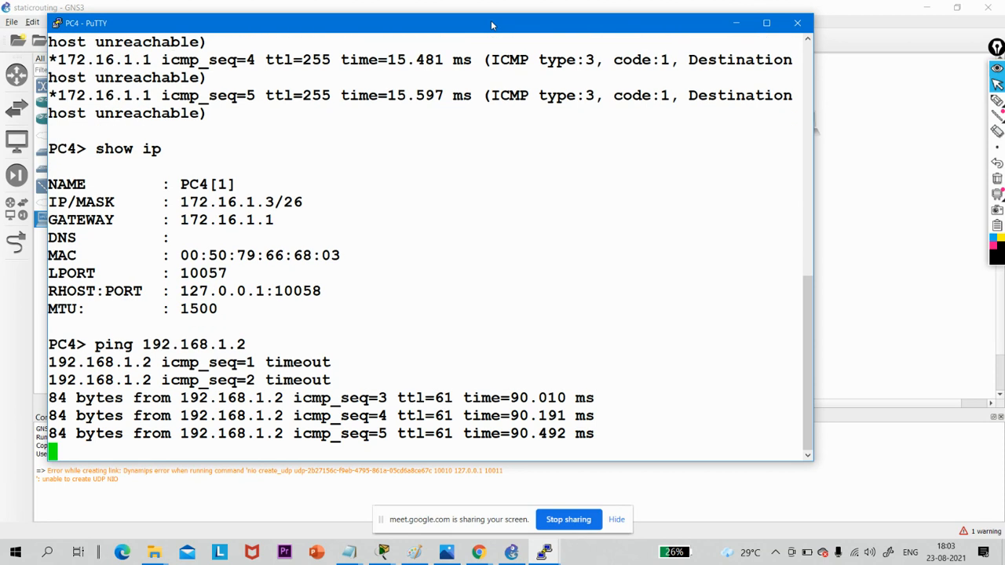
# - Compare the two pings in PC4's console output and highlight the mistyped target address 192.16.1.2
pyautogui.scroll(10, 499, 163)
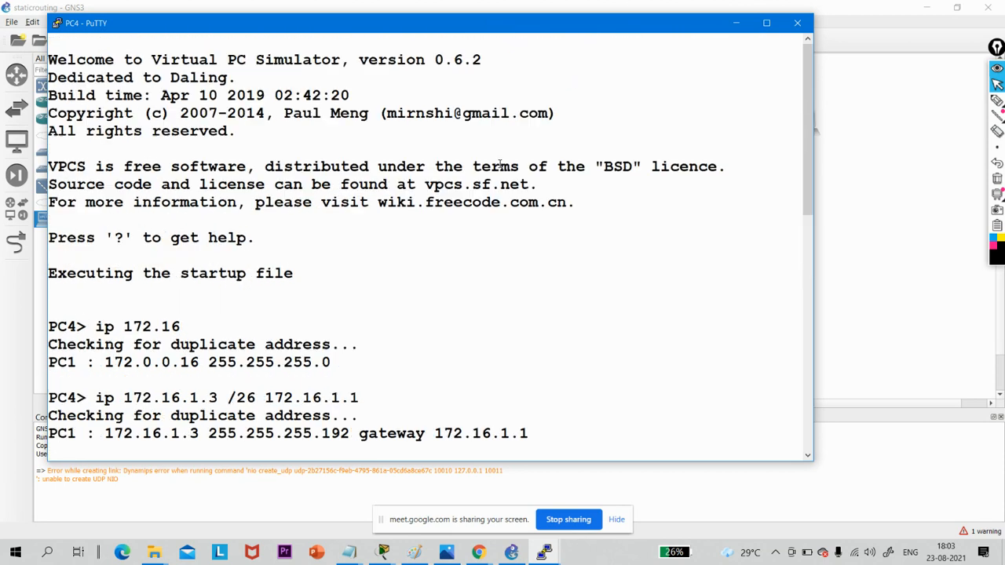
pyautogui.scroll(-10, 499, 163)
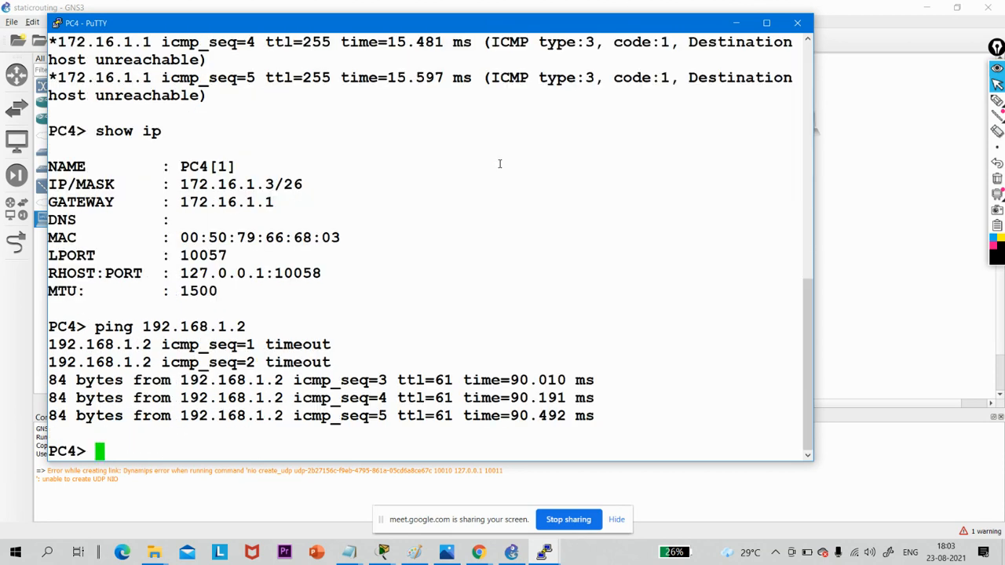
pyautogui.scroll(4, 499, 163)
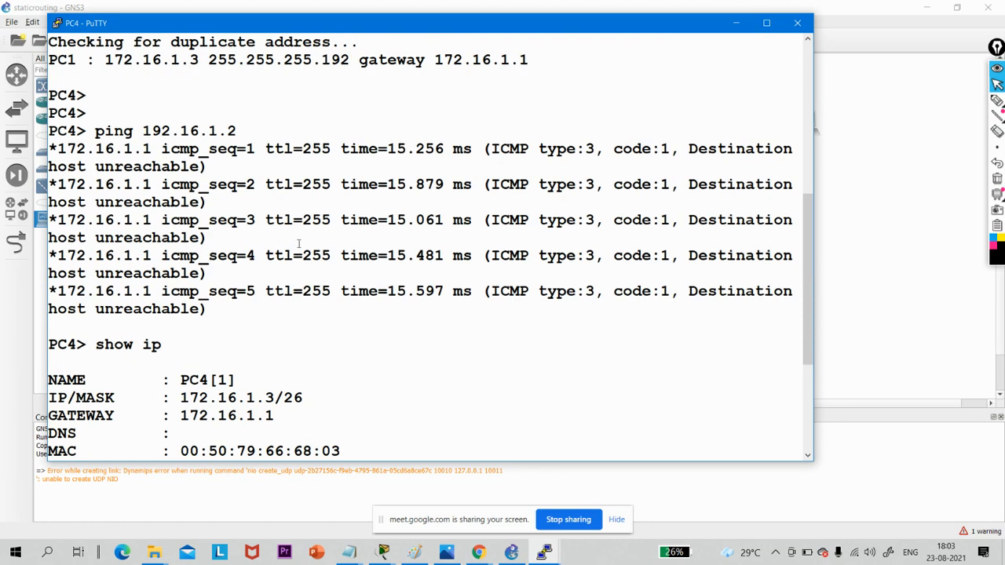
pyautogui.scroll(-4, 300, 254)
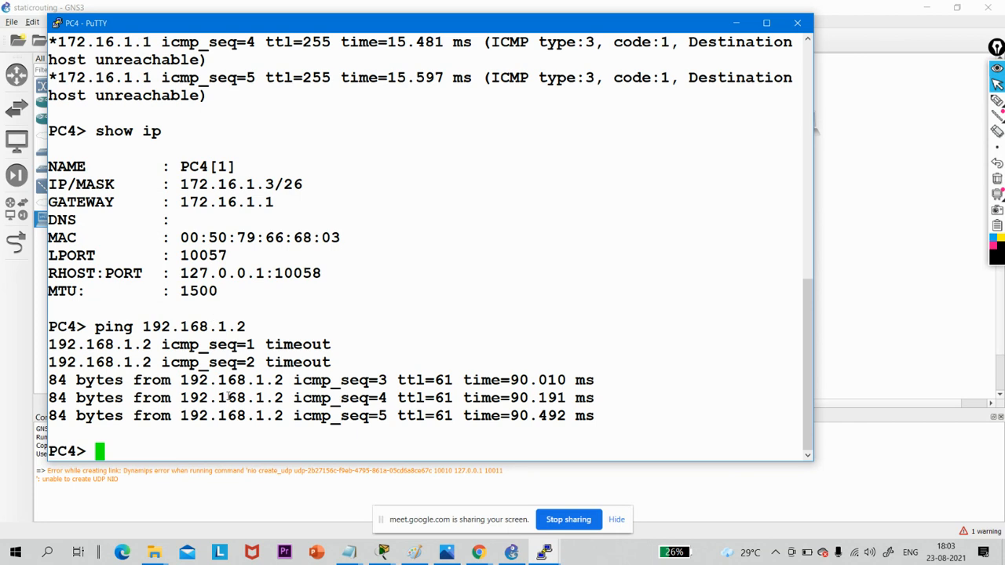
pyautogui.scroll(8, 463, 123)
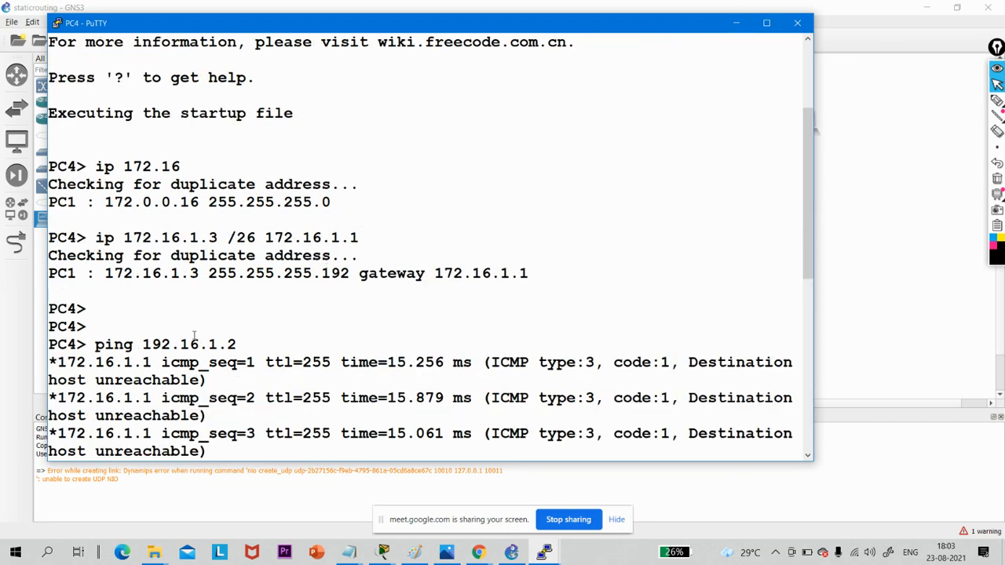
pyautogui.moveTo(241, 346); pyautogui.dragTo(144, 341)
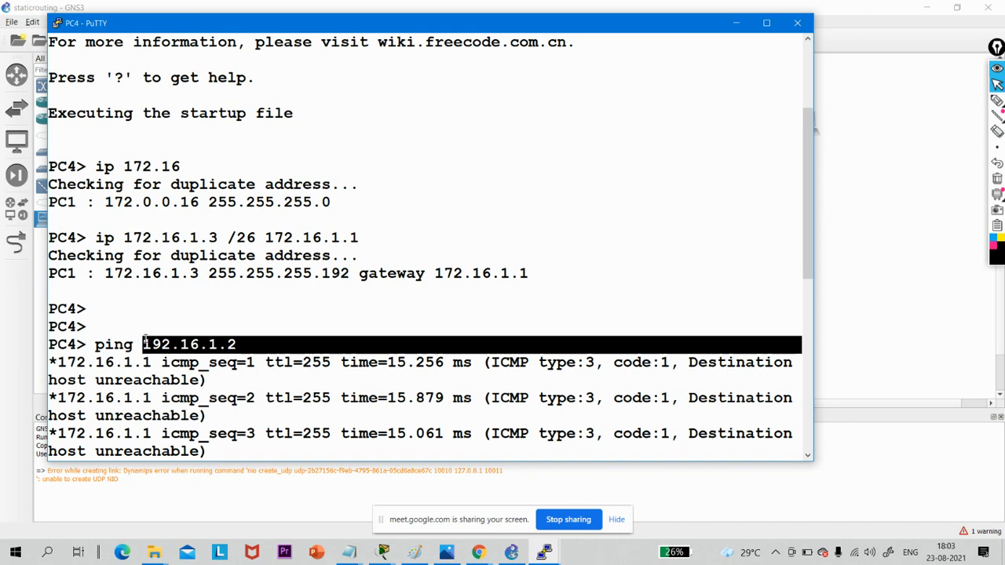
# - Switch to WhatsApp Web in Chrome to read the remaining Task 2 requirements, and return to the GNS3 topology
pyautogui.click(735, 23)
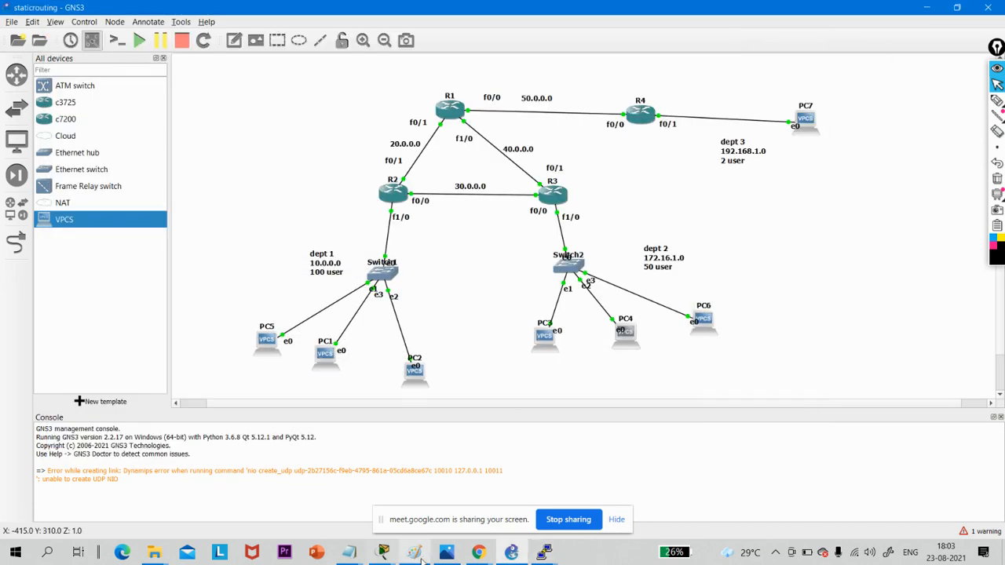
pyautogui.click(477, 552)
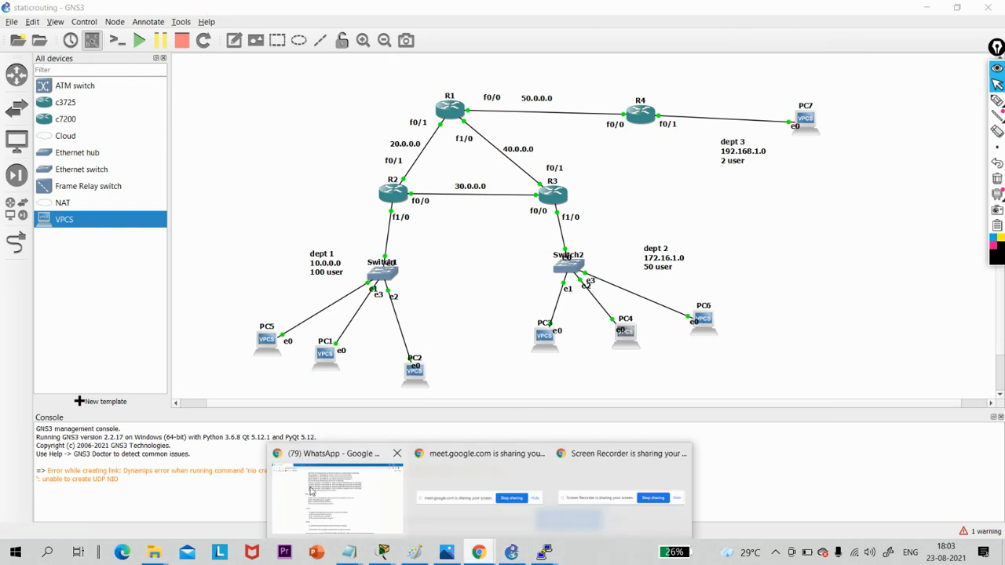
pyautogui.click(311, 491)
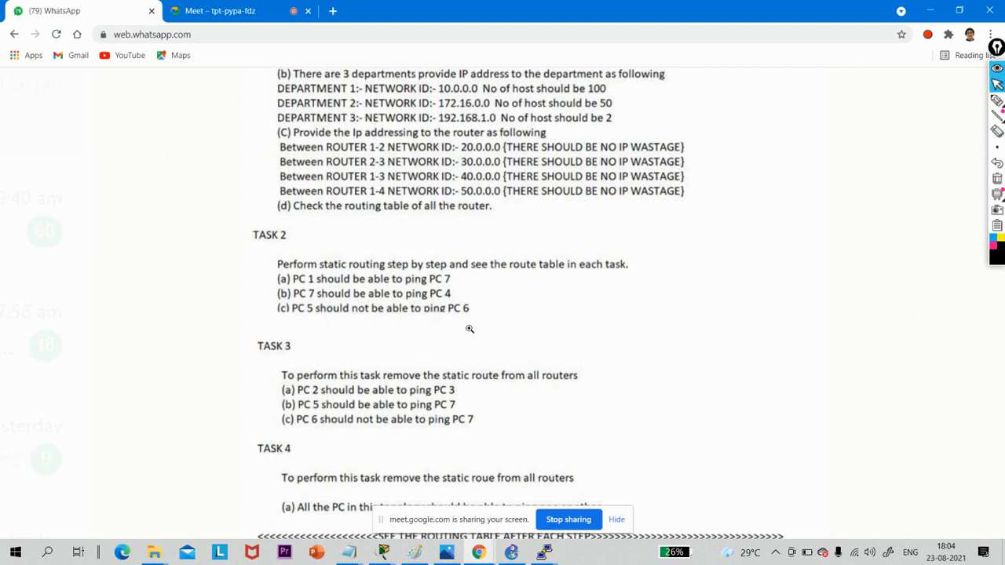
pyautogui.click(930, 10)
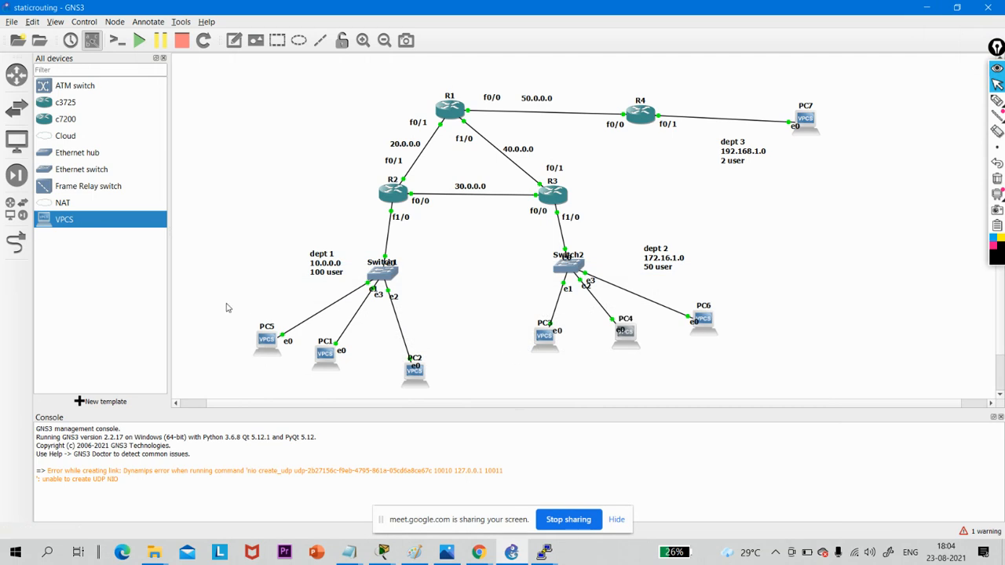
# - Select PC5, PC6 and R2 in turn in the topology to examine the devices involved in Task 2(c)
pyautogui.moveTo(226, 303); pyautogui.dragTo(297, 363)
pyautogui.moveTo(746, 283); pyautogui.dragTo(673, 354)
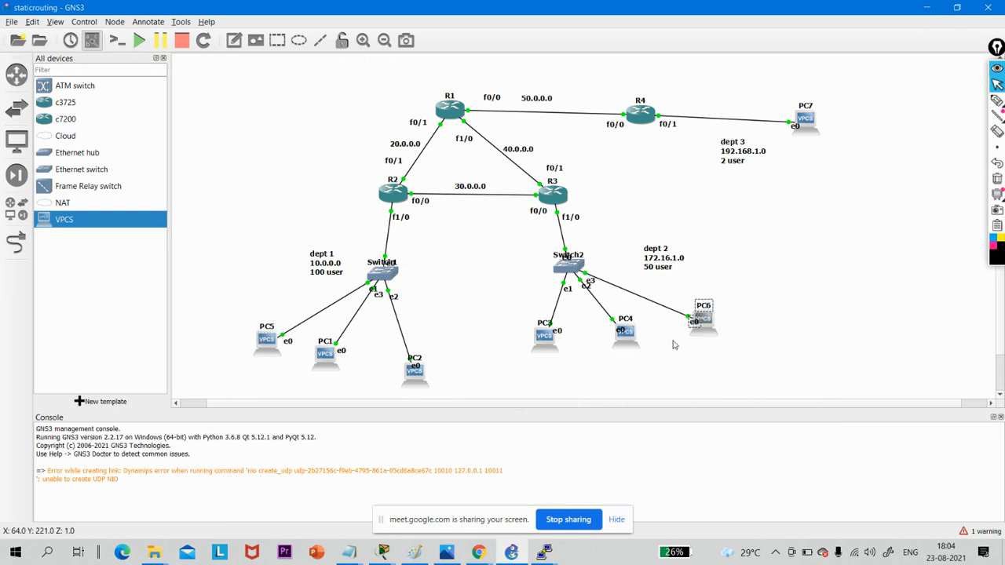
pyautogui.click(729, 324)
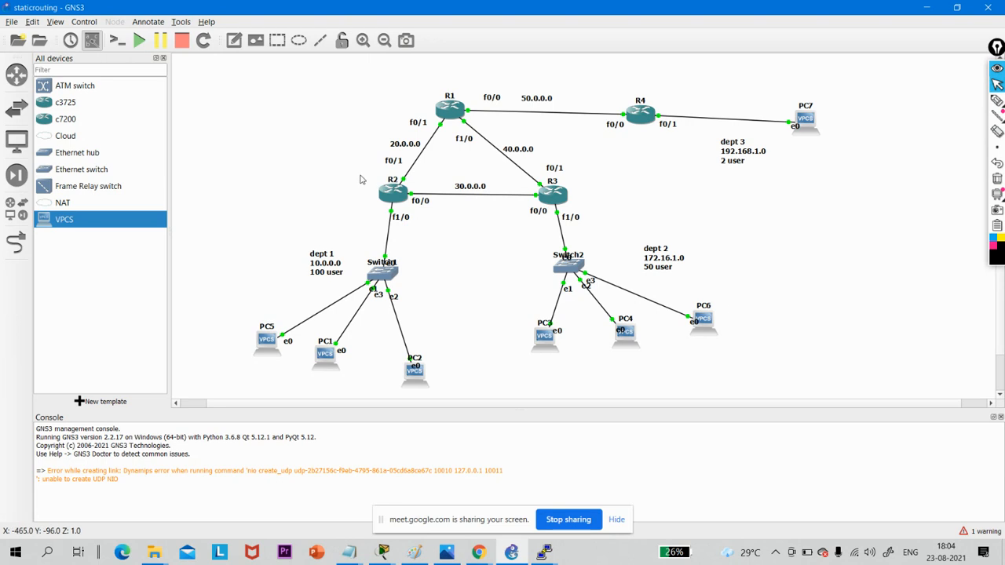
pyautogui.moveTo(360, 175); pyautogui.dragTo(446, 239)
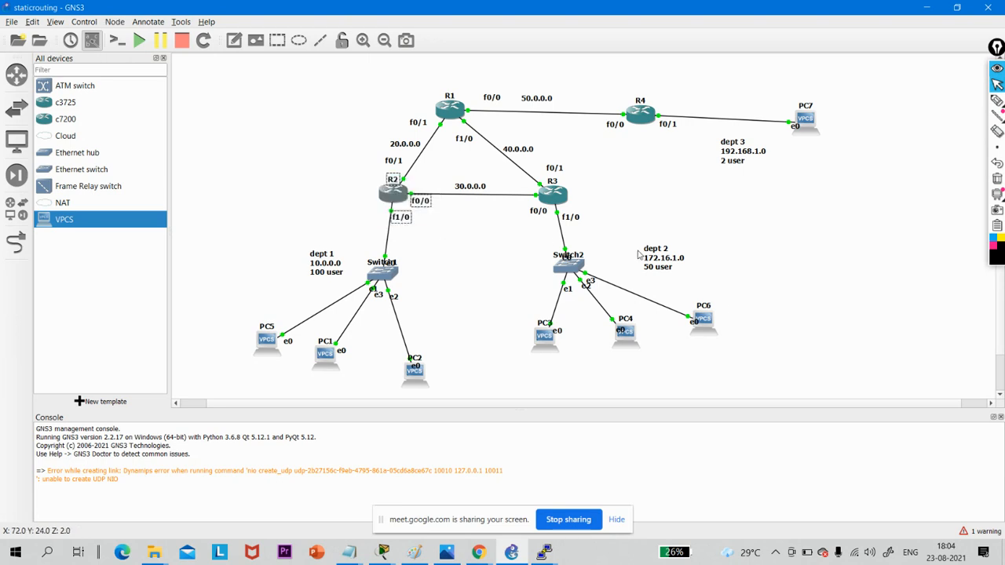
# - Select the dept 2 172.16.1.0 network label in the topology to point out PC6's department
pyautogui.moveTo(637, 250); pyautogui.dragTo(710, 280)
pyautogui.click(625, 261)
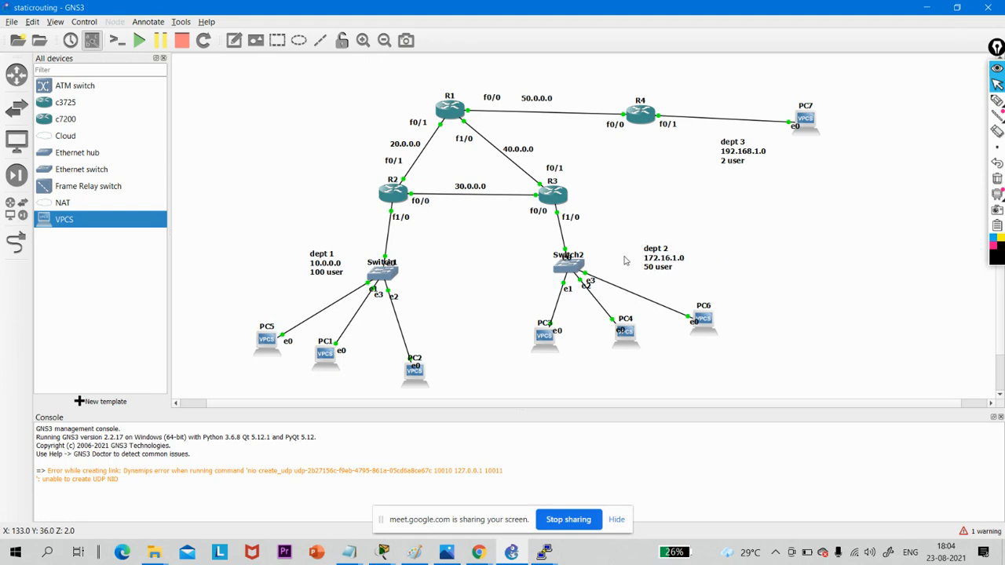
pyautogui.moveTo(624, 261); pyautogui.dragTo(719, 297)
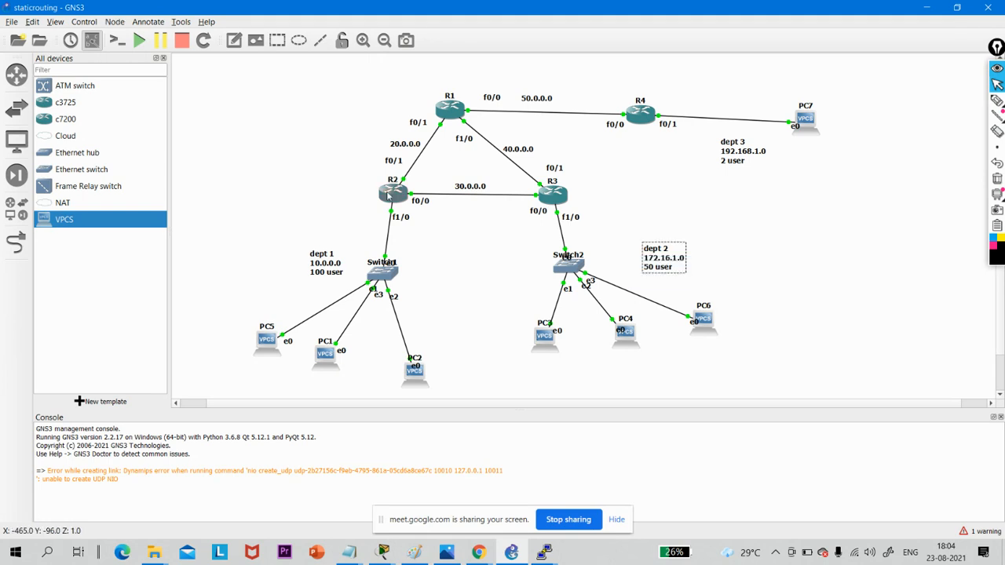
# - Mark PC5 and circle the whole dept 2 network with the annotation pen, and clear the drawing
pyautogui.moveTo(388, 197)
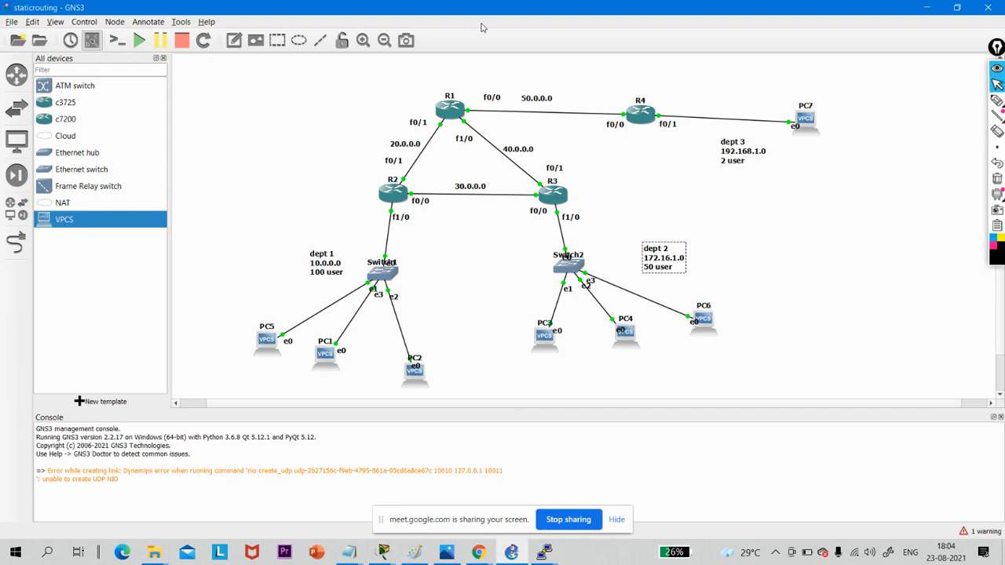
pyautogui.click(996, 103)
pyautogui.click(995, 103)
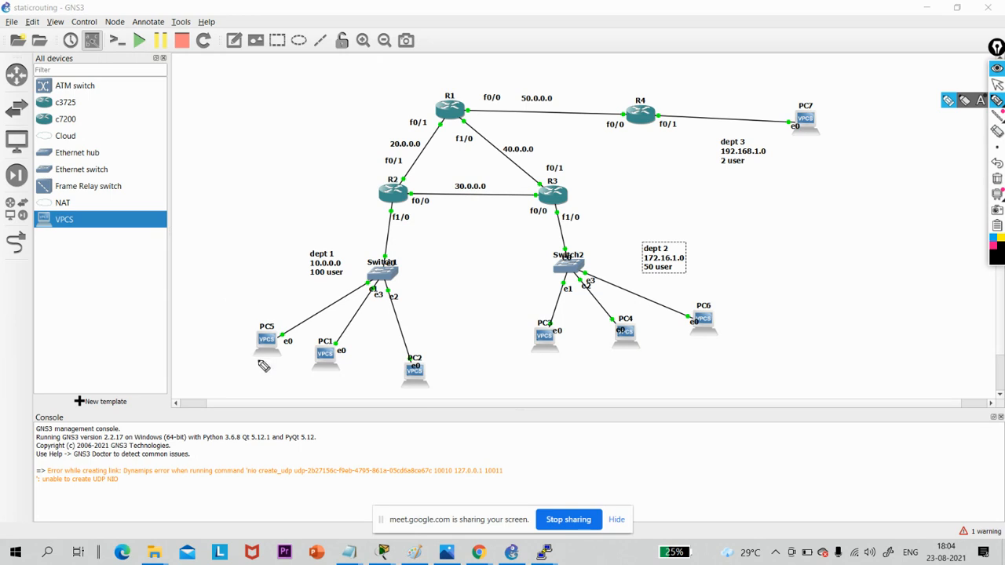
pyautogui.moveTo(288, 360)
pyautogui.mouseDown()
pyautogui.moveTo(238, 382)
pyautogui.moveTo(255, 374)
pyautogui.mouseUp()
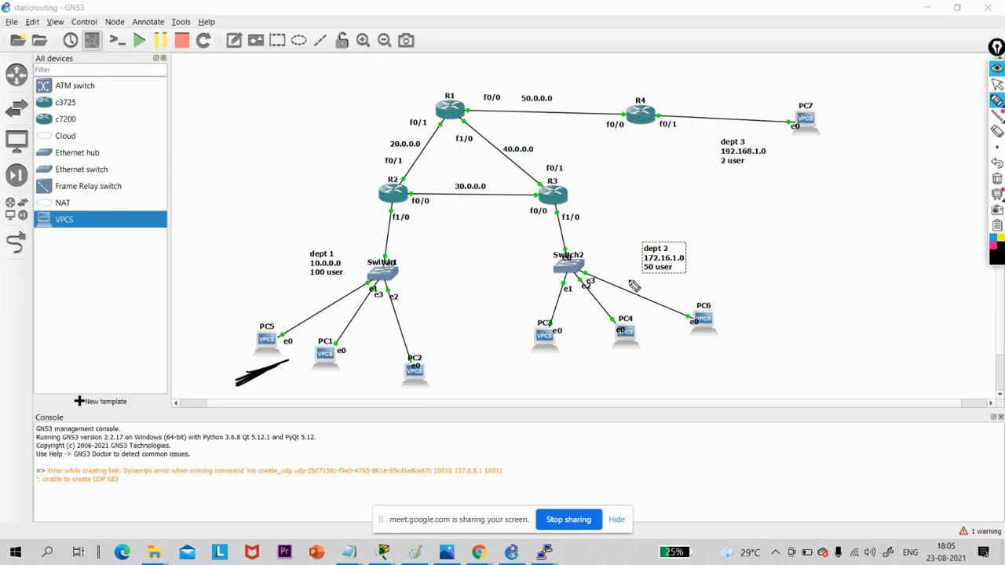
pyautogui.moveTo(626, 251)
pyautogui.mouseDown()
pyautogui.moveTo(549, 392)
pyautogui.moveTo(702, 265)
pyautogui.moveTo(537, 271)
pyautogui.mouseUp()
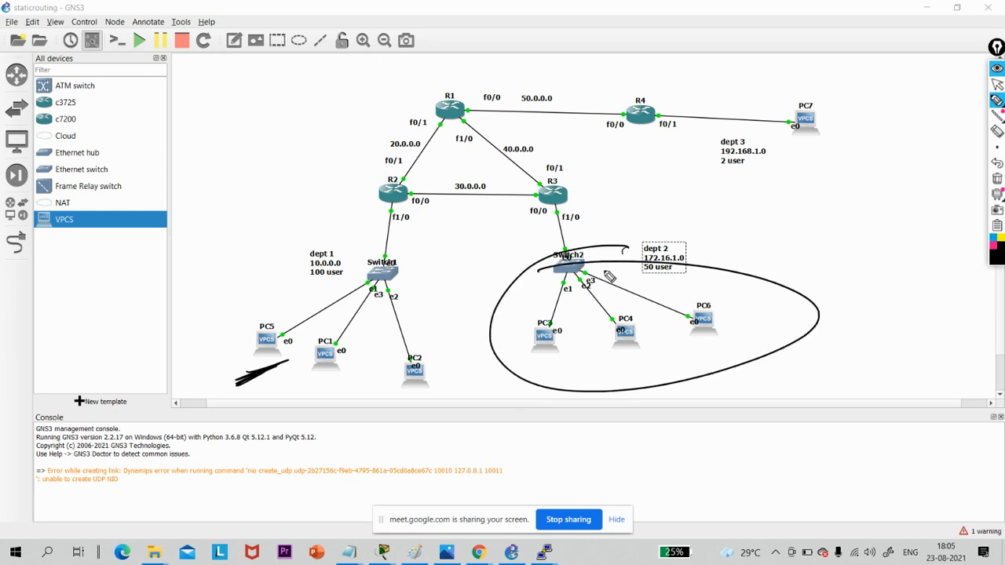
pyautogui.click(996, 178)
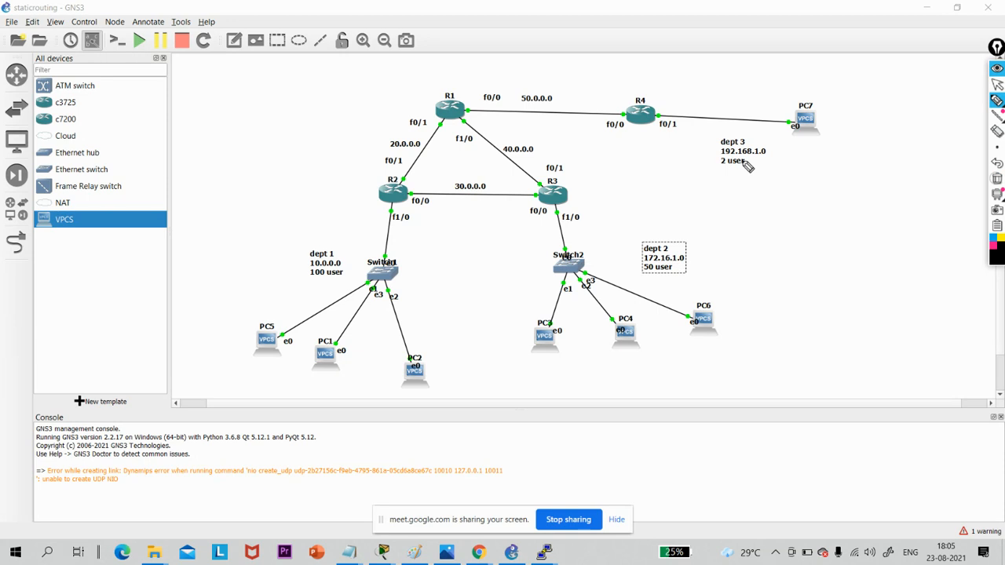
# - Circle PC5 and PC6 with the pen, write "ACL" above PC6, clear the drawing and return to the pointer
pyautogui.moveTo(248, 369)
pyautogui.mouseDown()
pyautogui.moveTo(271, 299)
pyautogui.moveTo(250, 375)
pyautogui.mouseUp()
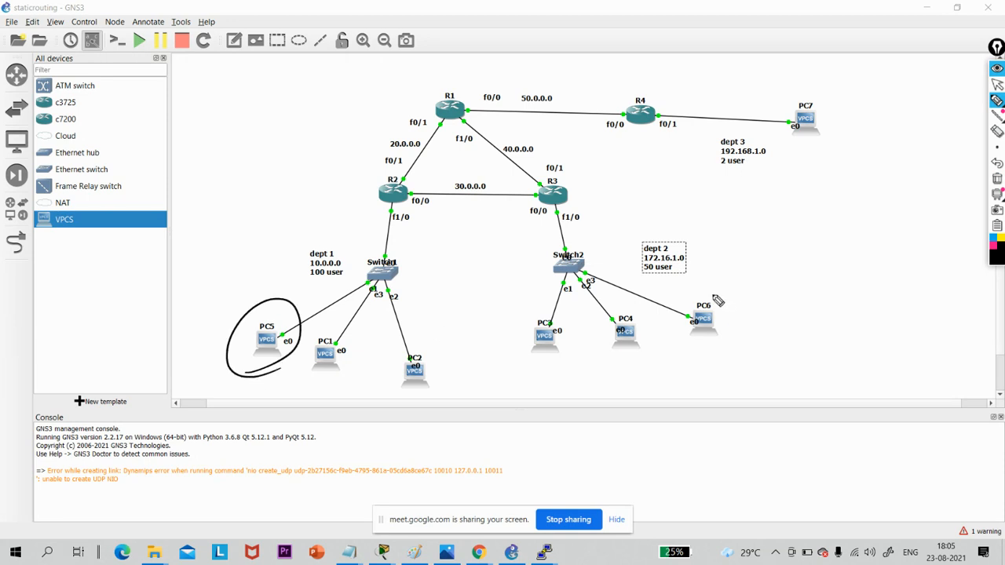
pyautogui.moveTo(707, 294)
pyautogui.mouseDown()
pyautogui.moveTo(678, 339)
pyautogui.moveTo(687, 291)
pyautogui.mouseUp()
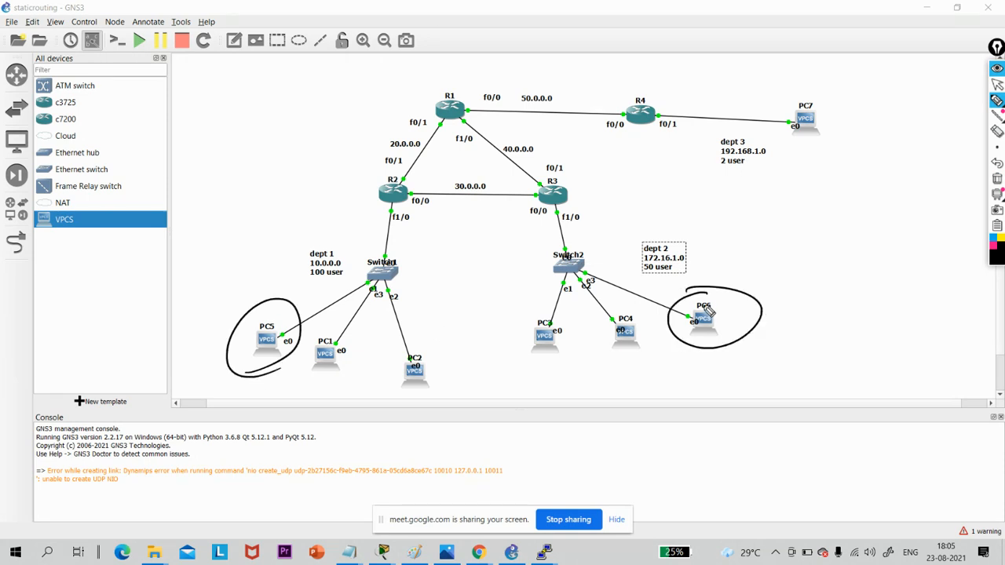
pyautogui.moveTo(726, 243)
pyautogui.mouseDown()
pyautogui.moveTo(750, 235)
pyautogui.moveTo(752, 224)
pyautogui.moveTo(782, 240)
pyautogui.mouseUp()
pyautogui.moveTo(802, 207); pyautogui.dragTo(814, 227)
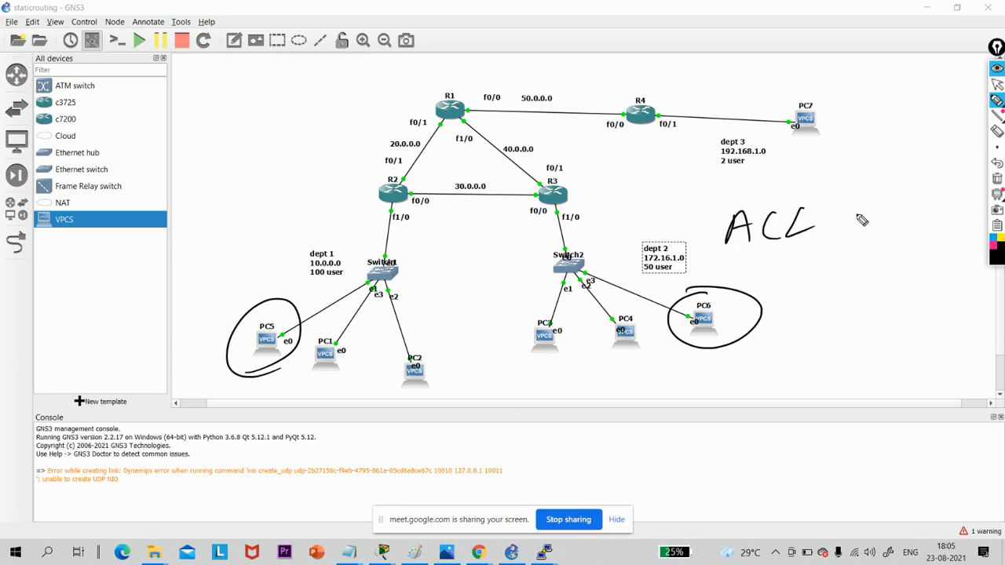
pyautogui.click(997, 180)
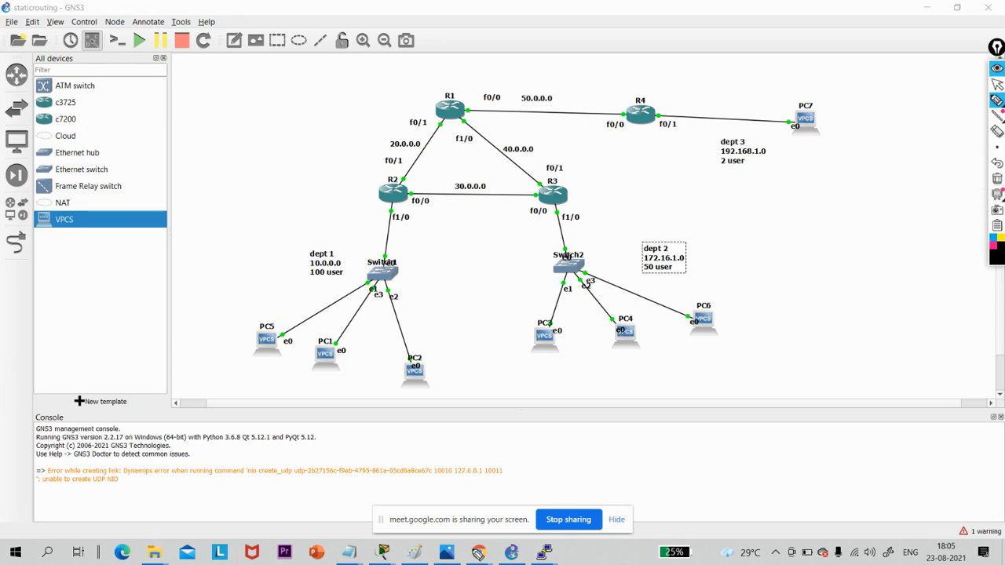
pyautogui.click(997, 84)
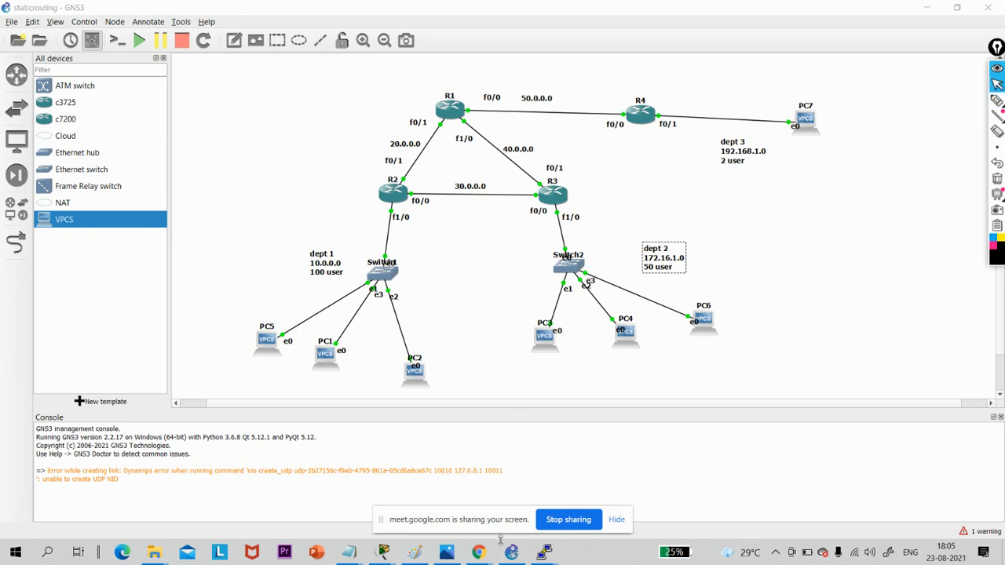
# - Switch to WhatsApp Web in Chrome to reread the Task 2 ping requirements, and return to the GNS3 topology
pyautogui.moveTo(479, 553)
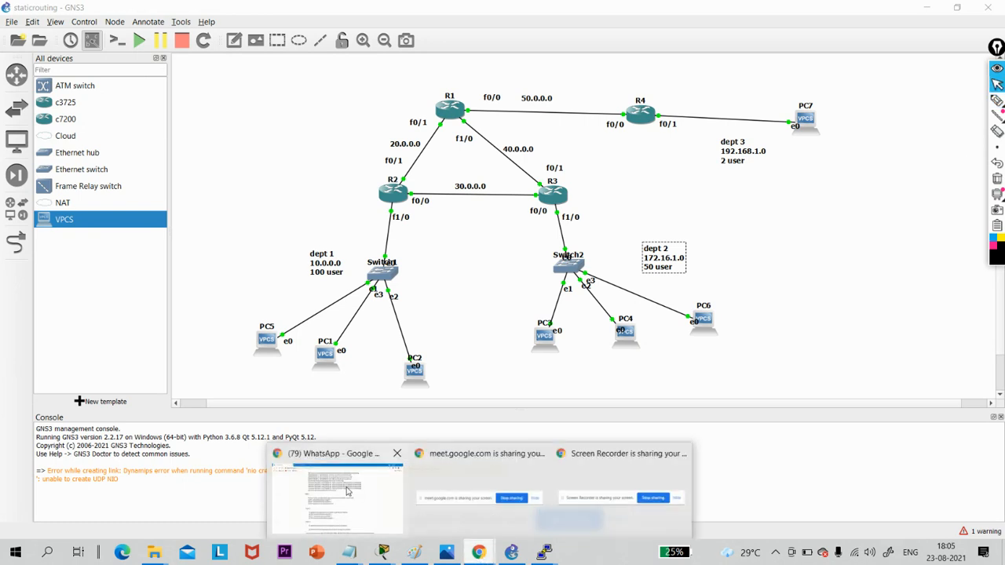
pyautogui.click(346, 484)
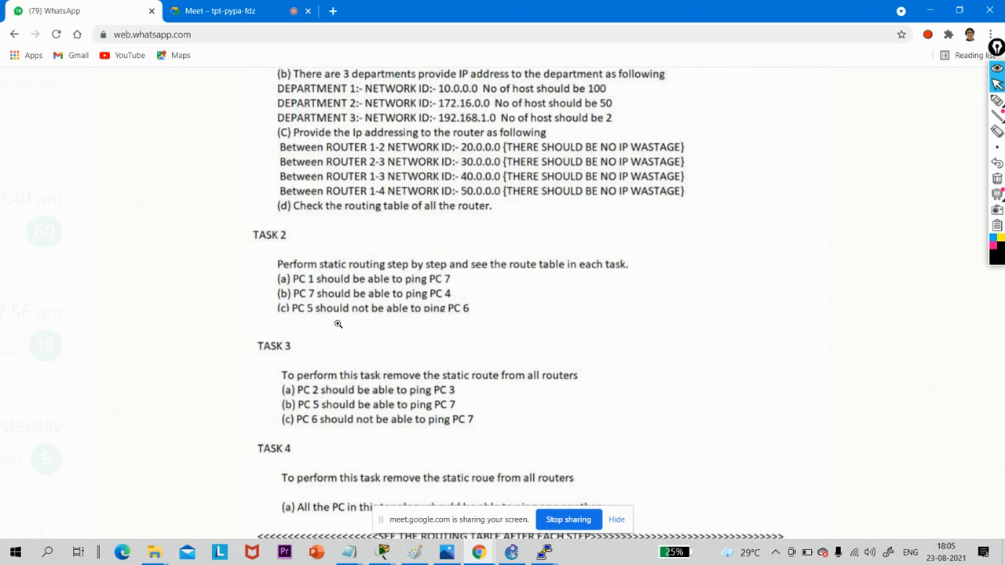
pyautogui.hscroll(-4, 849, 122)
pyautogui.hscroll(-4, 849, 122)
pyautogui.hscroll(8, 848, 157)
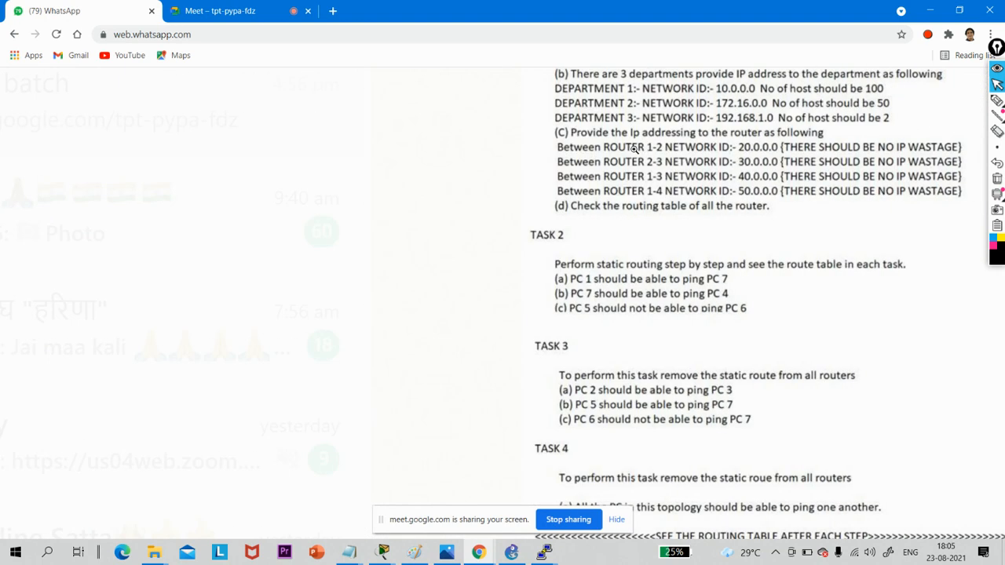
pyautogui.hscroll(3, 585, 200)
pyautogui.hscroll(-2, 615, 200)
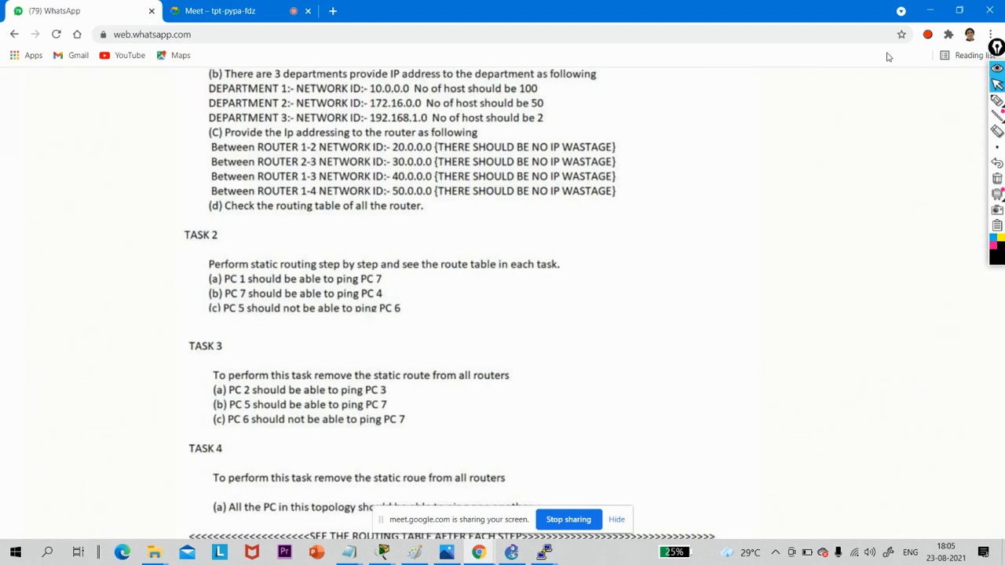
pyautogui.click(932, 10)
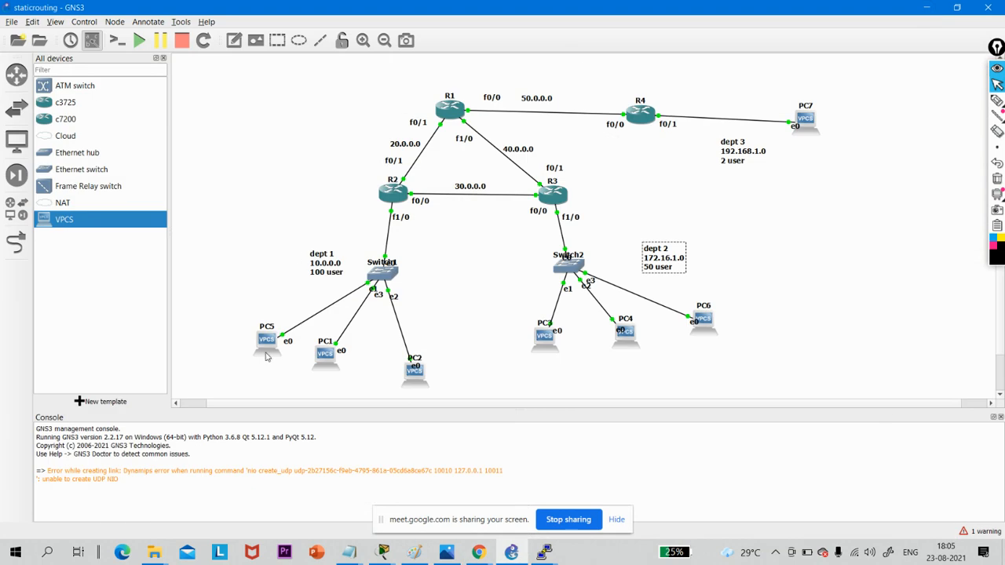
# - Circle and cross out the dept 1 and dept 2 PC groups, circle PC5 and PC6, and clear the pen drawing
pyautogui.click(996, 101)
pyautogui.moveTo(436, 336)
pyautogui.mouseDown()
pyautogui.moveTo(330, 379)
pyautogui.moveTo(331, 328)
pyautogui.mouseUp()
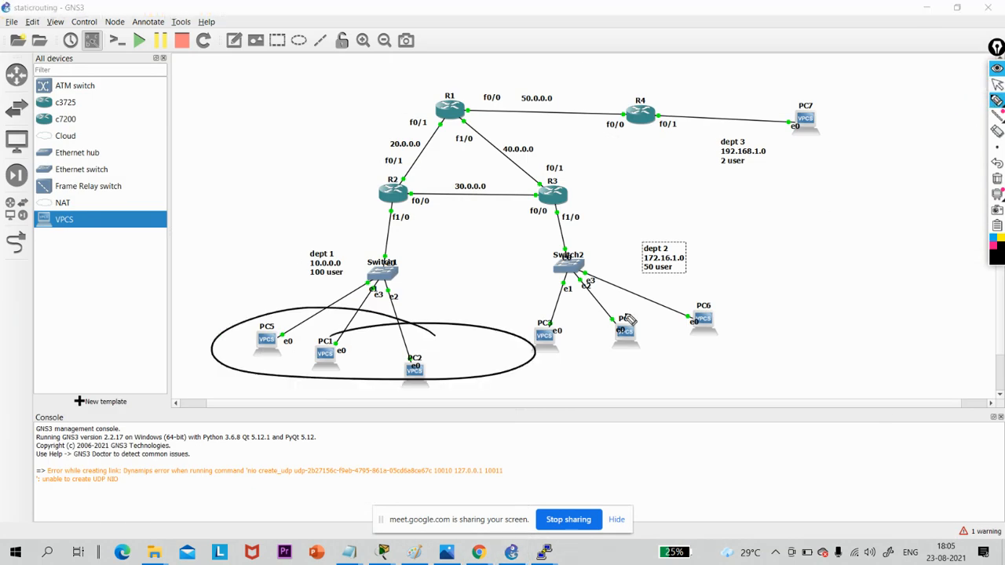
pyautogui.moveTo(646, 299)
pyautogui.mouseDown()
pyautogui.moveTo(571, 306)
pyautogui.moveTo(806, 314)
pyautogui.moveTo(614, 312)
pyautogui.mouseUp()
pyautogui.moveTo(733, 259); pyautogui.dragTo(790, 309)
pyautogui.moveTo(804, 283); pyautogui.dragTo(709, 315)
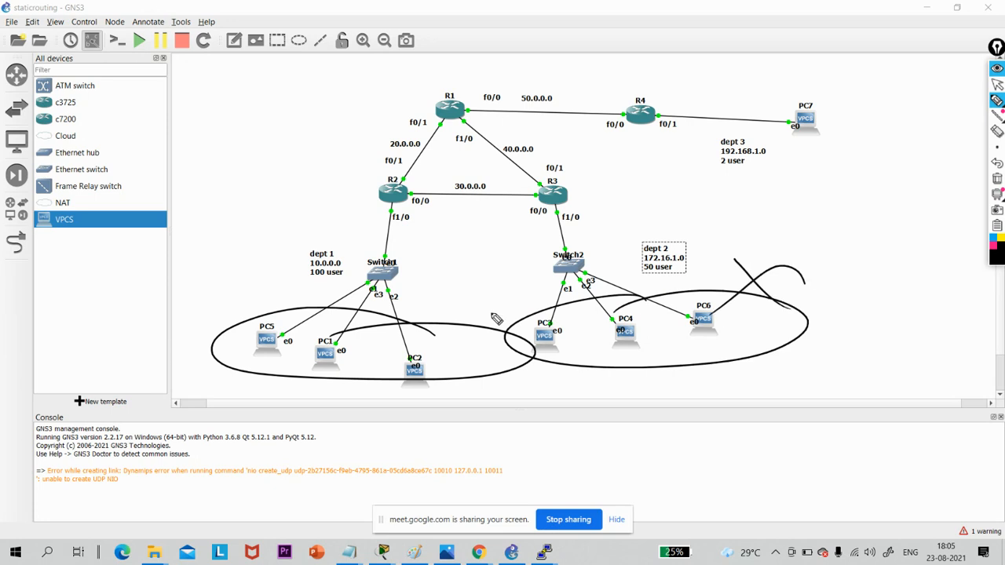
pyautogui.moveTo(462, 278); pyautogui.dragTo(496, 314)
pyautogui.moveTo(490, 284); pyautogui.dragTo(442, 334)
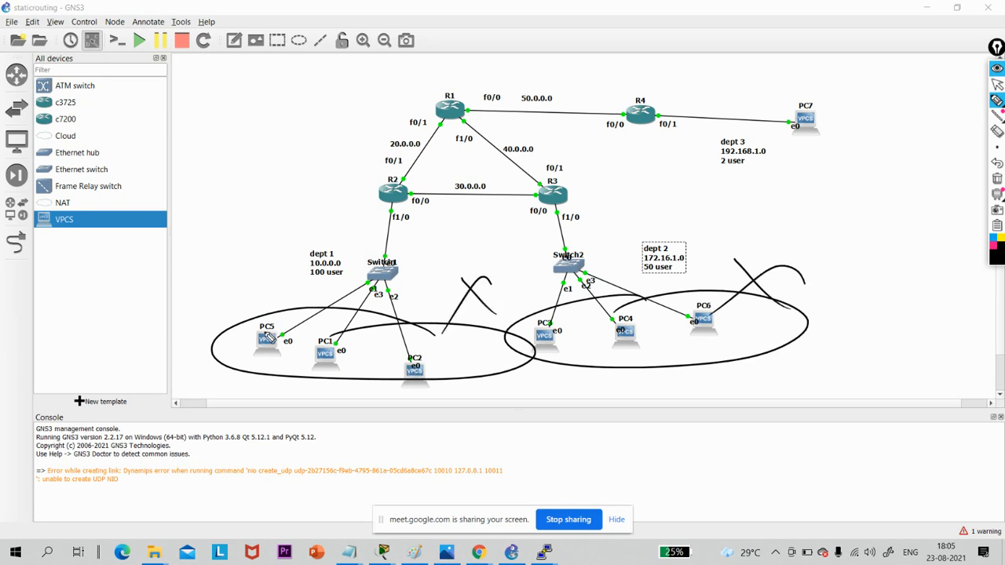
pyautogui.moveTo(267, 358); pyautogui.dragTo(259, 363)
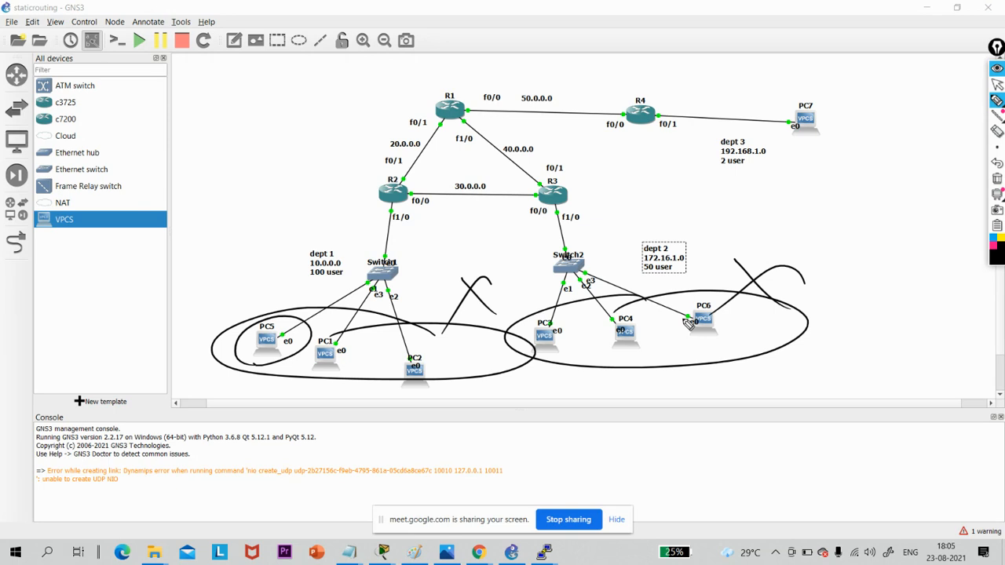
pyautogui.moveTo(685, 319)
pyautogui.mouseDown()
pyautogui.moveTo(751, 328)
pyautogui.moveTo(722, 307)
pyautogui.mouseUp()
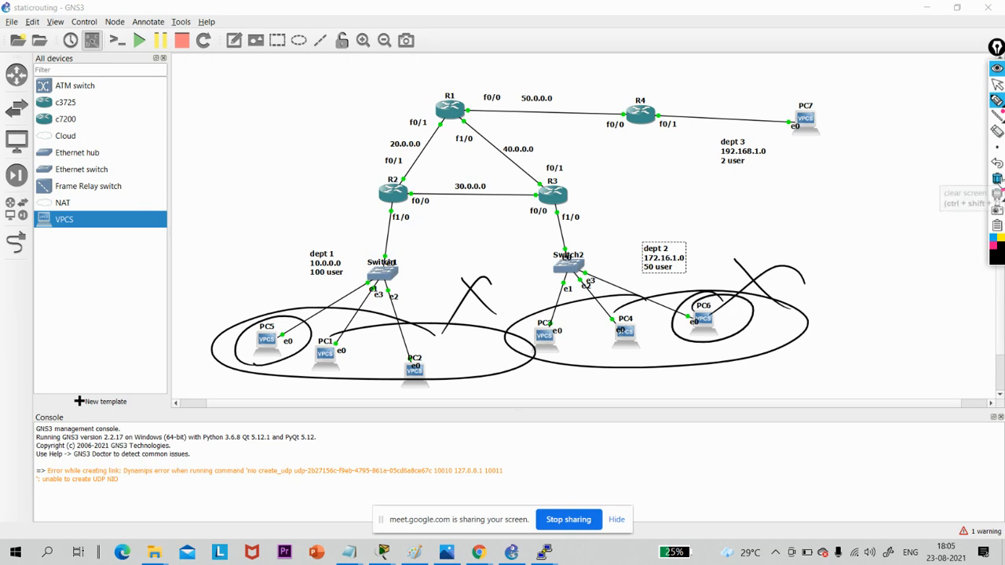
pyautogui.click(998, 195)
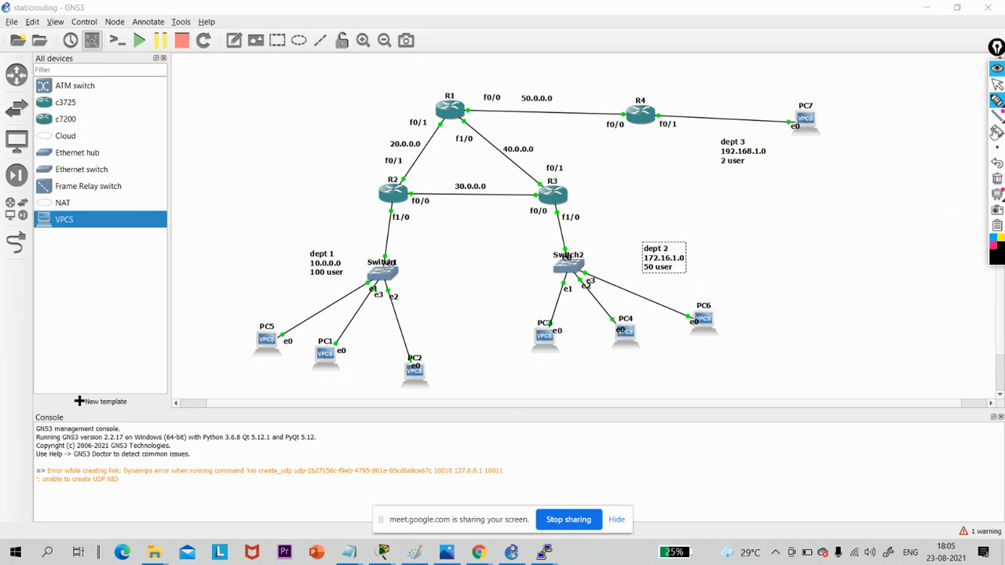
pyautogui.click(997, 84)
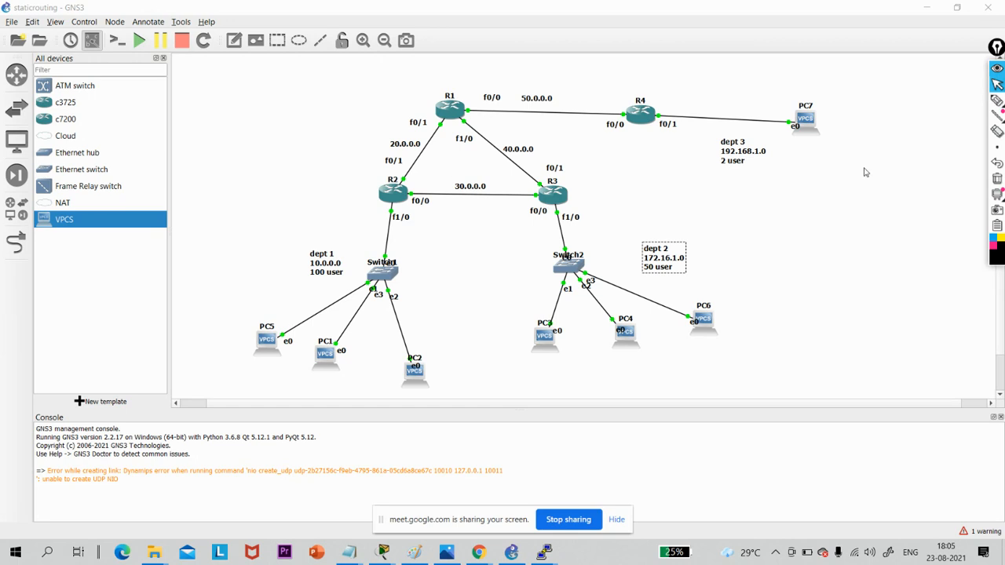
# - Circle the PCs of departments 1, 2 and 3 with the pen, clear the drawing and return to the pointer
pyautogui.click(997, 100)
pyautogui.moveTo(408, 316); pyautogui.dragTo(414, 322)
pyautogui.moveTo(254, 336); pyautogui.dragTo(415, 320)
pyautogui.moveTo(865, 85)
pyautogui.mouseDown()
pyautogui.moveTo(859, 165)
pyautogui.moveTo(791, 140)
pyautogui.mouseUp()
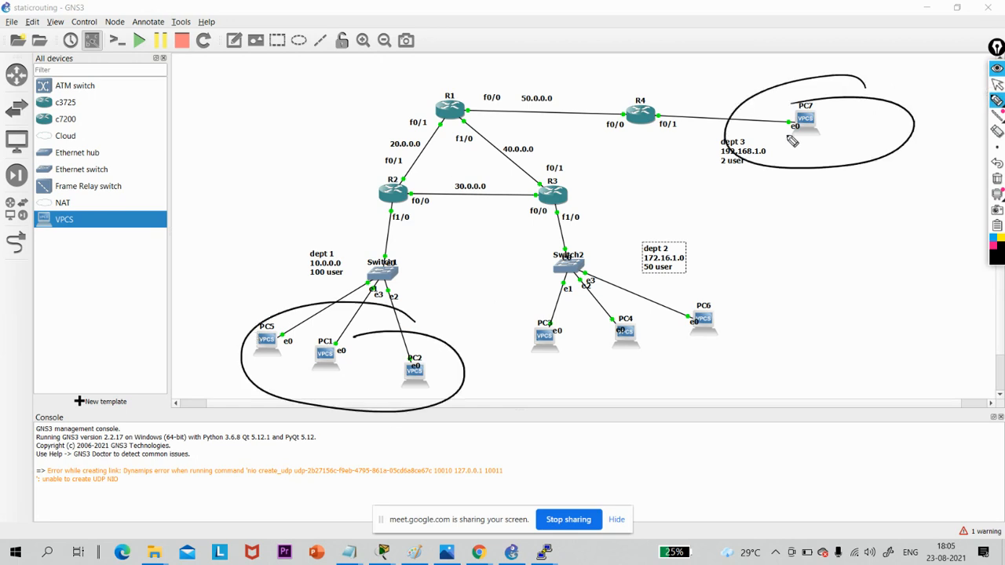
pyautogui.moveTo(739, 296)
pyautogui.mouseDown()
pyautogui.moveTo(659, 293)
pyautogui.moveTo(674, 309)
pyautogui.mouseUp()
pyautogui.moveTo(870, 98)
pyautogui.mouseDown()
pyautogui.moveTo(794, 83)
pyautogui.moveTo(895, 160)
pyautogui.moveTo(829, 120)
pyautogui.moveTo(872, 161)
pyautogui.moveTo(842, 140)
pyautogui.mouseUp()
pyautogui.moveTo(712, 288)
pyautogui.mouseDown()
pyautogui.moveTo(572, 296)
pyautogui.moveTo(598, 292)
pyautogui.mouseUp()
pyautogui.moveTo(423, 328)
pyautogui.mouseDown()
pyautogui.moveTo(352, 313)
pyautogui.moveTo(303, 333)
pyautogui.mouseUp()
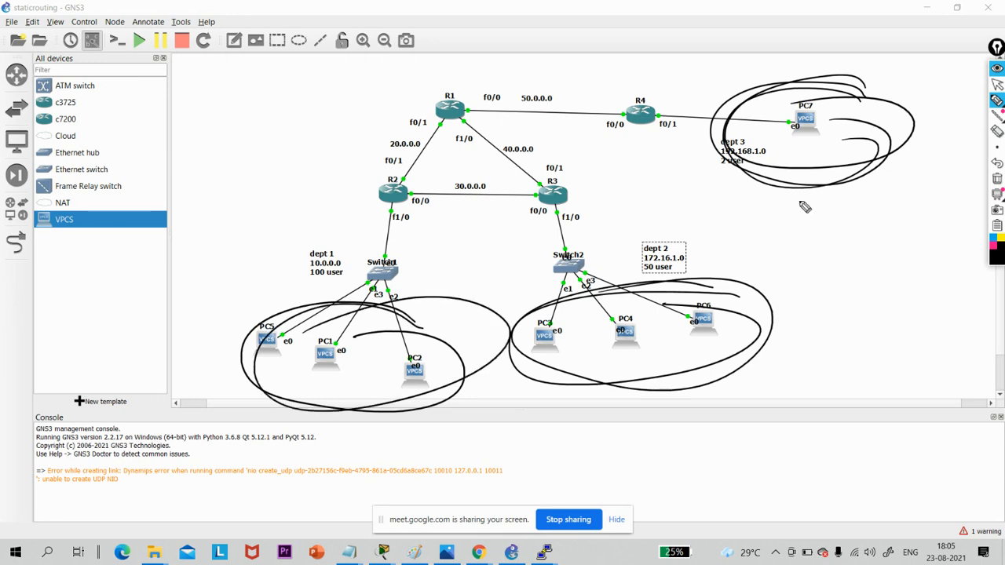
pyautogui.click(996, 178)
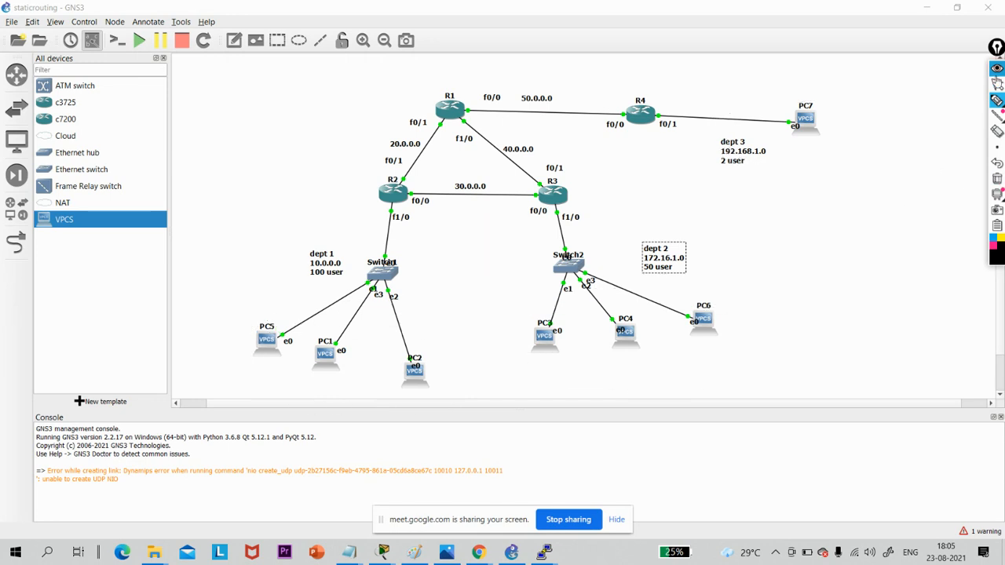
pyautogui.click(996, 83)
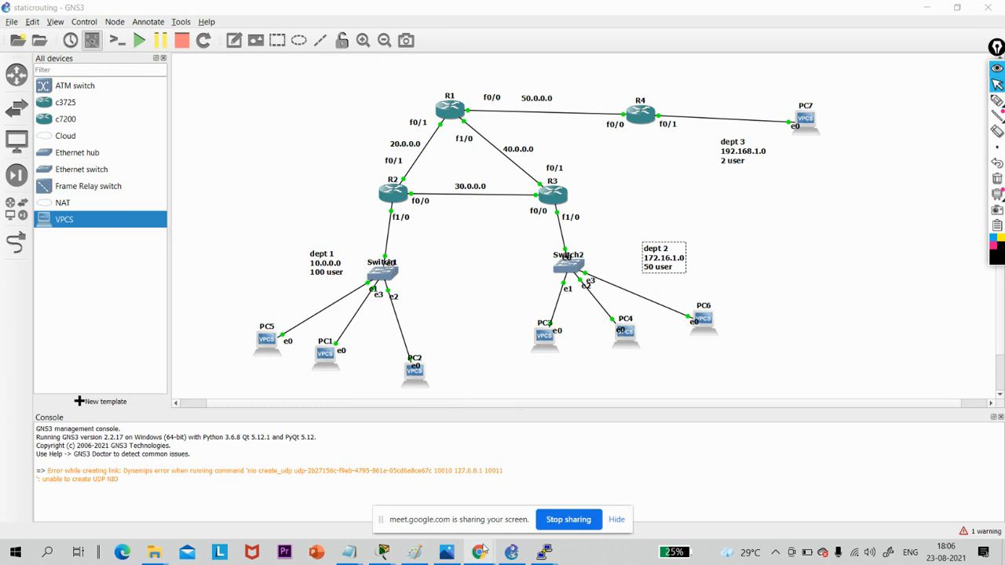
# - Switch to WhatsApp Web in Chrome to read the Task 3 and Task 4 requirements, and return to GNS3
pyautogui.moveTo(484, 550)
pyautogui.click(322, 457)
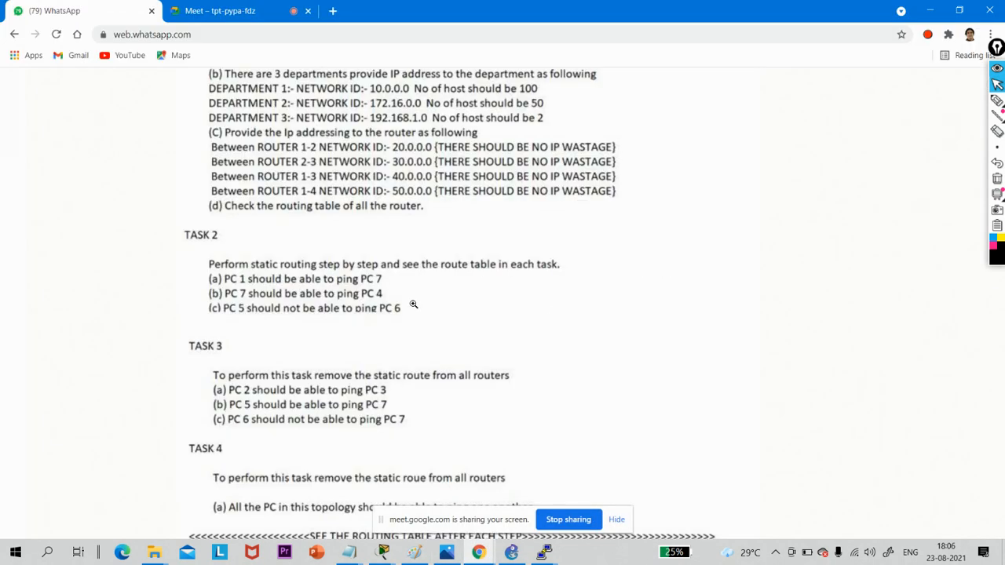
pyautogui.scroll(-3, 435, 329)
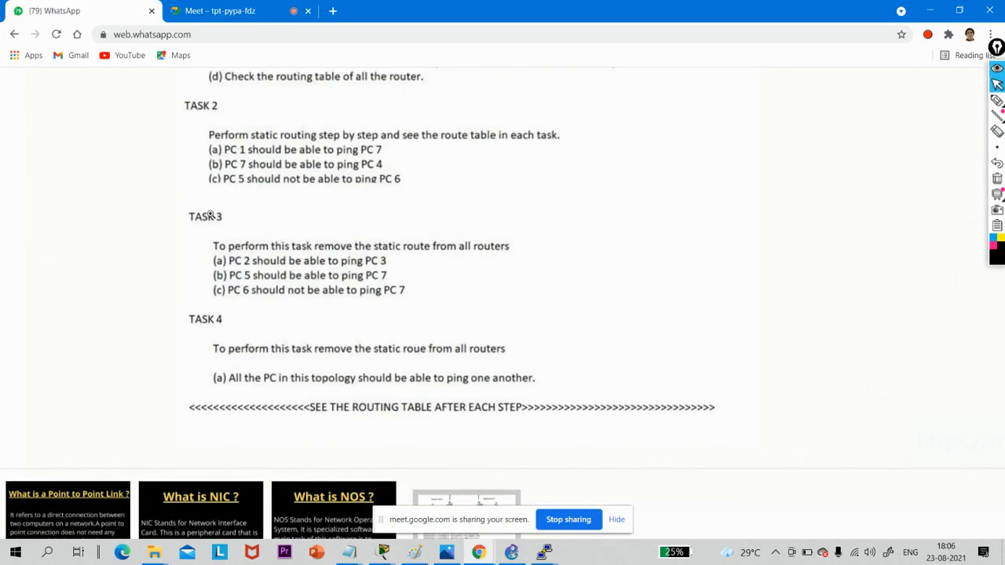
pyautogui.scroll(-1, 211, 214)
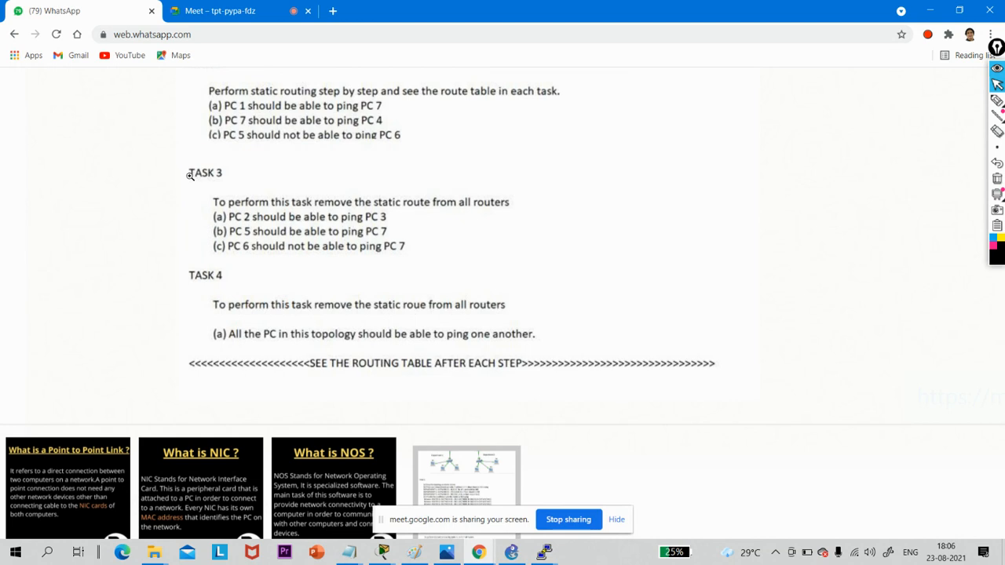
pyautogui.hscroll(-1, 331, 205)
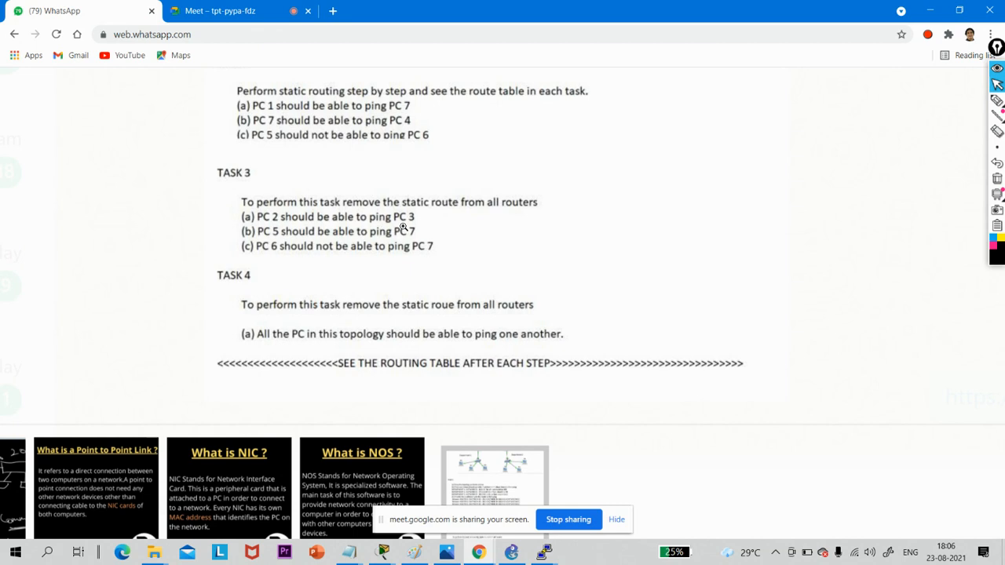
pyautogui.click(929, 10)
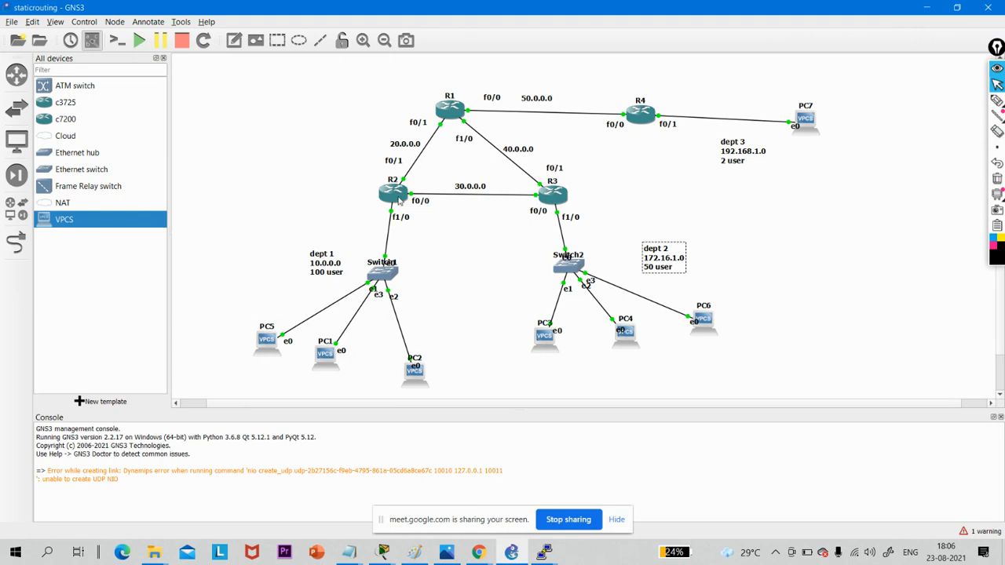
# - Bring up R2's console and remove its static route to 192.168.1.0 255.255.255.252 via 20.0.0.2
pyautogui.click(538, 550)
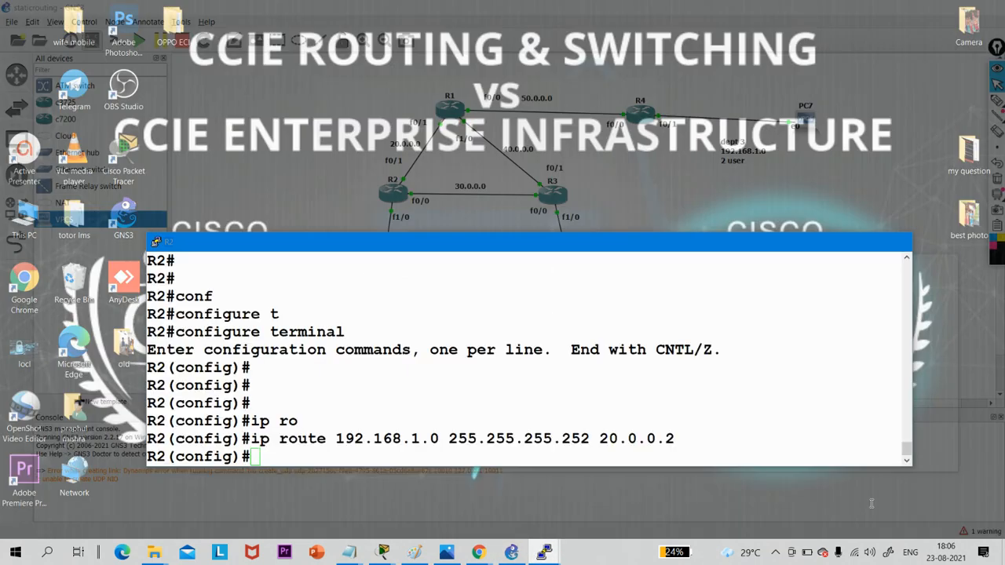
pyautogui.click(868, 509)
pyautogui.press('Return')
pyautogui.press('Return')
pyautogui.press('Return')
pyautogui.press('Return')
pyautogui.press('Return')
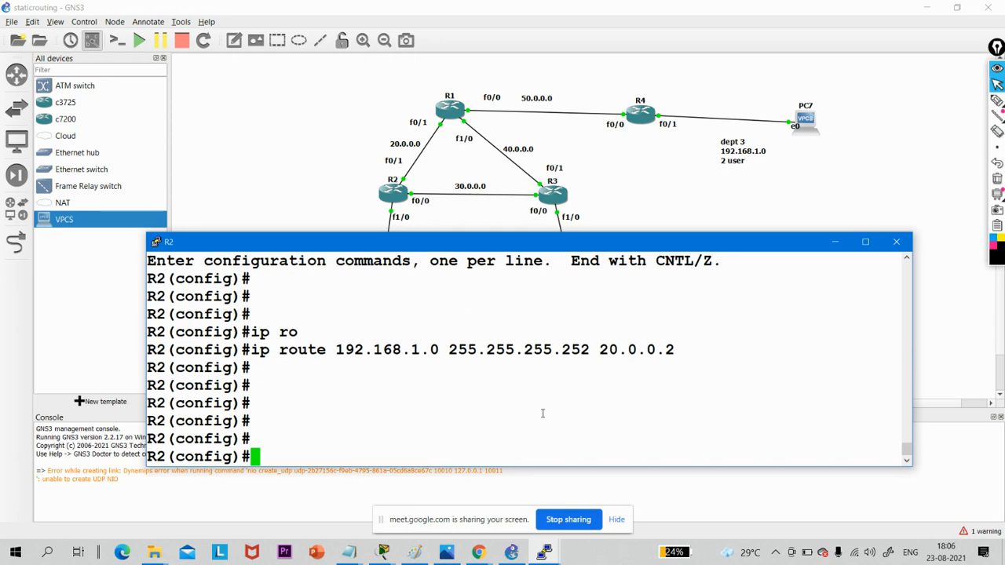
pyautogui.press('Up')
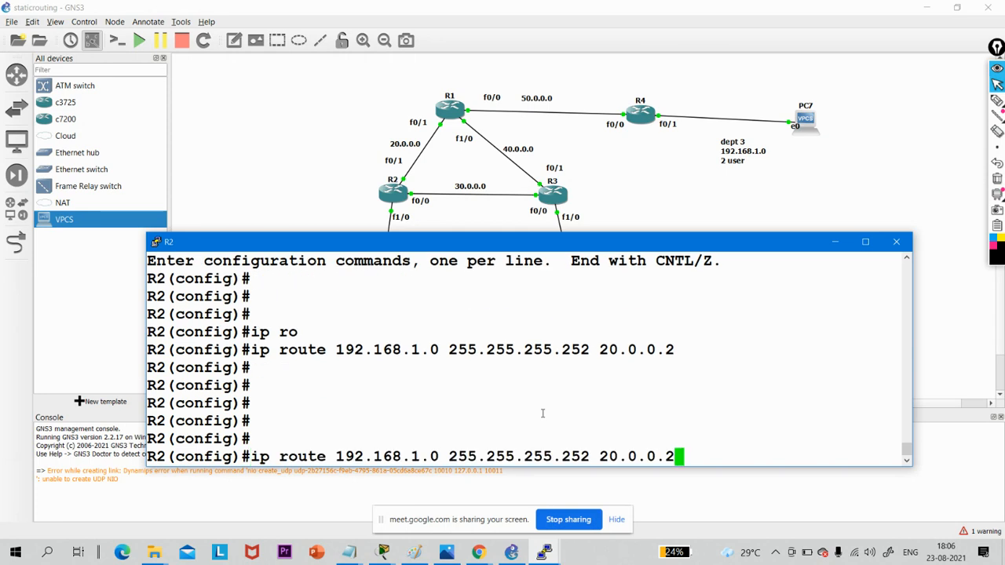
pyautogui.press('Left')
pyautogui.press('Left')
pyautogui.press('Left')
pyautogui.press('Left')
pyautogui.press('Left')
pyautogui.press('Left')
pyautogui.press('Left')
pyautogui.press('Left')
pyautogui.press('Left')
pyautogui.press('Left')
pyautogui.press('Left')
pyautogui.press('Left')
pyautogui.press('Left')
pyautogui.press('Left')
pyautogui.press('Left')
pyautogui.press('Left')
pyautogui.press('Left')
pyautogui.press('Left')
pyautogui.press('Left')
pyautogui.press('Left')
pyautogui.press('Left')
pyautogui.press('Left')
pyautogui.press('Left')
pyautogui.press('Left')
pyautogui.press('Left')
pyautogui.write('no')
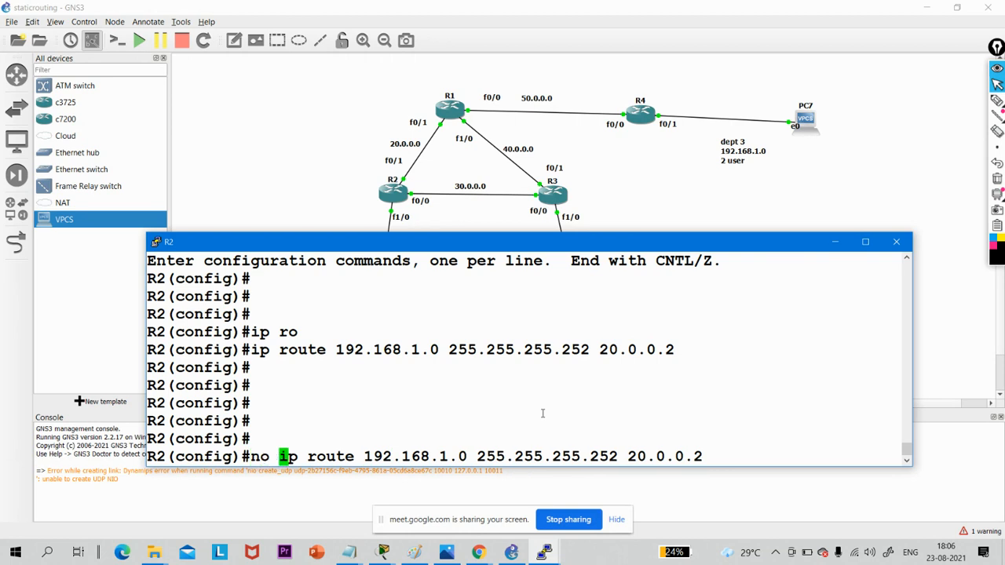
pyautogui.press('Return')
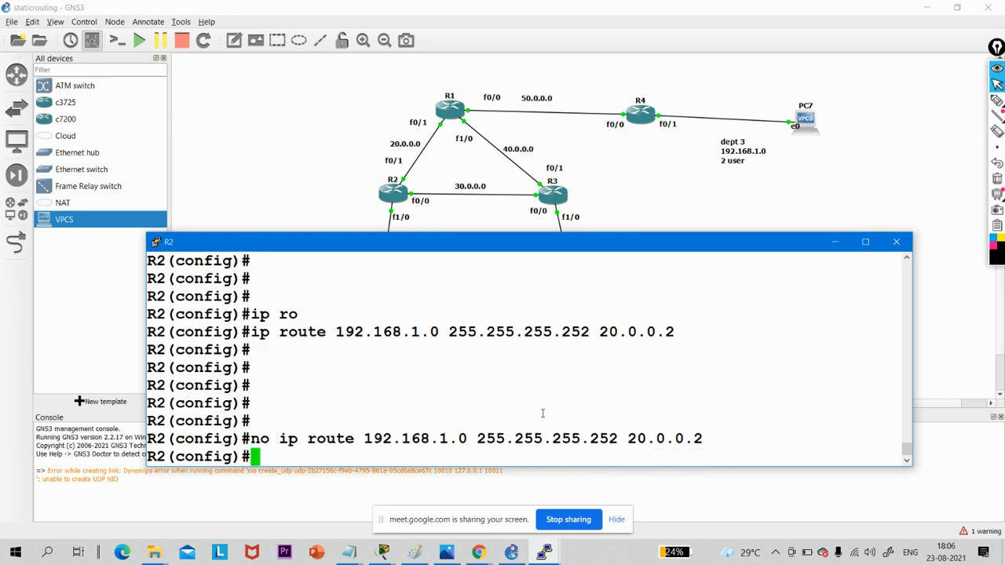
pyautogui.press('Up')
pyautogui.press('Up')
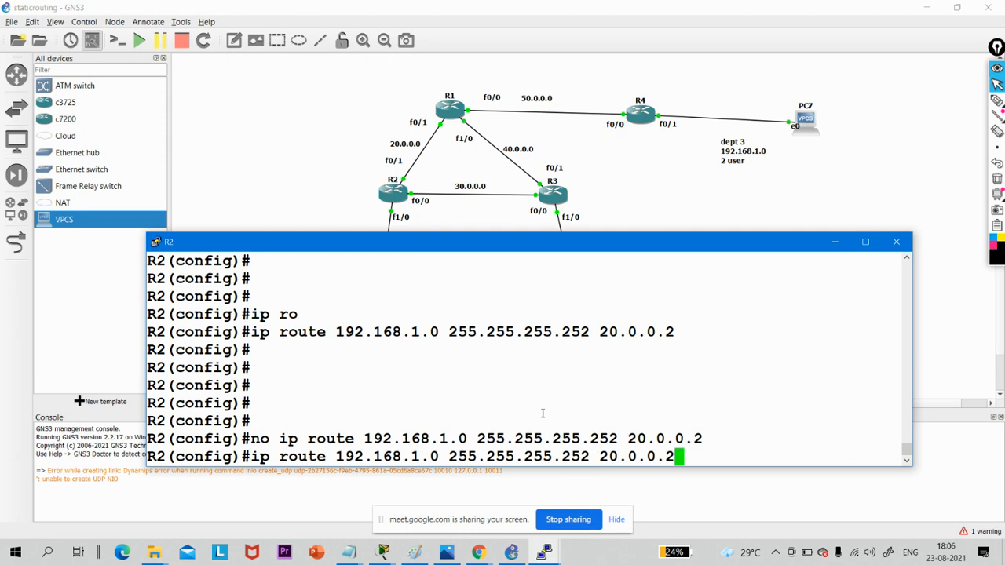
pyautogui.press('Up')
pyautogui.press('Up')
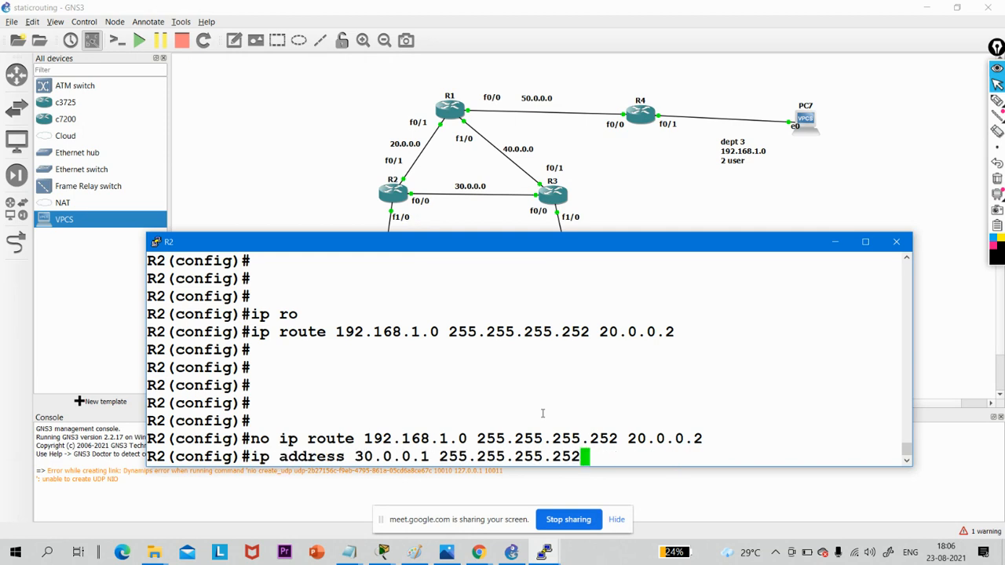
pyautogui.press('Up')
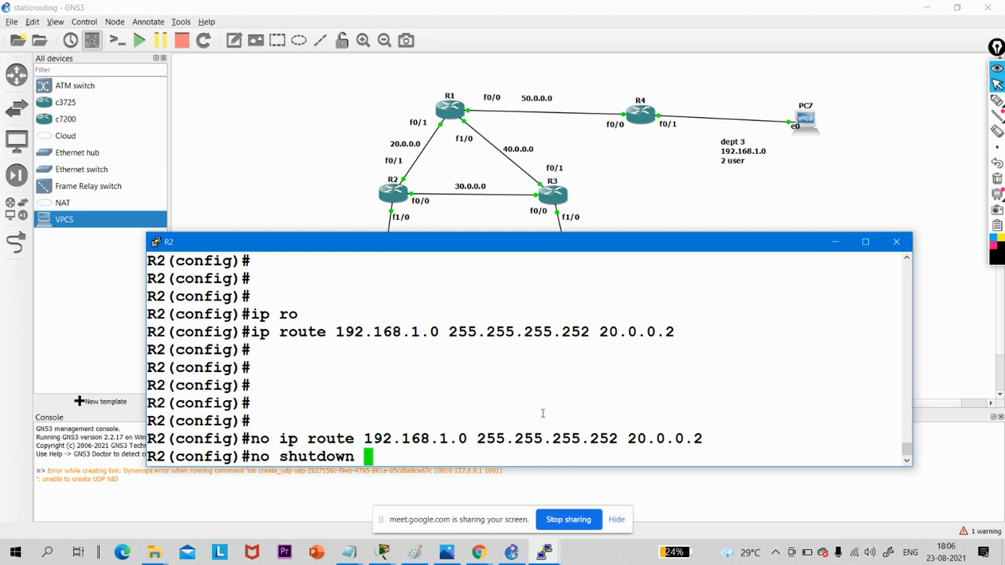
pyautogui.press('BackSpace')
pyautogui.press('BackSpace')
pyautogui.press('BackSpace')
pyautogui.press('BackSpace')
pyautogui.press('BackSpace')
pyautogui.press('BackSpace')
pyautogui.press('BackSpace')
pyautogui.press('BackSpace')
pyautogui.press('BackSpace')
pyautogui.press('BackSpace')
pyautogui.press('BackSpace')
pyautogui.press('BackSpace')
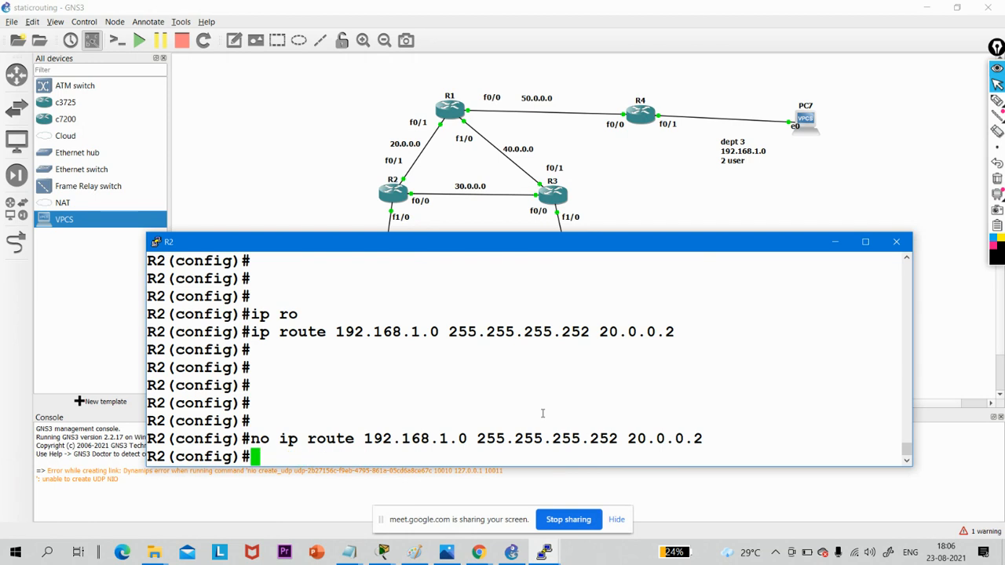
# - Exit configuration mode on R2 and display its IP routing table to check for remaining static routes
pyautogui.write('exi')
pyautogui.press('Return')
pyautogui.press('Return')
pyautogui.press('Return')
pyautogui.write('sh')
pyautogui.press('Tab')
pyautogui.write('i')
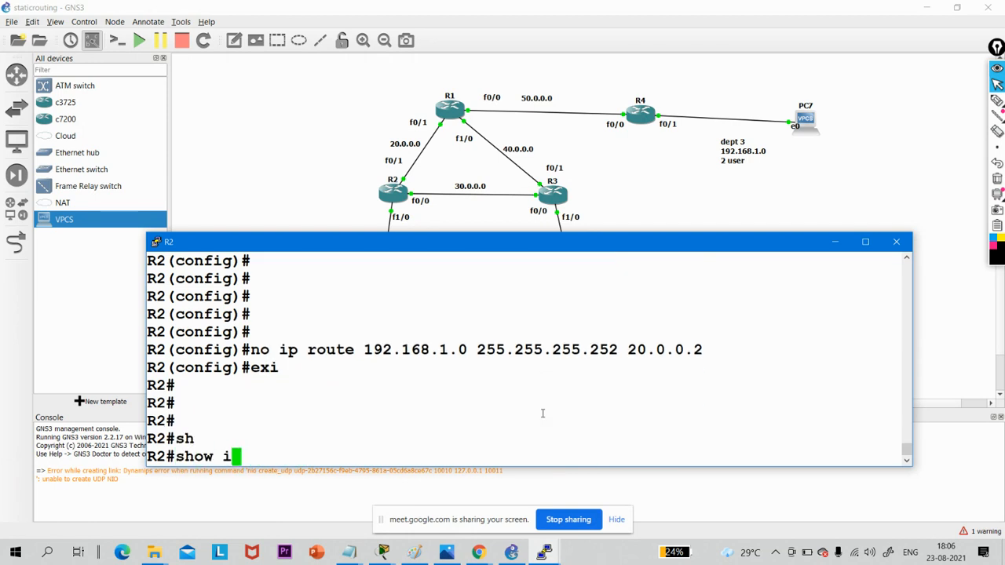
pyautogui.write('p ro')
pyautogui.press('Tab')
pyautogui.press('Return')
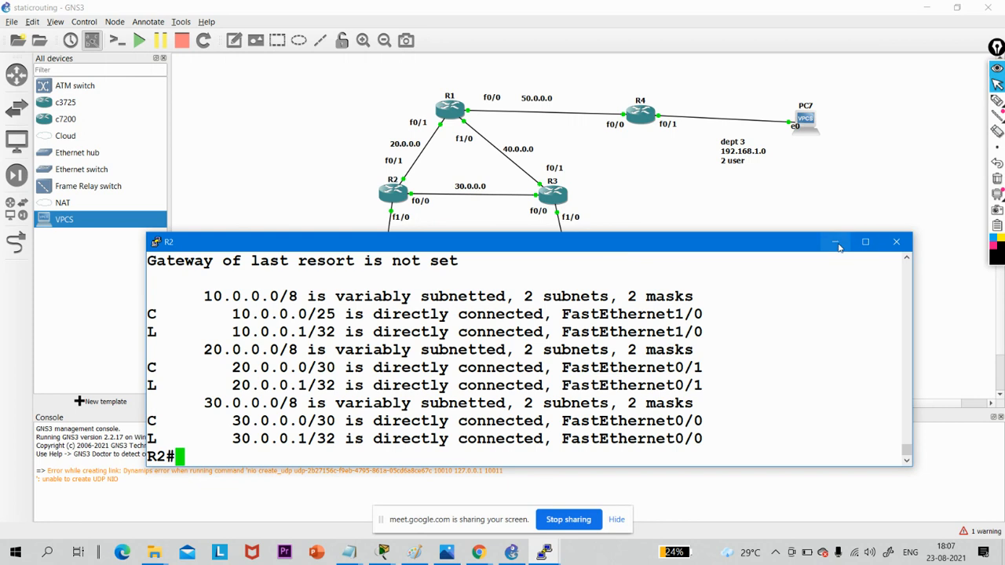
# - Switch to R3's console and remove its static route to 192.168.1.0 255.255.255.252 via 40.0.0.2
pyautogui.click(545, 554)
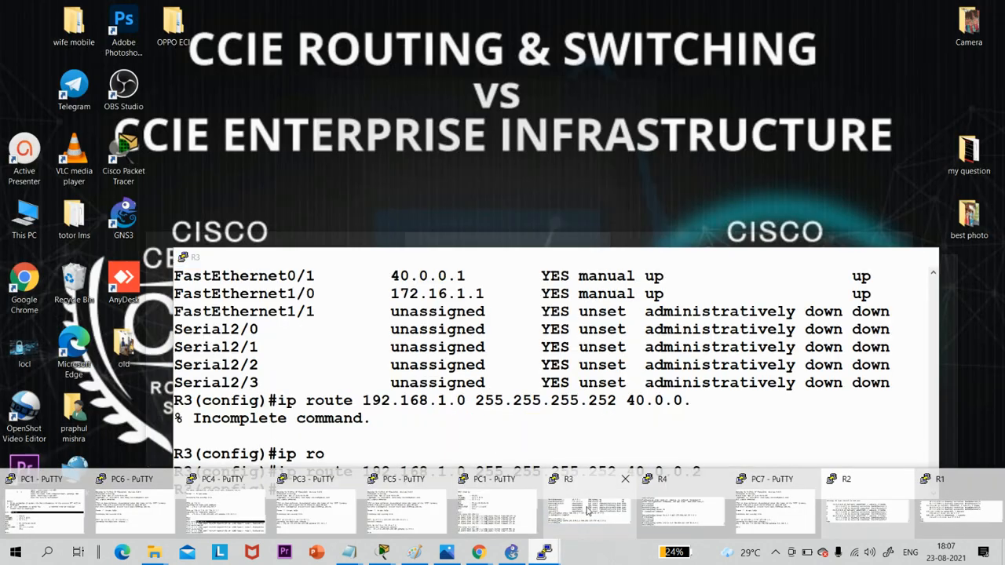
pyautogui.click(587, 510)
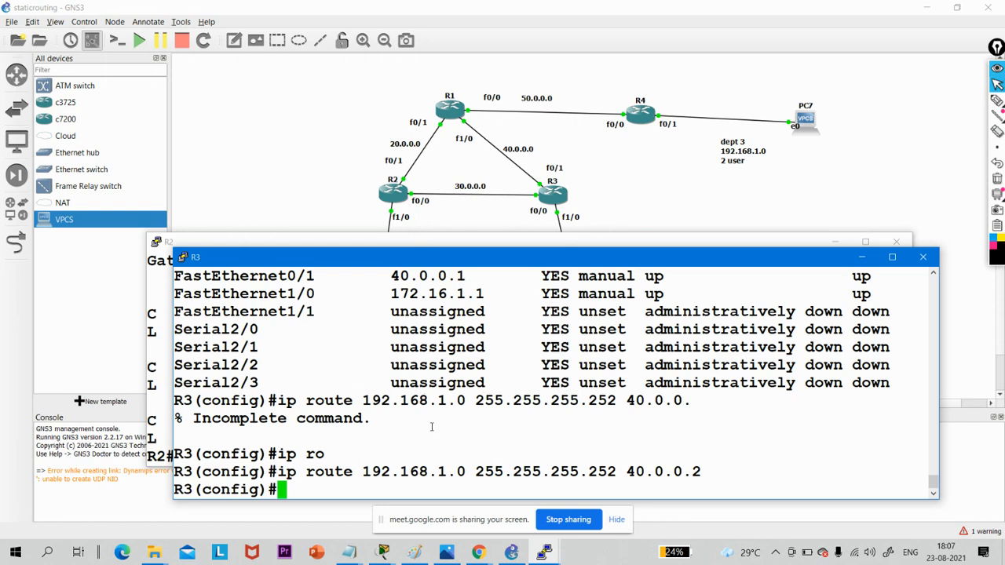
pyautogui.press('Return')
pyautogui.press('Up')
pyautogui.press('Left')
pyautogui.press('Left')
pyautogui.press('Left')
pyautogui.press('Left')
pyautogui.press('Left')
pyautogui.press('Left')
pyautogui.press('Left')
pyautogui.press('Left')
pyautogui.press('Left')
pyautogui.press('Left')
pyautogui.press('Left')
pyautogui.press('Left')
pyautogui.press('Left')
pyautogui.press('Left')
pyautogui.press('Left')
pyautogui.press('Left')
pyautogui.press('Left')
pyautogui.press('Left')
pyautogui.press('Left')
pyautogui.press('Left')
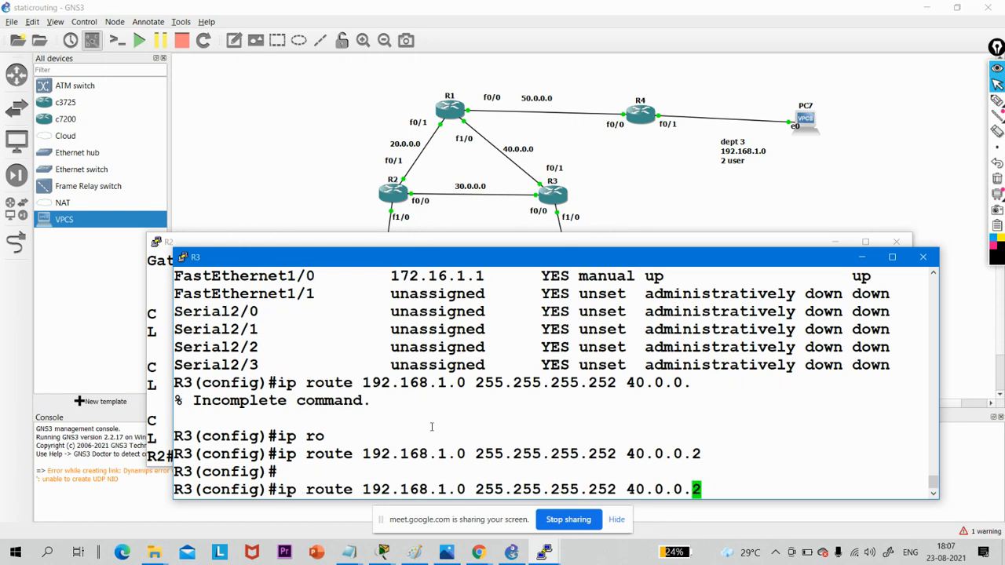
pyautogui.press('Left')
pyautogui.press('Left')
pyautogui.press('Left')
pyautogui.press('Left')
pyautogui.press('Left')
pyautogui.press('Left')
pyautogui.press('Left')
pyautogui.press('Left')
pyautogui.press('Left')
pyautogui.press('Left')
pyautogui.press('Left')
pyautogui.press('Left')
pyautogui.press('Left')
pyautogui.press('Left')
pyautogui.press('Left')
pyautogui.press('Left')
pyautogui.press('Left')
pyautogui.press('Left')
pyautogui.press('Left')
pyautogui.press('Left')
pyautogui.write('no')
pyautogui.press('Return')
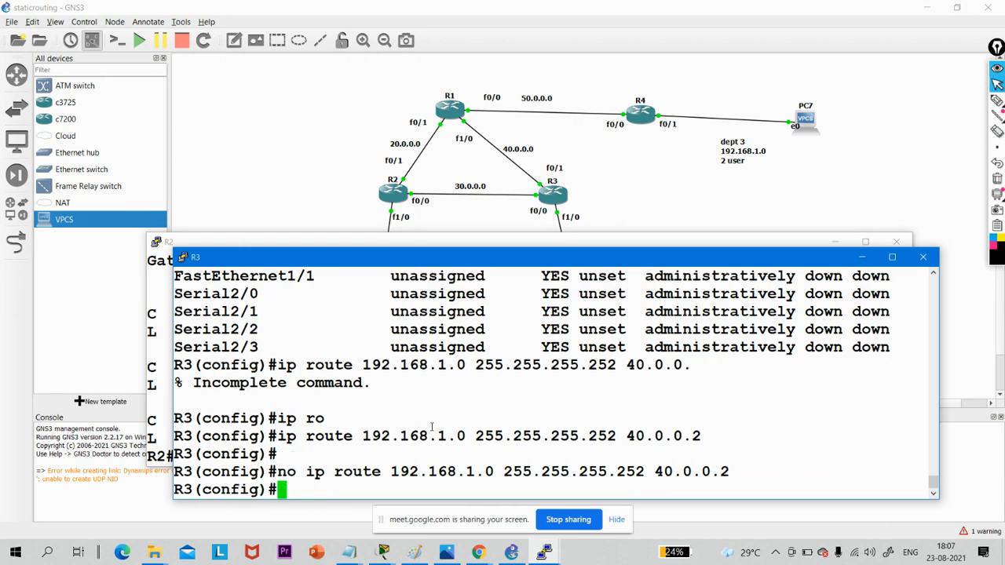
pyautogui.press('Up')
pyautogui.press('Up')
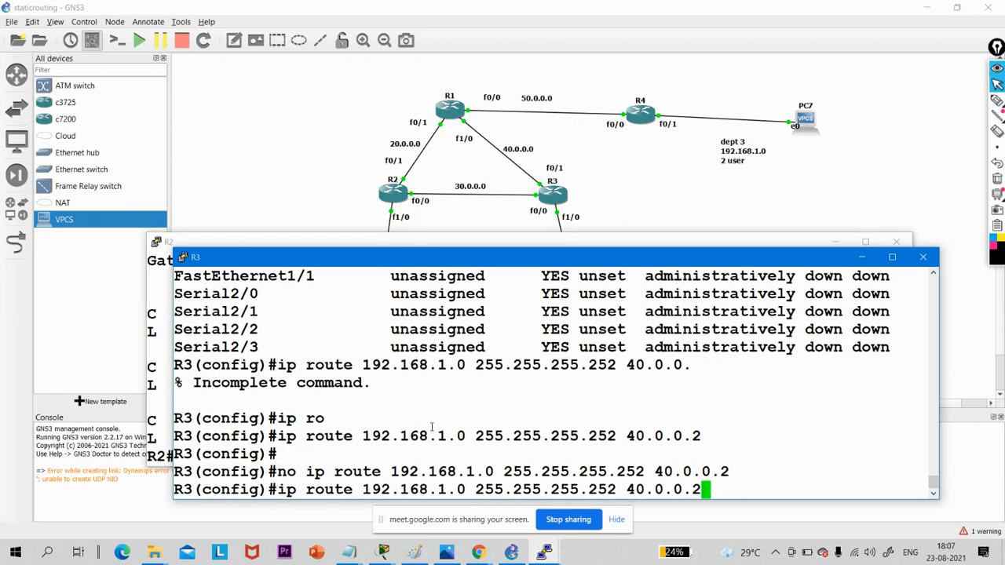
pyautogui.press('BackSpace')
pyautogui.press('BackSpace')
pyautogui.press('BackSpace')
pyautogui.press('BackSpace')
pyautogui.press('BackSpace')
pyautogui.press('BackSpace')
pyautogui.press('BackSpace')
pyautogui.press('BackSpace')
pyautogui.press('BackSpace')
pyautogui.press('BackSpace')
pyautogui.press('BackSpace')
pyautogui.press('BackSpace')
pyautogui.press('BackSpace')
pyautogui.press('BackSpace')
pyautogui.press('BackSpace')
pyautogui.press('BackSpace')
pyautogui.press('BackSpace')
pyautogui.press('BackSpace')
pyautogui.press('BackSpace')
pyautogui.press('BackSpace')
pyautogui.write('do show ip int br')
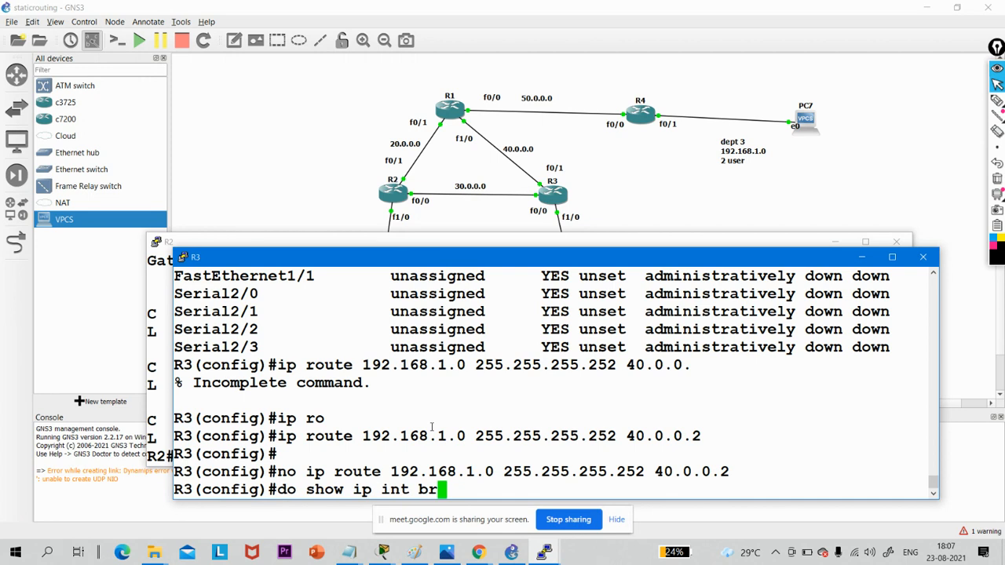
pyautogui.press('Up')
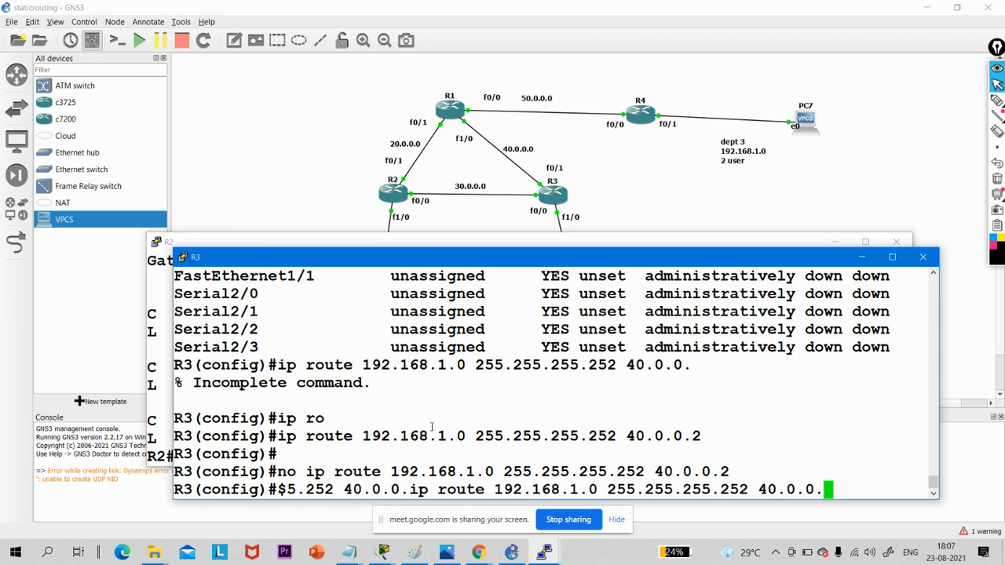
pyautogui.press('BackSpace')
pyautogui.press('BackSpace')
pyautogui.press('BackSpace')
pyautogui.press('BackSpace')
pyautogui.press('BackSpace')
pyautogui.press('BackSpace')
pyautogui.press('BackSpace')
pyautogui.press('BackSpace')
pyautogui.press('BackSpace')
pyautogui.press('BackSpace')
pyautogui.press('BackSpace')
pyautogui.press('BackSpace')
pyautogui.press('BackSpace')
pyautogui.press('BackSpace')
pyautogui.press('BackSpace')
pyautogui.press('BackSpace')
pyautogui.press('BackSpace')
pyautogui.press('BackSpace')
pyautogui.press('BackSpace')
pyautogui.press('BackSpace')
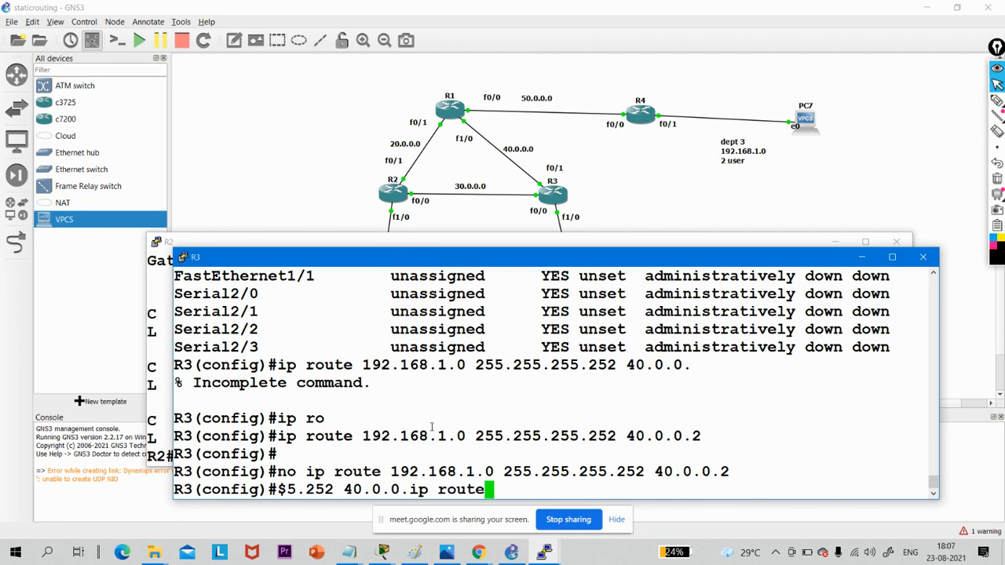
pyautogui.write('192.168.1.0')
pyautogui.press('BackSpace')
pyautogui.press('BackSpace')
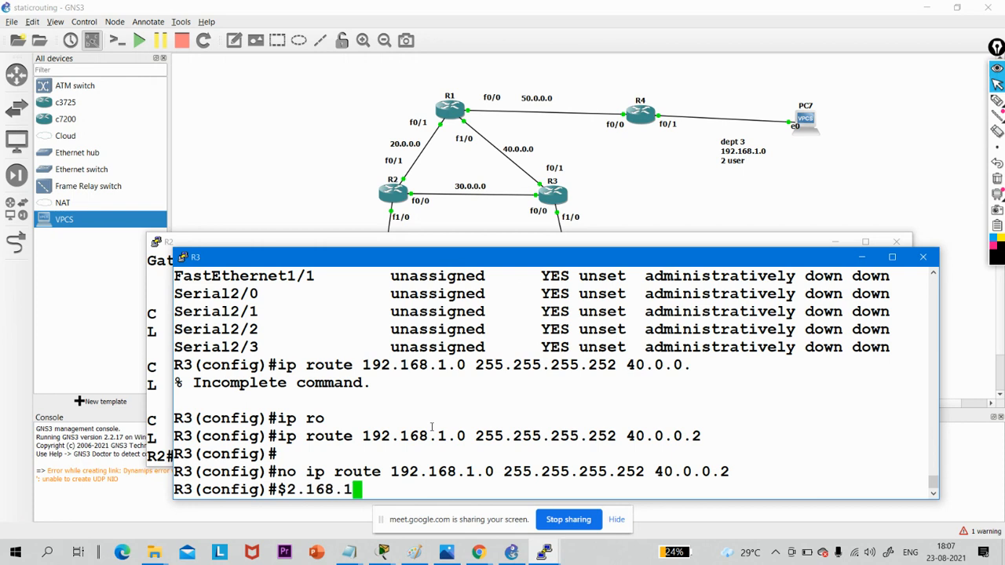
pyautogui.press('BackSpace')
pyautogui.press('BackSpace')
pyautogui.press('BackSpace')
pyautogui.press('BackSpace')
pyautogui.press('BackSpace')
pyautogui.press('BackSpace')
pyautogui.press('BackSpace')
pyautogui.press('BackSpace')
pyautogui.press('BackSpace')
pyautogui.press('BackSpace')
pyautogui.press('BackSpace')
pyautogui.press('BackSpace')
pyautogui.press('BackSpace')
pyautogui.press('BackSpace')
pyautogui.press('BackSpace')
pyautogui.press('BackSpace')
pyautogui.press('BackSpace')
pyautogui.press('BackSpace')
# - Exit configuration mode on R3, display its IP routing table and highlight the listed routes
pyautogui.write('exi')
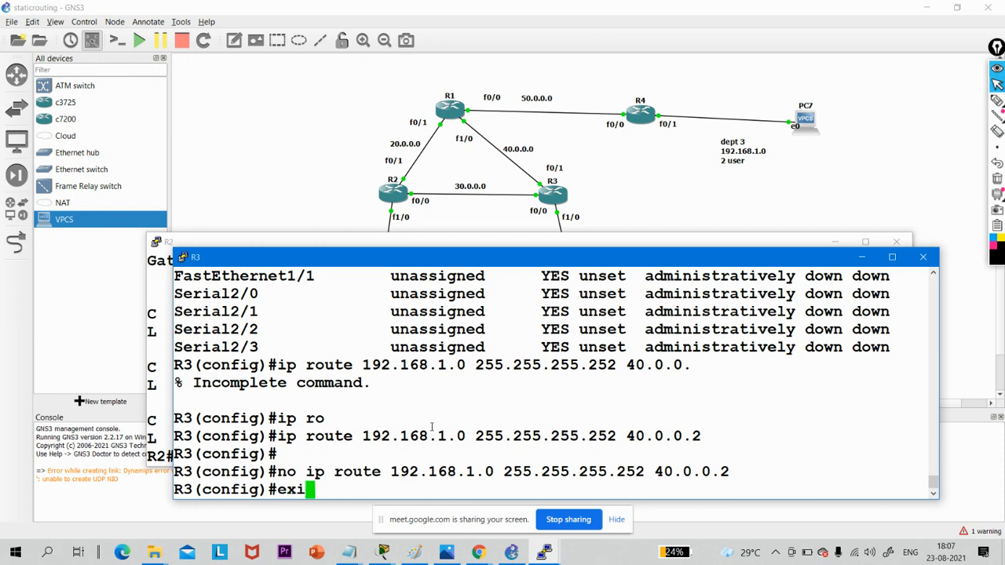
pyautogui.press('Return')
pyautogui.press('Return')
pyautogui.write('sh')
pyautogui.press('Tab')
pyautogui.write('ip route')
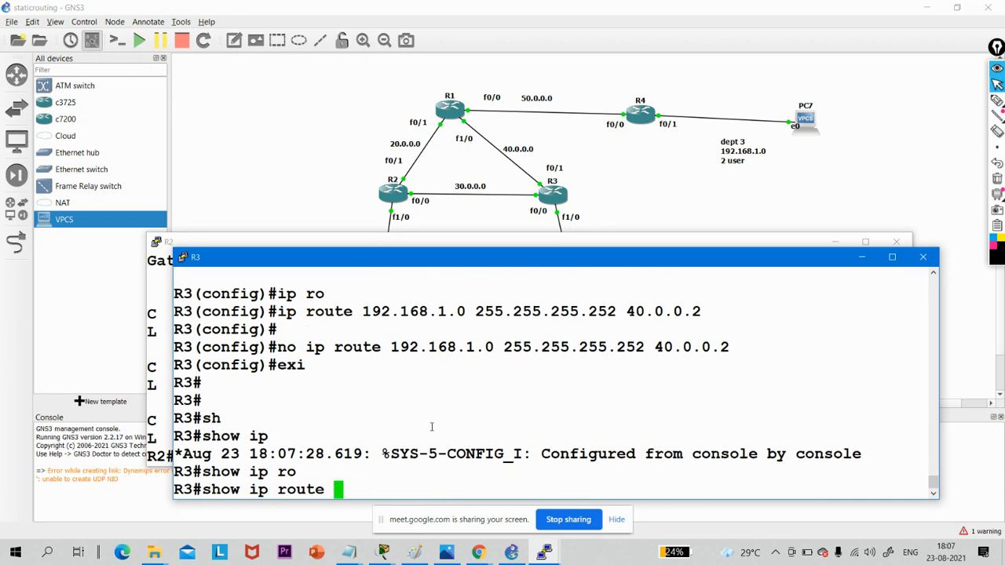
pyautogui.press('Return')
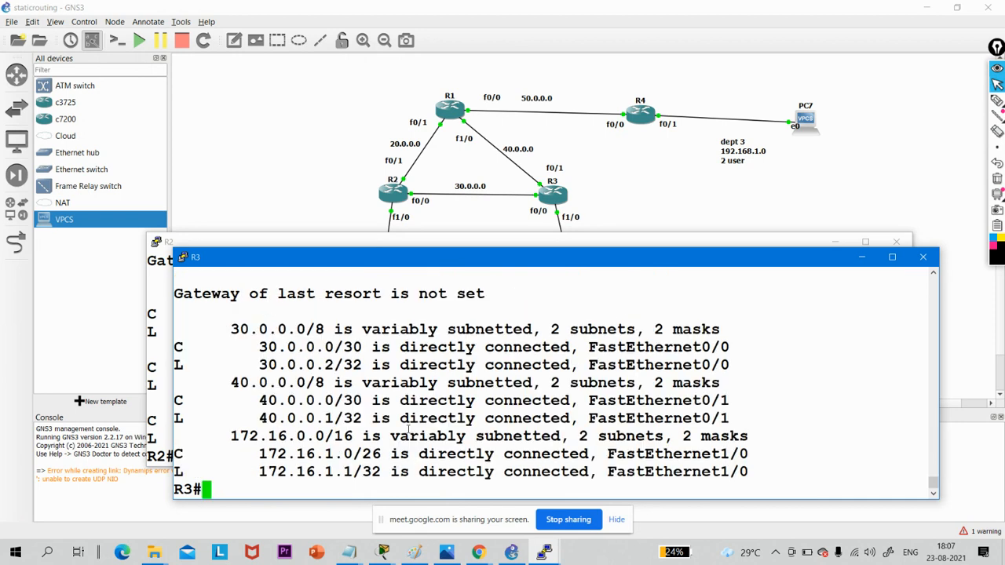
pyautogui.moveTo(188, 329); pyautogui.dragTo(756, 471)
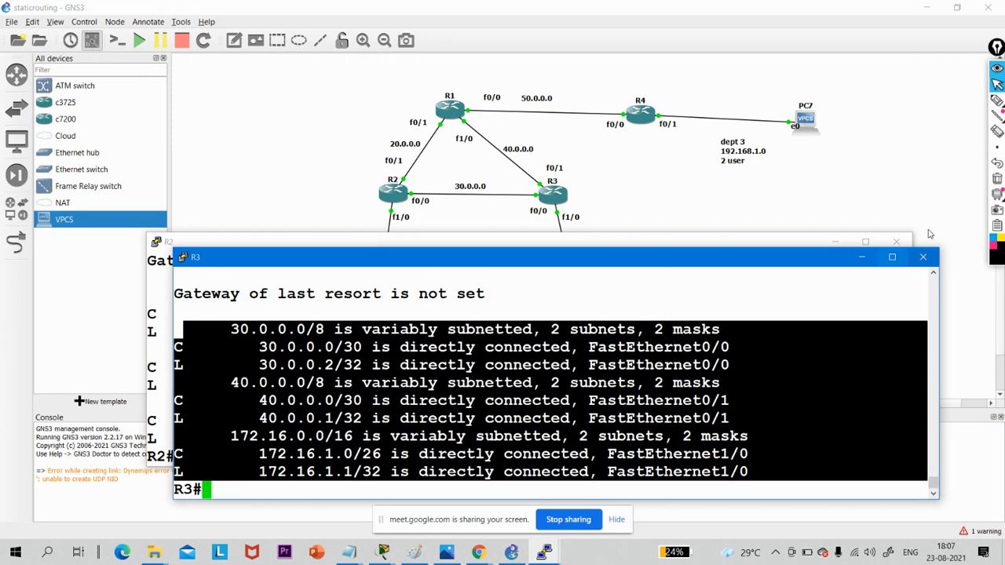
# - Switch to R1's console and enter global configuration mode
pyautogui.click(546, 557)
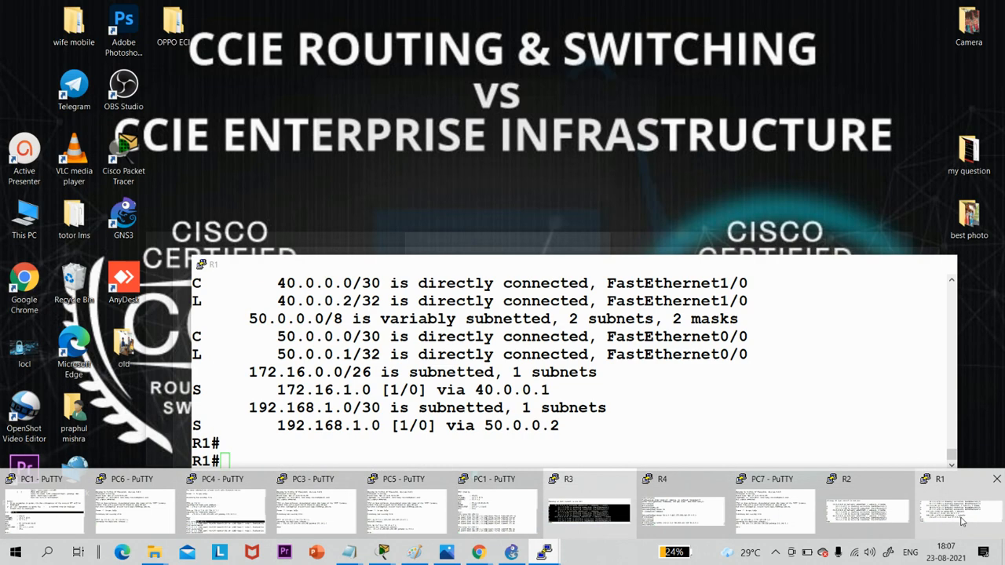
pyautogui.click(944, 510)
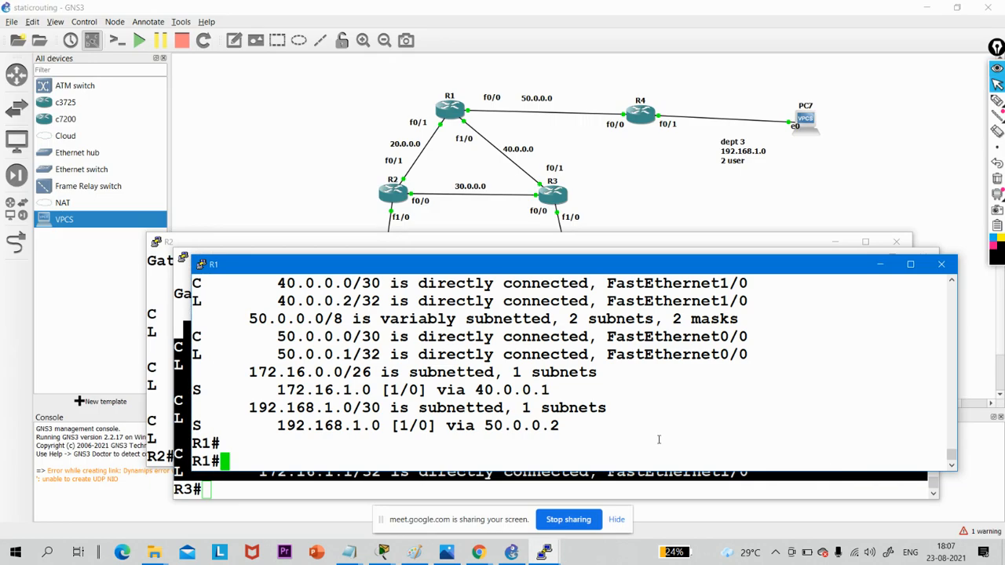
pyautogui.press('Return')
pyautogui.press('Return')
pyautogui.press('Return')
pyautogui.press('Return')
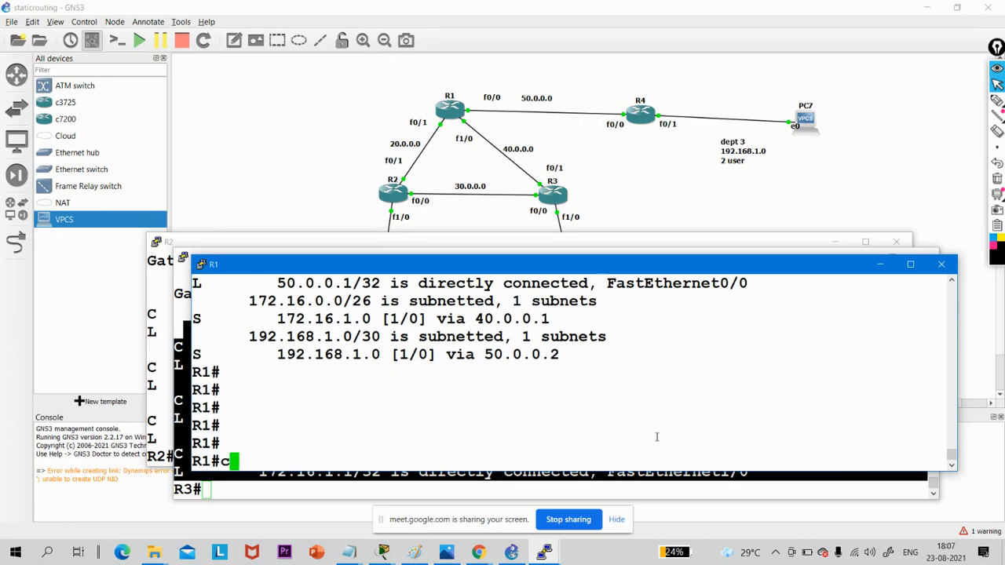
pyautogui.write('conf')
pyautogui.press('Tab')
pyautogui.write('t')
pyautogui.press('Tab')
pyautogui.press('Return')
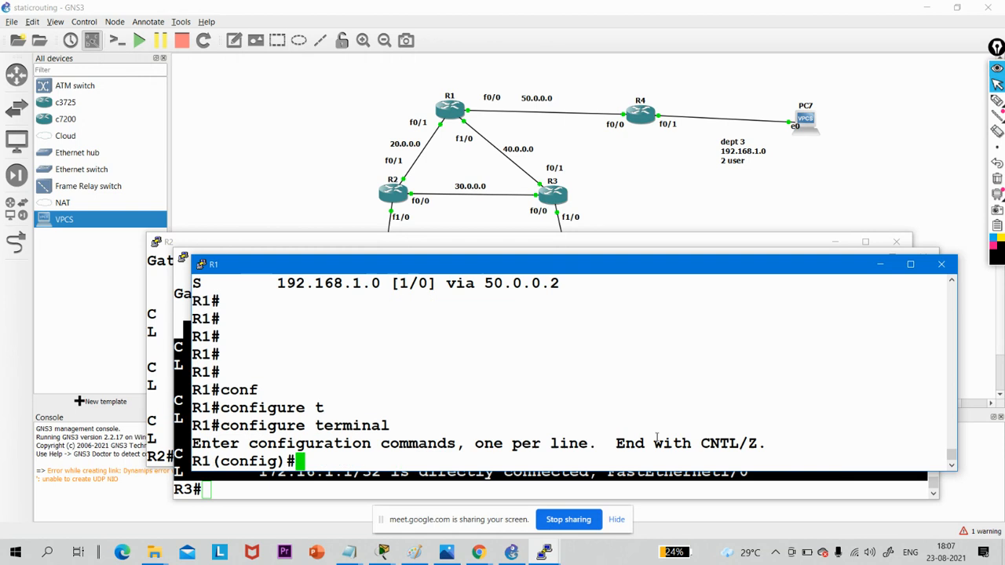
pyautogui.press('Return')
pyautogui.press('Return')
pyautogui.press('Return')
# - Remove R1's static route to 10.0.0.0 255.255.255.128 via 20.0.0.1
pyautogui.write('n')
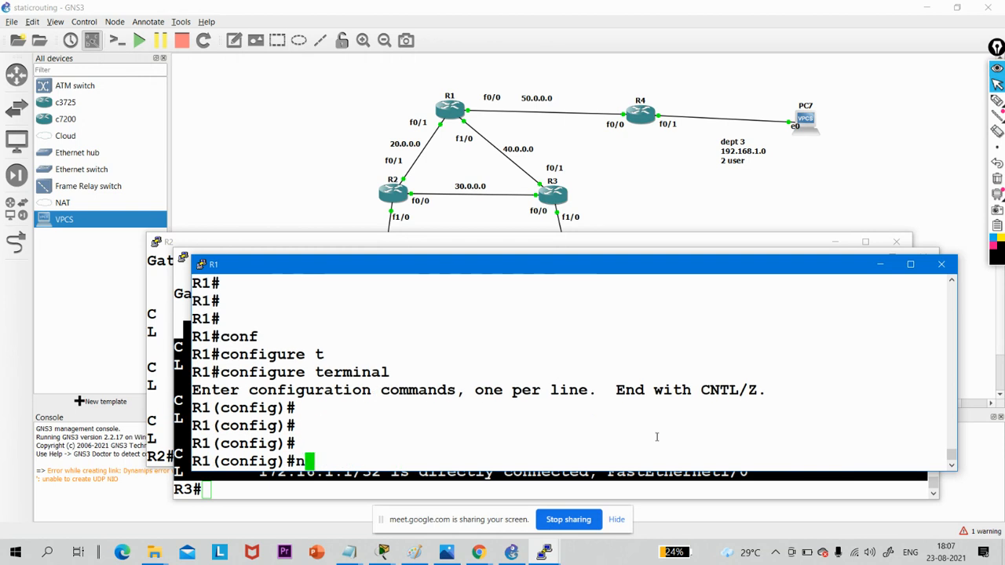
pyautogui.write('o ip ro')
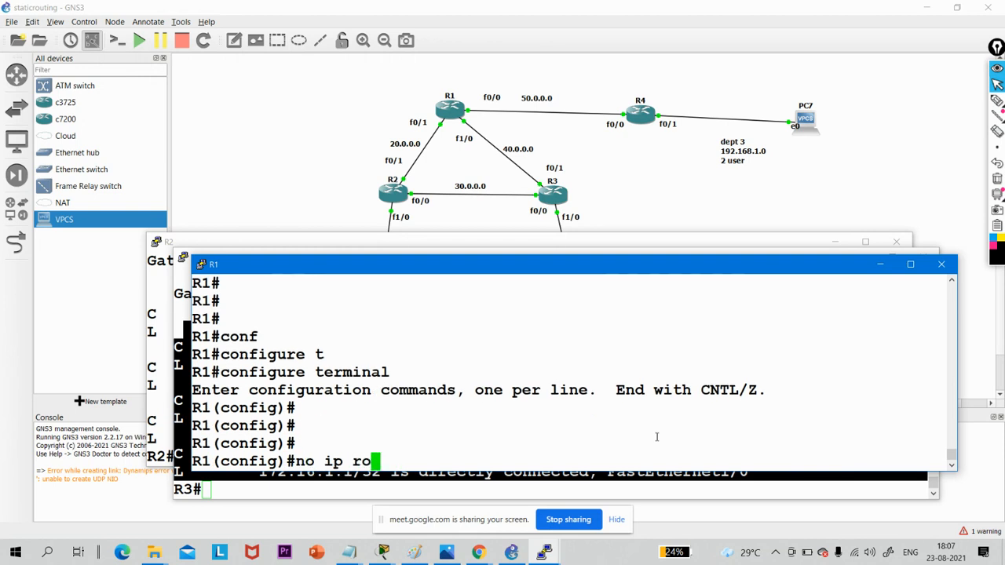
pyautogui.press('Tab')
pyautogui.write('ute ')
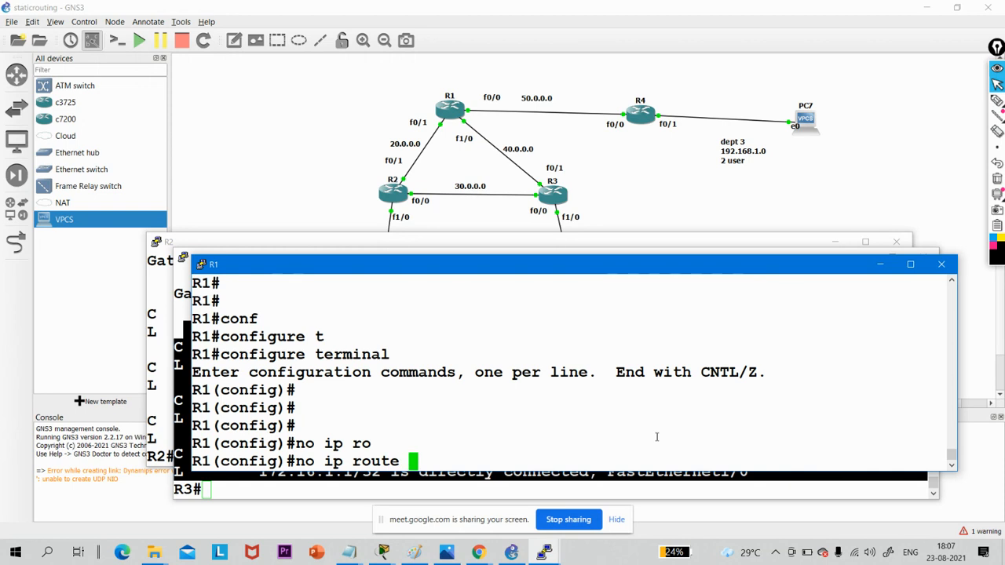
pyautogui.write('10.0.0.0 ')
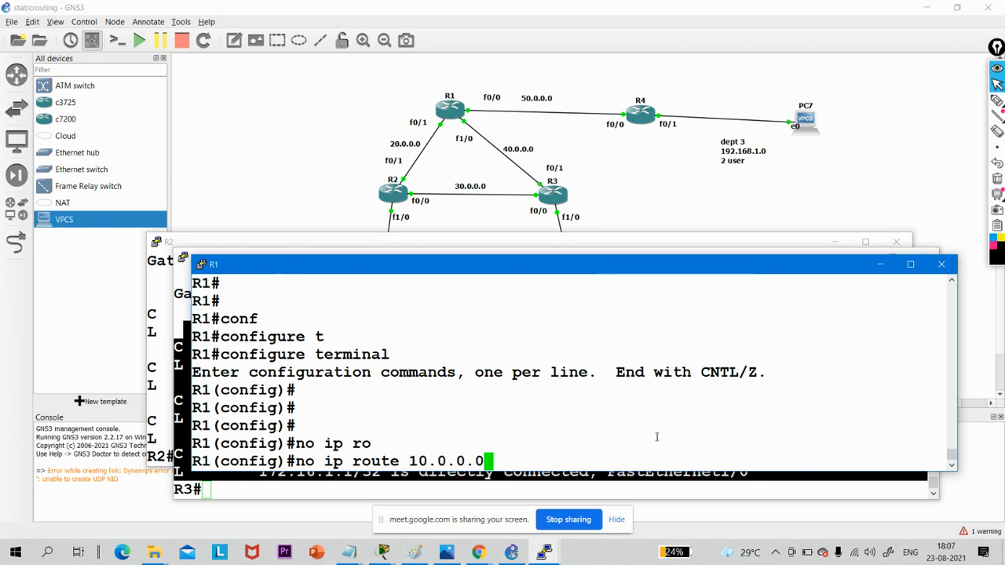
pyautogui.write('255')
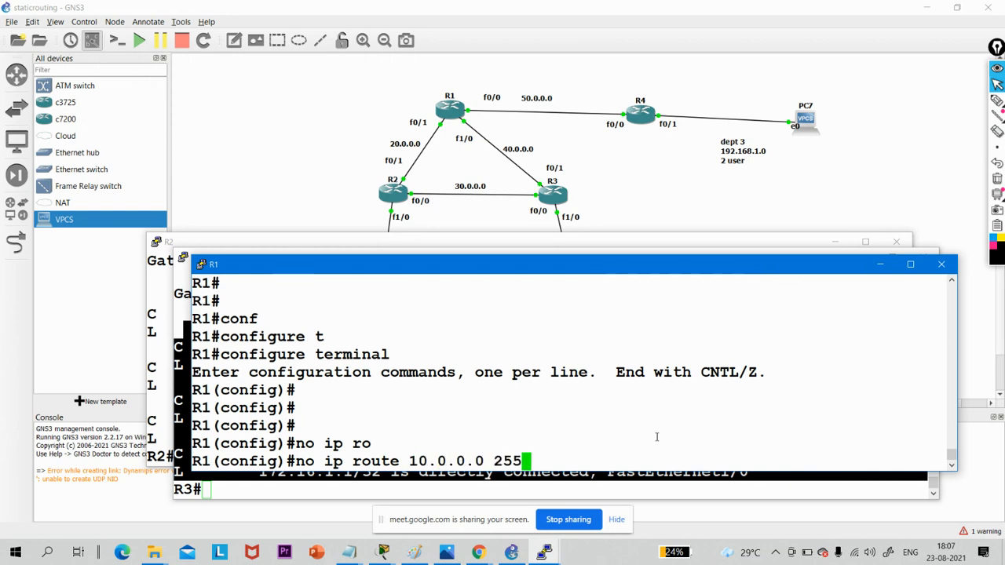
pyautogui.write('.255.255')
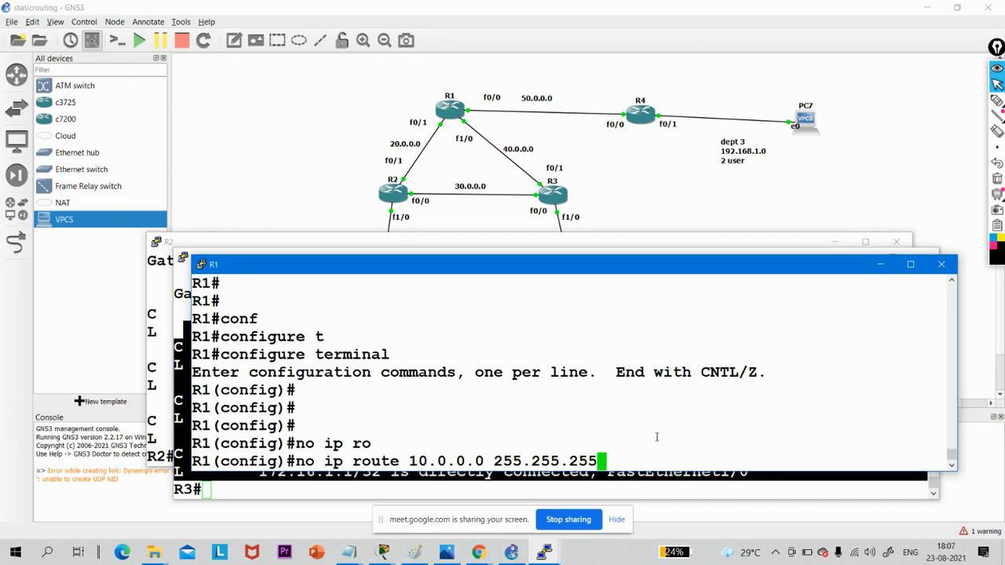
pyautogui.write('.128 20.0.0.1')
pyautogui.press('Return')
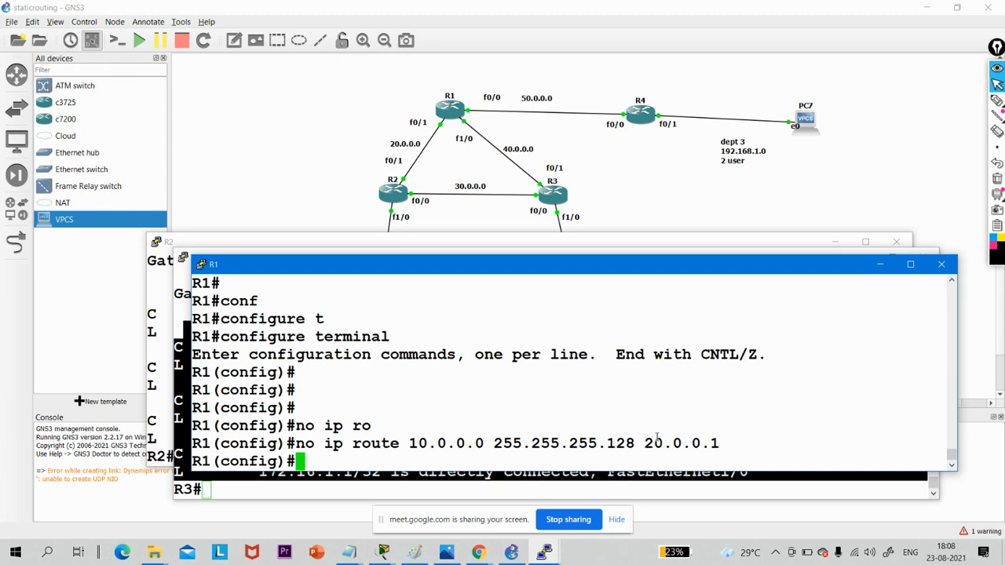
# - Remove R1's static route to 192.168.1.0 255.255.255.252 via 50.0.0.2
pyautogui.press('Up')
pyautogui.press('BackSpace')
pyautogui.press('BackSpace')
pyautogui.press('BackSpace')
pyautogui.press('BackSpace')
pyautogui.press('BackSpace')
pyautogui.press('BackSpace')
pyautogui.press('BackSpace')
pyautogui.press('BackSpace')
pyautogui.press('BackSpace')
pyautogui.press('BackSpace')
pyautogui.press('BackSpace')
pyautogui.press('BackSpace')
pyautogui.press('BackSpace')
pyautogui.press('BackSpace')
pyautogui.press('BackSpace')
pyautogui.press('BackSpace')
pyautogui.press('BackSpace')
pyautogui.press('BackSpace')
pyautogui.press('BackSpace')
pyautogui.press('BackSpace')
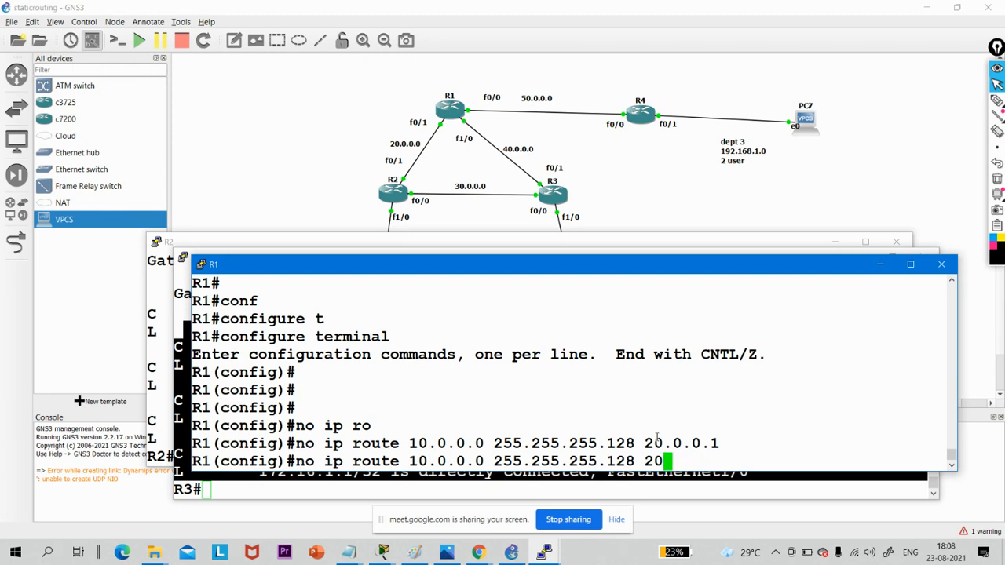
pyautogui.write('192')
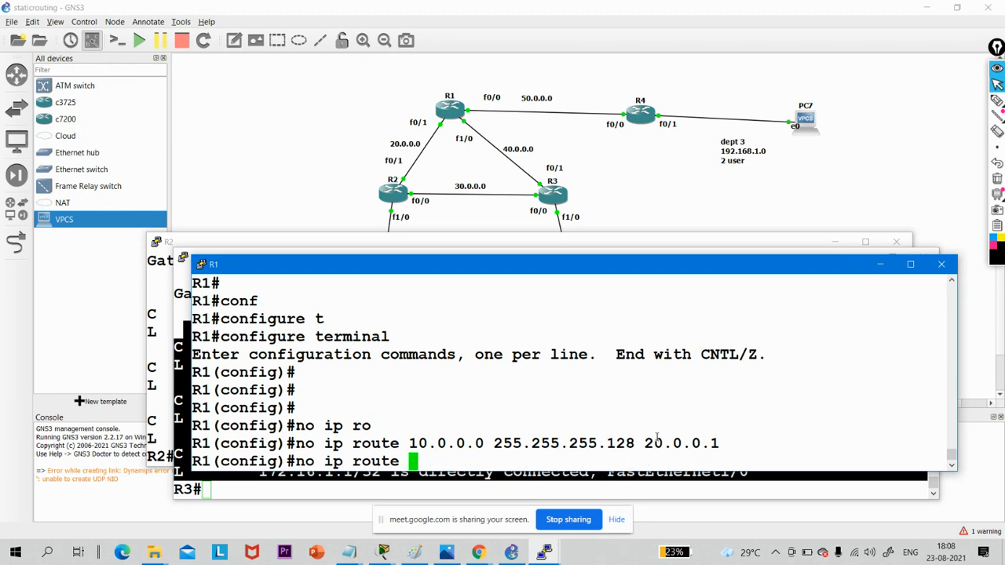
pyautogui.write('.168.1.0')
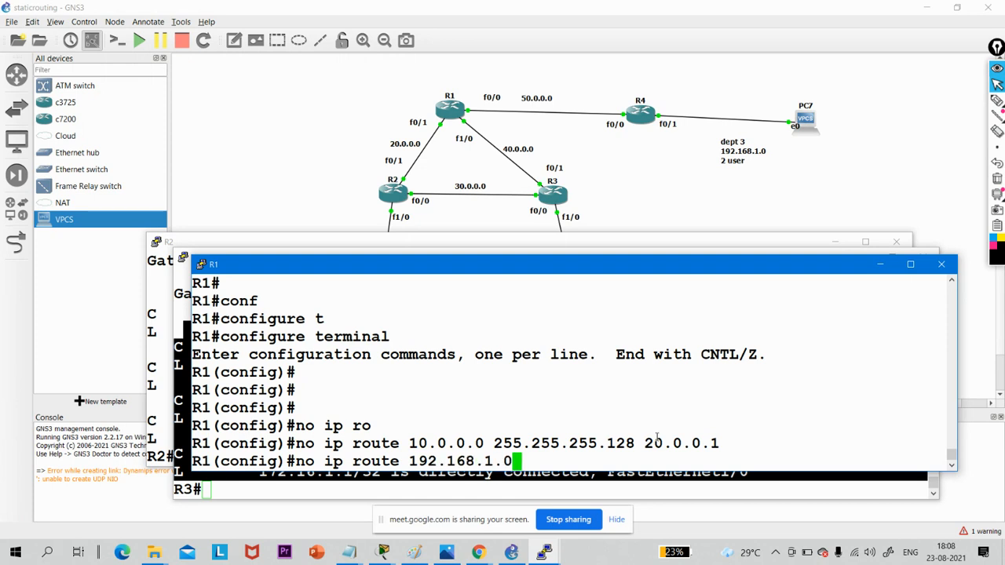
pyautogui.write(' 255.255')
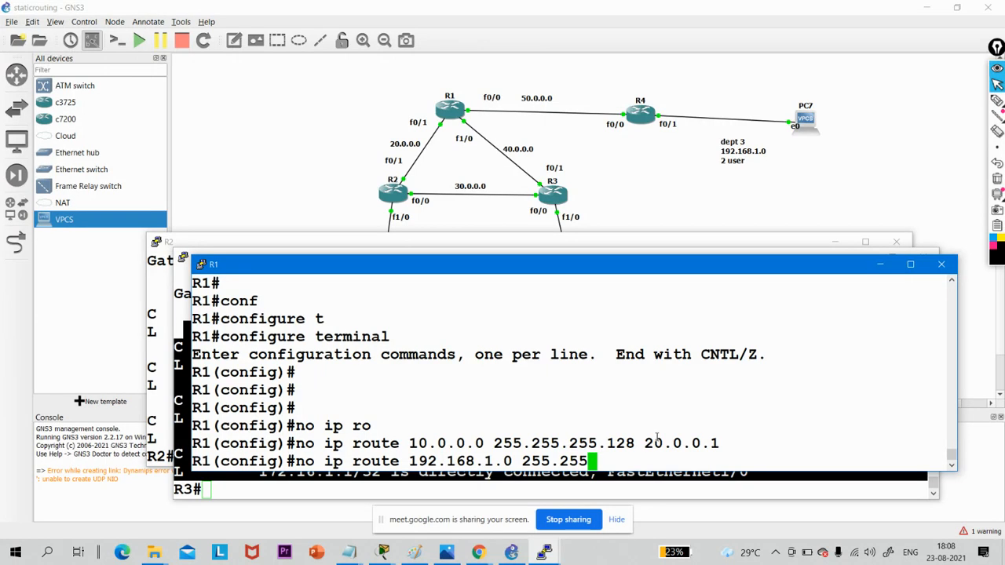
pyautogui.write('.255.')
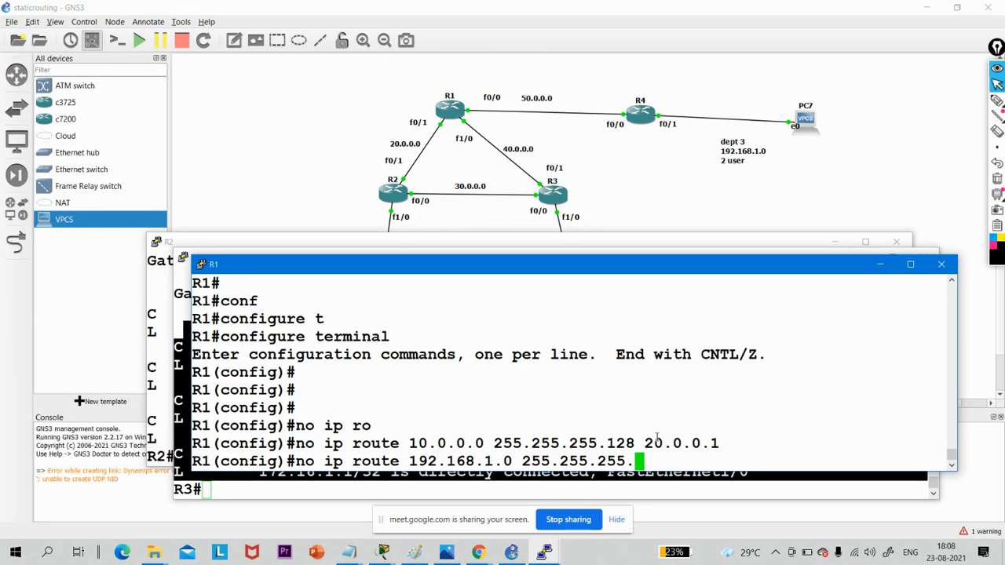
pyautogui.write('252')
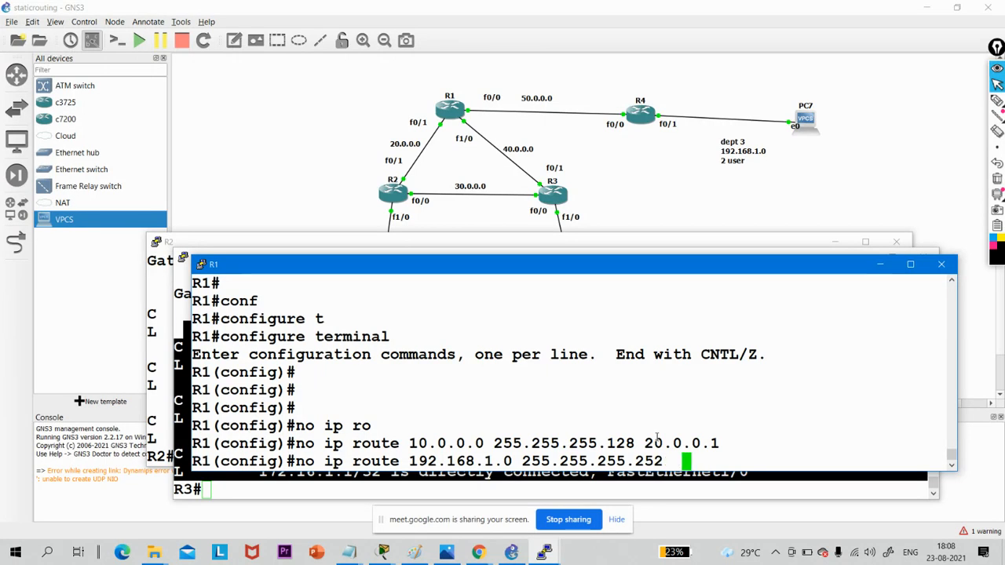
pyautogui.press('BackSpace')
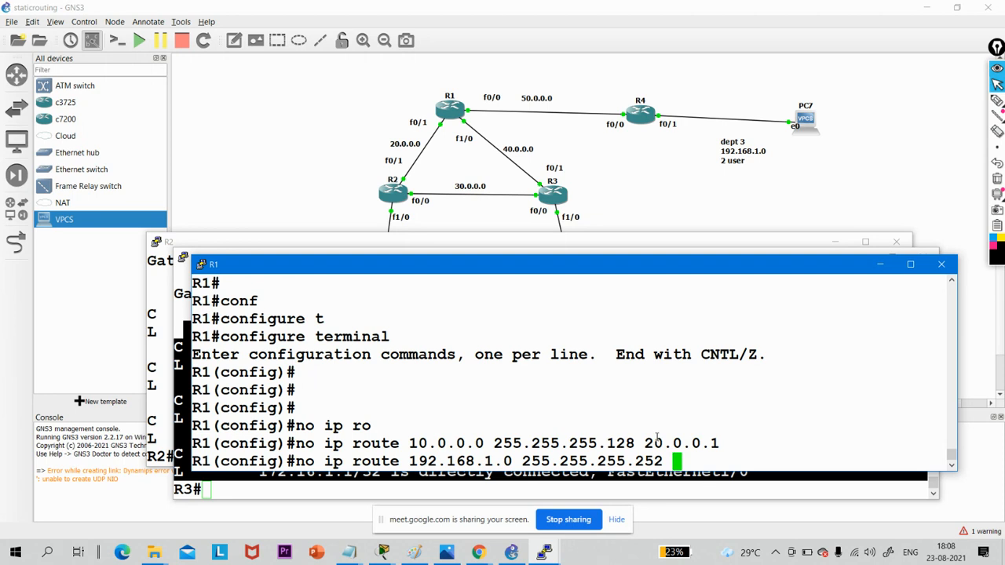
pyautogui.write('5')
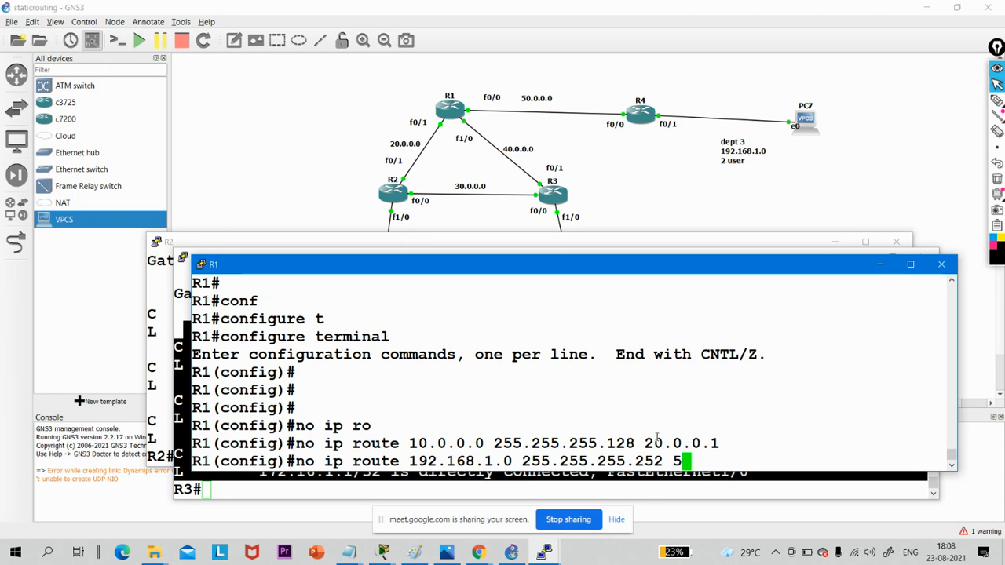
pyautogui.write('0.0.0.2')
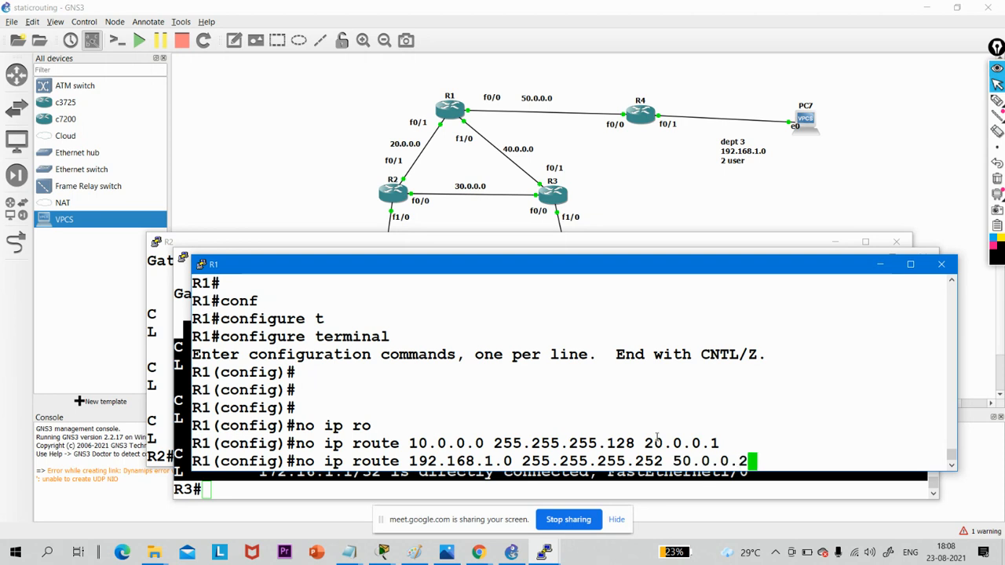
pyautogui.press('Return')
# - Exit configuration mode on R1, display its IP routing table and highlight the static route to 172.16.1.0
pyautogui.write('exi')
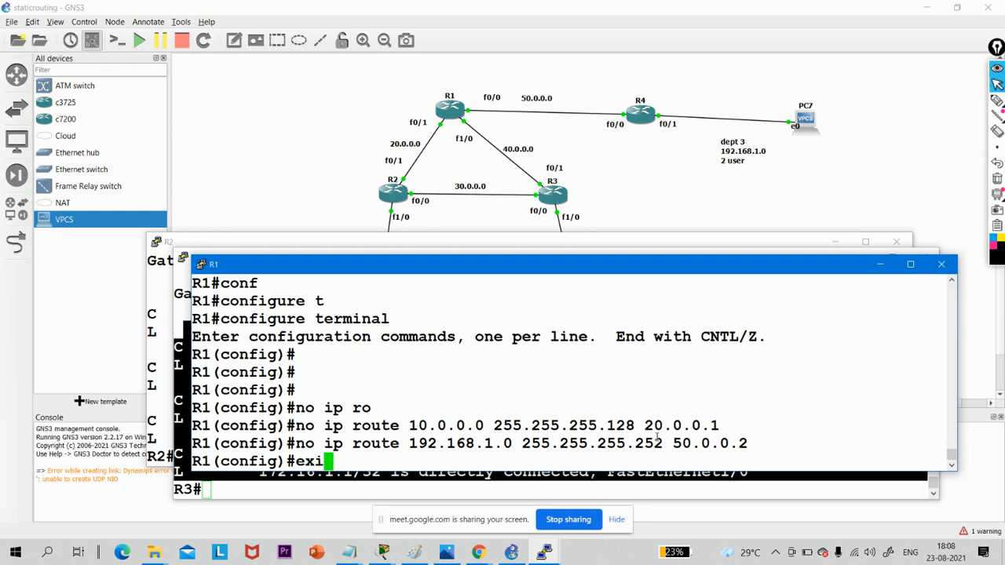
pyautogui.press('Return')
pyautogui.press('Return')
pyautogui.write('sh')
pyautogui.press('Tab')
pyautogui.write('iup')
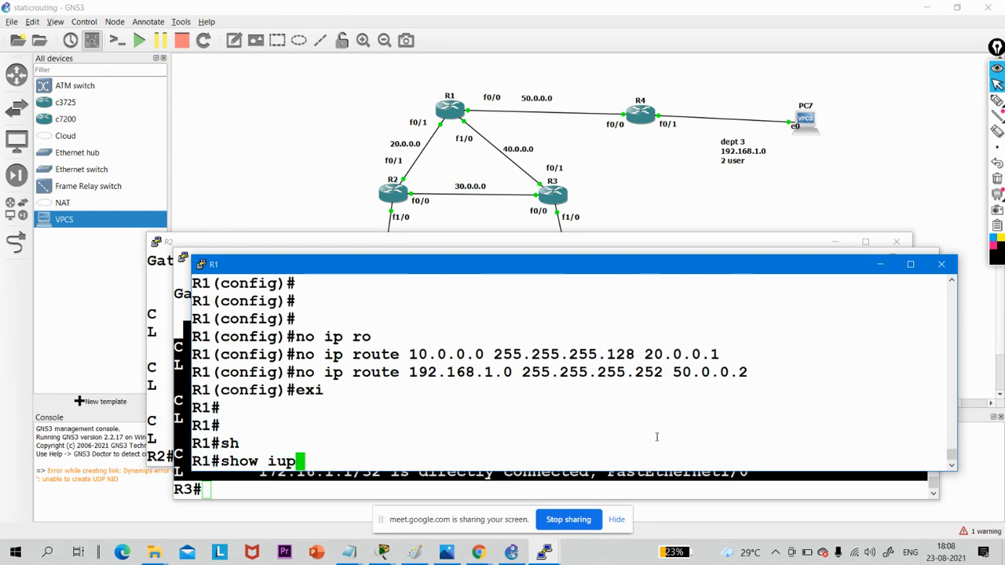
pyautogui.press('BackSpace')
pyautogui.press('BackSpace')
pyautogui.write('p ro')
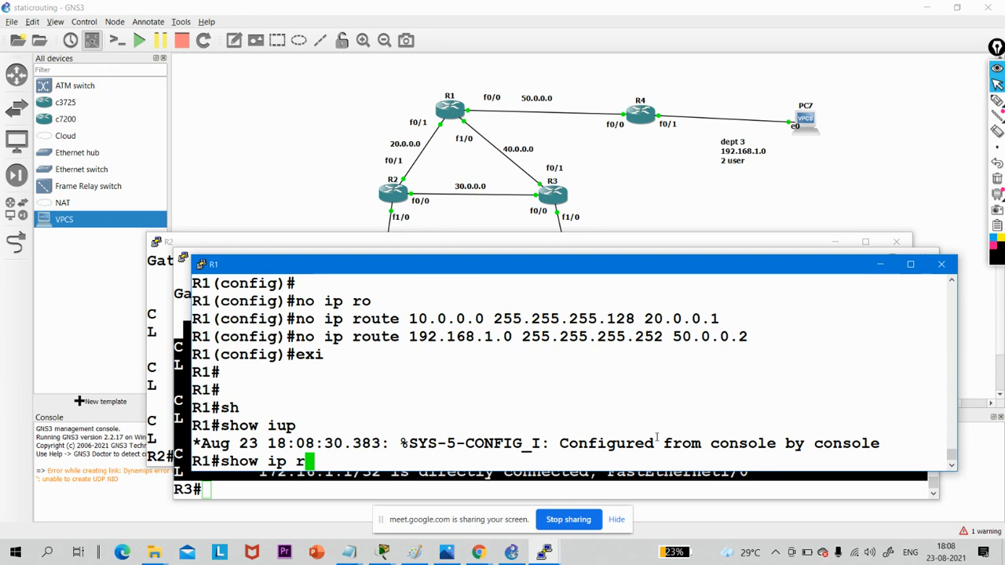
pyautogui.press('Tab')
pyautogui.press('Return')
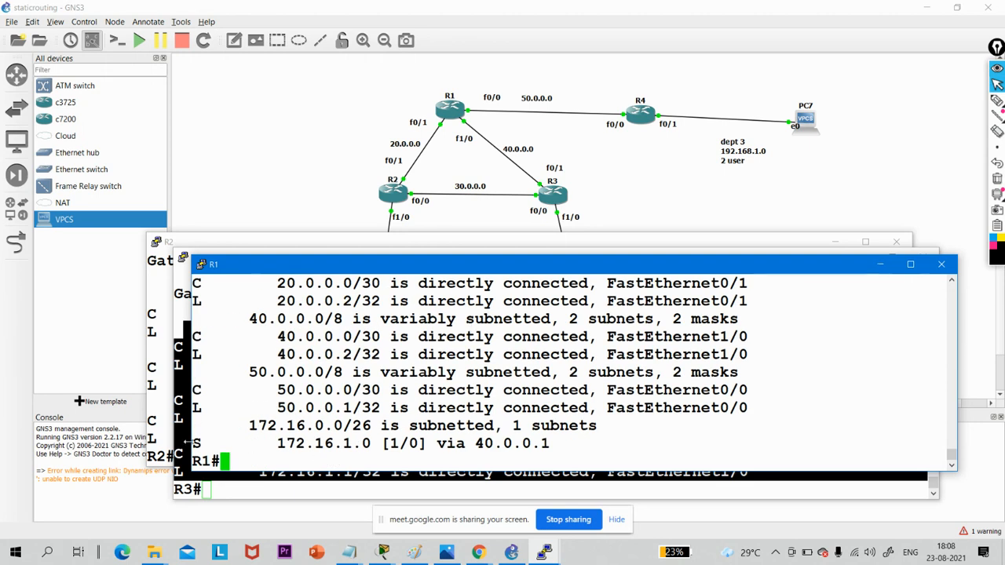
pyautogui.moveTo(197, 443); pyautogui.dragTo(440, 444)
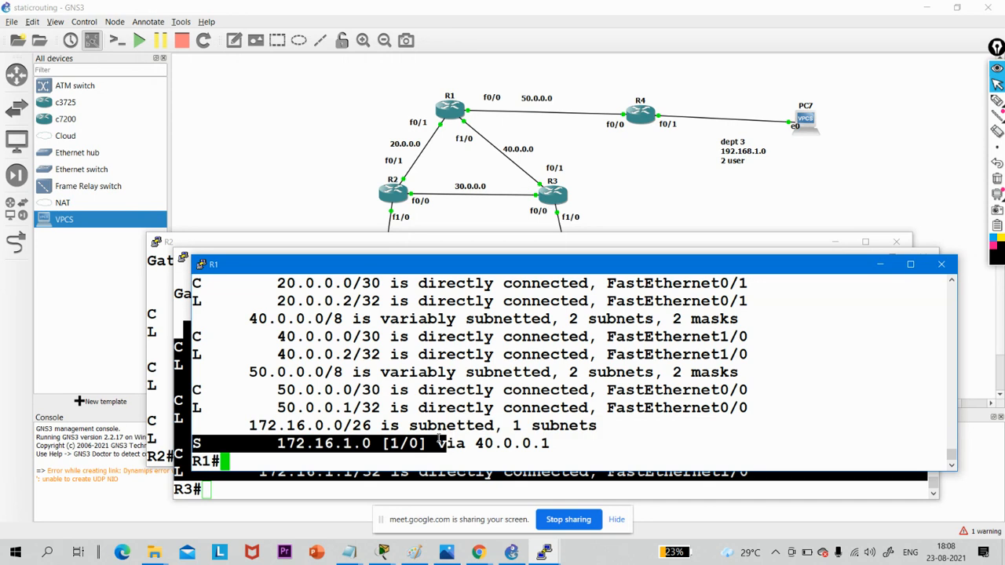
pyautogui.click(534, 445)
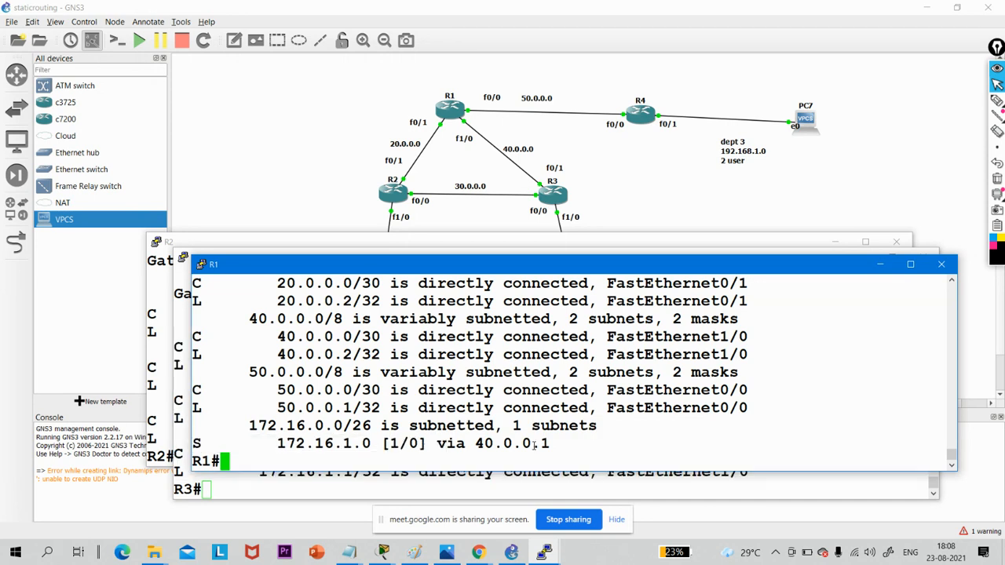
# - Enter global configuration mode on R1 again
pyautogui.press('Return')
pyautogui.press('Return')
pyautogui.write('conf')
pyautogui.press('Tab')
pyautogui.write('t')
pyautogui.press('Tab')
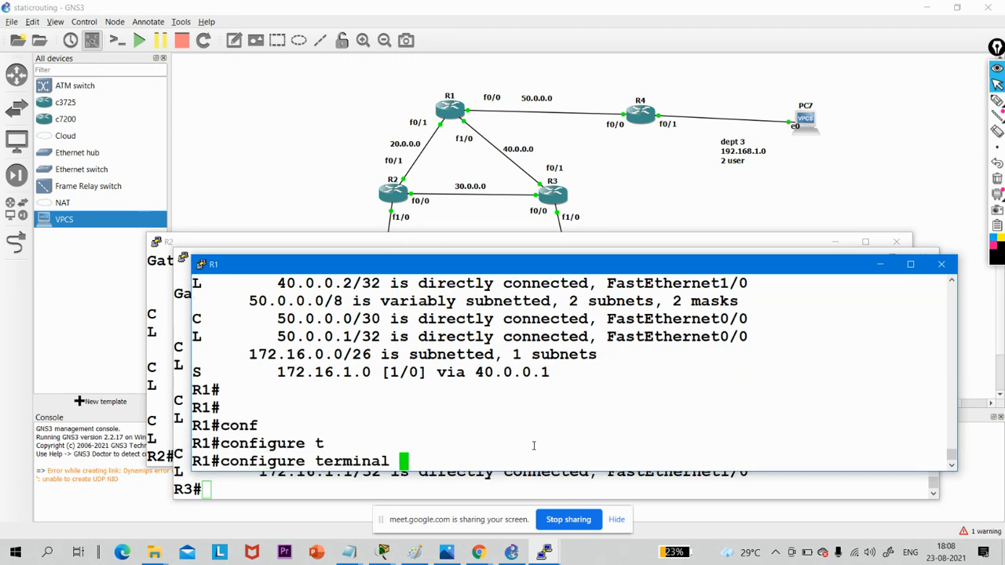
pyautogui.press('Return')
pyautogui.press('Return')
# - Remove R1's static route to 172.16.1.0 255.255.255.192 via 40.0.0.1
pyautogui.write('n')
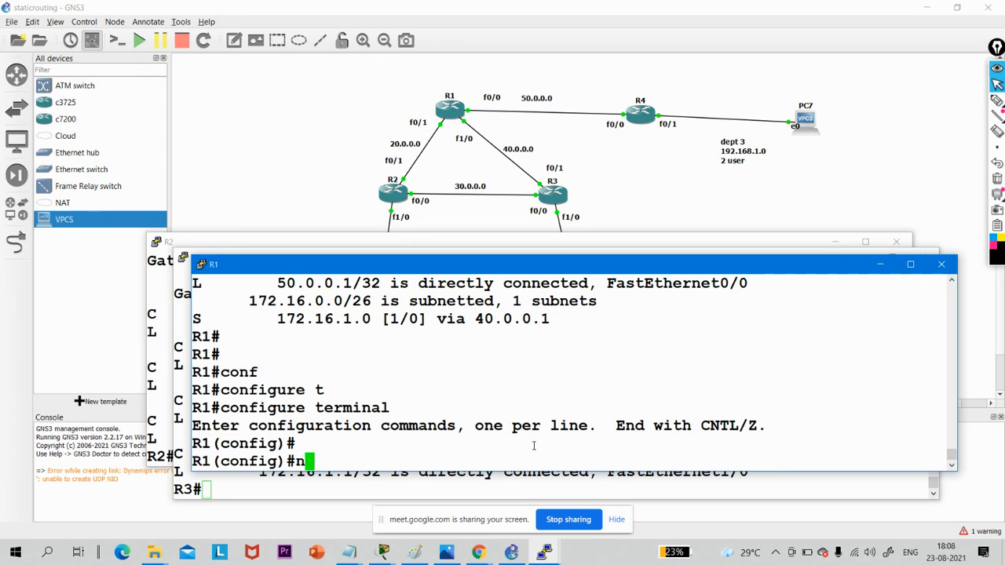
pyautogui.write('o ip ro')
pyautogui.press('Tab')
pyautogui.write('ute ')
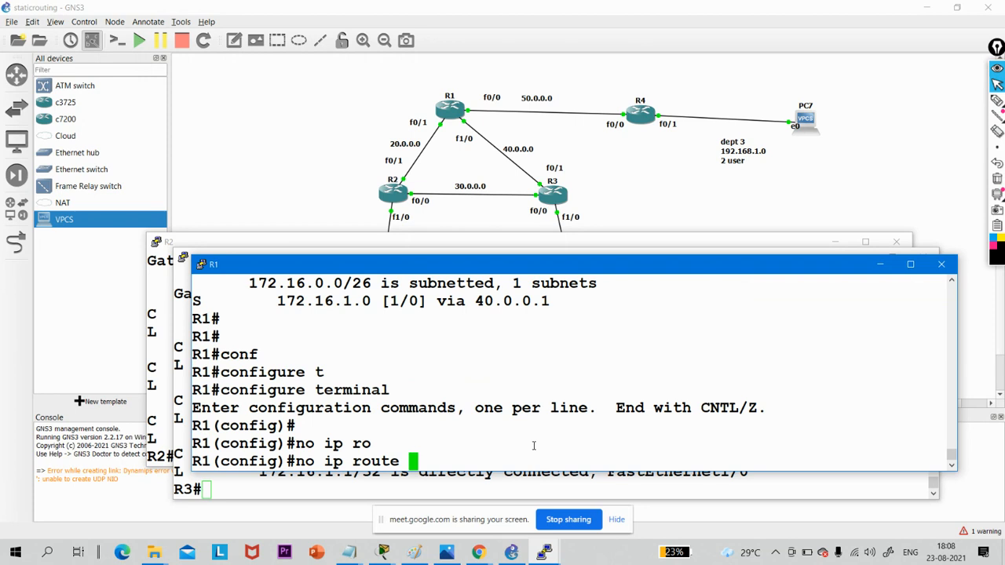
pyautogui.write('172.1')
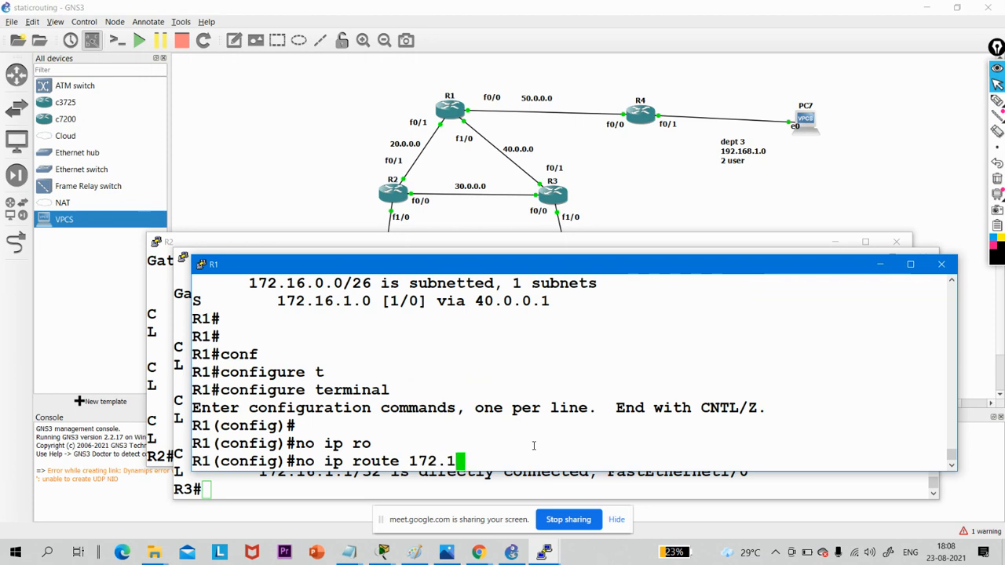
pyautogui.write('6.1.')
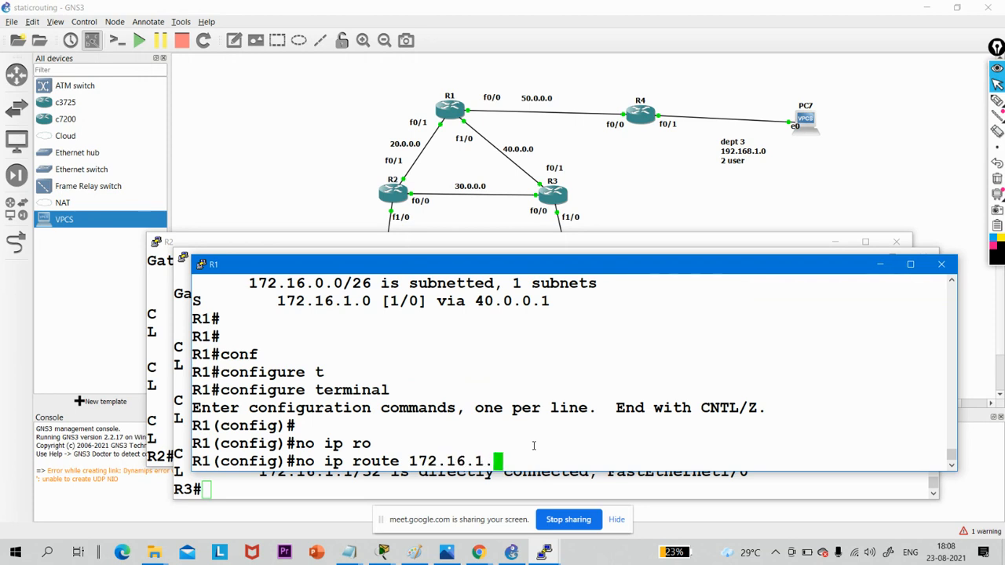
pyautogui.write('0 255.25')
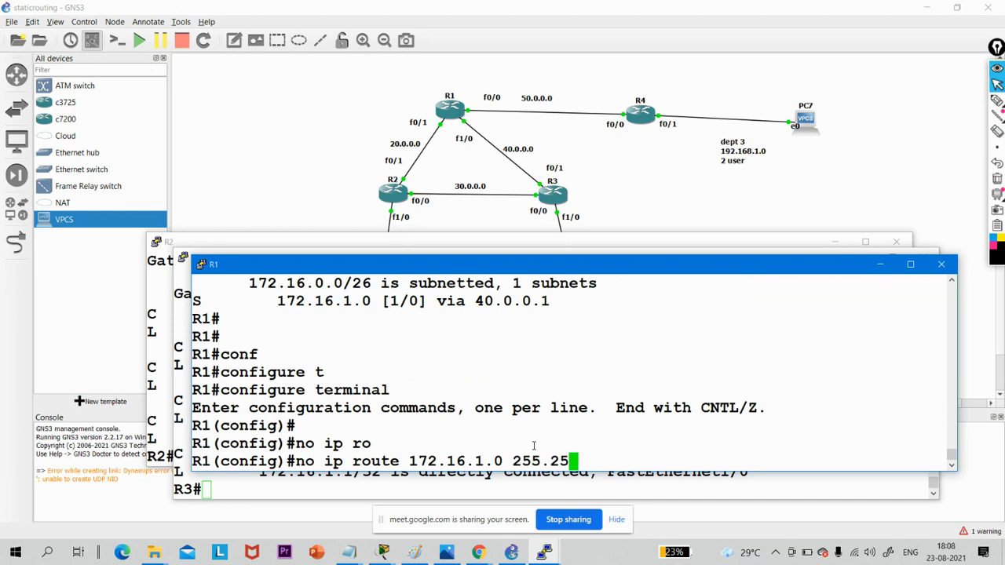
pyautogui.write('5.255.')
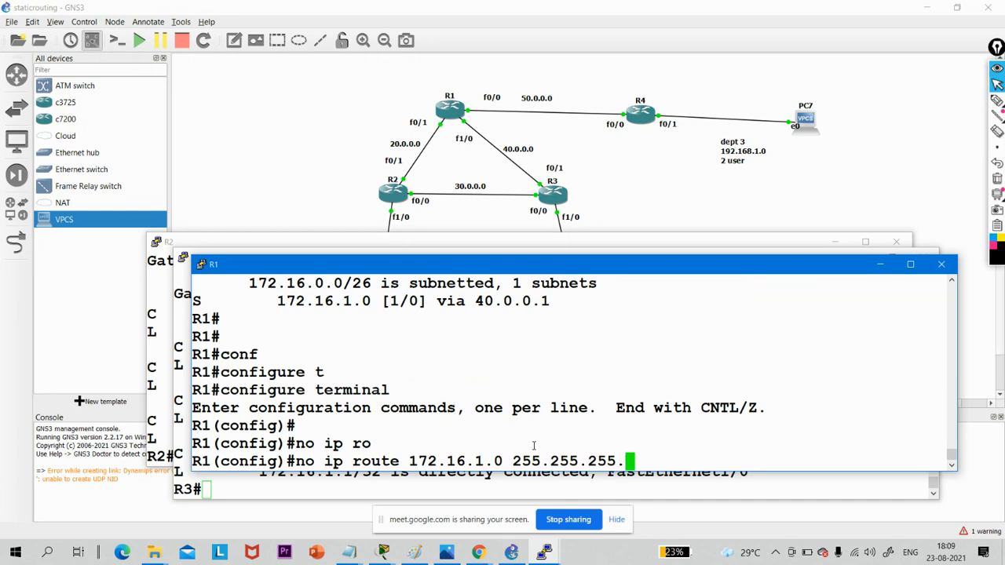
pyautogui.write('192')
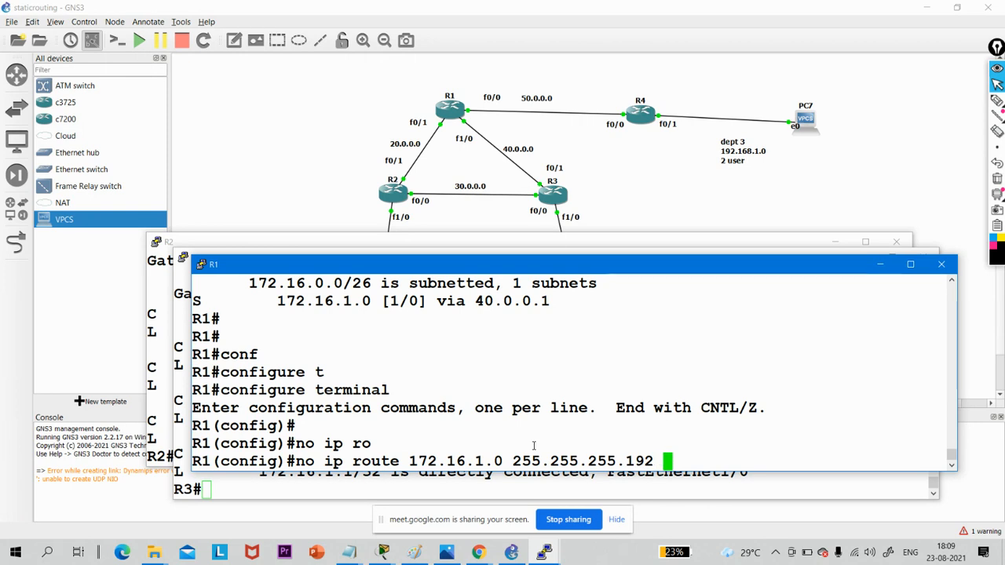
pyautogui.write(' 4')
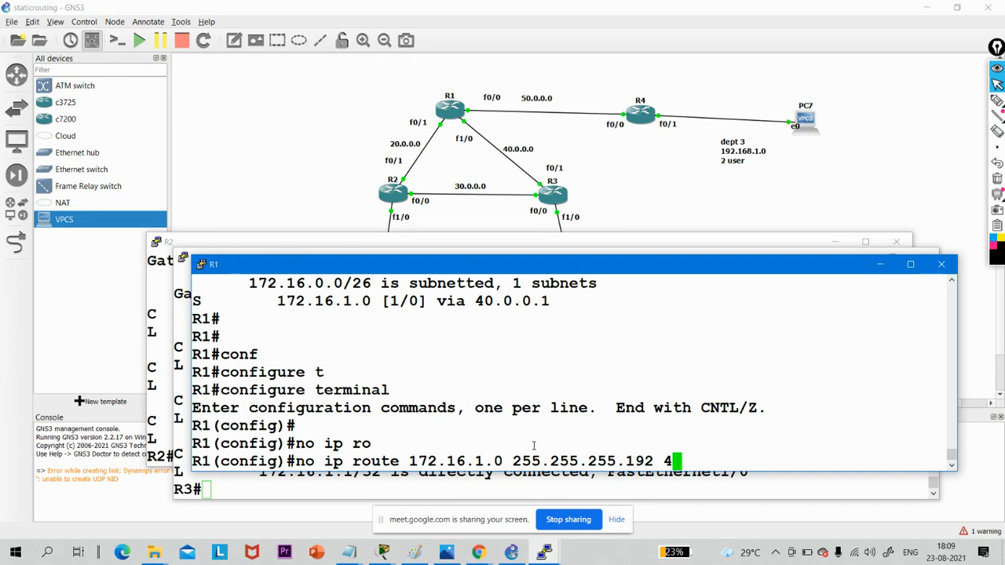
pyautogui.write('0.0.0.1')
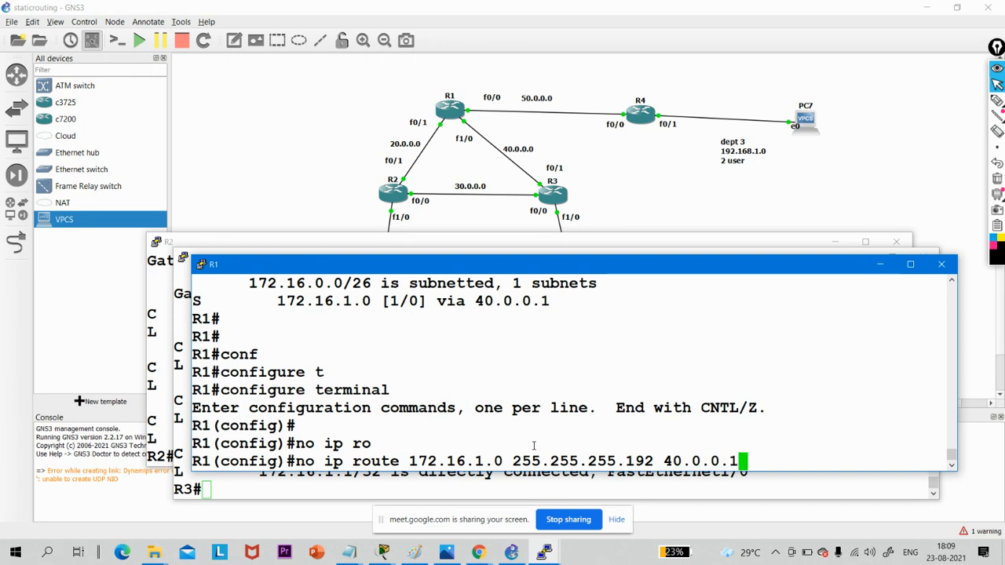
pyautogui.press('Return')
# - Leave configuration mode on R1, display its IP routing table again and highlight all the listed routes
pyautogui.write('ex')
pyautogui.press('Return')
pyautogui.press('Return')
pyautogui.press('Return')
pyautogui.press('Return')
pyautogui.press('Return')
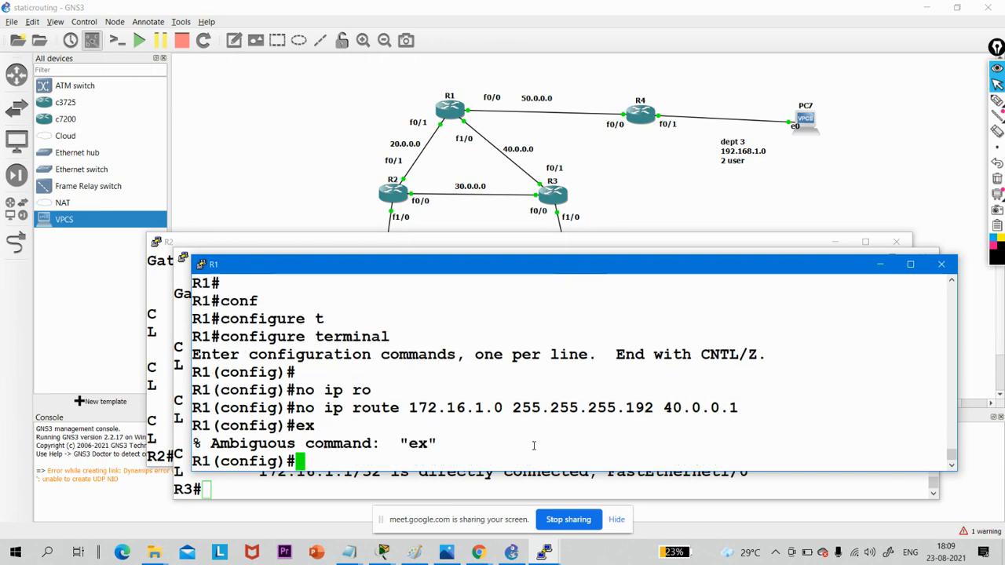
pyautogui.write('exi')
pyautogui.press('Return')
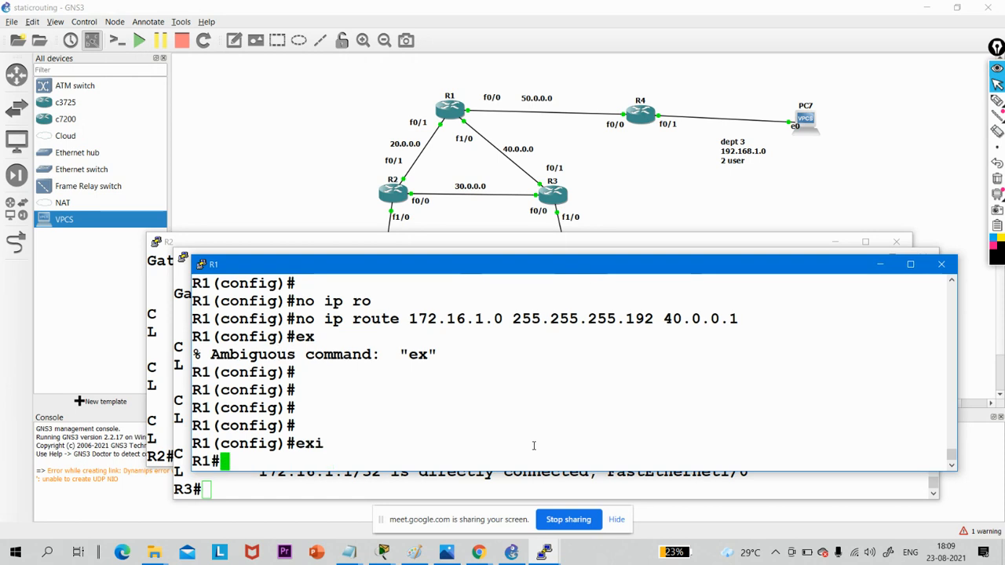
pyautogui.press('Return')
pyautogui.write('show ip ro')
pyautogui.press('Tab')
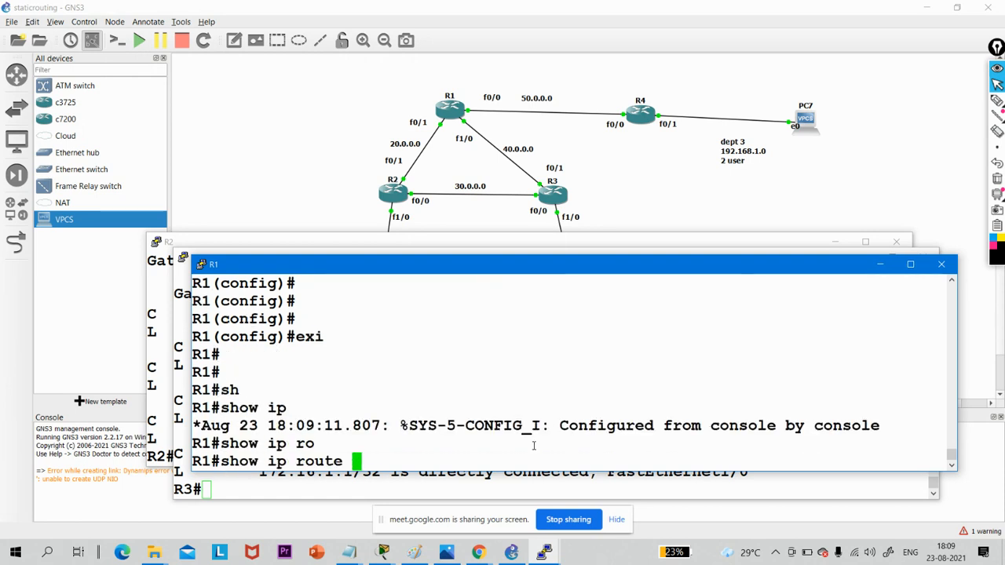
pyautogui.press('Return')
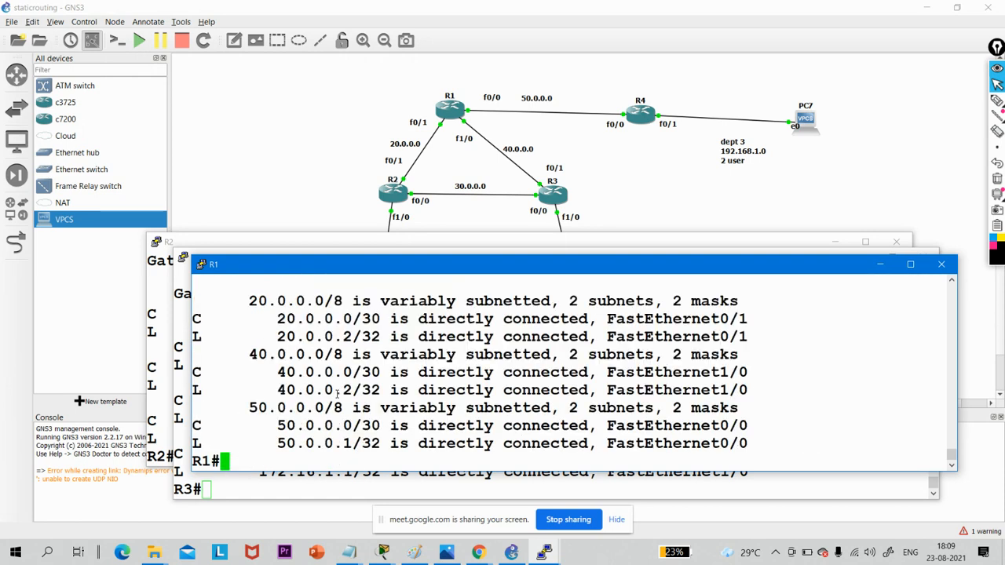
pyautogui.moveTo(791, 434); pyautogui.dragTo(203, 285)
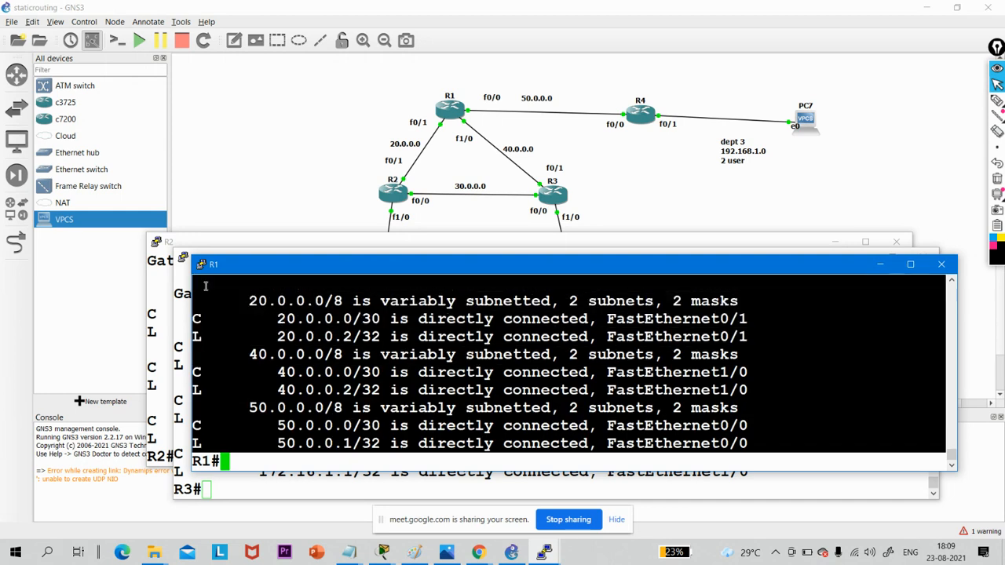
# - Switch to R4's console and remove its static route to 172.16.1.0 255.255.255.192 via 50.0.0.1
pyautogui.click(547, 551)
pyautogui.click(679, 527)
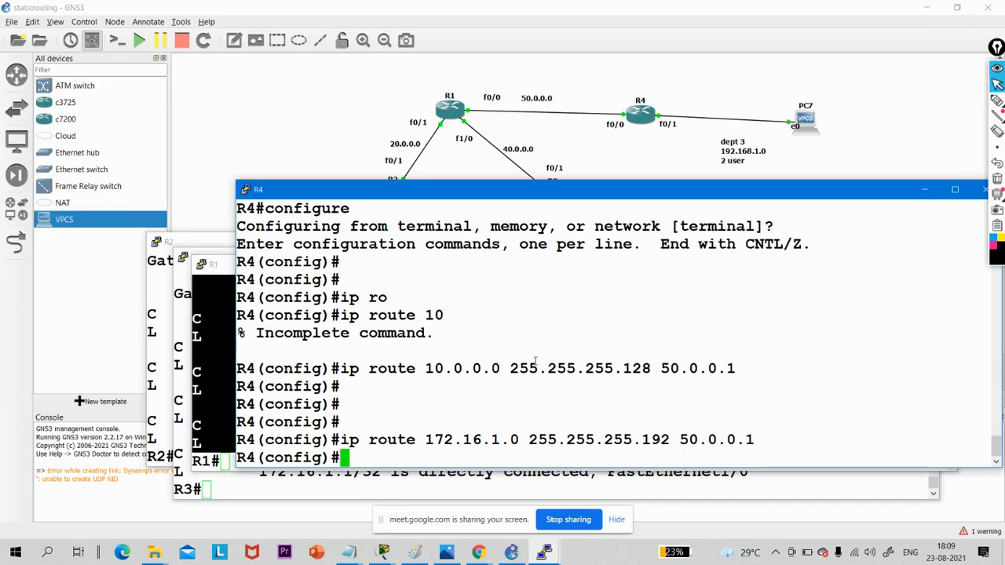
pyautogui.press('Up')
pyautogui.press('Left')
pyautogui.press('Left')
pyautogui.press('Left')
pyautogui.press('Left')
pyautogui.press('Left')
pyautogui.press('Left')
pyautogui.press('Left')
pyautogui.press('Left')
pyautogui.press('Left')
pyautogui.press('Left')
pyautogui.press('Left')
pyautogui.press('Left')
pyautogui.press('Left')
pyautogui.press('Left')
pyautogui.press('Left')
pyautogui.press('Left')
pyautogui.press('Left')
pyautogui.press('Left')
pyautogui.press('Left')
pyautogui.press('Left')
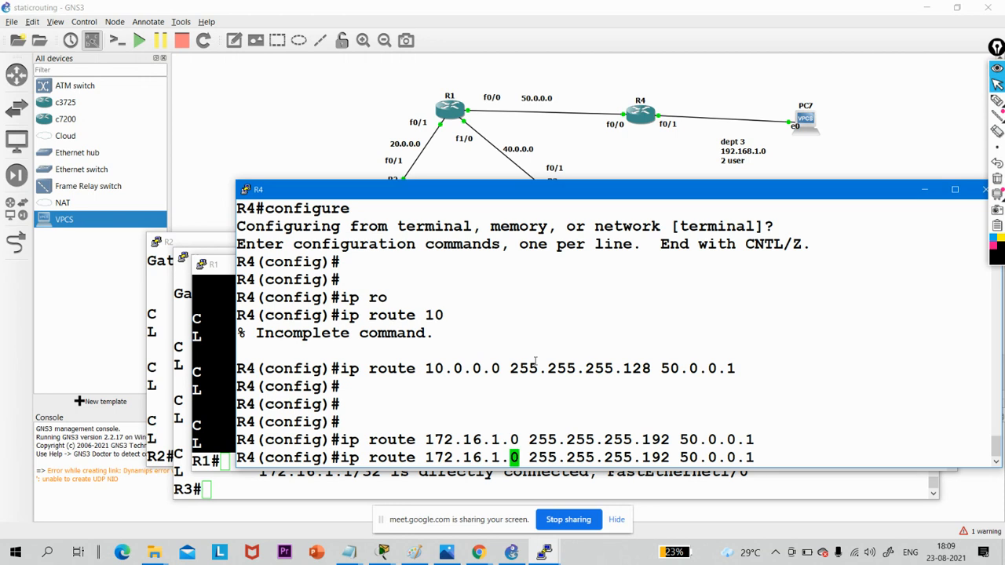
pyautogui.press('Left')
pyautogui.press('Left')
pyautogui.press('Left')
pyautogui.press('Left')
pyautogui.press('Left')
pyautogui.press('Left')
pyautogui.press('Left')
pyautogui.press('Left')
pyautogui.press('Left')
pyautogui.press('Left')
pyautogui.press('Left')
pyautogui.press('Left')
pyautogui.press('Left')
pyautogui.press('Left')
pyautogui.press('Left')
pyautogui.press('Left')
pyautogui.press('Left')
pyautogui.press('Left')
pyautogui.write('o')
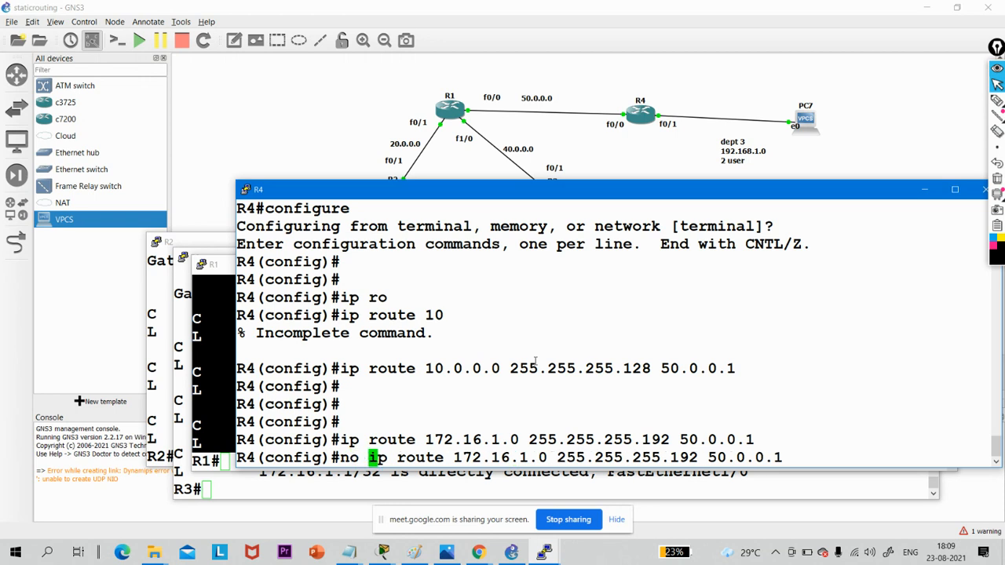
pyautogui.press('Return')
pyautogui.press('Return')
pyautogui.press('Return')
pyautogui.press('Return')
pyautogui.press('Return')
# - Exit global configuration mode on R4 to return to the privileged prompt
pyautogui.write('ex')
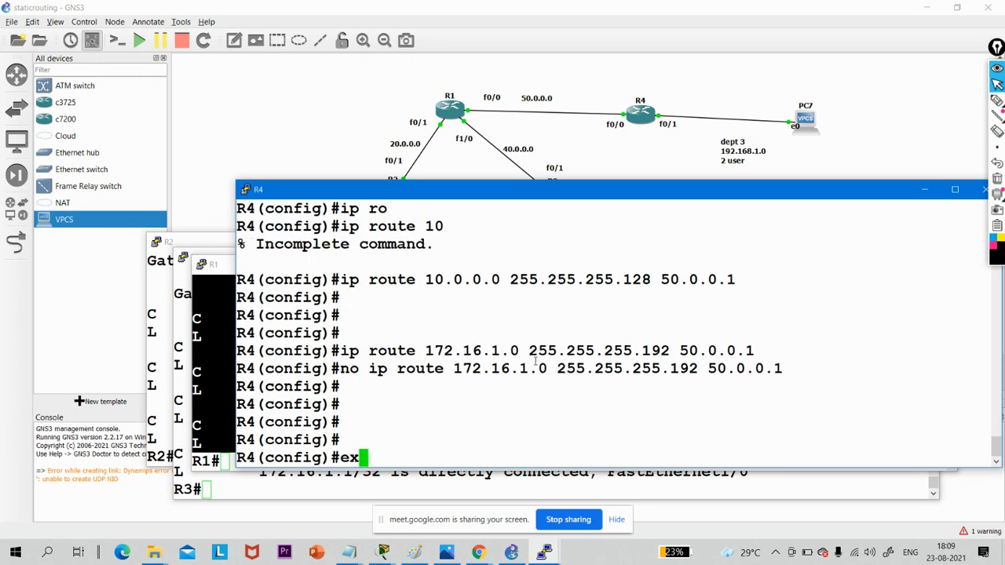
pyautogui.press('Return')
pyautogui.press('Return')
pyautogui.press('Return')
pyautogui.write('exi')
pyautogui.press('Return')
pyautogui.press('Return')
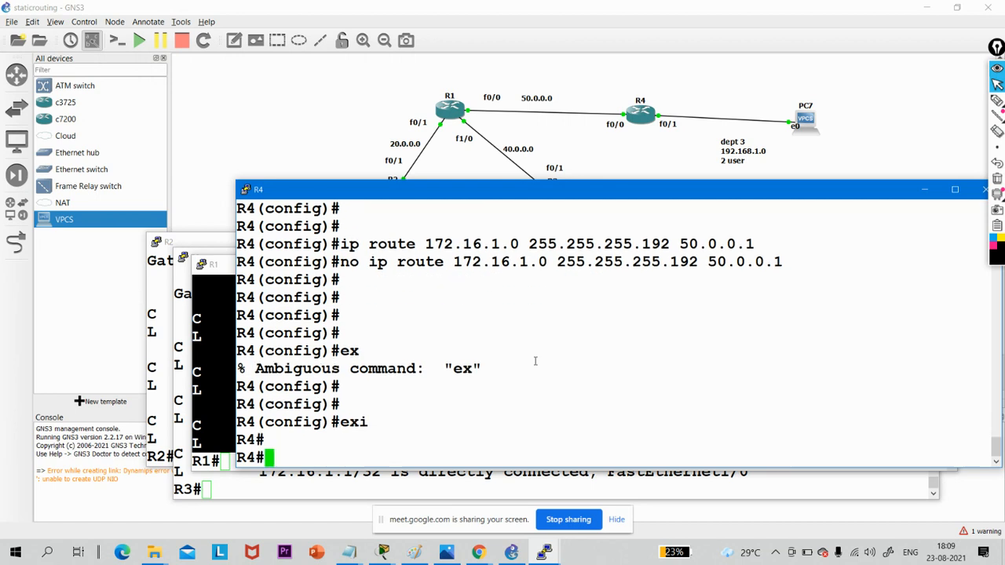
# - Display R4's IP routing table and highlight all the listed routes
pyautogui.write('sh')
pyautogui.press('Tab')
pyautogui.write('ip route')
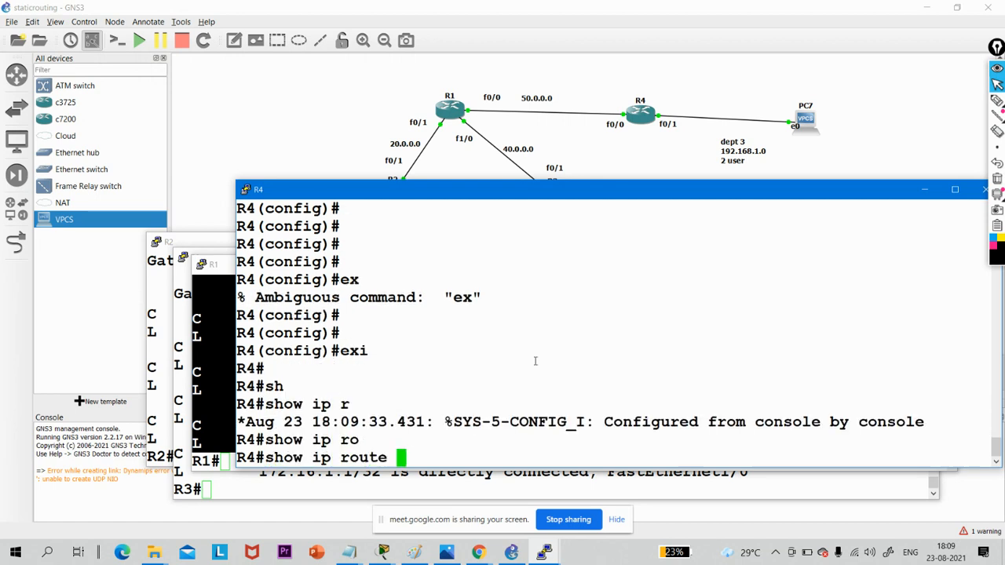
pyautogui.press('Return')
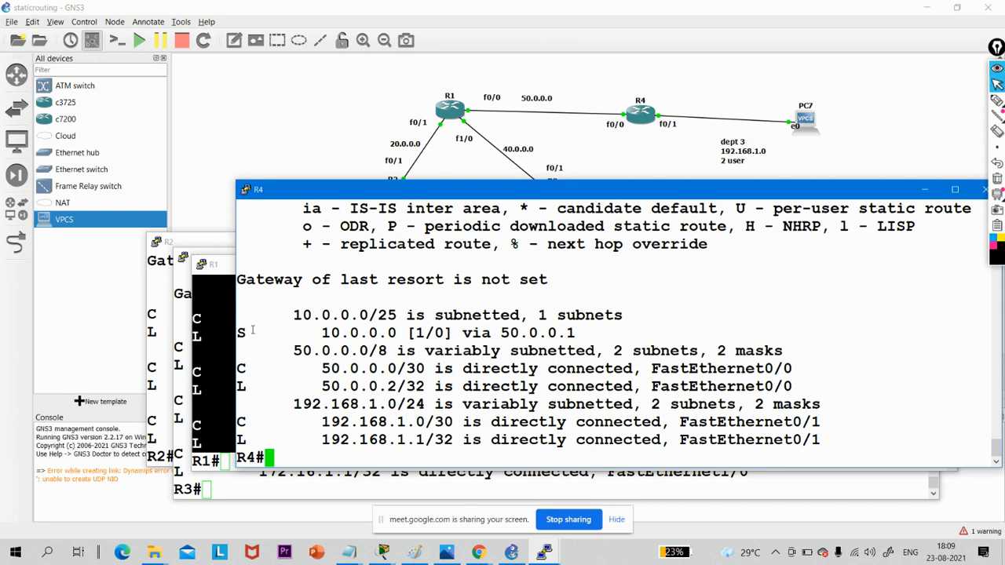
pyautogui.moveTo(242, 311); pyautogui.dragTo(820, 463)
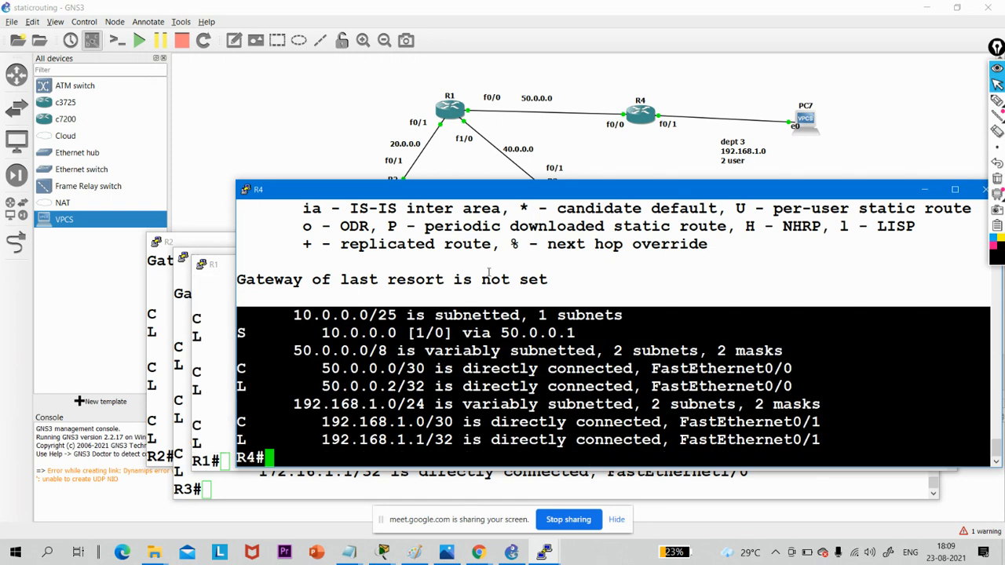
pyautogui.click(353, 334)
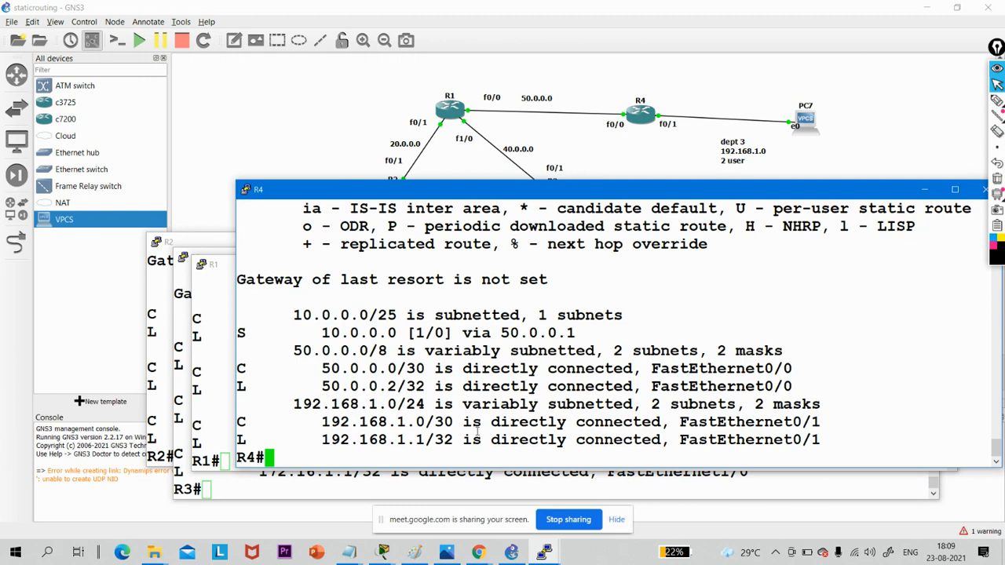
# - Enter global configuration mode on R4 and highlight the static route to 10.0.0.0 in the displayed routing table
pyautogui.press('Return')
pyautogui.press('Return')
pyautogui.press('Return')
pyautogui.write('conf')
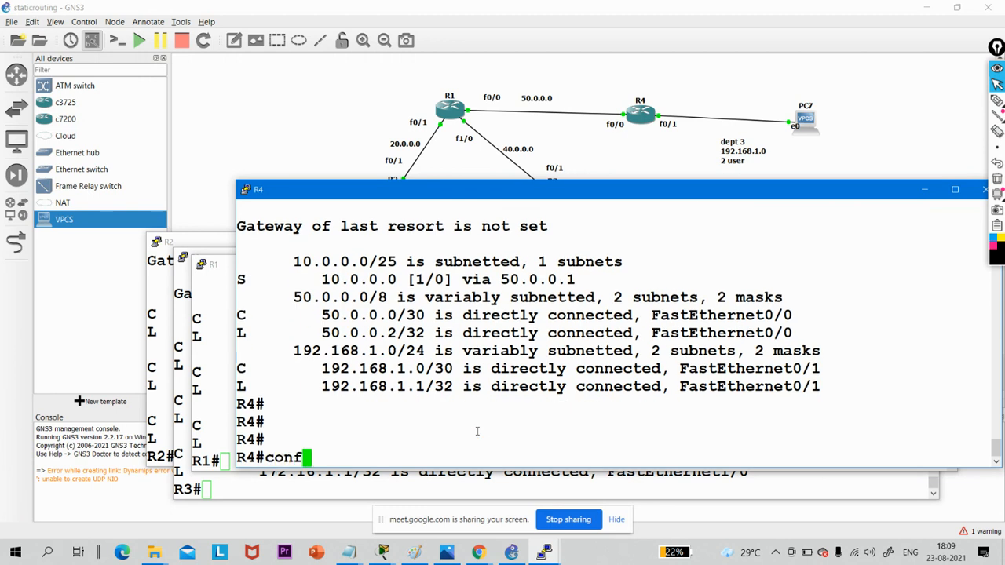
pyautogui.press('Tab')
pyautogui.write('t')
pyautogui.press('Tab')
pyautogui.press('Return')
pyautogui.press('Return')
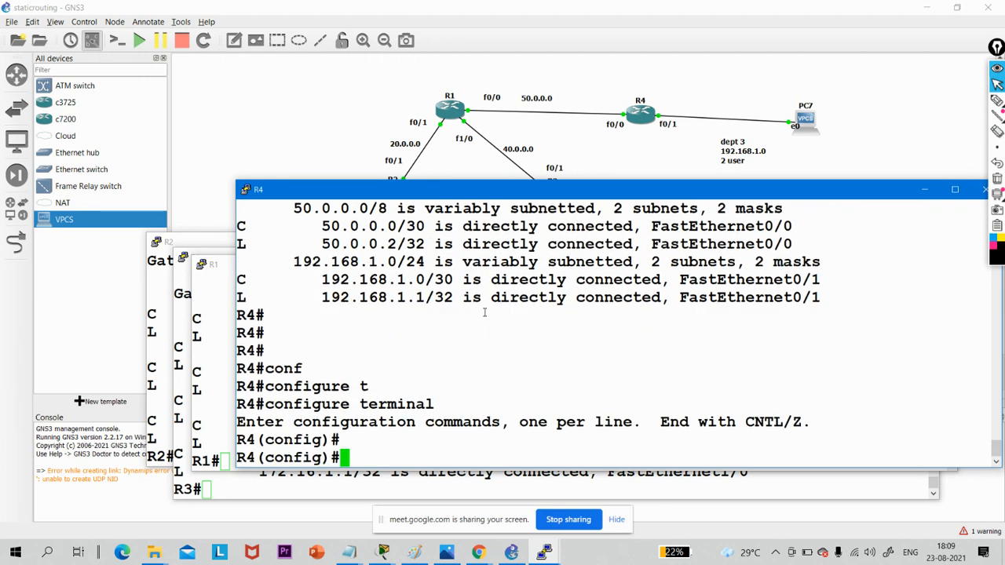
pyautogui.scroll(2, 484, 313)
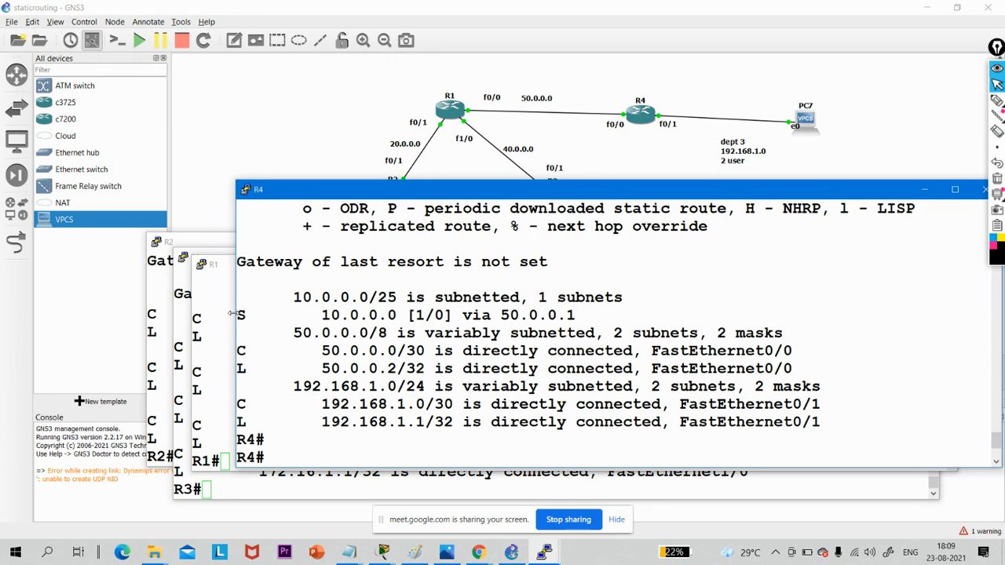
pyautogui.moveTo(238, 315); pyautogui.dragTo(612, 312)
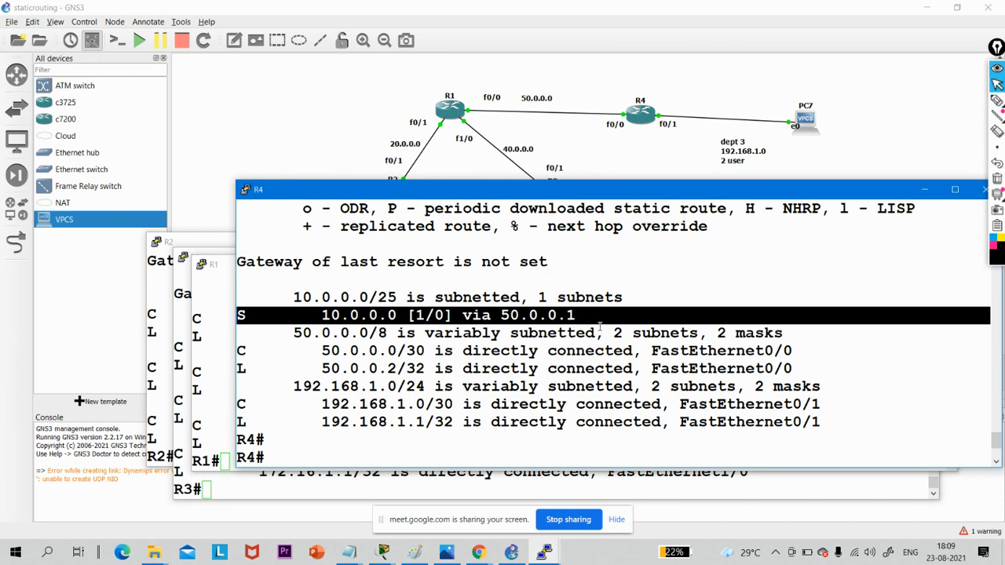
pyautogui.click(568, 423)
# - Remove R4's static route to 10.0.0.0 255.255.255.128 via 50.0.0.1
pyautogui.press('Return')
pyautogui.press('Return')
pyautogui.write('conf')
pyautogui.press('Tab')
pyautogui.write('t')
pyautogui.press('Tab')
pyautogui.press('Return')
pyautogui.press('Return')
pyautogui.press('Return')
pyautogui.press('Return')
pyautogui.press('Return')
pyautogui.press('Return')
pyautogui.press('Return')
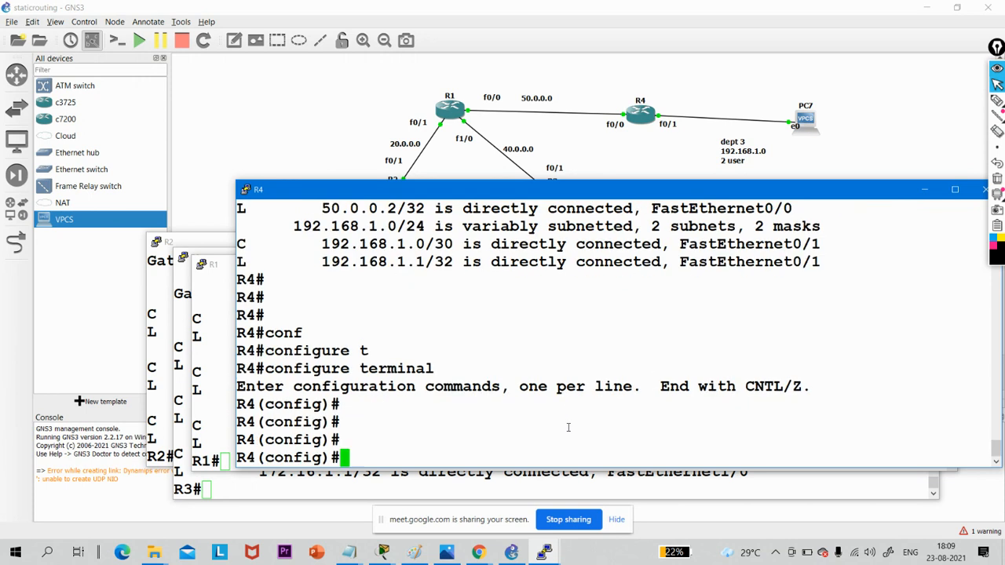
pyautogui.write('no')
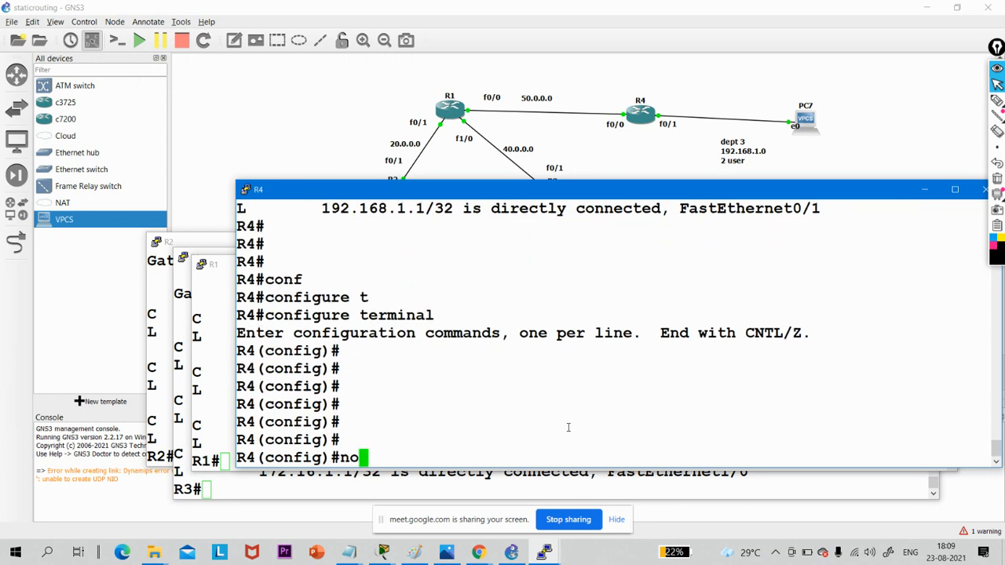
pyautogui.write(' ip rou')
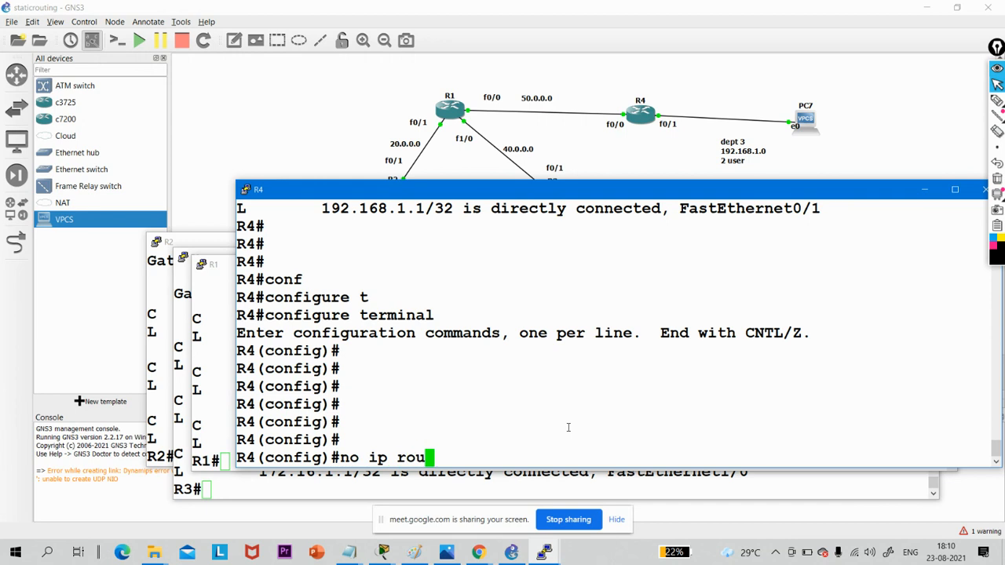
pyautogui.write('te 10.0')
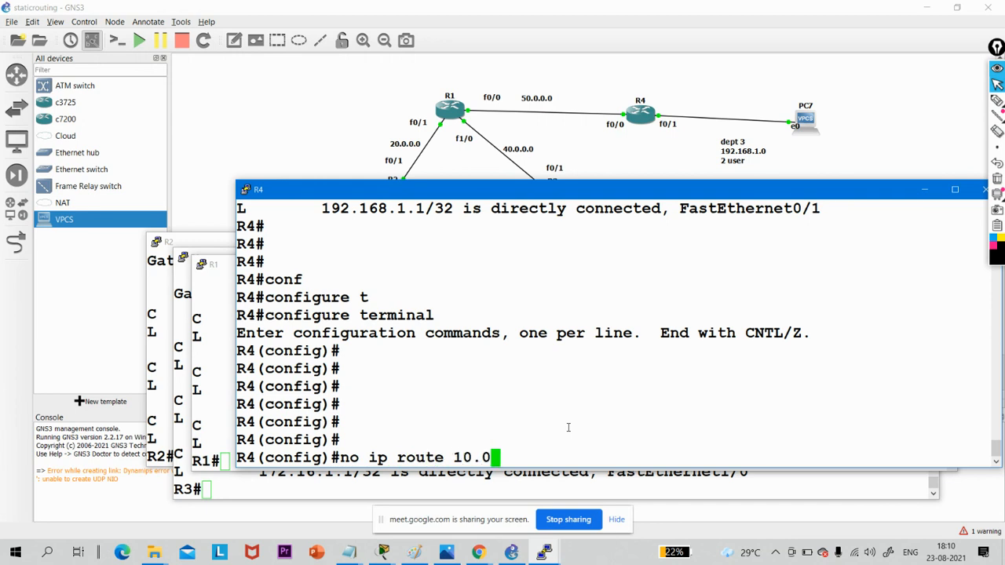
pyautogui.write('.0.0 255')
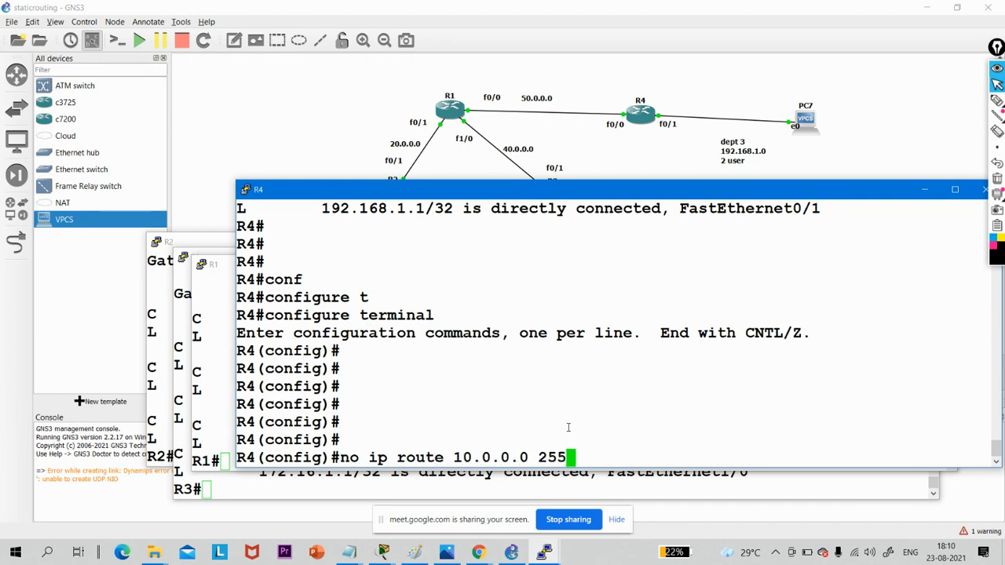
pyautogui.write('.255.255.128')
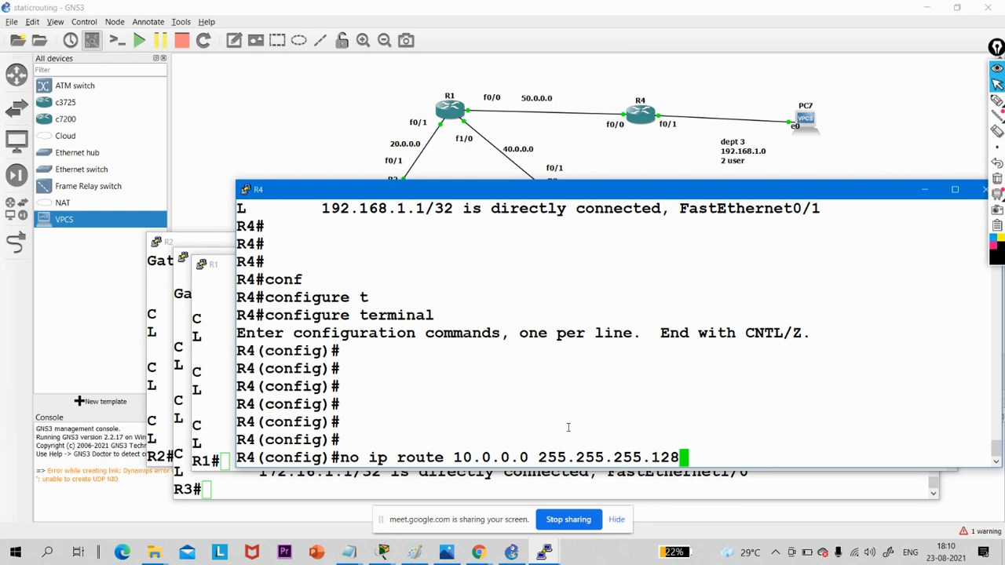
pyautogui.write(' 50.0.0.12')
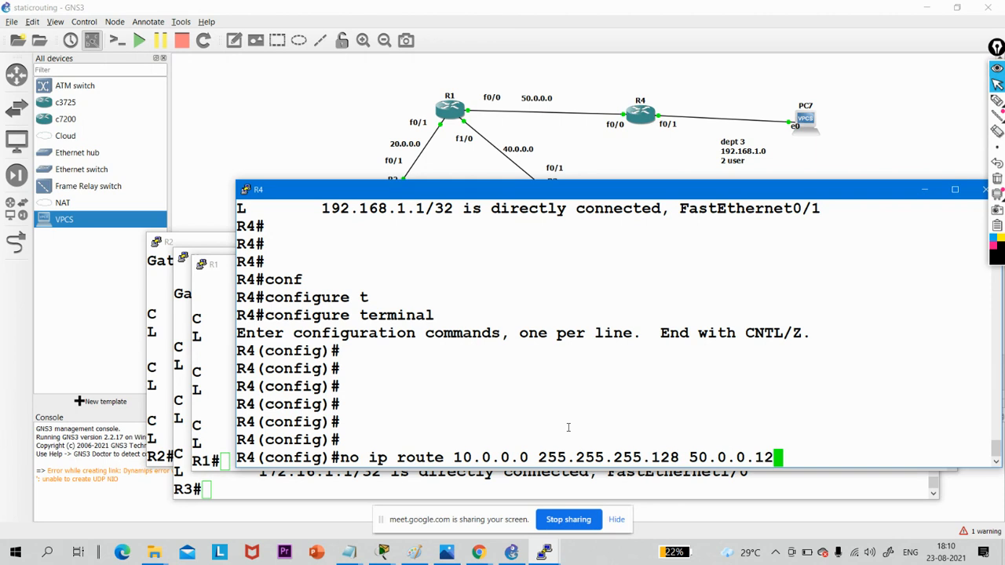
pyautogui.press('BackSpace')
pyautogui.press('Return')
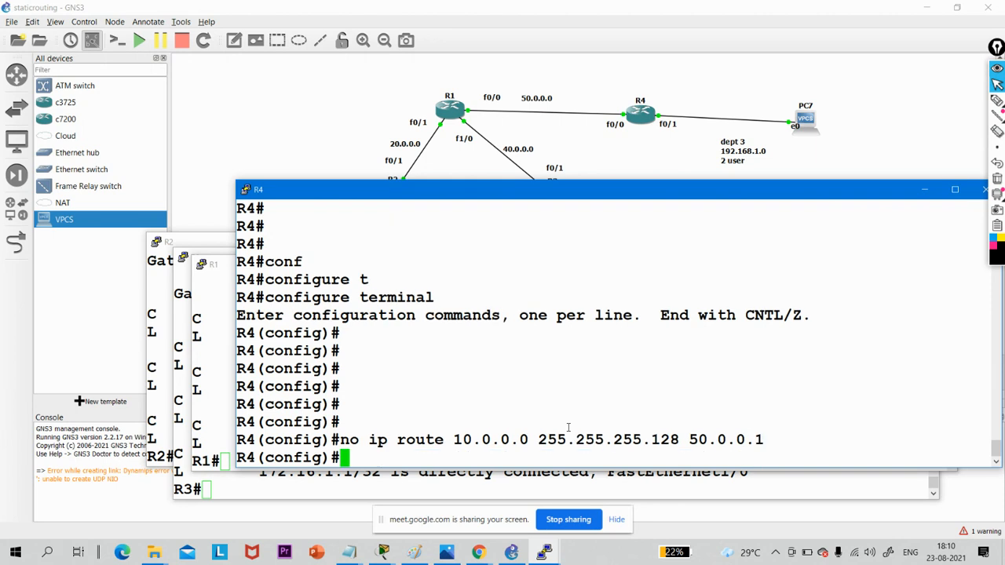
# - Leave R4's global configuration mode and return to the privileged prompt
pyautogui.write('exi')
pyautogui.press('Return')
pyautogui.press('Return')
pyautogui.press('Return')
pyautogui.press('Return')
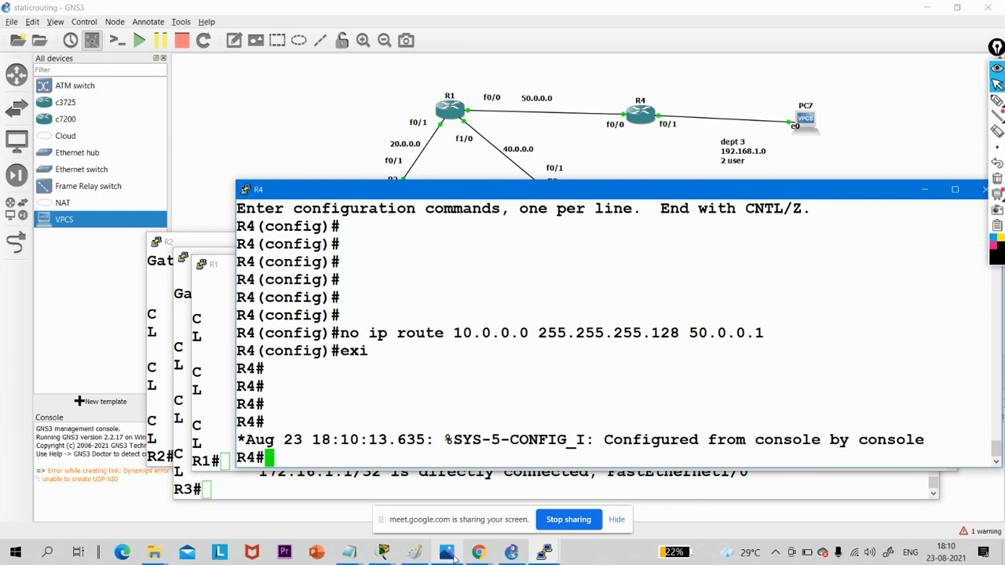
# - Switch to WhatsApp Web in Chrome to read the Task 3 ping requirements, and return to GNS3
pyautogui.click(477, 553)
pyautogui.click(367, 506)
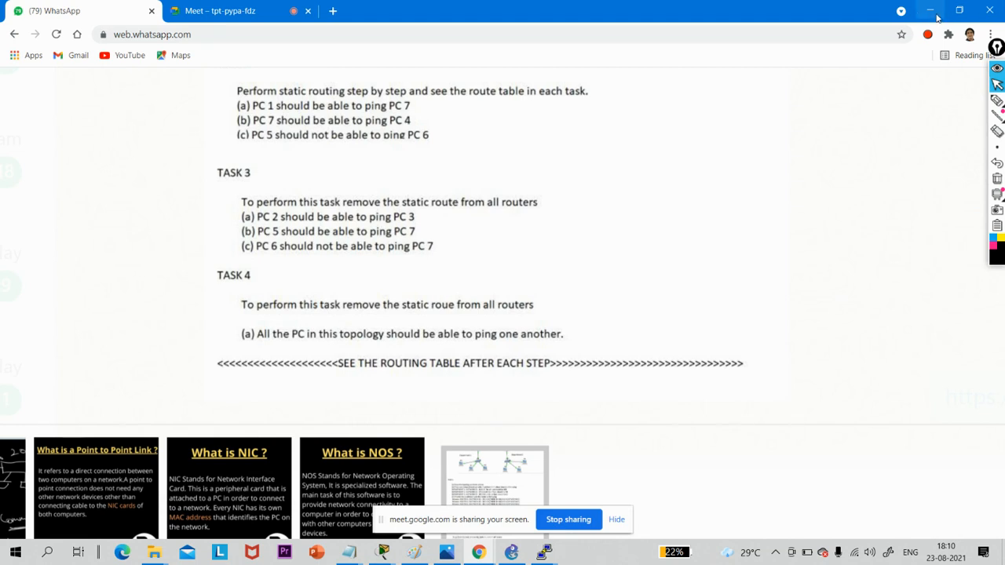
pyautogui.click(931, 11)
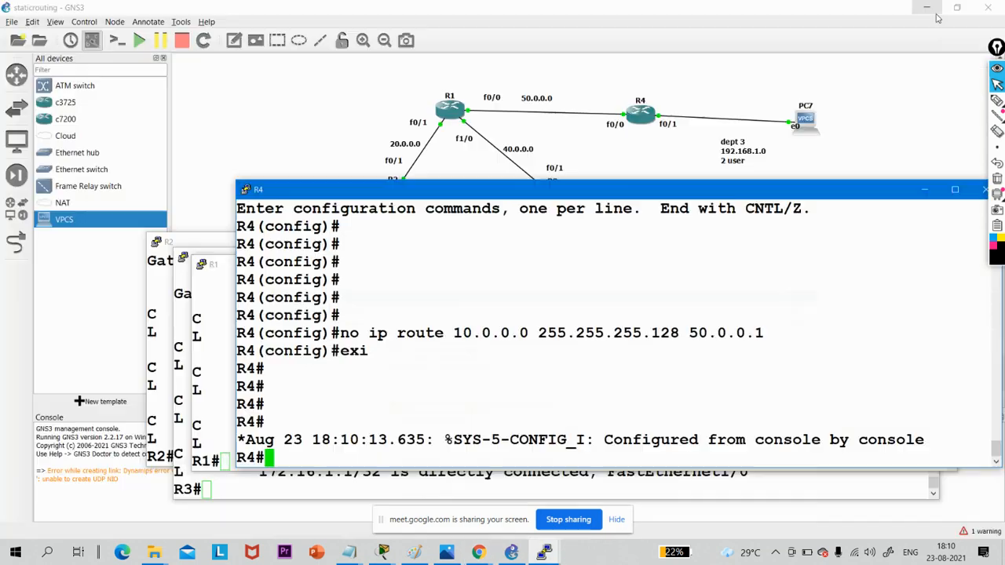
# - Minimize the R4, R1, R3 and R2 consoles, and mark PC2 and PC3 in the topology as the ping endpoints
pyautogui.click(924, 189)
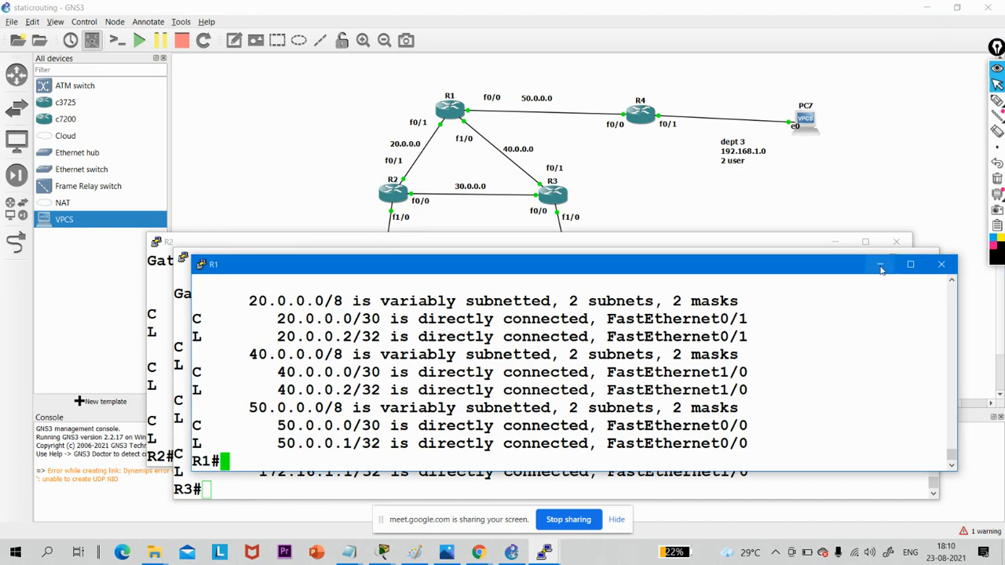
pyautogui.click(880, 265)
pyautogui.click(861, 260)
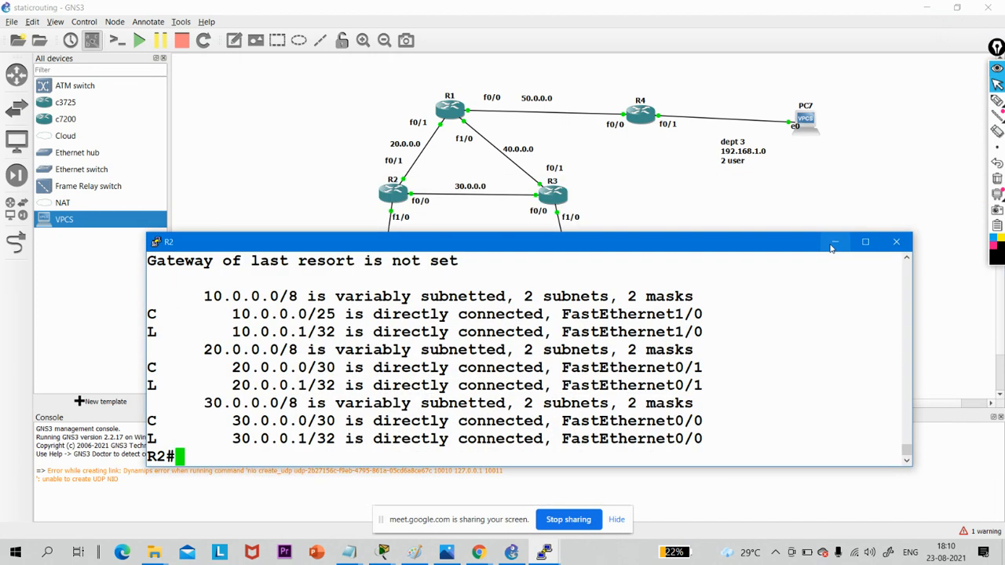
pyautogui.click(834, 241)
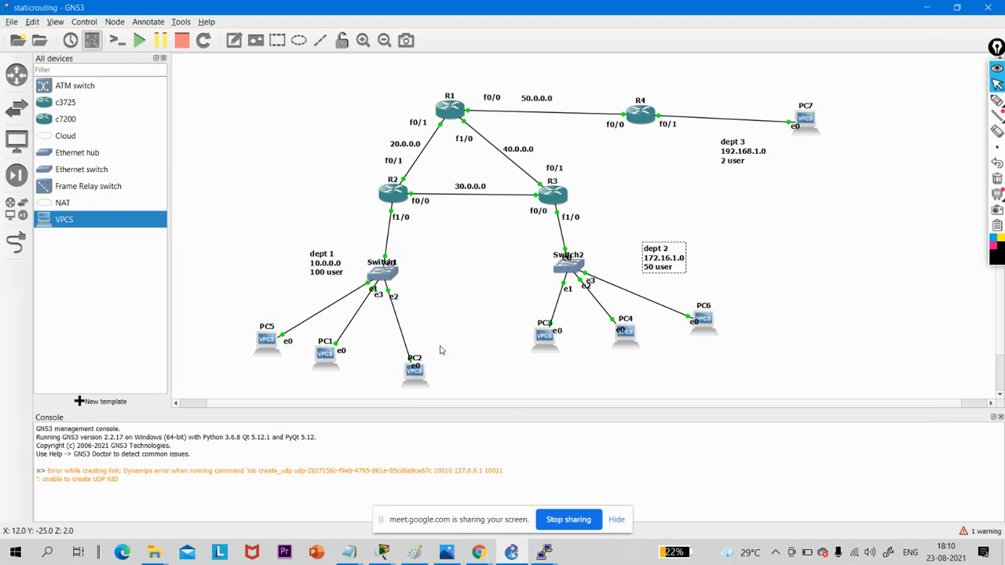
pyautogui.moveTo(441, 345); pyautogui.dragTo(387, 385)
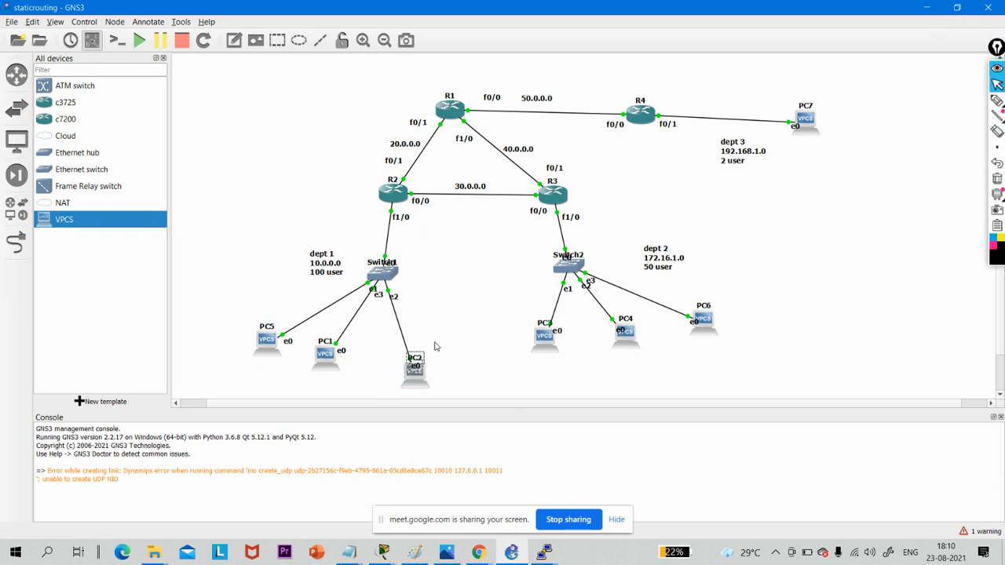
pyautogui.moveTo(512, 300); pyautogui.dragTo(569, 353)
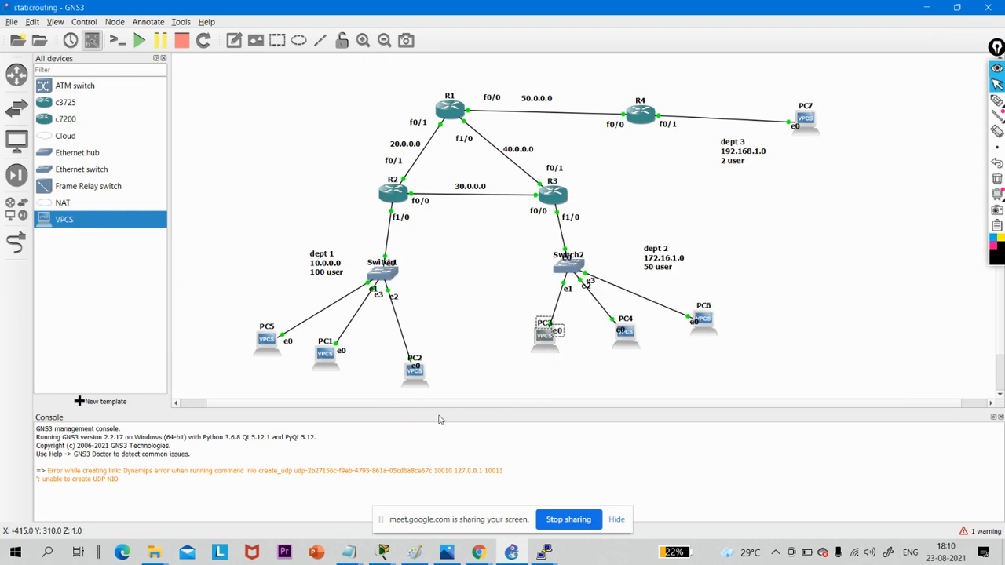
# - Open router R2's console and move its window down so the router topology stays visible
pyautogui.doubleClick(396, 202)
pyautogui.press('Return')
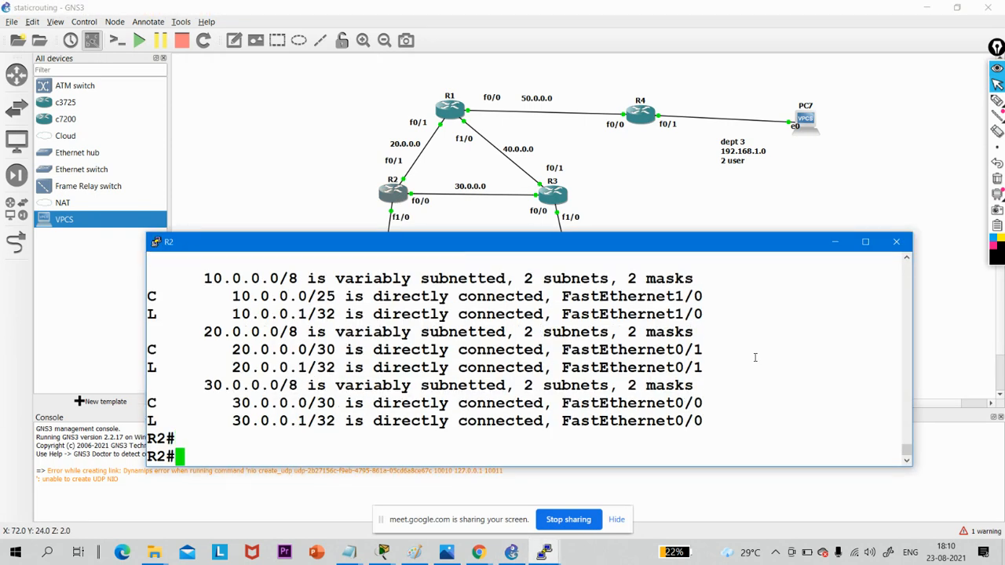
pyautogui.press('Return')
pyautogui.press('Return')
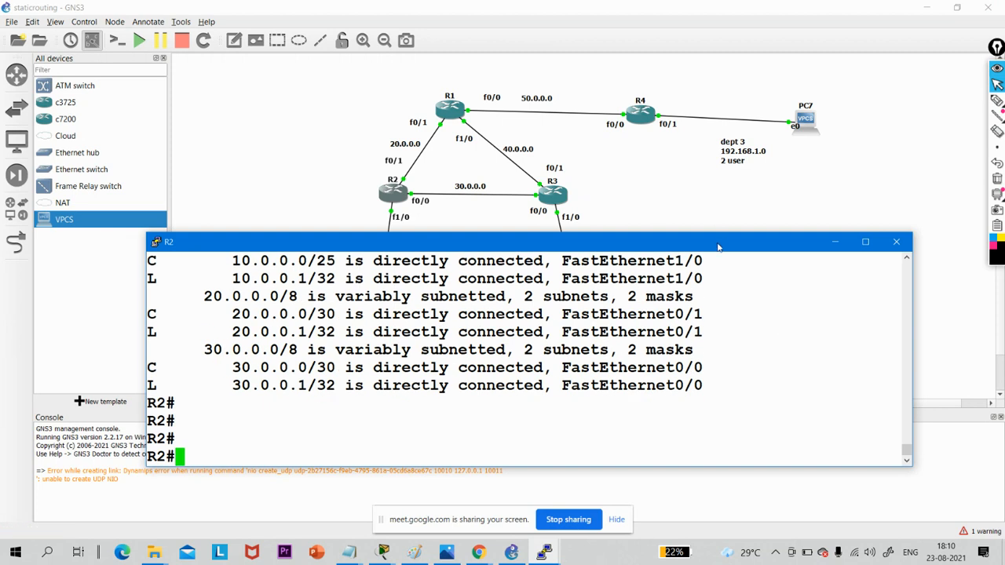
pyautogui.moveTo(715, 237); pyautogui.dragTo(726, 296)
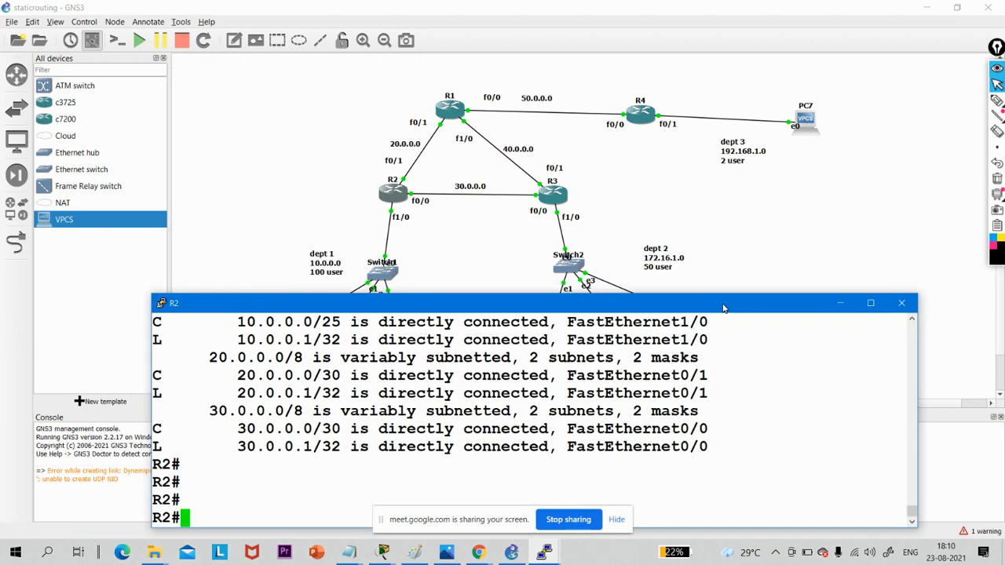
# - Enter global configuration mode on R2 with the configure terminal command
pyautogui.press('Return')
pyautogui.write('con')
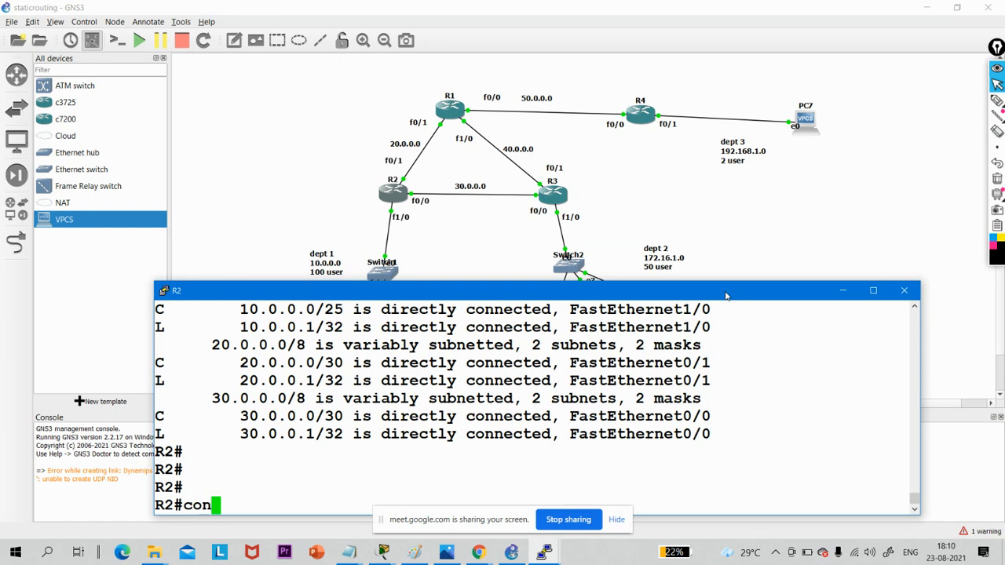
pyautogui.write('f')
pyautogui.press('Tab')
pyautogui.write('t')
pyautogui.press('Tab')
pyautogui.press('Return')
pyautogui.press('Return')
# - Add a static route on R2 to network 172.16.1.0 with mask 255.255.255.192 through next hop 30.0.0.2
pyautogui.write('ip ro')
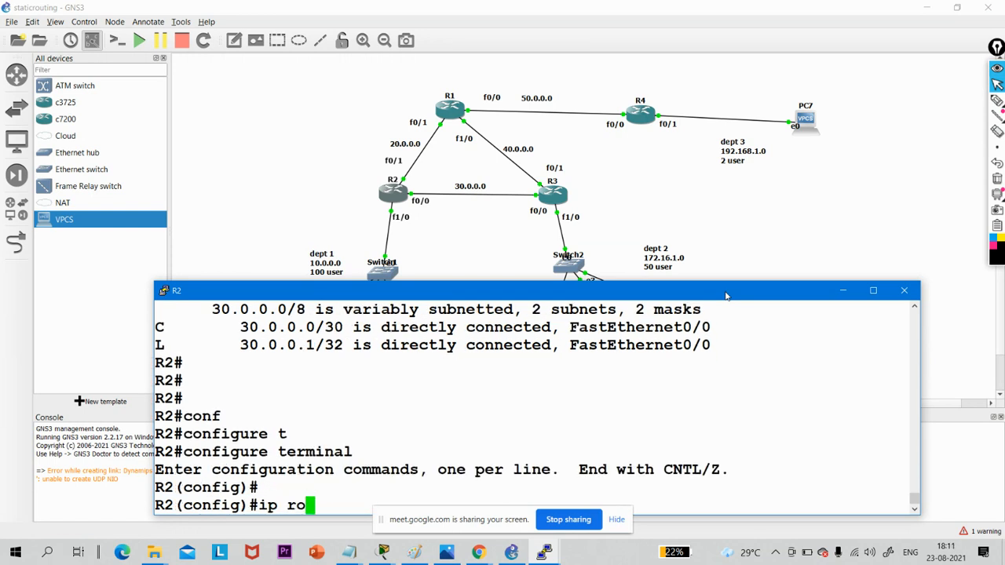
pyautogui.press('Tab')
pyautogui.write('ute')
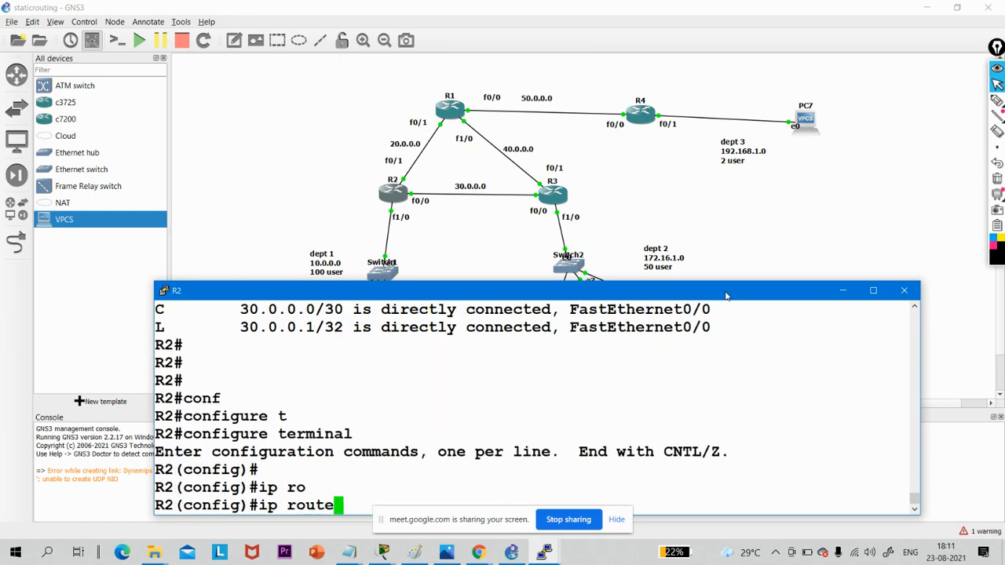
pyautogui.write(' 172.16')
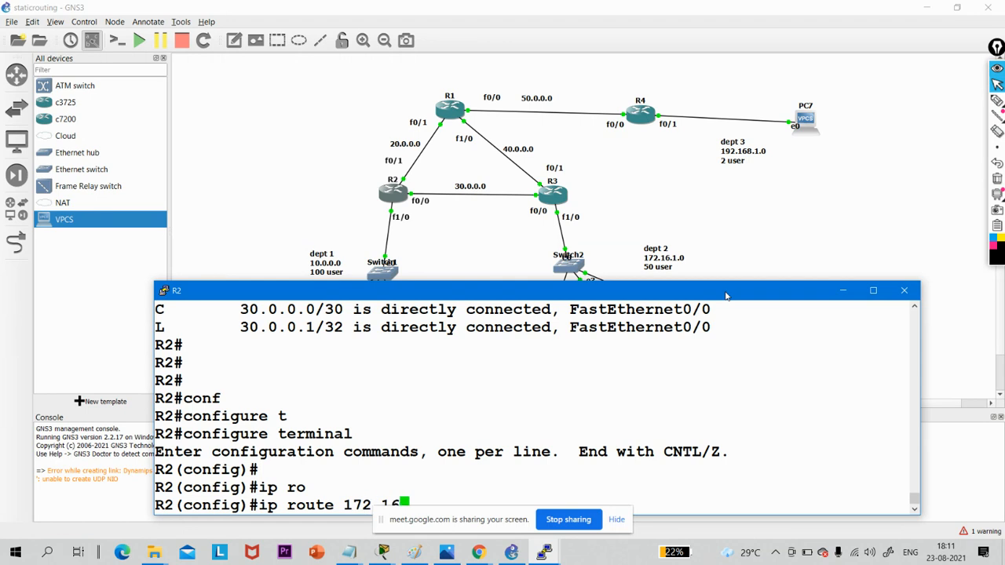
pyautogui.click(473, 475)
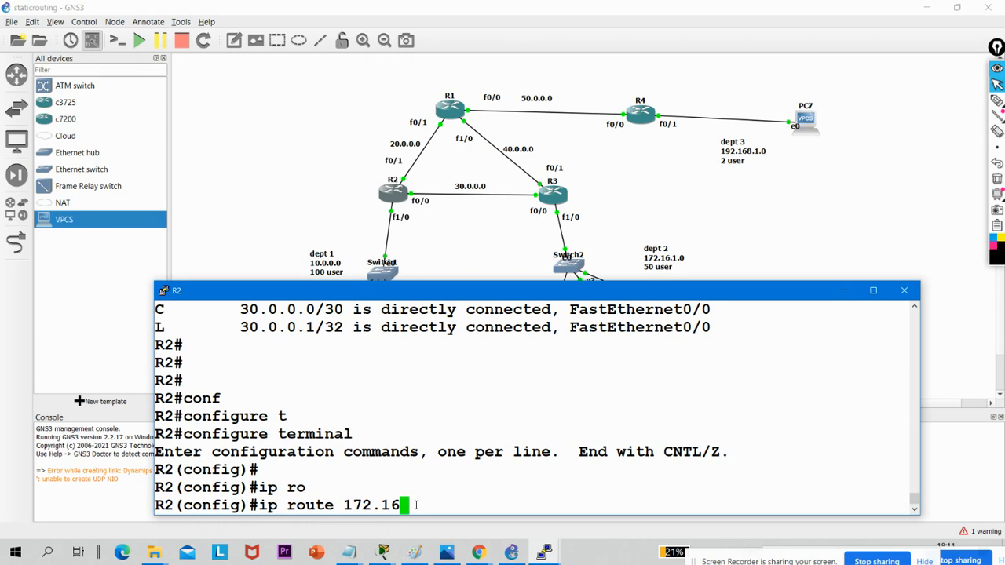
pyautogui.write('.1.0 255')
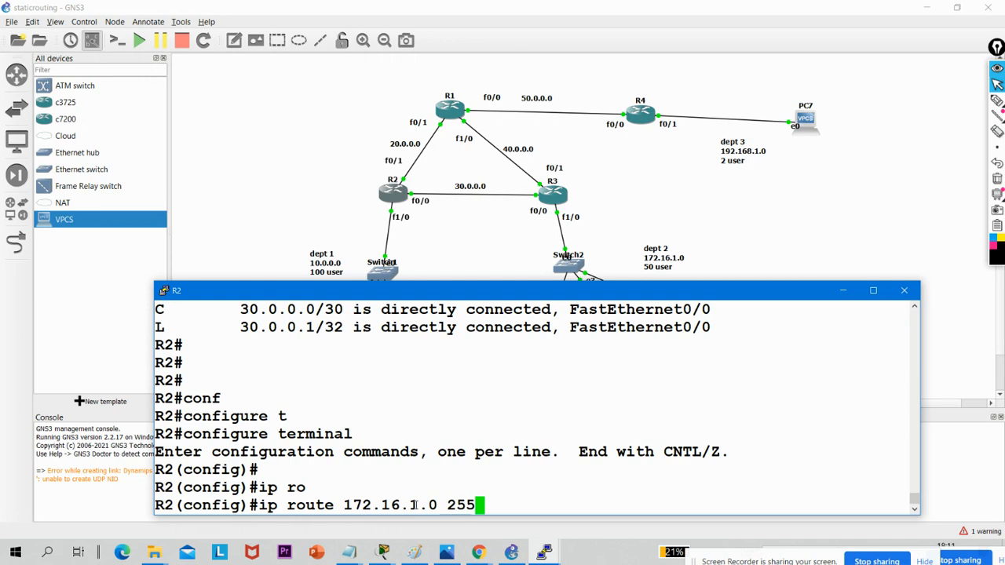
pyautogui.write('.255.255')
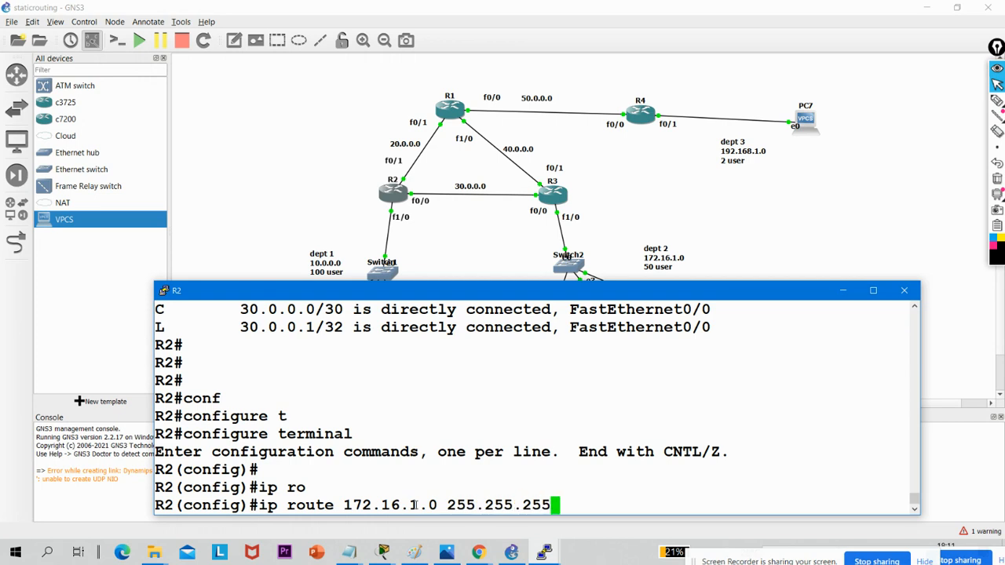
pyautogui.write('.192 ')
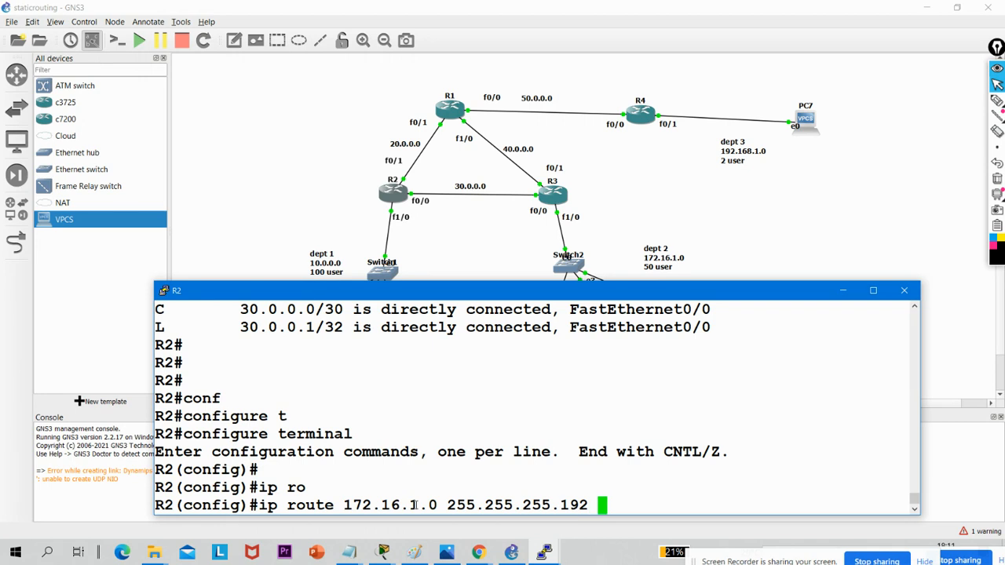
pyautogui.write('30.0.0.')
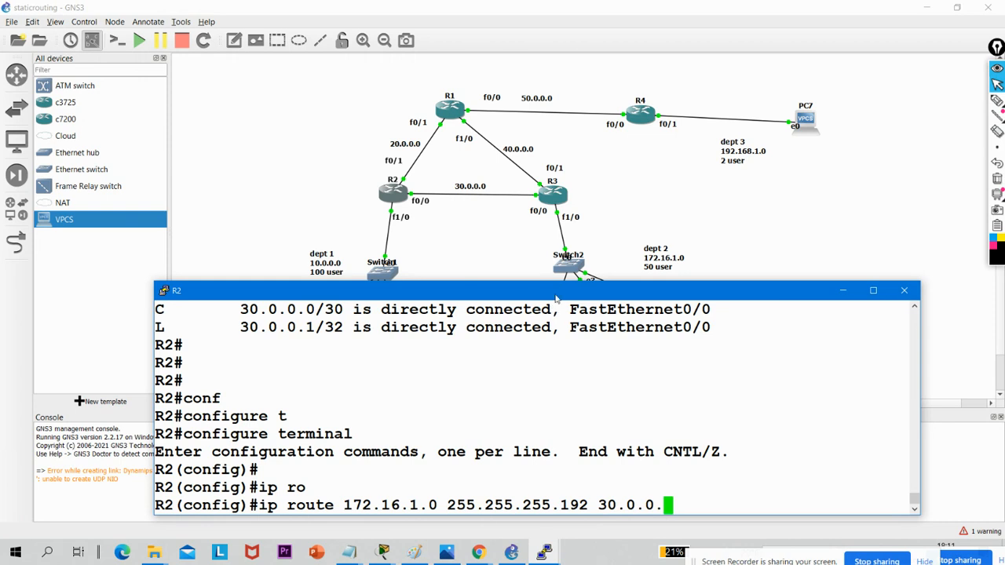
pyautogui.rightClick(555, 295)
pyautogui.click(555, 295)
pyautogui.moveTo(555, 295)
pyautogui.mouseDown()
pyautogui.moveTo(541, 305)
pyautogui.moveTo(561, 285)
pyautogui.mouseUp()
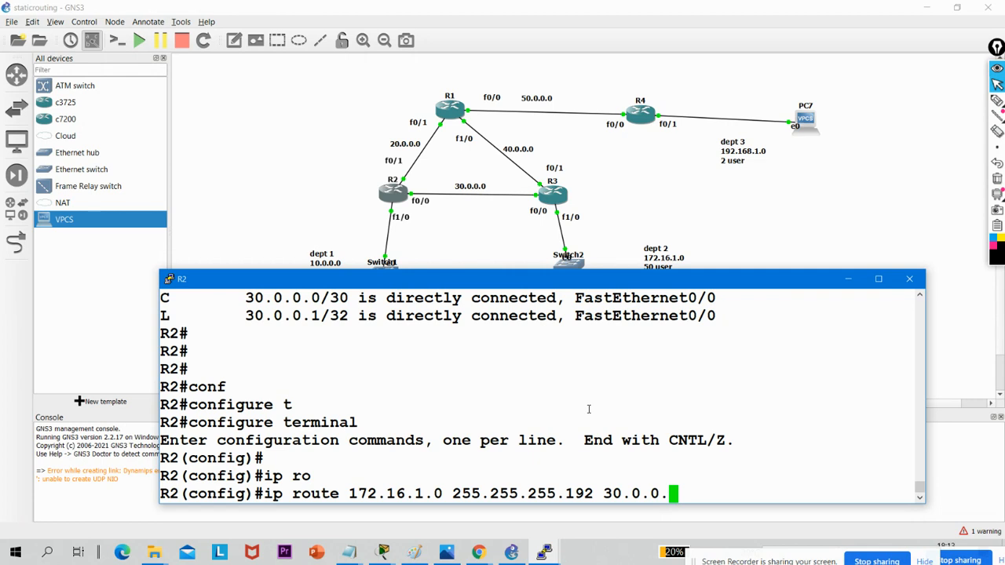
pyautogui.write('2')
pyautogui.press('Return')
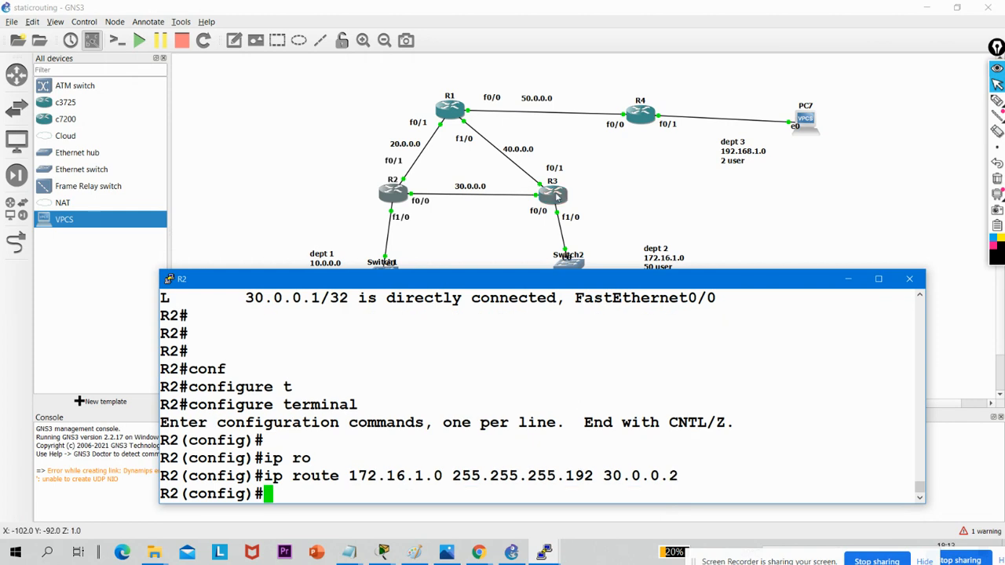
# - Switch to router R3's console and enter global configuration mode
pyautogui.click(543, 551)
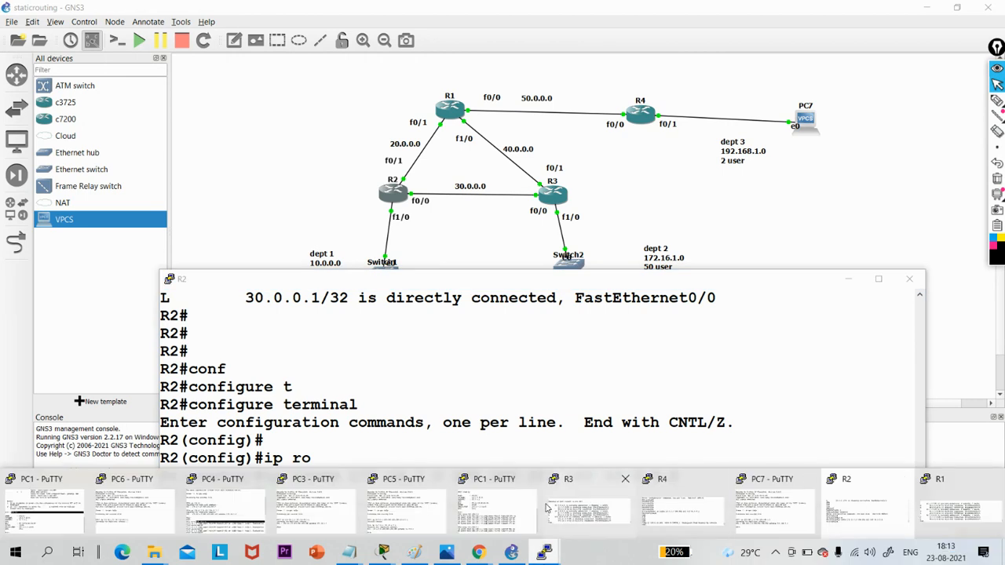
pyautogui.click(582, 510)
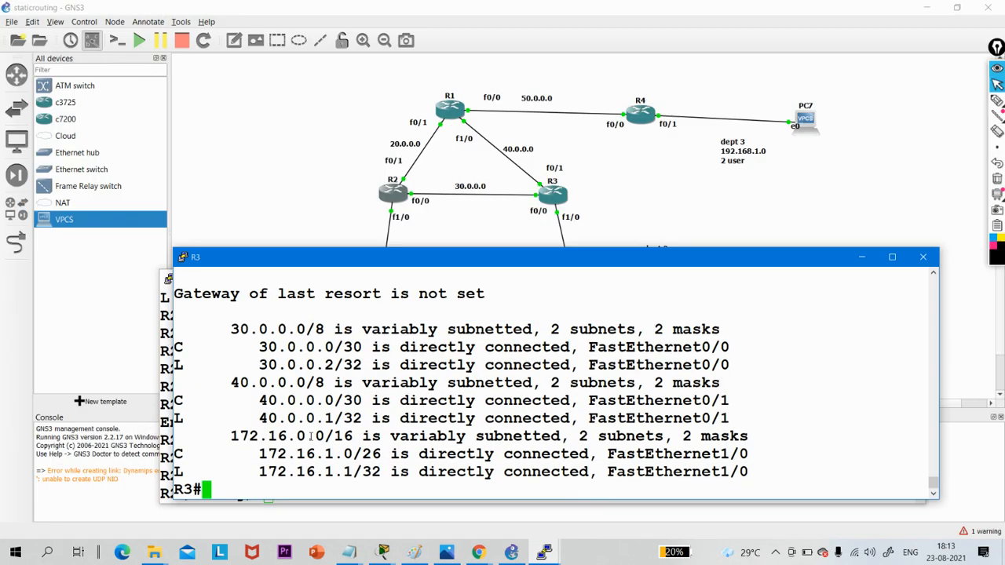
pyautogui.write('conf')
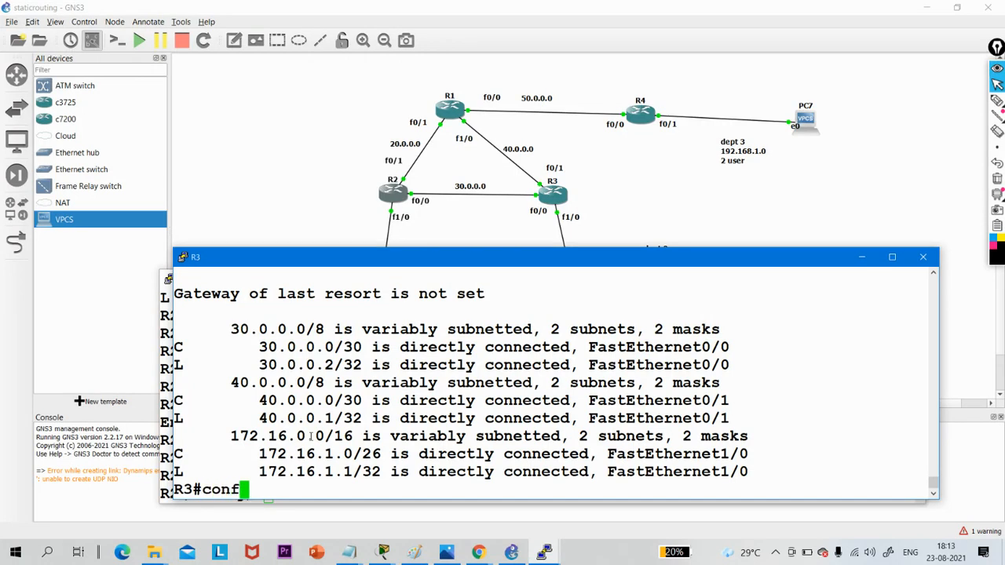
pyautogui.press('Tab')
pyautogui.write('t')
pyautogui.press('Return')
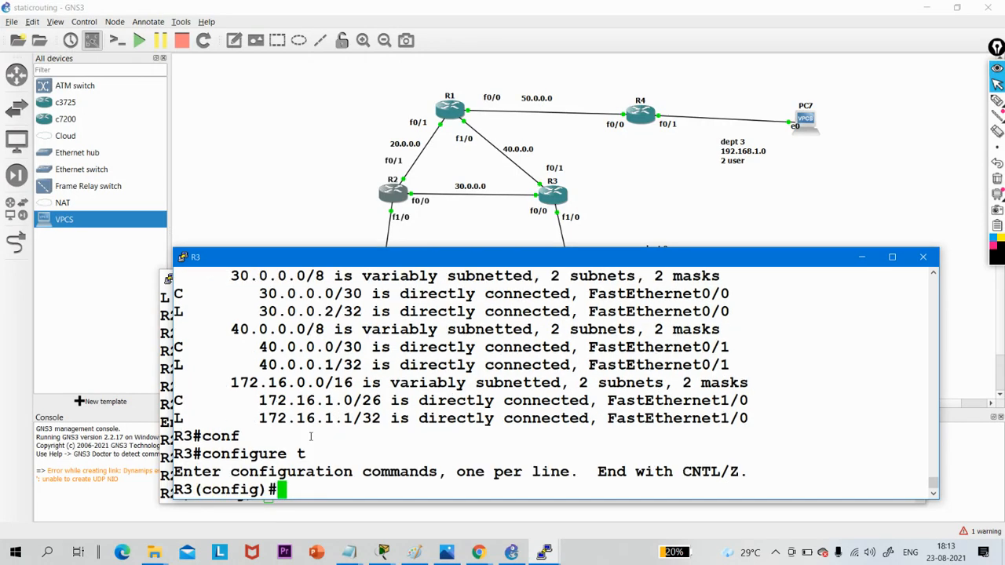
pyautogui.press('Return')
pyautogui.press('Return')
# - Add a static route on R3 to network 10.0.0.0 with mask 255.255.255.128 through next hop 30.0.0.1
pyautogui.write('ip r')
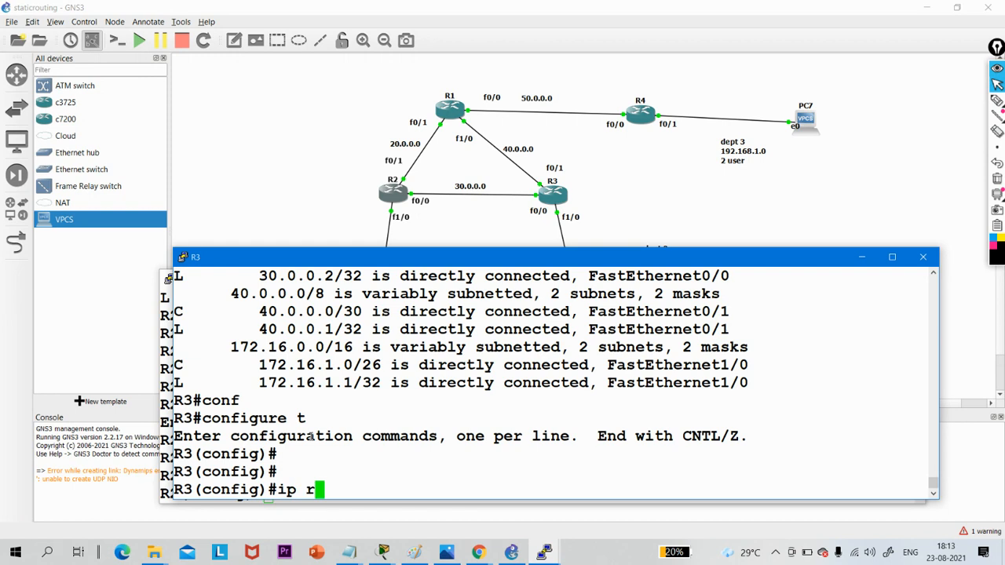
pyautogui.write('oute ')
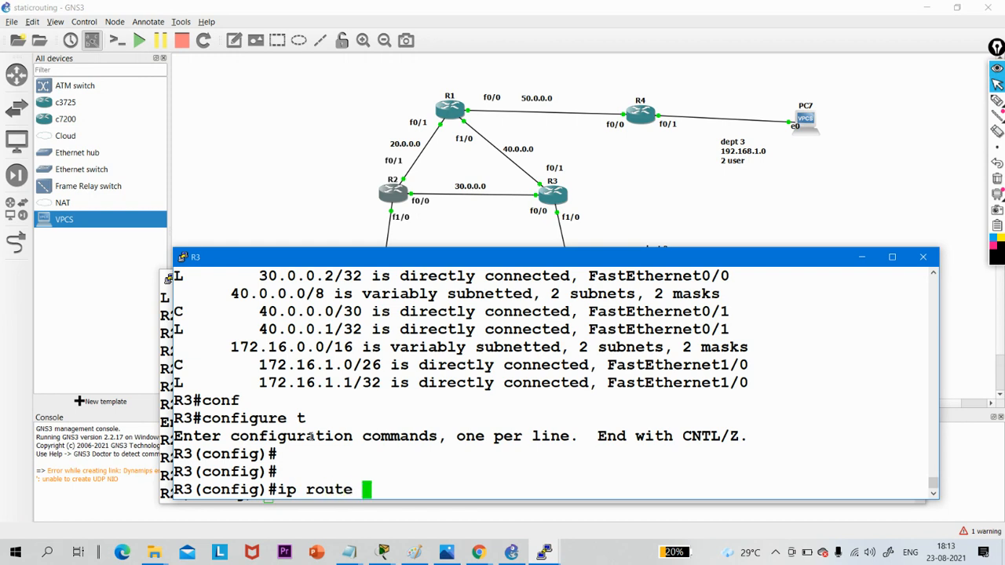
pyautogui.write('10.0.0.0')
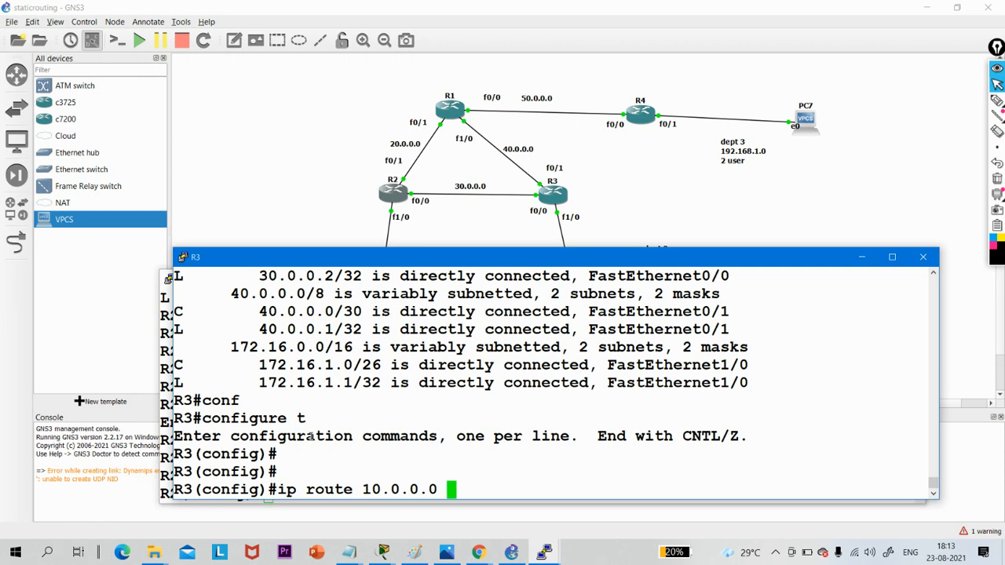
pyautogui.write(' 255.255.')
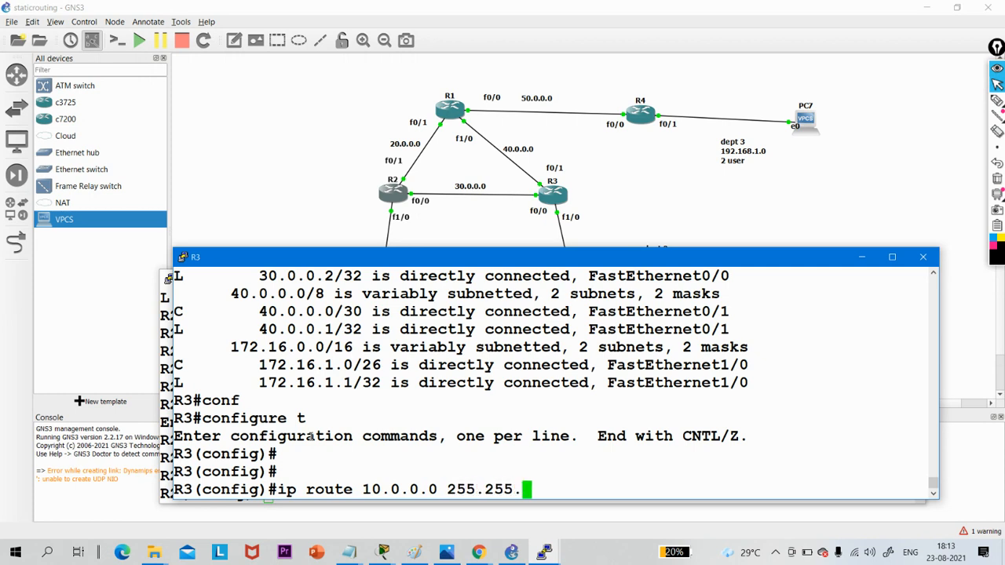
pyautogui.write('255.128')
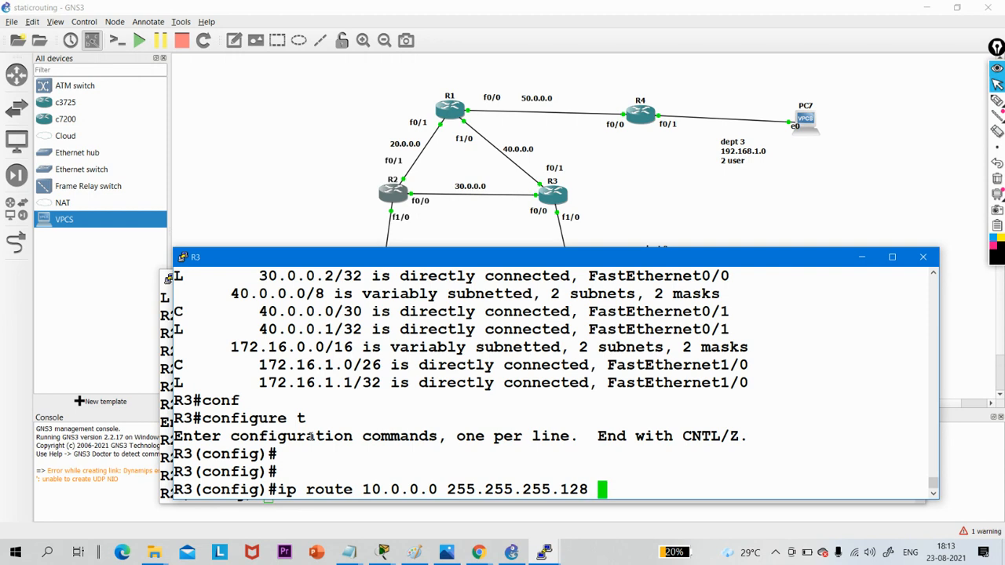
pyautogui.write(' 30.0.0.1')
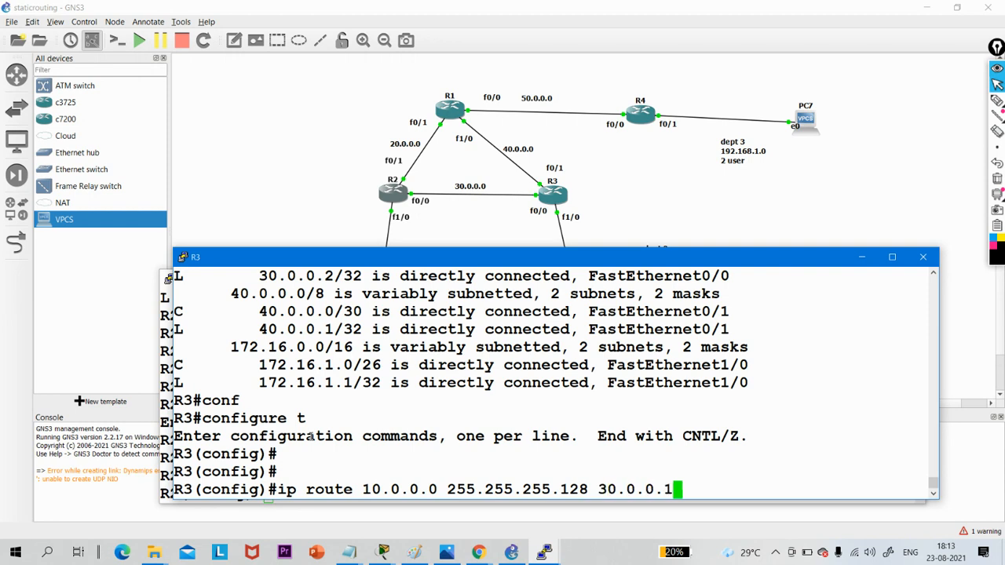
pyautogui.press('Return')
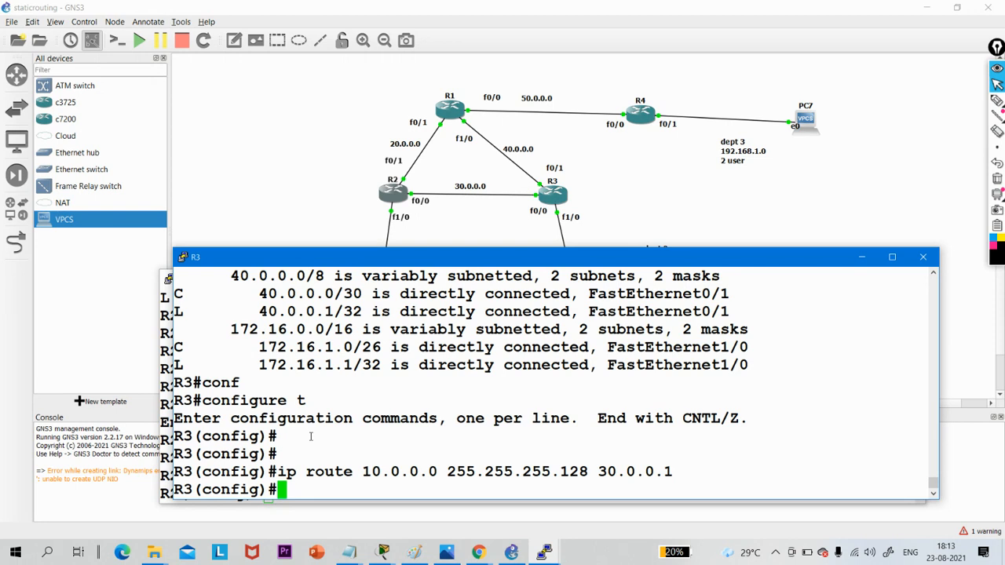
# - Minimize the R3 and R2 consoles and point out the dept 2 and dept 1 PCs in the topology
pyautogui.click(854, 259)
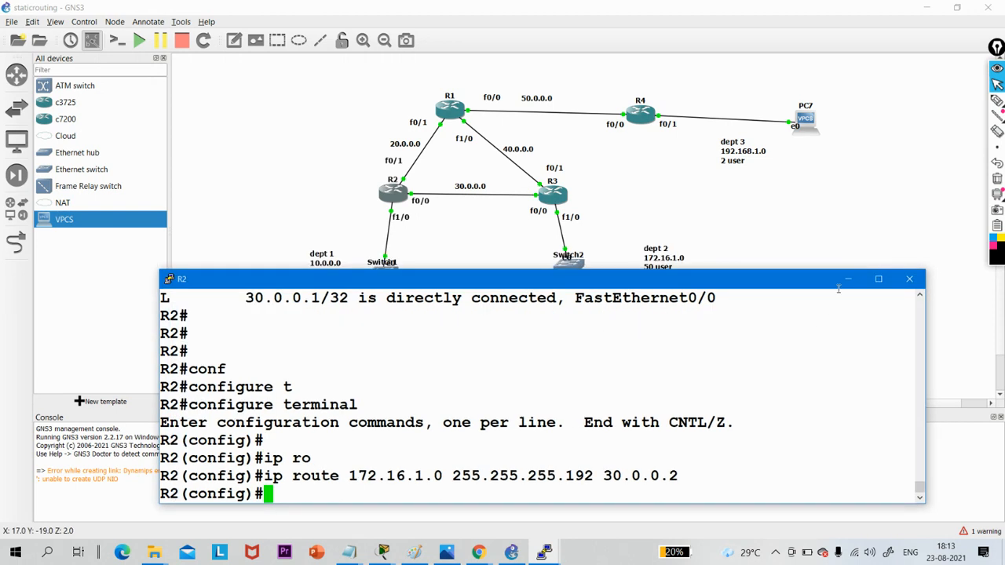
pyautogui.click(848, 278)
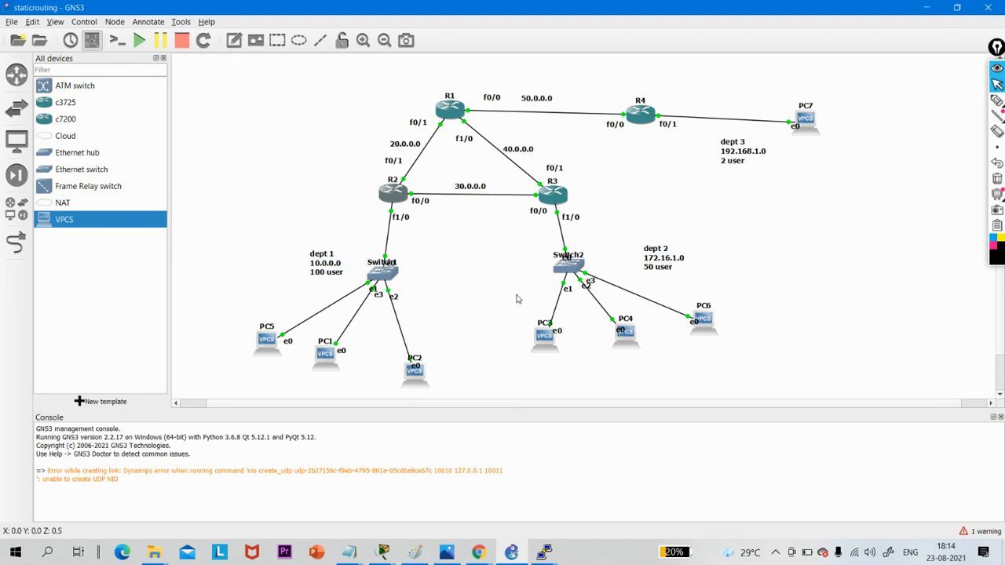
pyautogui.moveTo(515, 292); pyautogui.dragTo(766, 389)
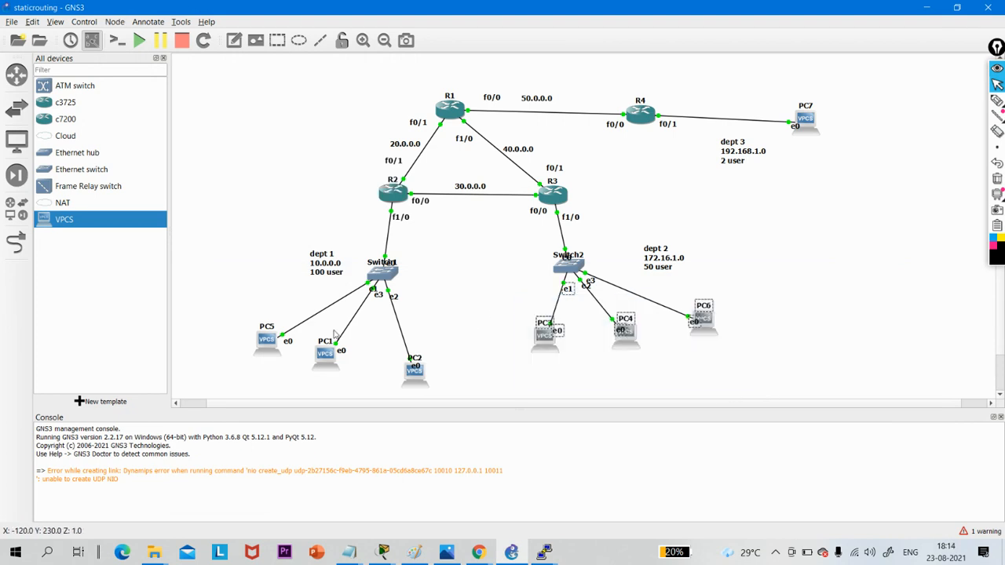
pyautogui.moveTo(226, 318); pyautogui.dragTo(475, 442)
pyautogui.click(271, 355)
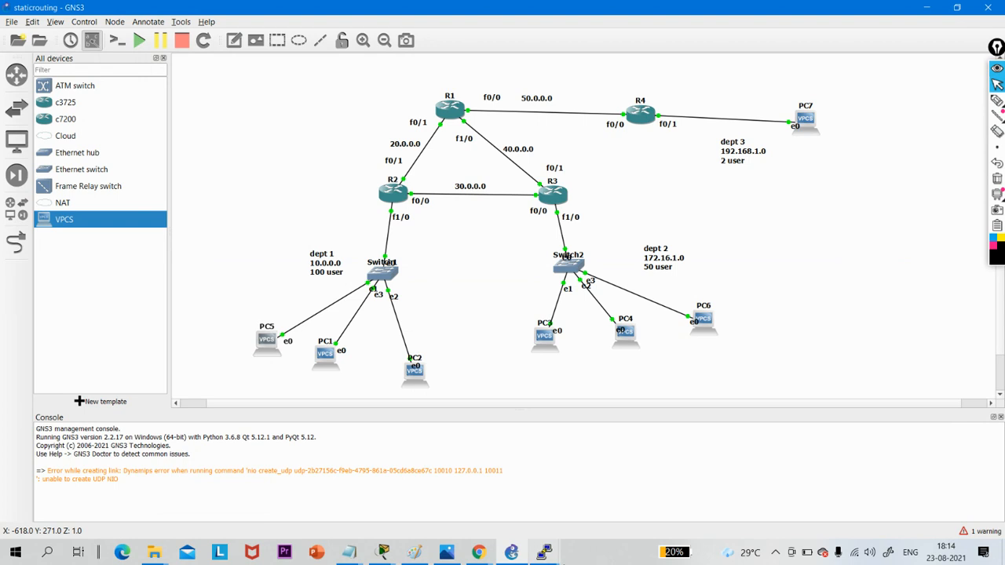
# - View the IP configuration in PC3's console and return to the GNS3 topology
pyautogui.click(553, 558)
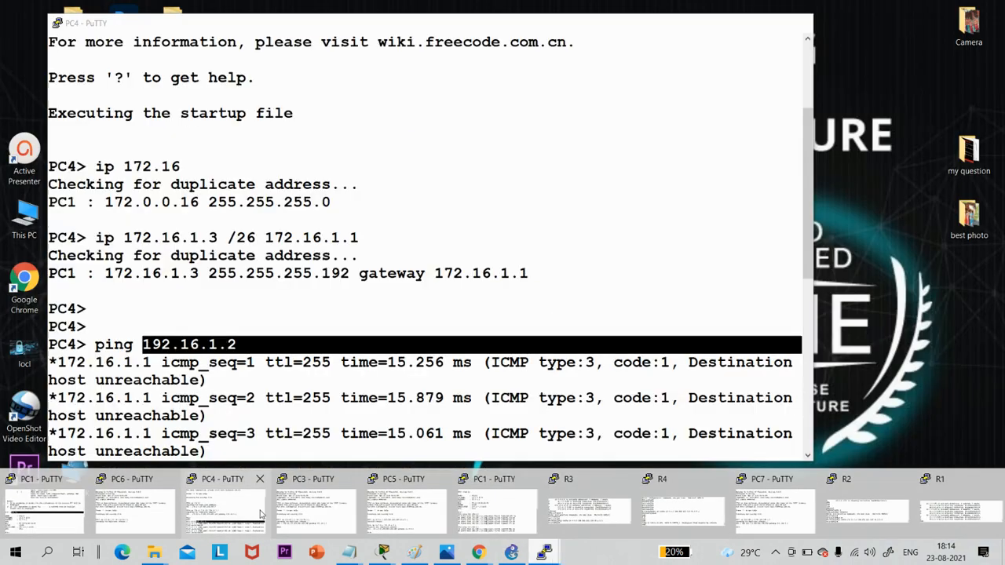
pyautogui.click(339, 515)
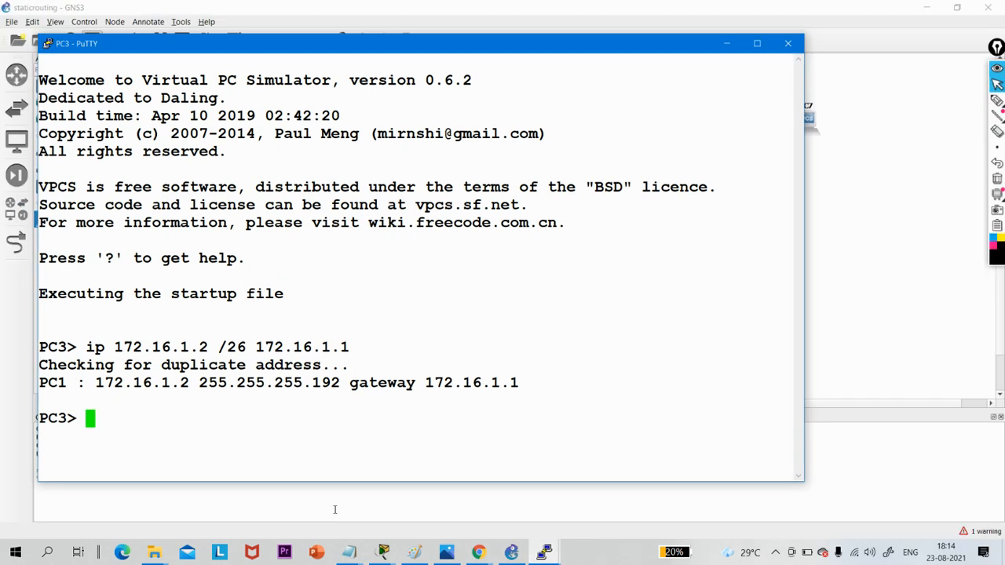
pyautogui.click(478, 552)
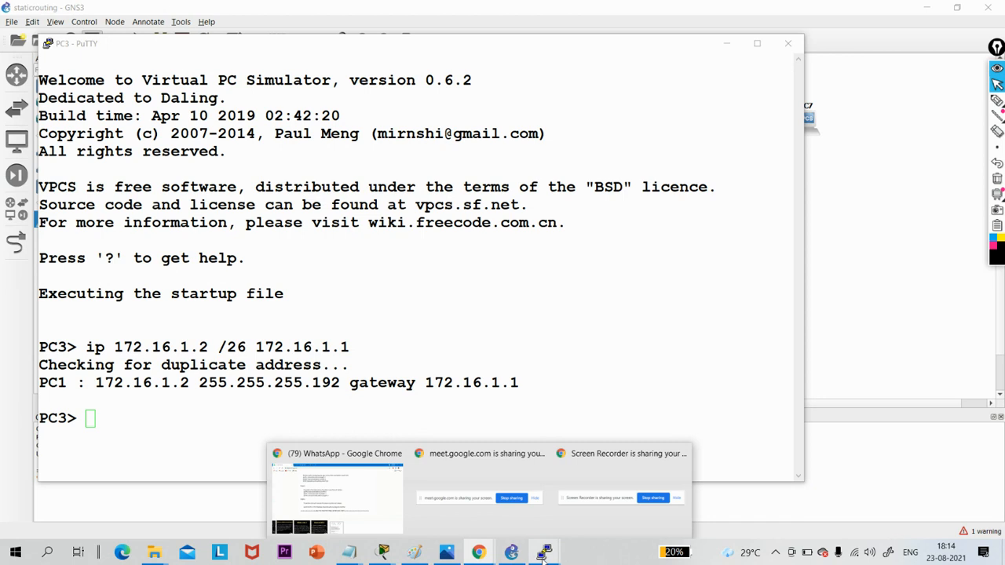
pyautogui.click(512, 554)
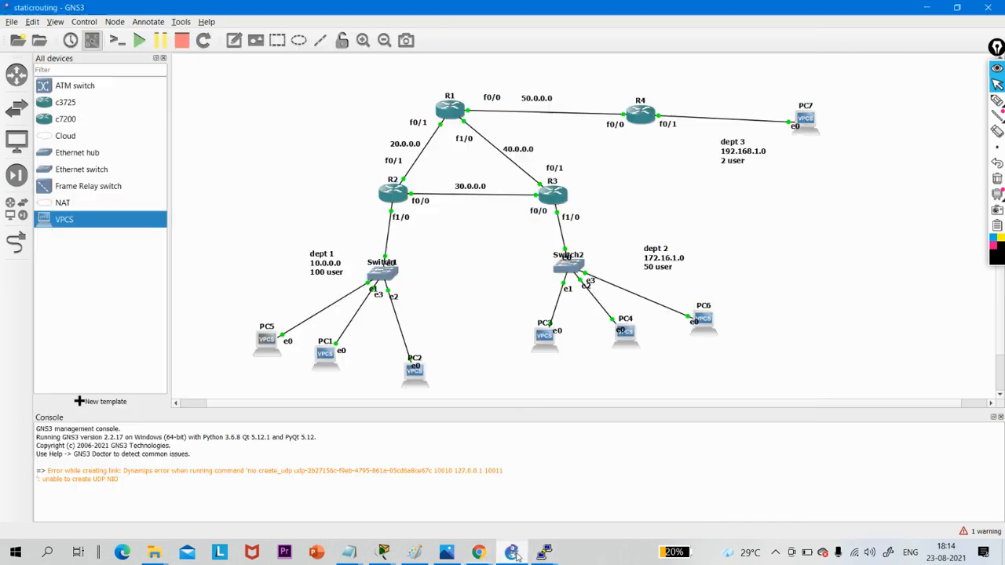
# - Open PC2's console and ping 172.16.1.2 twice to test the connection to dept 2
pyautogui.moveTo(545, 557)
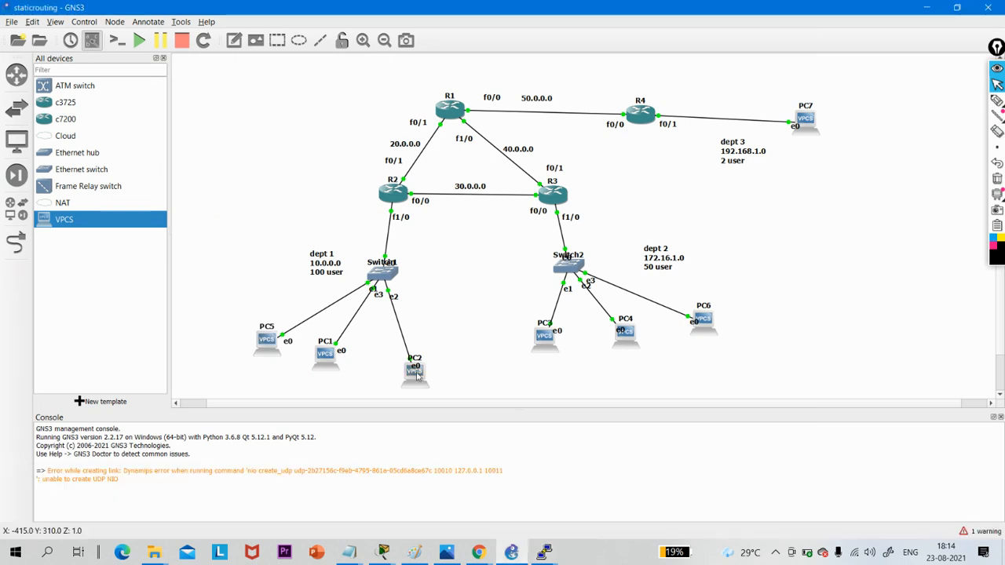
pyautogui.doubleClick(416, 372)
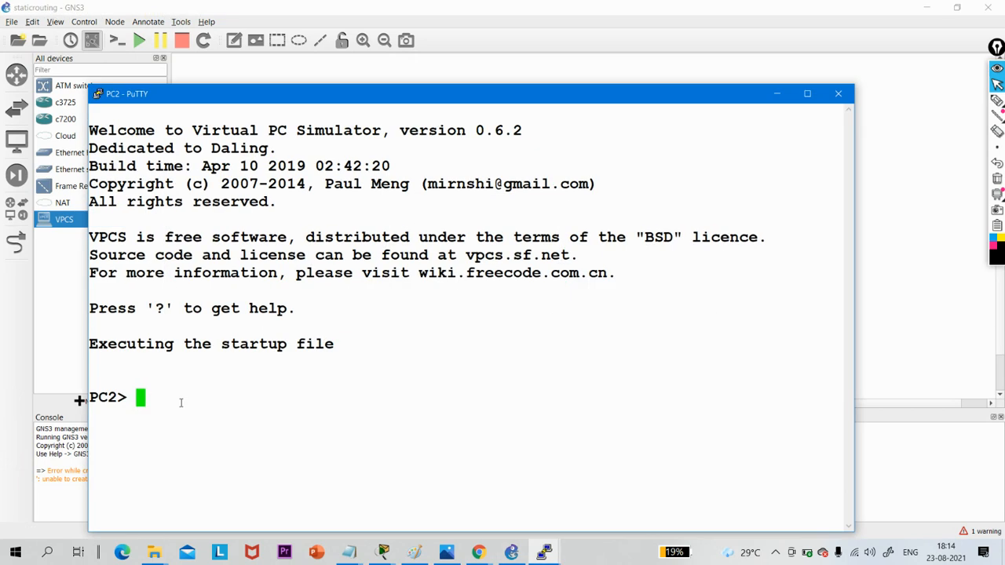
pyautogui.write('ping 172.16')
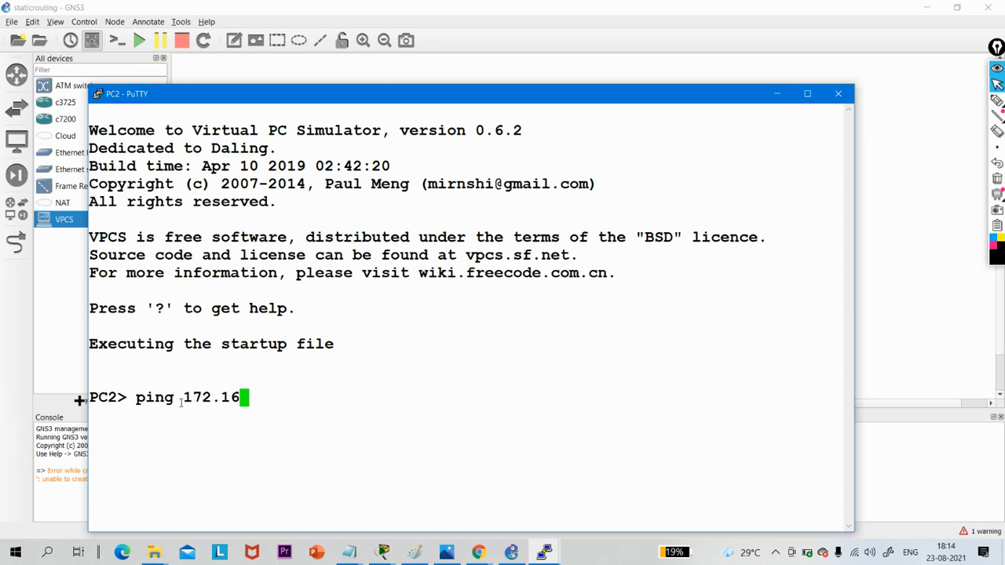
pyautogui.write('.1.2')
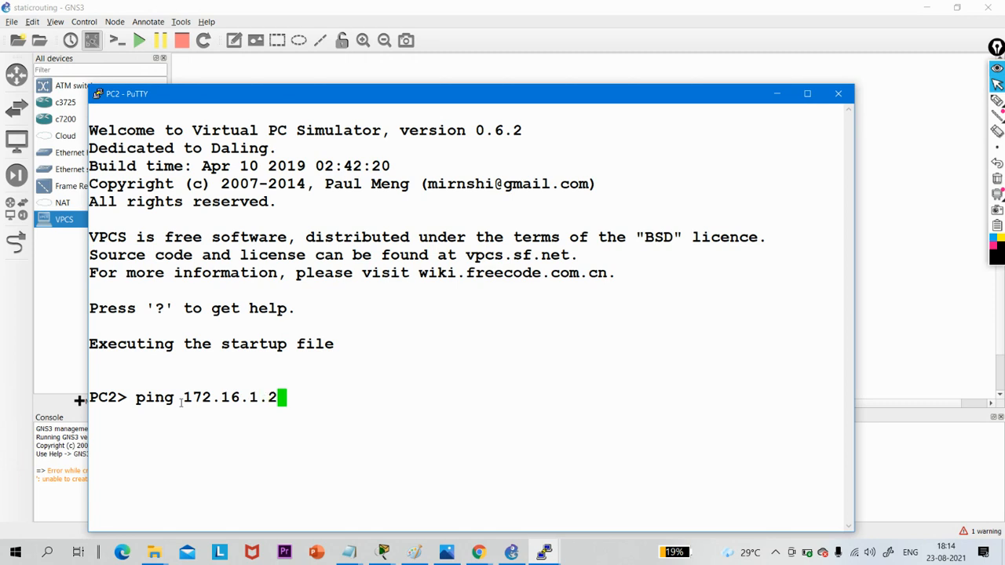
pyautogui.press('Return')
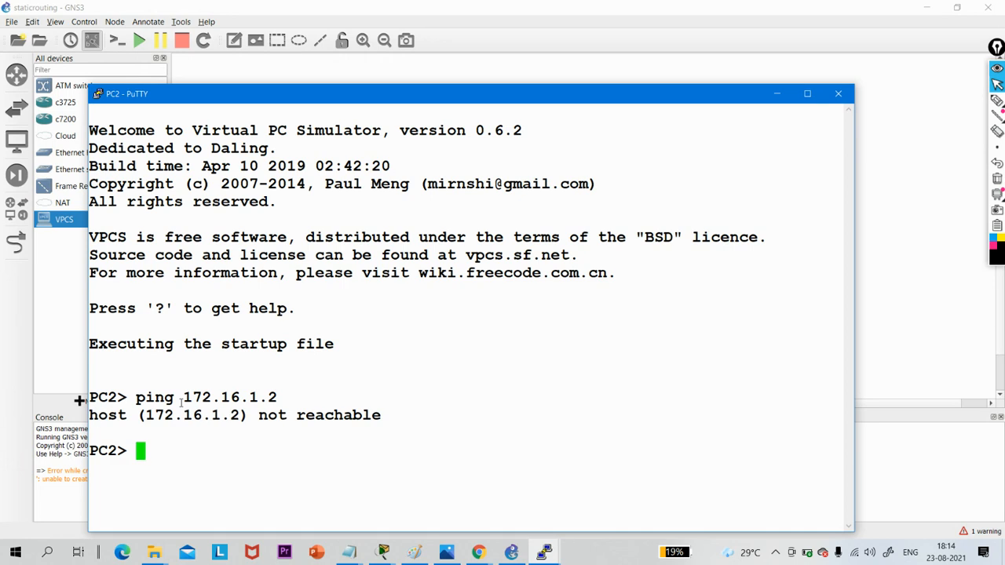
pyautogui.press('Up')
pyautogui.press('Return')
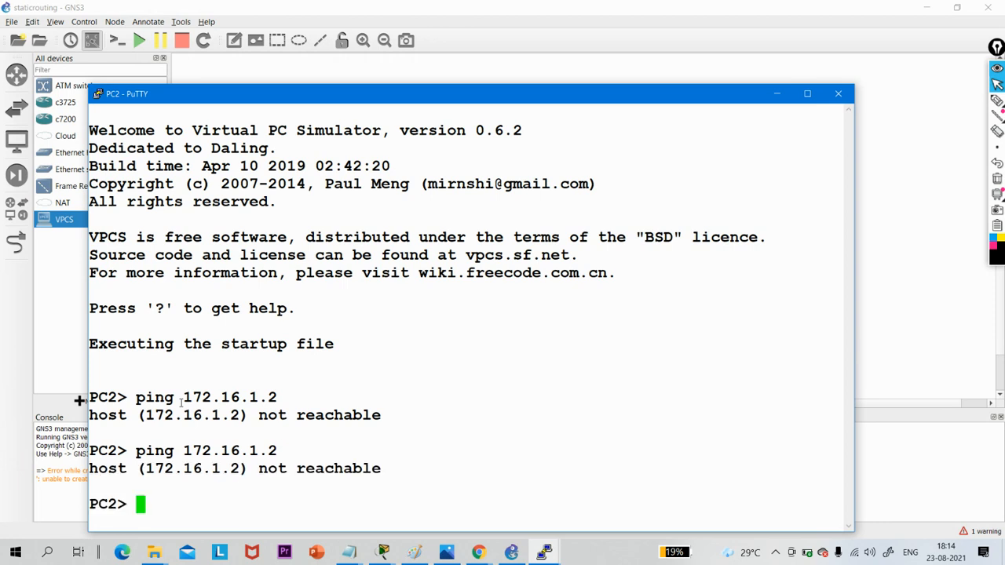
# - Ping 172.16.1.3 from PC2 and return to the network topology
pyautogui.press('Up')
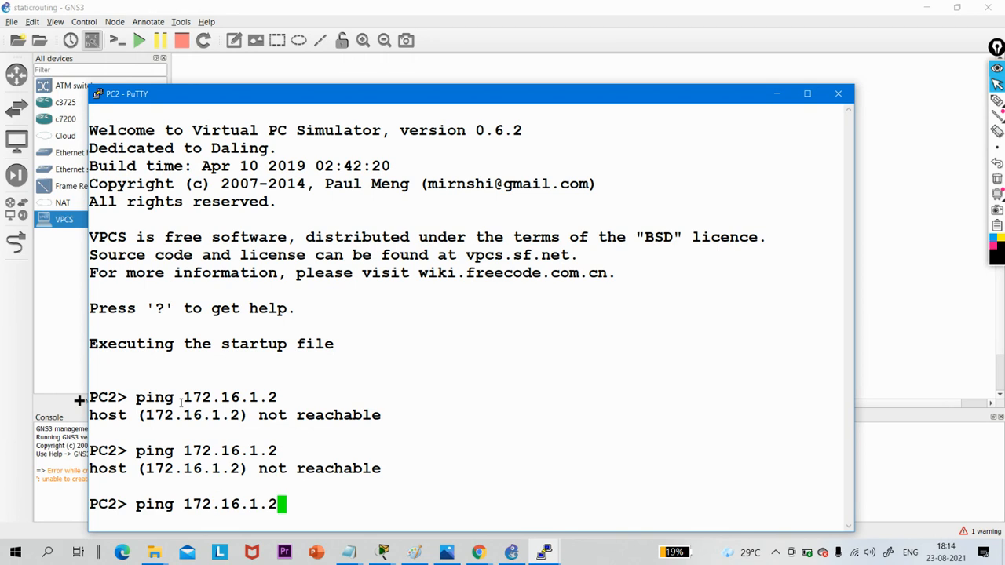
pyautogui.press('BackSpace')
pyautogui.write('3')
pyautogui.press('Return')
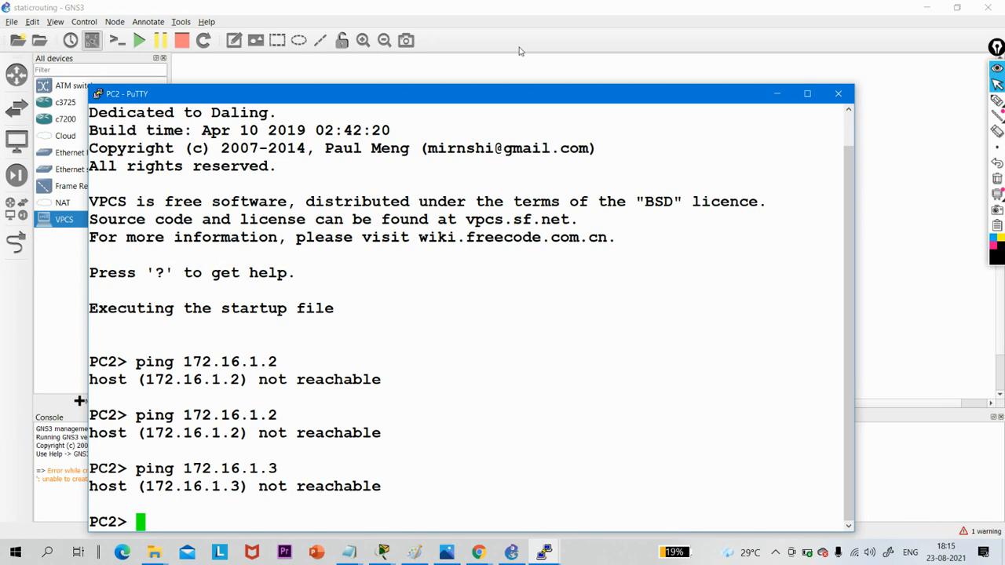
pyautogui.click(777, 94)
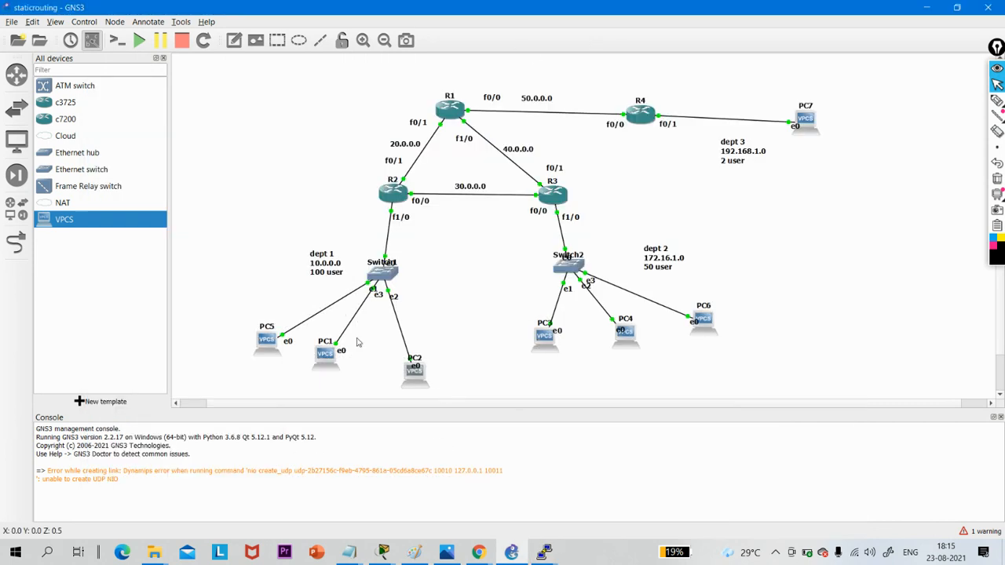
# - Reopen PC2's console, ping the gateway 10.0.0.1, and return to the topology
pyautogui.moveTo(240, 304); pyautogui.dragTo(471, 400)
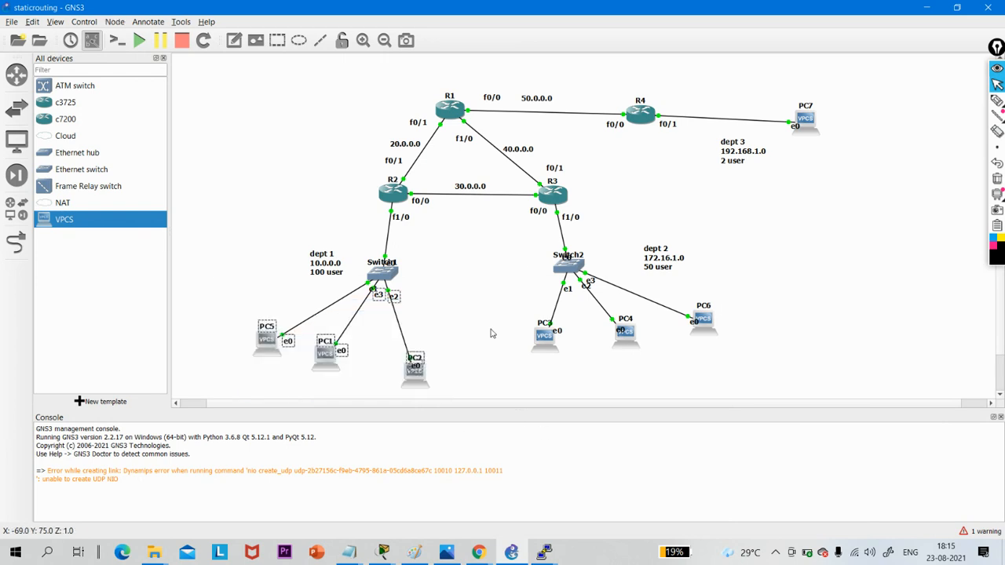
pyautogui.click(416, 383)
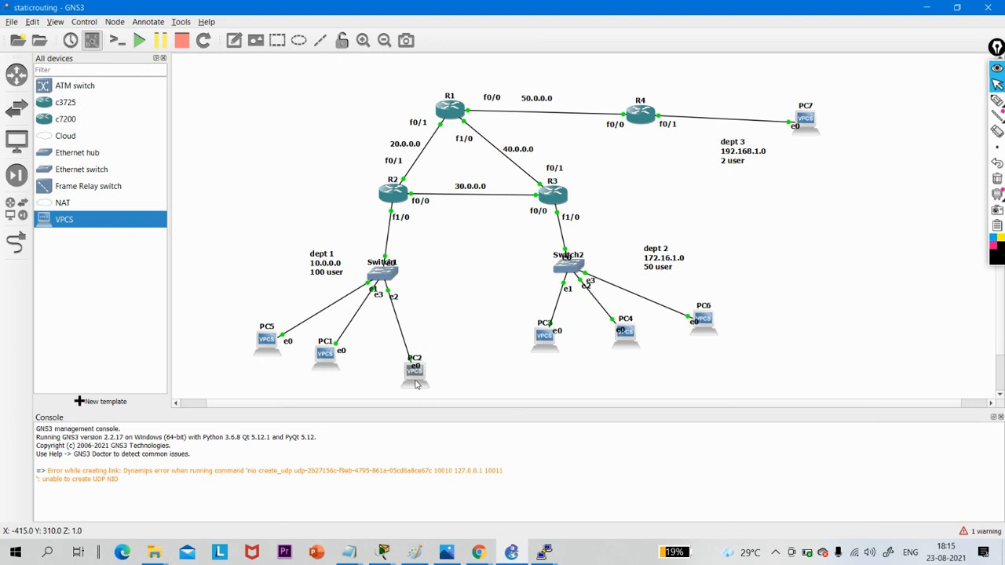
pyautogui.doubleClick(416, 383)
pyautogui.press('Up')
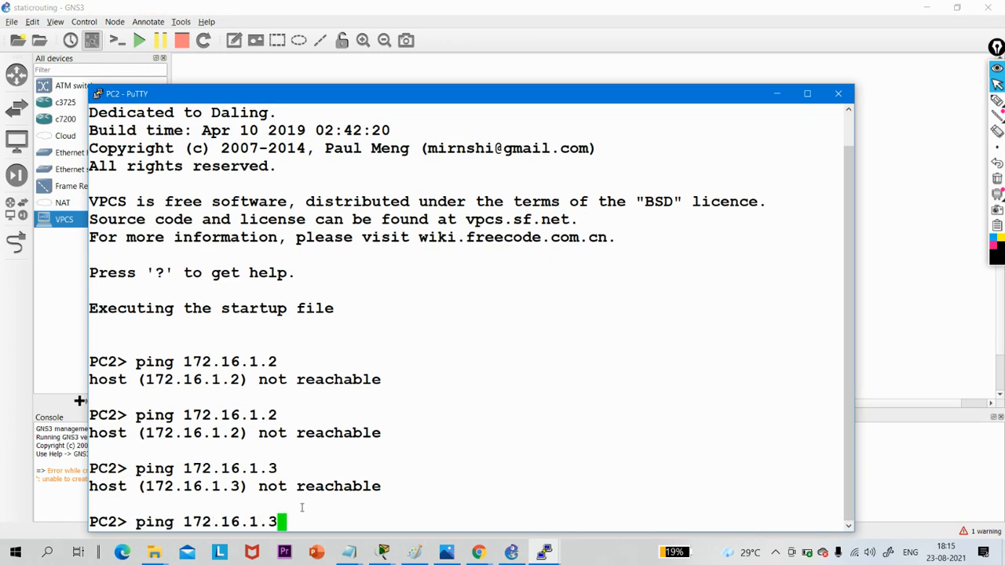
pyautogui.press('BackSpace')
pyautogui.press('BackSpace')
pyautogui.press('BackSpace')
pyautogui.press('BackSpace')
pyautogui.press('BackSpace')
pyautogui.press('BackSpace')
pyautogui.press('BackSpace')
pyautogui.press('BackSpace')
pyautogui.press('BackSpace')
pyautogui.press('BackSpace')
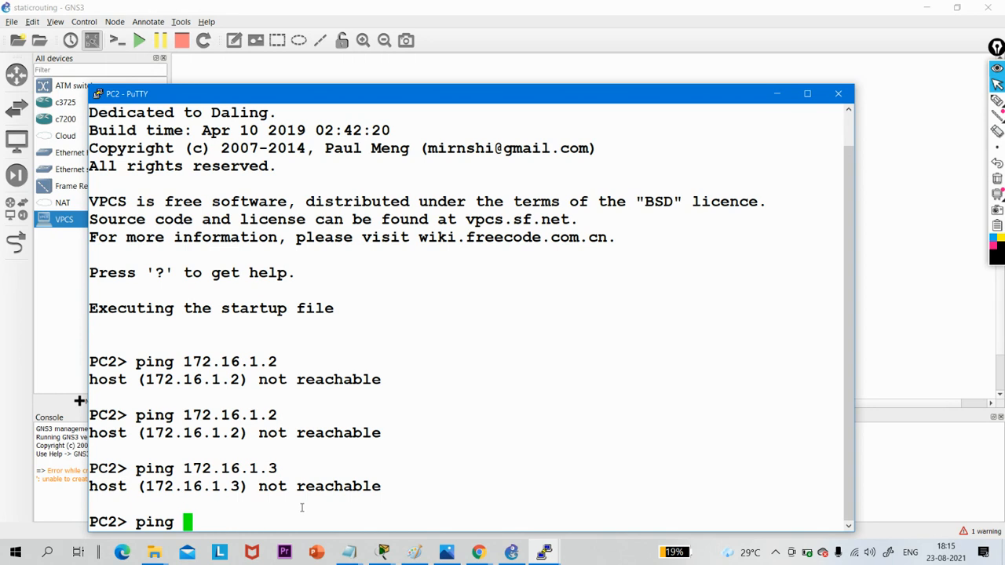
pyautogui.write('10.0.0.')
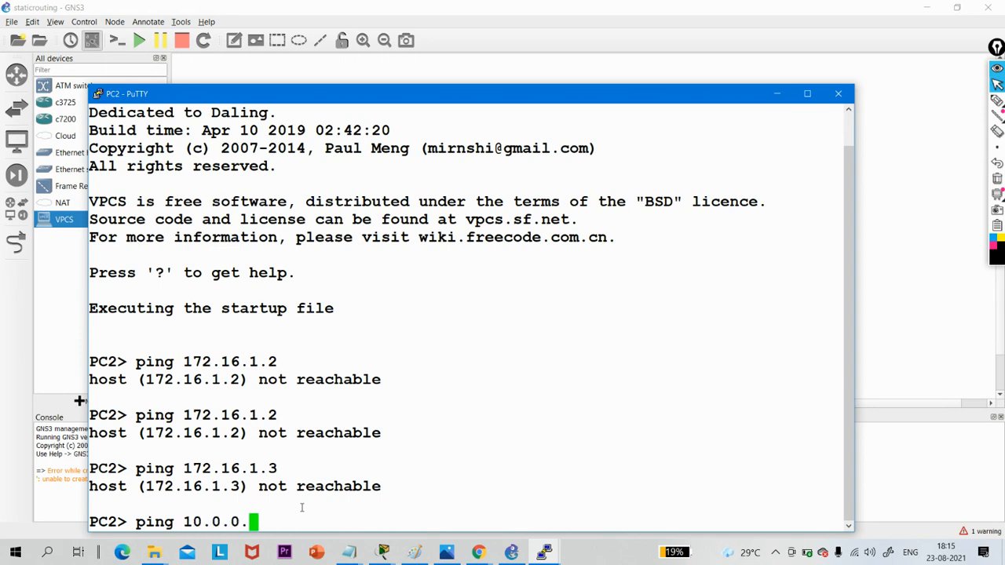
pyautogui.write('1')
pyautogui.press('Return')
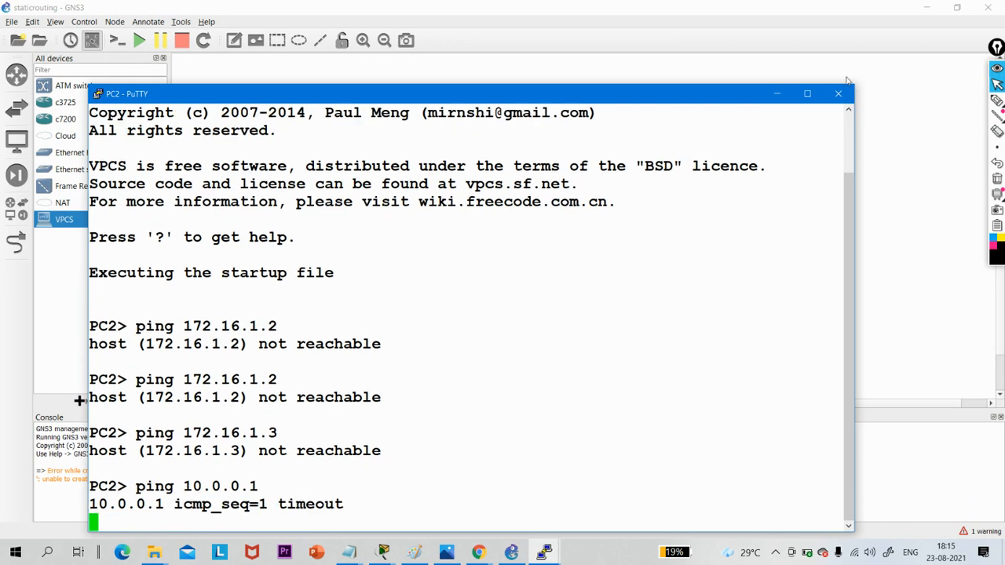
pyautogui.click(776, 94)
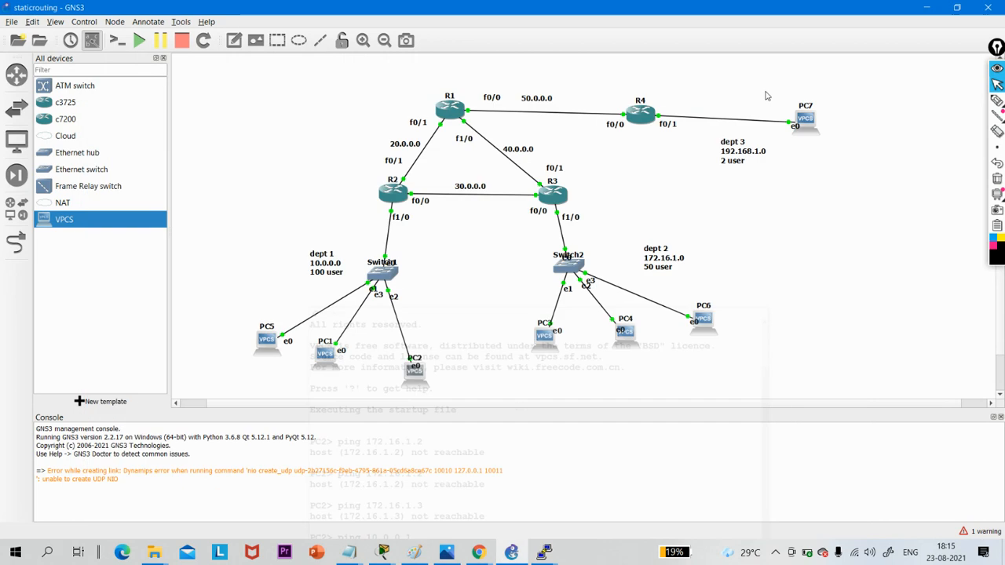
# - Open router R2's console and exit global configuration mode
pyautogui.doubleClick(396, 196)
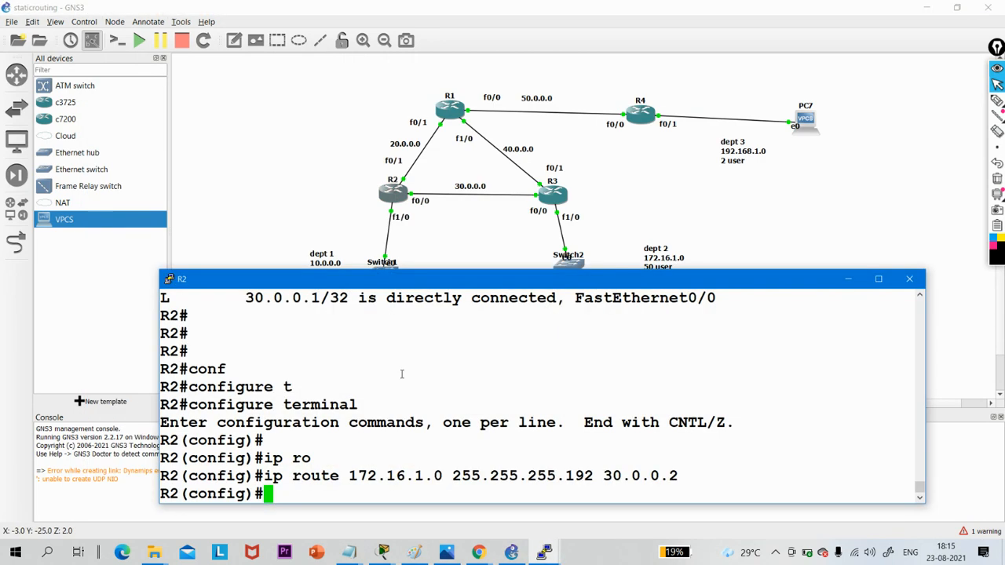
pyautogui.press('Return')
pyautogui.press('Return')
pyautogui.write('exi')
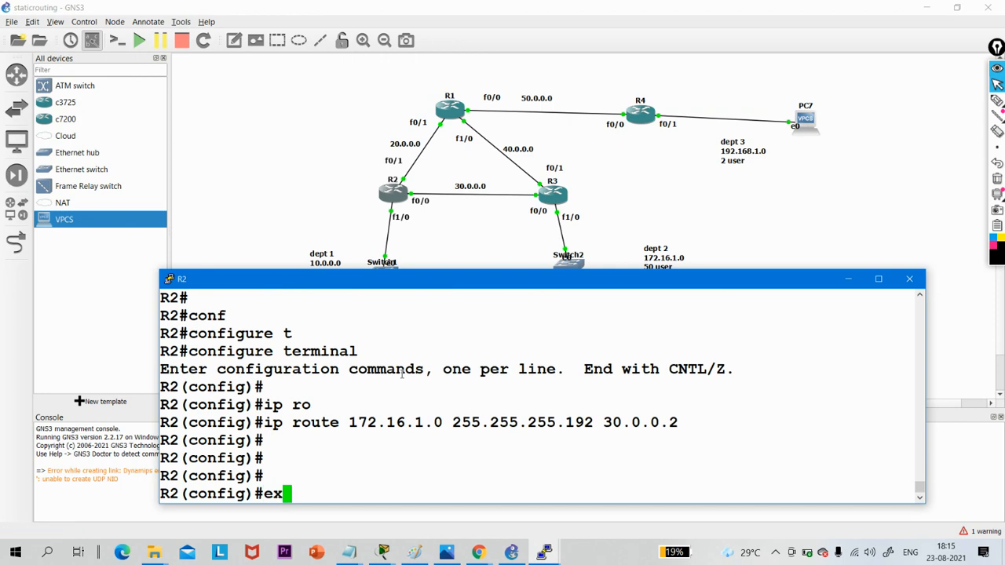
pyautogui.press('Return')
pyautogui.press('Return')
# - Show R2's IP routing table, examine it in the maximized console, and minimize the console
pyautogui.write('s')
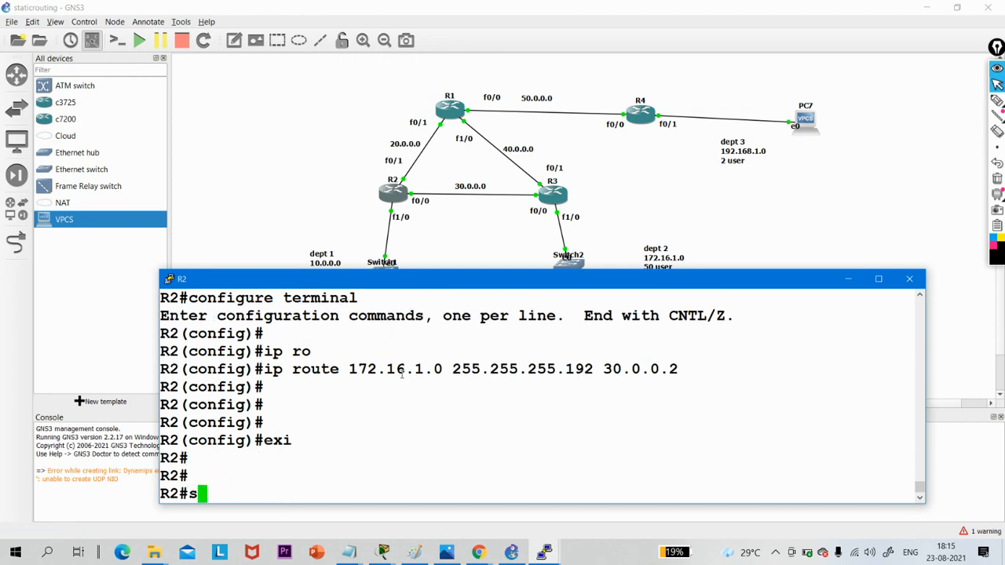
pyautogui.write('how ip r')
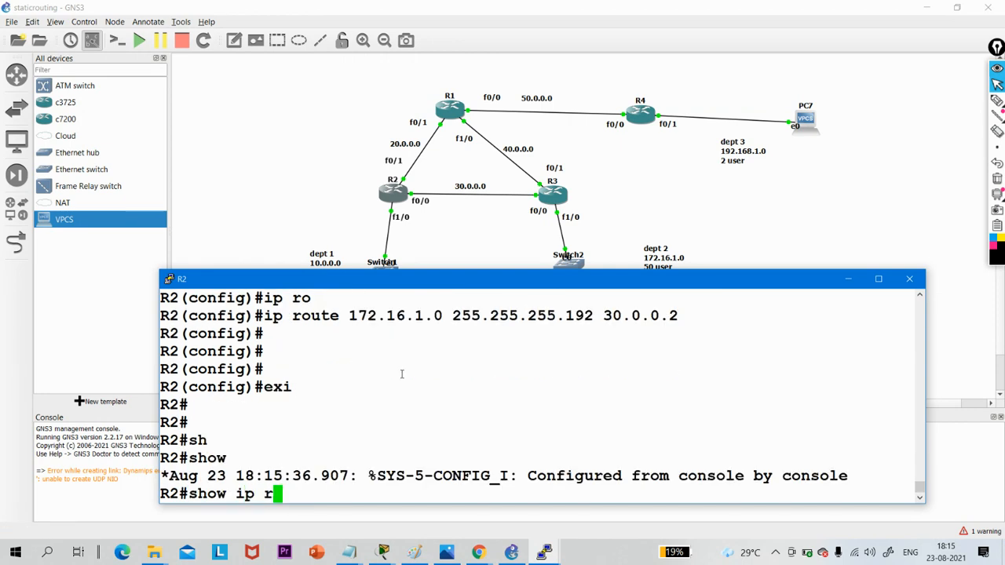
pyautogui.write('ou')
pyautogui.press('Return')
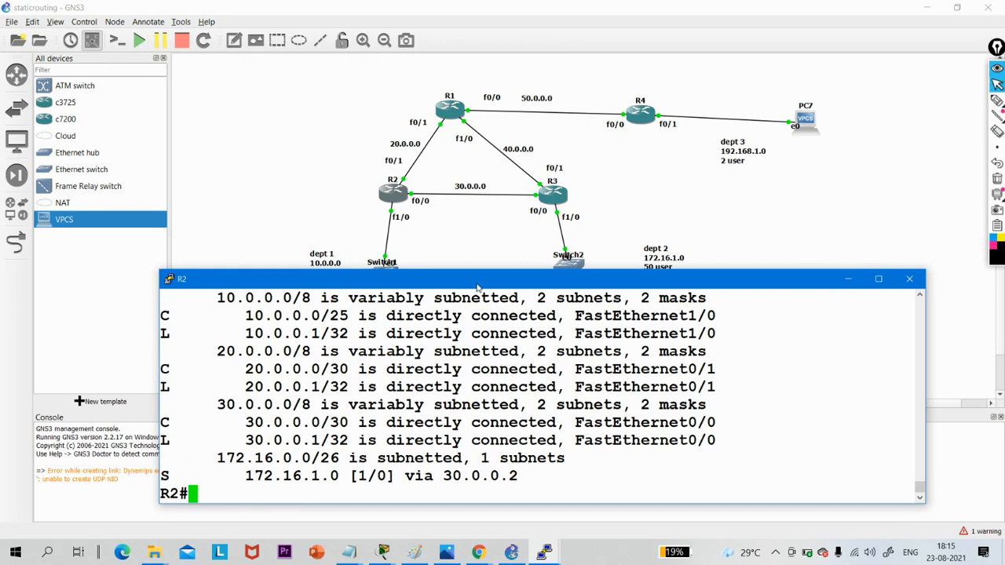
pyautogui.click(879, 279)
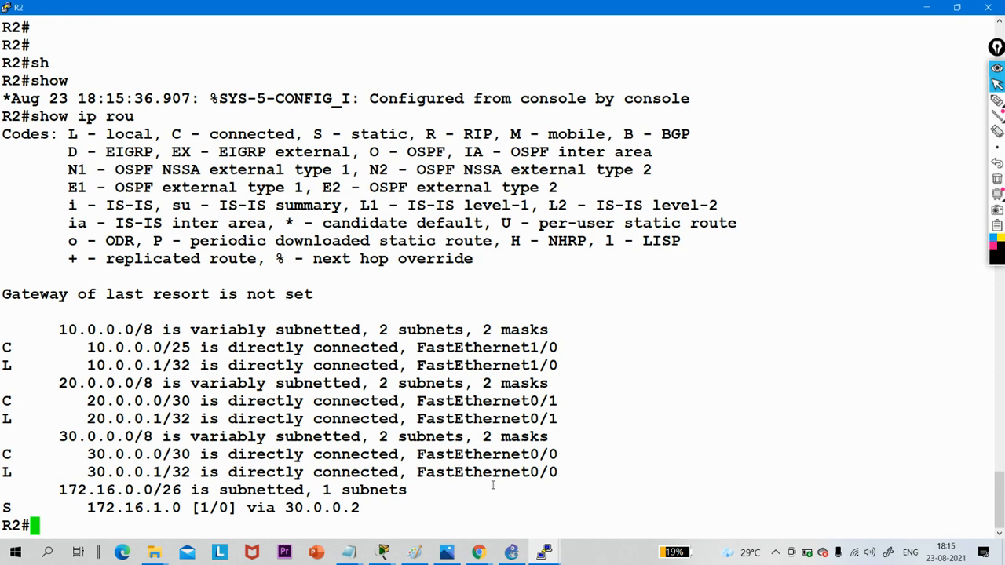
pyautogui.click(927, 8)
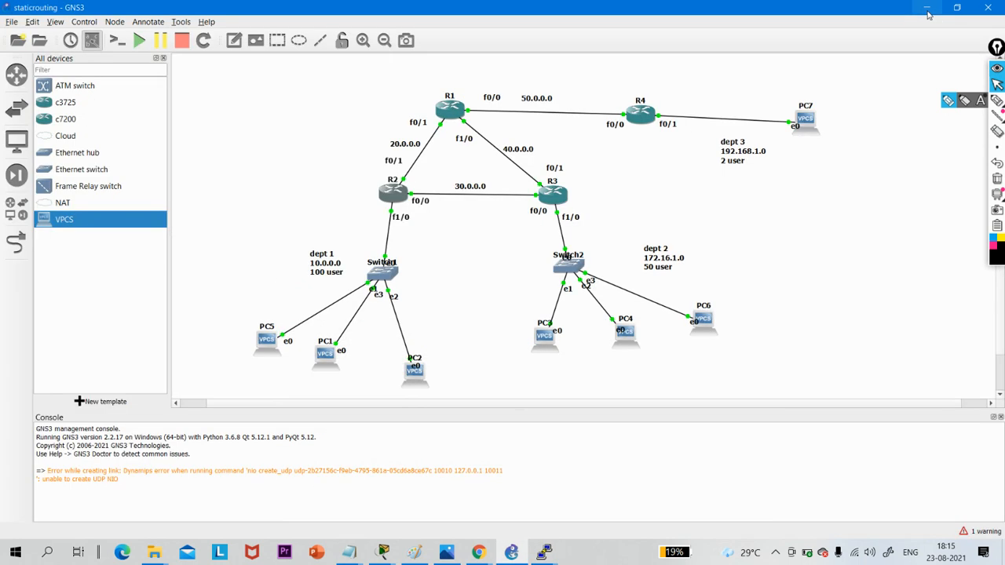
# - Open router R3's console and exit global configuration mode
pyautogui.doubleClick(565, 200)
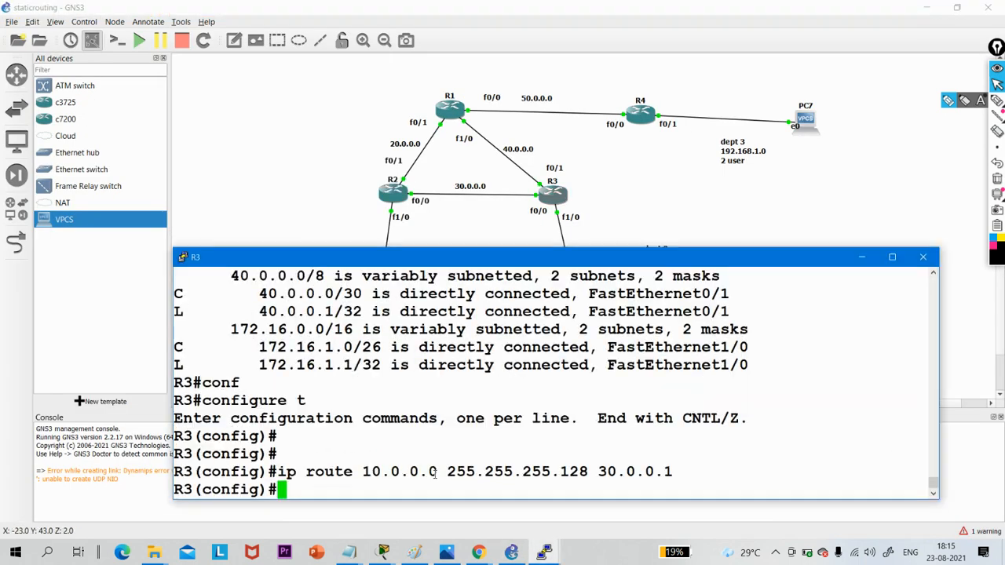
pyautogui.write('exi')
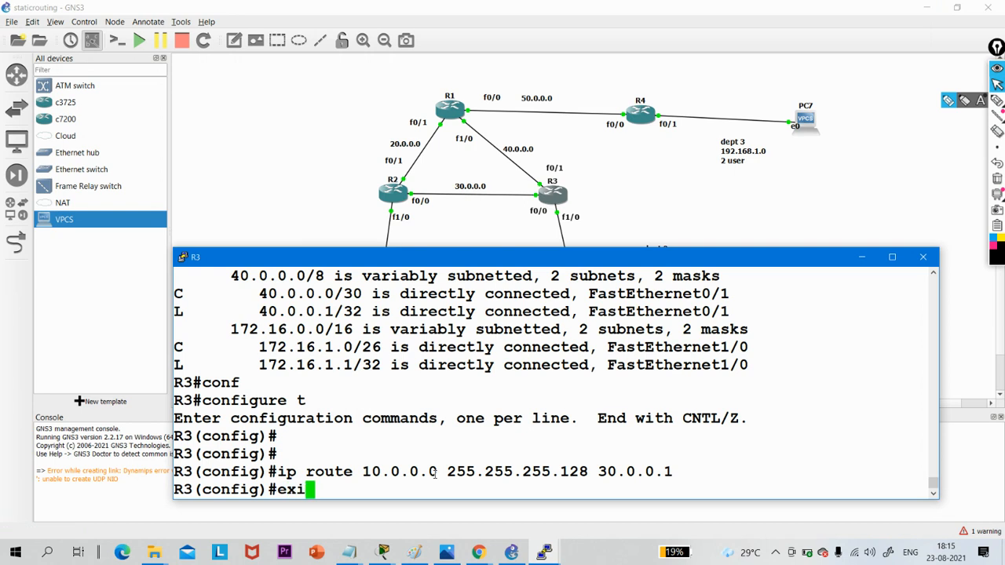
pyautogui.press('Return')
pyautogui.press('Return')
pyautogui.press('Return')
pyautogui.press('Return')
# - Run show ip route on R3, examine the routing table in the maximized console, and minimize the console
pyautogui.write('sh')
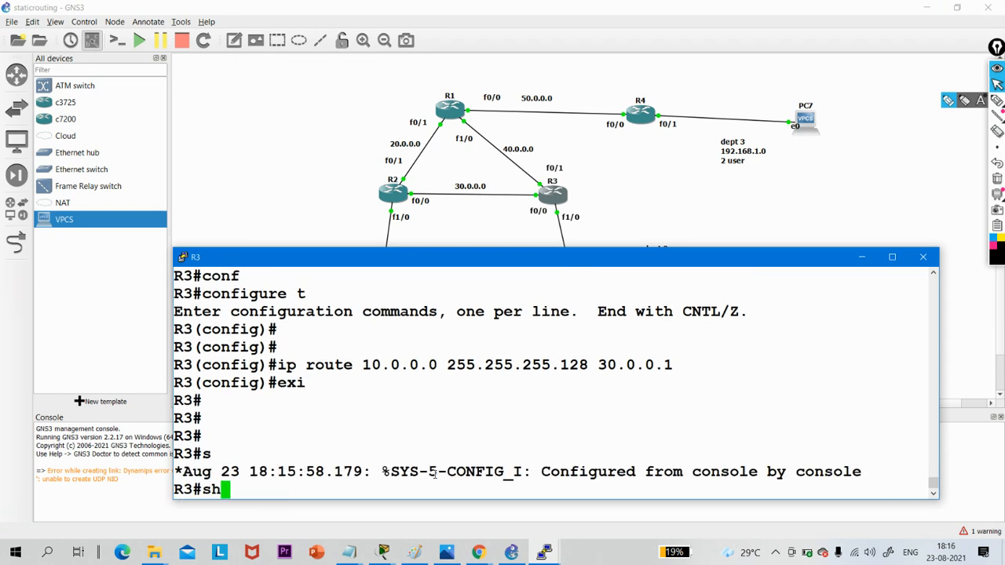
pyautogui.write('ow ip route')
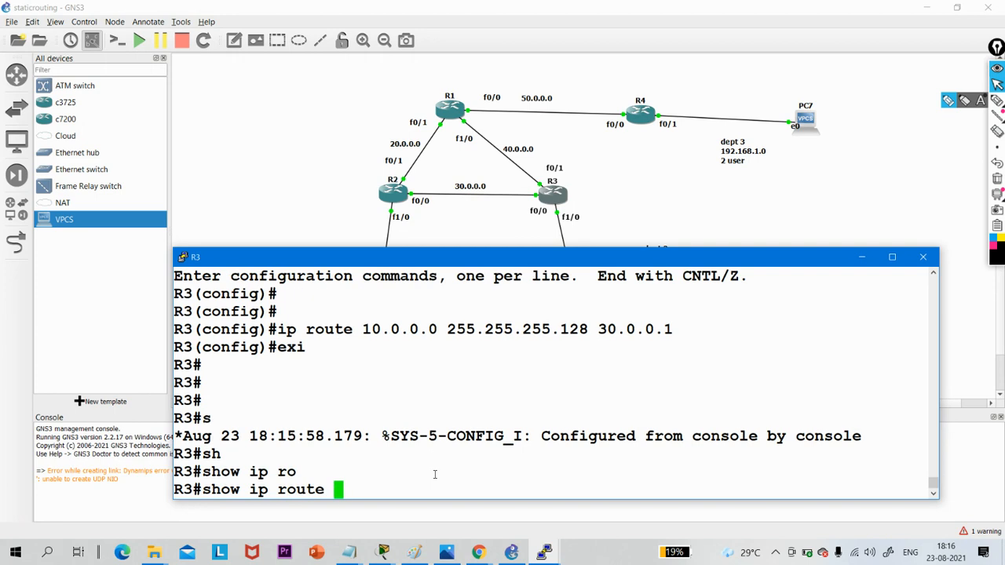
pyautogui.press('Return')
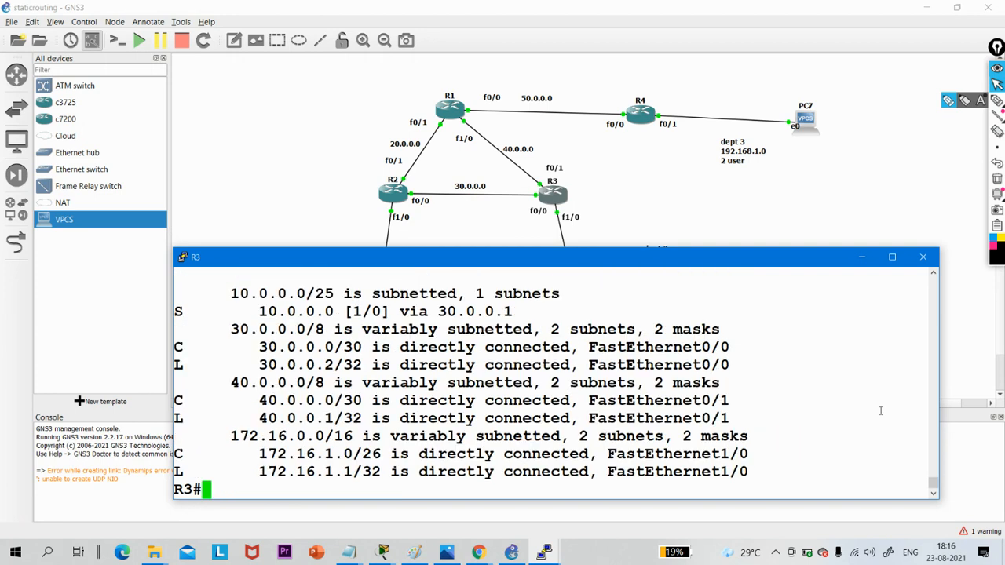
pyautogui.click(891, 258)
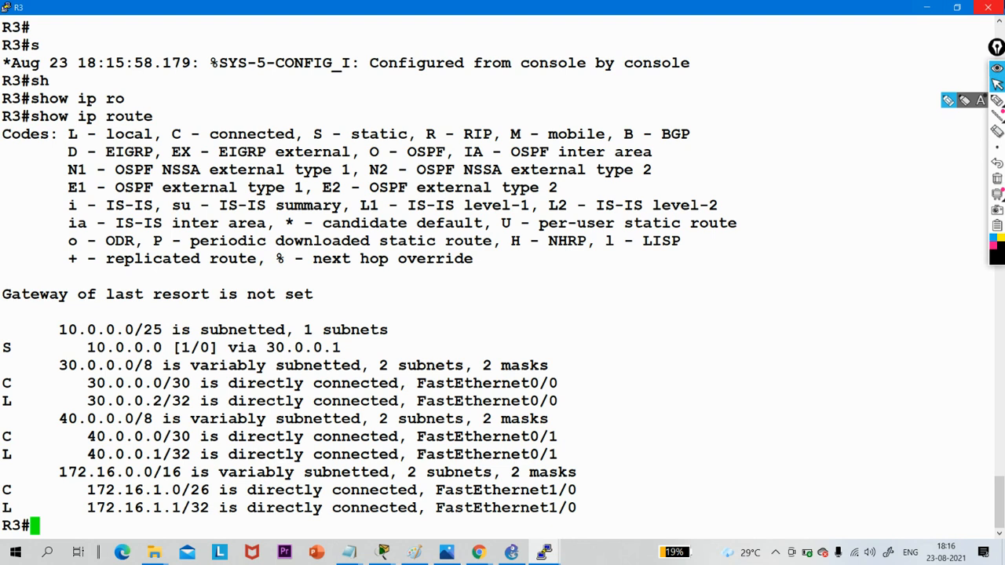
pyautogui.click(926, 8)
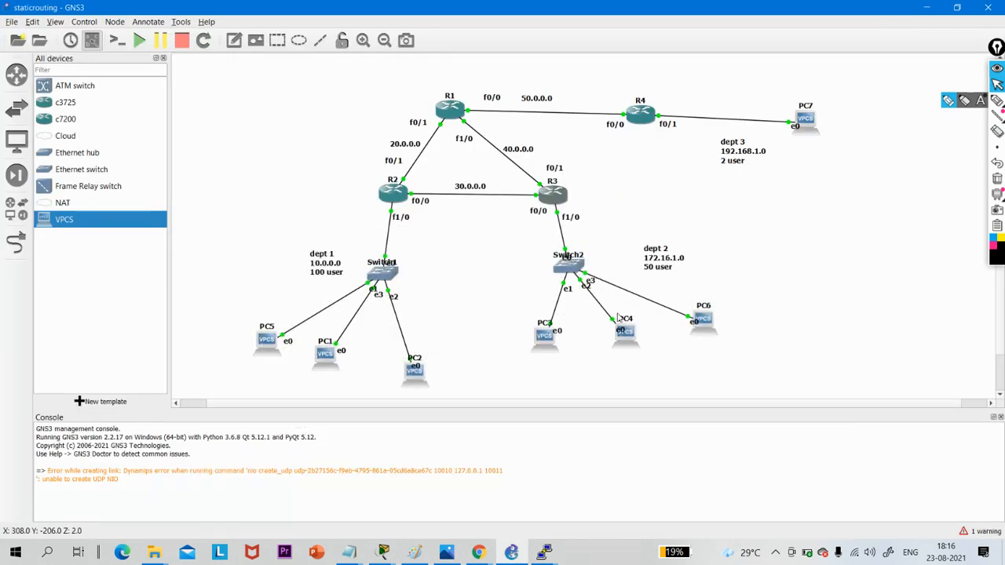
# - Open PC3's console and ping 10.0.0.3 twice
pyautogui.doubleClick(545, 339)
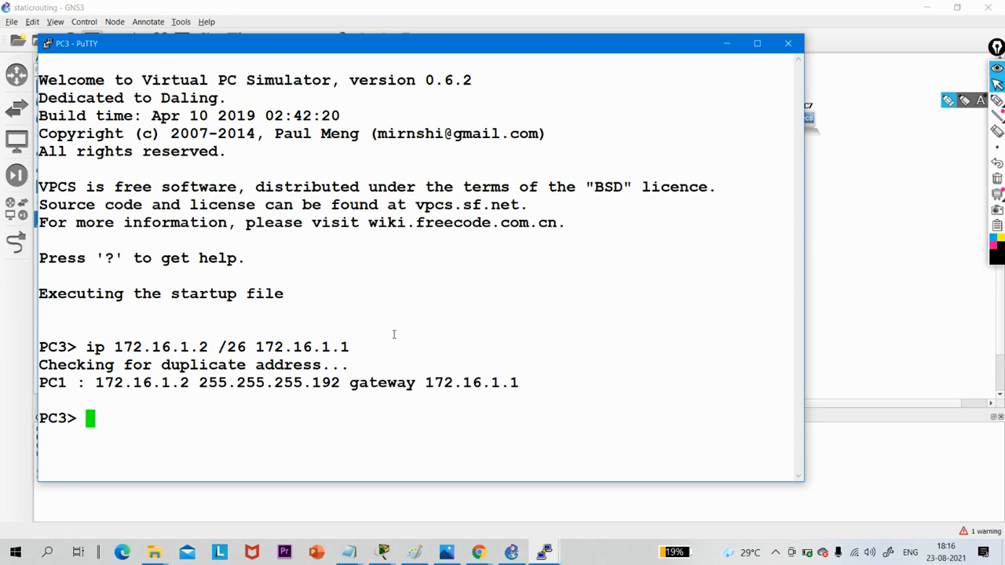
pyautogui.write('ping 10.0.0.')
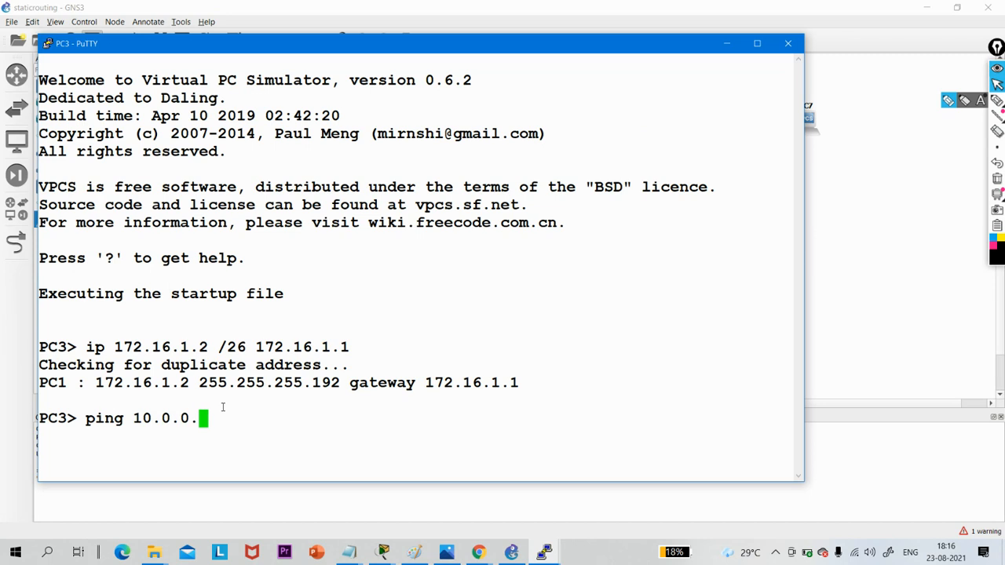
pyautogui.write('3')
pyautogui.press('Return')
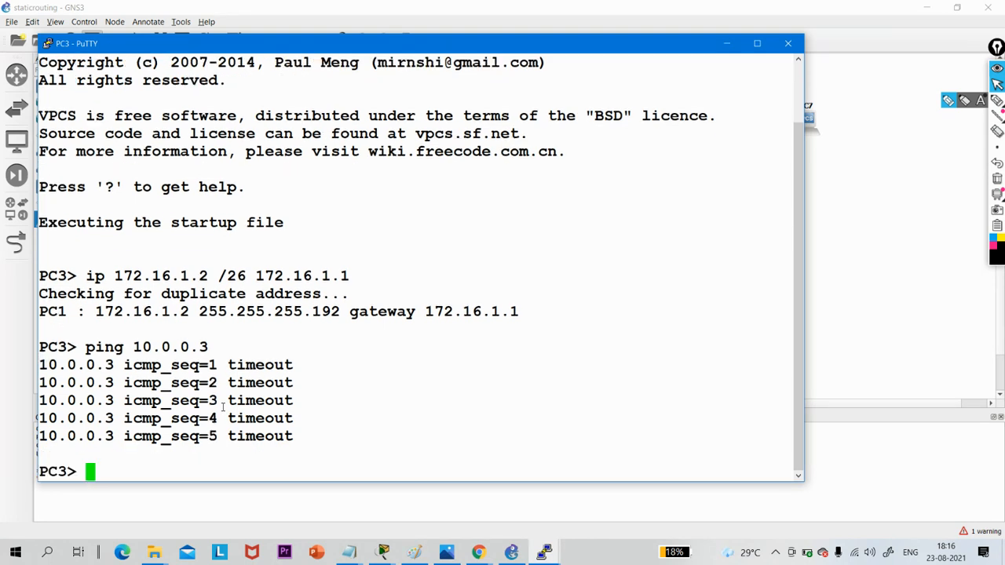
pyautogui.press('Up')
pyautogui.press('Return')
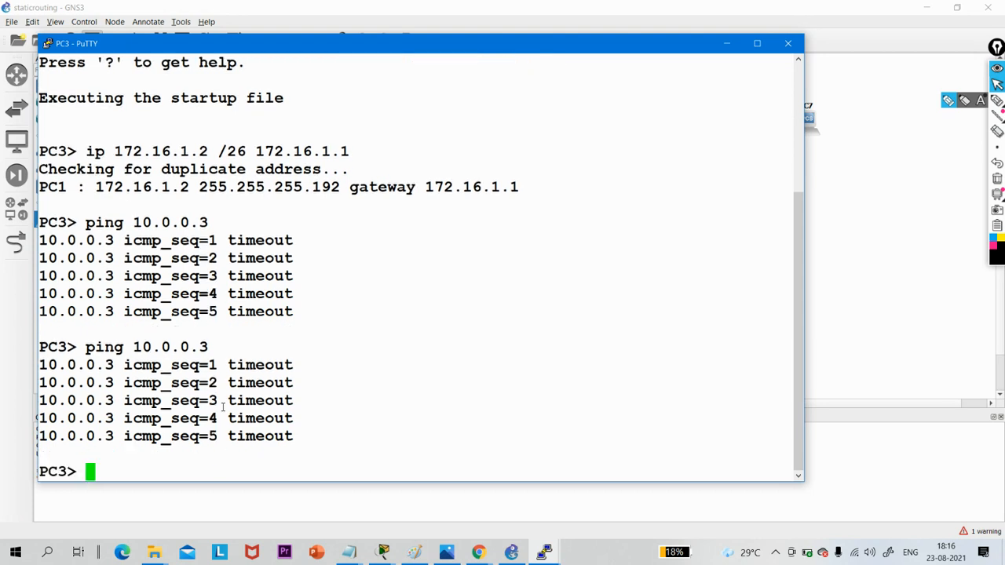
# - Ping PC3's gateway 172.16.1.1 from its console
pyautogui.press('Up')
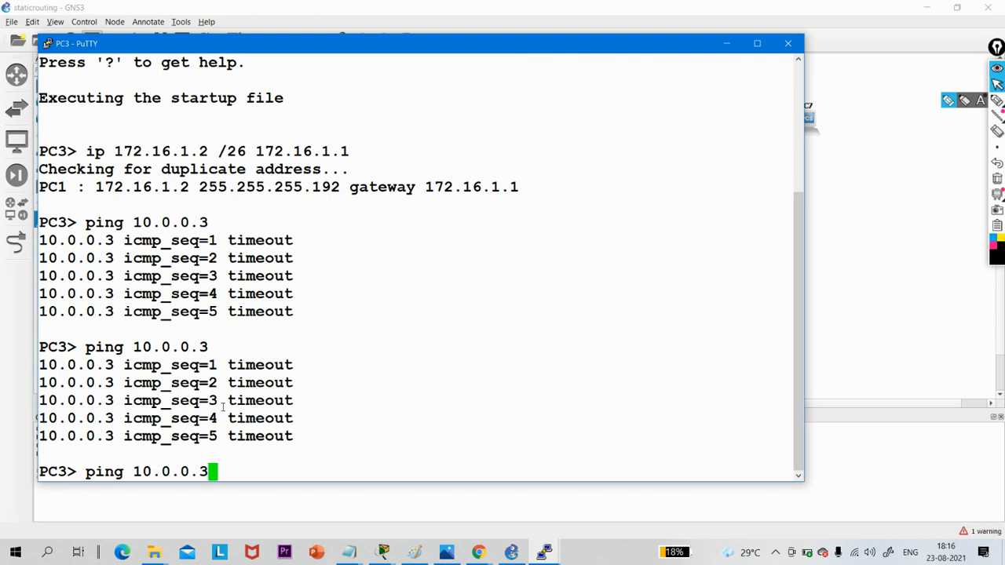
pyautogui.press('BackSpace')
pyautogui.press('BackSpace')
pyautogui.press('BackSpace')
pyautogui.press('BackSpace')
pyautogui.press('BackSpace')
pyautogui.press('BackSpace')
pyautogui.press('BackSpace')
pyautogui.press('BackSpace')
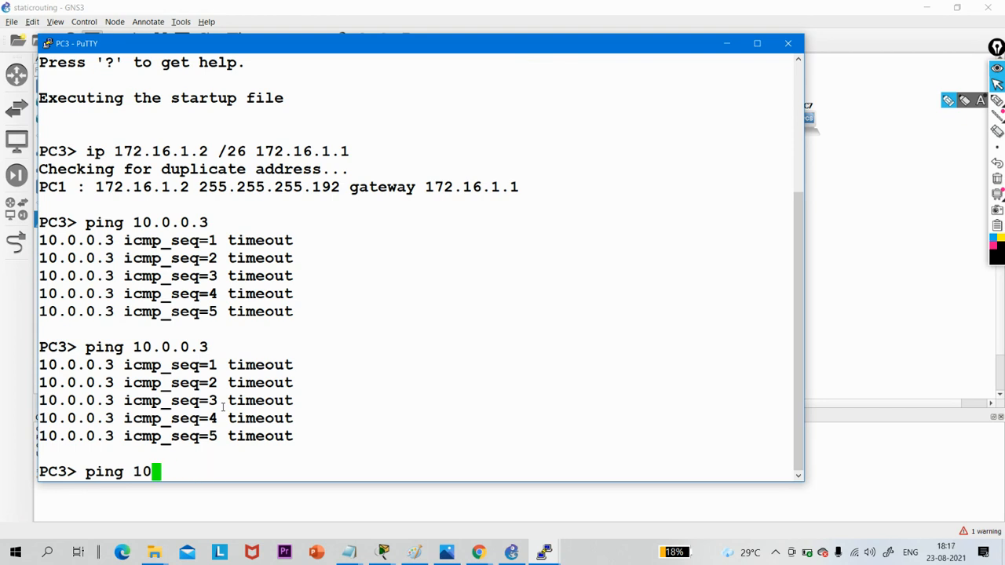
pyautogui.write('172.16.1.')
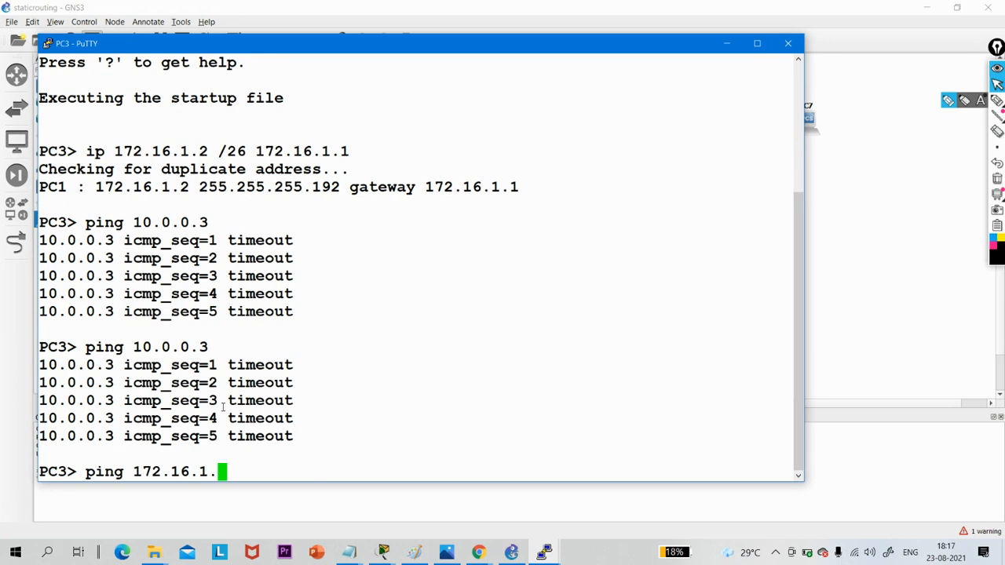
pyautogui.write('1')
pyautogui.press('Return')
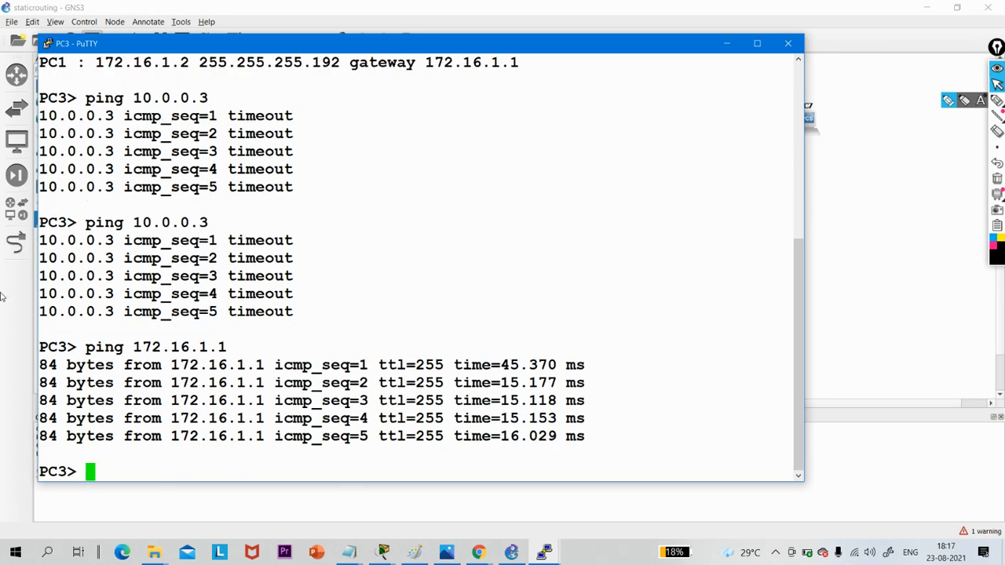
# - Ping R3's 30.0.0.2 address on the R2–R3 link from PC3
pyautogui.press('Up')
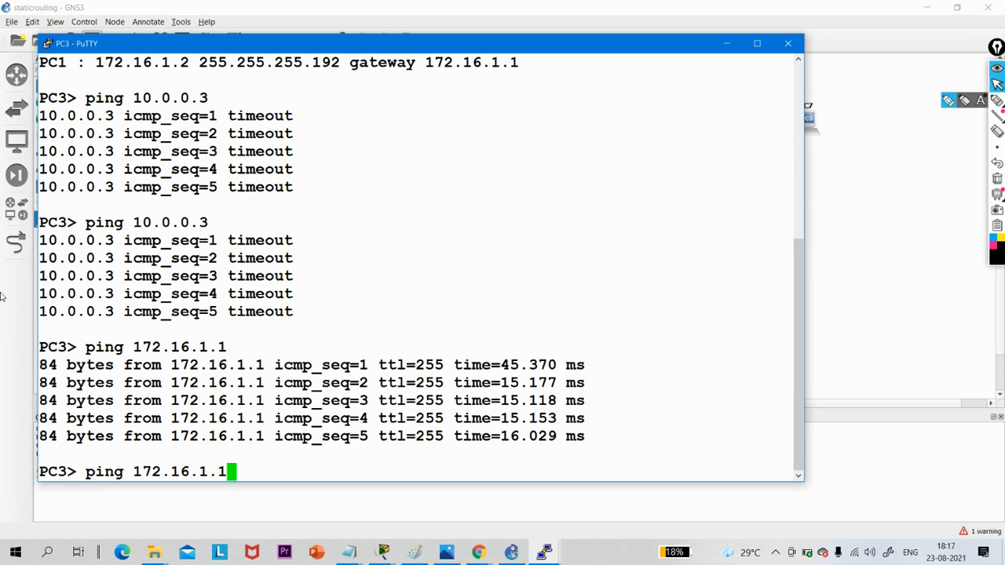
pyautogui.press('BackSpace')
pyautogui.press('BackSpace')
pyautogui.press('BackSpace')
pyautogui.press('BackSpace')
pyautogui.press('BackSpace')
pyautogui.press('BackSpace')
pyautogui.press('BackSpace')
pyautogui.press('BackSpace')
pyautogui.press('BackSpace')
pyautogui.press('BackSpace')
pyautogui.press('BackSpace')
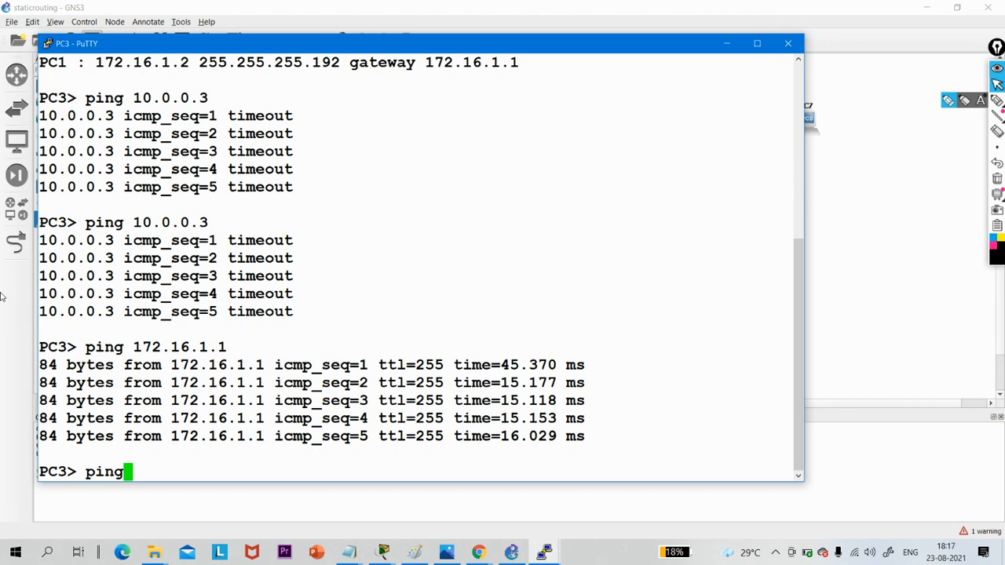
pyautogui.write('30.0.0.')
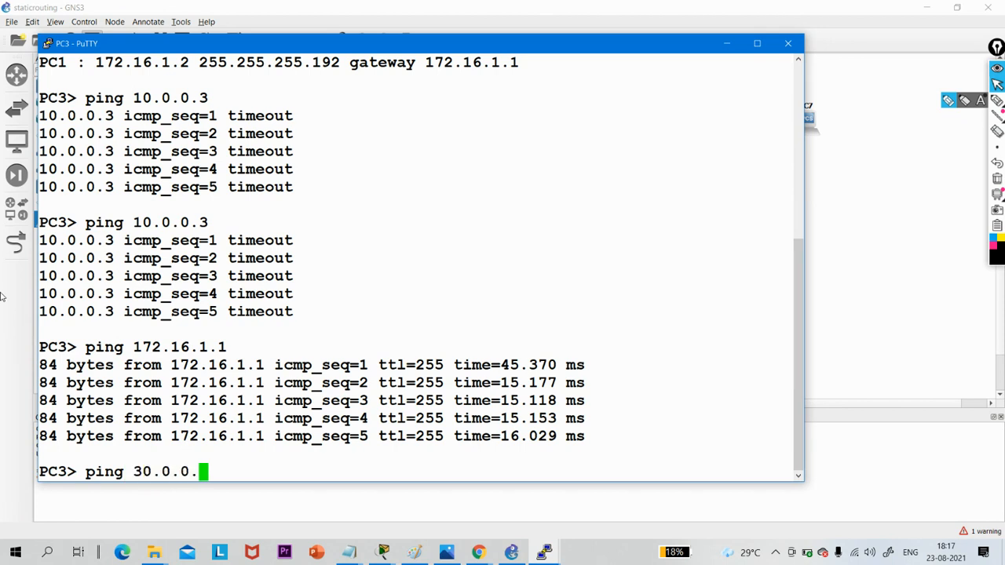
pyautogui.write('2')
pyautogui.press('Return')
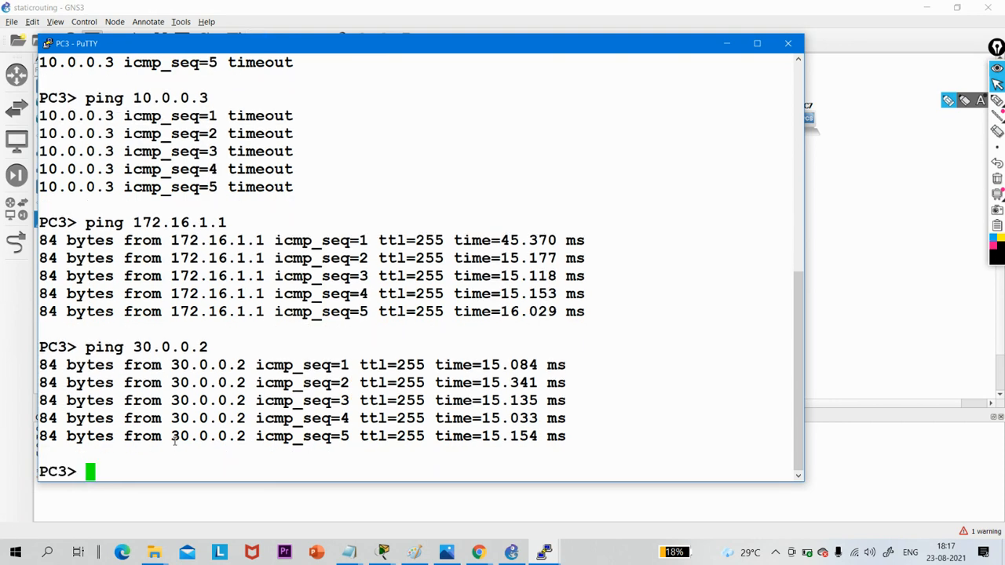
# - Ping R2's 30.0.0.1 address on the R2–R3 link from PC3
pyautogui.press('Up')
pyautogui.press('BackSpace')
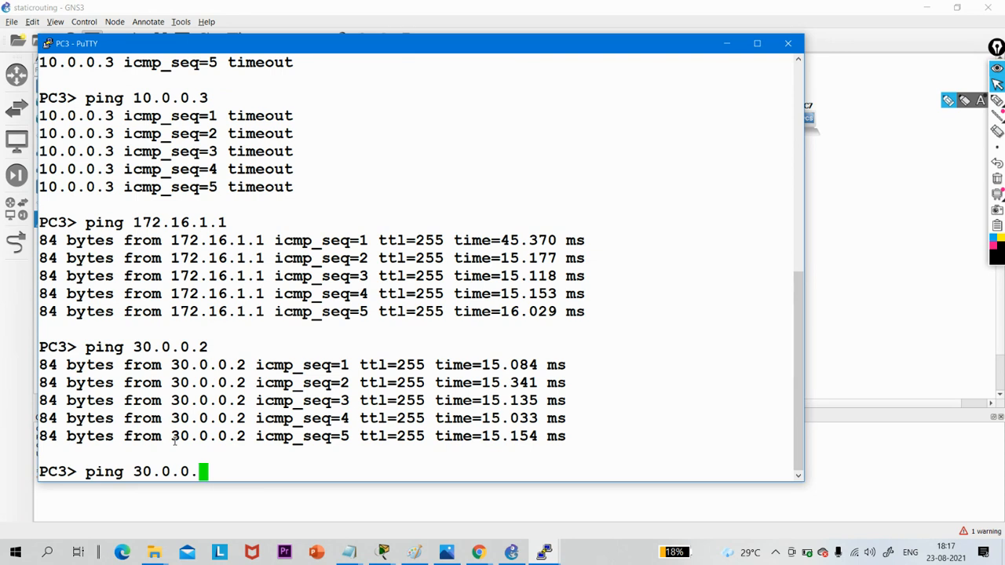
pyautogui.write('1')
pyautogui.press('Return')
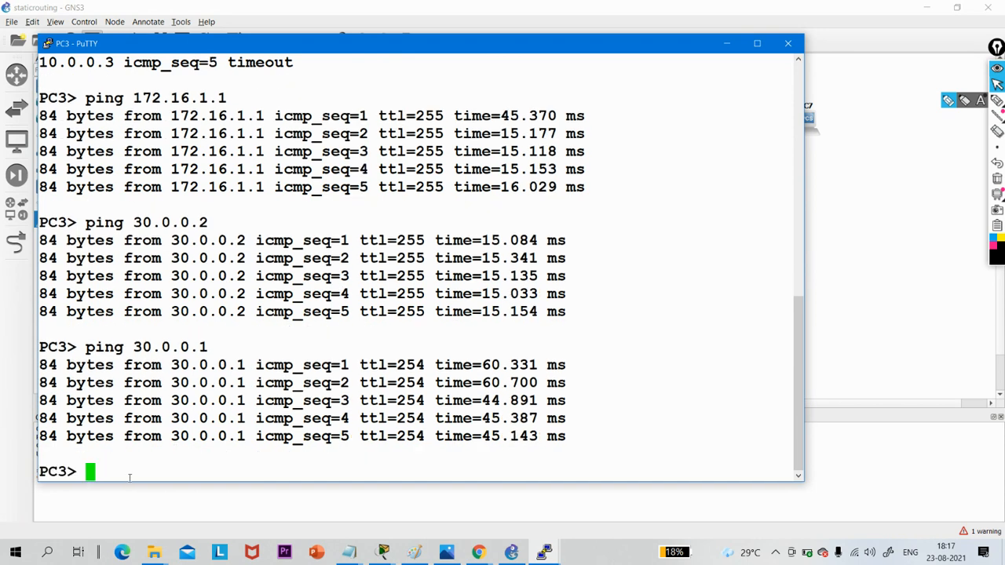
pyautogui.write('sh')
pyautogui.write('ip rt')
pyautogui.press('BackSpace')
pyautogui.press('BackSpace')
pyautogui.press('BackSpace')
pyautogui.press('BackSpace')
pyautogui.press('BackSpace')
pyautogui.write('oi')
pyautogui.press('BackSpace')
pyautogui.write('w ip r')
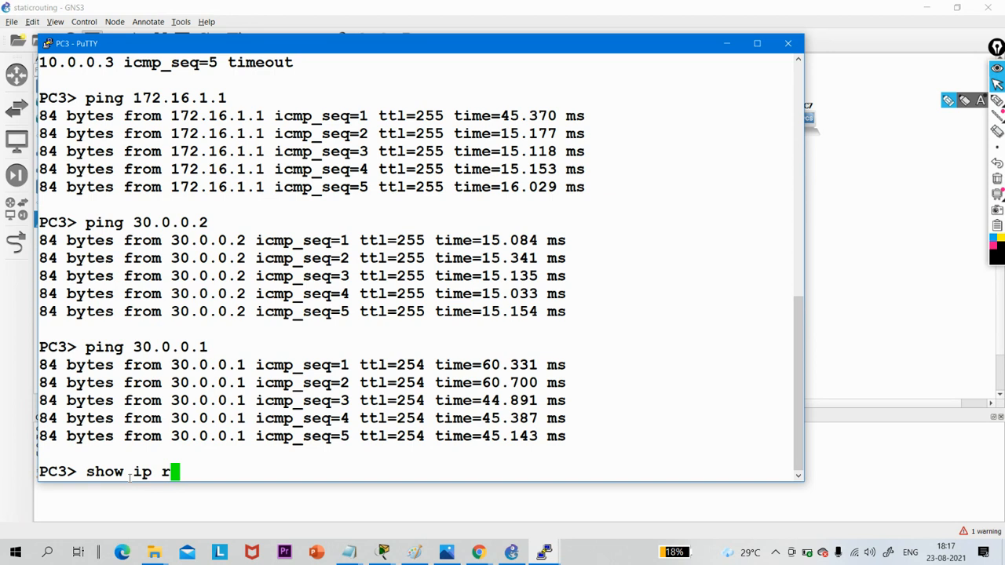
pyautogui.write('o')
pyautogui.press('BackSpace')
pyautogui.press('BackSpace')
pyautogui.press('BackSpace')
pyautogui.press('BackSpace')
pyautogui.press('BackSpace')
pyautogui.press('BackSpace')
pyautogui.press('BackSpace')
pyautogui.press('BackSpace')
pyautogui.press('BackSpace')
pyautogui.press('BackSpace')
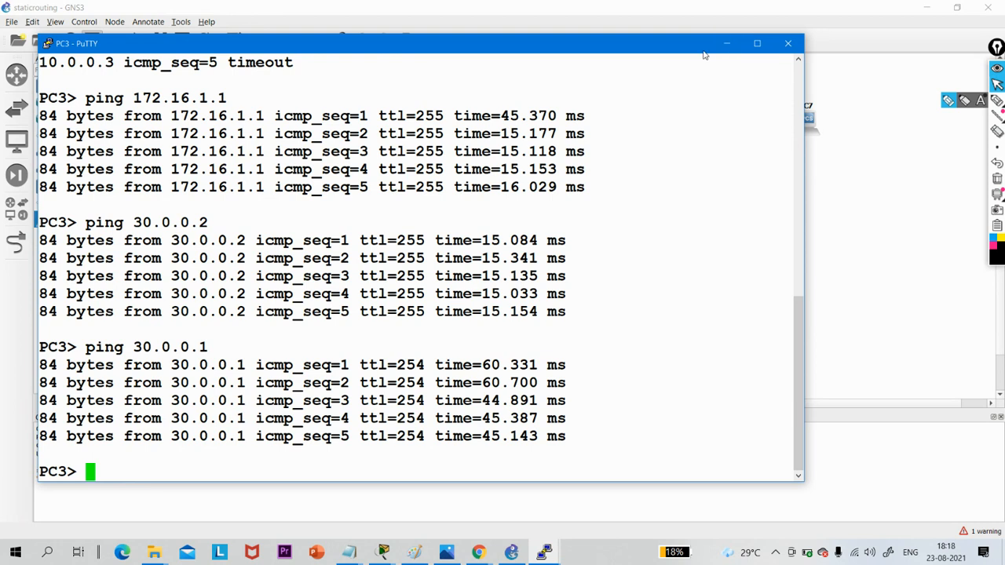
pyautogui.click(729, 44)
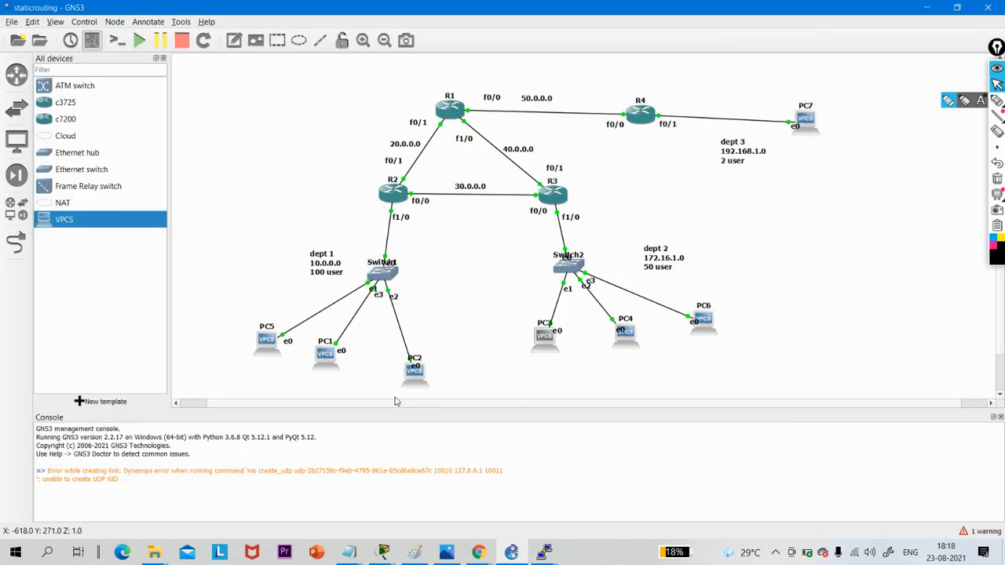
pyautogui.doubleClick(541, 347)
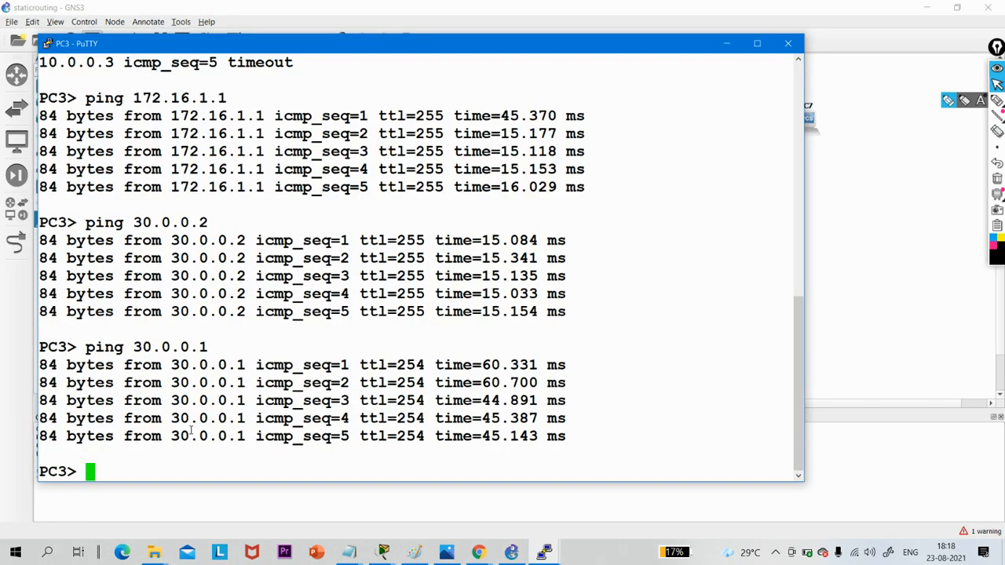
# - Run show ip on PC3 to check its IP configuration, and minimize the console
pyautogui.write('show ip')
pyautogui.press('Return')
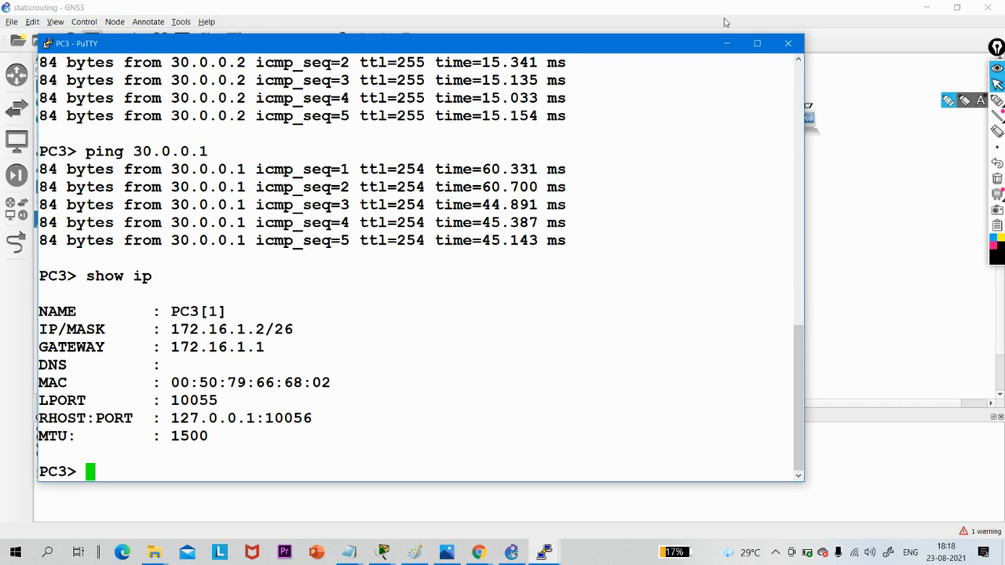
pyautogui.click(722, 42)
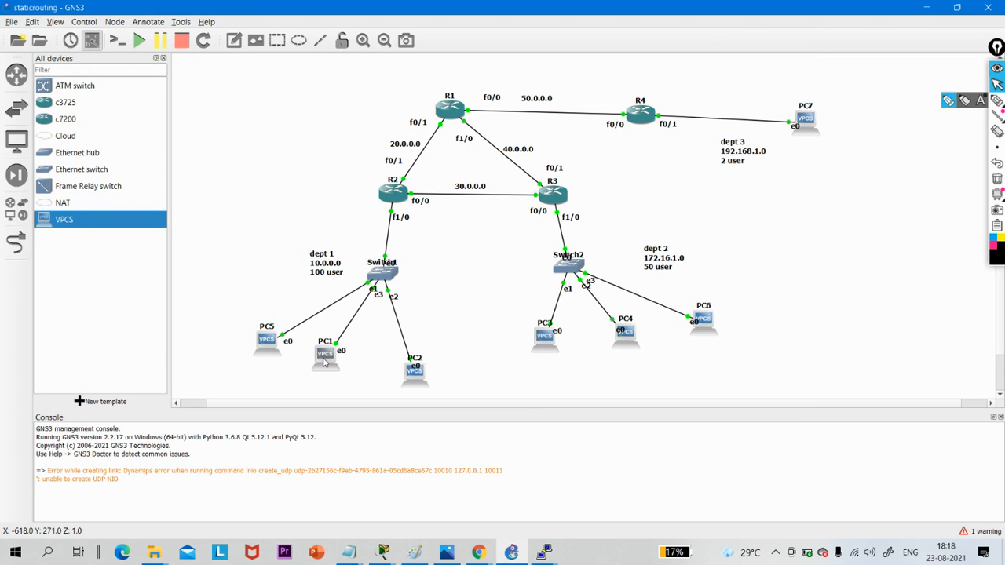
# - Open PC1's console and run show ip to check its IP configuration
pyautogui.doubleClick(323, 361)
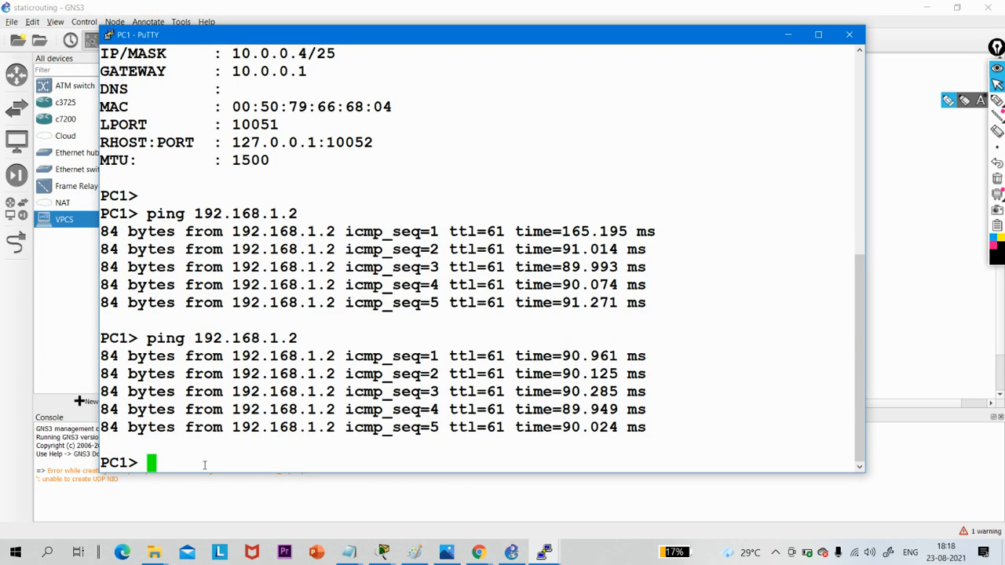
pyautogui.write('show ip')
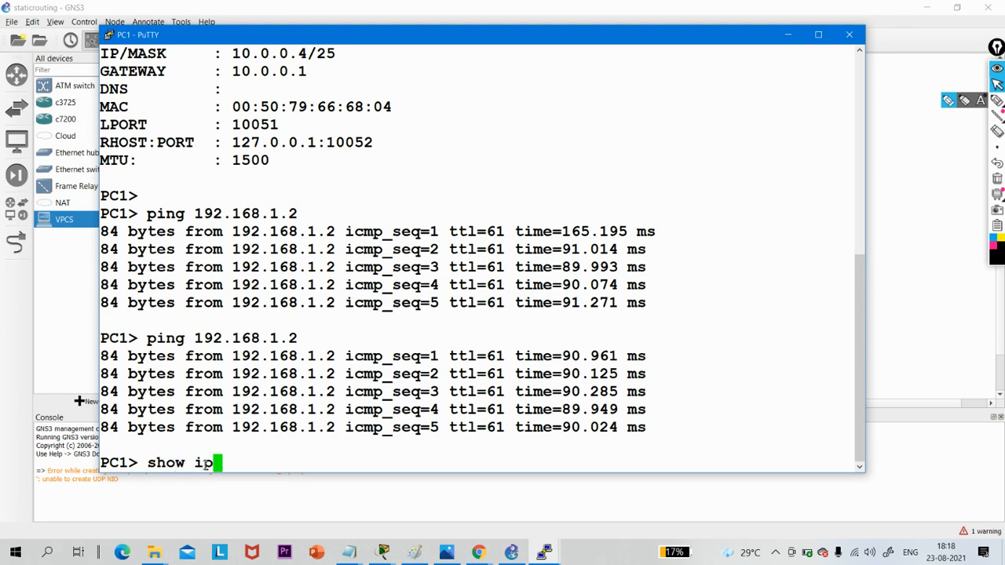
pyautogui.press('Return')
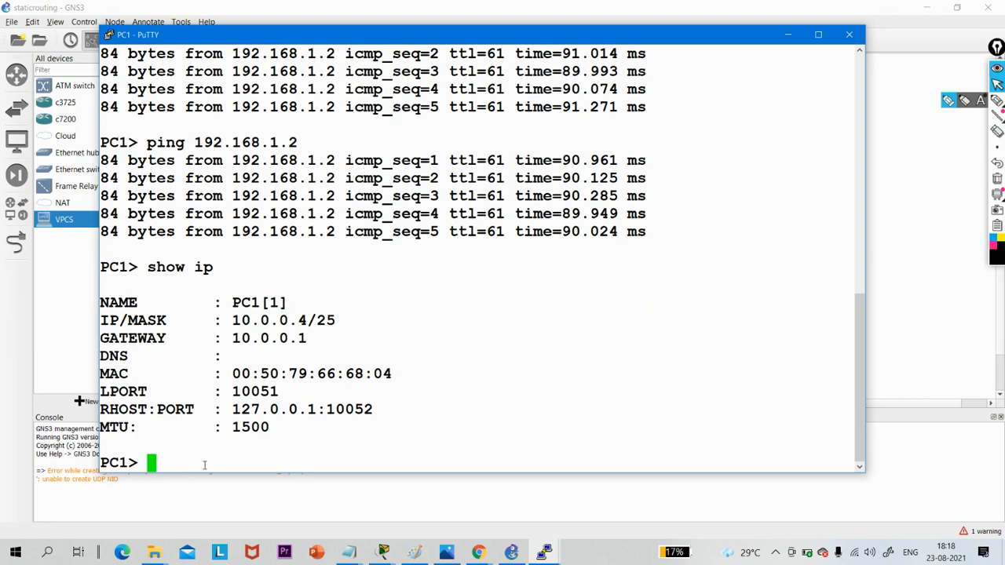
# - Ping PC3's address 172.16.1.2 from PC1 twice
pyautogui.write('ping 172.1')
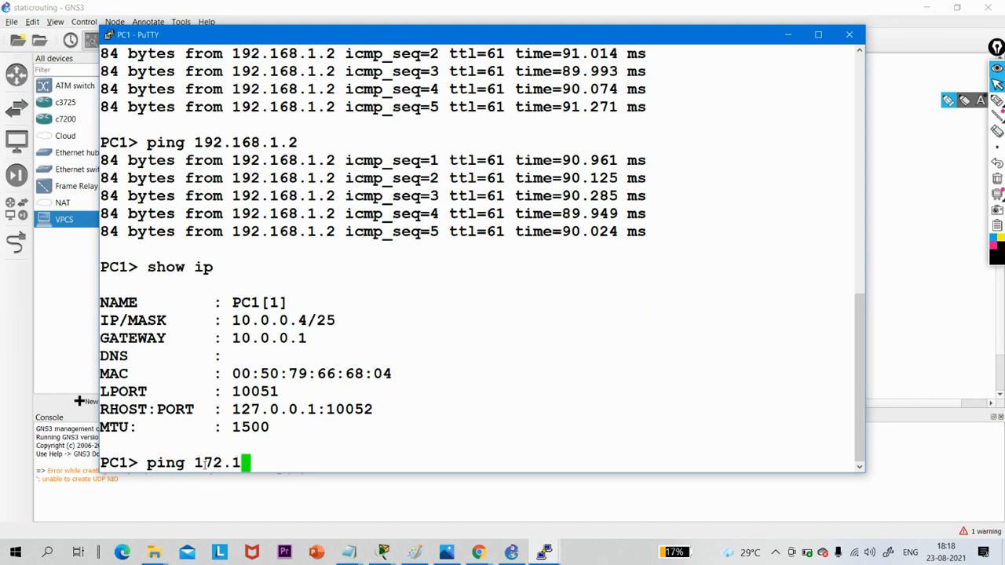
pyautogui.write('6.1.2')
pyautogui.press('Return')
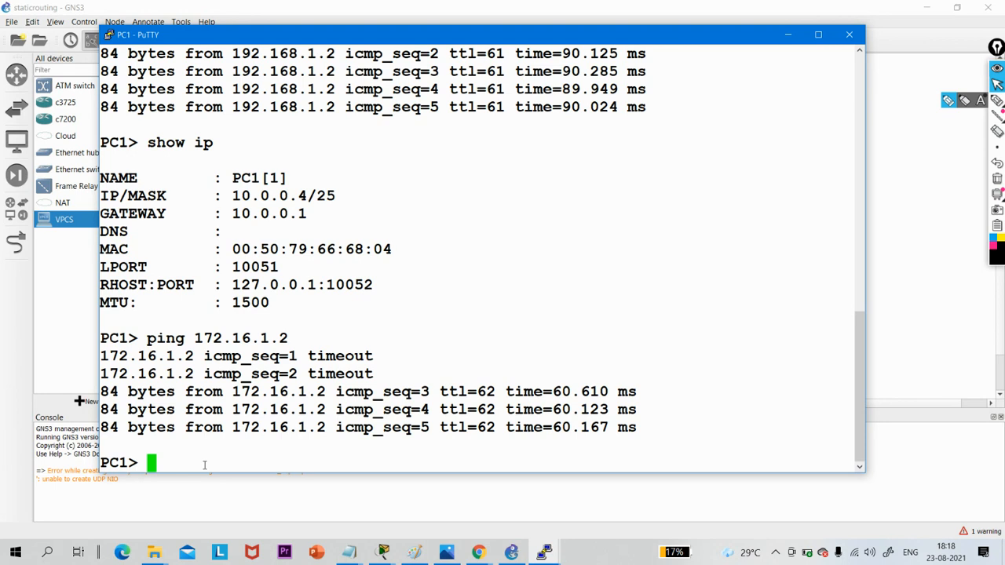
pyautogui.press('Up')
pyautogui.press('Return')
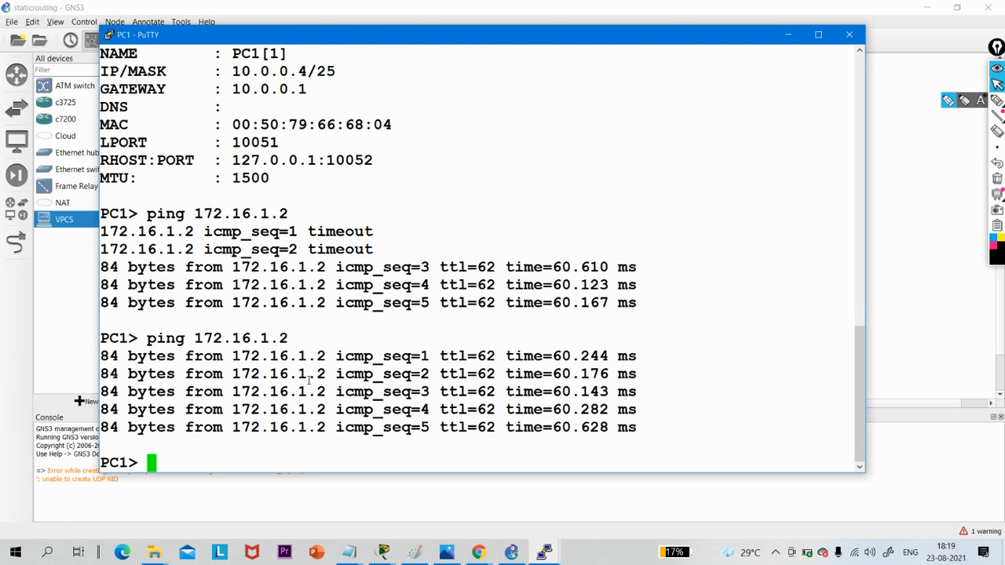
# - Review PC1's earlier IP setup and ping output in its console, and minimize the console
pyautogui.scroll(9, 372, 251)
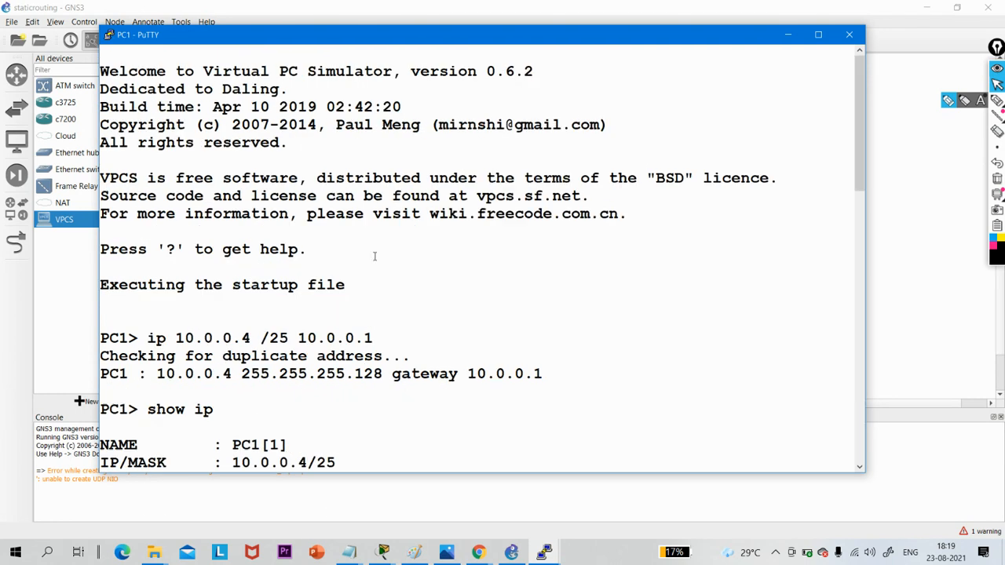
pyautogui.scroll(-4, 374, 256)
pyautogui.scroll(-4, 374, 256)
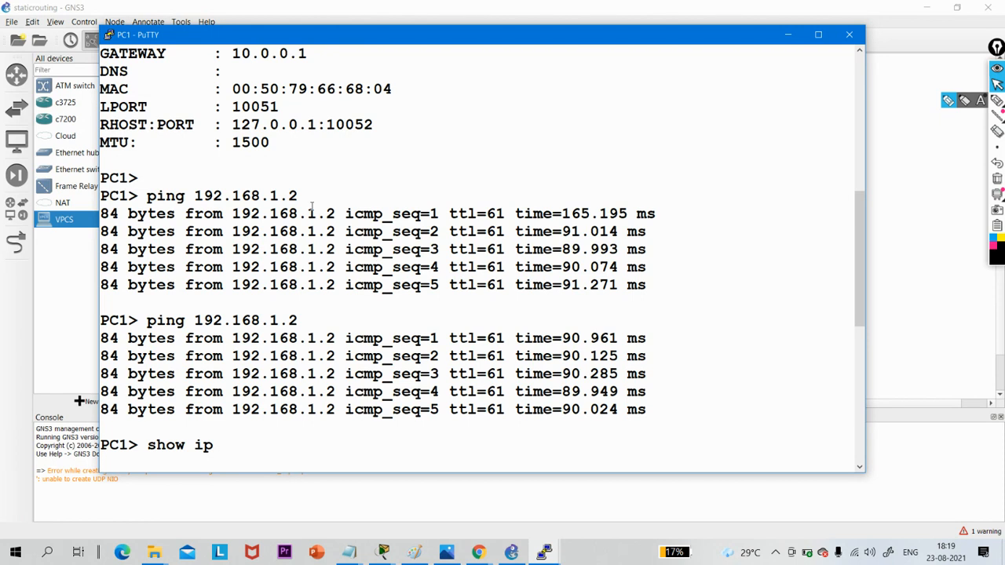
pyautogui.scroll(8, 397, 222)
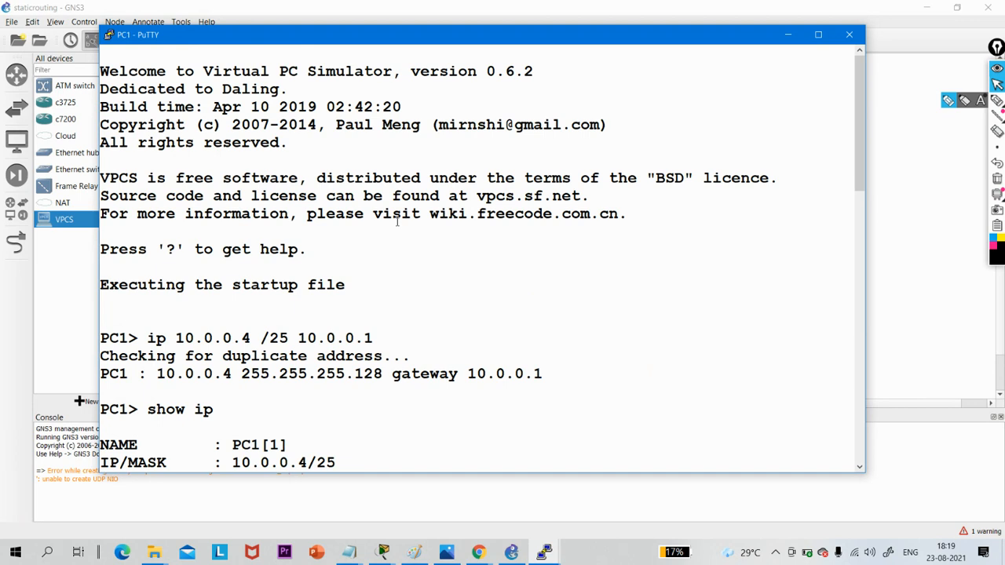
pyautogui.click(791, 34)
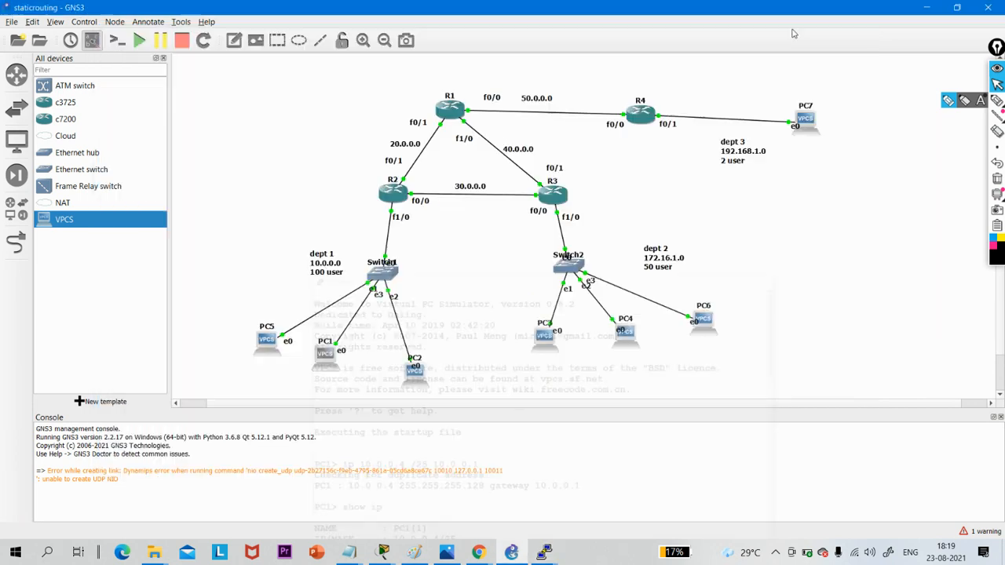
# - Reopen PC3's console, ping 10.0.0.2 in the dept 1 network, and highlight the ping output
pyautogui.doubleClick(536, 349)
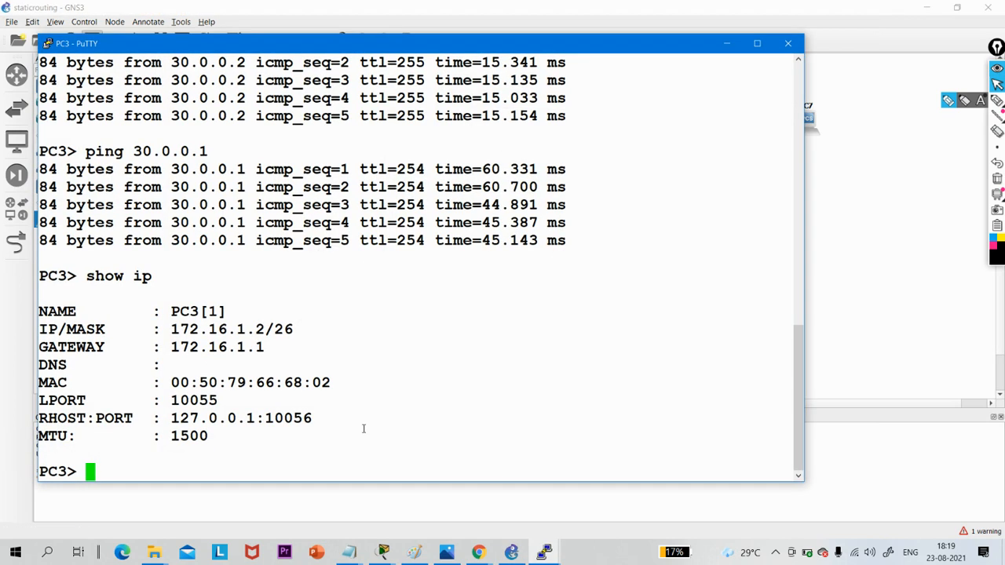
pyautogui.write('ping ')
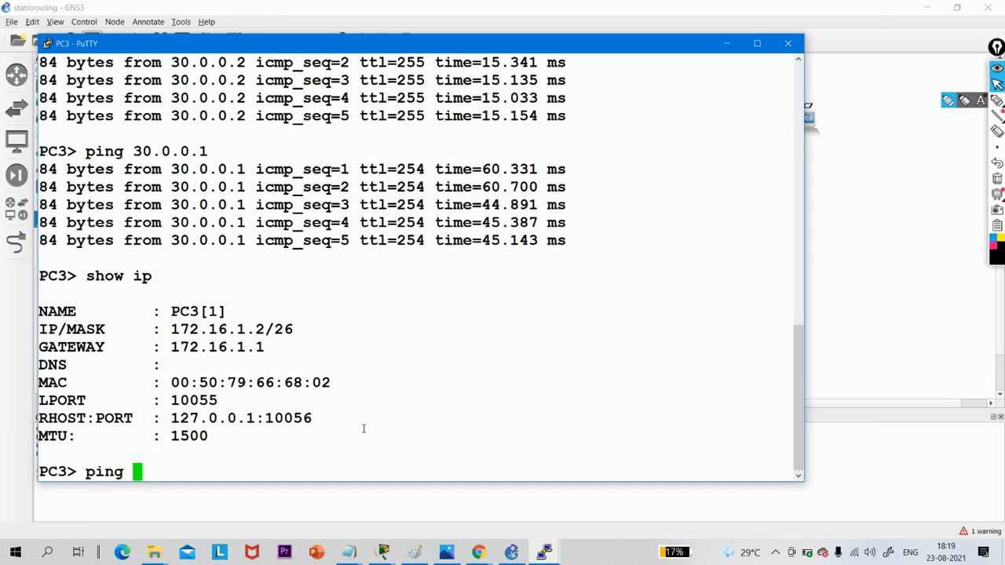
pyautogui.write('10.0.0.2')
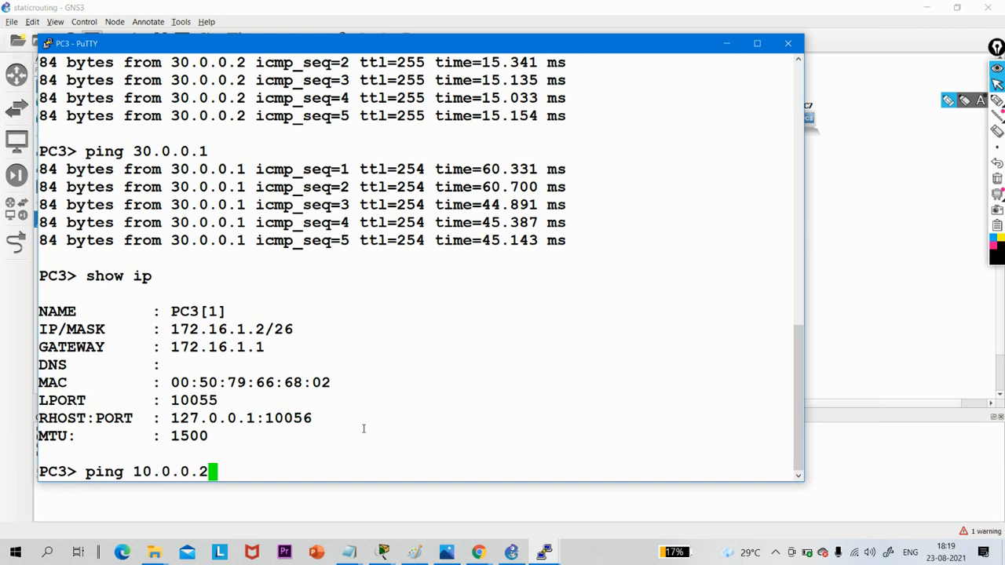
pyautogui.press('Return')
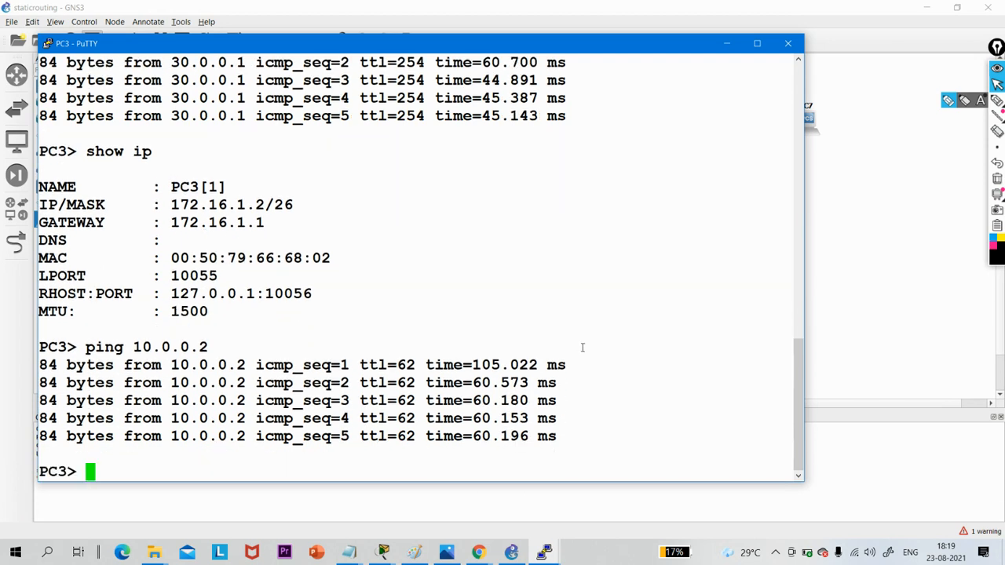
pyautogui.moveTo(574, 443); pyautogui.dragTo(134, 311)
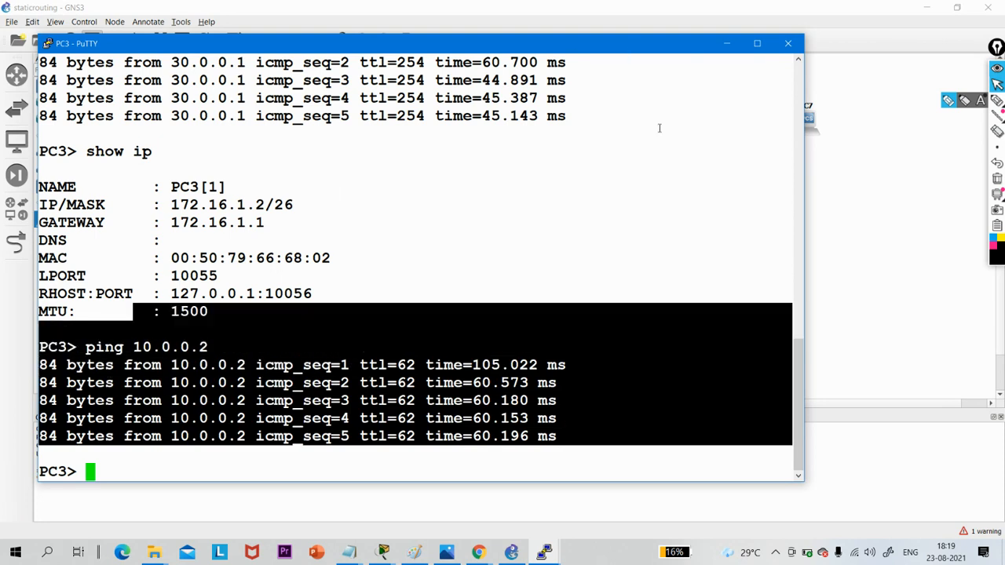
# - Minimize PC3's console and highlight the dept 1 and dept 2 networks with routers R2 and R3 in the topology
pyautogui.click(477, 554)
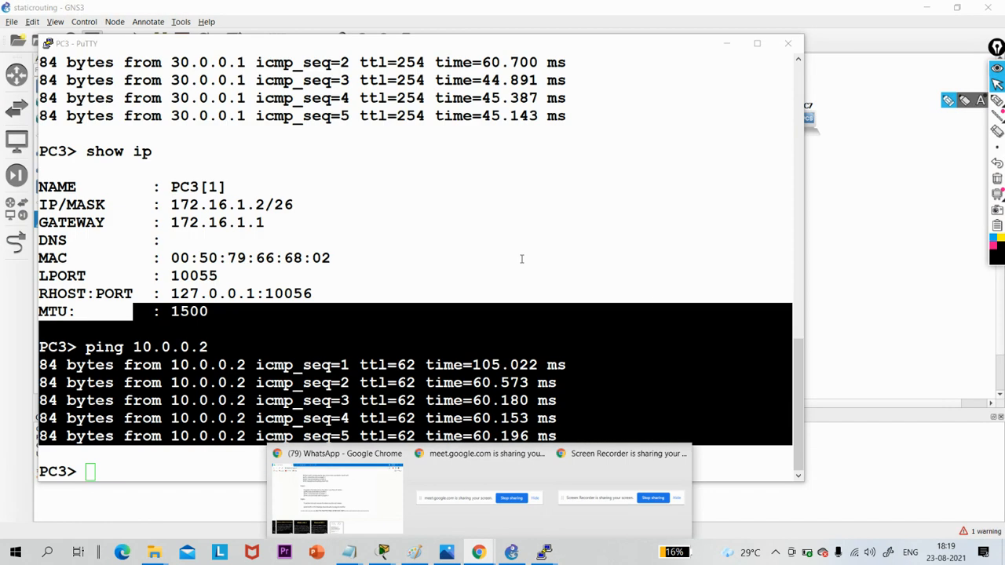
pyautogui.click(521, 258)
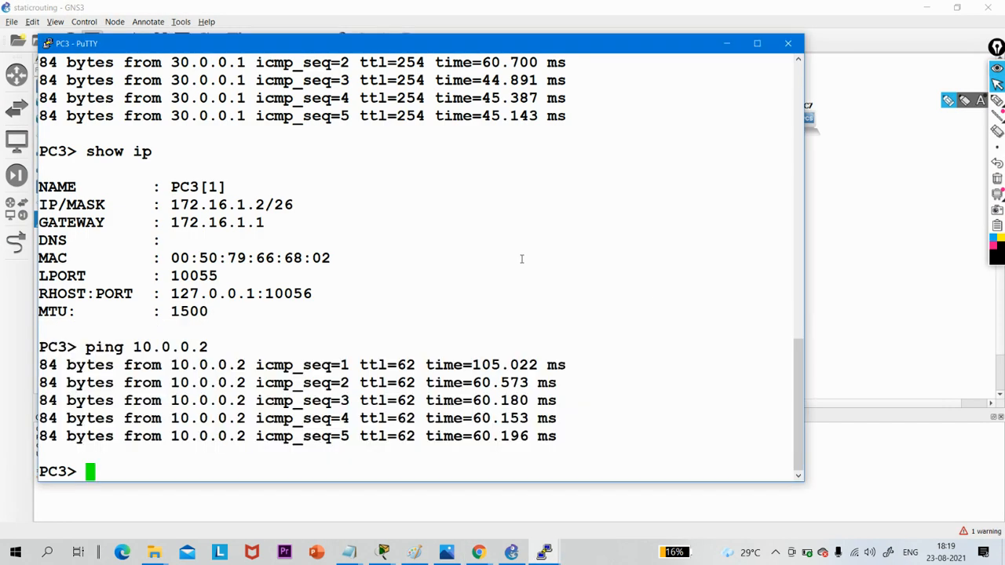
pyautogui.click(727, 43)
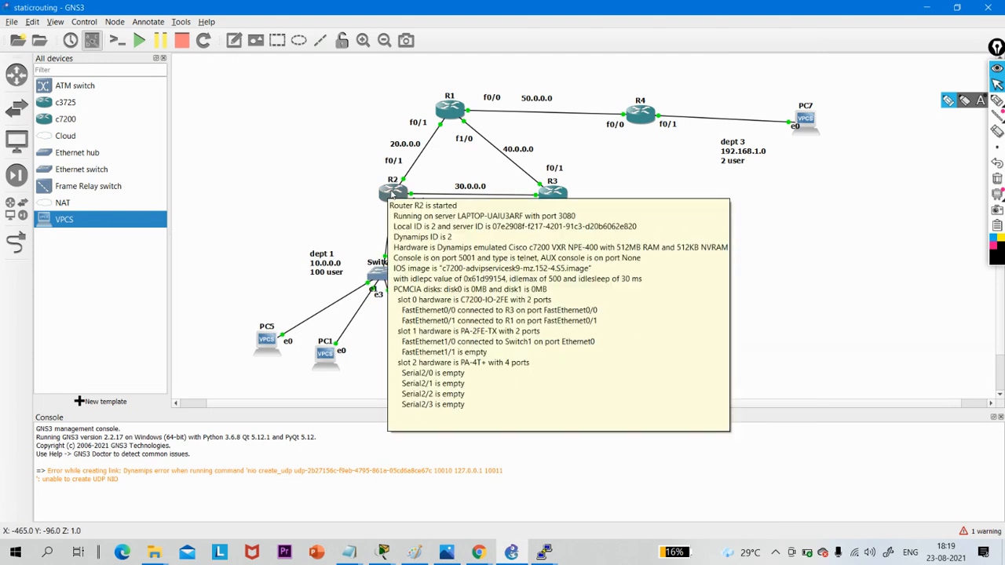
pyautogui.moveTo(347, 167); pyautogui.dragTo(847, 354)
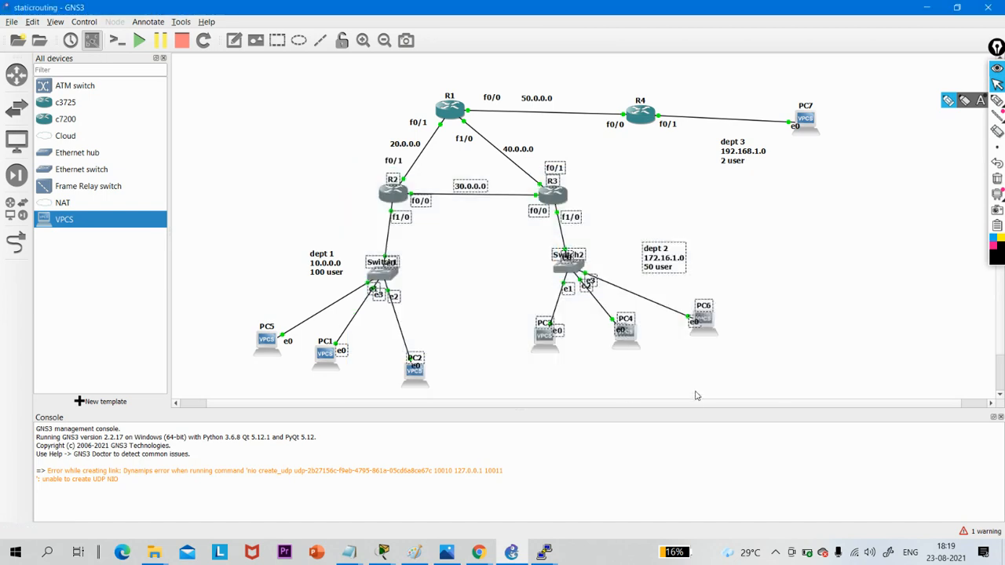
pyautogui.click(871, 322)
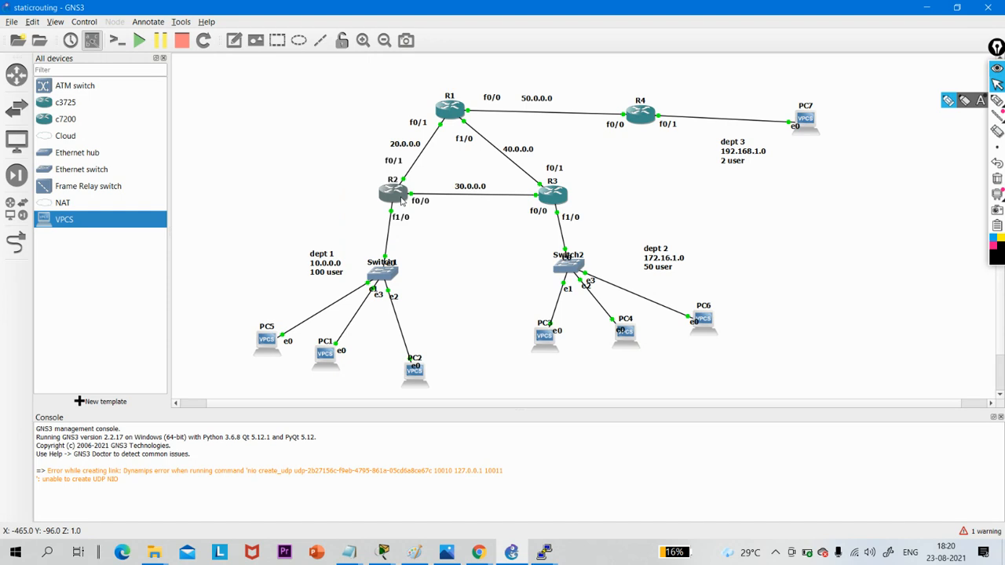
# - Open PC1's console to review its IP setup, and minimize it again
pyautogui.moveTo(402, 201)
pyautogui.click(349, 170)
pyautogui.doubleClick(326, 355)
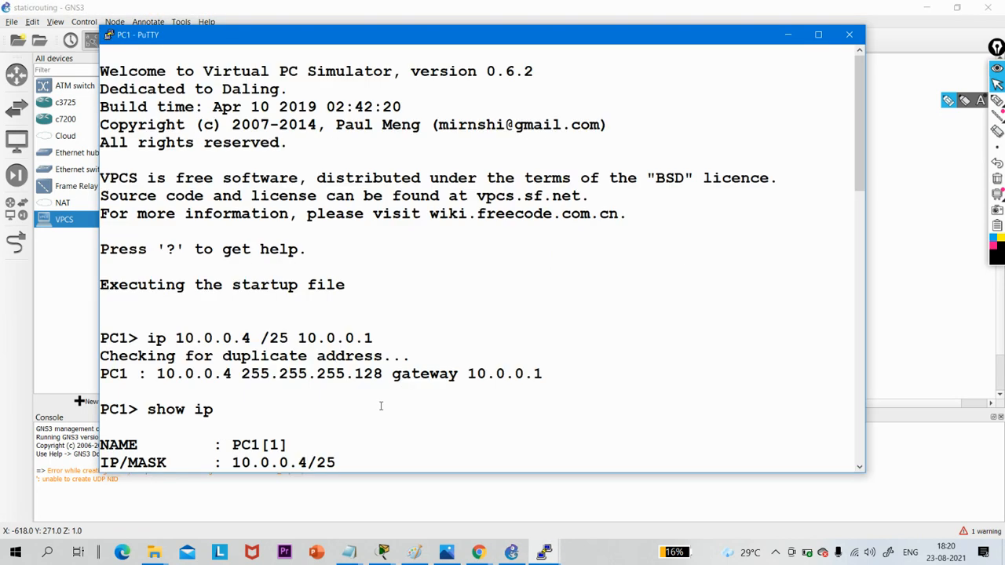
pyautogui.click(788, 35)
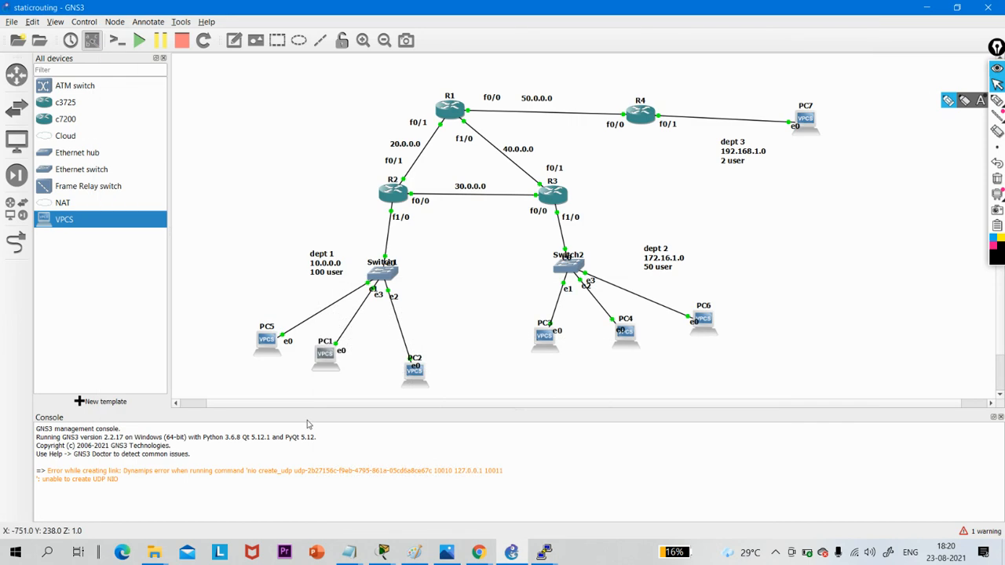
# - Examine the dept 1 and dept 2 device groups in the topology, highlighting each network's switch and PCs
pyautogui.moveTo(229, 270); pyautogui.dragTo(514, 384)
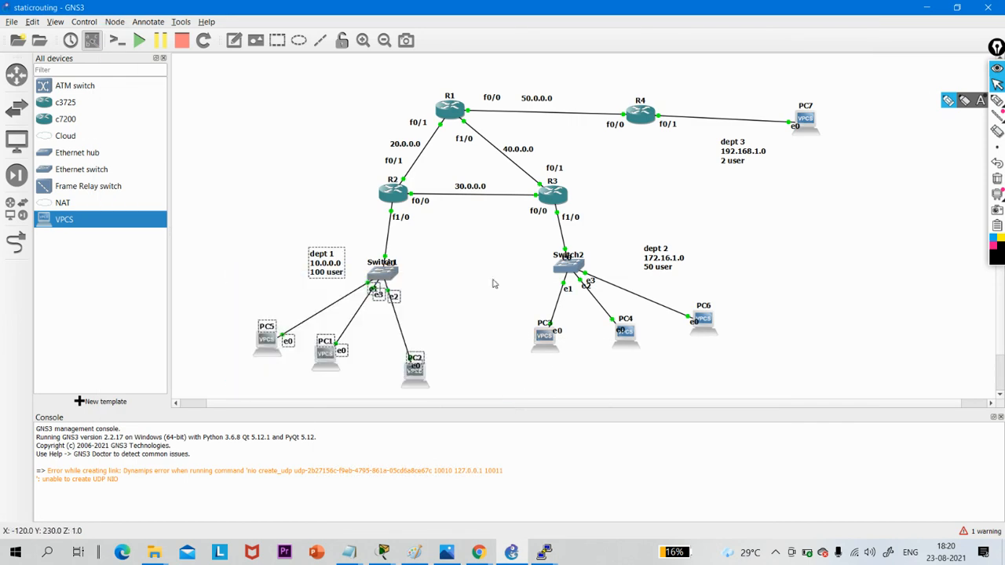
pyautogui.moveTo(467, 228); pyautogui.dragTo(758, 396)
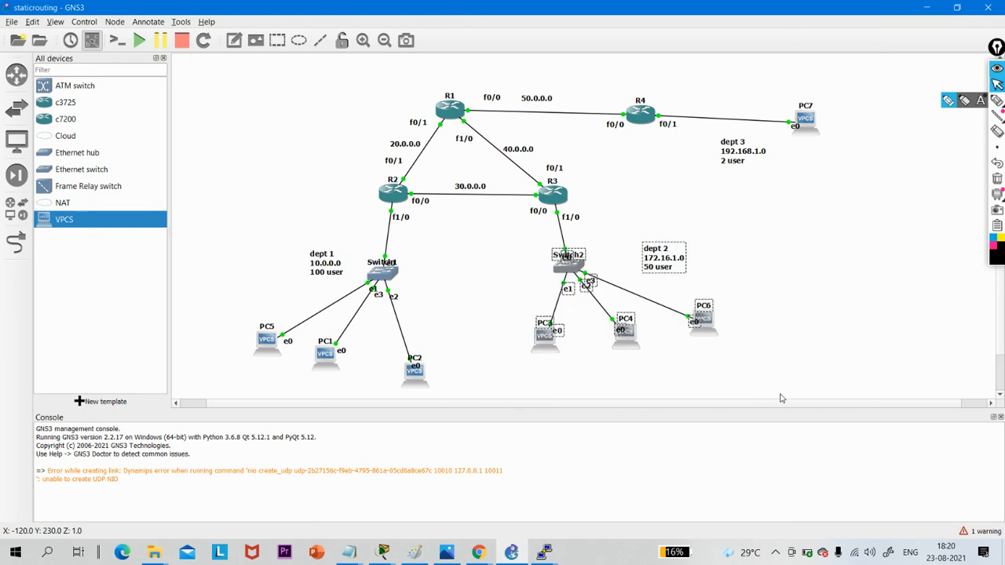
pyautogui.click(794, 281)
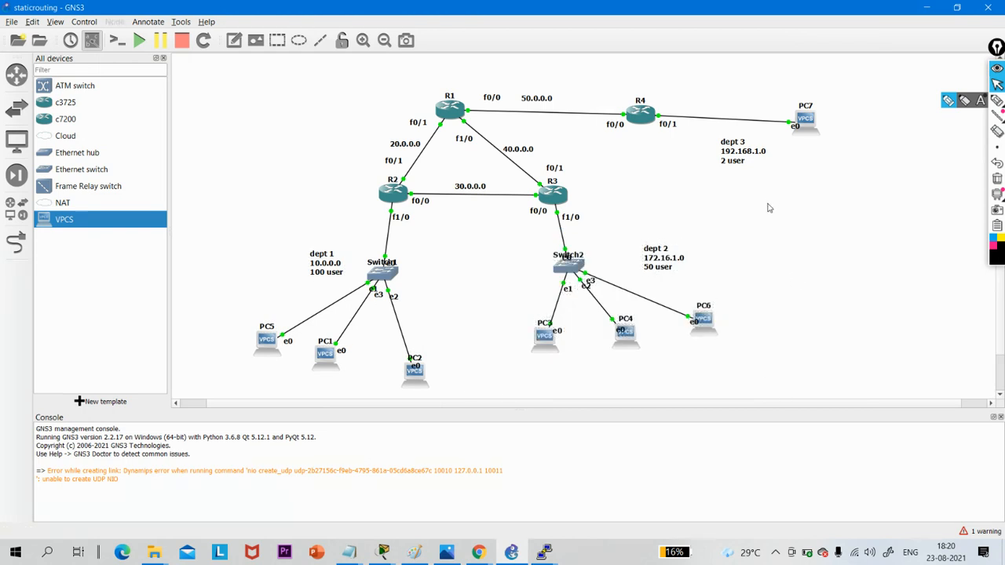
pyautogui.moveTo(769, 229); pyautogui.dragTo(210, 404)
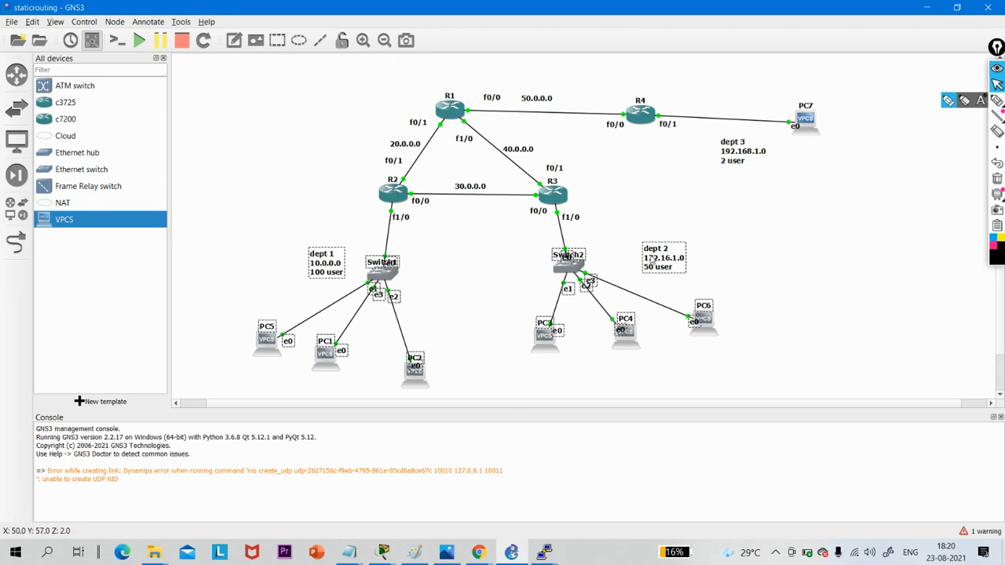
pyautogui.click(754, 271)
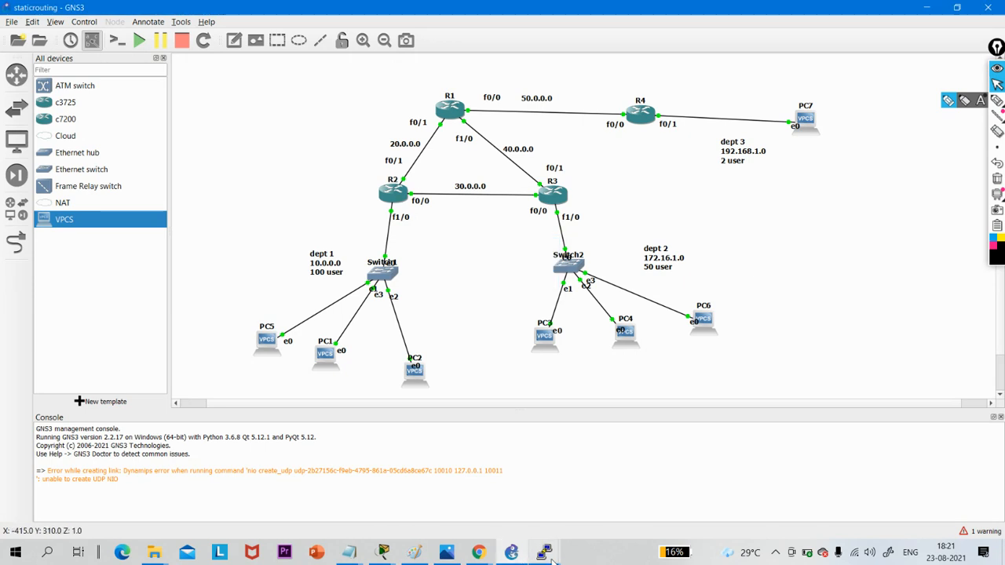
pyautogui.moveTo(508, 555)
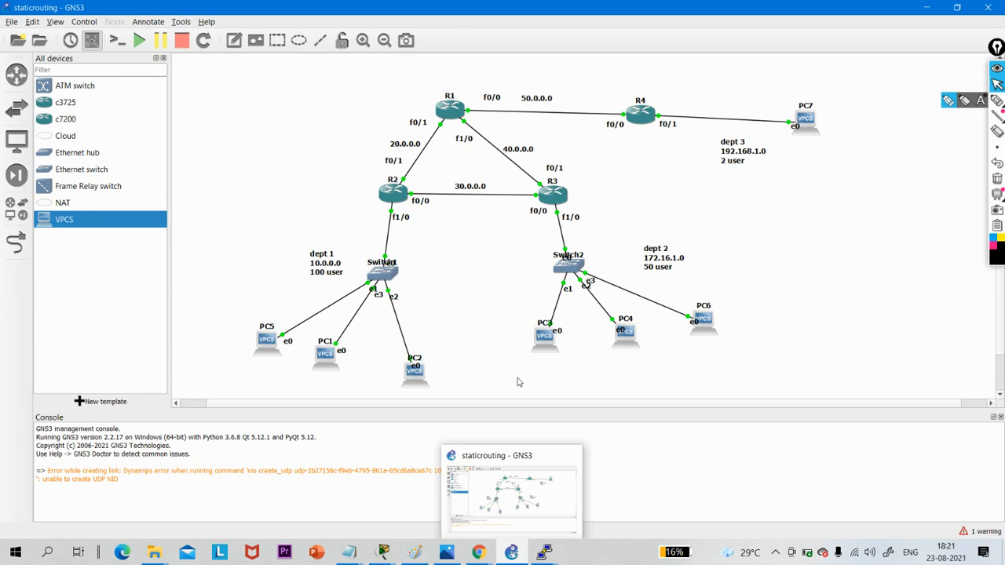
pyautogui.moveTo(247, 225); pyautogui.dragTo(512, 336)
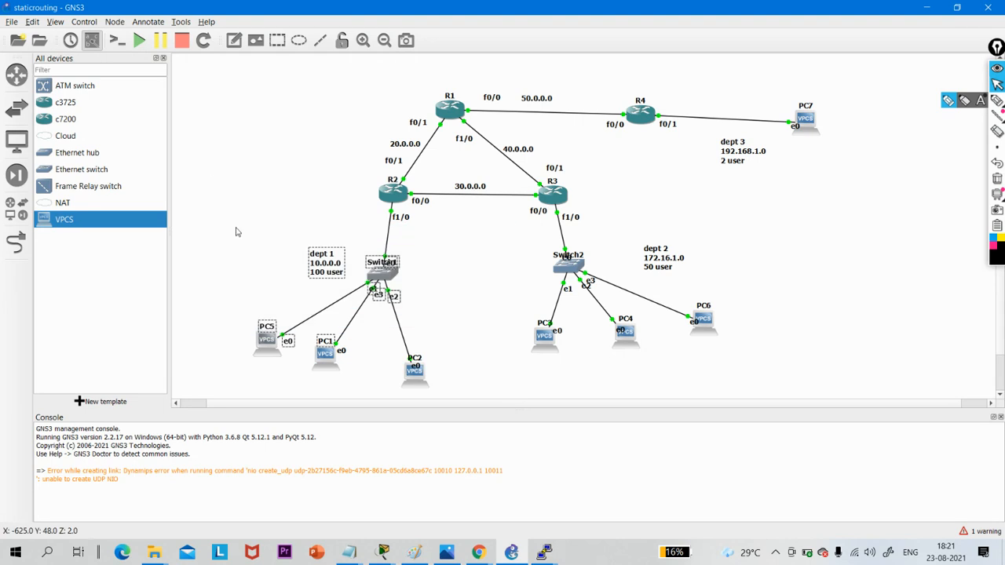
pyautogui.moveTo(236, 227); pyautogui.dragTo(481, 347)
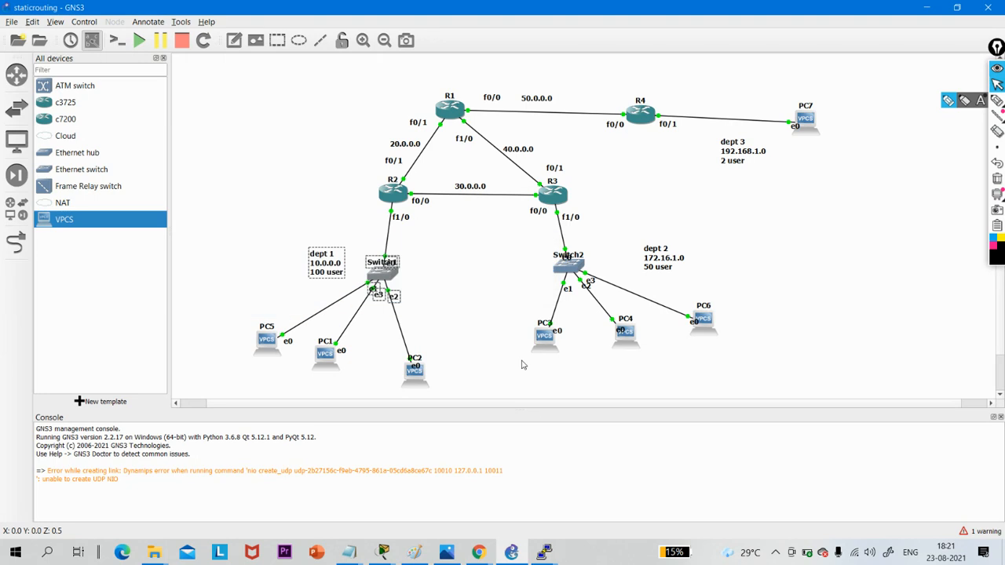
pyautogui.click(294, 227)
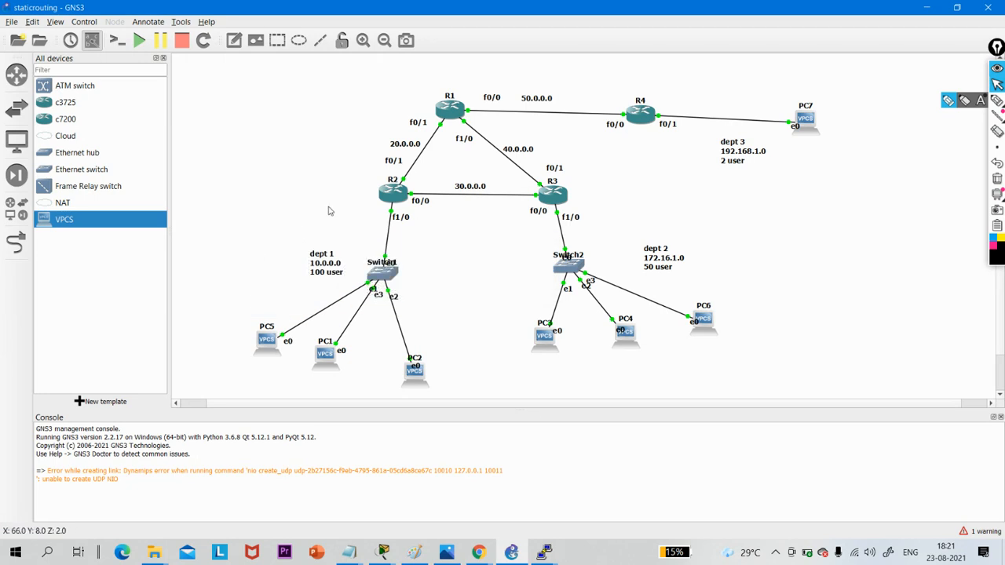
pyautogui.moveTo(307, 192); pyautogui.dragTo(551, 408)
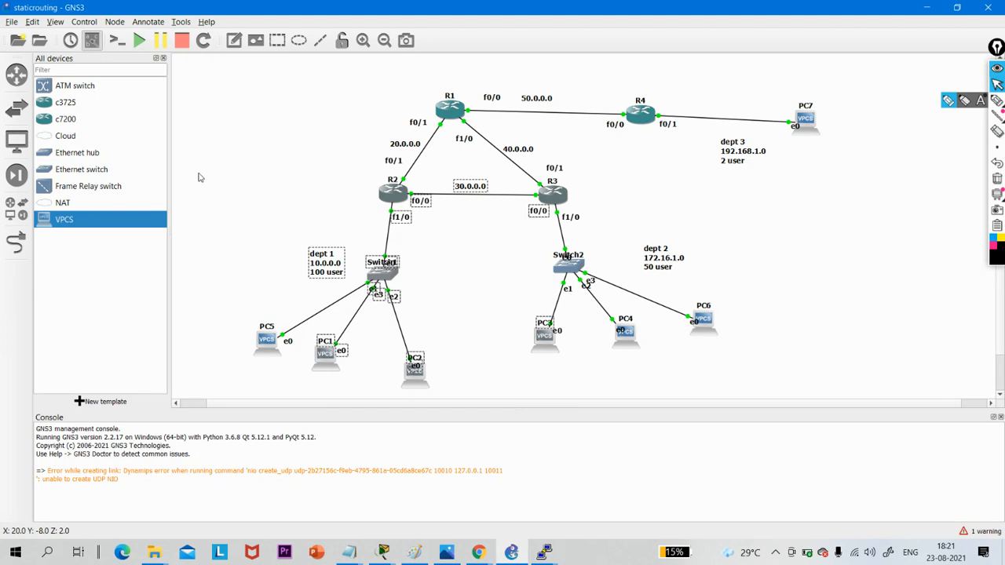
pyautogui.moveTo(221, 233); pyautogui.dragTo(362, 390)
pyautogui.press('Return')
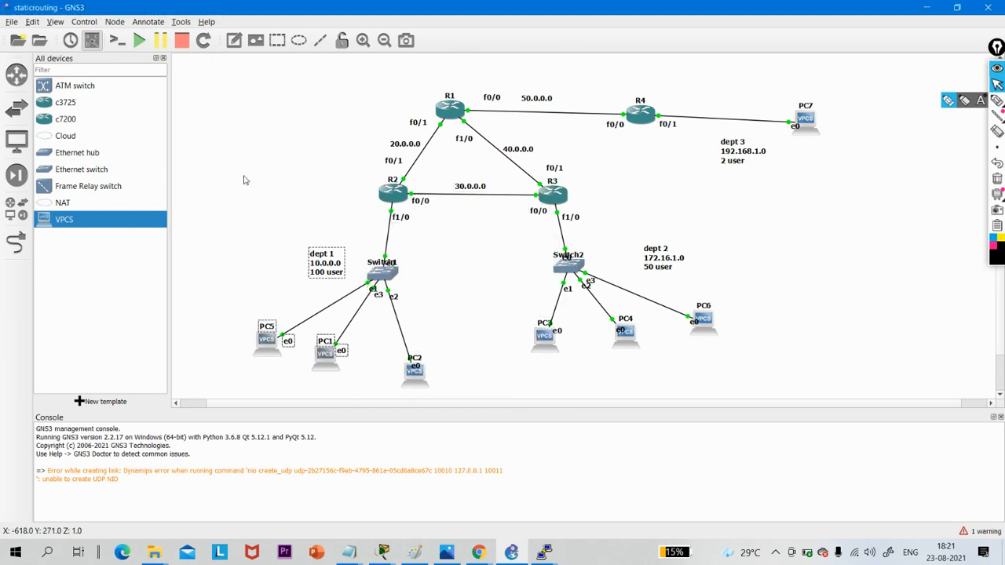
pyautogui.moveTo(243, 180); pyautogui.dragTo(477, 434)
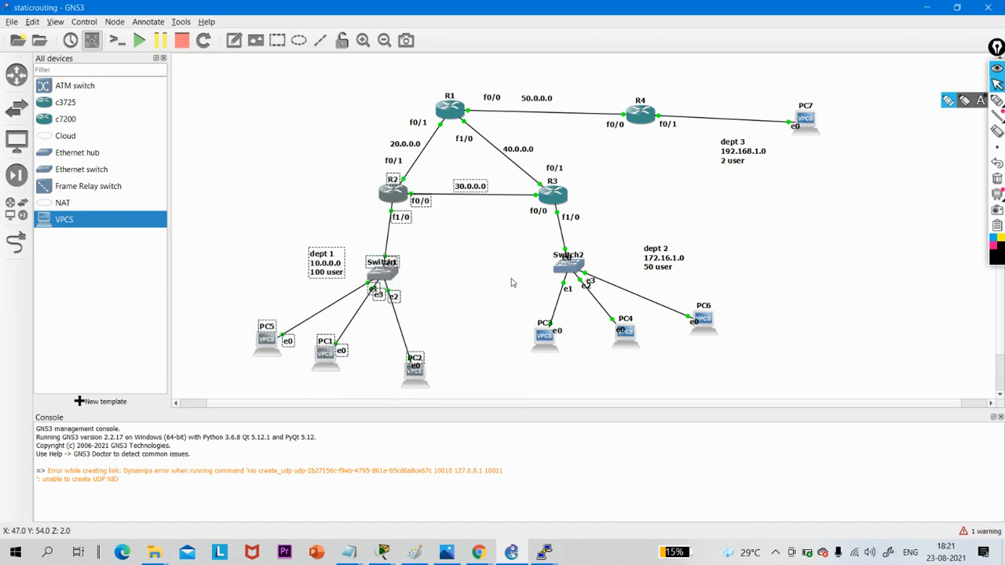
pyautogui.moveTo(531, 251); pyautogui.dragTo(736, 382)
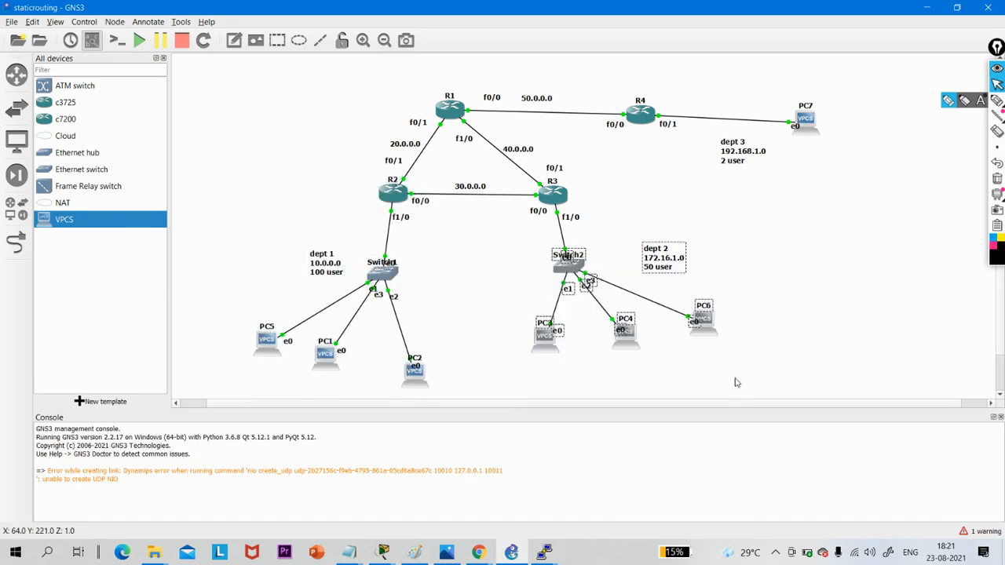
pyautogui.click(804, 299)
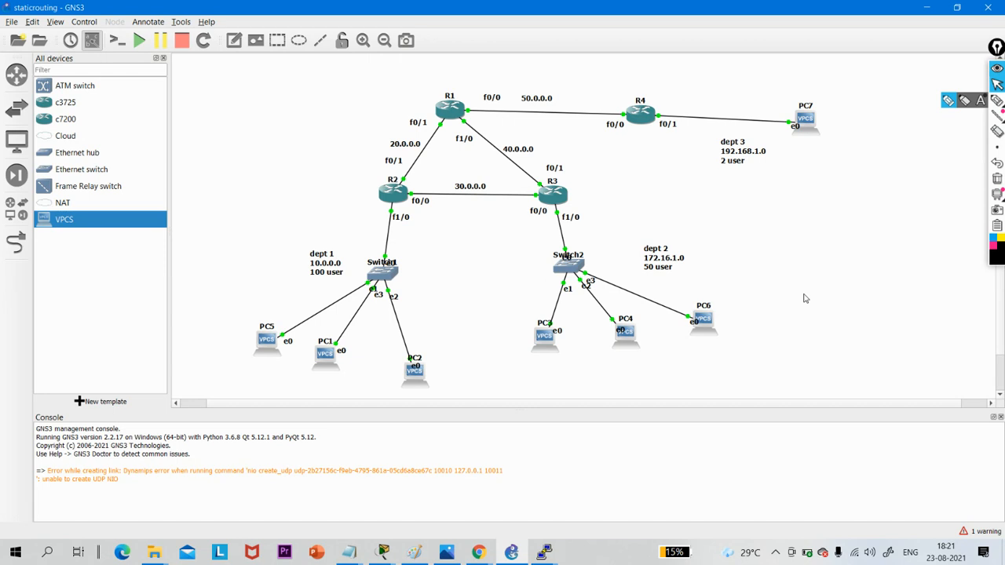
pyautogui.moveTo(752, 258); pyautogui.dragTo(511, 369)
# - Switch to WhatsApp in Chrome, read the static routing task list, and return to the GNS3 topology
pyautogui.click(478, 552)
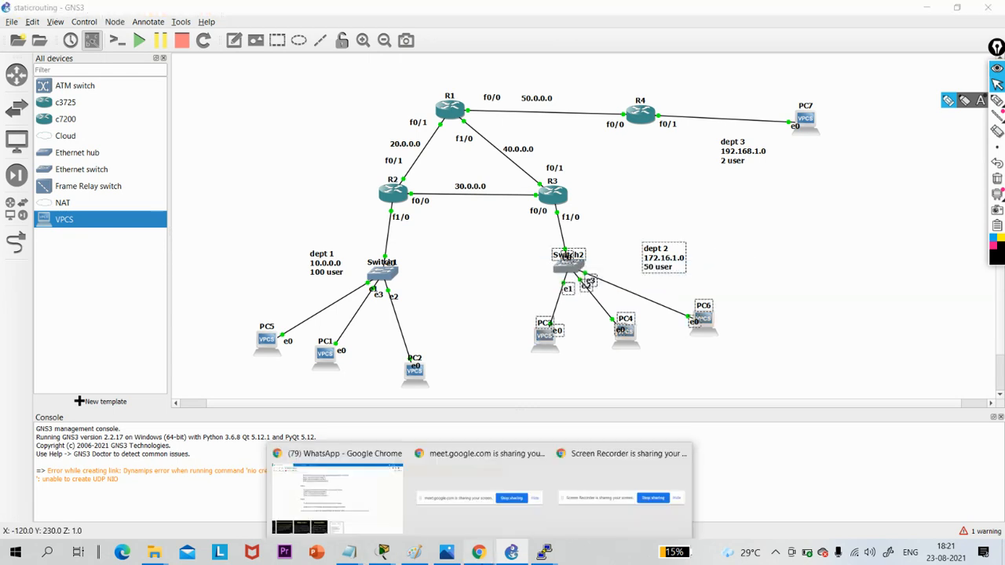
pyautogui.click(301, 479)
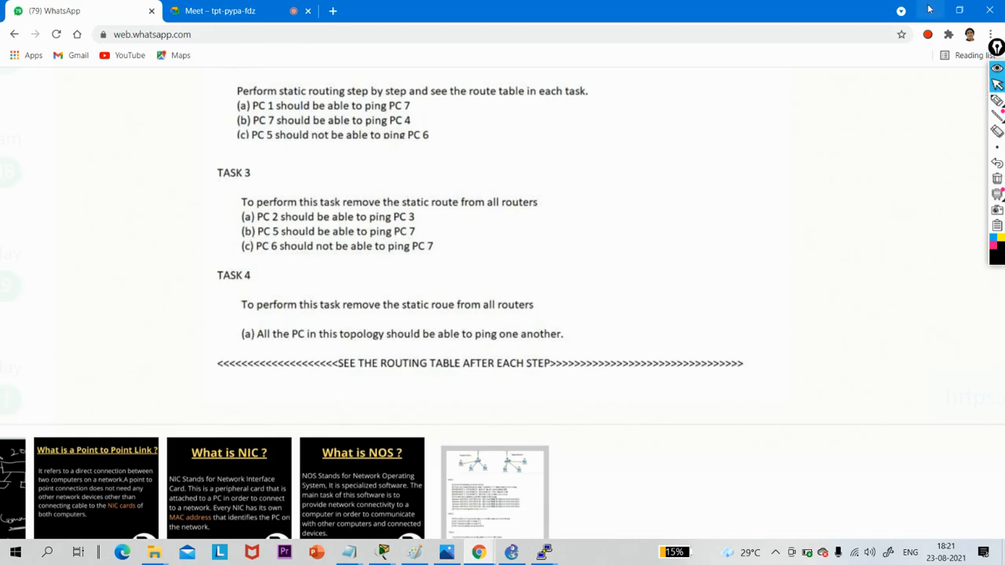
pyautogui.click(929, 10)
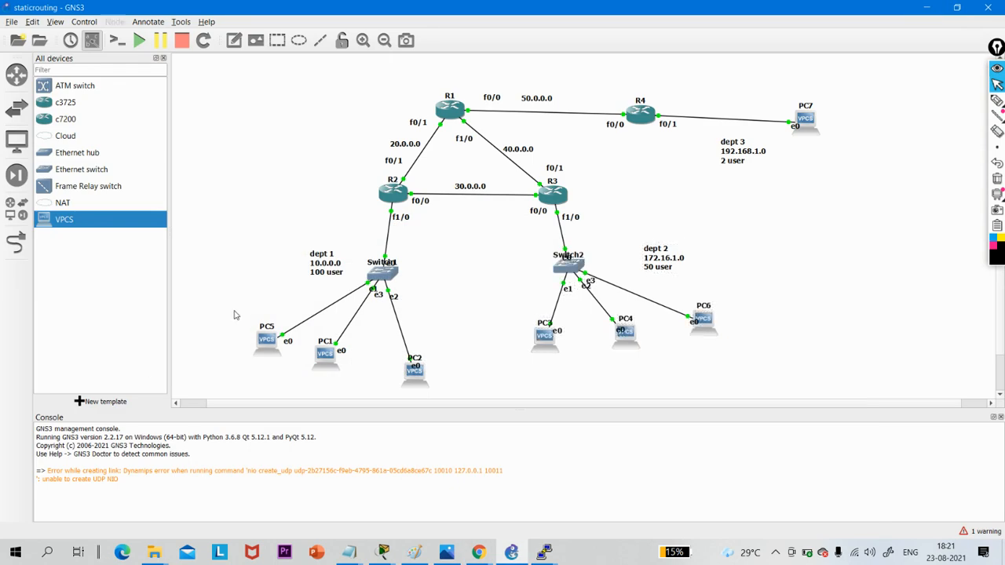
# - Examine the path between PC5 and PC7 in the topology, including R1's interface connections
pyautogui.moveTo(234, 310); pyautogui.dragTo(302, 363)
pyautogui.click(773, 88)
pyautogui.moveTo(773, 88); pyautogui.dragTo(843, 162)
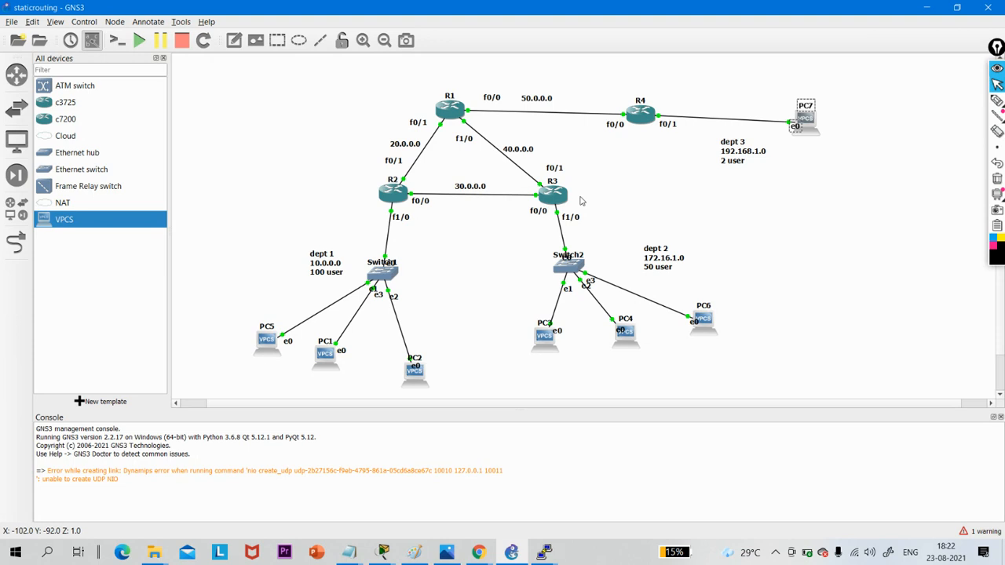
pyautogui.moveTo(560, 196)
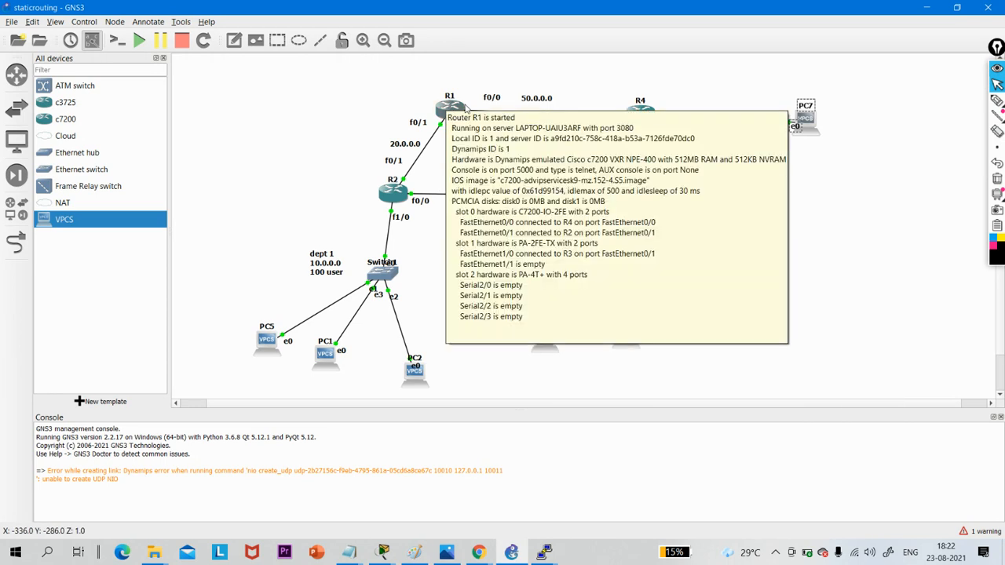
pyautogui.moveTo(648, 115)
pyautogui.moveTo(446, 113)
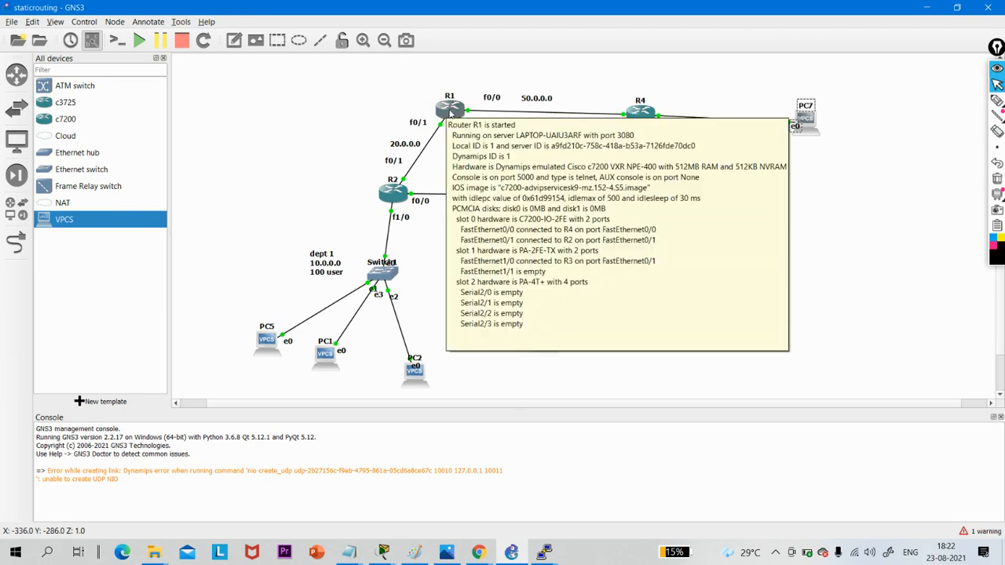
# - Open R1's console and enter global configuration mode from the terminal
pyautogui.doubleClick(450, 113)
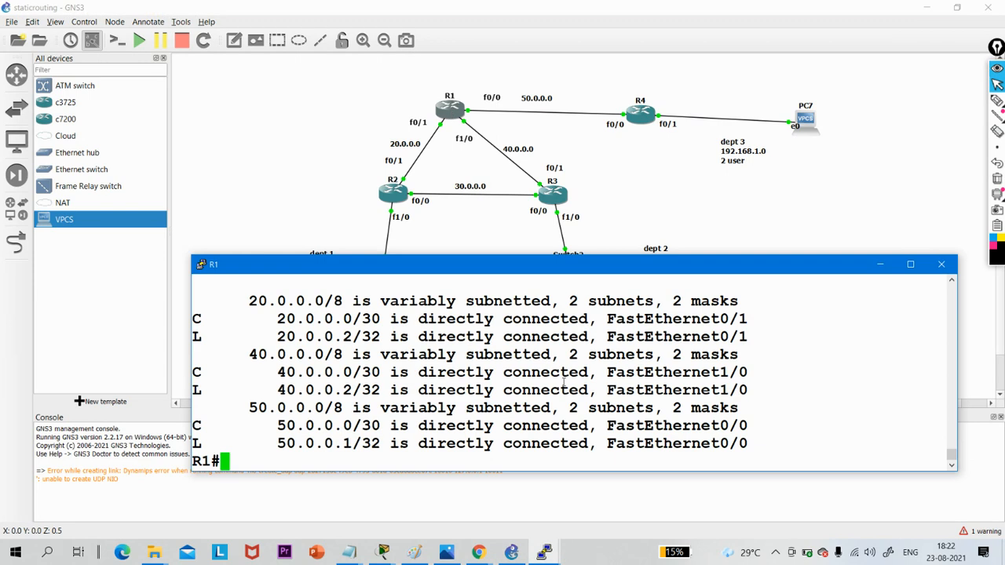
pyautogui.press('Return')
pyautogui.press('Return')
pyautogui.press('Return')
pyautogui.press('Return')
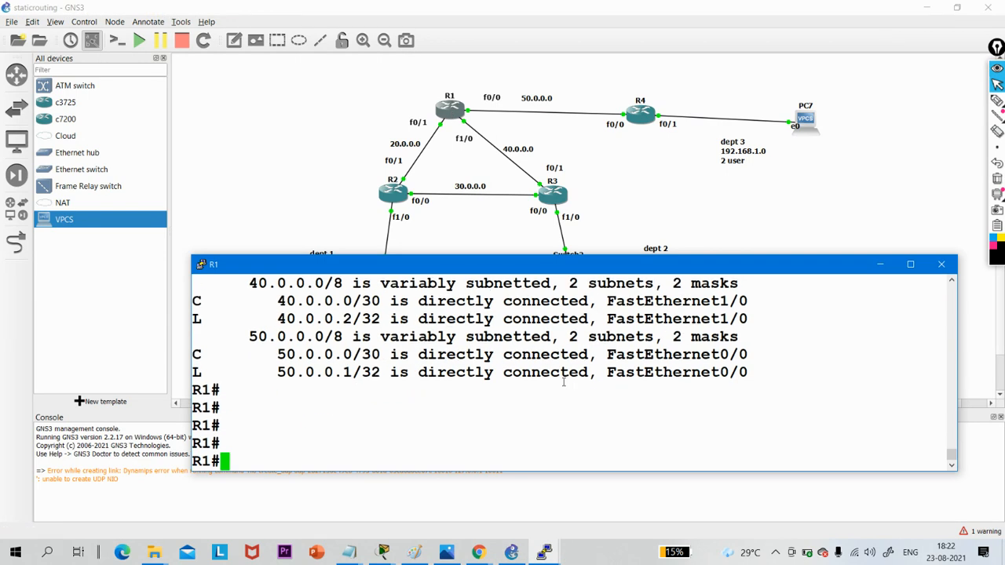
pyautogui.write('con')
pyautogui.press('Tab')
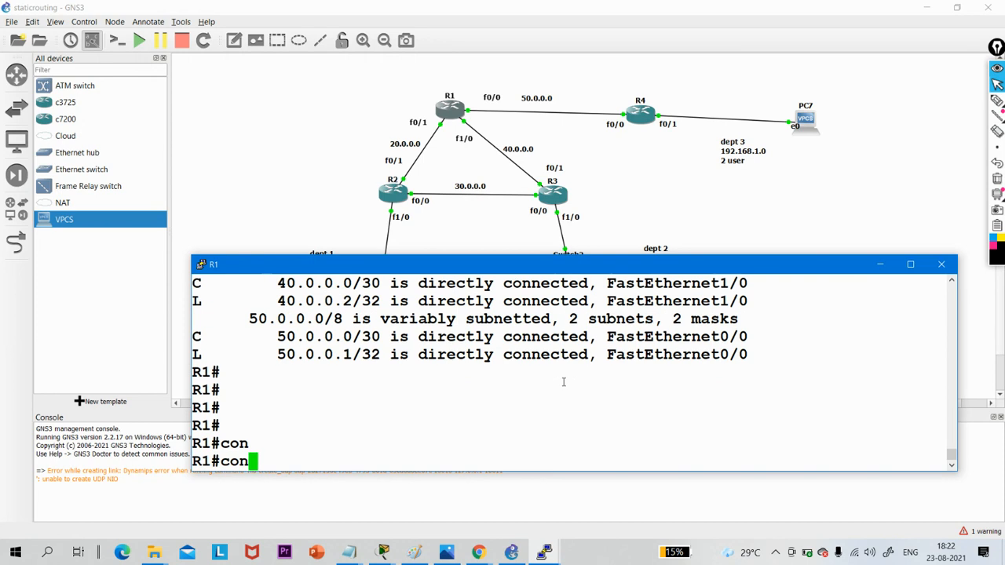
pyautogui.write('f')
pyautogui.press('Tab')
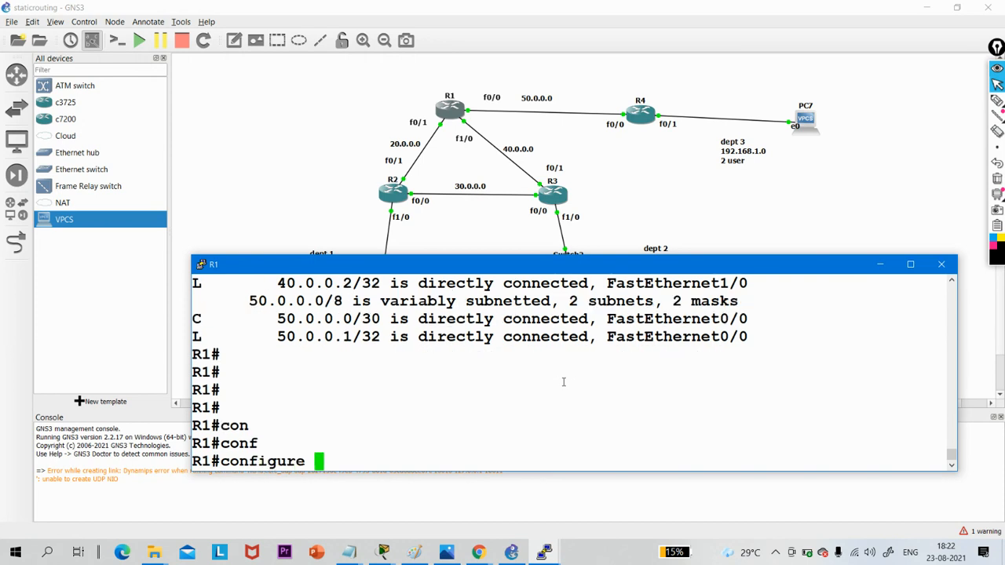
pyautogui.press('Return')
pyautogui.press('Return')
pyautogui.press('Return')
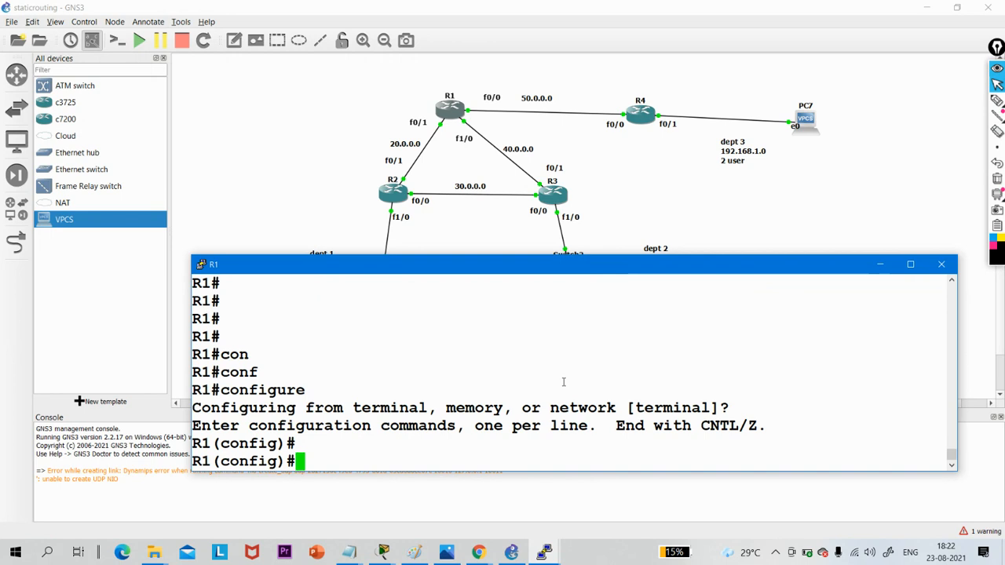
# - Try adding a static route on R1 to 10.0.0.0 with mask 255.255.255.128 via next hop 50.0.0.2
pyautogui.write('ip routeb')
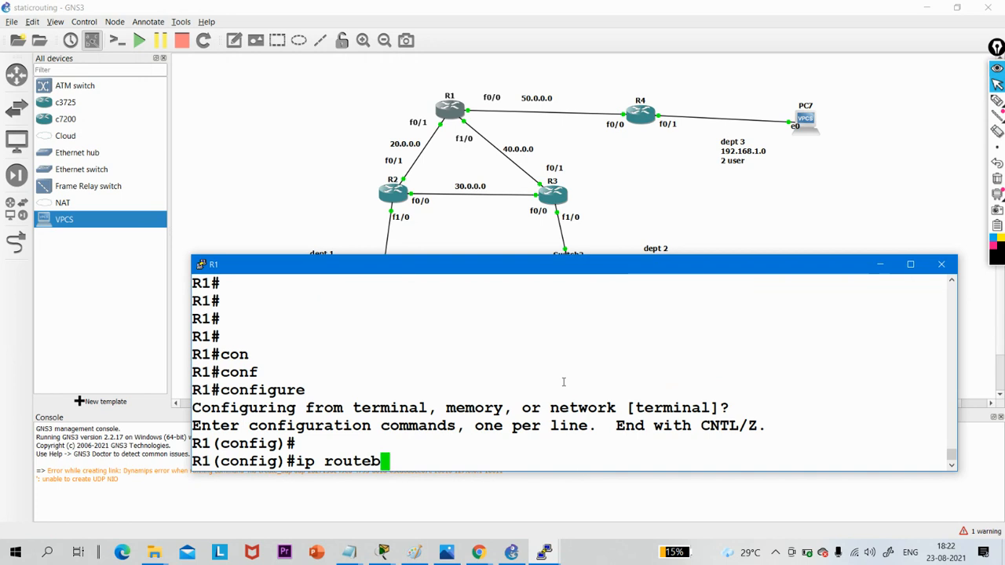
pyautogui.press('BackSpace')
pyautogui.write('10.0.0.')
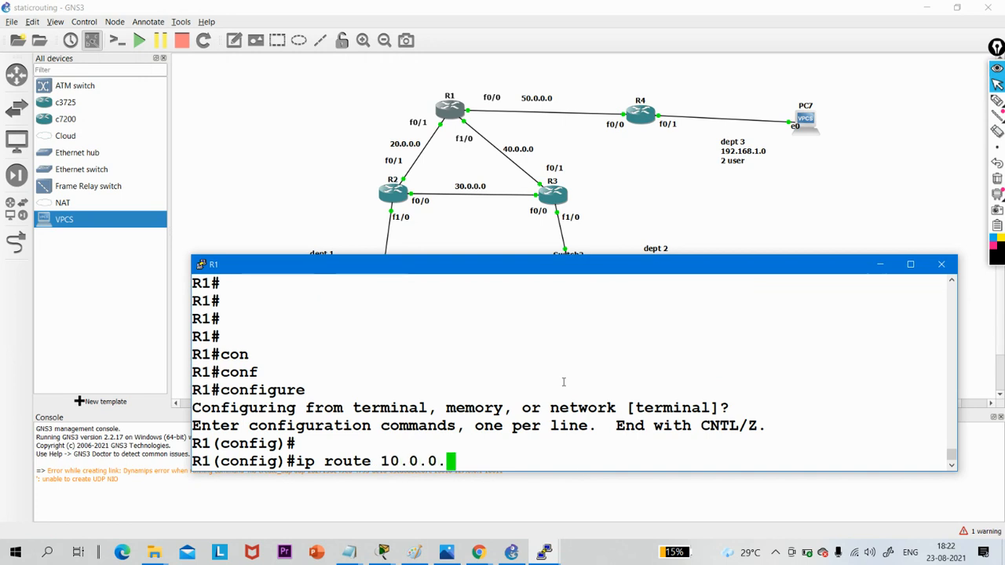
pyautogui.write('0 255.2')
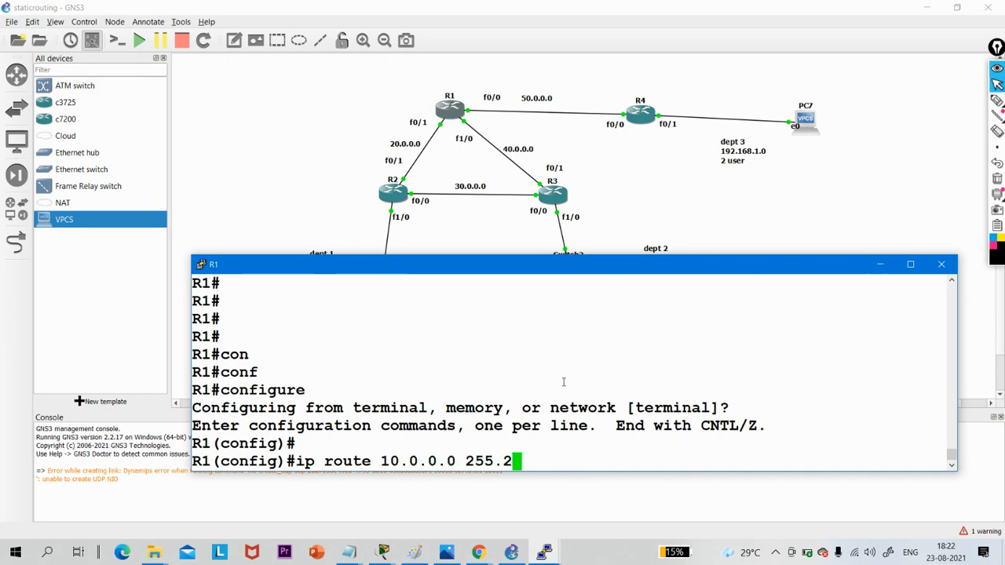
pyautogui.write('55.255.1')
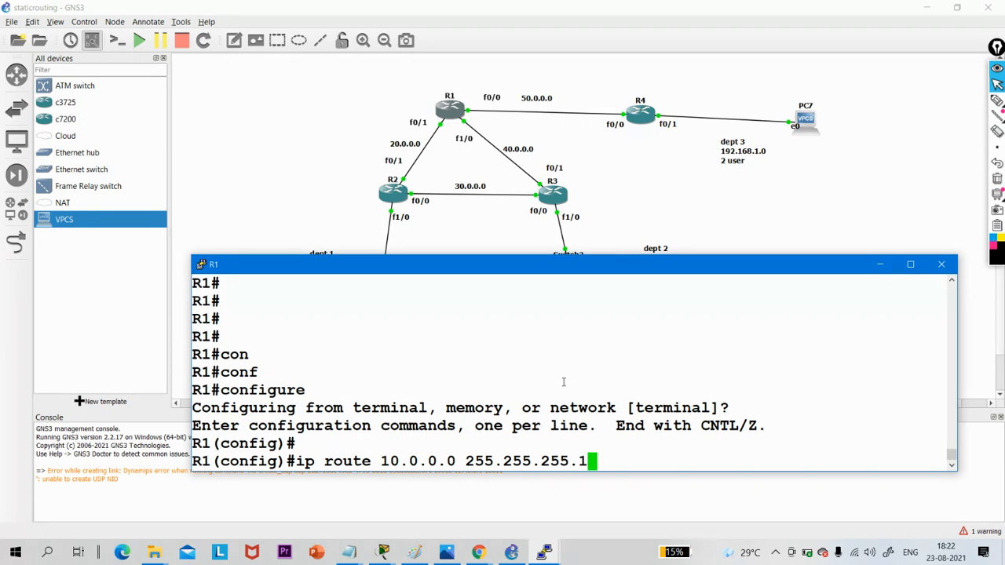
pyautogui.write('28 ')
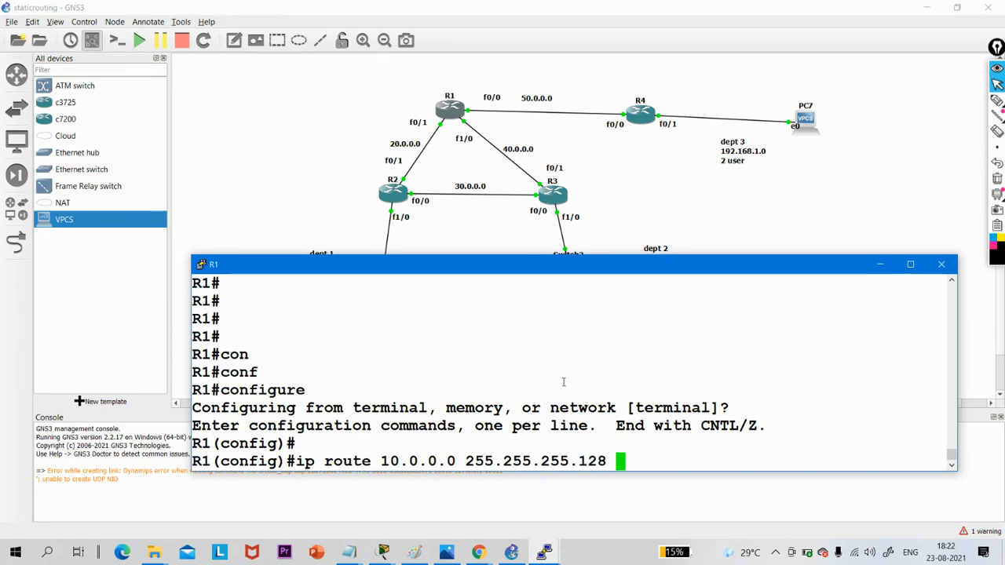
pyautogui.write('50.0')
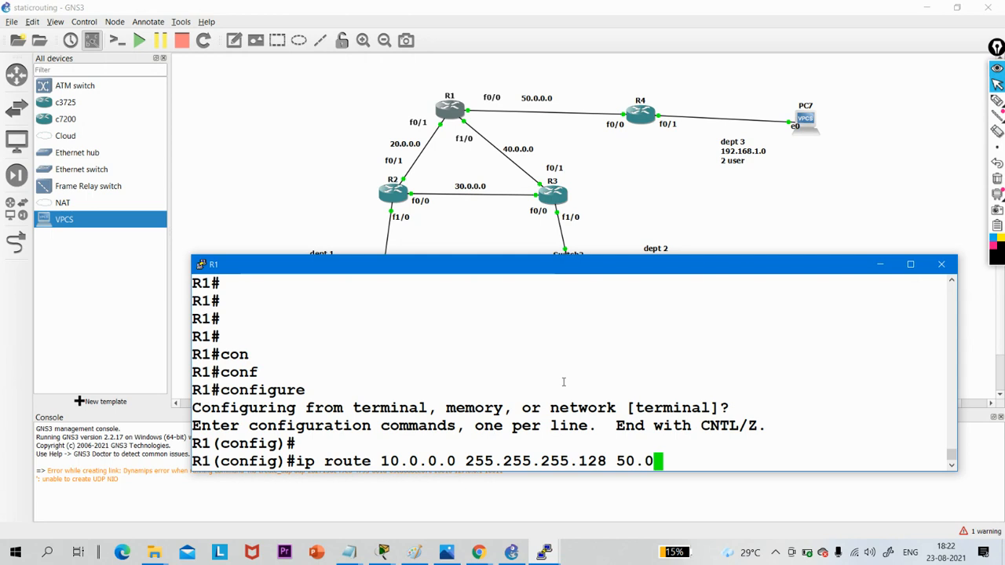
pyautogui.write('.0.2')
pyautogui.press('Return')
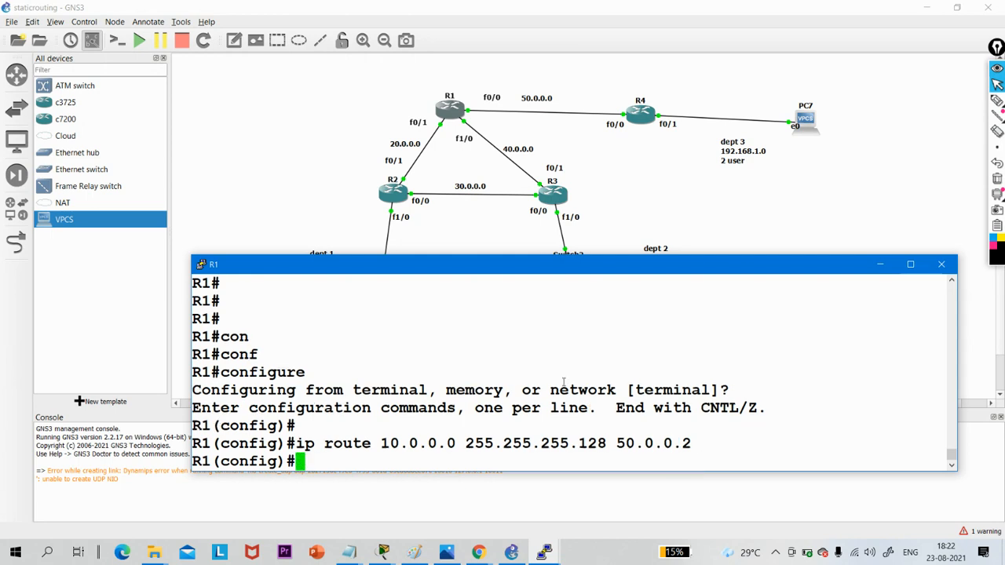
pyautogui.press('Up')
pyautogui.press('Left')
pyautogui.press('Left')
pyautogui.press('Left')
pyautogui.press('Left')
pyautogui.press('Left')
pyautogui.press('Left')
pyautogui.press('Left')
pyautogui.press('Left')
pyautogui.press('Left')
pyautogui.press('Left')
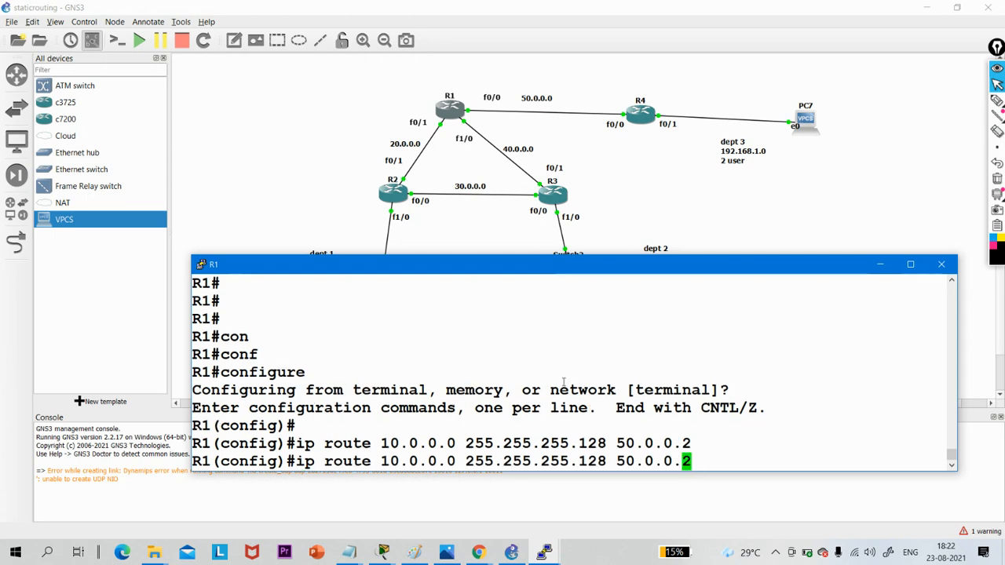
pyautogui.press('Right')
pyautogui.press('Right')
pyautogui.press('Right')
pyautogui.press('Right')
pyautogui.press('Right')
pyautogui.press('Right')
pyautogui.press('Right')
pyautogui.press('Right')
pyautogui.press('Right')
pyautogui.press('Right')
pyautogui.press('BackSpace')
pyautogui.press('BackSpace')
pyautogui.press('BackSpace')
pyautogui.press('BackSpace')
pyautogui.press('BackSpace')
pyautogui.press('BackSpace')
pyautogui.press('BackSpace')
pyautogui.press('BackSpace')
pyautogui.press('BackSpace')
pyautogui.press('BackSpace')
pyautogui.press('BackSpace')
pyautogui.press('BackSpace')
pyautogui.press('BackSpace')
pyautogui.press('BackSpace')
pyautogui.press('BackSpace')
pyautogui.press('BackSpace')
pyautogui.press('BackSpace')
pyautogui.press('BackSpace')
pyautogui.press('BackSpace')
pyautogui.press('BackSpace')
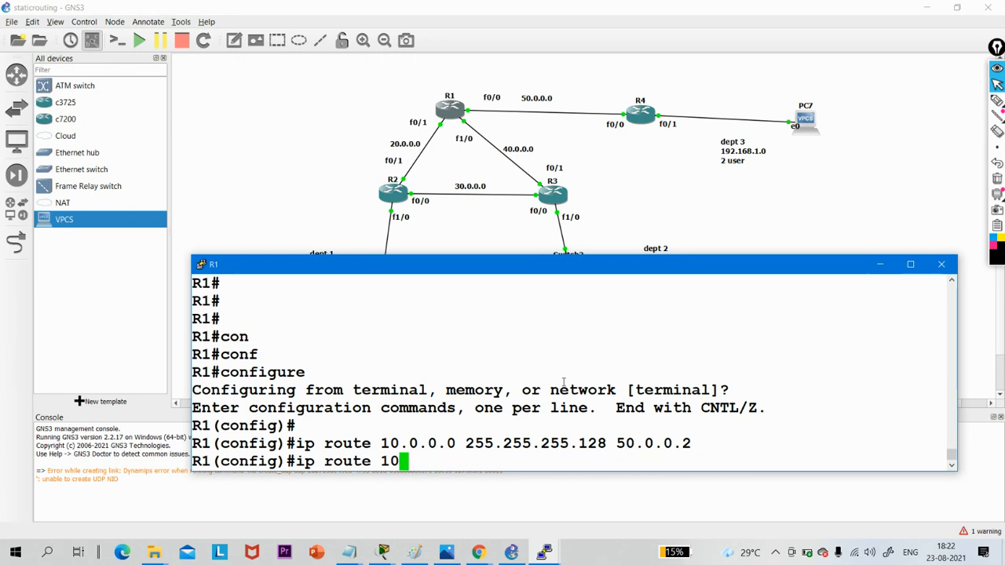
pyautogui.press('BackSpace')
pyautogui.press('BackSpace')
pyautogui.press('BackSpace')
pyautogui.press('BackSpace')
pyautogui.press('BackSpace')
pyautogui.press('BackSpace')
pyautogui.press('BackSpace')
pyautogui.press('BackSpace')
pyautogui.press('BackSpace')
pyautogui.press('BackSpace')
pyautogui.press('BackSpace')
pyautogui.write('exi')
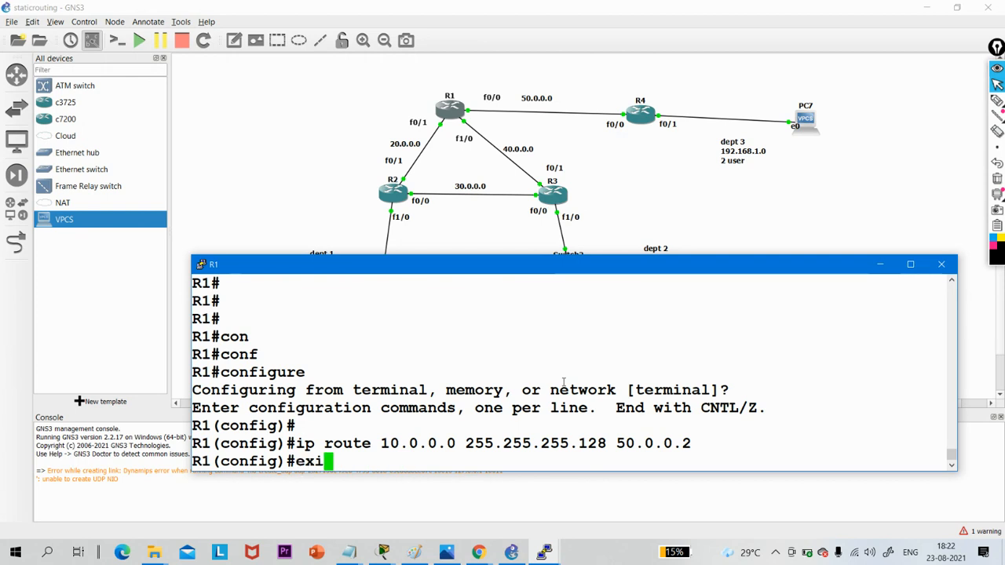
pyautogui.press('Left')
pyautogui.press('Left')
pyautogui.press('Left')
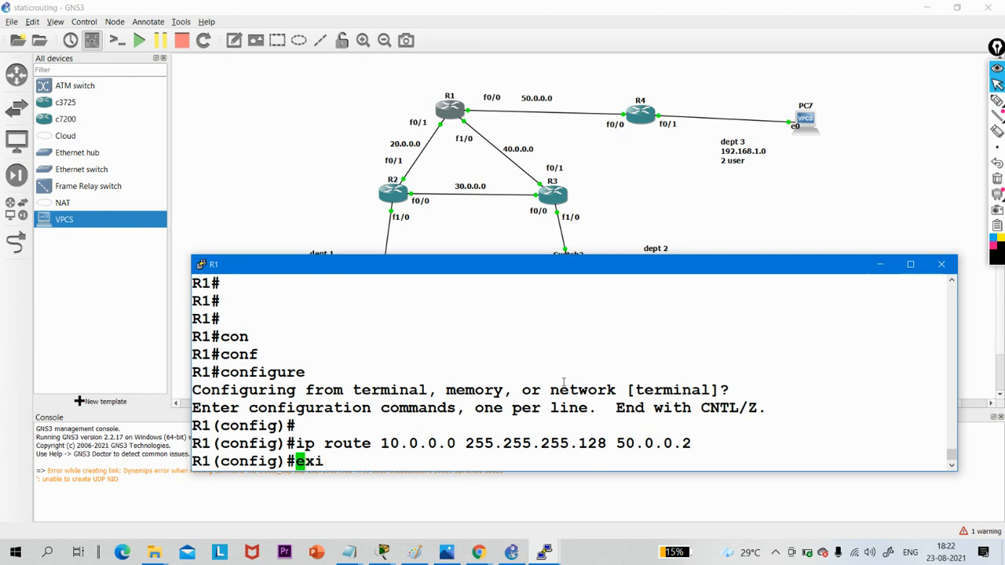
# - Remove R1's static route to 10.0.0.0 255.255.255.128 via 50.0.0.2 with the no form of the command
pyautogui.press('Up')
pyautogui.press('Up')
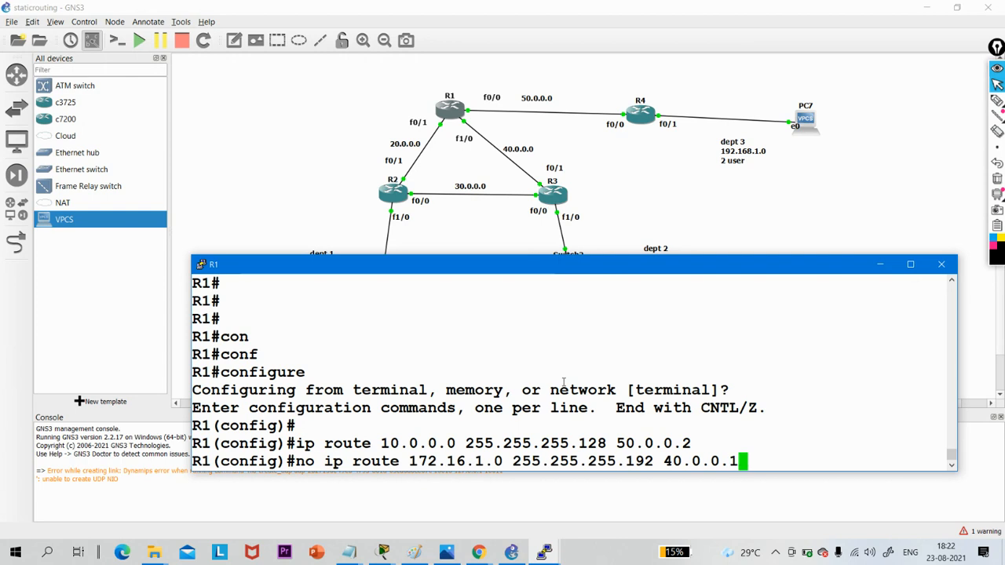
pyautogui.press('Left')
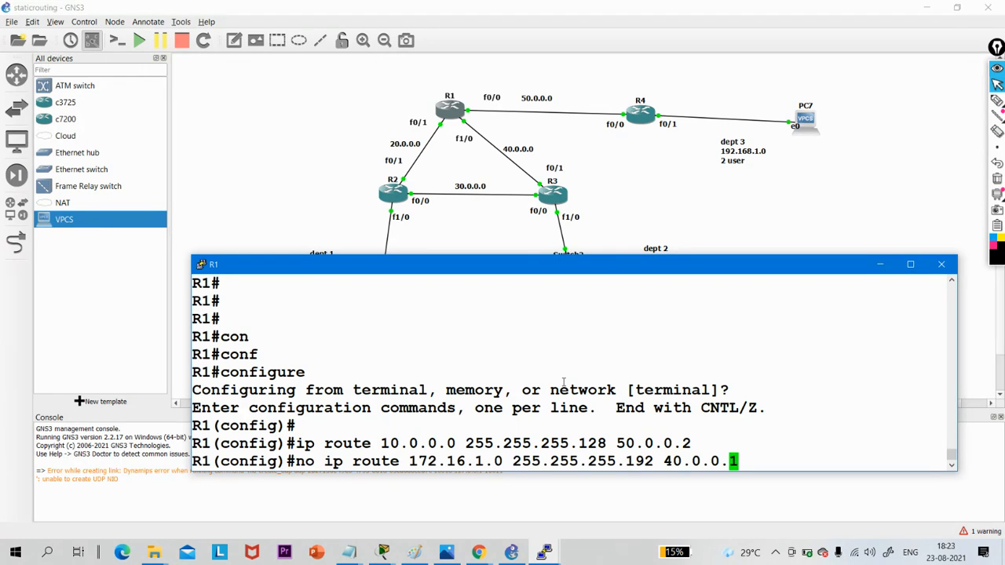
pyautogui.press('Down')
pyautogui.press('Down')
pyautogui.press('Up')
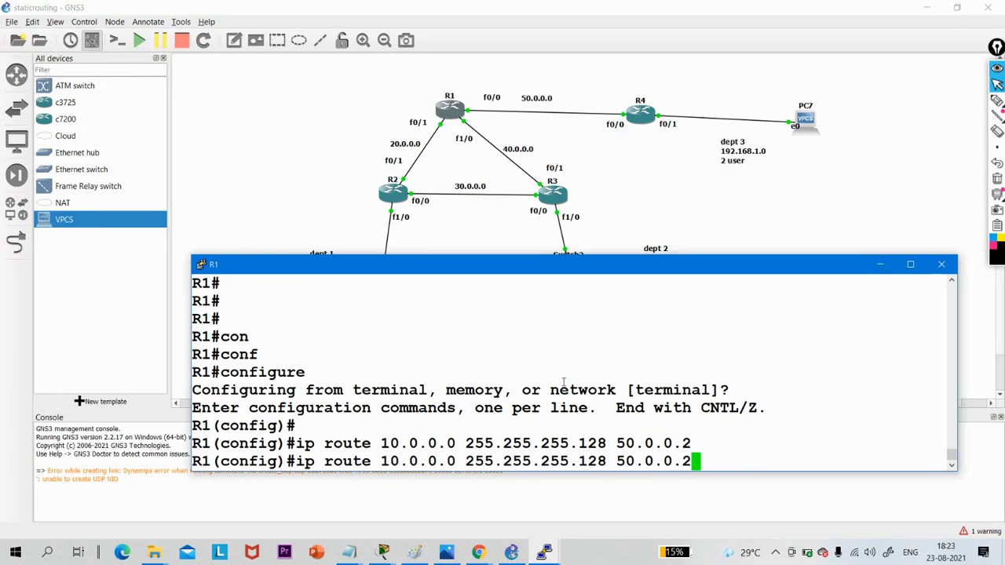
pyautogui.press('Left')
pyautogui.press('Left')
pyautogui.press('Left')
pyautogui.press('Left')
pyautogui.press('Left')
pyautogui.press('Left')
pyautogui.press('Left')
pyautogui.press('Left')
pyautogui.press('Left')
pyautogui.press('Left')
pyautogui.press('Left')
pyautogui.press('Left')
pyautogui.press('Left')
pyautogui.press('Left')
pyautogui.press('Left')
pyautogui.press('Left')
pyautogui.press('Left')
pyautogui.press('Left')
pyautogui.press('Left')
pyautogui.press('Left')
pyautogui.write('no')
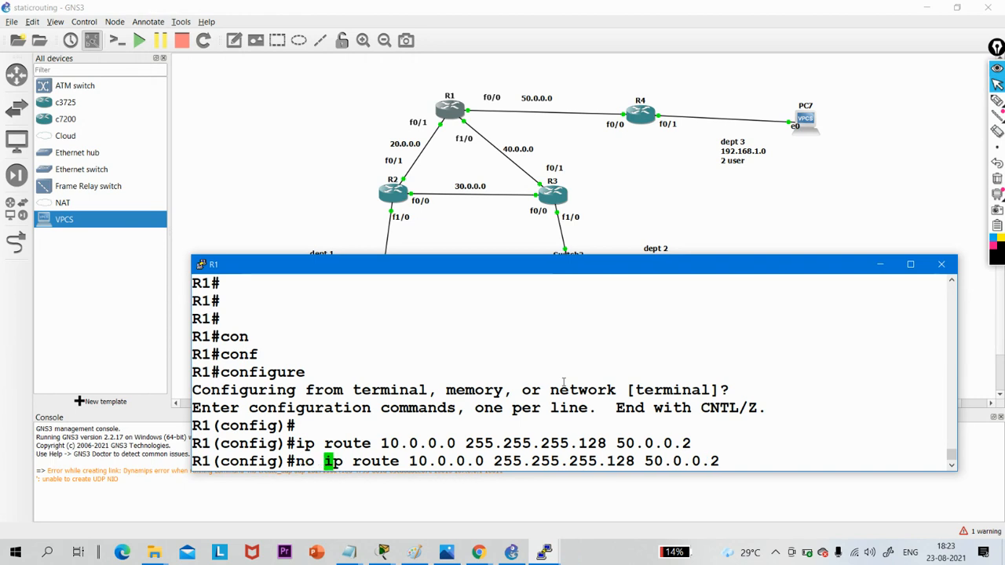
pyautogui.press('Return')
# - Add a static route on R1 to 10.0.0.0 with mask 255.255.255.128 via next hop 20.0.0.1
pyautogui.press('Up')
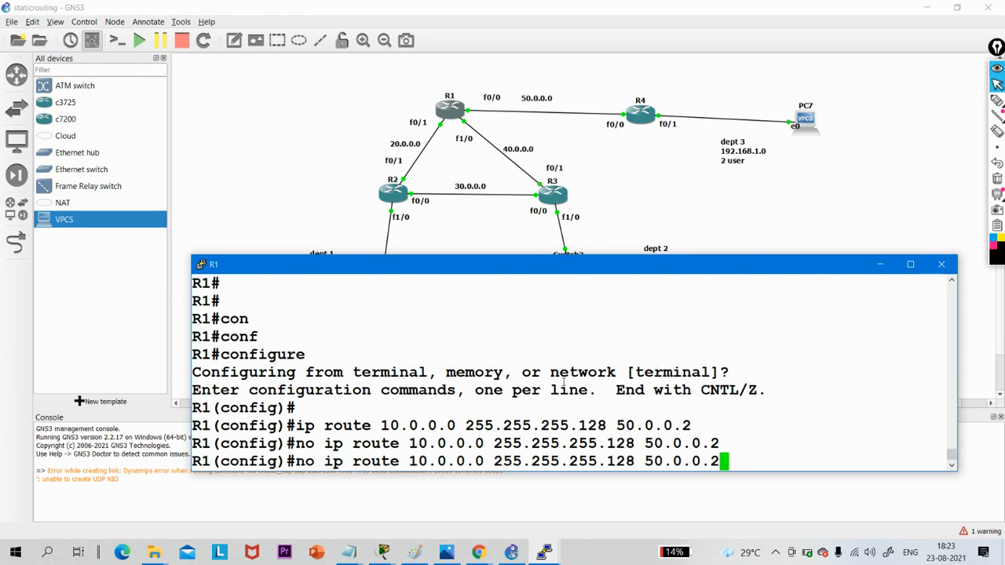
pyautogui.press('Left')
pyautogui.press('BackSpace')
pyautogui.press('BackSpace')
pyautogui.press('BackSpace')
pyautogui.press('BackSpace')
pyautogui.press('BackSpace')
pyautogui.press('BackSpace')
pyautogui.press('BackSpace')
pyautogui.press('BackSpace')
pyautogui.press('BackSpace')
pyautogui.press('BackSpace')
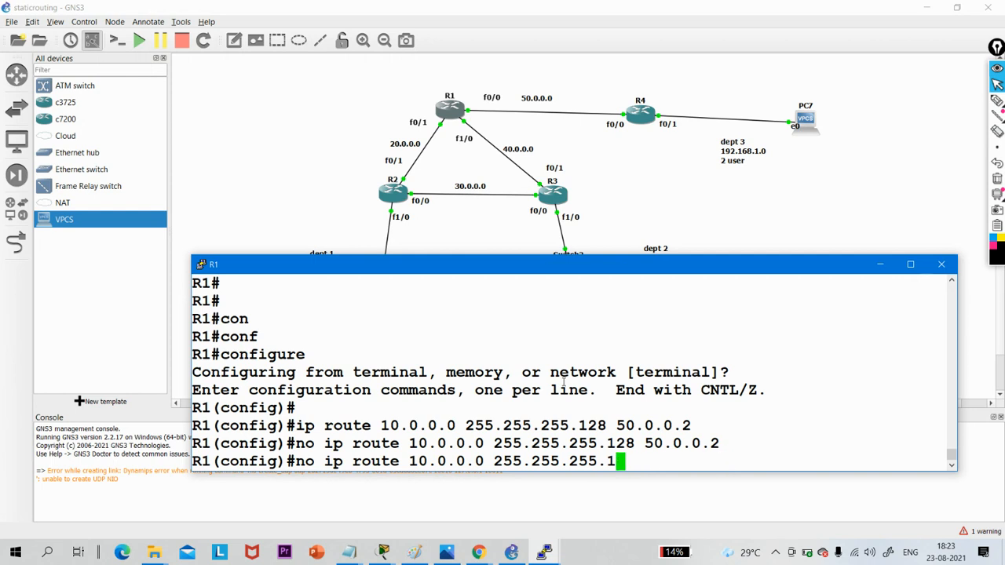
pyautogui.write('28 20.0.0.1')
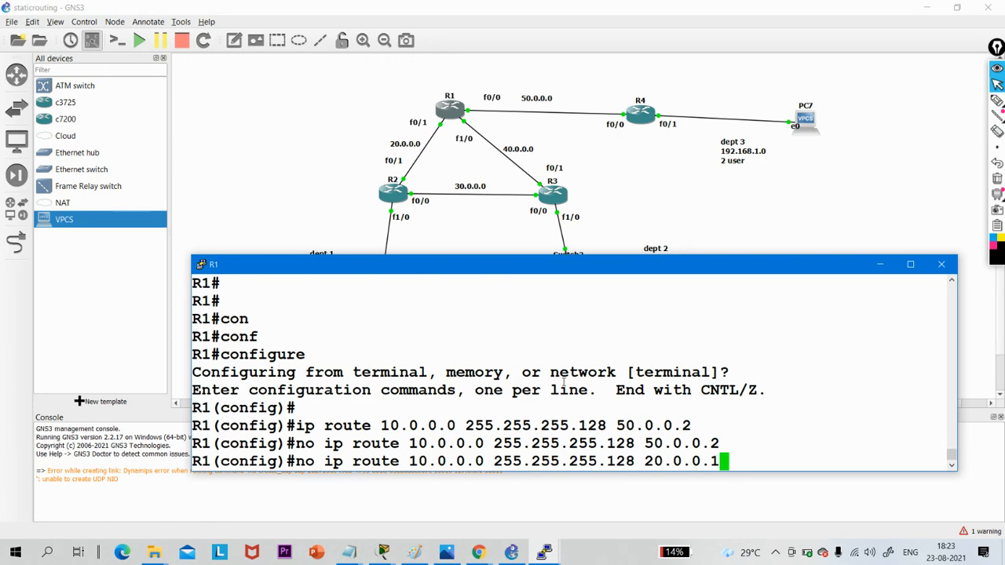
pyautogui.press('Left')
pyautogui.press('Left')
pyautogui.press('Left')
pyautogui.press('Left')
pyautogui.press('Left')
pyautogui.press('Left')
pyautogui.press('Left')
pyautogui.press('Left')
pyautogui.press('Left')
pyautogui.press('Left')
pyautogui.press('Left')
pyautogui.press('Left')
pyautogui.press('Left')
pyautogui.press('Left')
pyautogui.press('Left')
pyautogui.press('Left')
pyautogui.press('Left')
pyautogui.press('Left')
pyautogui.press('Left')
pyautogui.press('Left')
pyautogui.press('Left')
pyautogui.press('Left')
pyautogui.press('Left')
pyautogui.press('Left')
pyautogui.press('Left')
pyautogui.press('Left')
pyautogui.press('Left')
pyautogui.press('Left')
pyautogui.press('Left')
pyautogui.press('Left')
pyautogui.press('Left')
pyautogui.press('Left')
pyautogui.press('Left')
pyautogui.press('Left')
pyautogui.press('Left')
pyautogui.press('Left')
pyautogui.press('Left')
pyautogui.press('Left')
pyautogui.press('Left')
pyautogui.press('Left')
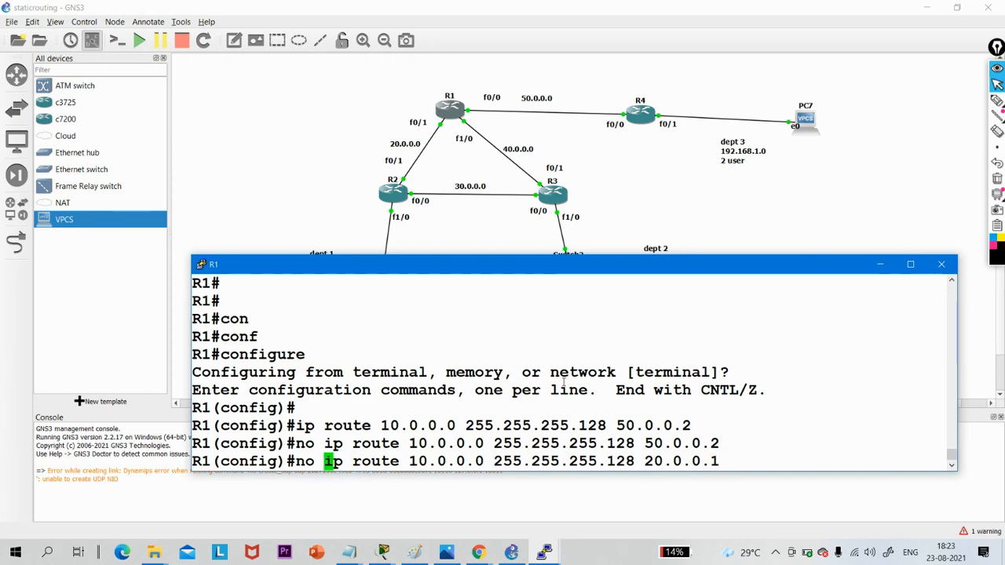
pyautogui.press('BackSpace')
pyautogui.press('BackSpace')
pyautogui.press('BackSpace')
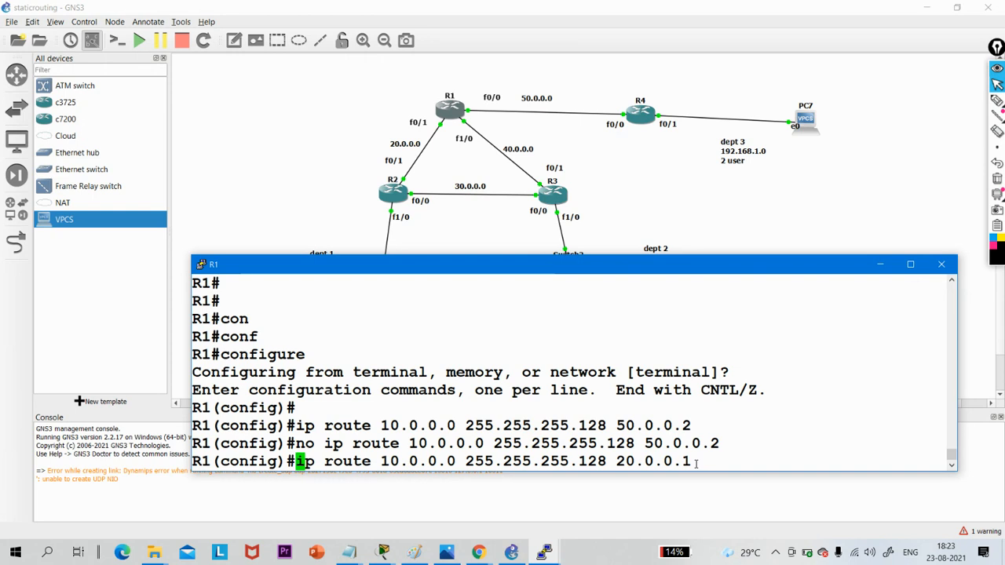
pyautogui.press('Return')
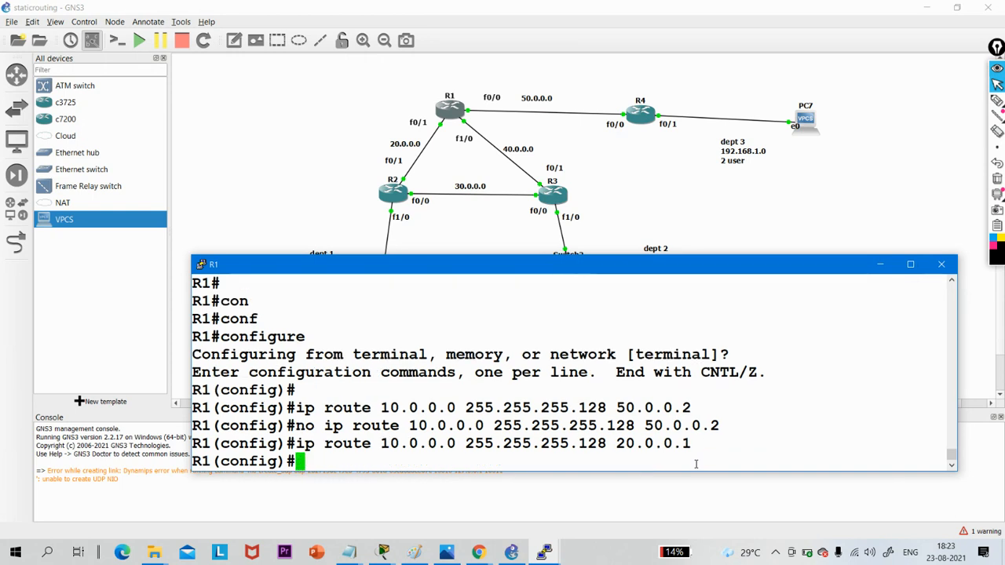
# - Add a static route on R1 to 192.168.1.0 with mask 255.255.255.252 via next hop 50.0.0.2
pyautogui.write('ip r')
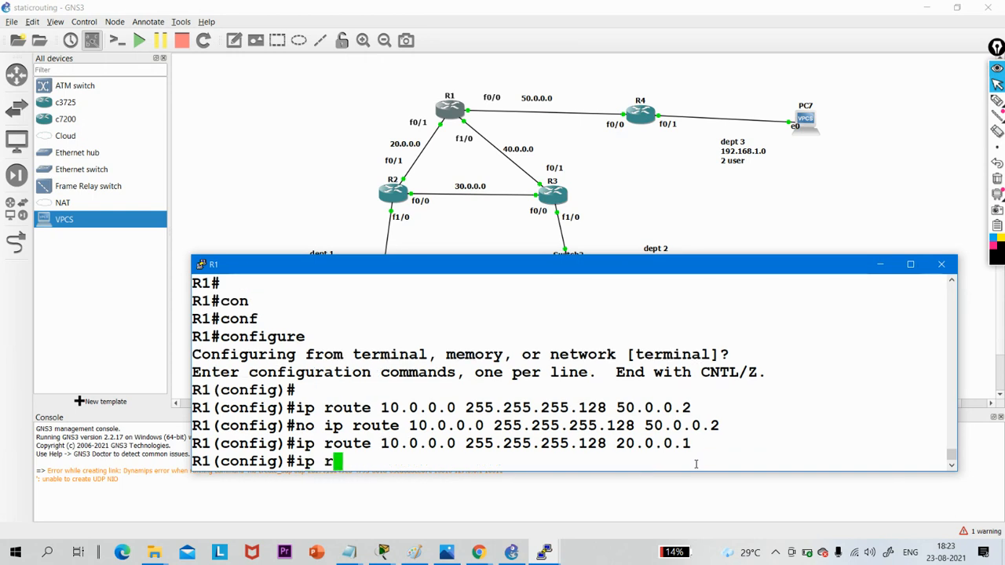
pyautogui.write('oute 1')
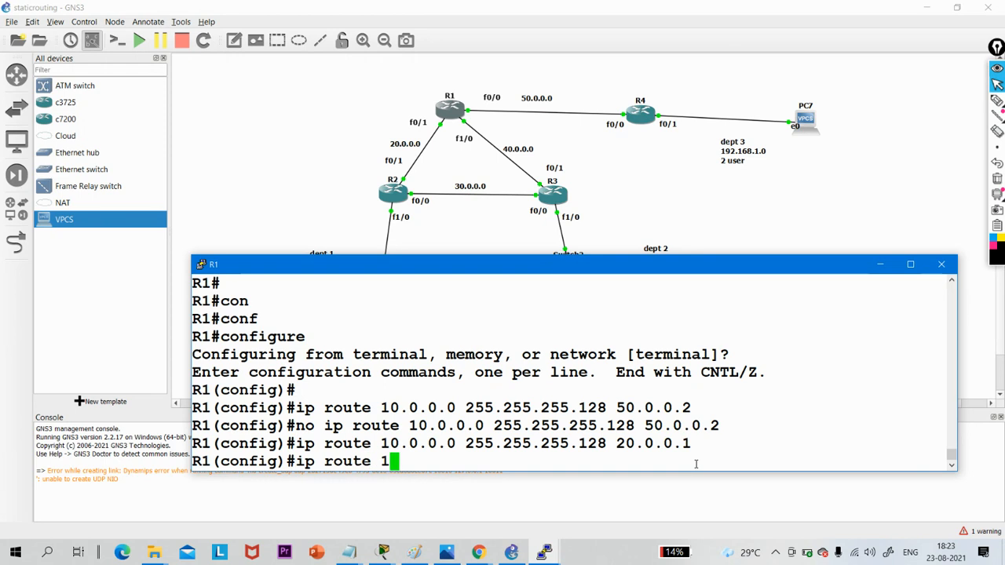
pyautogui.write('92.168')
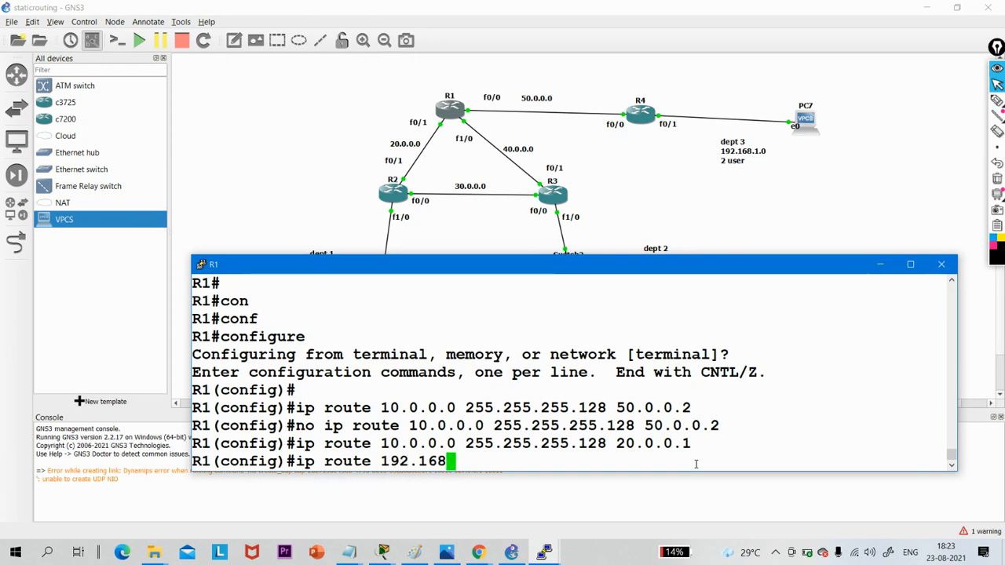
pyautogui.write('.1.0 2')
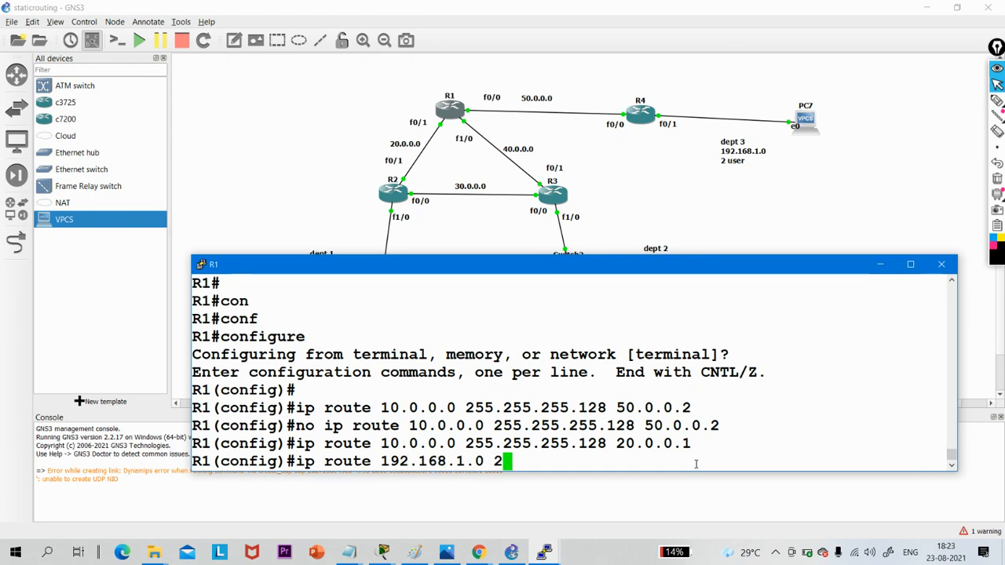
pyautogui.write('55.255.25')
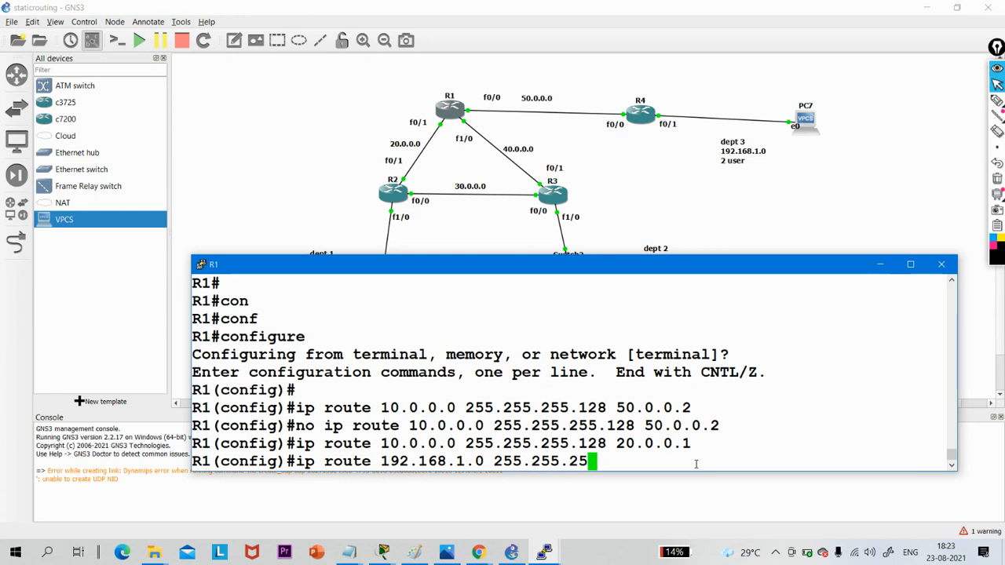
pyautogui.write('5.252 ')
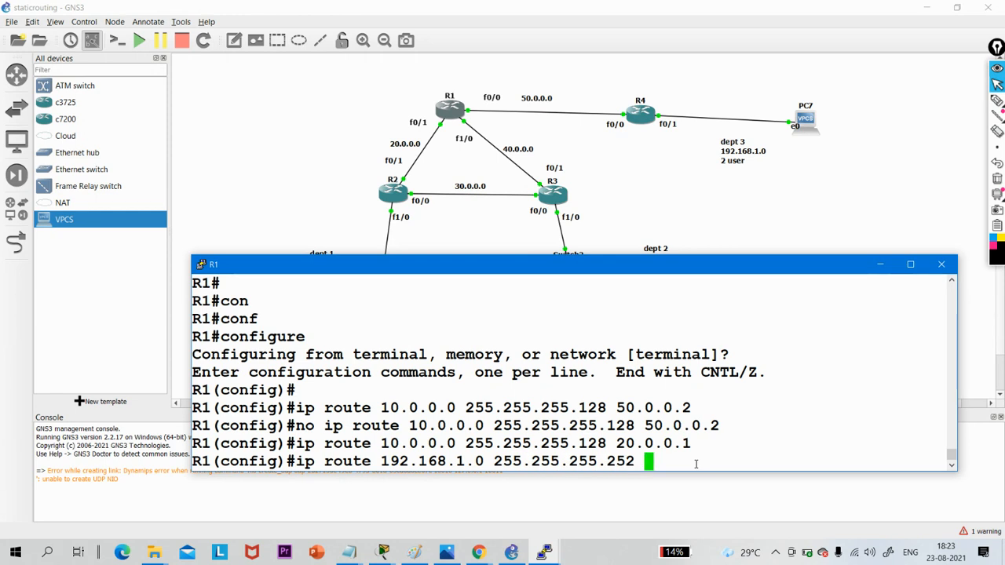
pyautogui.write('50.0.0.')
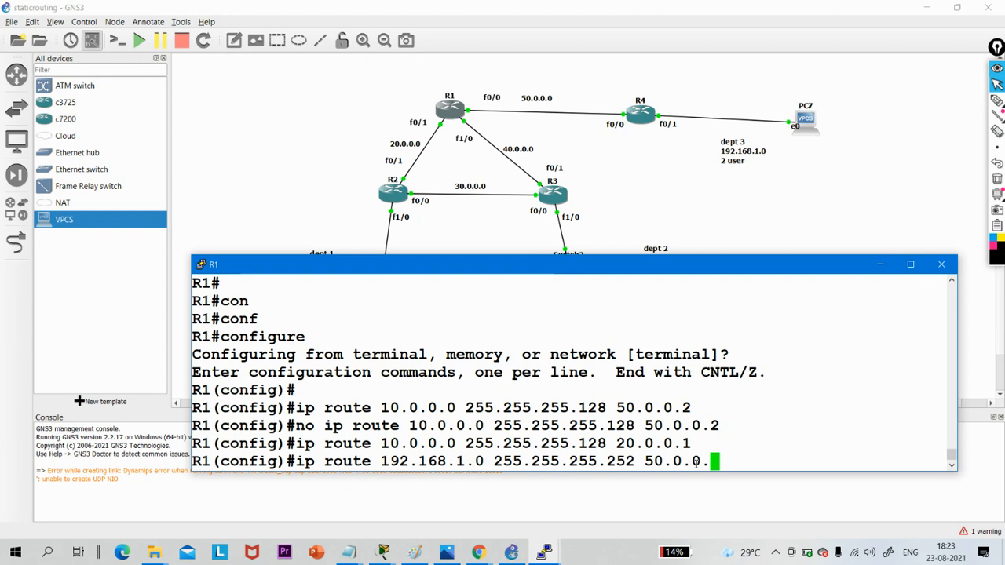
pyautogui.write('2')
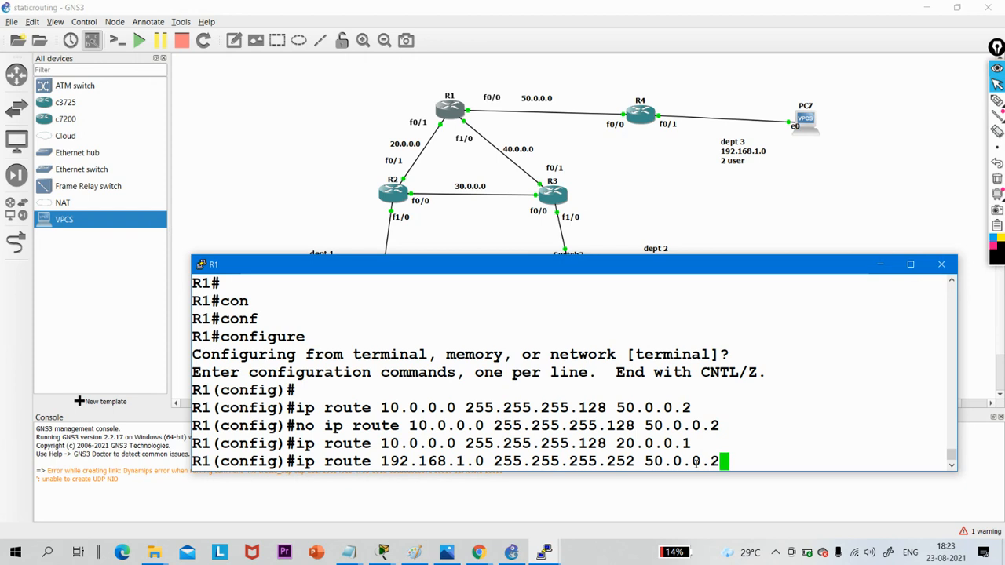
pyautogui.press('Return')
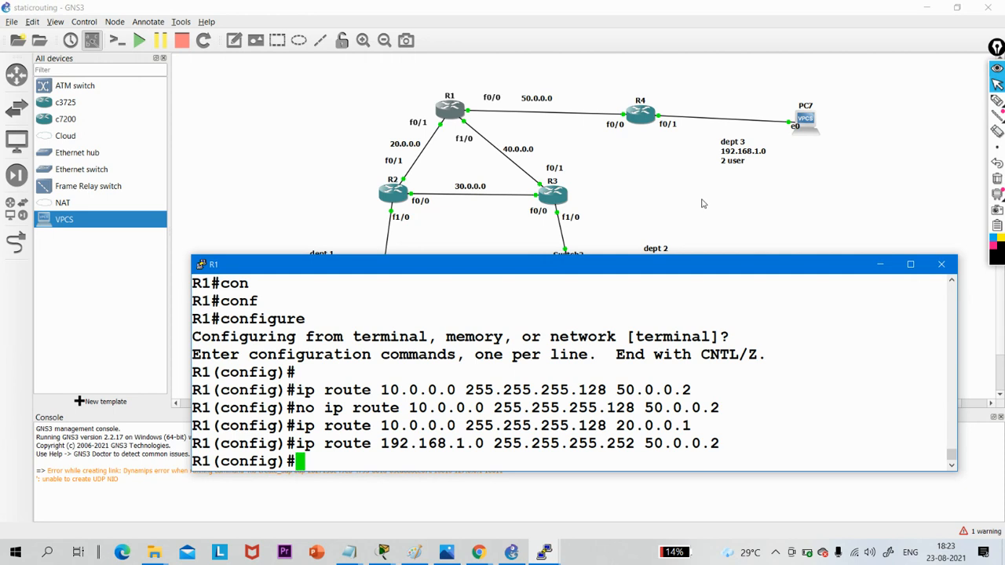
# - Open R2's console and reduce its window so the router topology can be seen alongside it
pyautogui.doubleClick(390, 195)
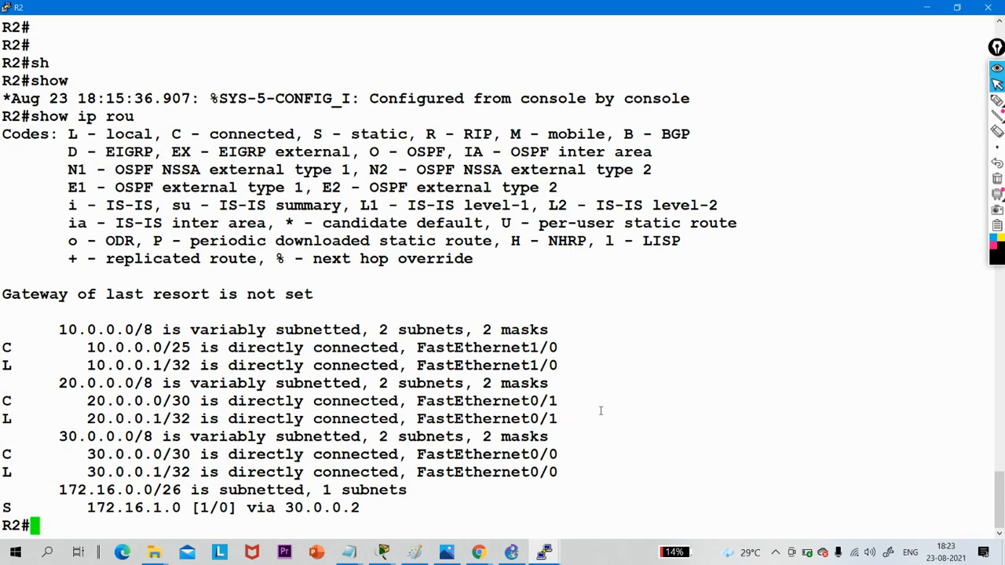
pyautogui.press('Return')
pyautogui.press('Return')
pyautogui.press('Return')
pyautogui.press('Return')
pyautogui.press('Return')
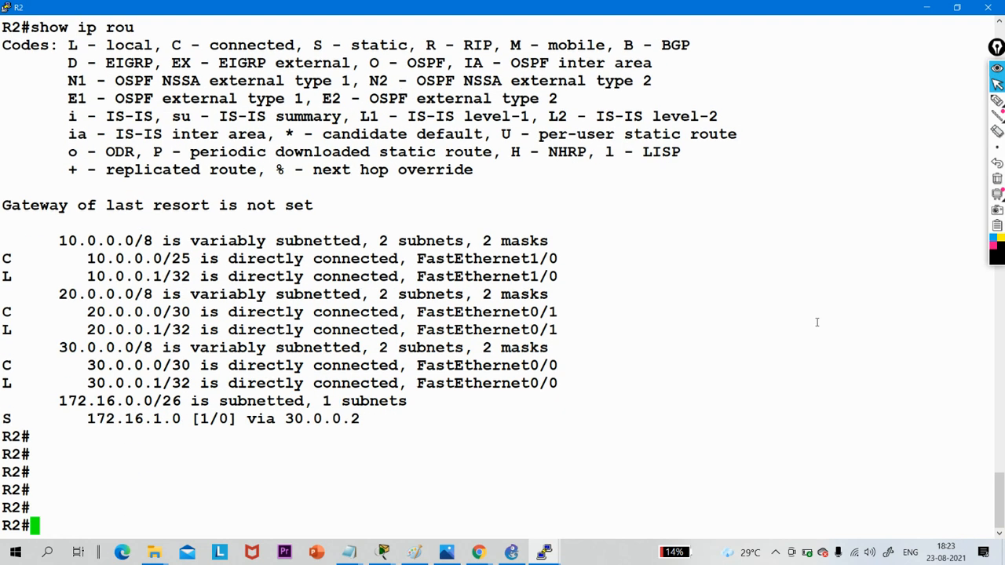
pyautogui.click(957, 8)
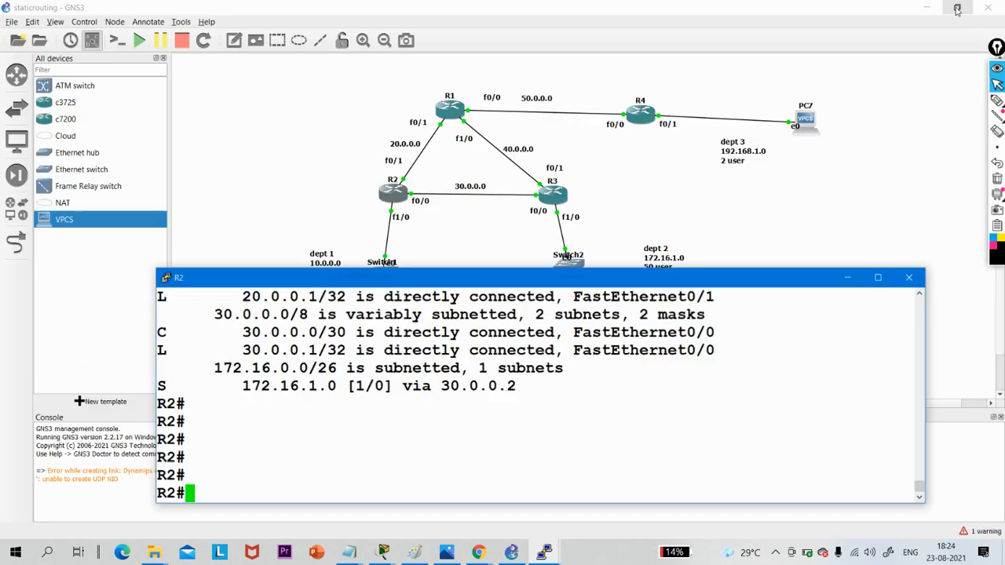
# - Enter global configuration mode on R2 from the terminal
pyautogui.write('conf')
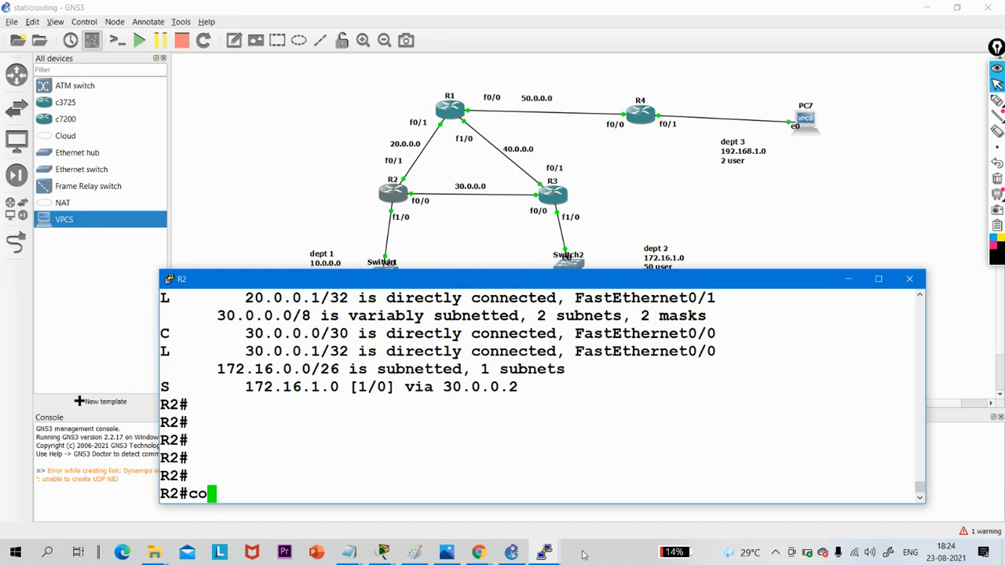
pyautogui.press('Tab')
pyautogui.write('t')
pyautogui.press('Tab')
pyautogui.press('Return')
pyautogui.press('Return')
pyautogui.press('Return')
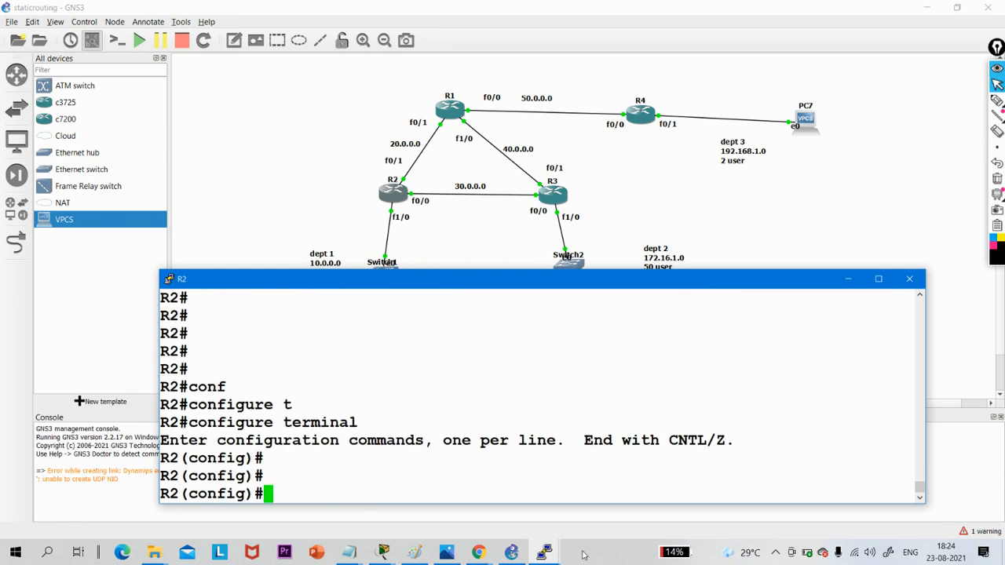
# - Add a static route on R2 to 192.168.1.0 with mask 255.255.255.252 via next hop 20.0.0.2
pyautogui.write('ip rou')
pyautogui.press('Tab')
pyautogui.write('t')
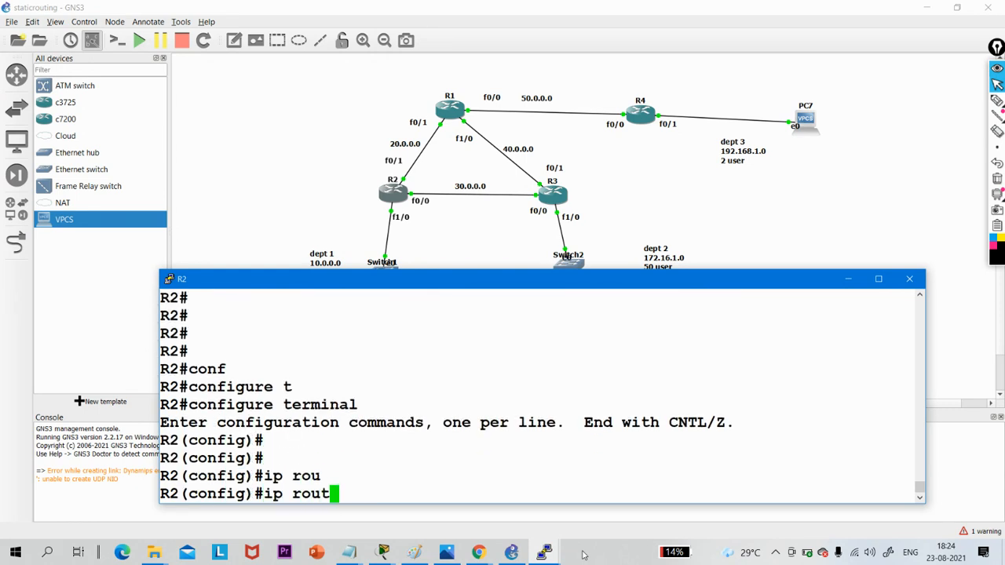
pyautogui.write('e')
pyautogui.write('192.1+')
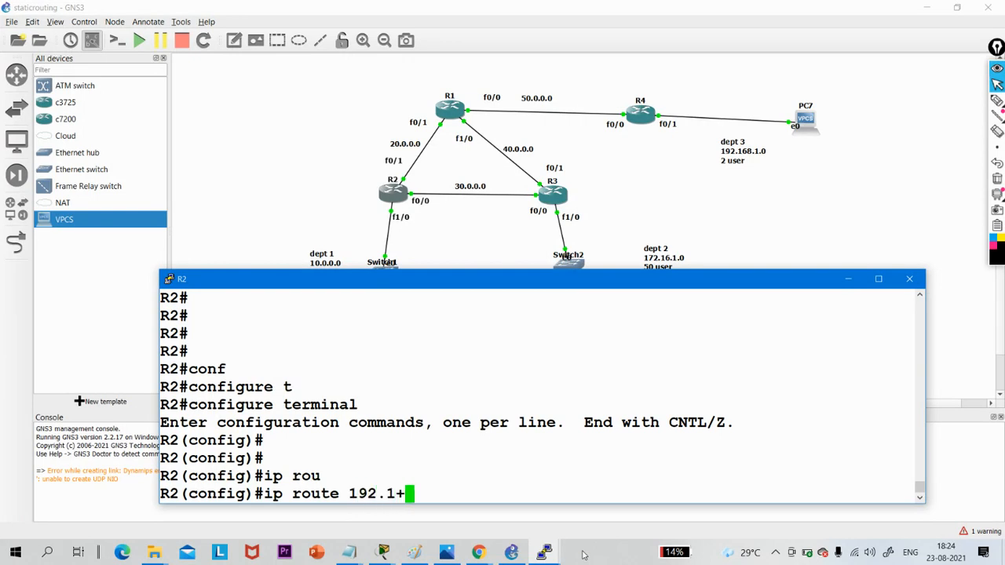
pyautogui.press('BackSpace')
pyautogui.write('68.1.')
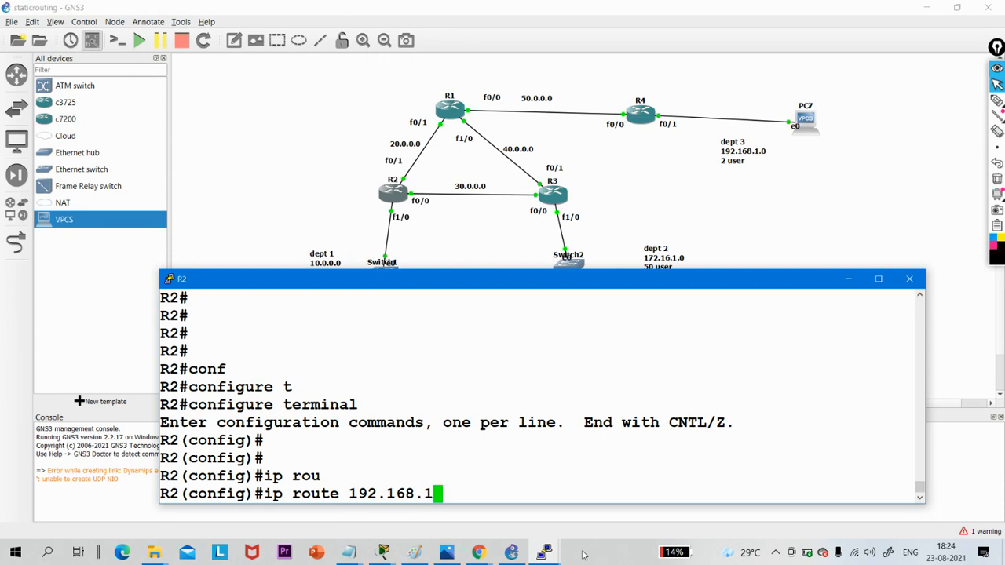
pyautogui.write('0 255.')
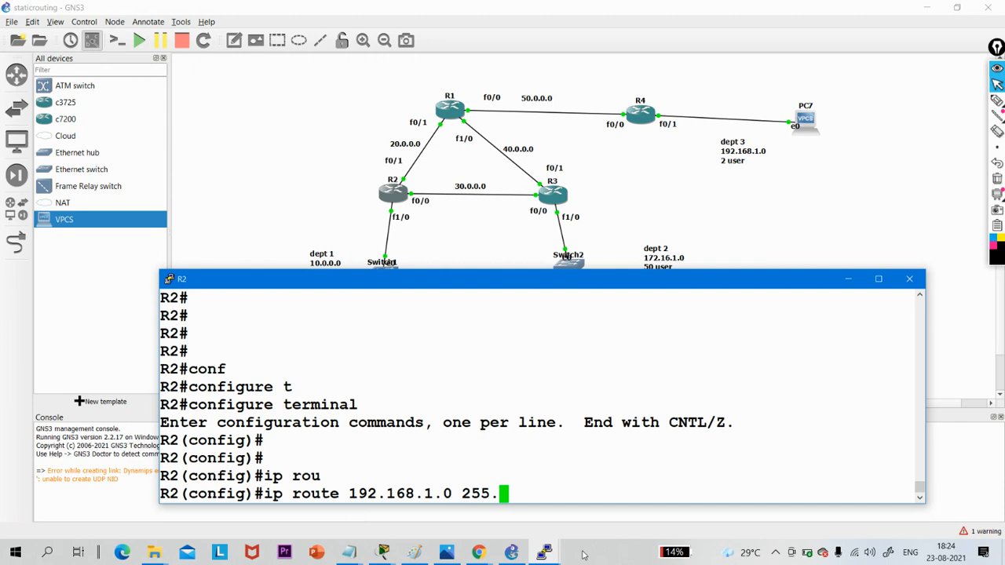
pyautogui.write('255.255.255.')
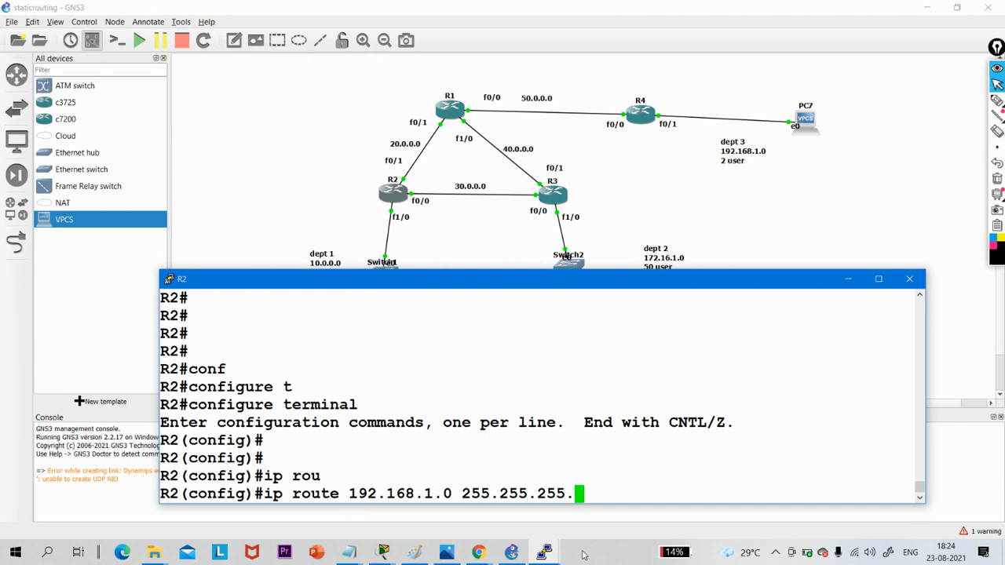
pyautogui.write('252 ')
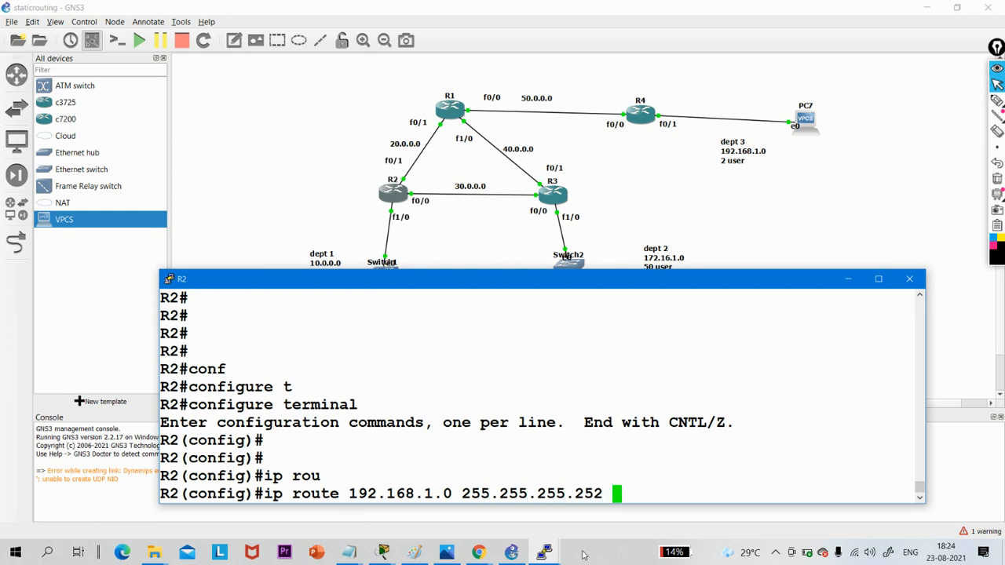
pyautogui.write('20.0.0.32')
pyautogui.press('BackSpace')
pyautogui.press('BackSpace')
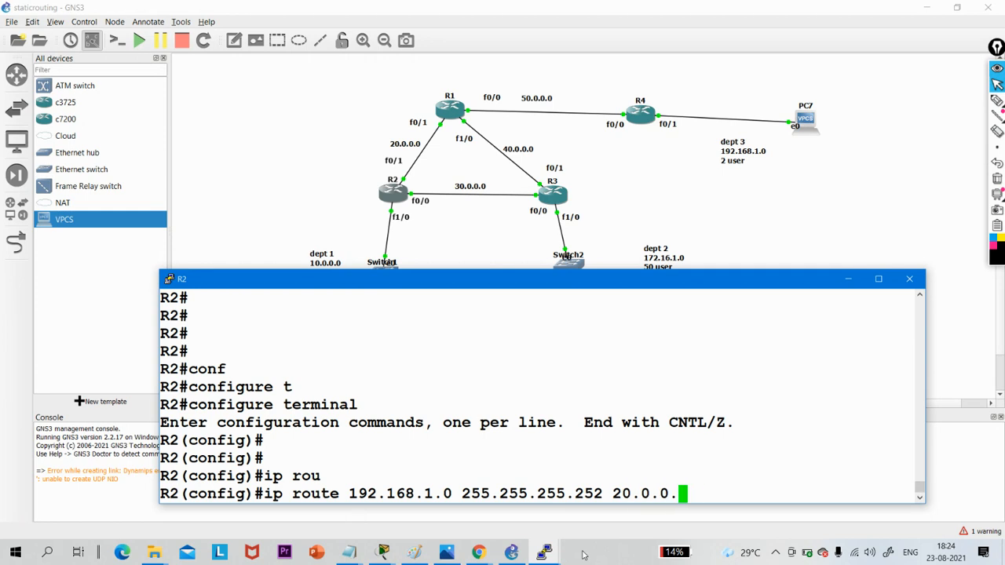
pyautogui.write('2')
pyautogui.press('Return')
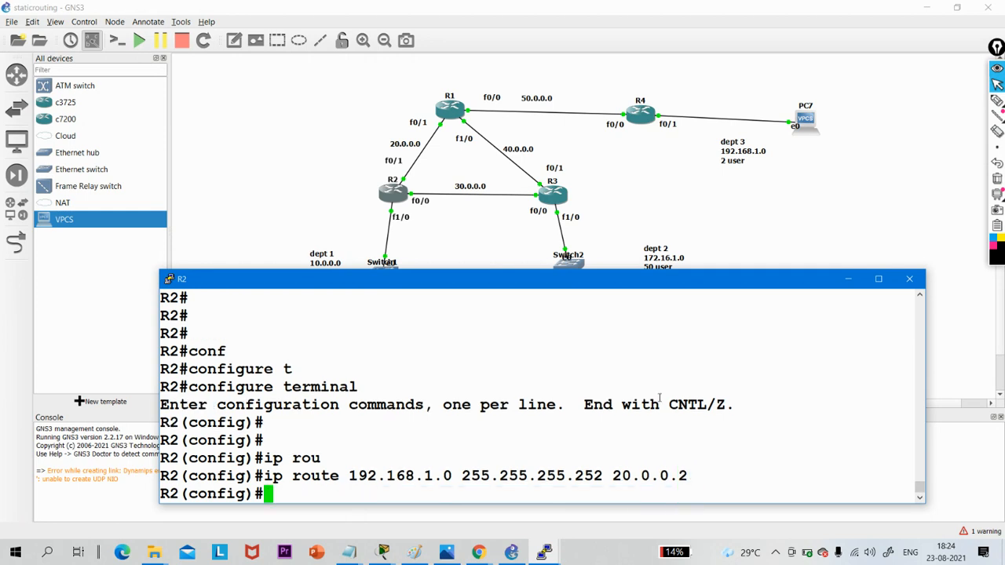
# - Open R4's console and enter global configuration mode from the terminal
pyautogui.click(642, 118)
pyautogui.doubleClick(642, 117)
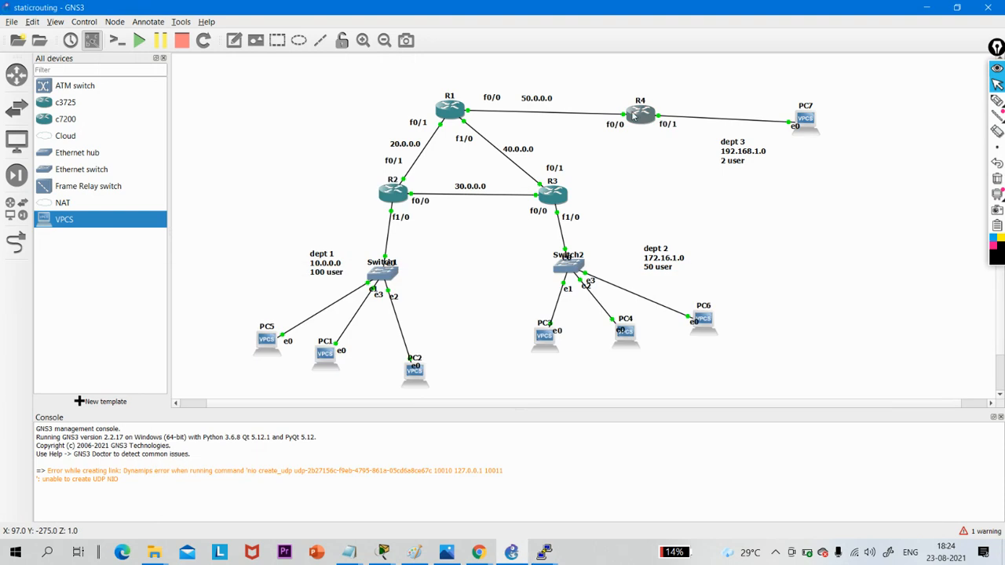
pyautogui.press('Return')
pyautogui.press('Return')
pyautogui.press('Return')
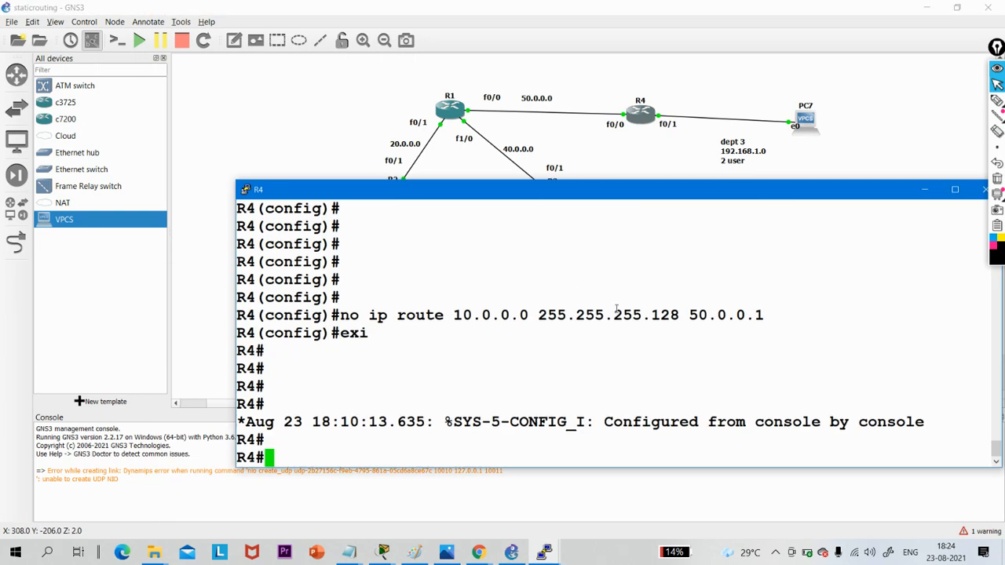
pyautogui.write('conf')
pyautogui.press('Tab')
pyautogui.write('t')
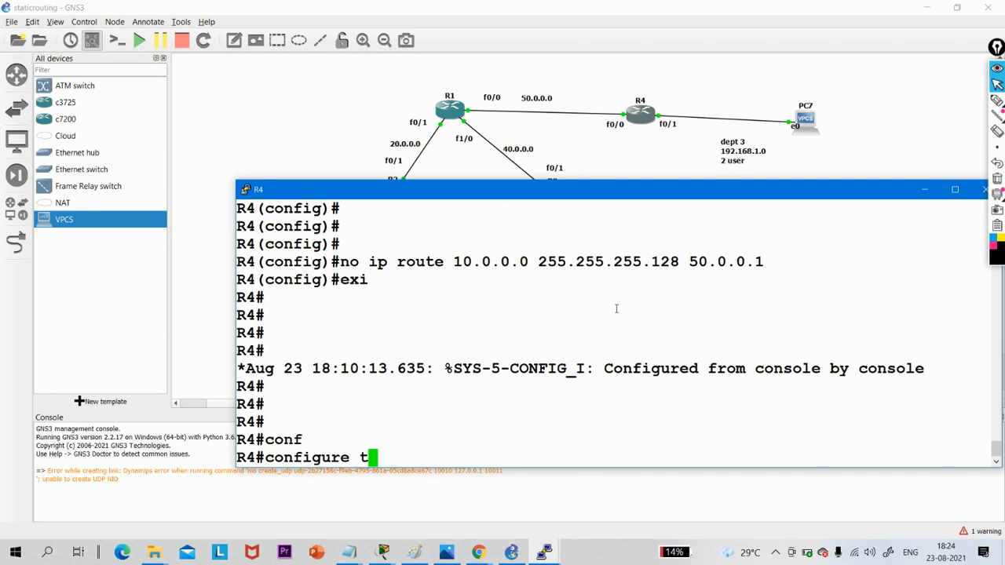
pyautogui.press('Tab')
pyautogui.press('Return')
pyautogui.press('Return')
pyautogui.press('Return')
# - Add a static route on R4 to 10.0.0.0 with mask 255.255.255.128 via next hop 50.0.0.1
pyautogui.write('ip rou')
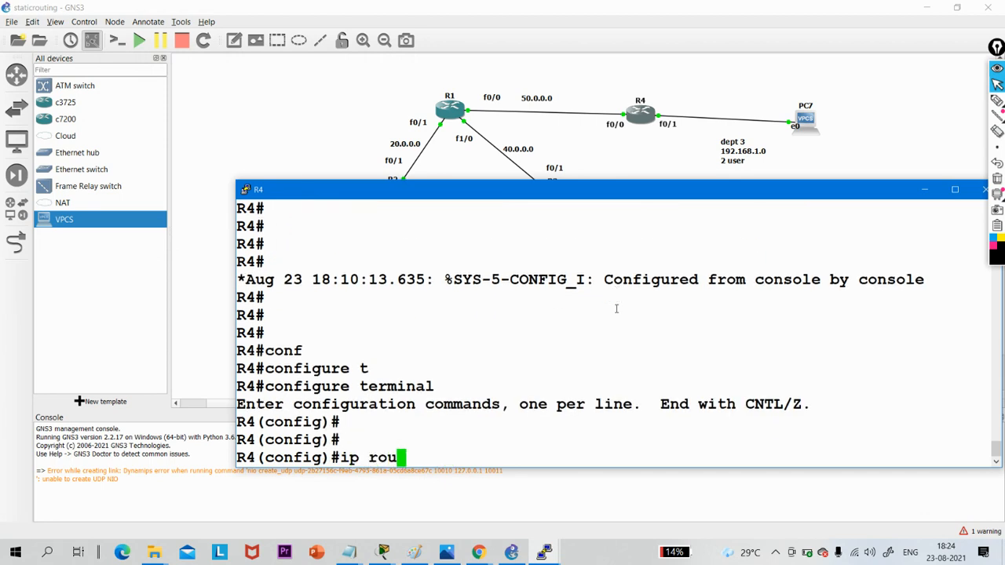
pyautogui.press('Tab')
pyautogui.write('te 10.0.0.0')
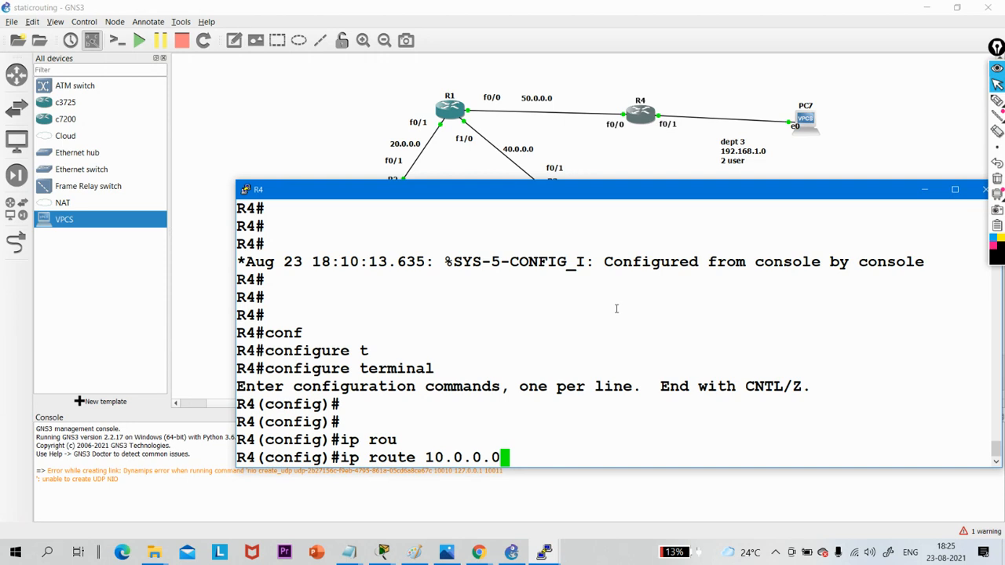
pyautogui.write('255.')
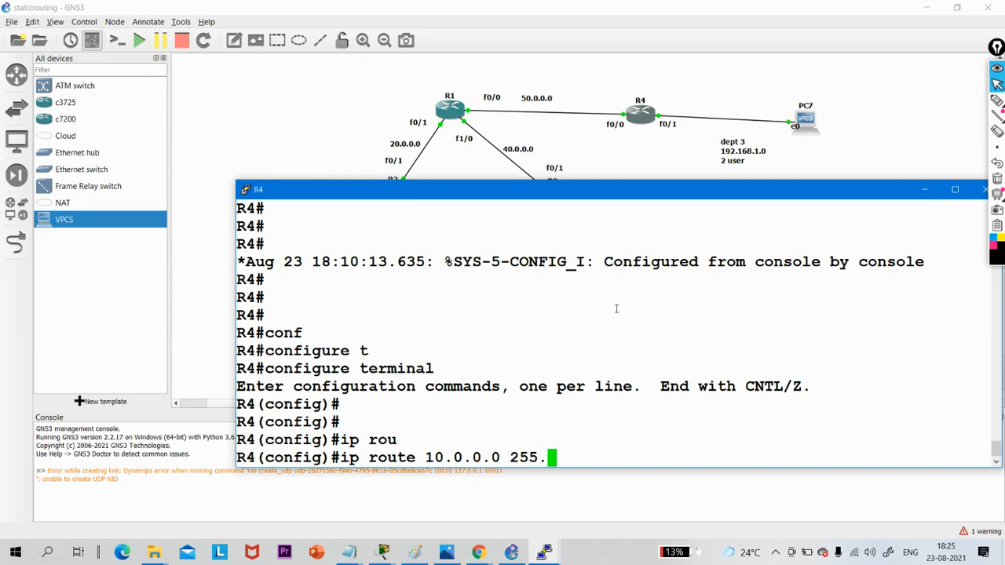
pyautogui.write('255.255.1')
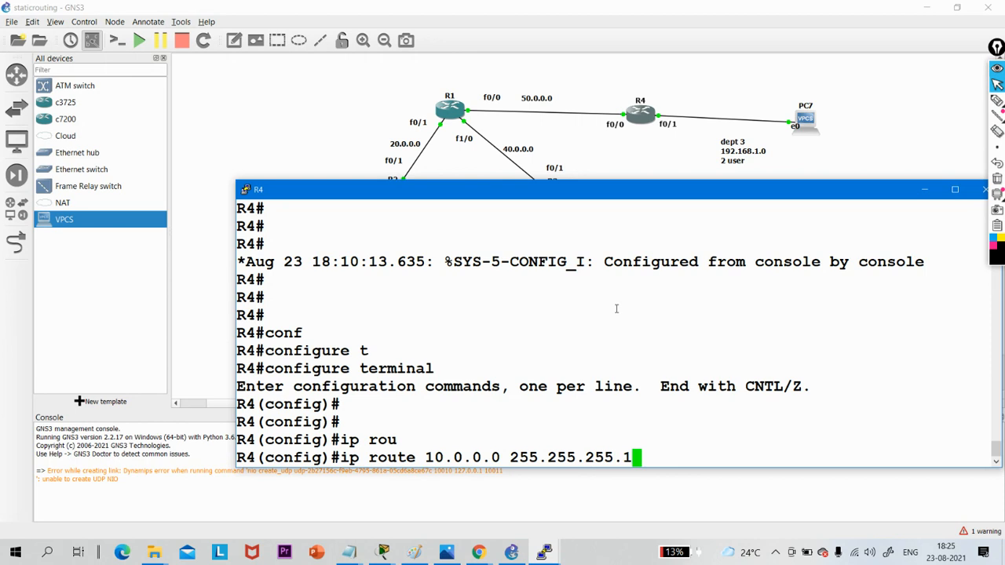
pyautogui.write('28 50.0.0.1')
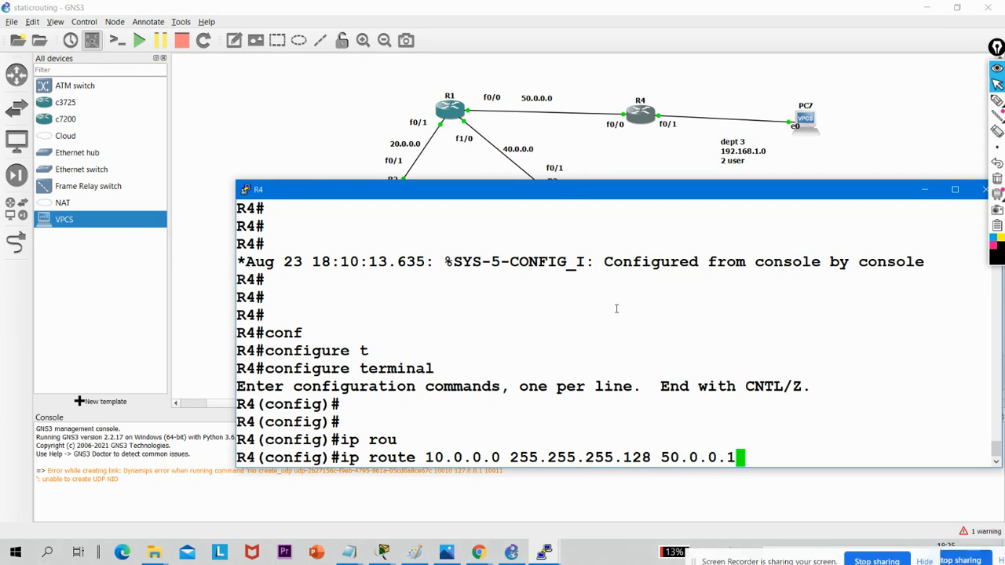
pyautogui.press('Return')
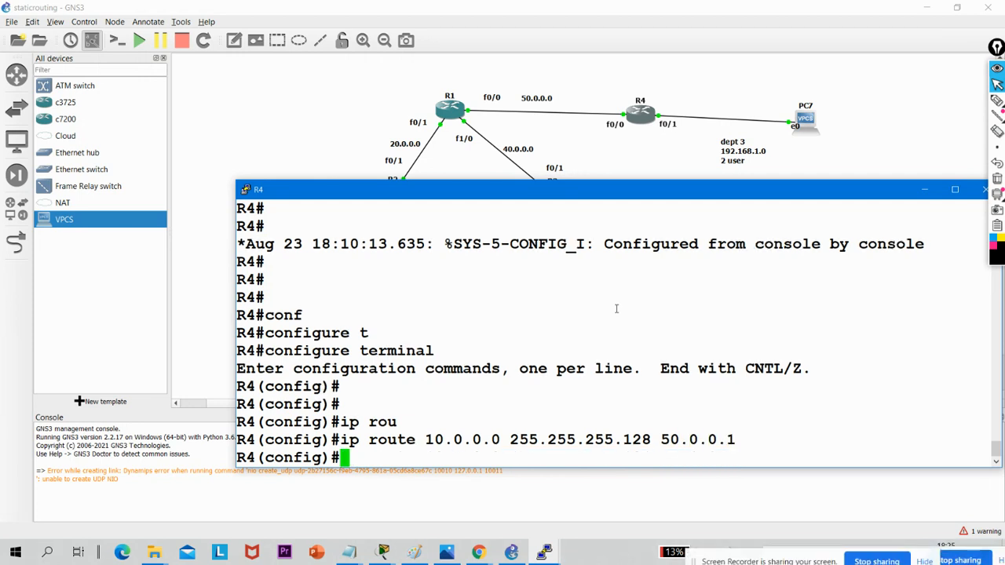
pyautogui.press('Up')
pyautogui.press('BackSpace')
pyautogui.press('BackSpace')
pyautogui.press('BackSpace')
pyautogui.press('BackSpace')
pyautogui.press('BackSpace')
pyautogui.press('BackSpace')
pyautogui.press('BackSpace')
pyautogui.press('BackSpace')
pyautogui.press('BackSpace')
pyautogui.press('BackSpace')
pyautogui.press('BackSpace')
pyautogui.press('BackSpace')
pyautogui.press('BackSpace')
pyautogui.press('BackSpace')
pyautogui.press('BackSpace')
pyautogui.press('BackSpace')
pyautogui.press('BackSpace')
pyautogui.press('BackSpace')
pyautogui.press('BackSpace')
pyautogui.press('BackSpace')
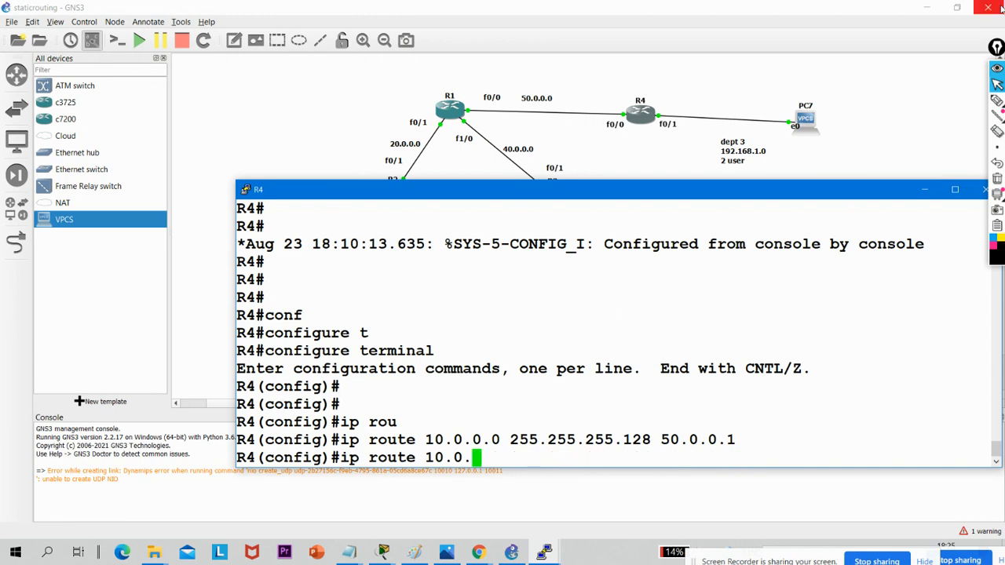
# - Minimize R4's console, check the Task 3 ping requirements in WhatsApp in Chrome, and return to the GNS3 topology
pyautogui.click(924, 190)
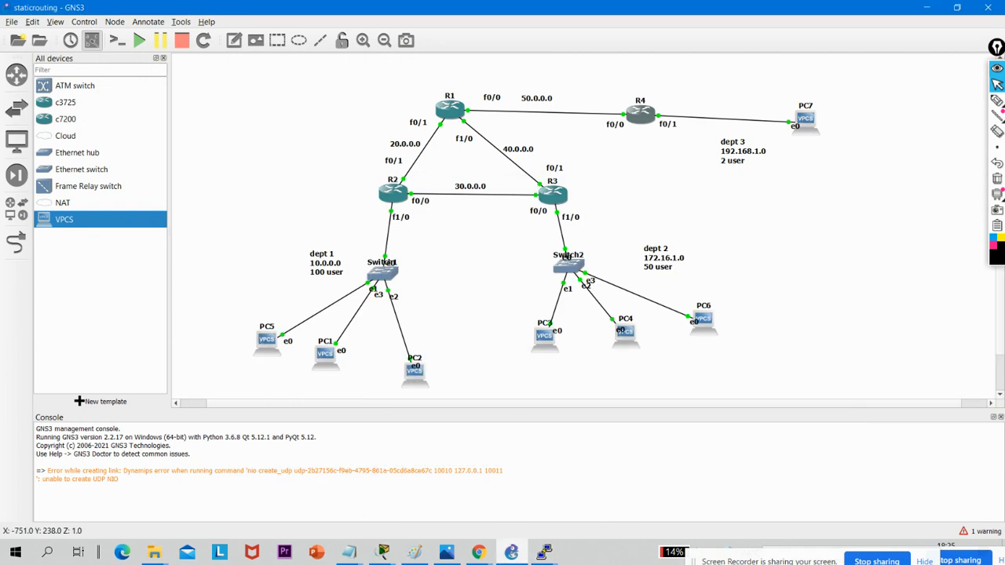
pyautogui.click(478, 552)
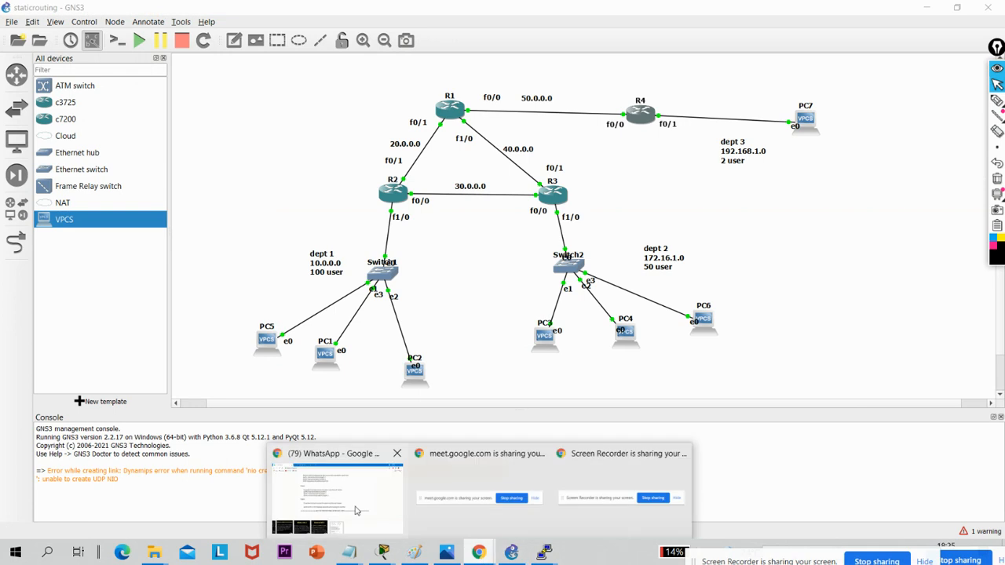
pyautogui.moveTo(351, 507)
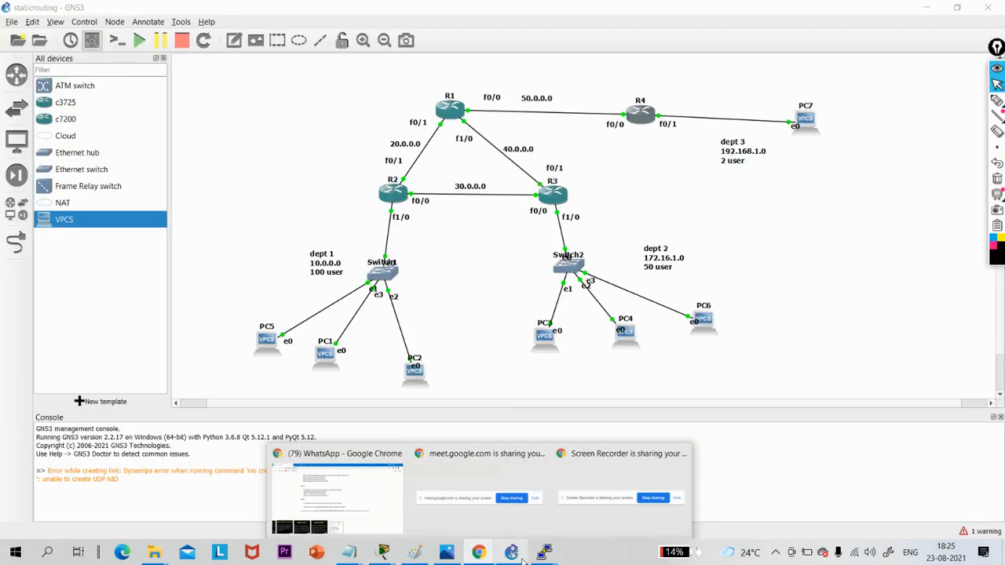
pyautogui.click(517, 558)
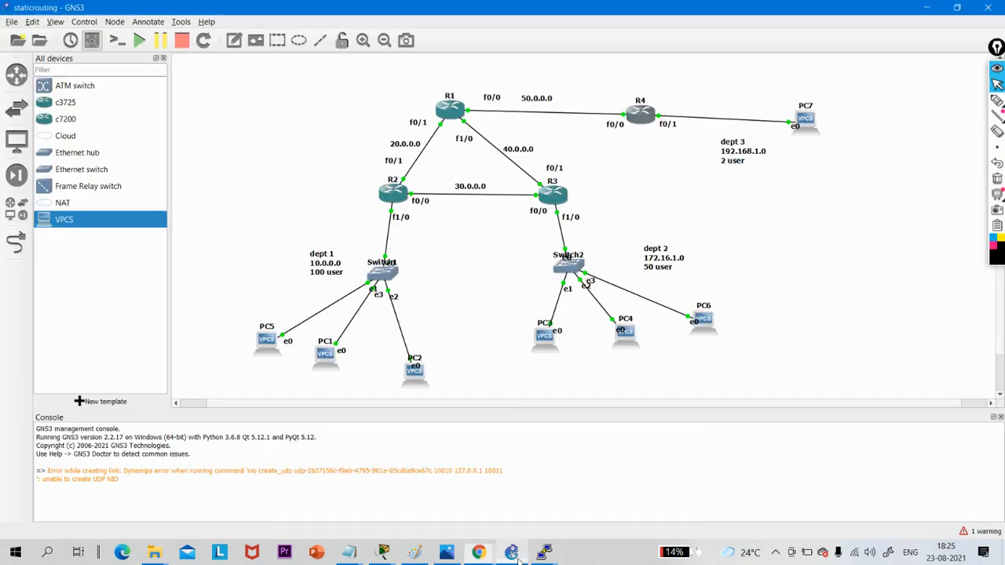
# - Open PC5's console and ping PC7 at 192.168.1.2 twice to test the route between them
pyautogui.doubleClick(265, 345)
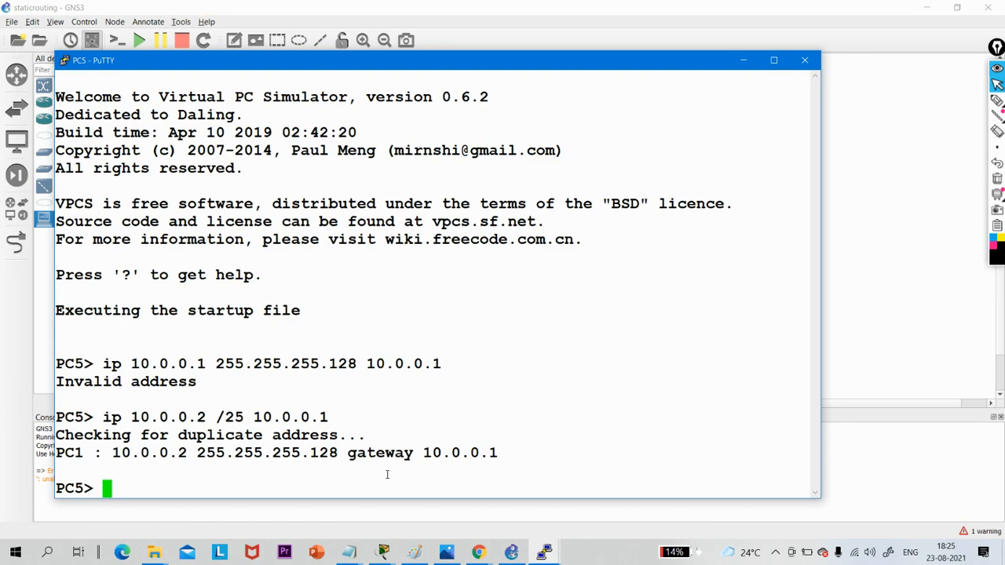
pyautogui.write('ping ')
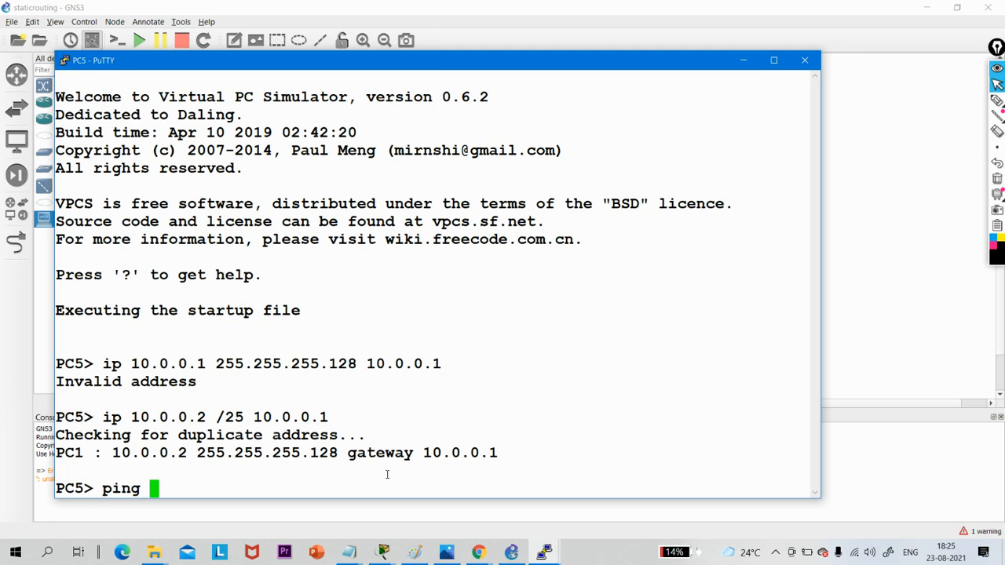
pyautogui.write('192.168')
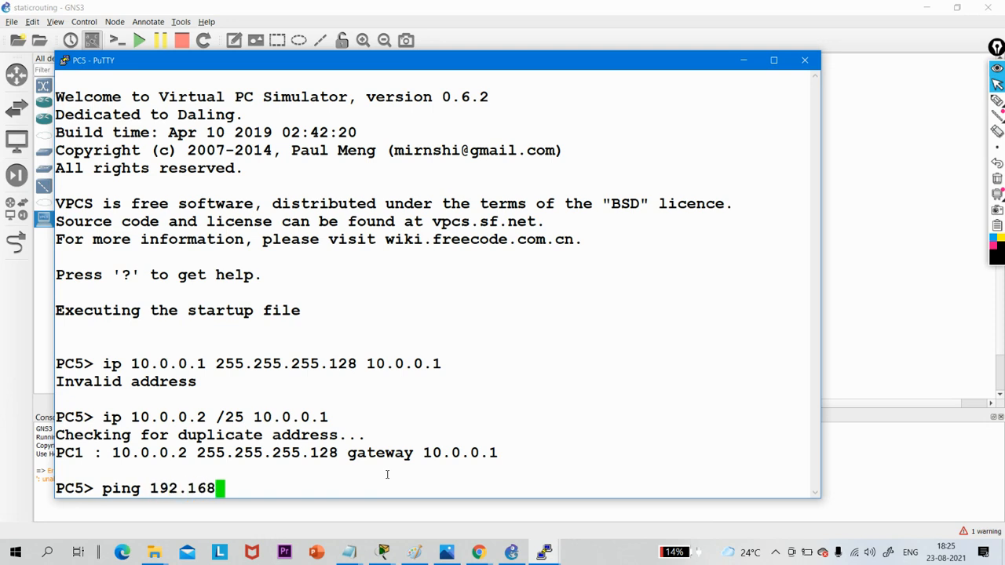
pyautogui.write('.1.2')
pyautogui.press('Return')
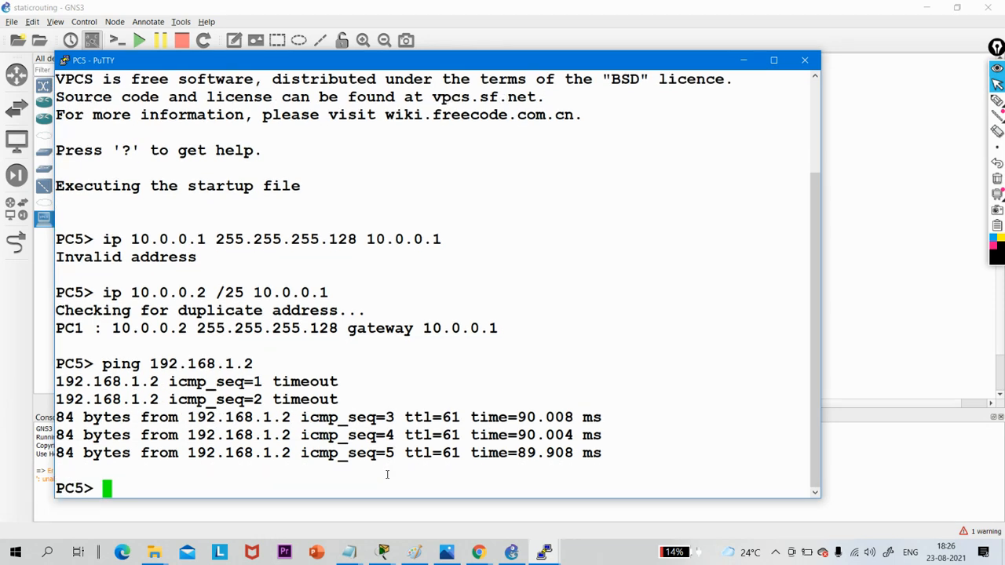
pyautogui.press('Return')
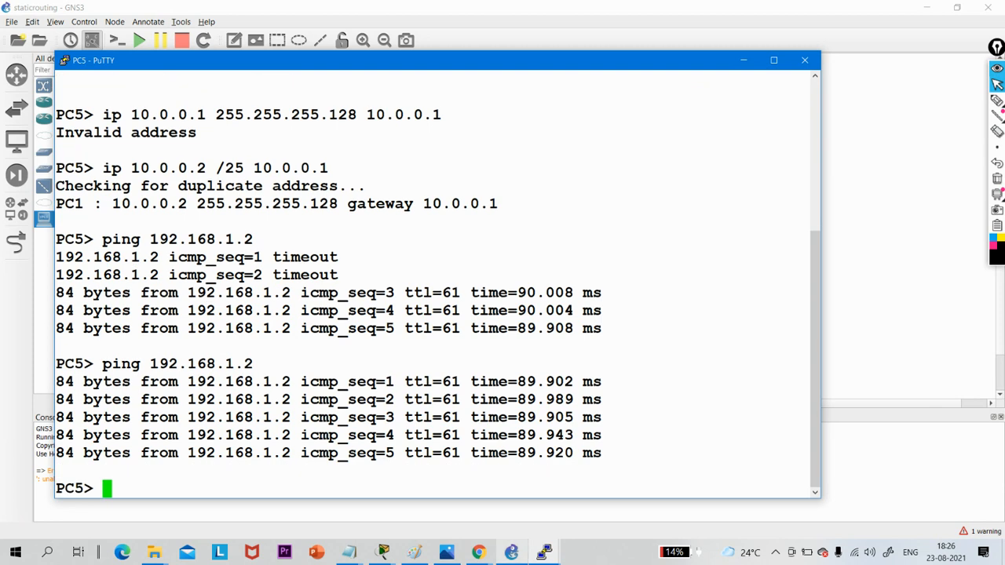
# - Review the remaining Task 3 requirement for PC6 and PC7 in WhatsApp, and return to the topology with PC5's console minimized
pyautogui.moveTo(476, 554)
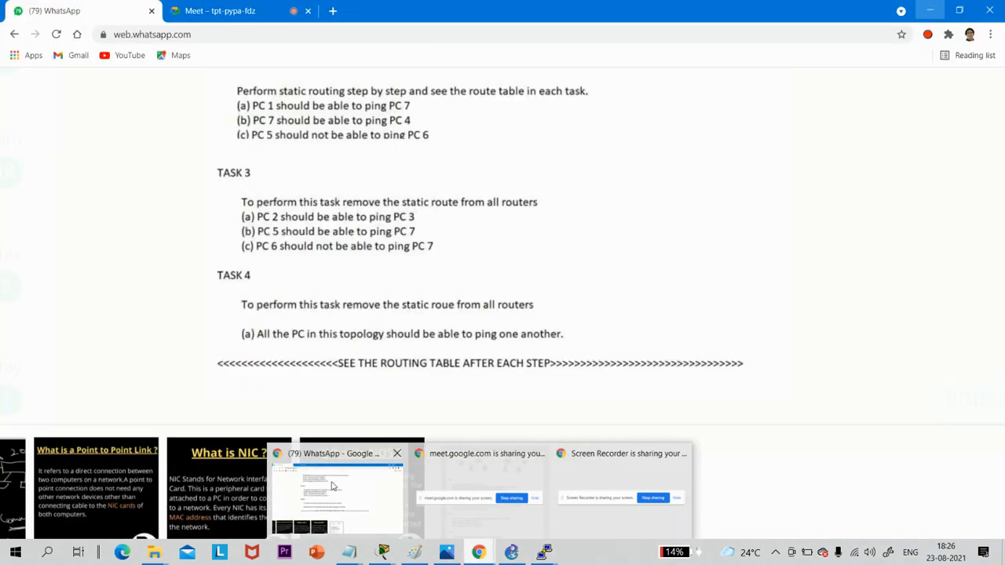
pyautogui.click(332, 486)
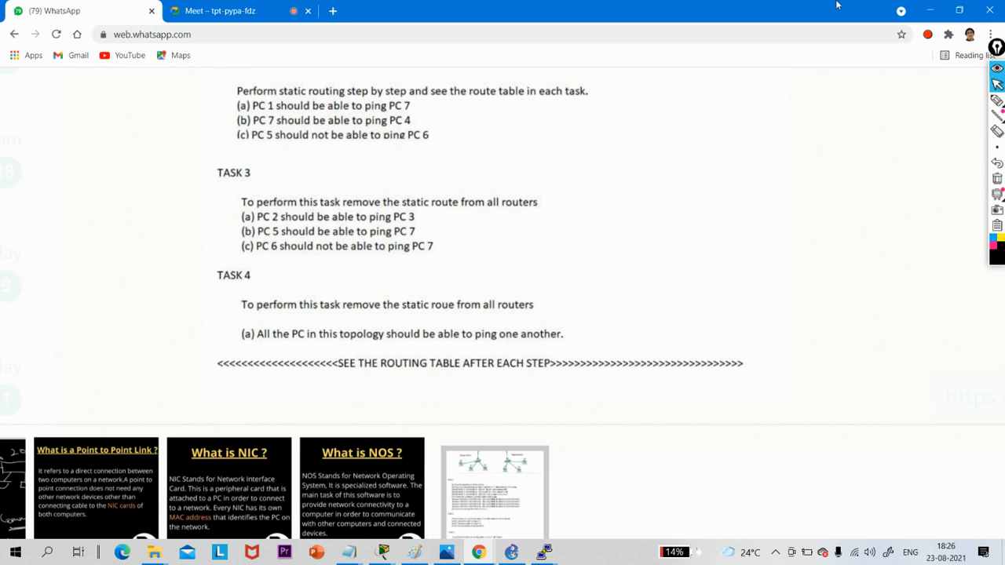
pyautogui.click(932, 10)
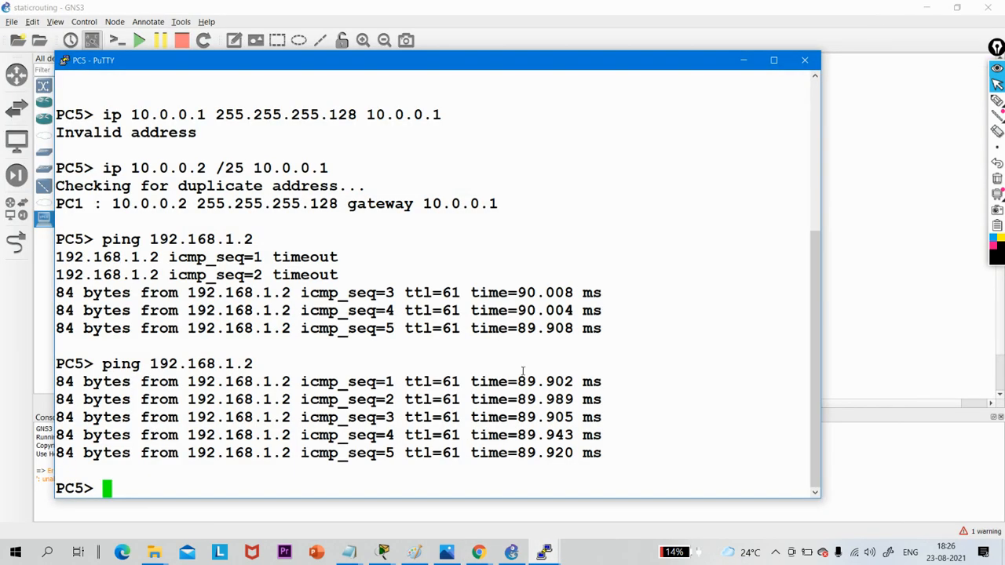
pyautogui.click(739, 58)
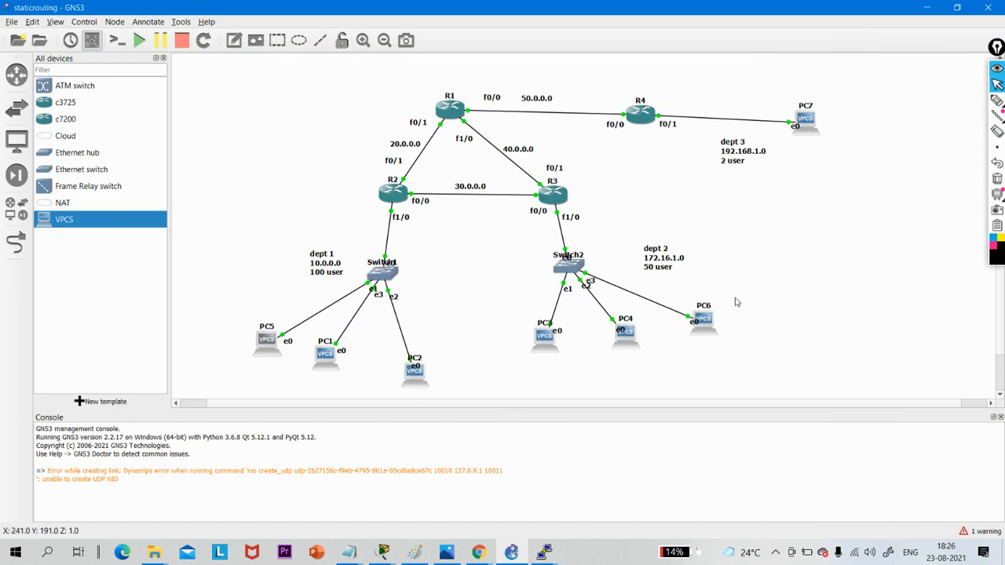
pyautogui.moveTo(738, 299); pyautogui.dragTo(672, 347)
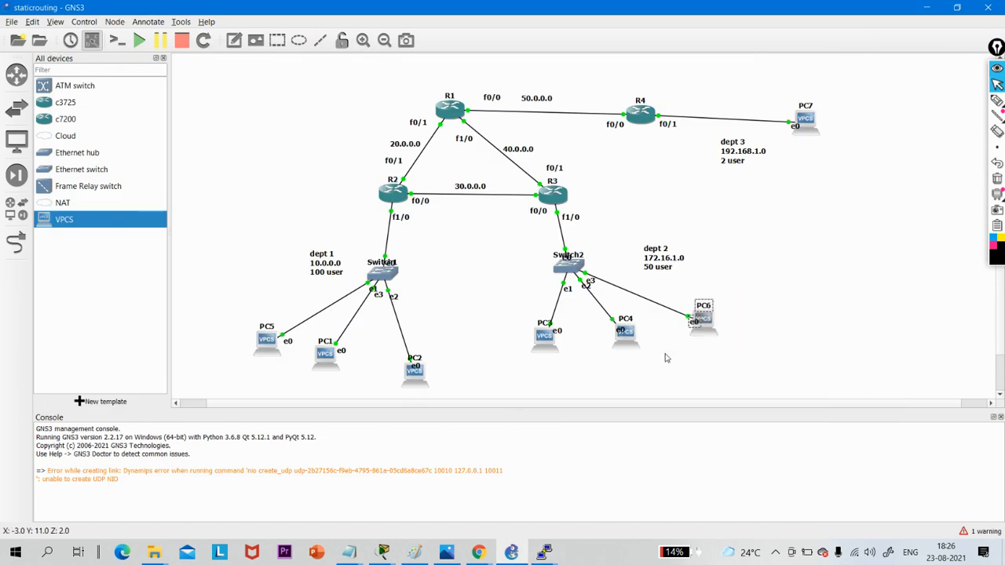
pyautogui.rightClick(844, 94)
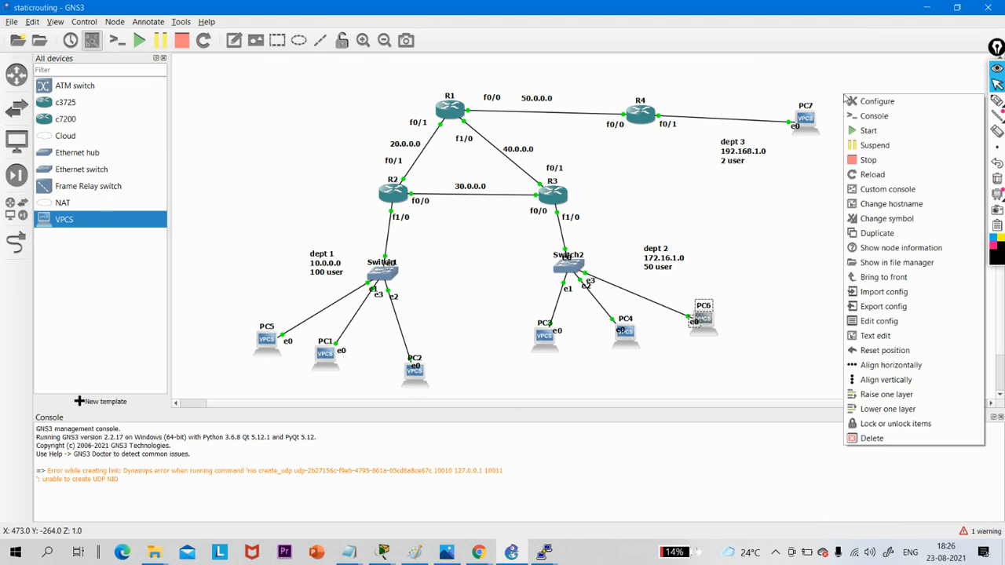
pyautogui.click(801, 84)
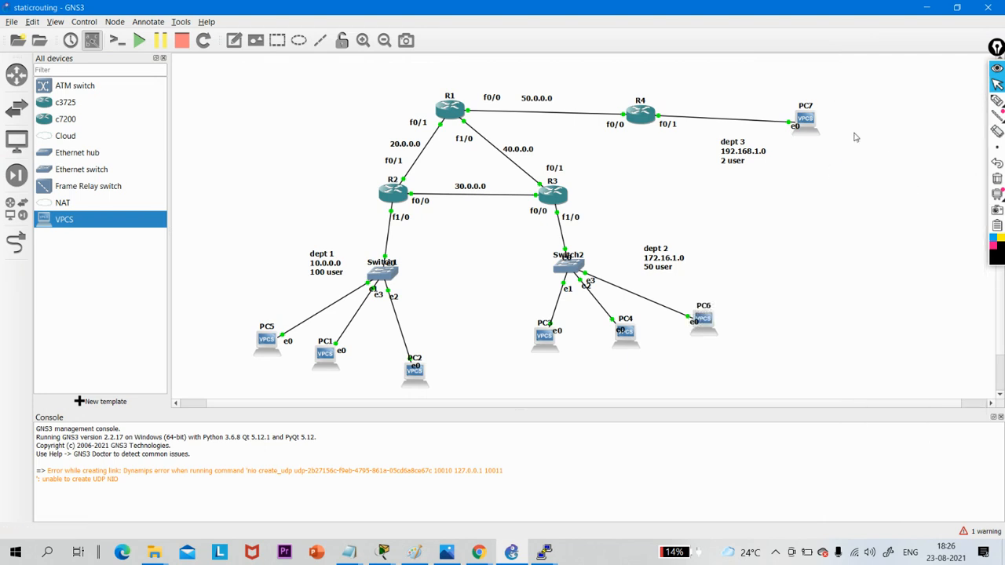
pyautogui.moveTo(842, 135); pyautogui.dragTo(783, 102)
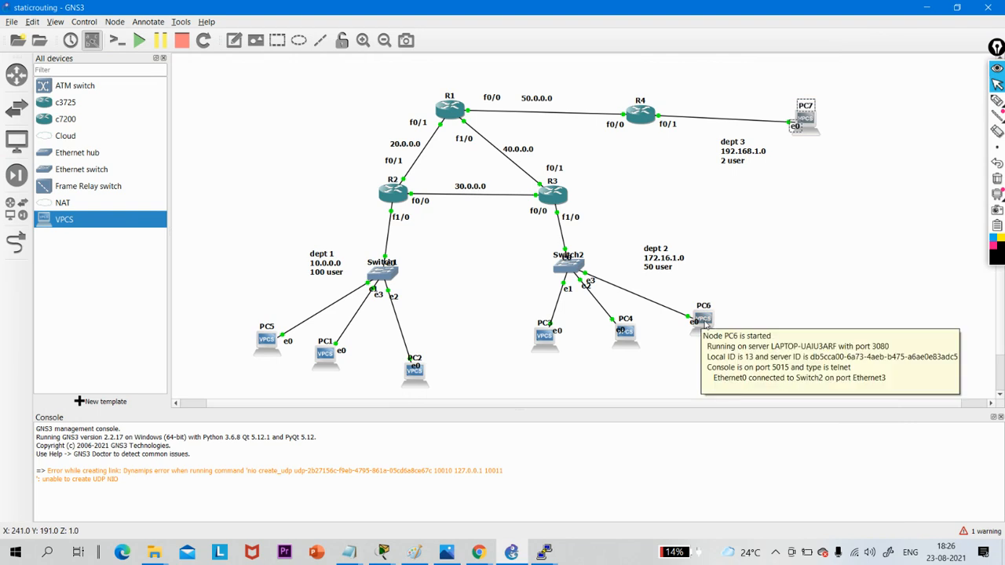
# - Open PC6's console, ping PC7 at 192.168.1.2 to test the route between them, and minimize the console
pyautogui.click(704, 324)
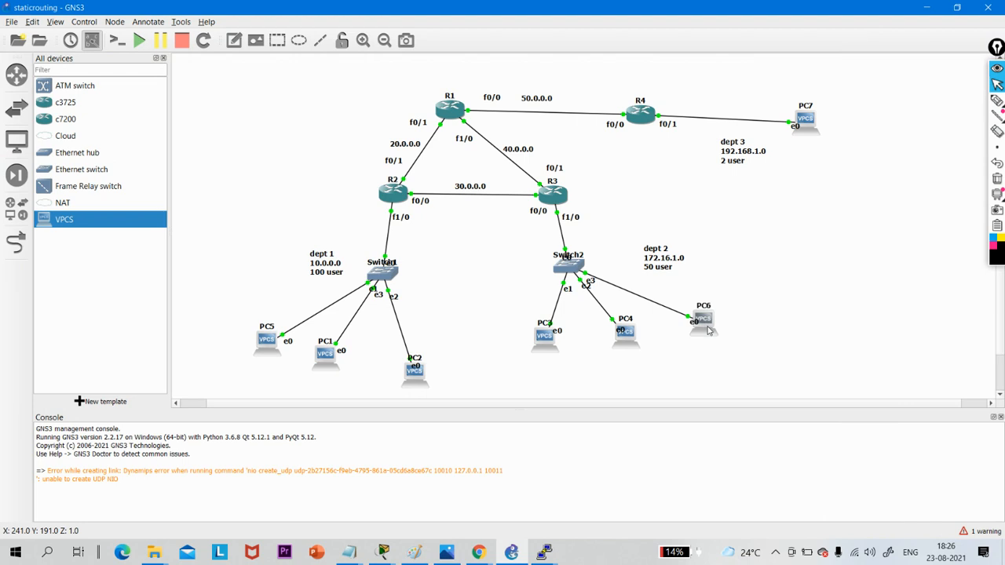
pyautogui.doubleClick(704, 324)
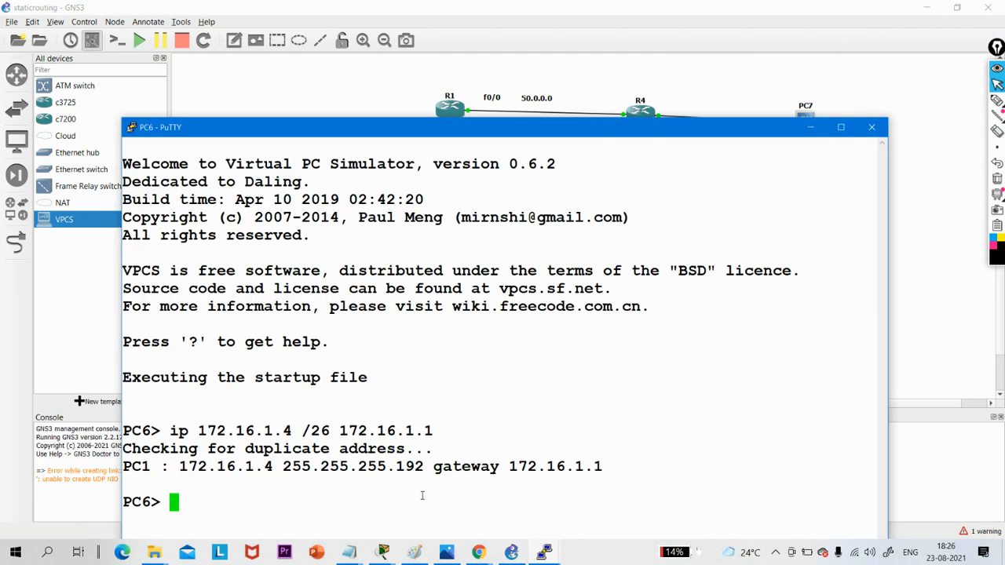
pyautogui.write('ping ')
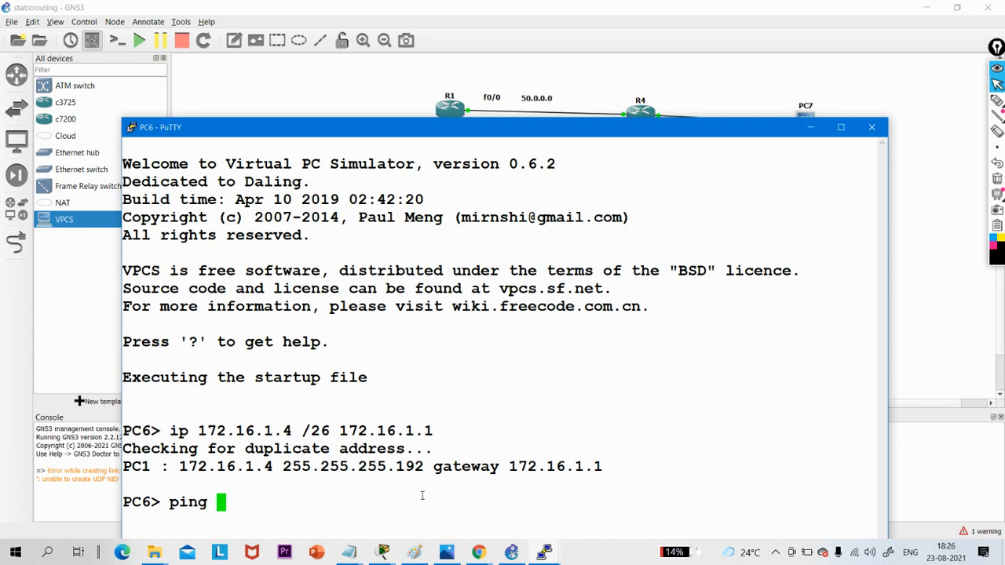
pyautogui.write('192.16')
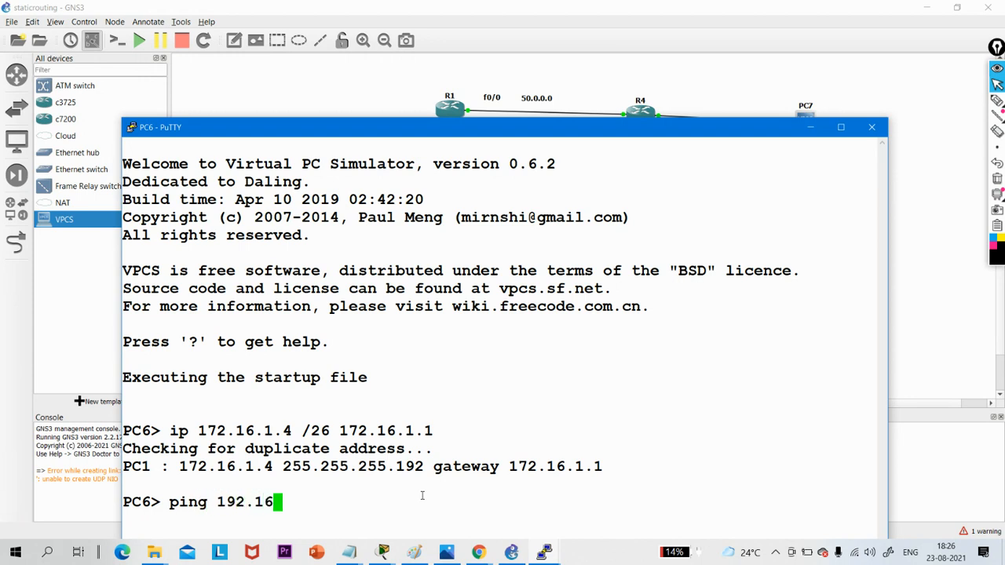
pyautogui.write('8.1.2')
pyautogui.press('Return')
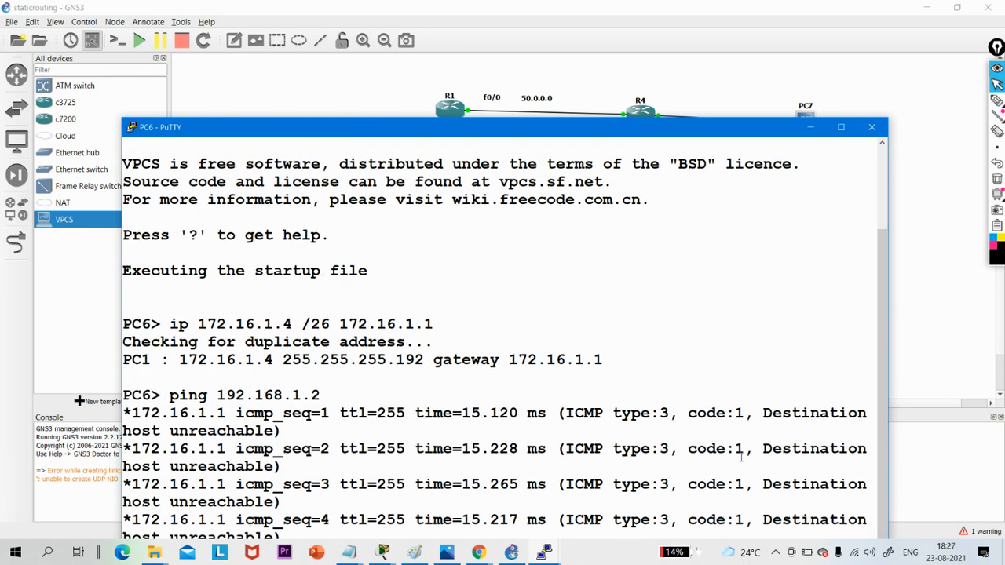
pyautogui.click(810, 127)
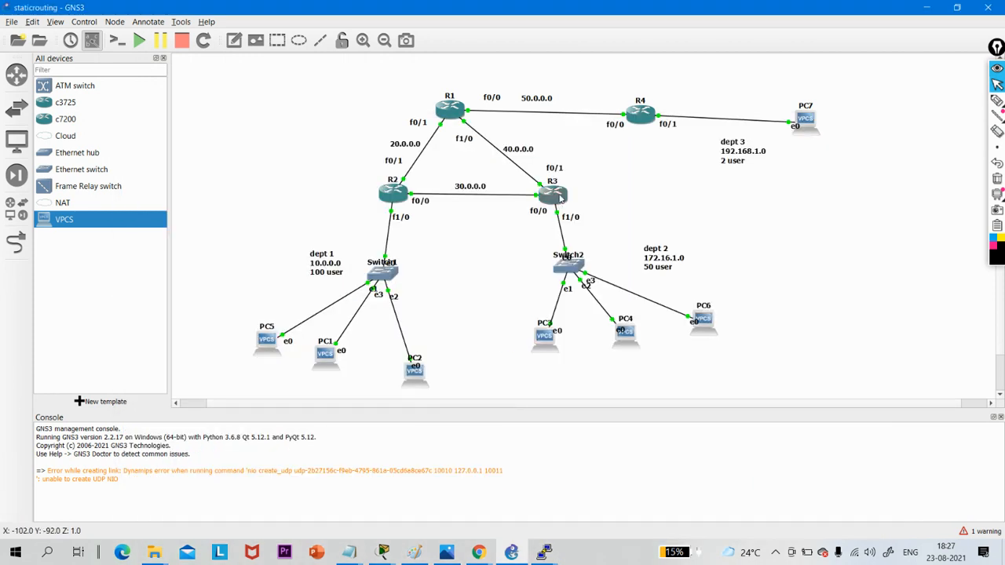
# - Display the IP routing table in R3's console, highlight its route entries, and minimize the console
pyautogui.doubleClick(559, 197)
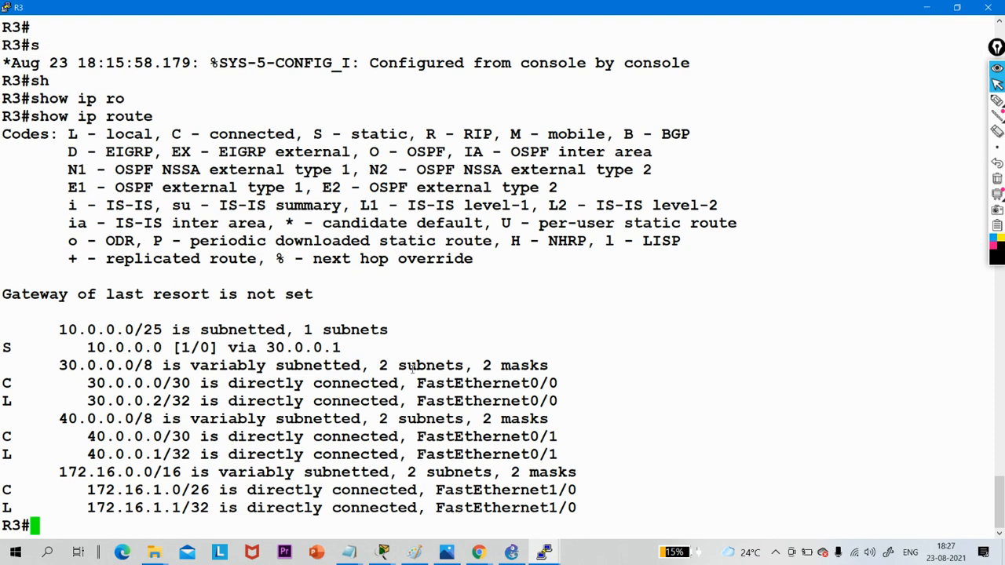
pyautogui.press('Up')
pyautogui.press('Return')
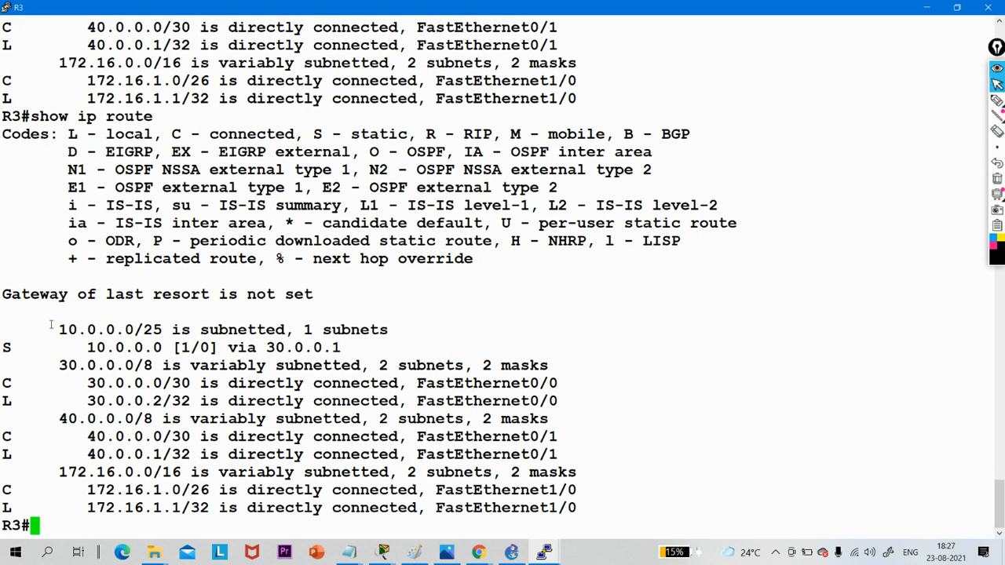
pyautogui.moveTo(50, 328); pyautogui.dragTo(658, 502)
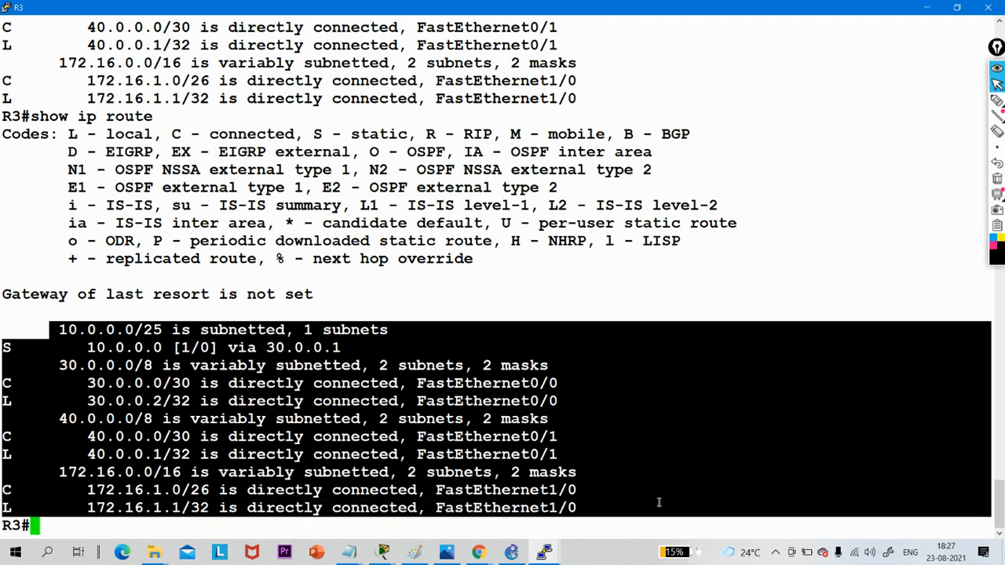
pyautogui.click(924, 7)
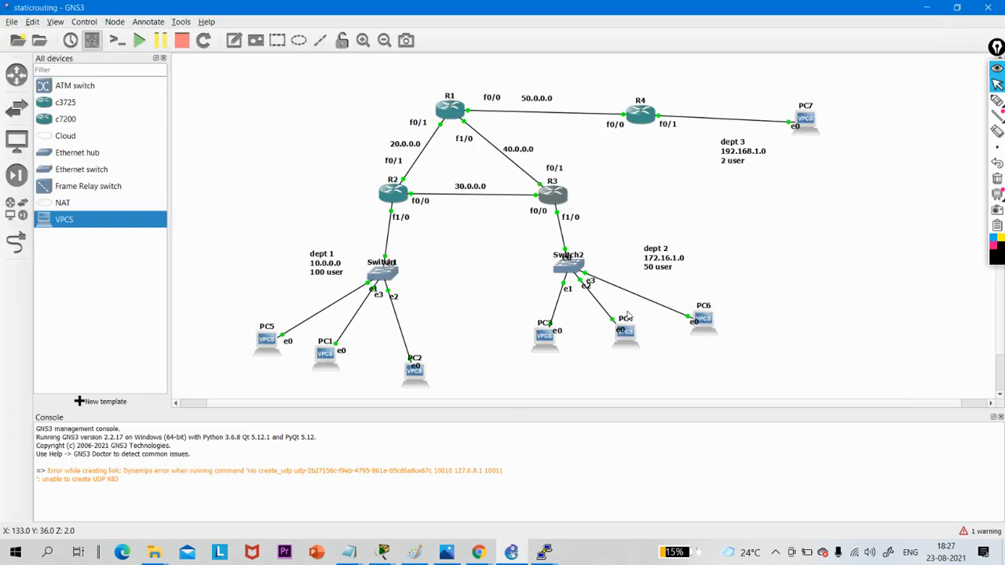
# - Sketch a packet beside PC6 labelled 1.4 and 1.2, link its circled destination to R3, and mark the dept 3 network
pyautogui.click(995, 100)
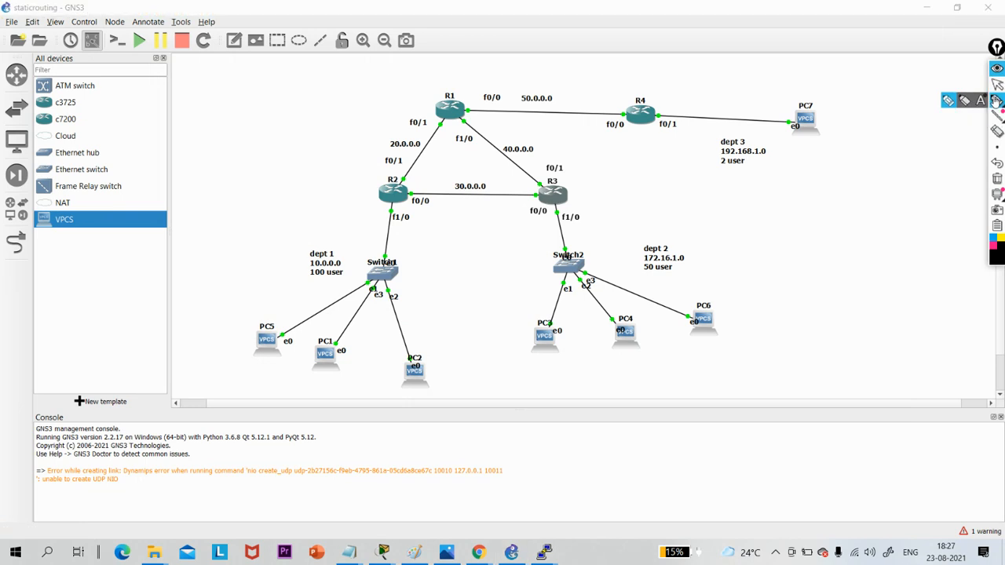
pyautogui.moveTo(701, 292)
pyautogui.mouseDown()
pyautogui.moveTo(843, 193)
pyautogui.moveTo(707, 343)
pyautogui.mouseUp()
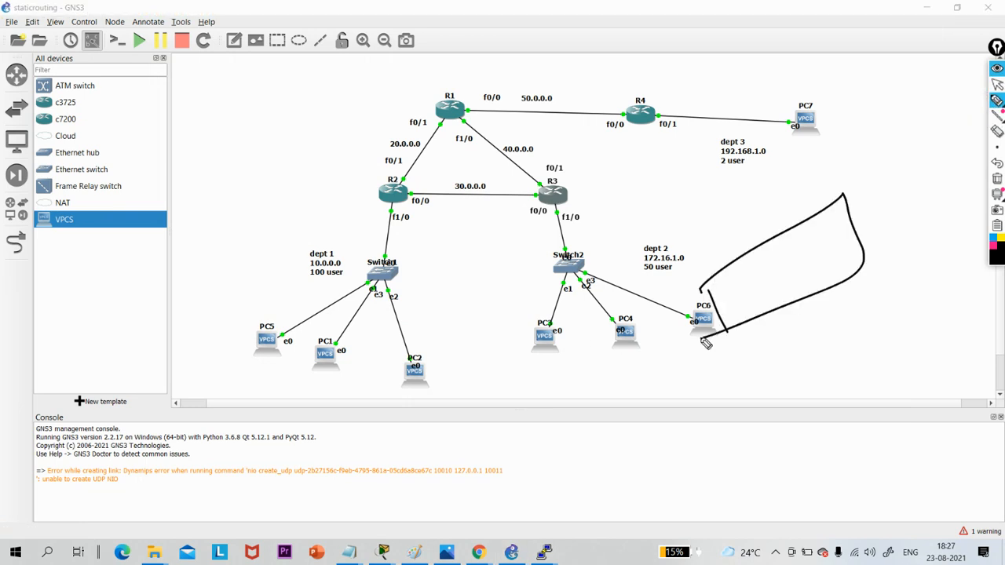
pyautogui.moveTo(765, 243); pyautogui.dragTo(791, 297)
pyautogui.moveTo(725, 291); pyautogui.dragTo(736, 308)
pyautogui.click(739, 296)
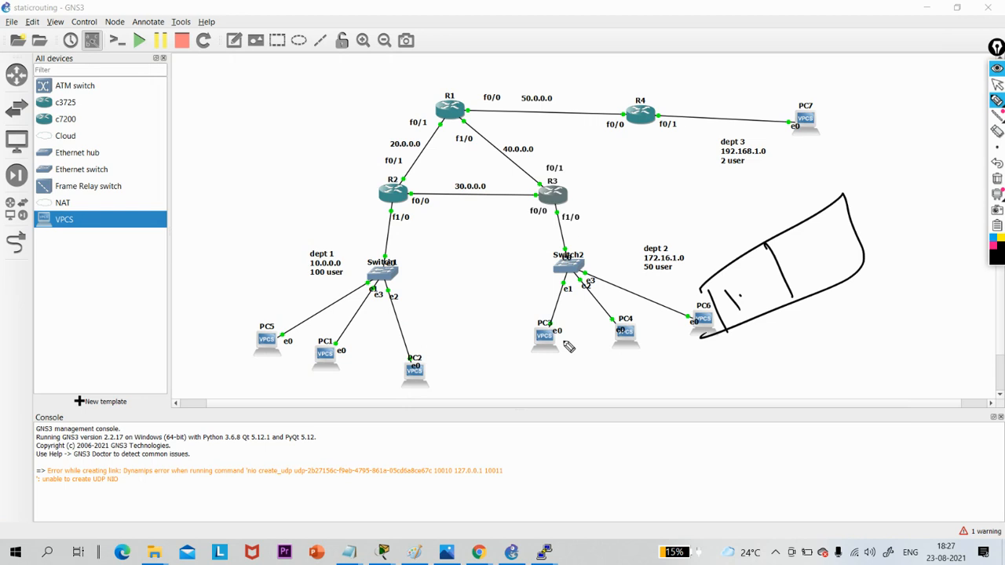
pyautogui.moveTo(542, 360); pyautogui.dragTo(624, 331)
pyautogui.moveTo(755, 291); pyautogui.dragTo(772, 275)
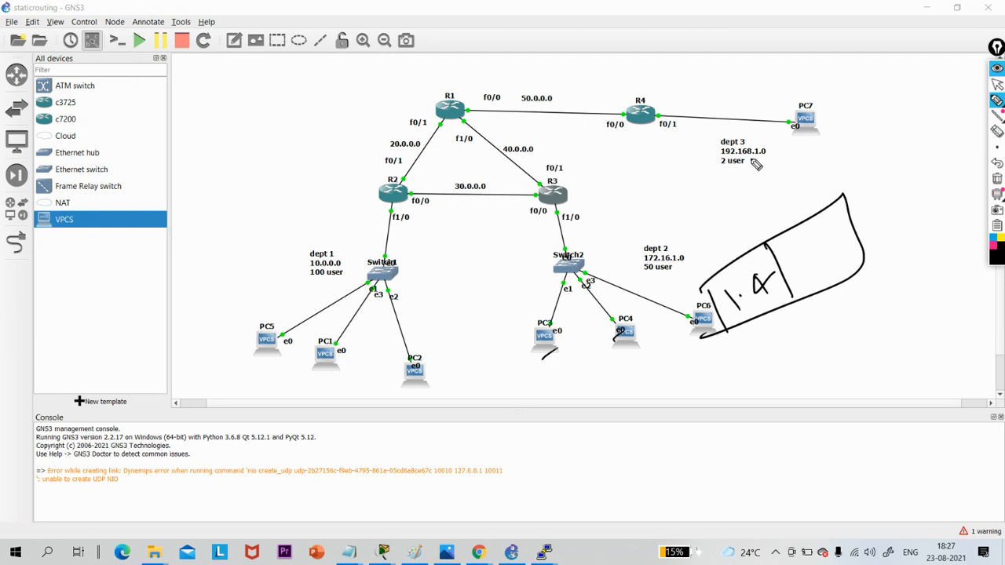
pyautogui.moveTo(812, 230); pyautogui.dragTo(809, 259)
pyautogui.click(823, 252)
pyautogui.moveTo(830, 228)
pyautogui.mouseDown()
pyautogui.moveTo(855, 237)
pyautogui.moveTo(724, 225)
pyautogui.moveTo(571, 228)
pyautogui.moveTo(556, 210)
pyautogui.moveTo(585, 207)
pyautogui.mouseUp()
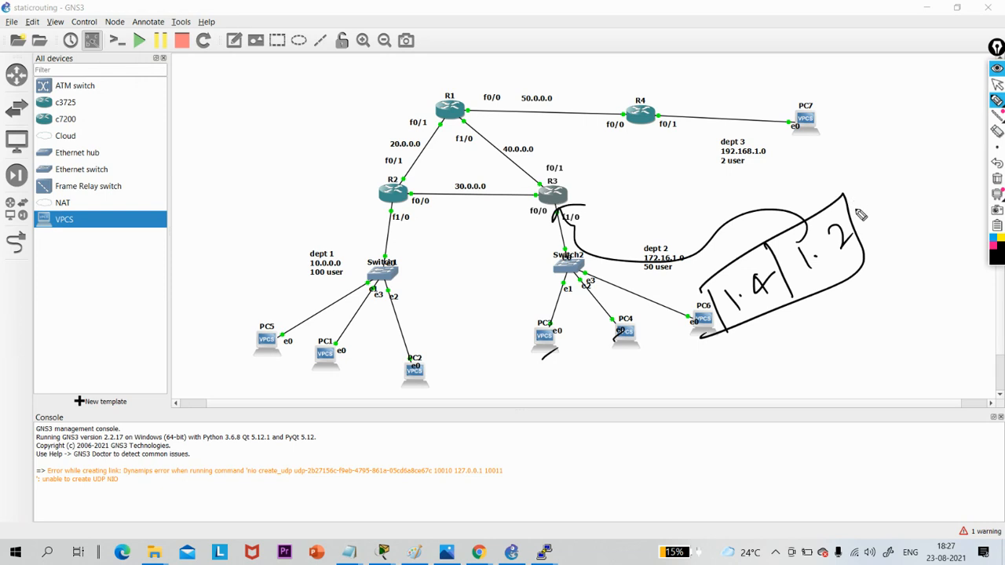
pyautogui.moveTo(860, 214)
pyautogui.mouseDown()
pyautogui.moveTo(818, 215)
pyautogui.moveTo(884, 264)
pyautogui.mouseUp()
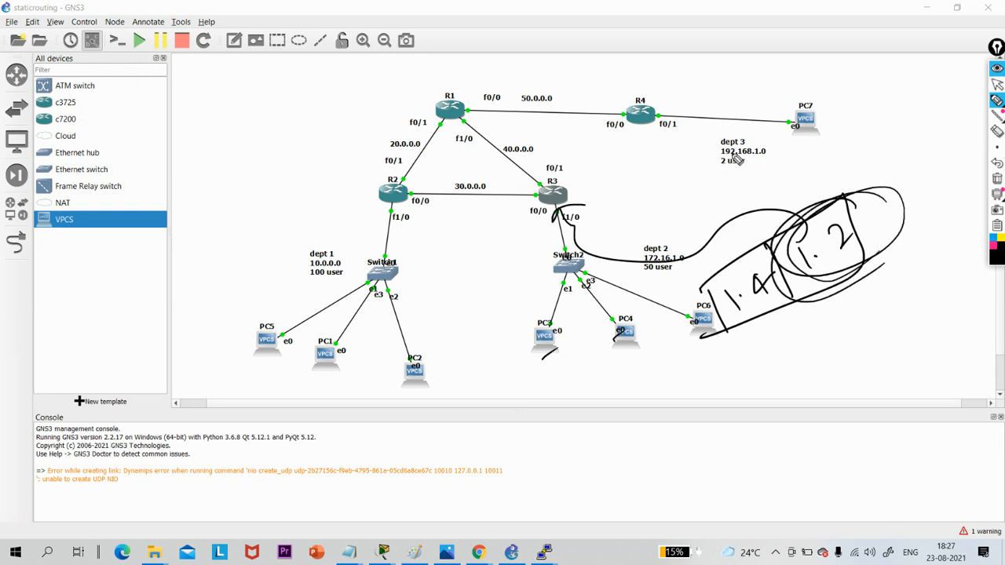
pyautogui.moveTo(717, 163); pyautogui.dragTo(782, 143)
pyautogui.click(996, 84)
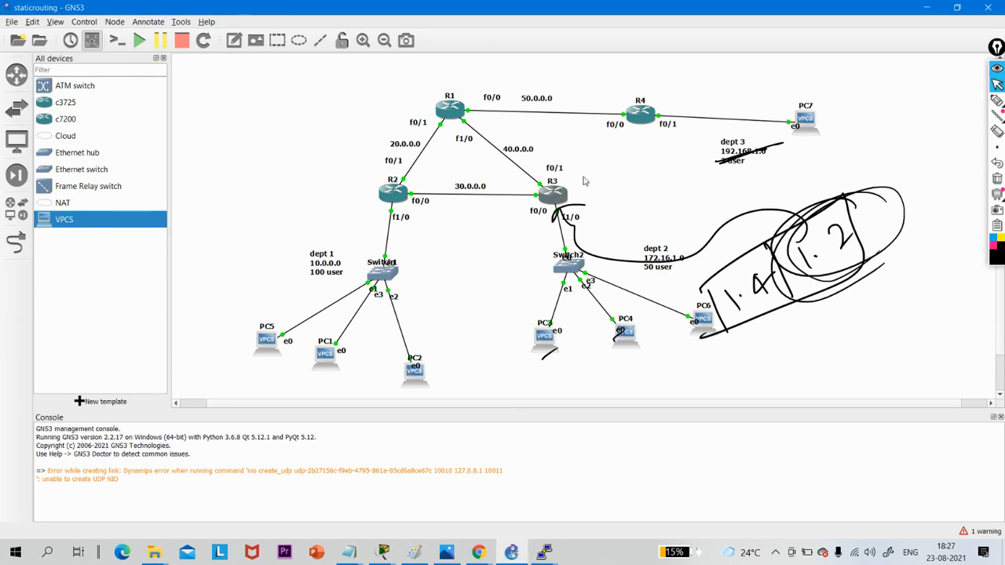
# - Recheck the routing table in R3's console, then return to the topology and clear all drawn annotations
pyautogui.doubleClick(555, 194)
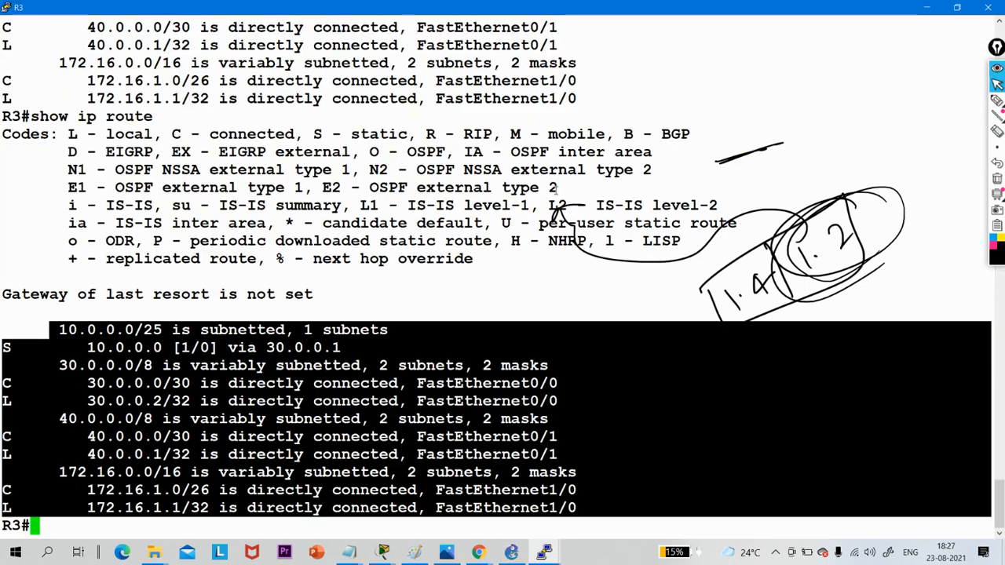
pyautogui.click(927, 7)
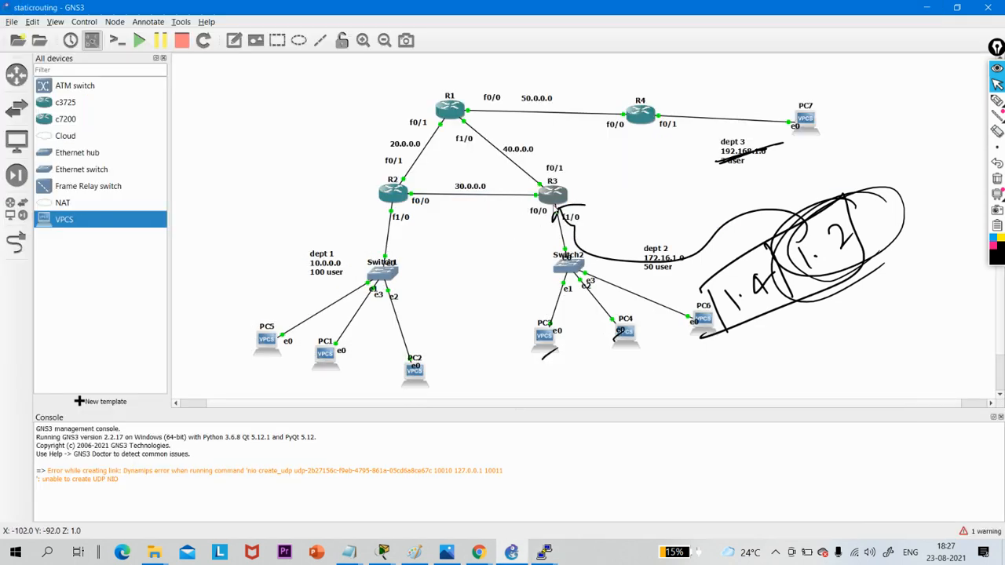
pyautogui.click(995, 179)
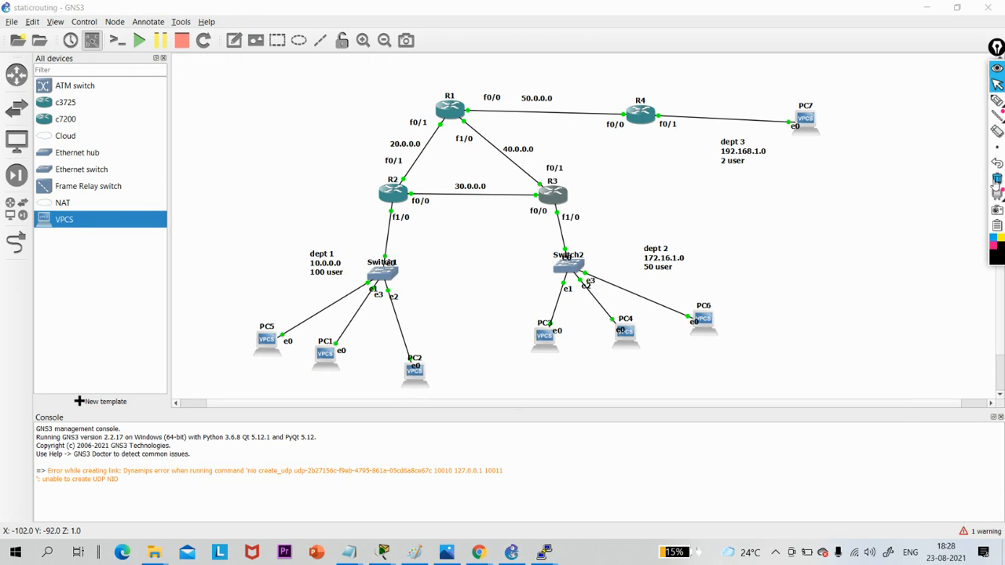
# - Switch to WhatsApp in Chrome to review the Task 3 and Task 4 requirements
pyautogui.moveTo(478, 552)
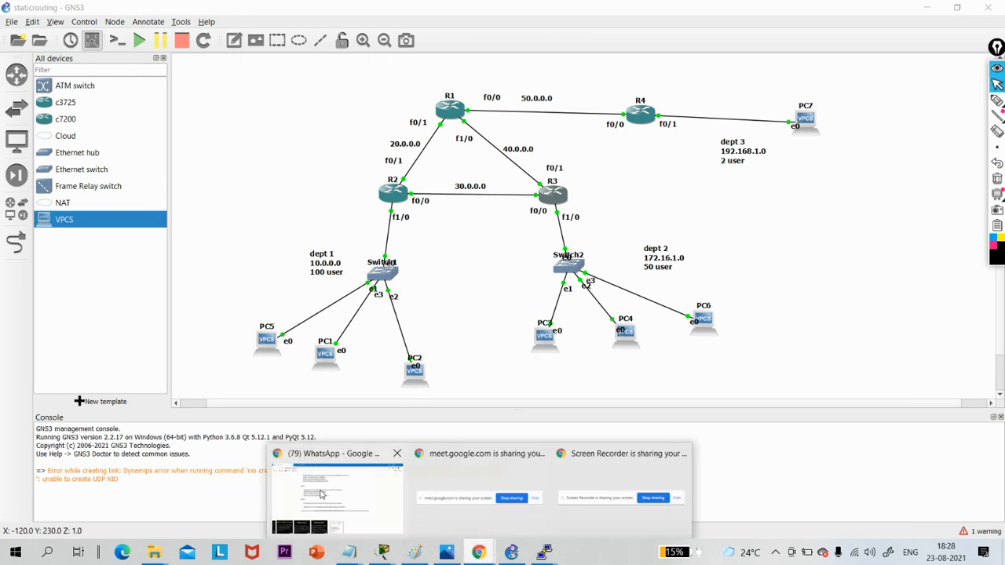
pyautogui.click(320, 494)
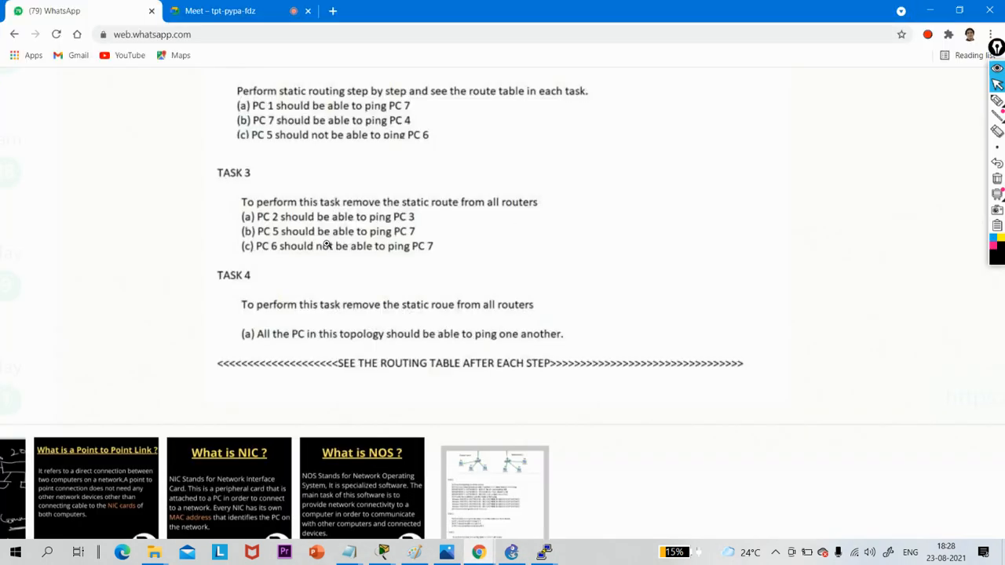
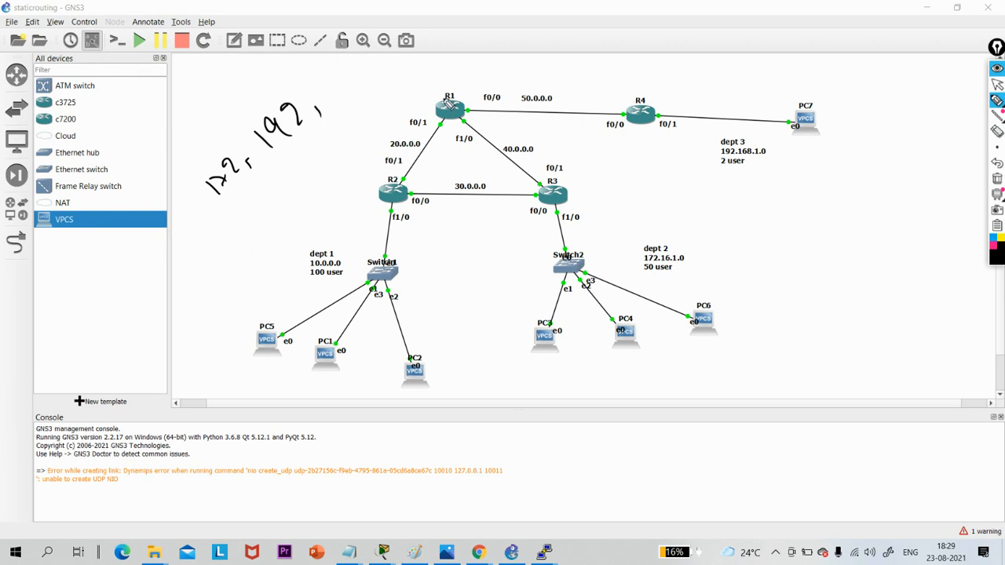
# - Circle the 172, 192 note beside R2 and the link ends at R1 f0/1 and R3 f0/0, and write 10, 192 beside R3
pyautogui.moveTo(245, 208)
pyautogui.mouseDown()
pyautogui.moveTo(189, 222)
pyautogui.moveTo(255, 202)
pyautogui.mouseUp()
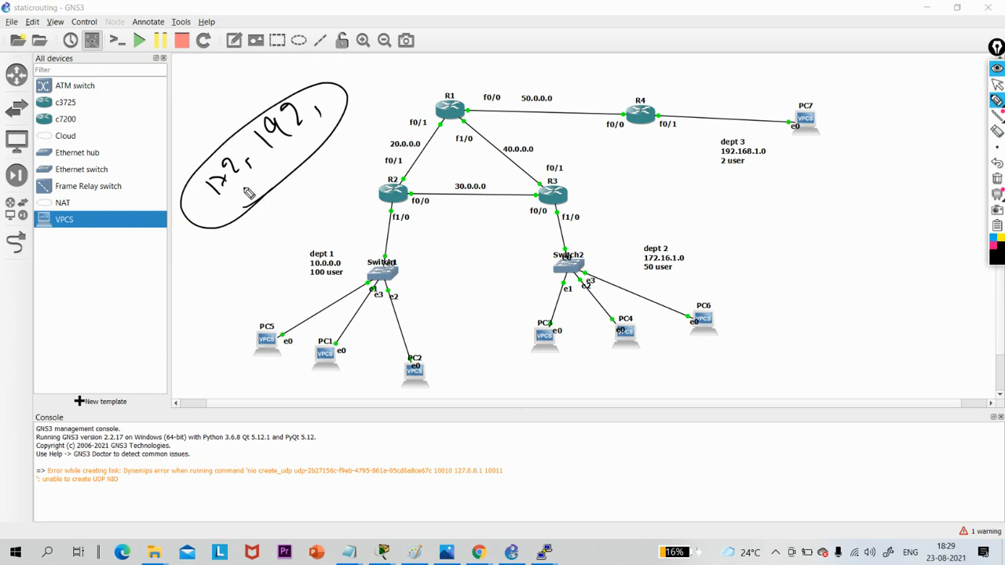
pyautogui.moveTo(454, 111); pyautogui.dragTo(448, 126)
pyautogui.moveTo(547, 200)
pyautogui.mouseDown()
pyautogui.moveTo(522, 198)
pyautogui.moveTo(540, 210)
pyautogui.mouseUp()
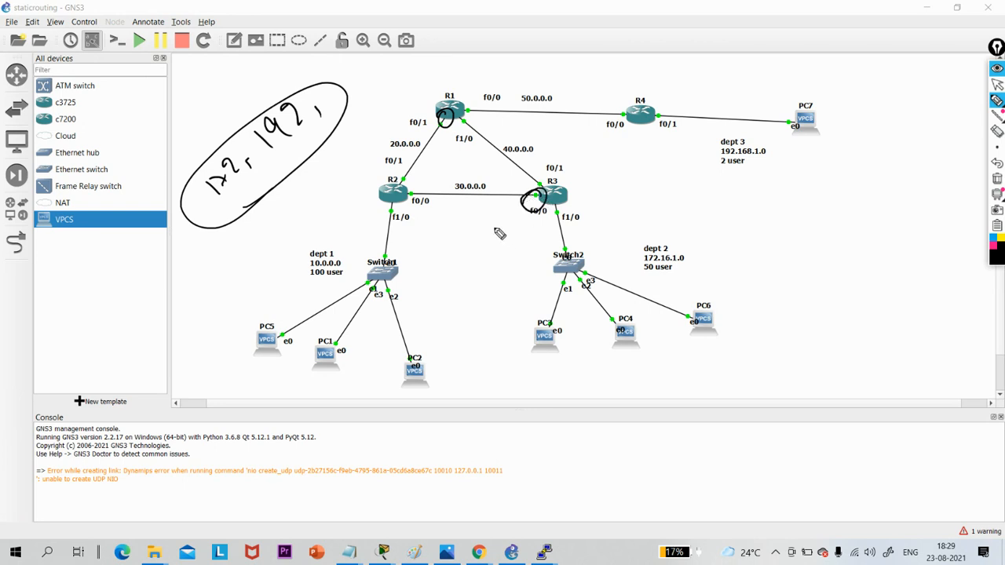
pyautogui.moveTo(597, 180)
pyautogui.mouseDown()
pyautogui.moveTo(602, 206)
pyautogui.moveTo(614, 181)
pyautogui.moveTo(638, 195)
pyautogui.mouseUp()
pyautogui.moveTo(663, 163)
pyautogui.mouseDown()
pyautogui.moveTo(680, 195)
pyautogui.moveTo(683, 179)
pyautogui.moveTo(689, 190)
pyautogui.mouseUp()
pyautogui.moveTo(701, 164); pyautogui.dragTo(722, 182)
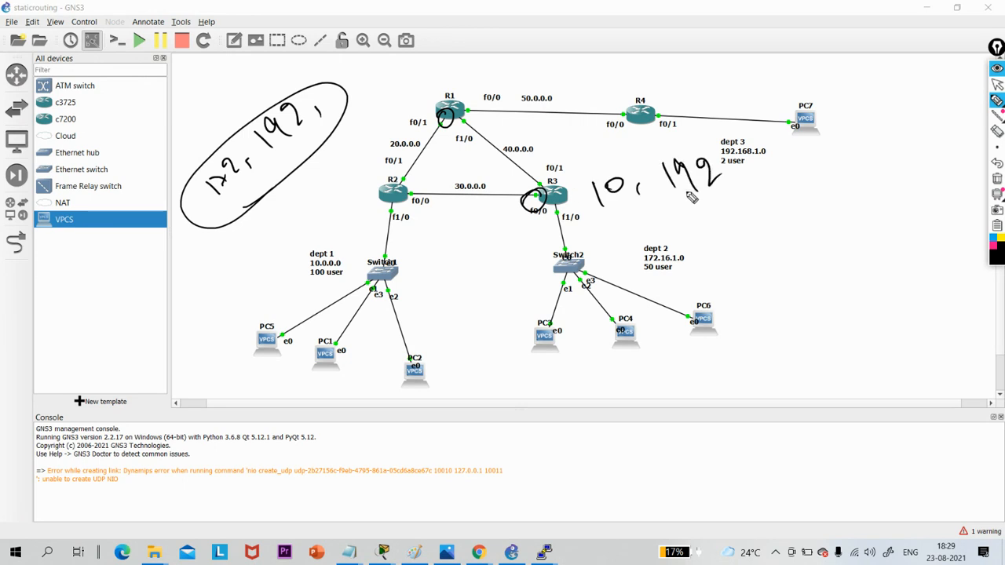
# - Write the networks 10, 172, 192 above R1 and underline them
pyautogui.moveTo(413, 69)
pyautogui.mouseDown()
pyautogui.moveTo(415, 85)
pyautogui.moveTo(430, 69)
pyautogui.moveTo(451, 80)
pyautogui.moveTo(504, 67)
pyautogui.mouseUp()
pyautogui.moveTo(527, 44)
pyautogui.mouseDown()
pyautogui.moveTo(515, 52)
pyautogui.moveTo(524, 68)
pyautogui.mouseUp()
pyautogui.moveTo(542, 61)
pyautogui.mouseDown()
pyautogui.moveTo(538, 71)
pyautogui.moveTo(556, 63)
pyautogui.mouseUp()
pyautogui.moveTo(581, 31)
pyautogui.mouseDown()
pyautogui.moveTo(584, 52)
pyautogui.moveTo(608, 33)
pyautogui.mouseUp()
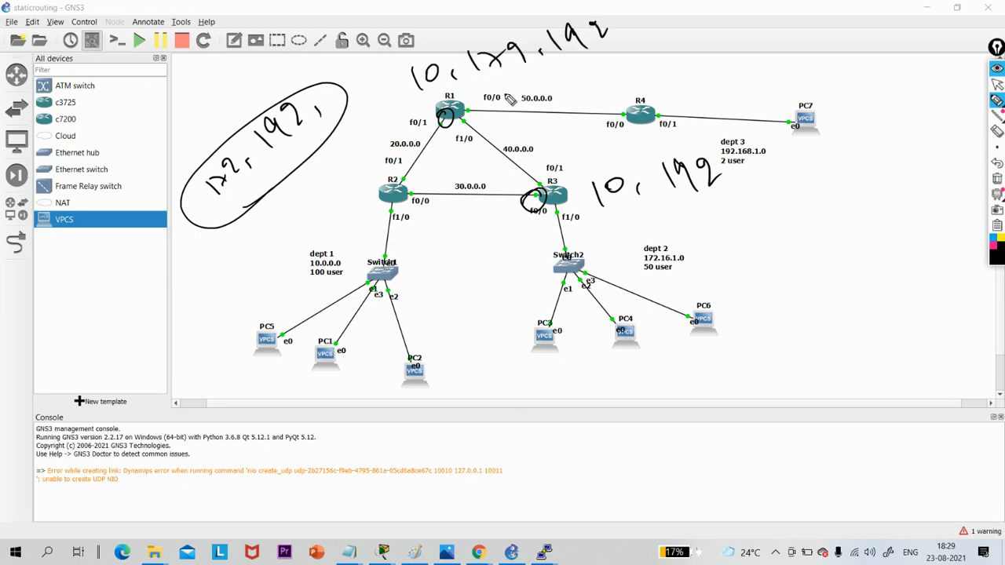
pyautogui.moveTo(466, 99); pyautogui.dragTo(590, 46)
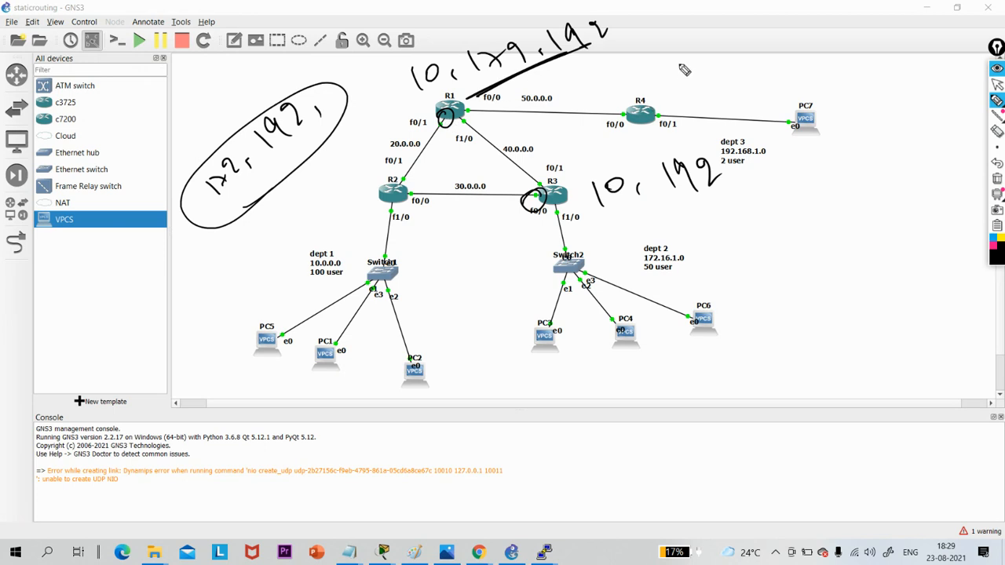
# - Write the networks 10, 172 above R4 and circle them together with the router
pyautogui.moveTo(661, 66)
pyautogui.mouseDown()
pyautogui.moveTo(664, 89)
pyautogui.moveTo(684, 66)
pyautogui.mouseUp()
pyautogui.moveTo(709, 64)
pyautogui.mouseDown()
pyautogui.moveTo(706, 75)
pyautogui.moveTo(774, 60)
pyautogui.mouseUp()
pyautogui.moveTo(758, 79)
pyautogui.mouseDown()
pyautogui.moveTo(691, 32)
pyautogui.moveTo(758, 78)
pyautogui.mouseUp()
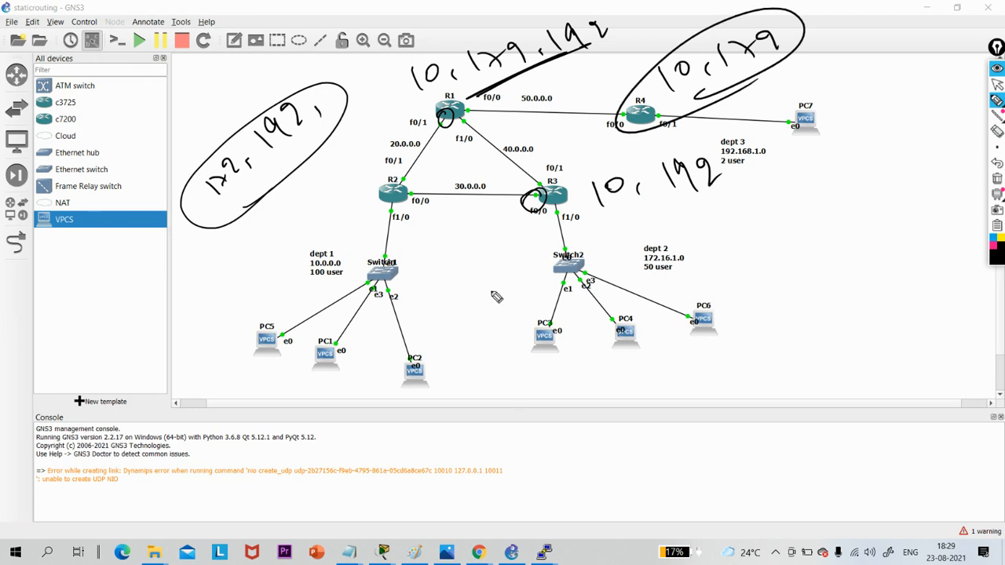
# - Circle the dept 1 PCs, the dept 2 PCs and PC7 in the topology
pyautogui.moveTo(317, 300)
pyautogui.mouseDown()
pyautogui.moveTo(324, 309)
pyautogui.moveTo(369, 298)
pyautogui.moveTo(297, 330)
pyautogui.mouseUp()
pyautogui.moveTo(650, 287)
pyautogui.mouseDown()
pyautogui.moveTo(642, 387)
pyautogui.moveTo(655, 306)
pyautogui.mouseUp()
pyautogui.moveTo(789, 125)
pyautogui.mouseDown()
pyautogui.moveTo(821, 92)
pyautogui.moveTo(772, 115)
pyautogui.mouseUp()
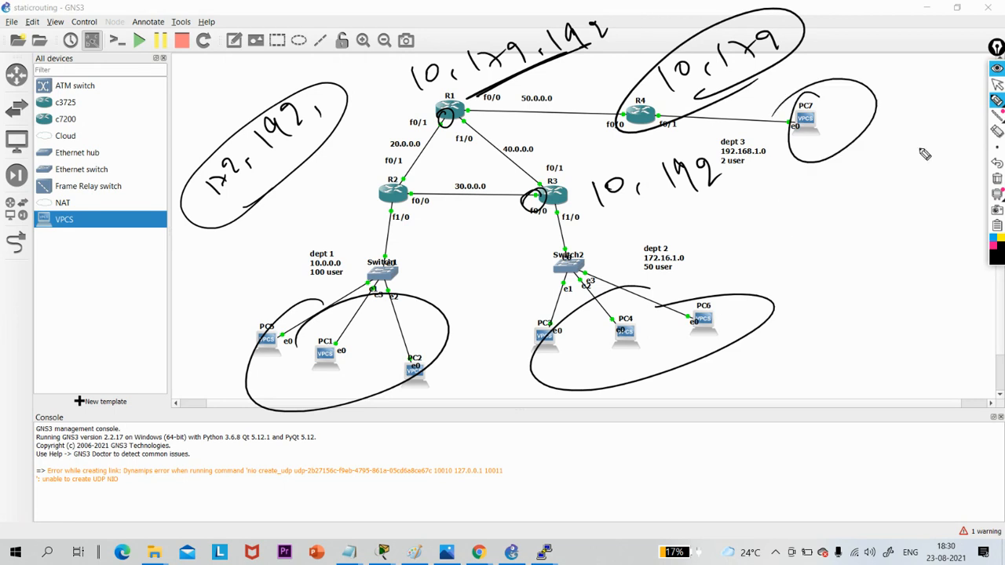
# - Clear all drawn annotations from the topology and return to the normal pointer
pyautogui.click(995, 178)
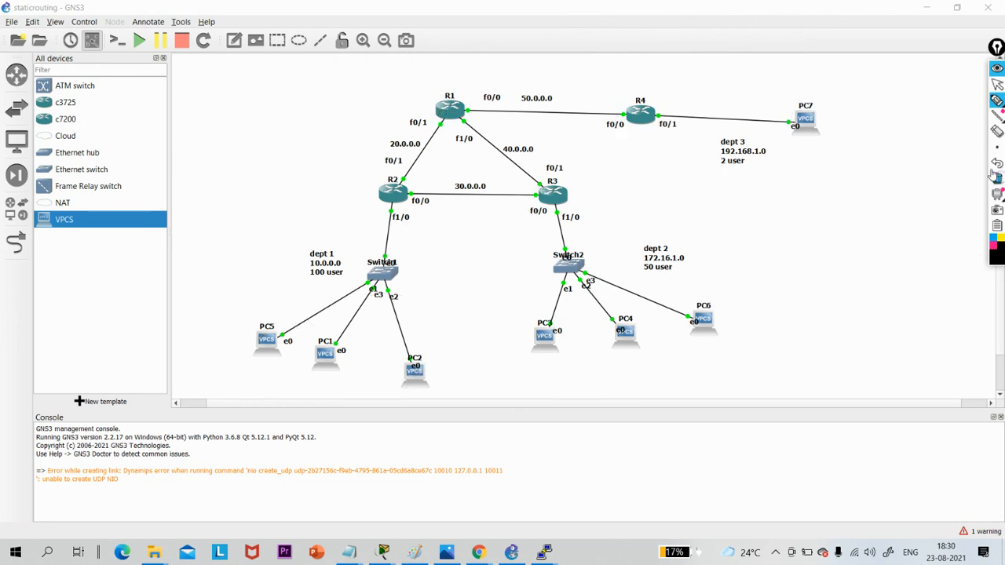
pyautogui.click(996, 84)
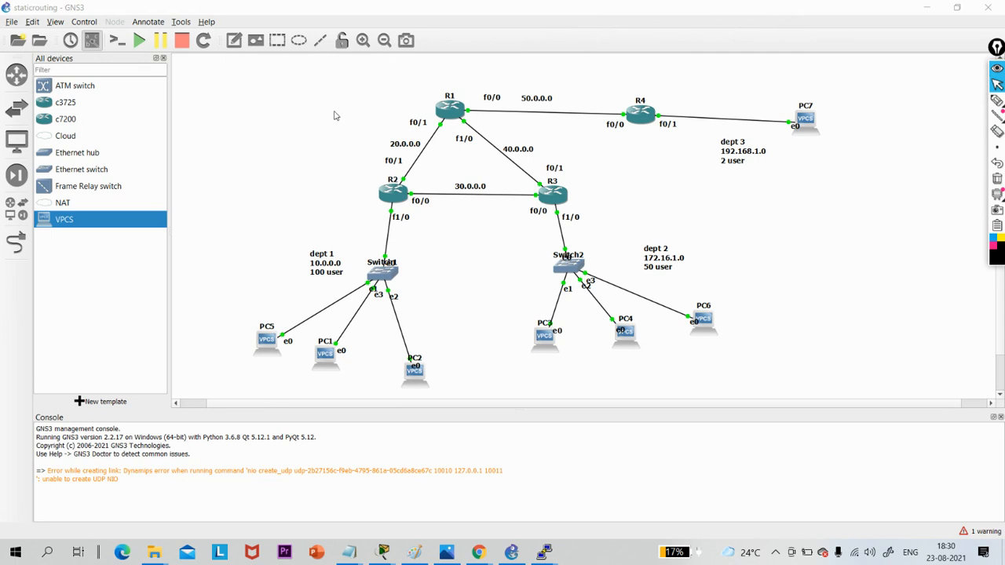
pyautogui.click(306, 98)
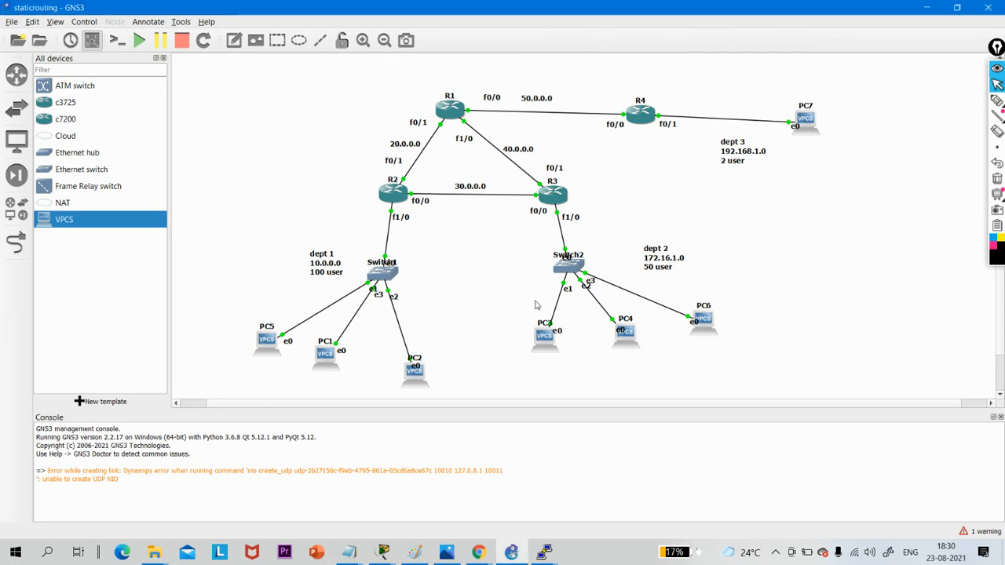
# - Switch to the Google Meet call in Chrome and set the annotation pen to yellow
pyautogui.click(478, 551)
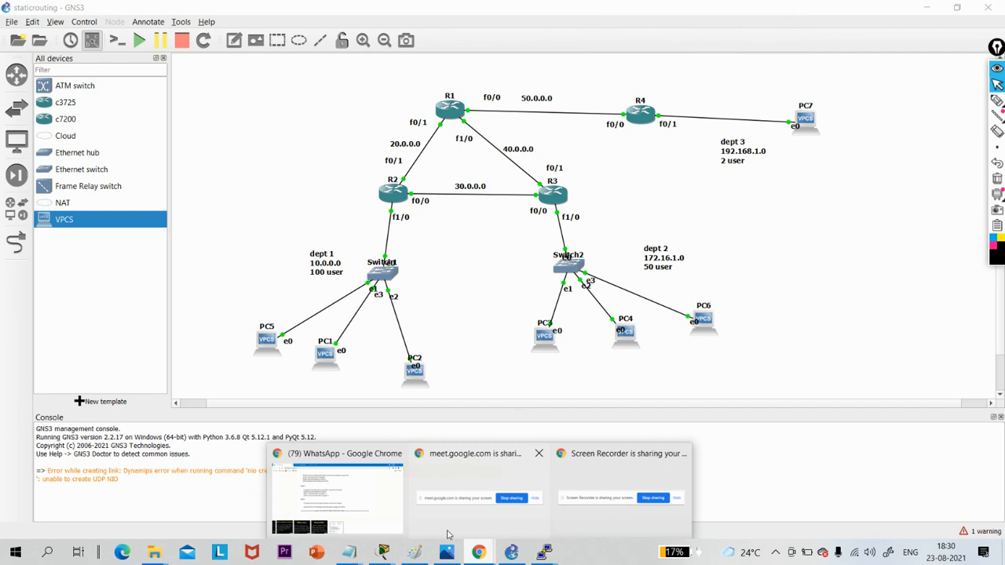
pyautogui.click(360, 496)
pyautogui.click(228, 11)
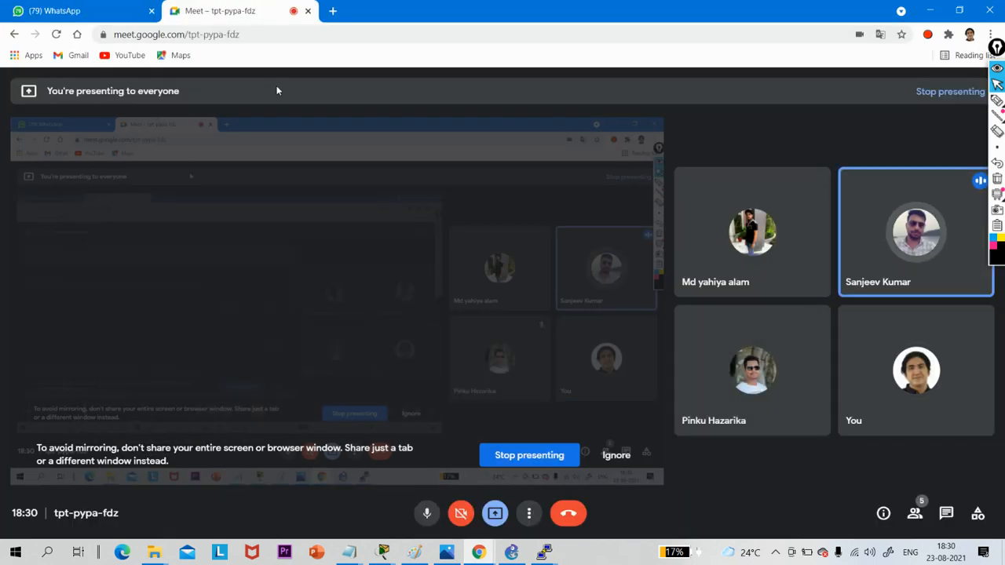
pyautogui.click(1001, 237)
pyautogui.click(997, 263)
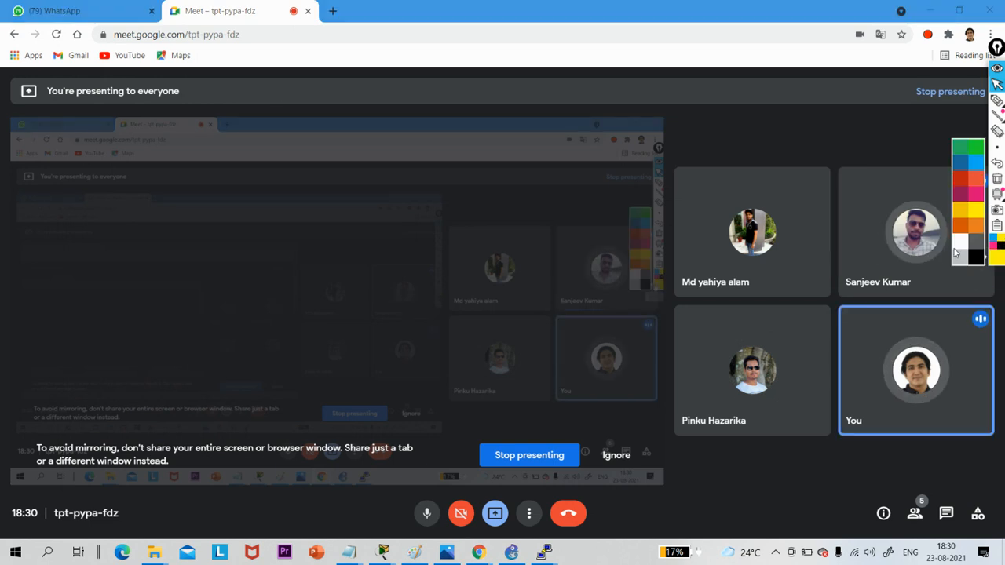
pyautogui.click(954, 253)
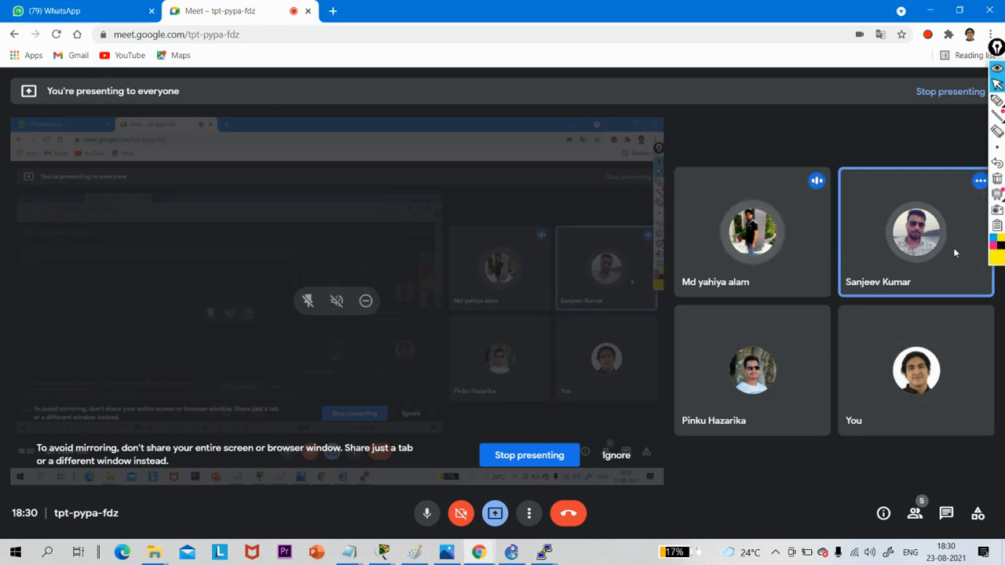
pyautogui.click(1000, 262)
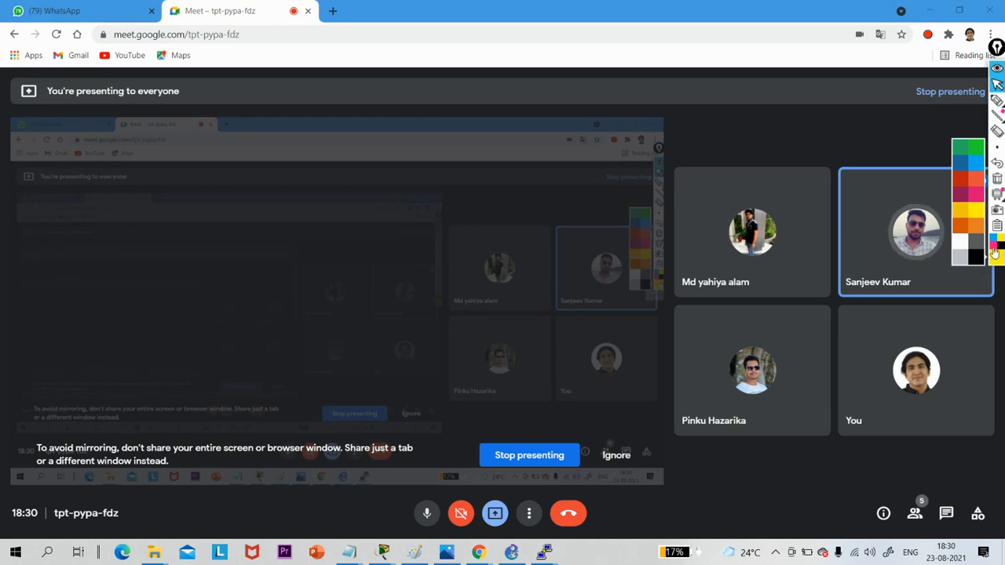
pyautogui.click(997, 101)
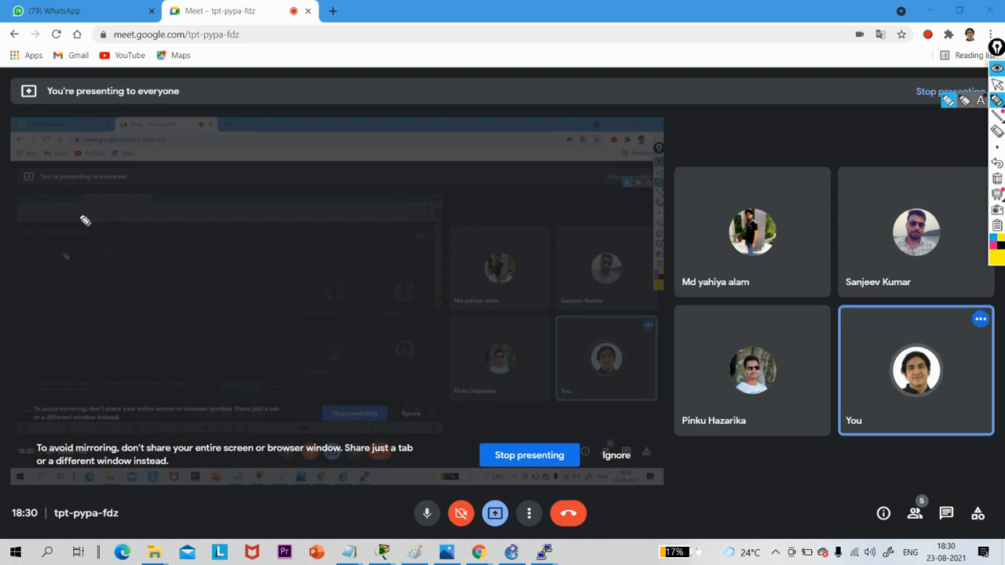
# - Handwrite and underline "Packet Tracer" over the Meet page, clear the drawing and return to the normal pointer
pyautogui.moveTo(92, 228)
pyautogui.mouseDown()
pyautogui.moveTo(164, 197)
pyautogui.moveTo(179, 162)
pyautogui.moveTo(208, 157)
pyautogui.moveTo(227, 123)
pyautogui.moveTo(249, 128)
pyautogui.moveTo(344, 72)
pyautogui.mouseUp()
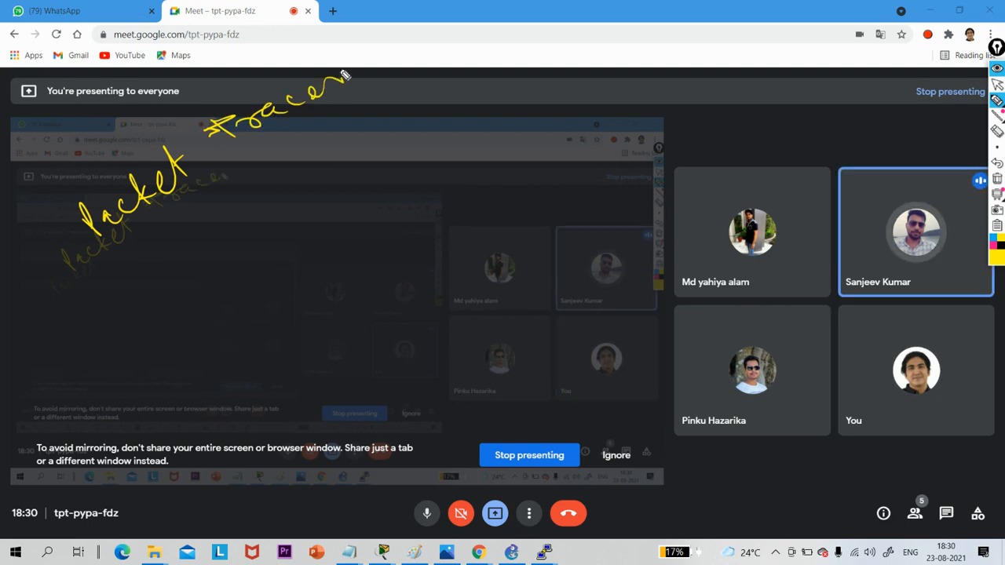
pyautogui.moveTo(149, 233); pyautogui.dragTo(306, 124)
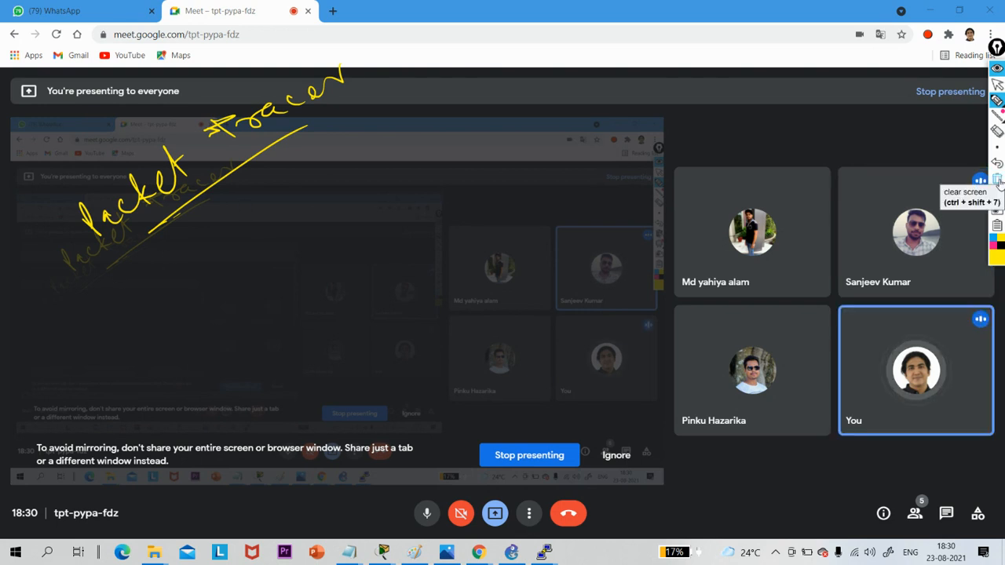
pyautogui.click(997, 180)
pyautogui.click(995, 84)
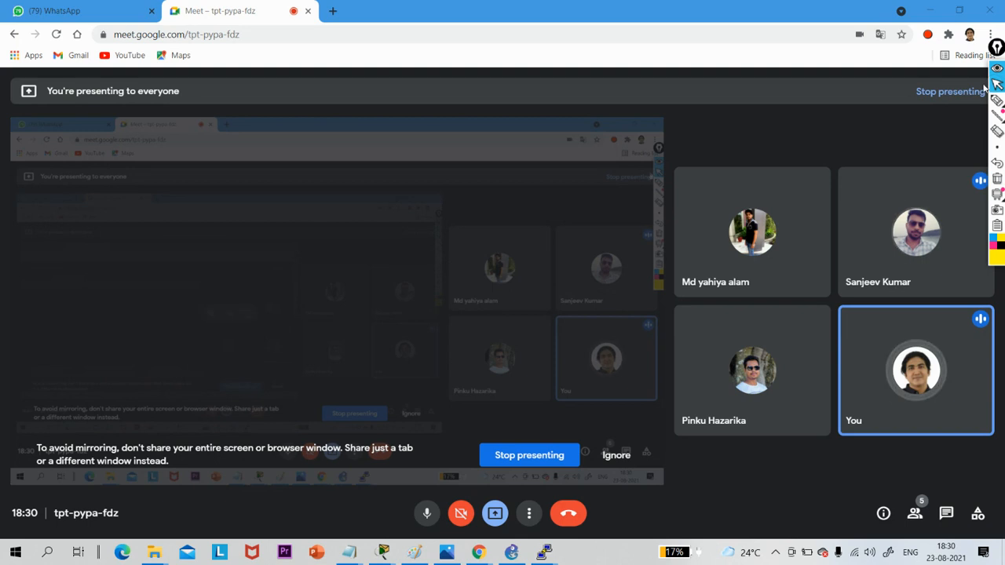
# - Switch back to GNS3, check the general preferences and close them without changes
pyautogui.click(511, 551)
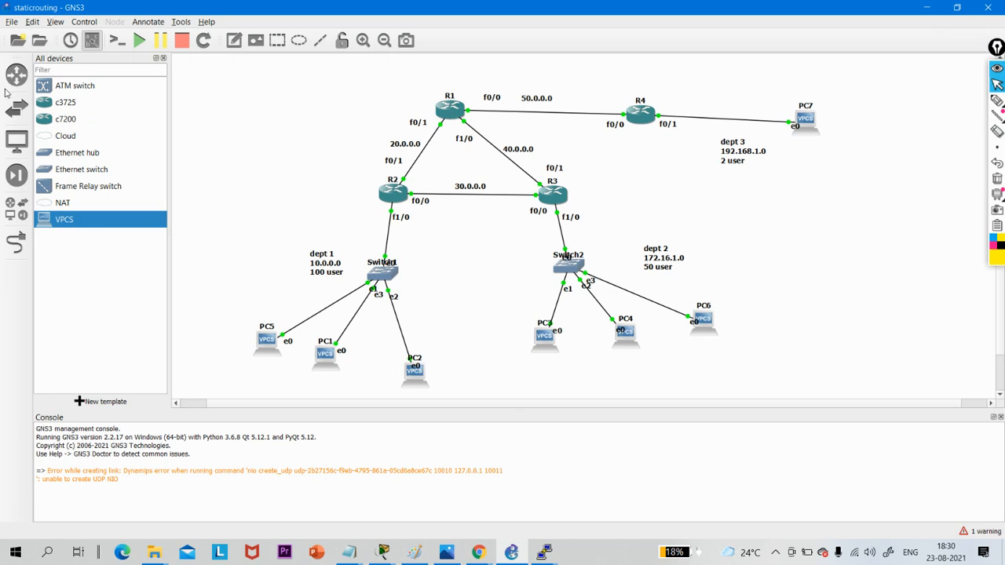
pyautogui.click(32, 22)
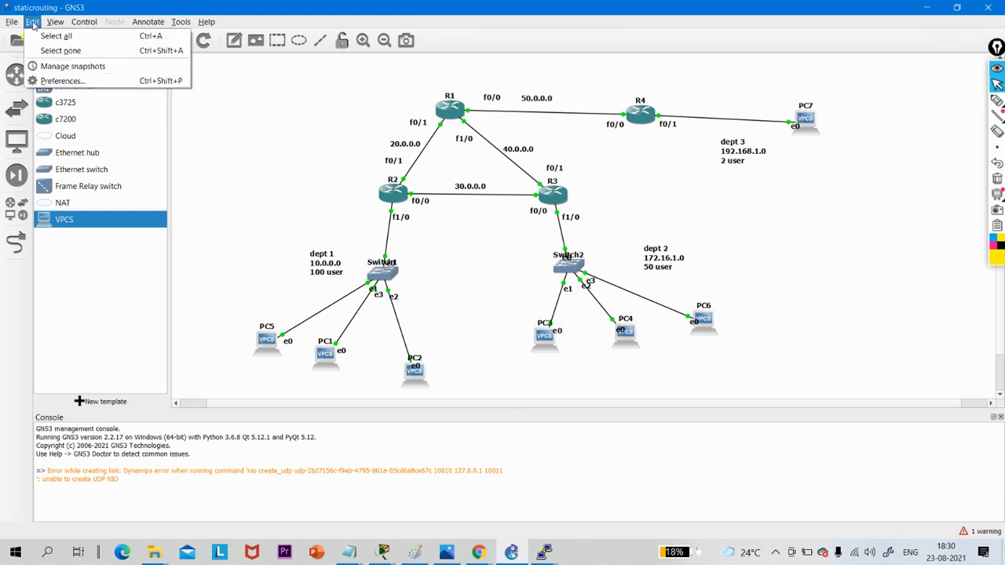
pyautogui.click(49, 81)
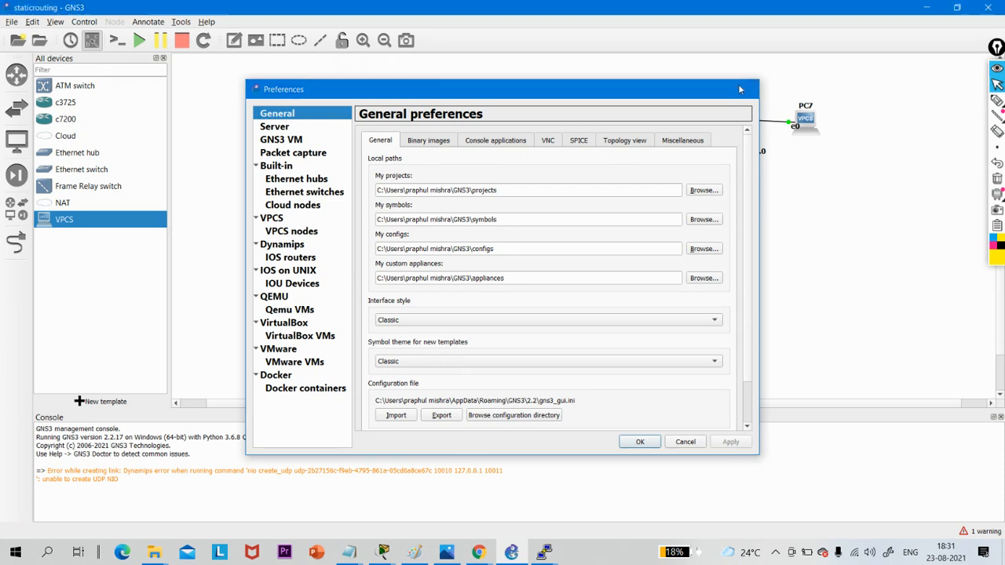
pyautogui.click(742, 88)
# - Bring R1's console to the front and look through the options of its window and of the R1 node
pyautogui.rightClick(450, 98)
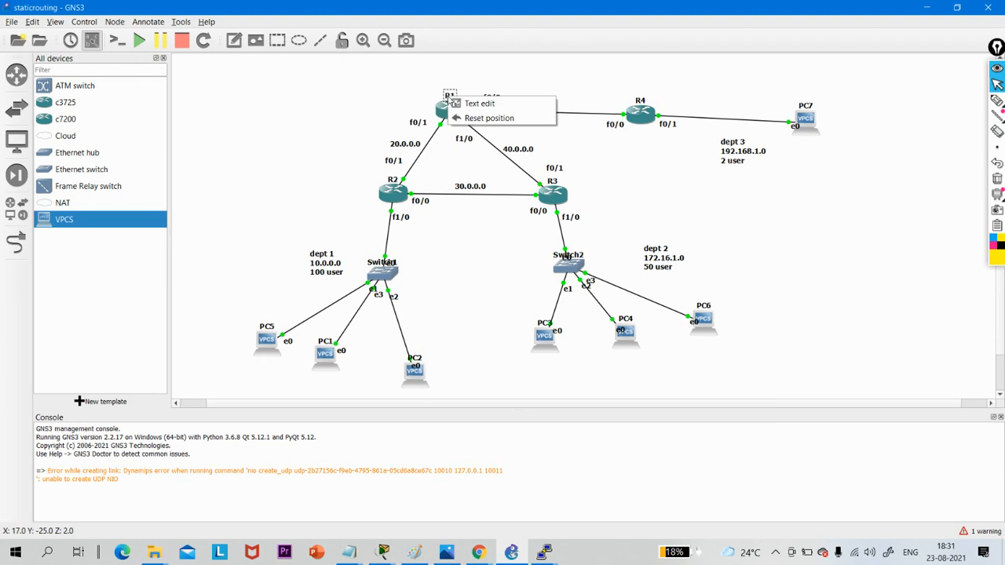
pyautogui.click(372, 92)
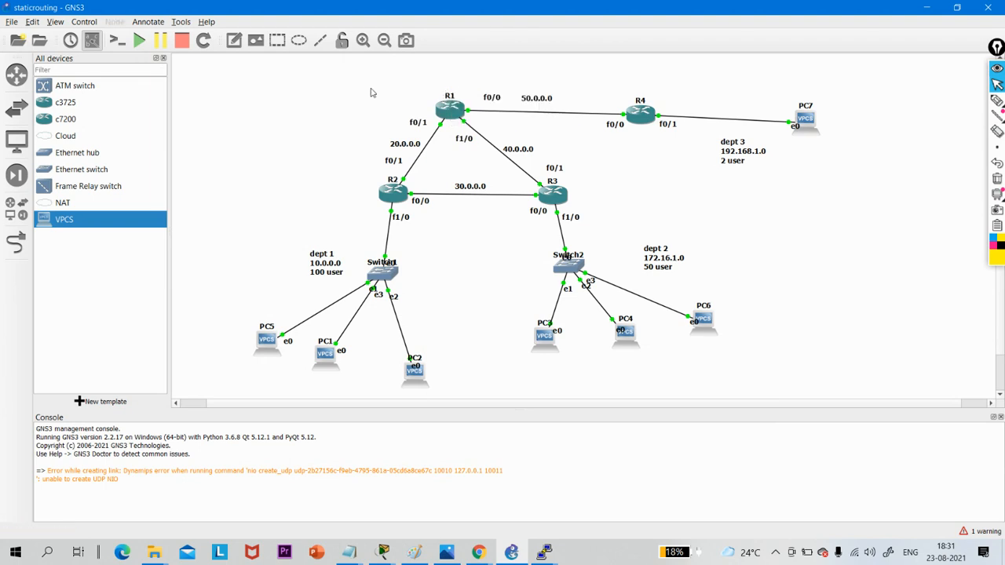
pyautogui.rightClick(445, 117)
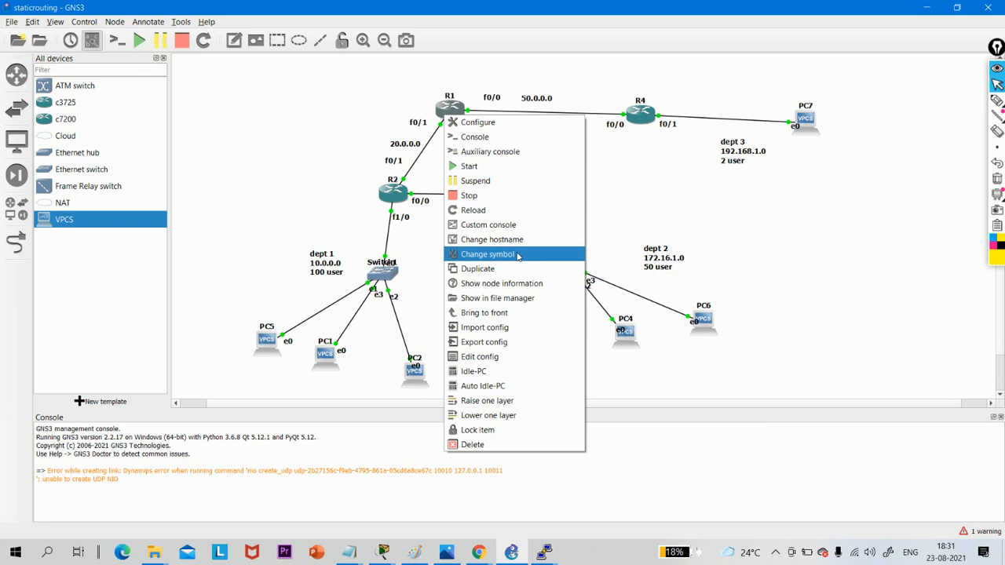
pyautogui.click(500, 312)
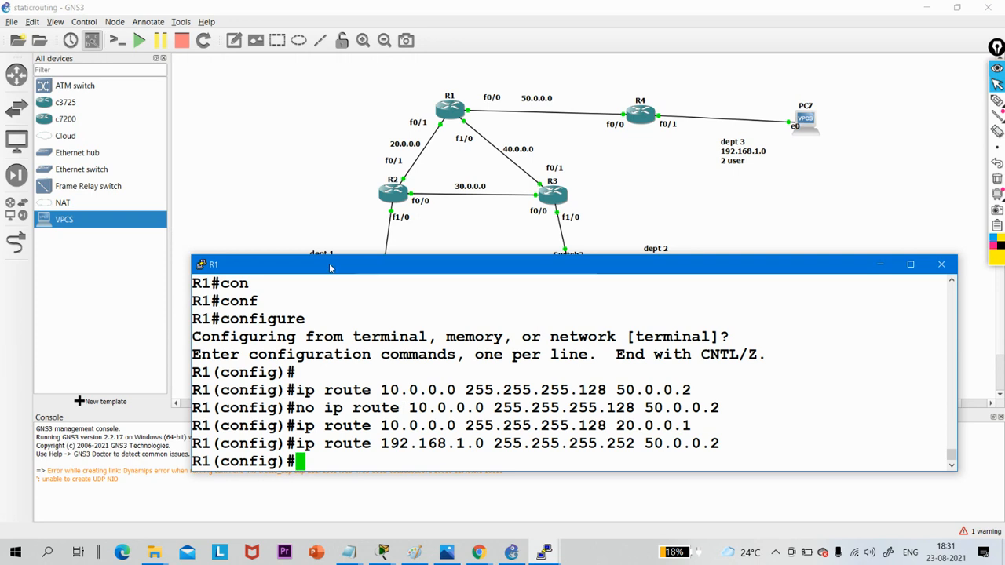
pyautogui.rightClick(329, 267)
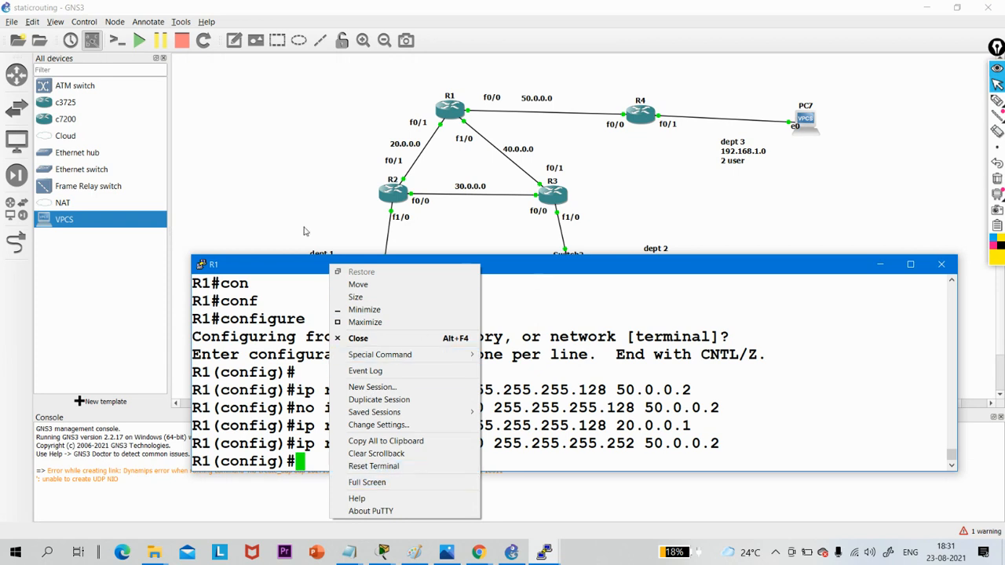
pyautogui.click(202, 265)
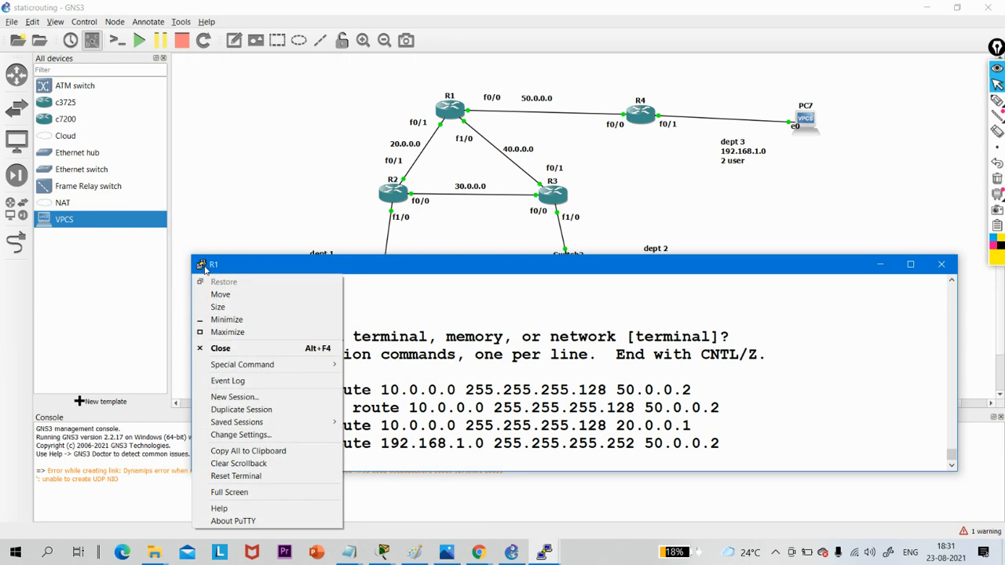
pyautogui.rightClick(452, 104)
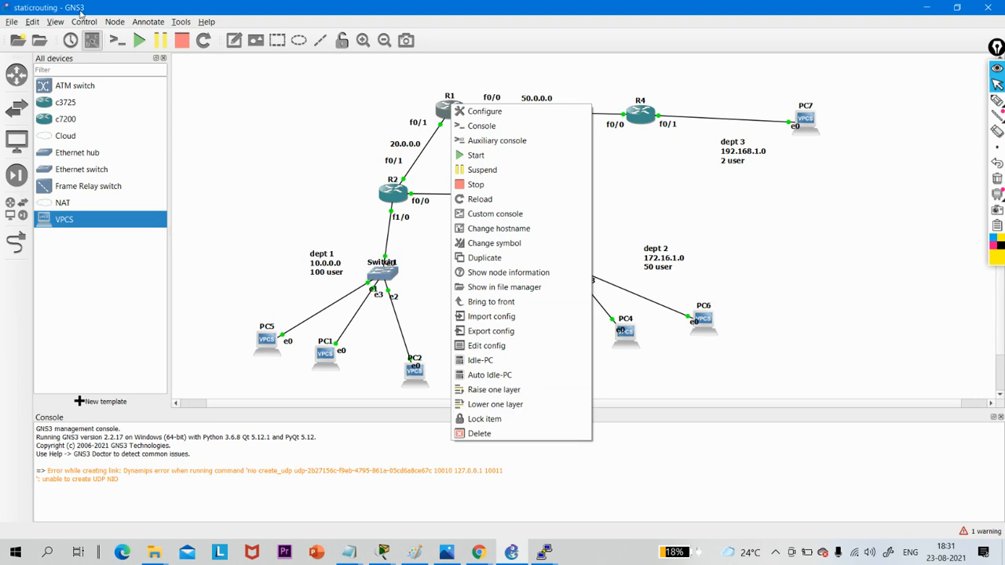
# - Open the GNS3 preferences, check the GNS3 VM settings and return to the general preferences
pyautogui.click(32, 22)
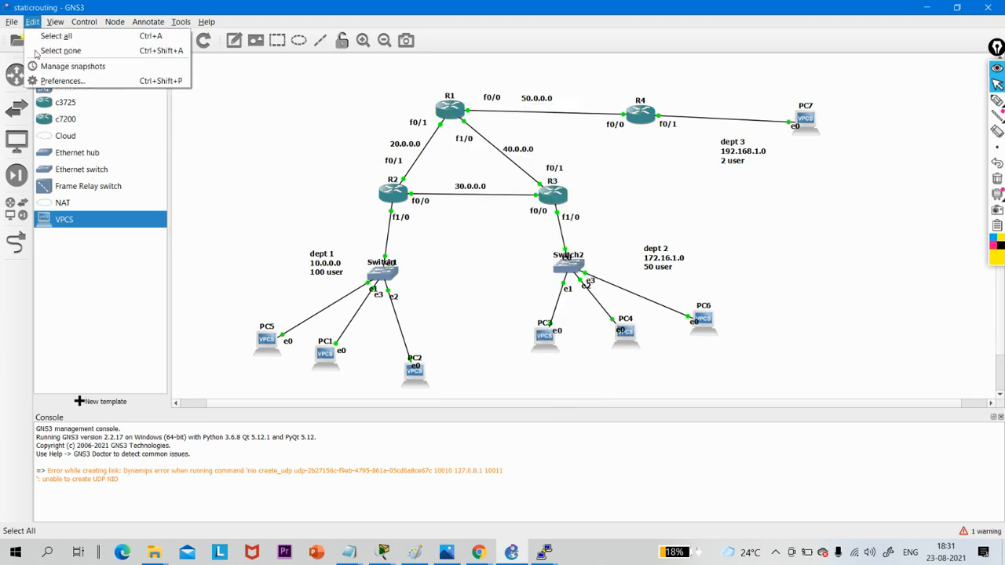
pyautogui.click(48, 82)
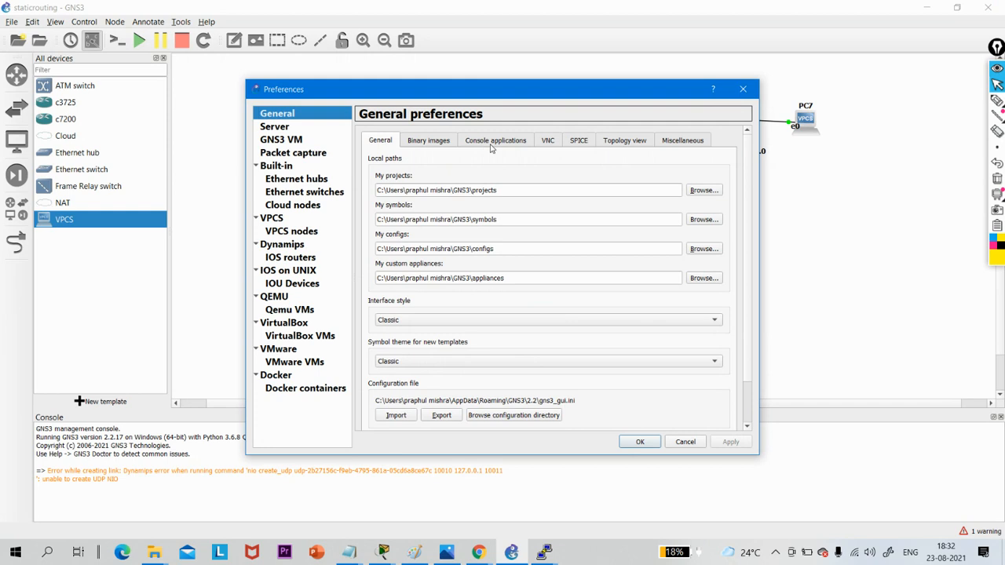
pyautogui.click(285, 141)
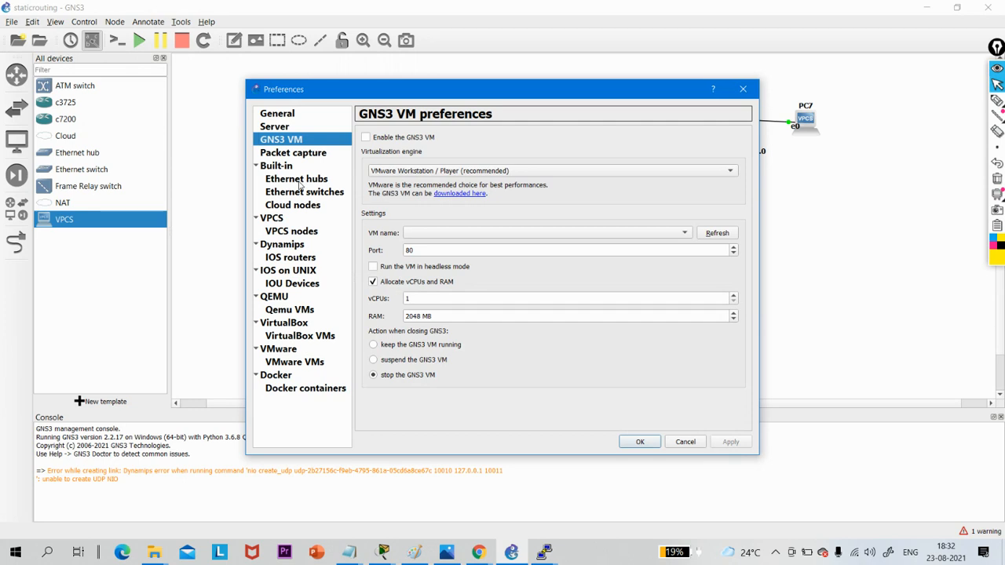
pyautogui.click(282, 113)
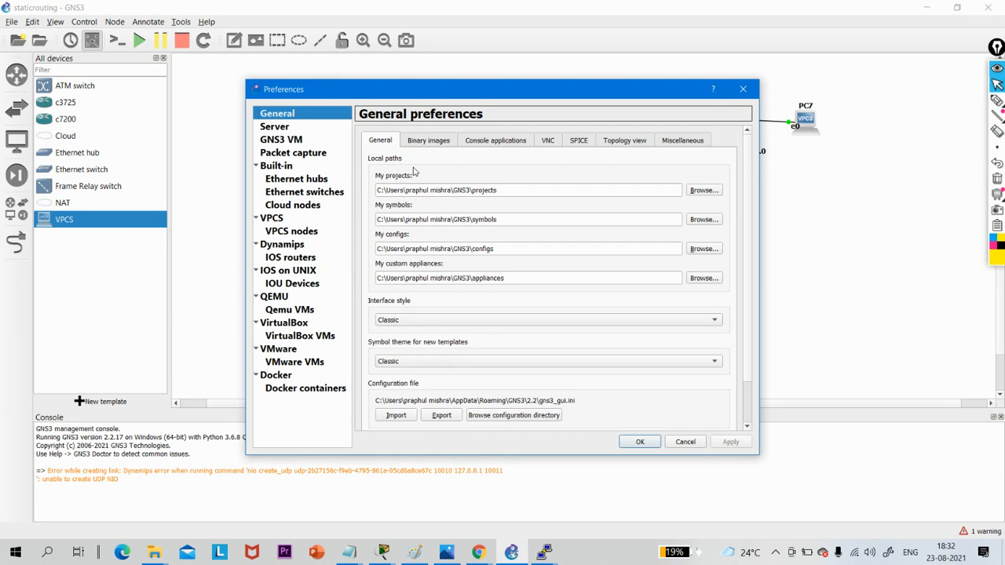
# - Review the general preferences for binary images, console applications, VNC, SPICE and the topology view
pyautogui.scroll(-2, 433, 345)
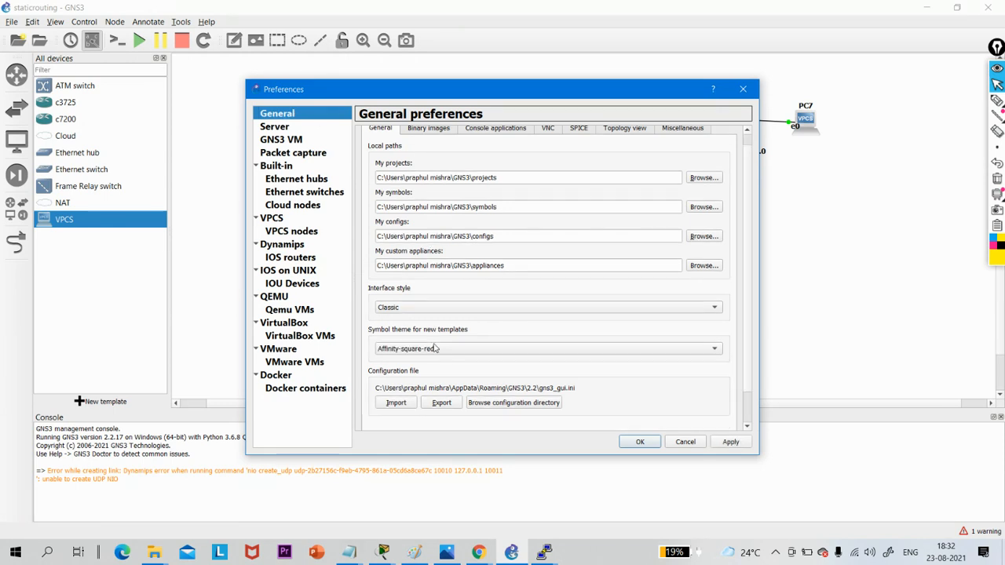
pyautogui.click(422, 129)
pyautogui.click(478, 133)
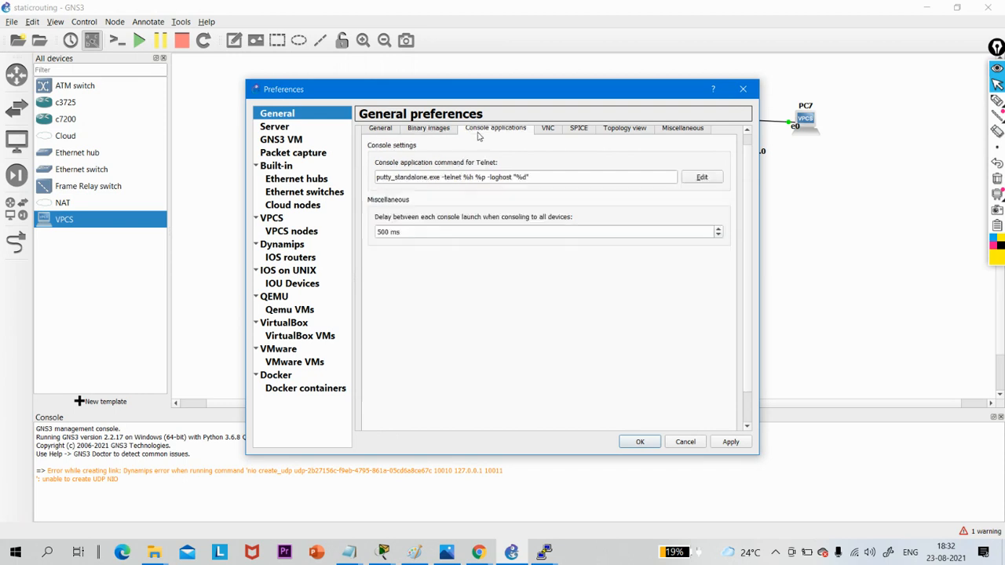
pyautogui.click(548, 137)
pyautogui.click(578, 132)
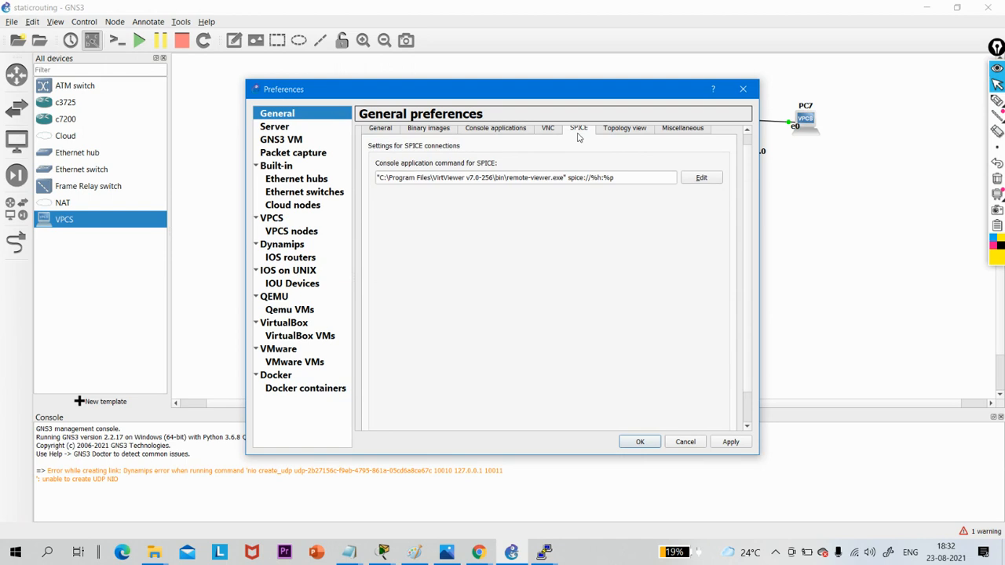
pyautogui.click(616, 135)
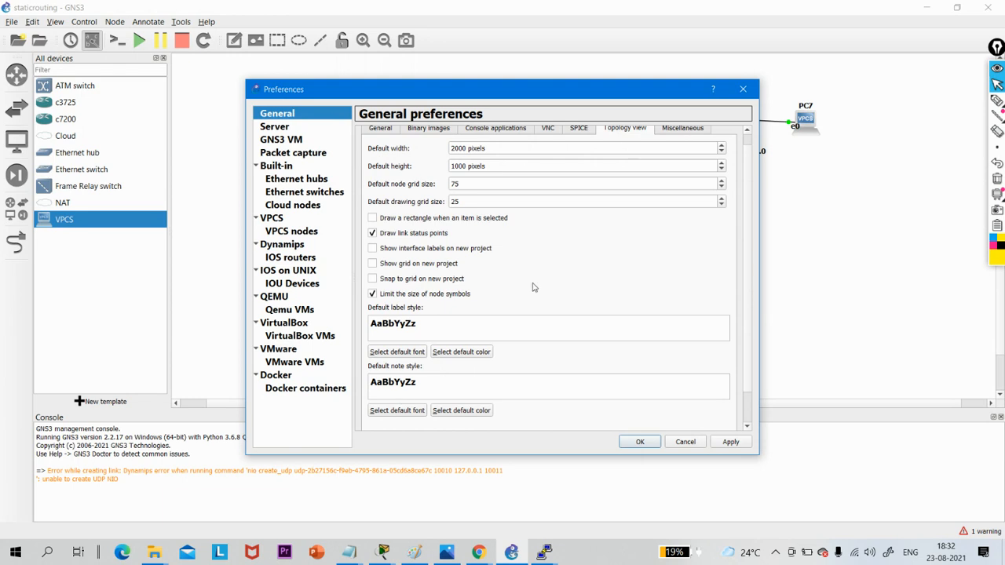
pyautogui.scroll(1, 532, 287)
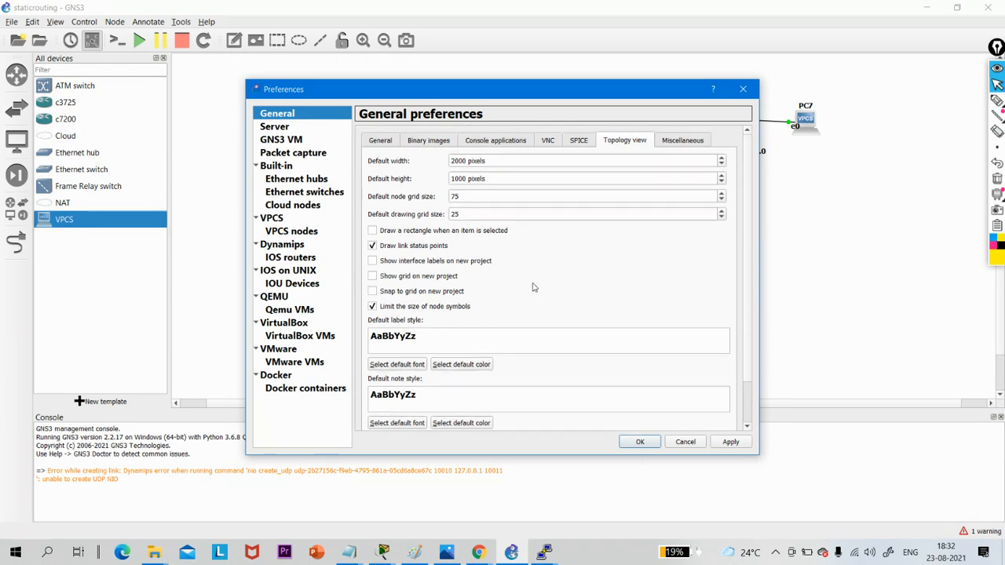
# - Inspect the c7200 IOS router template's configuration and close the preferences without saving
pyautogui.click(279, 258)
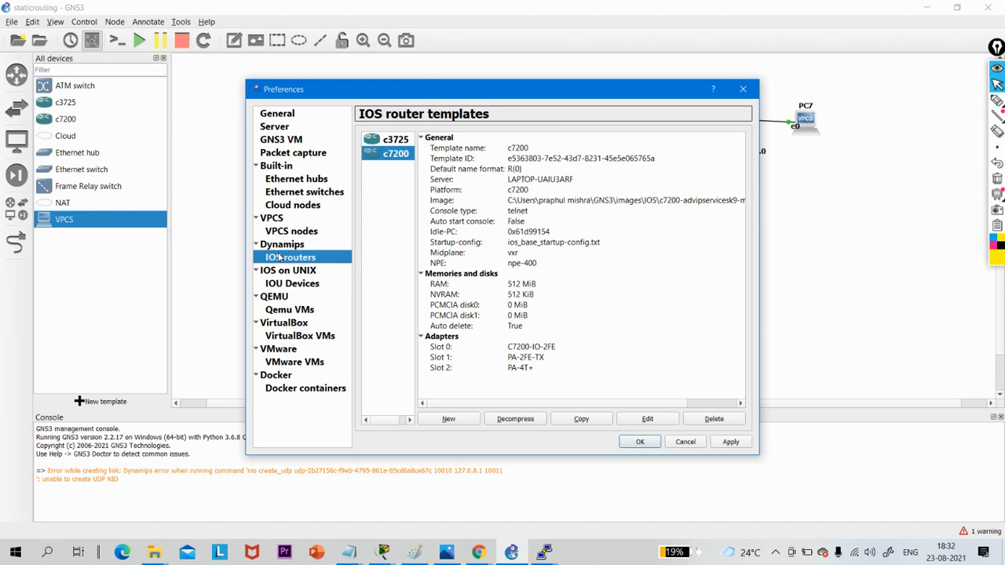
pyautogui.click(648, 419)
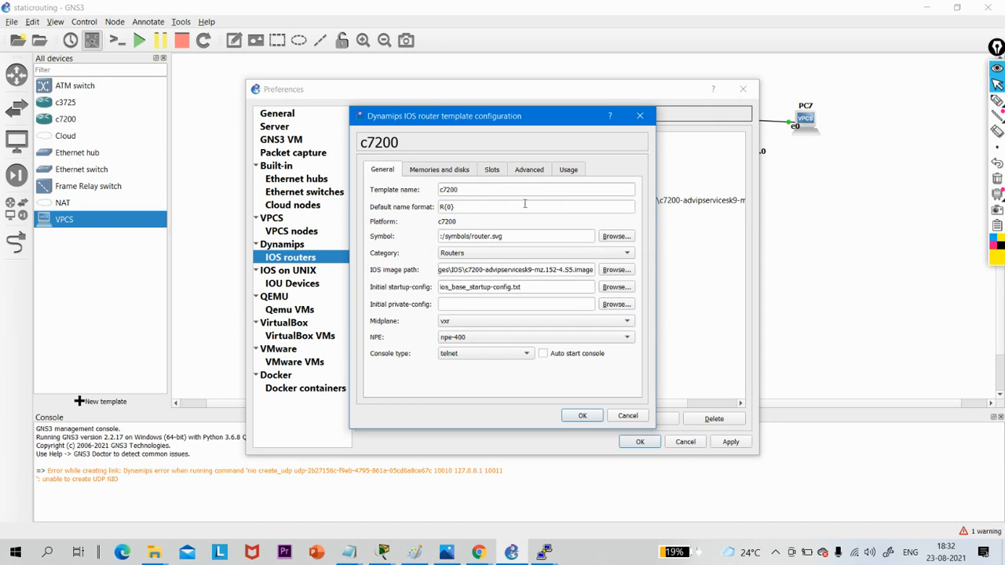
pyautogui.click(636, 419)
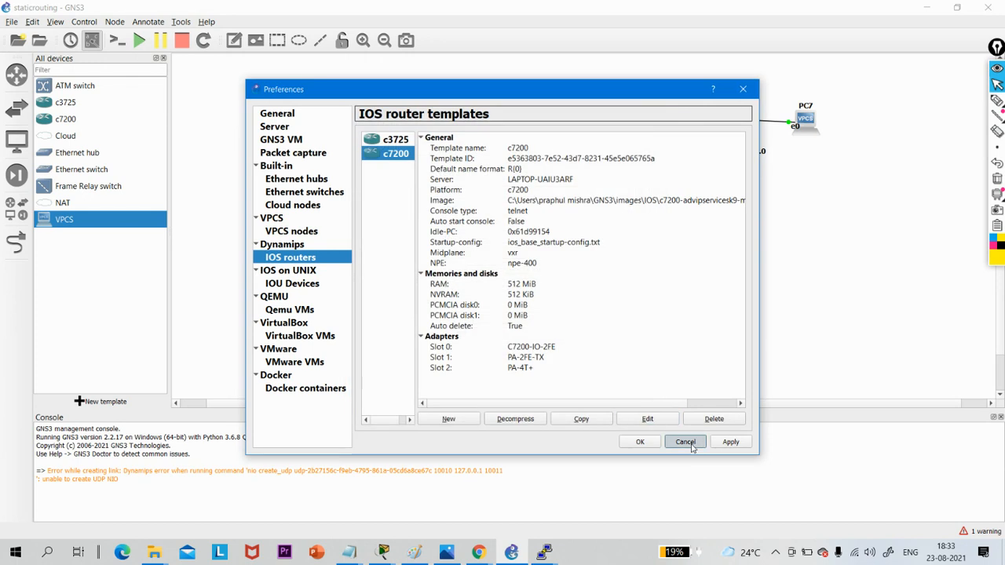
pyautogui.click(687, 443)
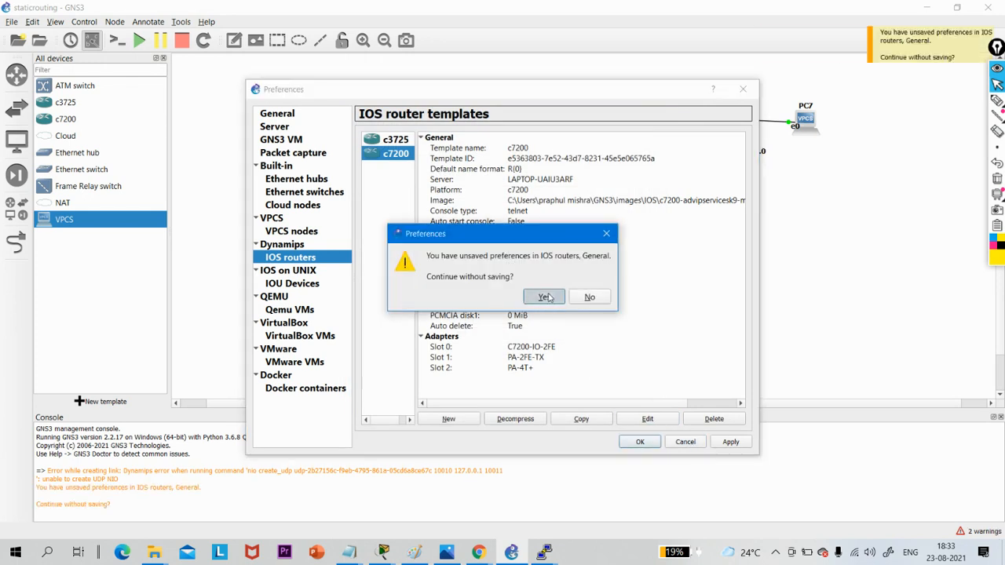
pyautogui.click(550, 297)
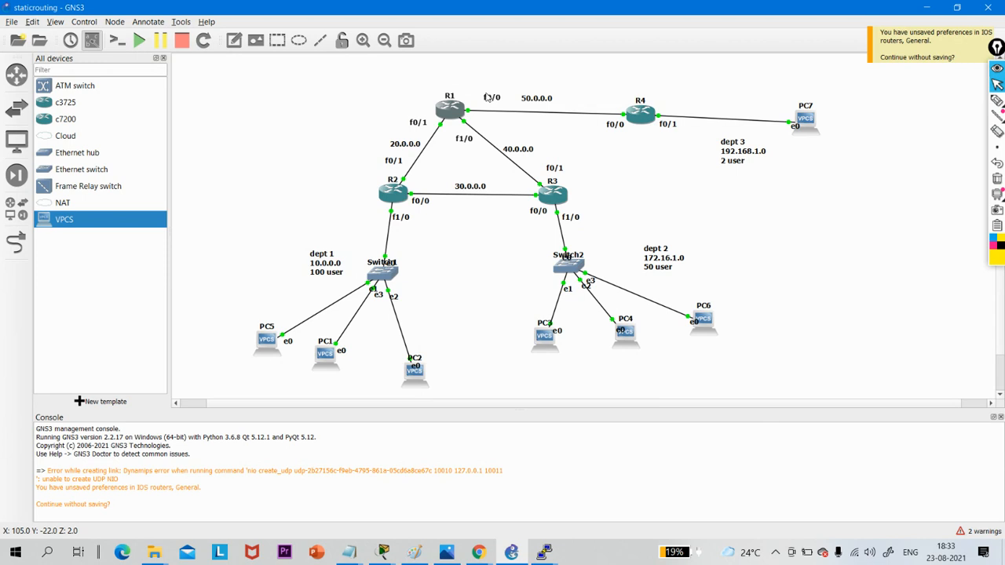
# - Show R1's console briefly, examine its startup configuration file i1_startup-config.cfg and close the file without changes
pyautogui.doubleClick(445, 112)
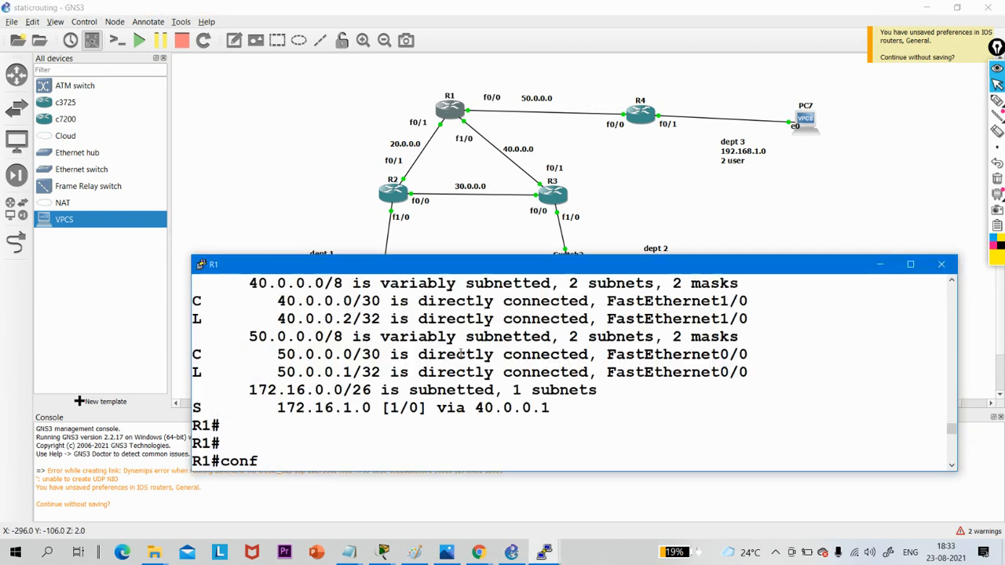
pyautogui.click(450, 104)
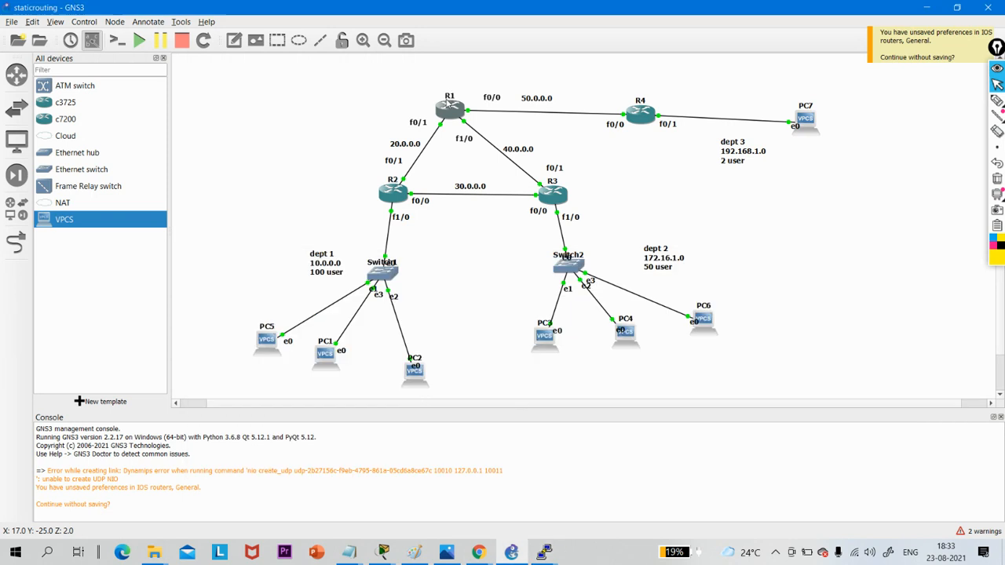
pyautogui.rightClick(449, 104)
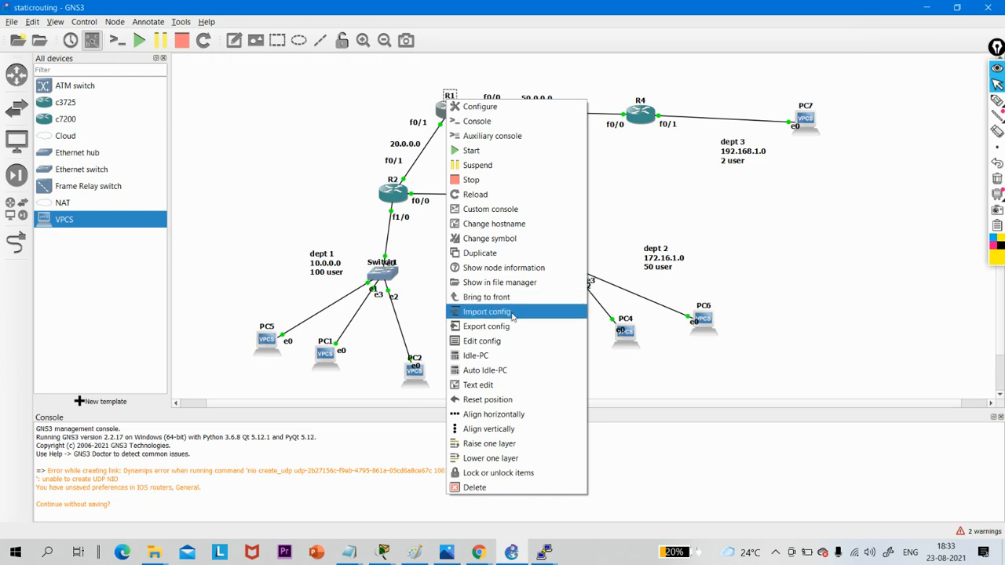
pyautogui.click(503, 343)
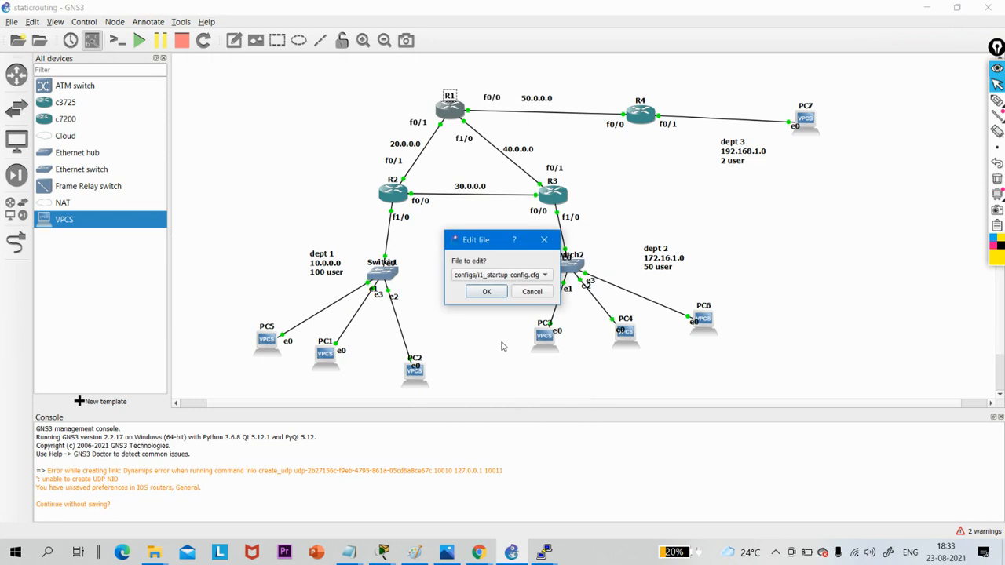
pyautogui.click(486, 292)
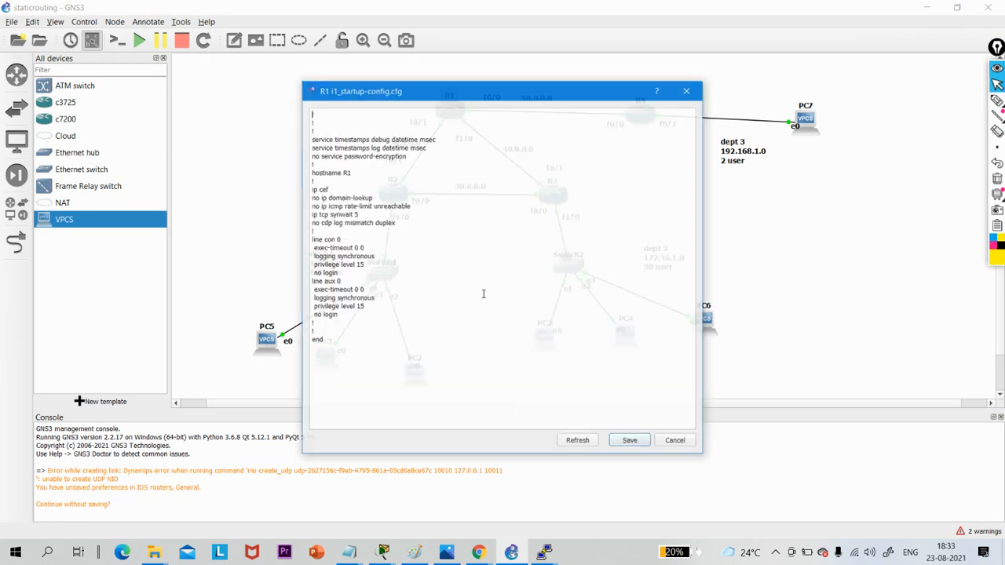
pyautogui.click(687, 91)
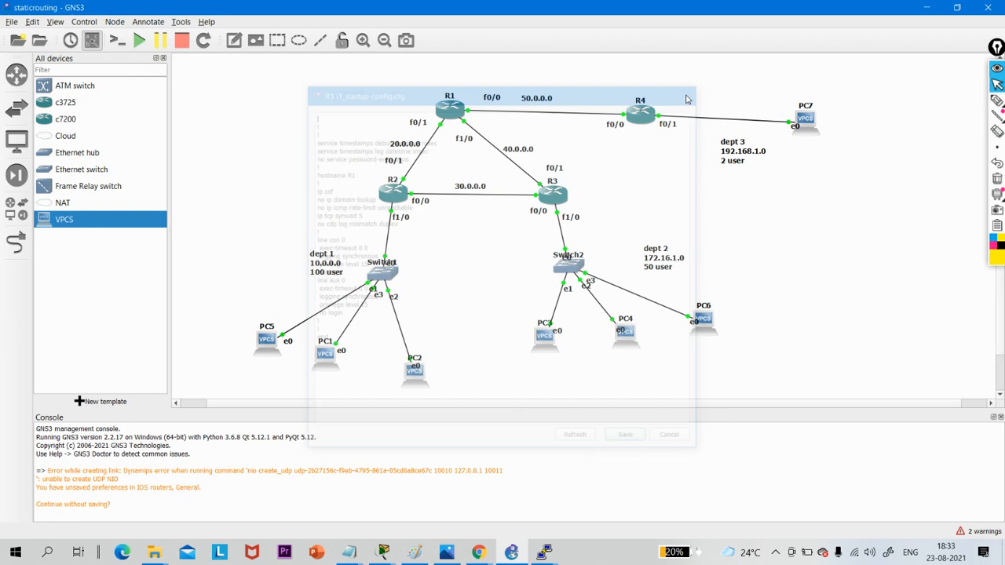
pyautogui.rightClick(449, 108)
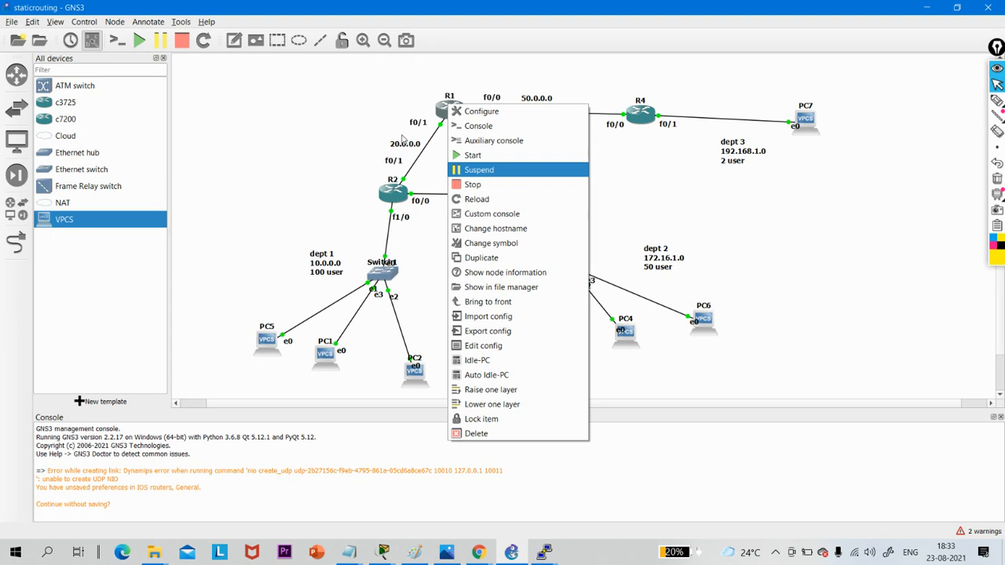
pyautogui.click(55, 23)
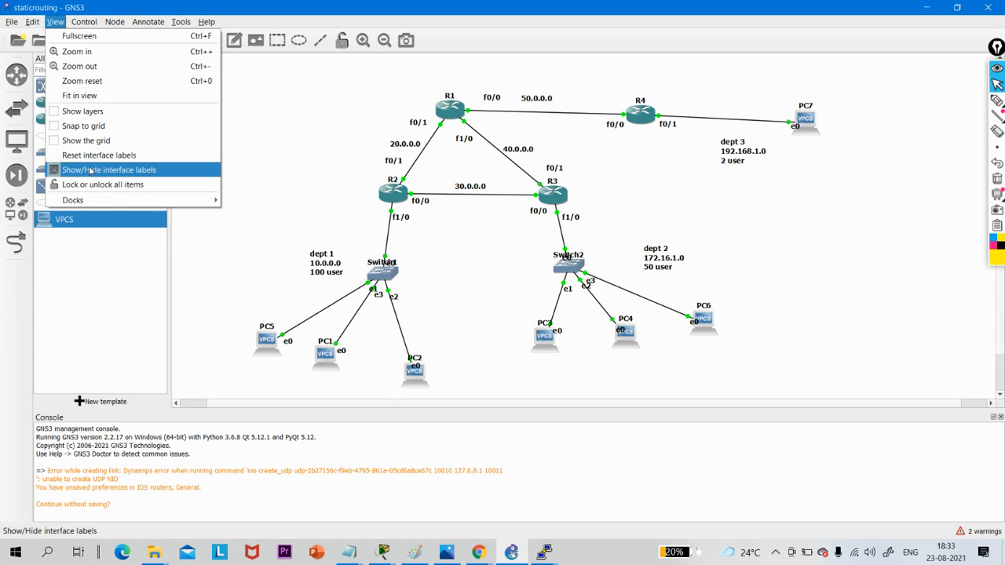
pyautogui.moveTo(85, 22)
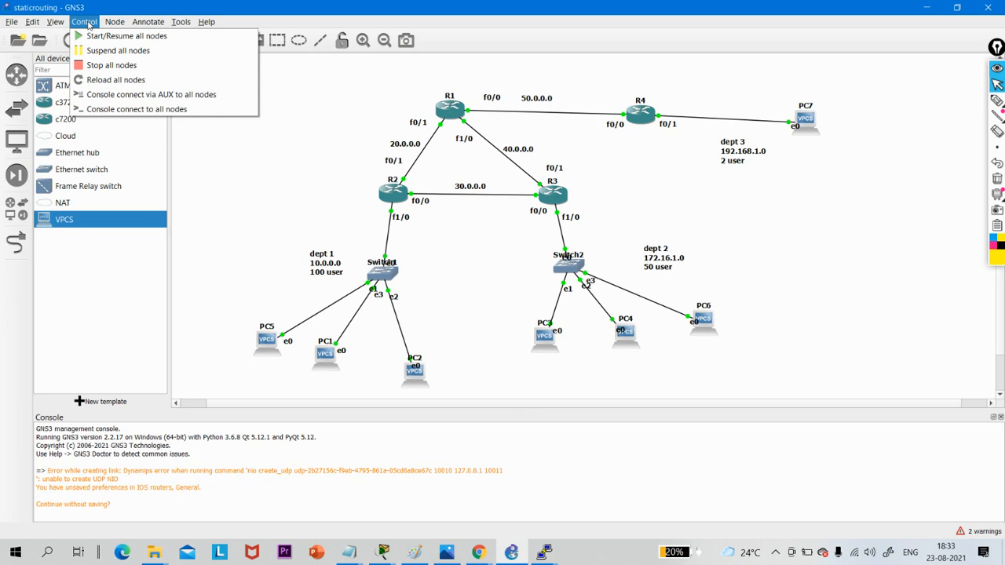
pyautogui.click(88, 24)
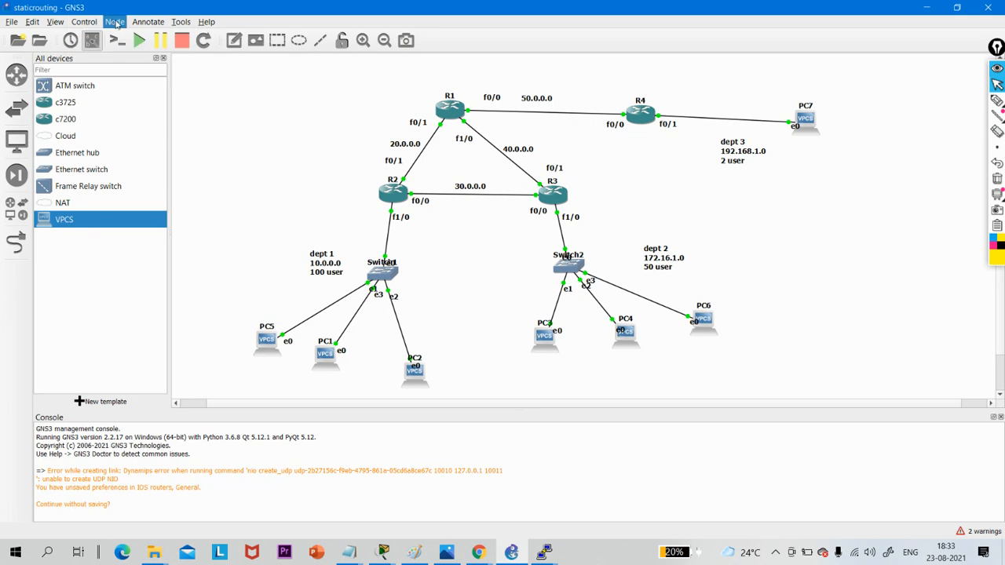
pyautogui.click(138, 25)
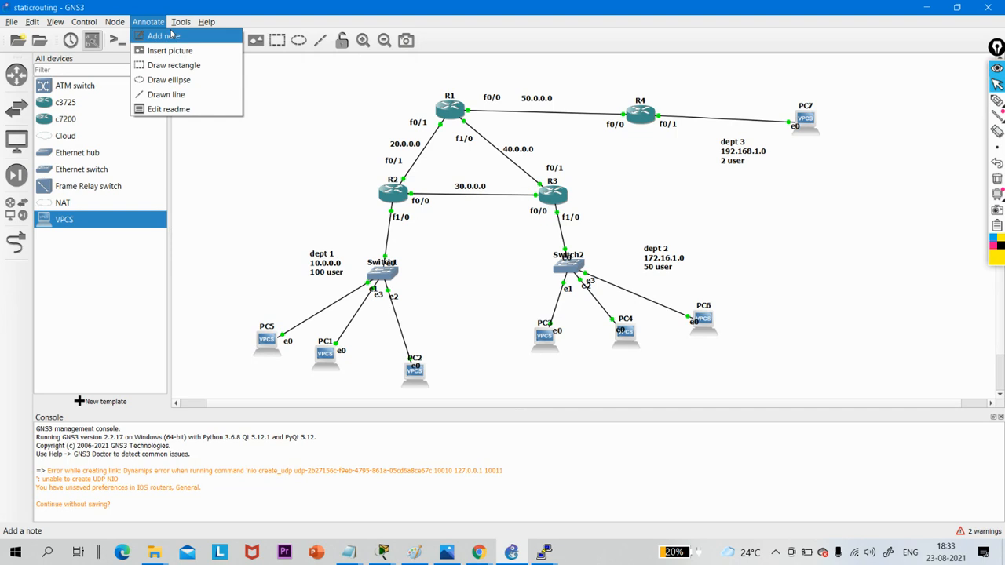
pyautogui.moveTo(180, 24)
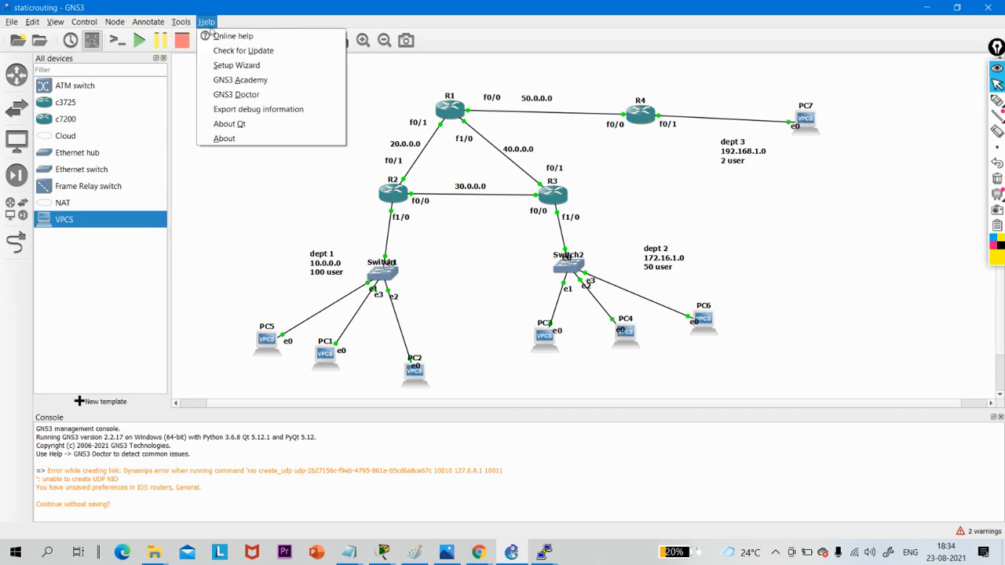
pyautogui.moveTo(7, 16)
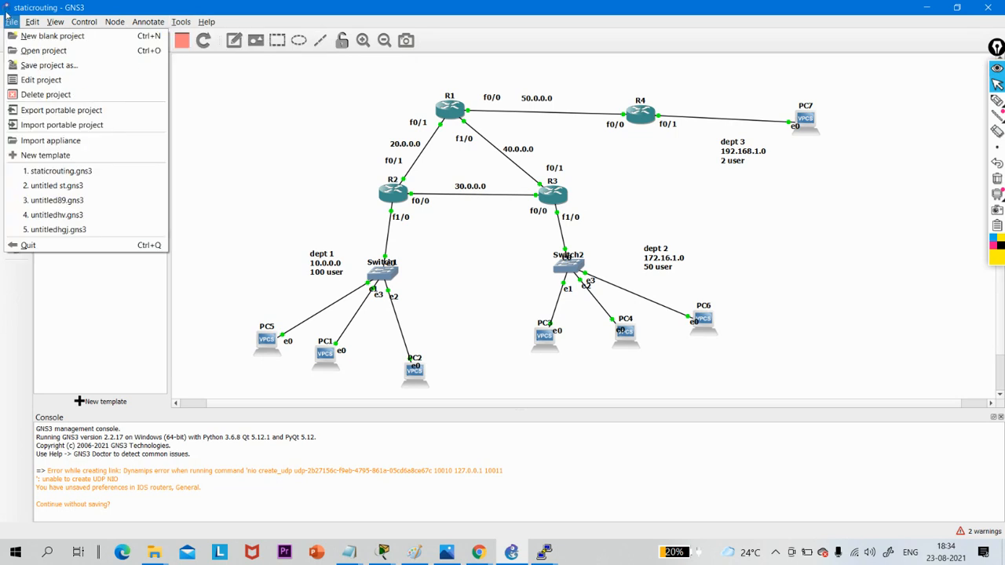
# - Reopen the GNS3 general preferences and switch to the Google Meet call in Chrome
pyautogui.moveTo(43, 24)
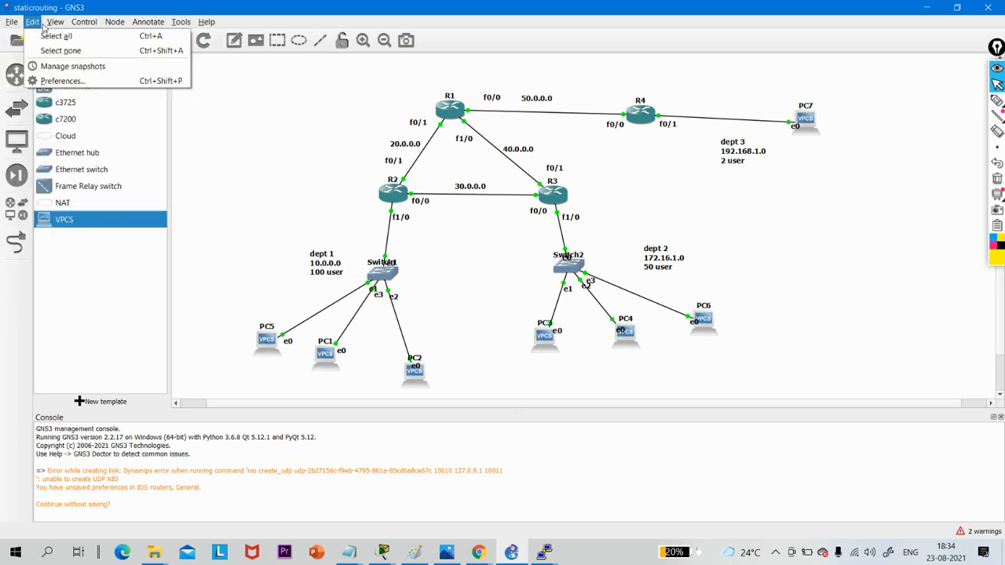
pyautogui.click(58, 81)
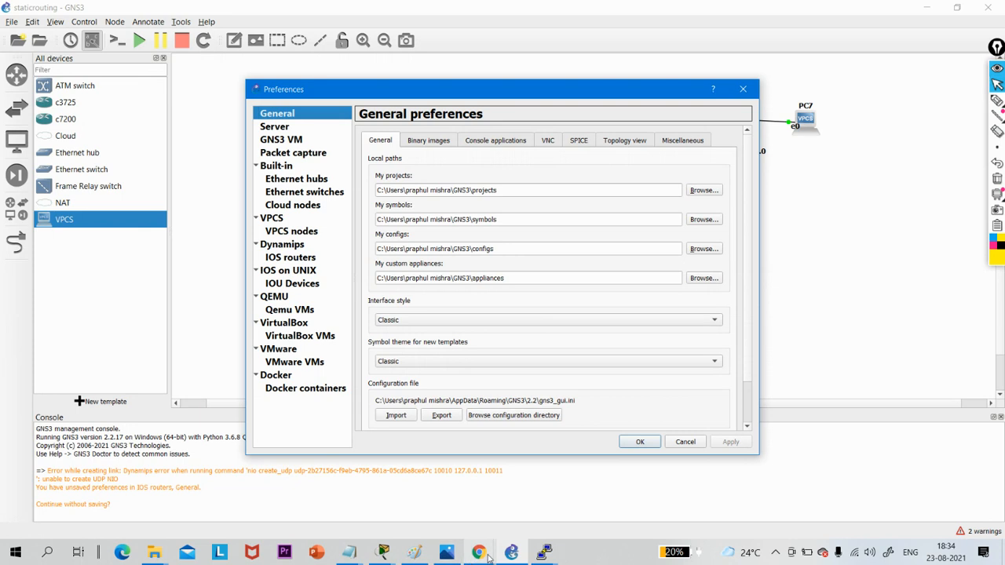
pyautogui.moveTo(478, 553)
pyautogui.click(317, 504)
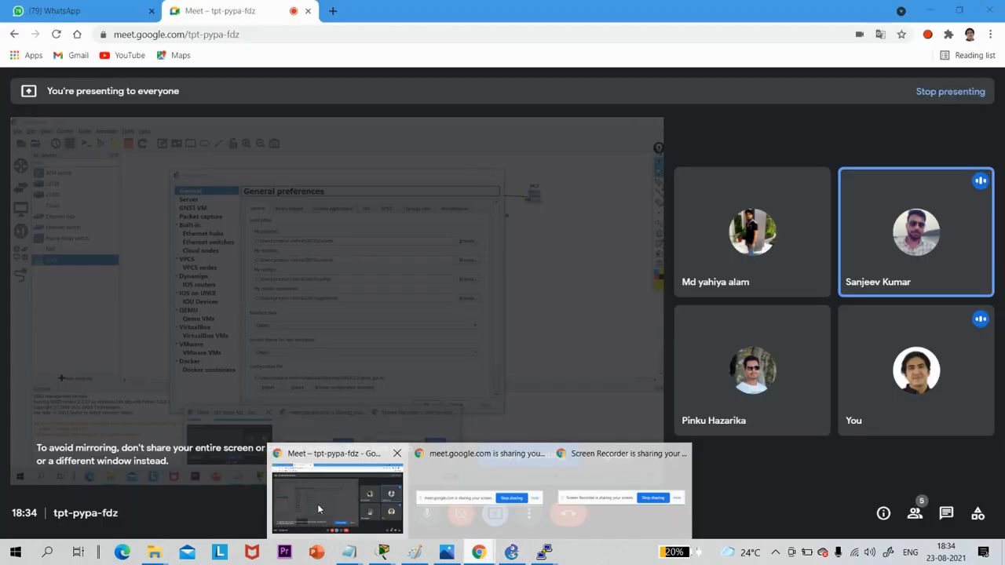